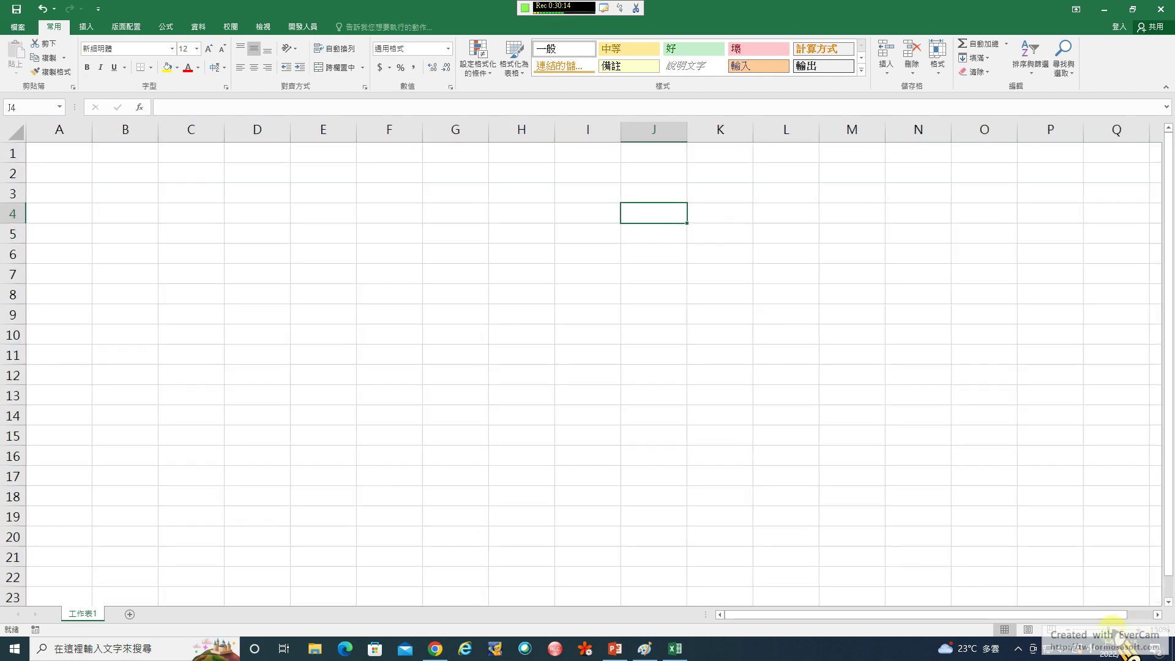
Copy the header row of Table 25.1 from slide 8 in PowerPoint and paste it into Excel starting at cell A1
click(614, 646)
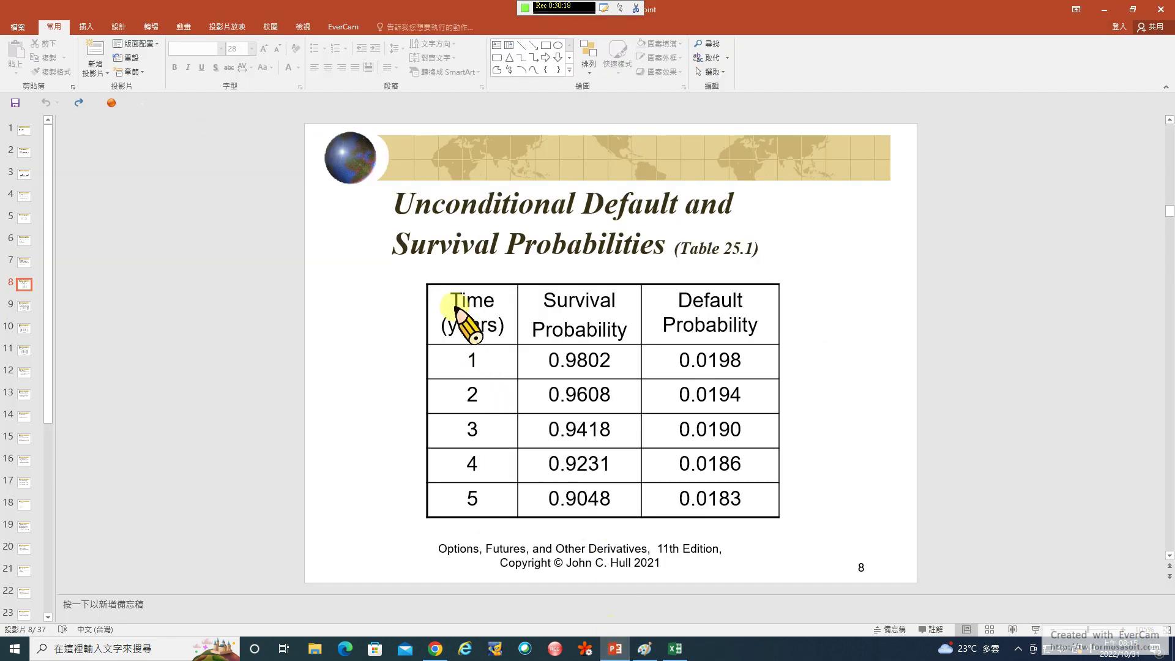
scroll(836, 356, up, 1)
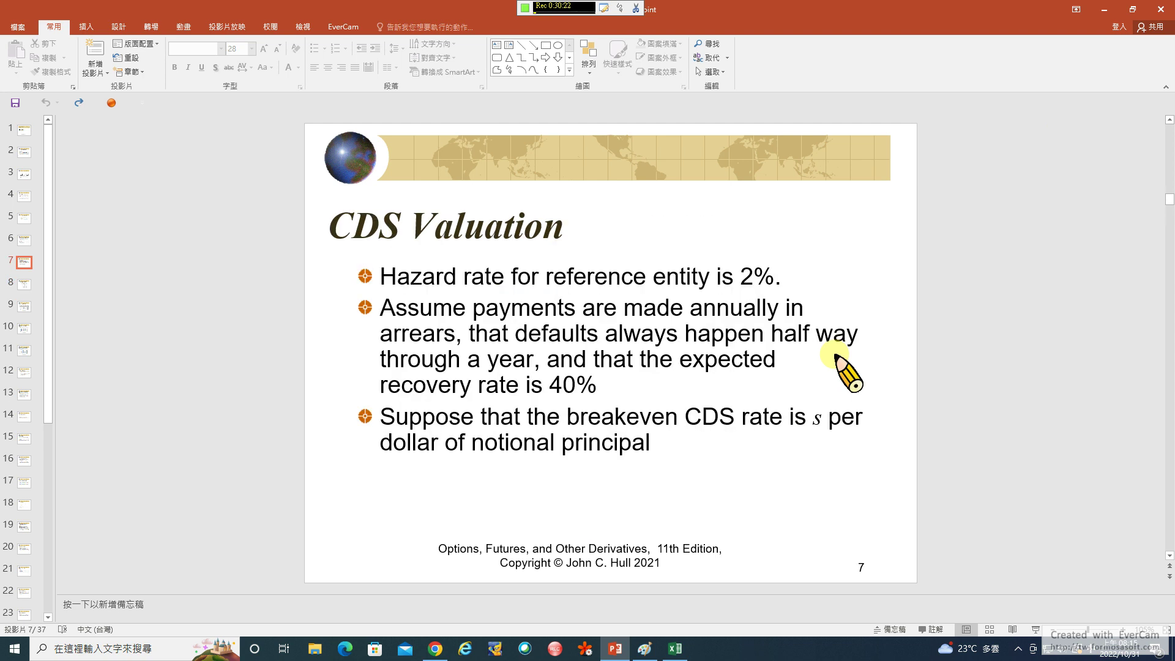
scroll(836, 356, down, 1)
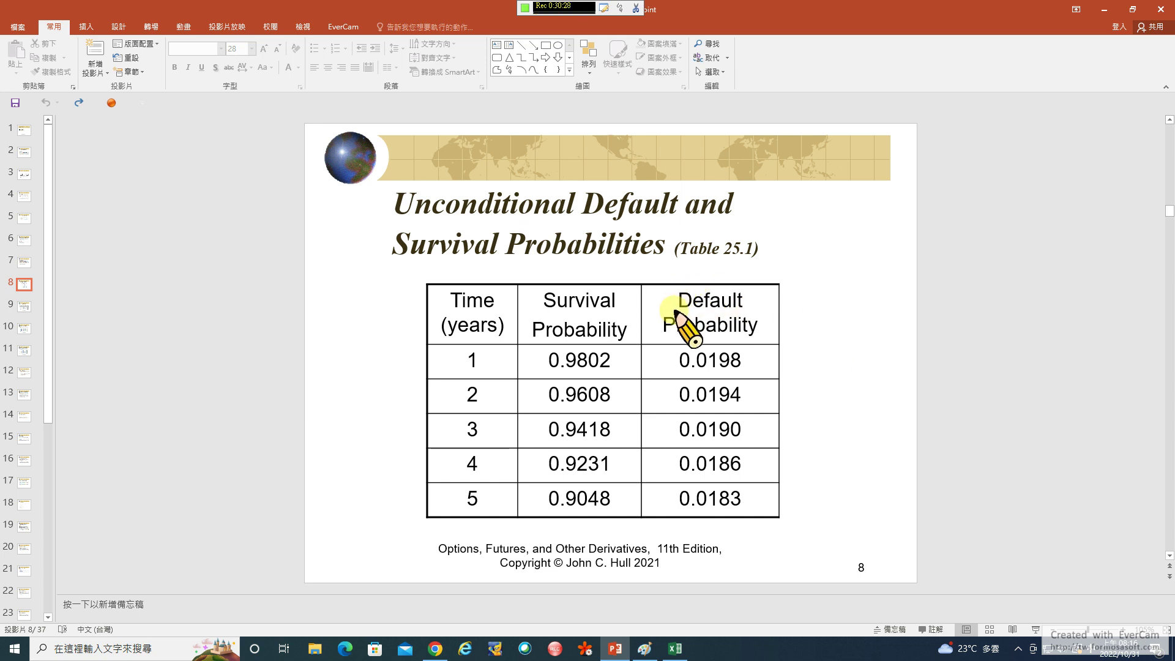
scroll(679, 318, down, 1)
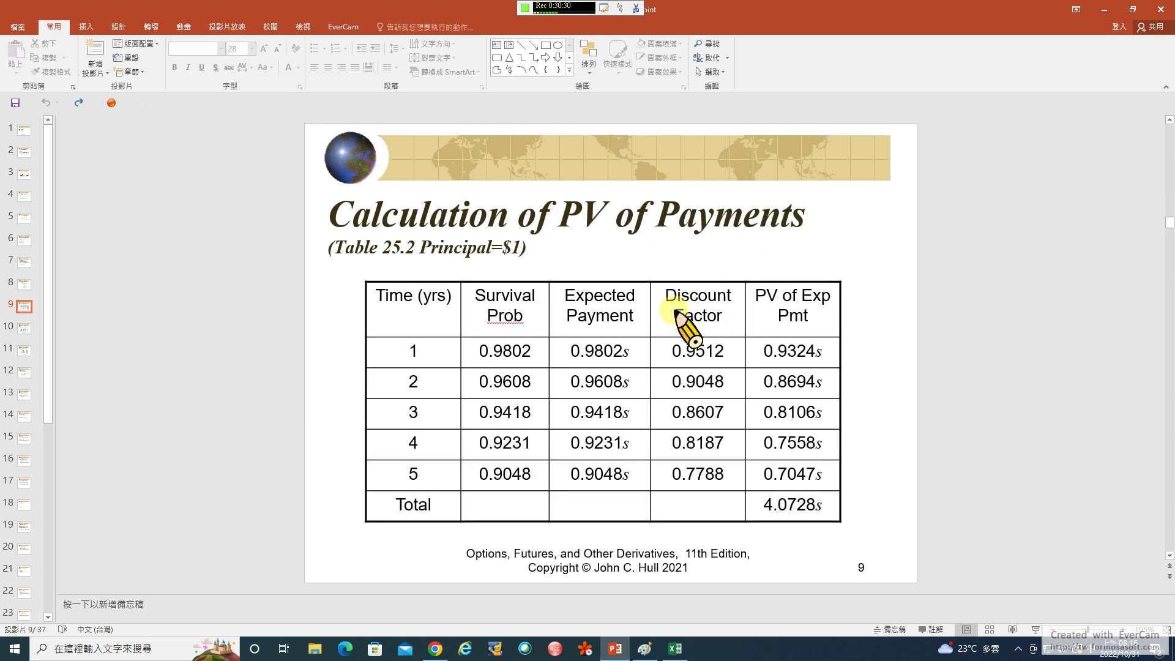
scroll(679, 319, up, 1)
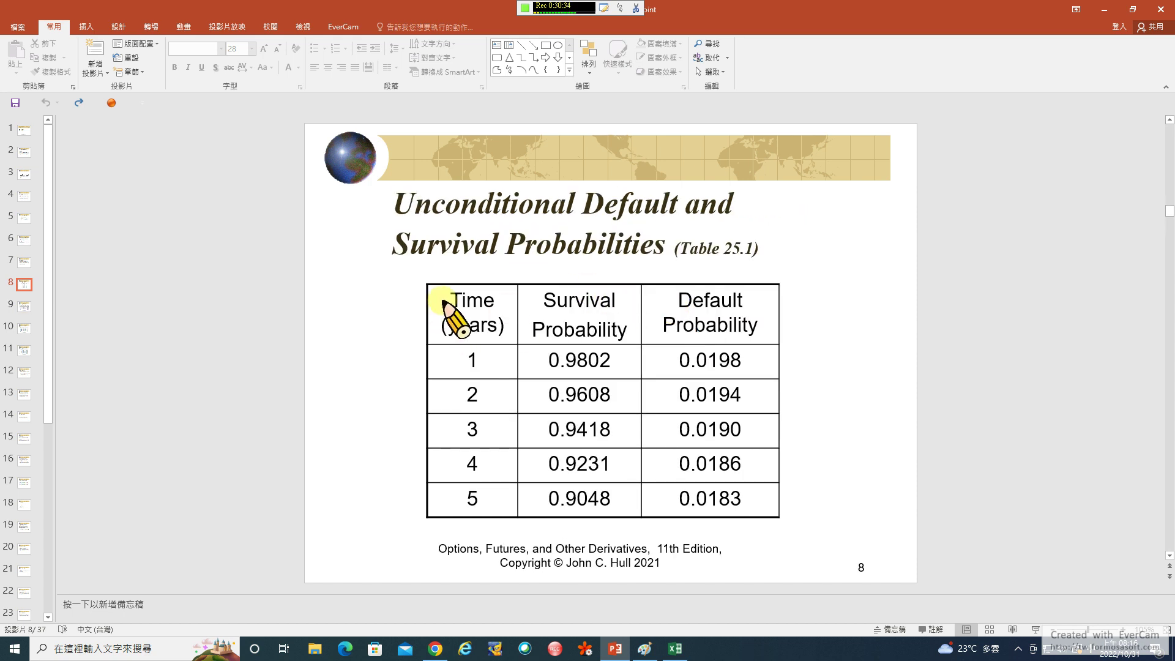
drag(452, 300, 483, 300)
drag(584, 321, 743, 498)
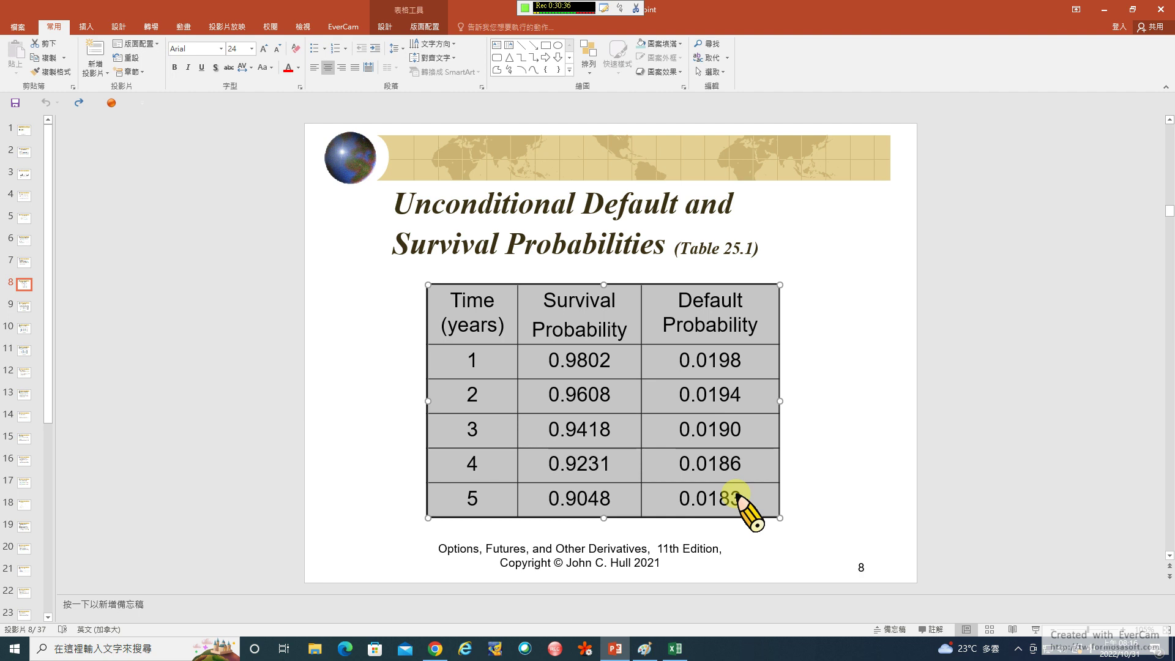
click(520, 325)
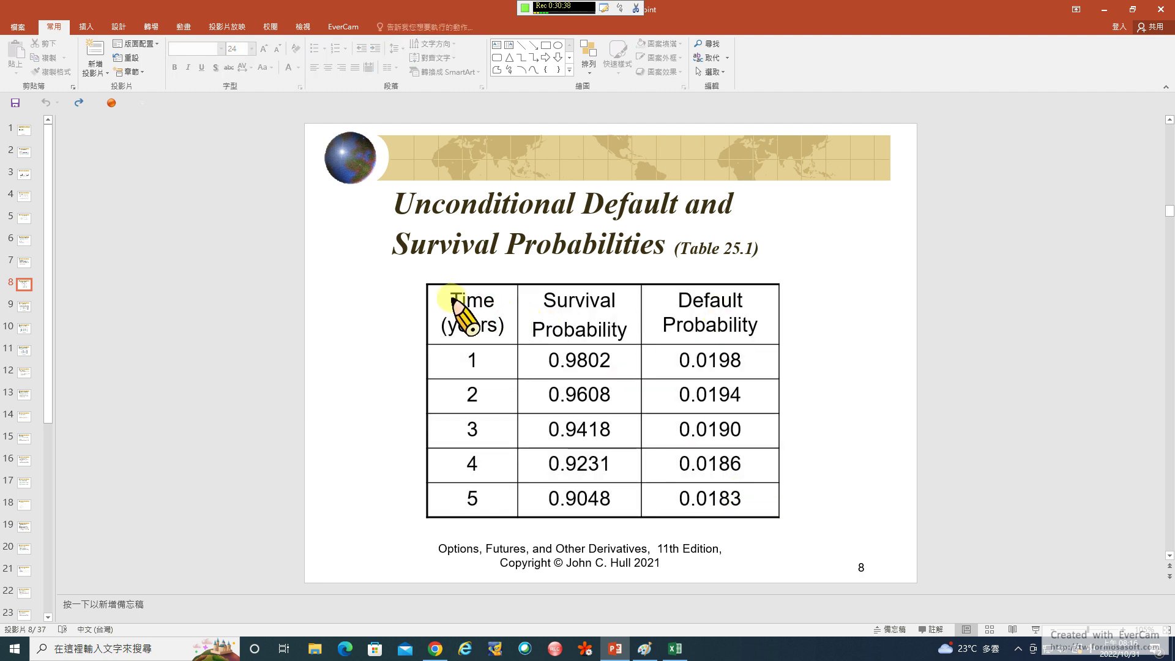
click(676, 649)
click(54, 157)
text(Time (years)	Survival Probability	Default Probability)
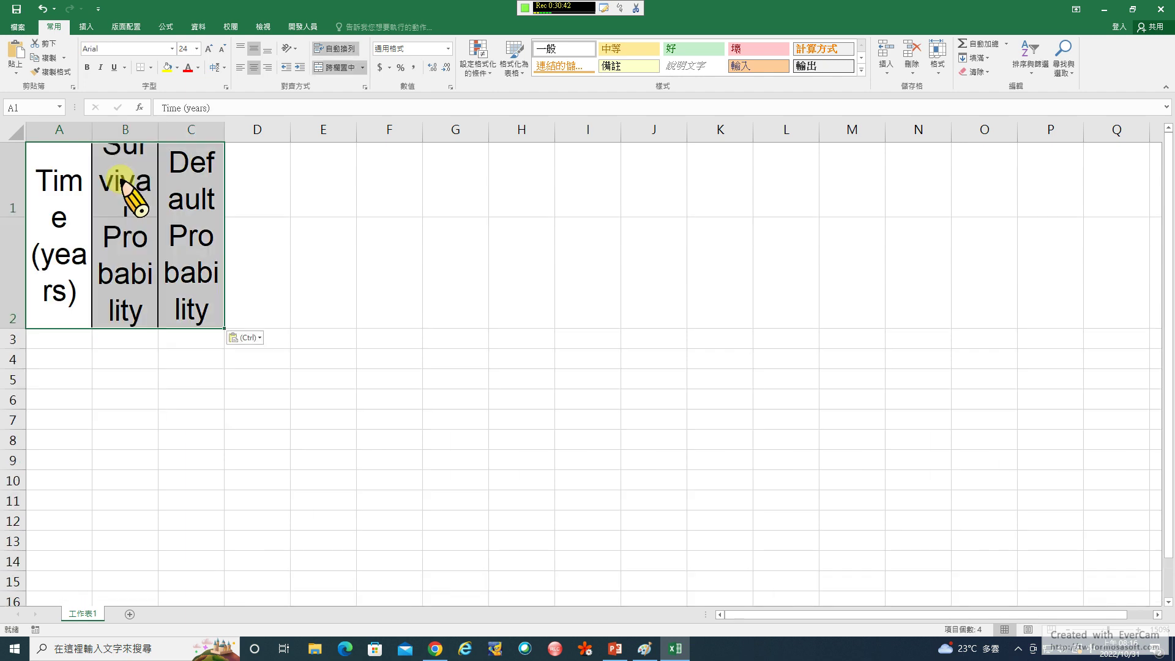
Set the font size of the pasted table headers to 12
click(196, 48)
click(186, 121)
click(309, 214)
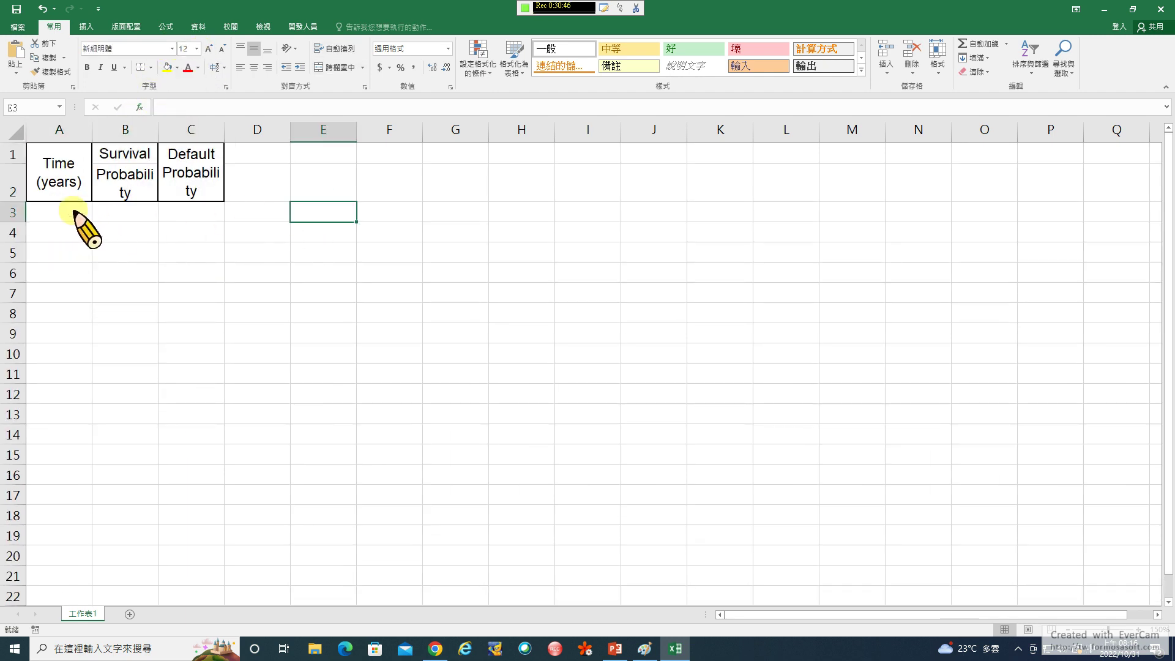
Enter the years 1, 2, 3, 4 and 5 under the Time (years) header in cells A3 to A7
click(69, 211)
text(1)
key(Return)
text(2)
key(Return)
text(3)
key(Return)
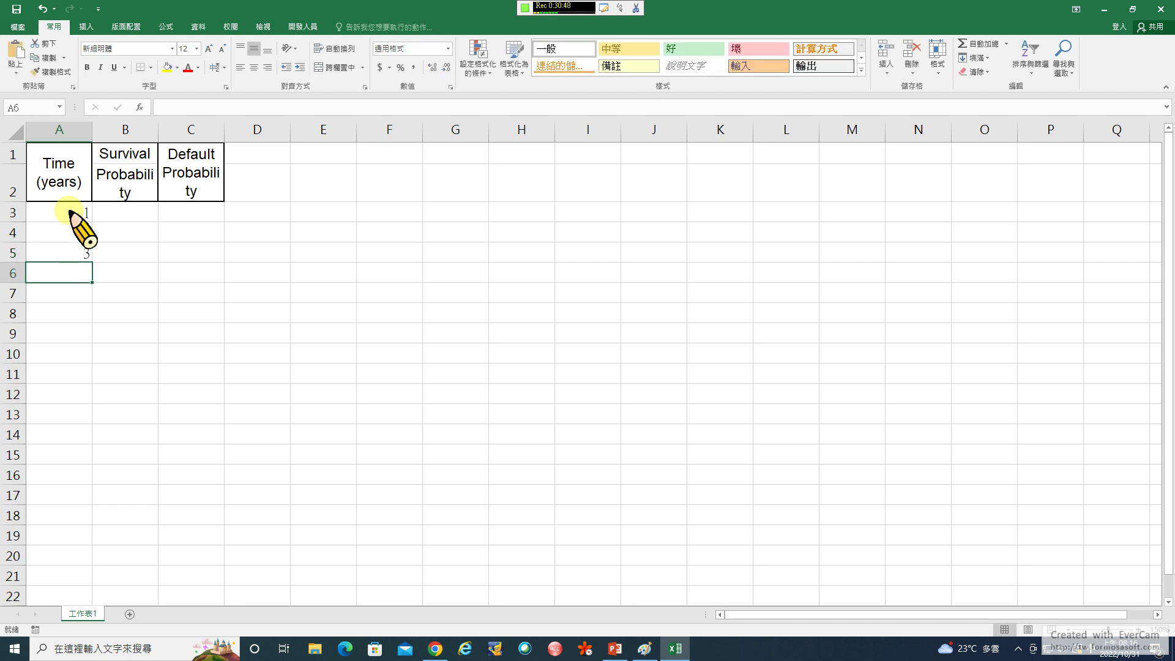
text(4)
key(Return)
text(5)
key(Return)
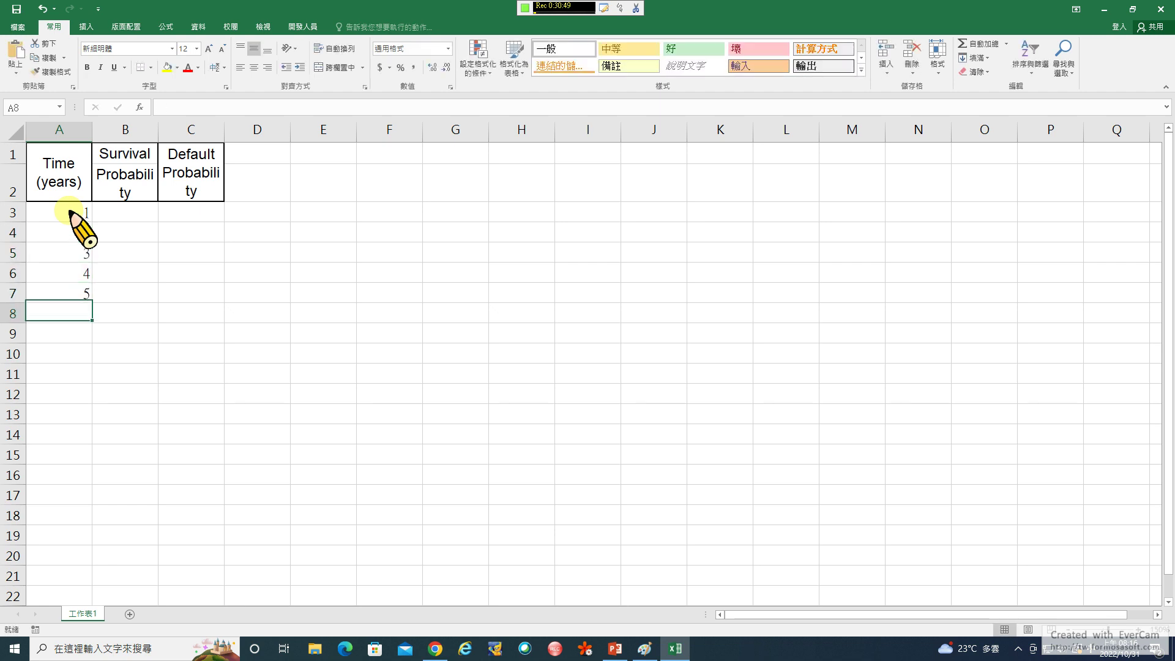
Select cell B3, switch to Paint and handwrite the survival formula V(t) = e^(-λ̄(t)t) in red below the existing notes
click(132, 214)
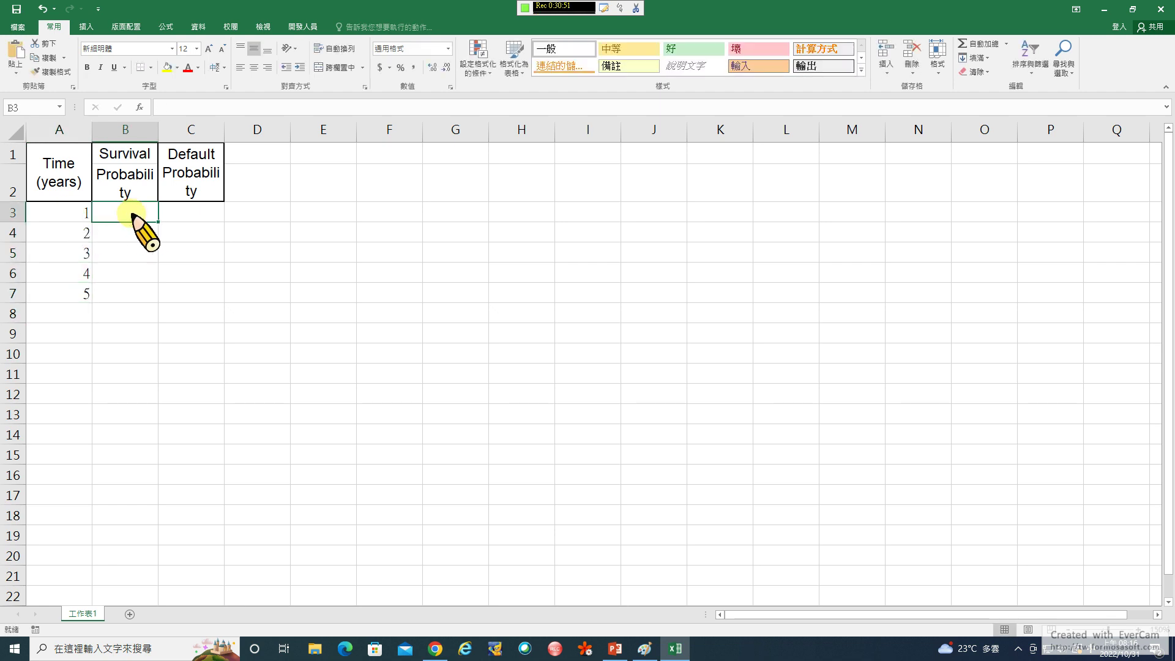
click(645, 649)
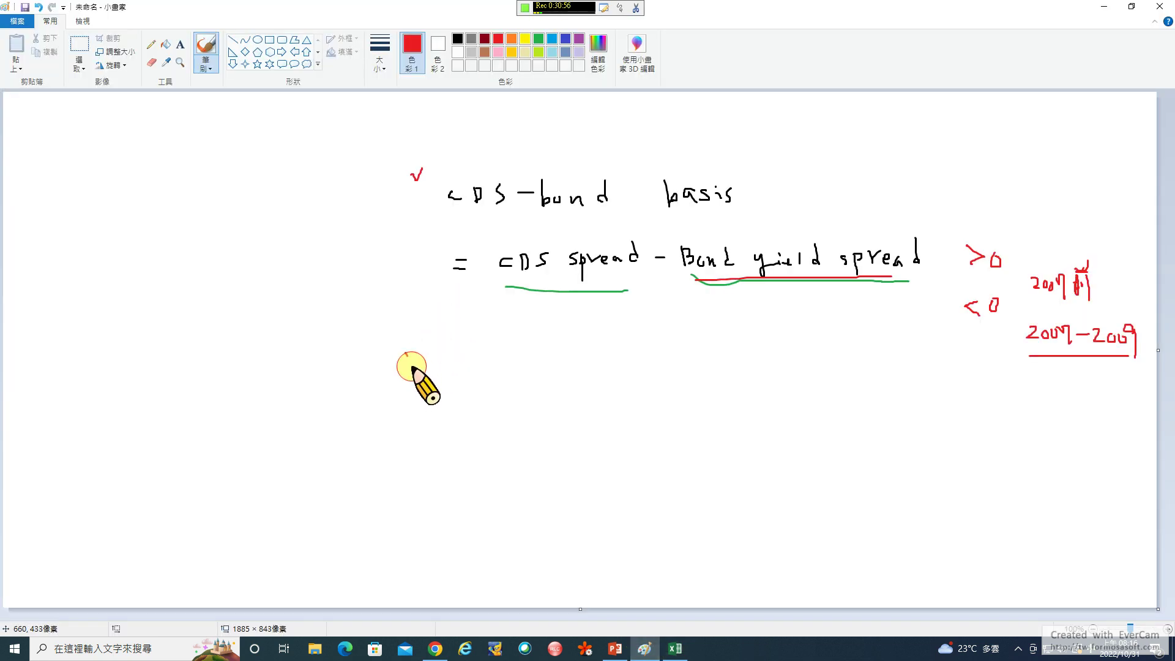
mouse_move(406, 353)
mouse_down()
mouse_move(426, 354)
mouse_move(420, 367)
mouse_move(471, 353)
mouse_move(495, 365)
mouse_move(517, 331)
mouse_move(525, 341)
mouse_move(513, 344)
mouse_move(533, 343)
mouse_up()
drag(530, 337, 568, 344)
drag(562, 337, 574, 337)
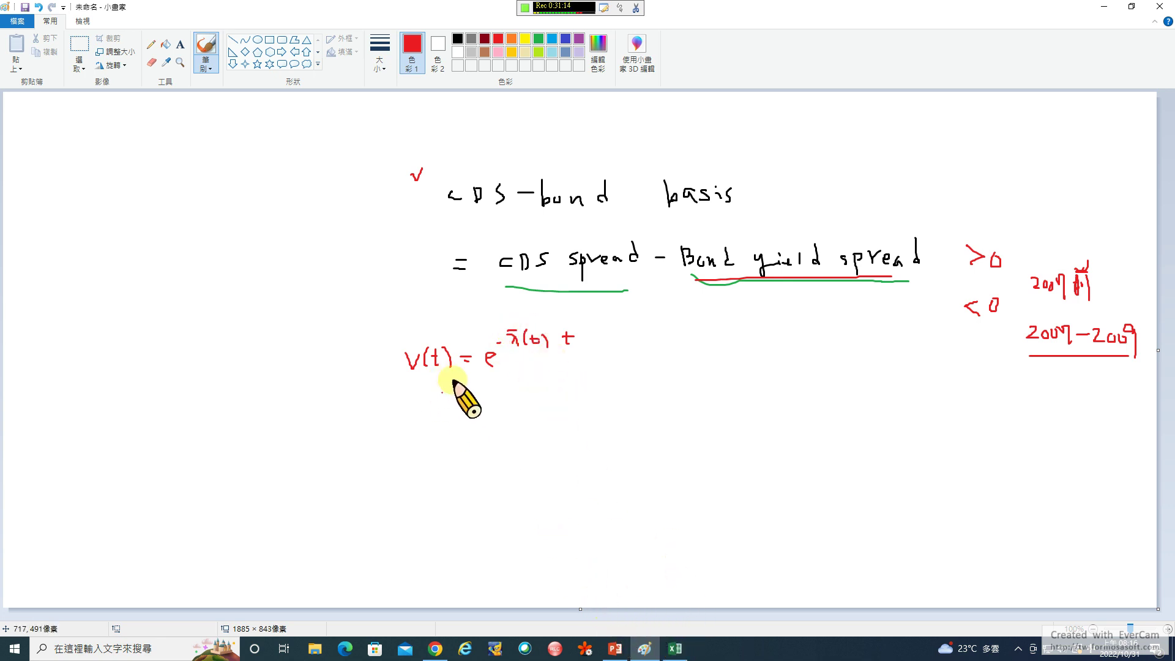
Switch to Excel, enter =EXP(-0.02*A3) in B3 for the survival probability and fill it down to B7
click(675, 649)
text(=)
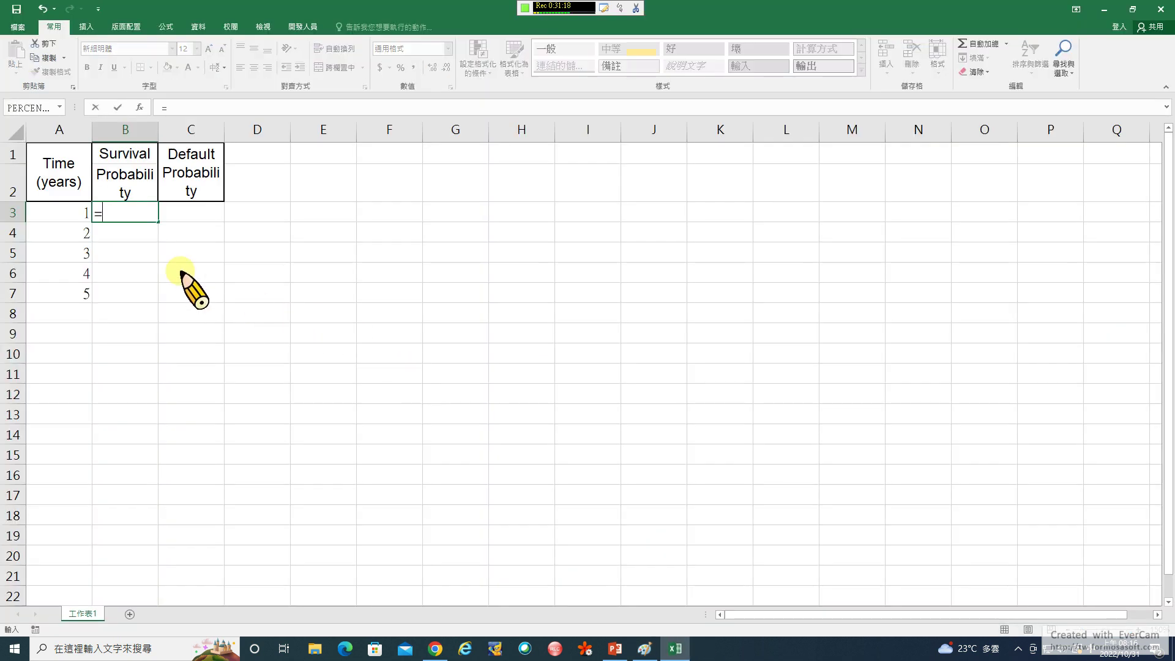
text(ex)
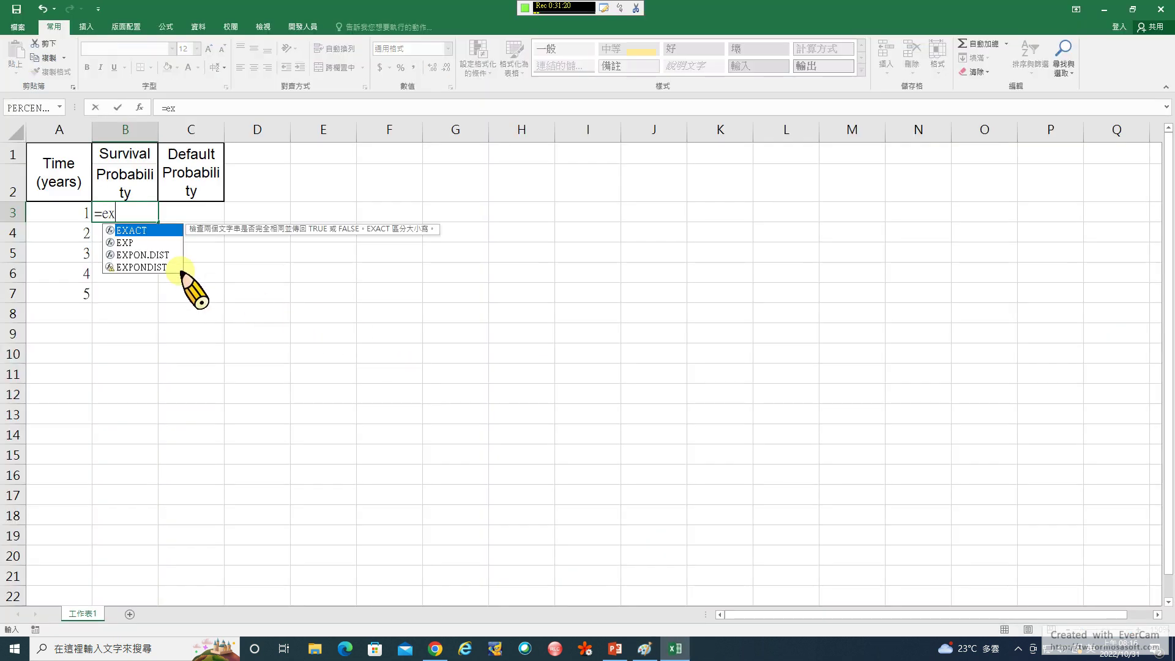
text(p(-)
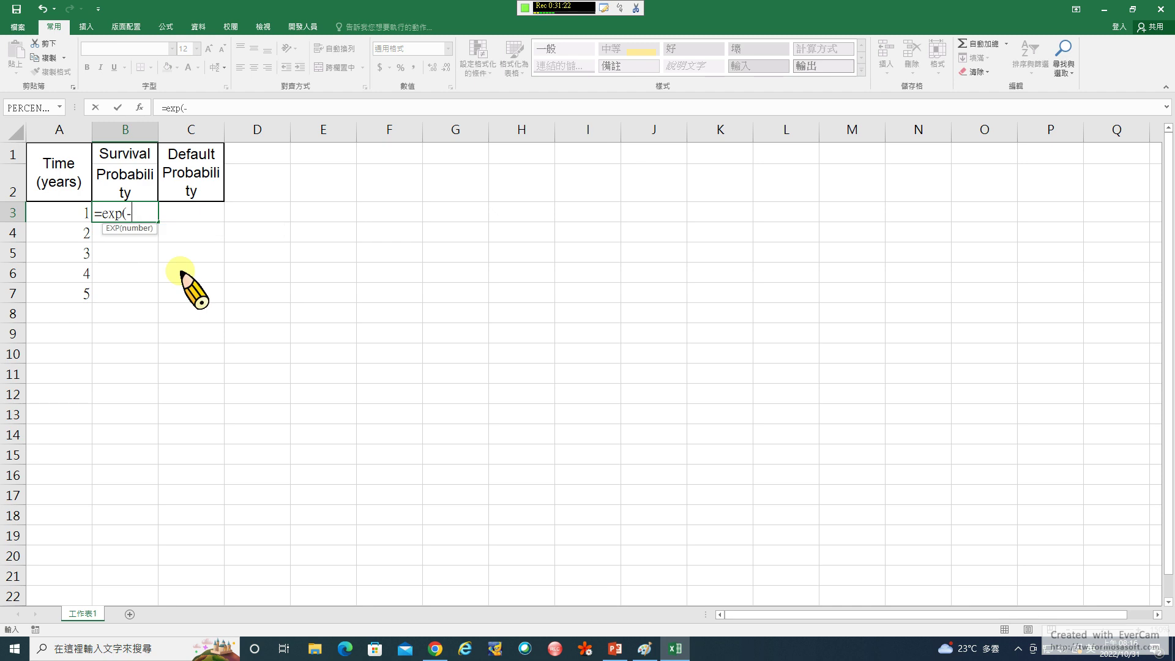
text(0.02*)
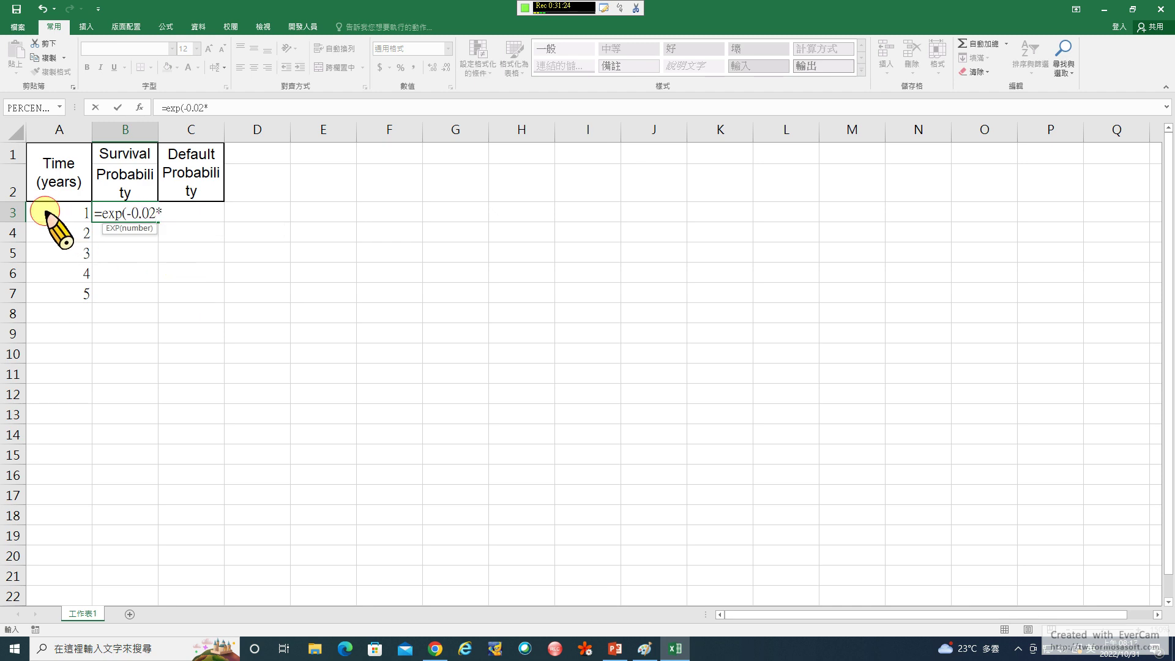
click(45, 214)
text())
key(Return)
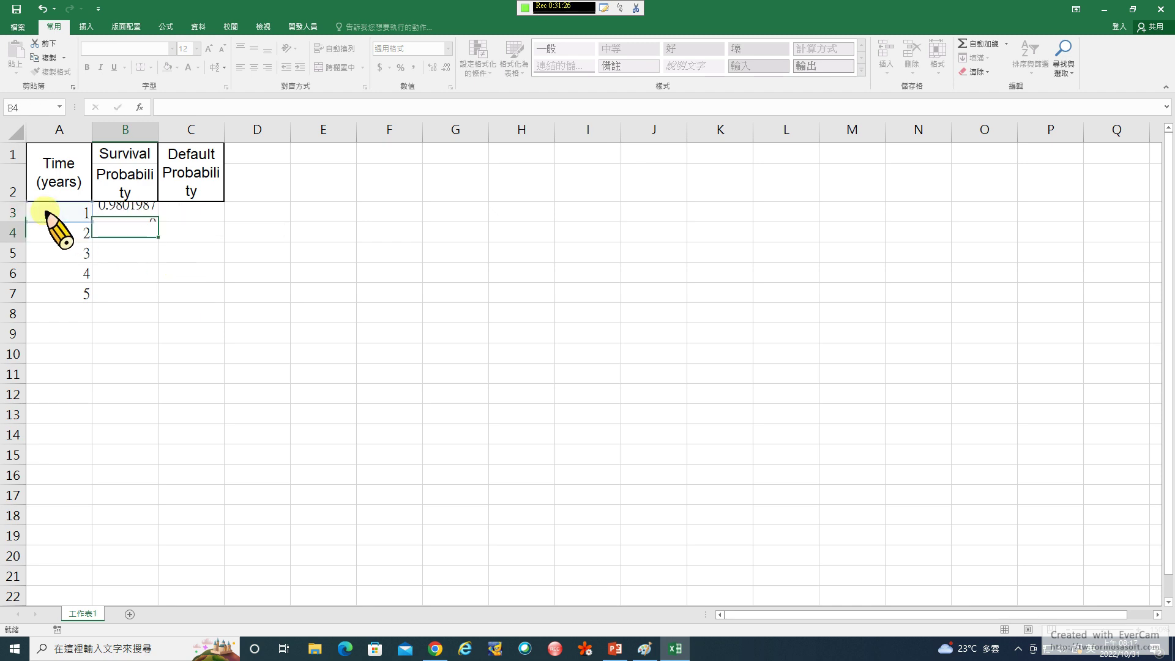
click(153, 216)
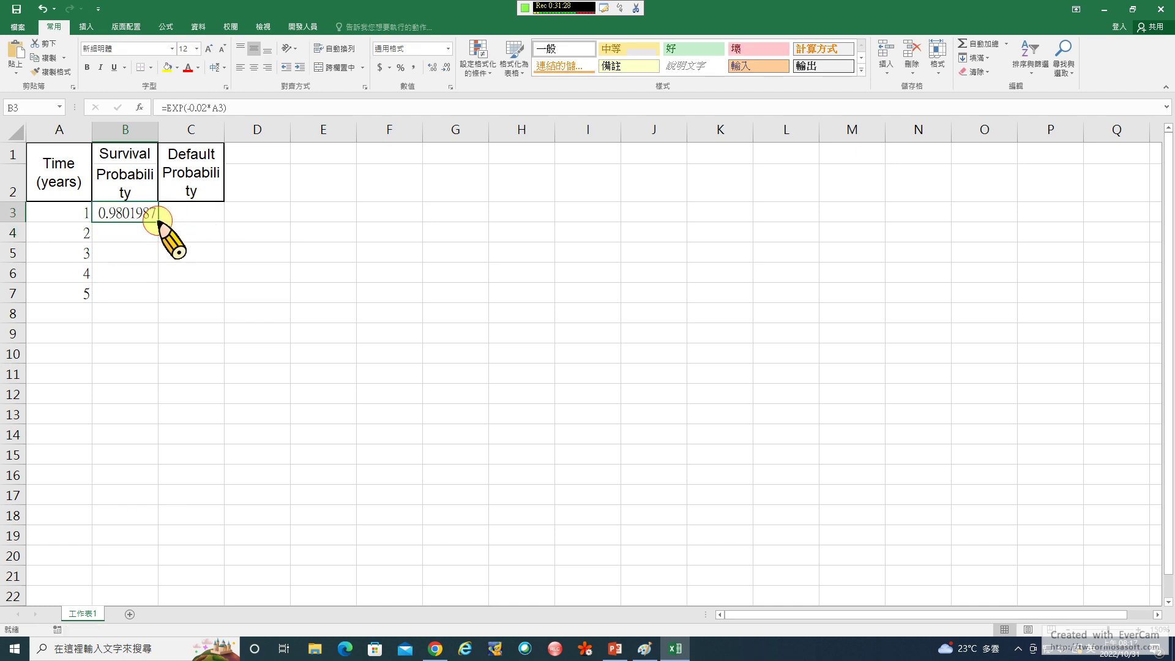
double_click(157, 221)
Switch to PowerPoint and place its reduced window beside the worksheet columns to compare the survival probabilities with Table 25.1
click(614, 649)
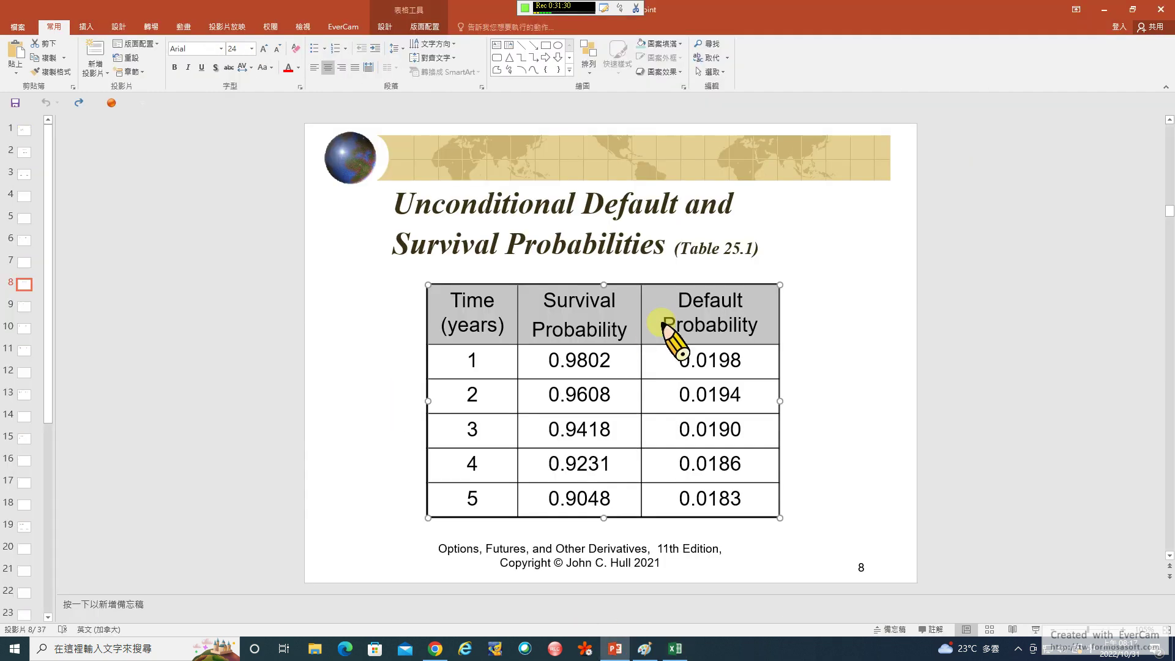
click(1132, 9)
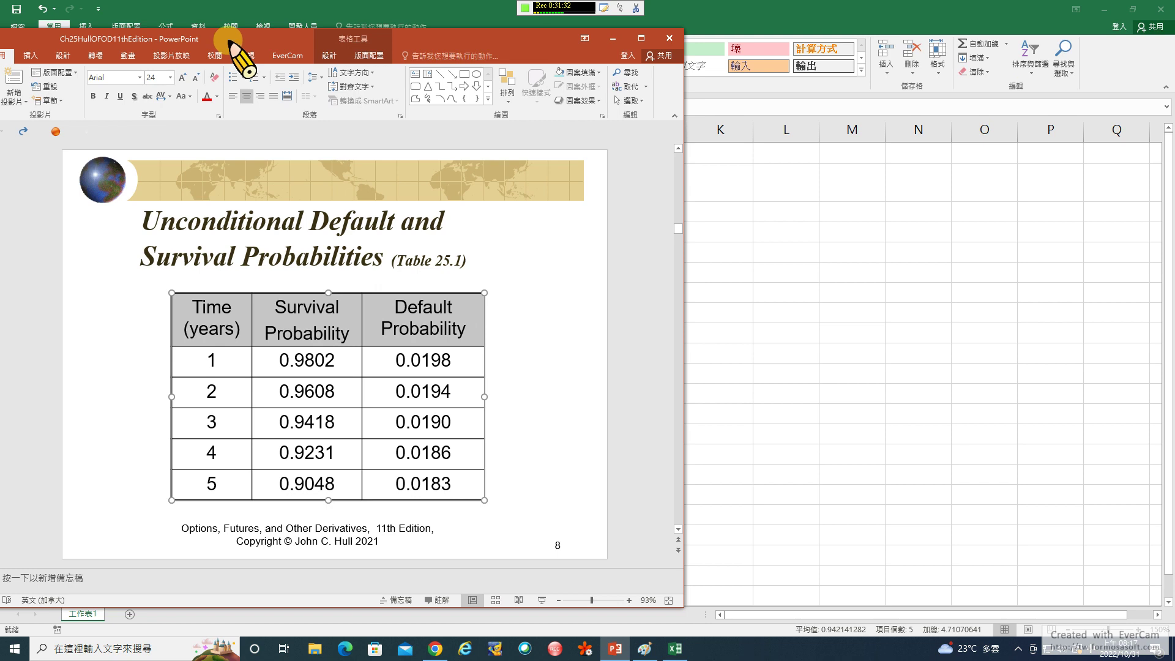
drag(230, 40, 618, 26)
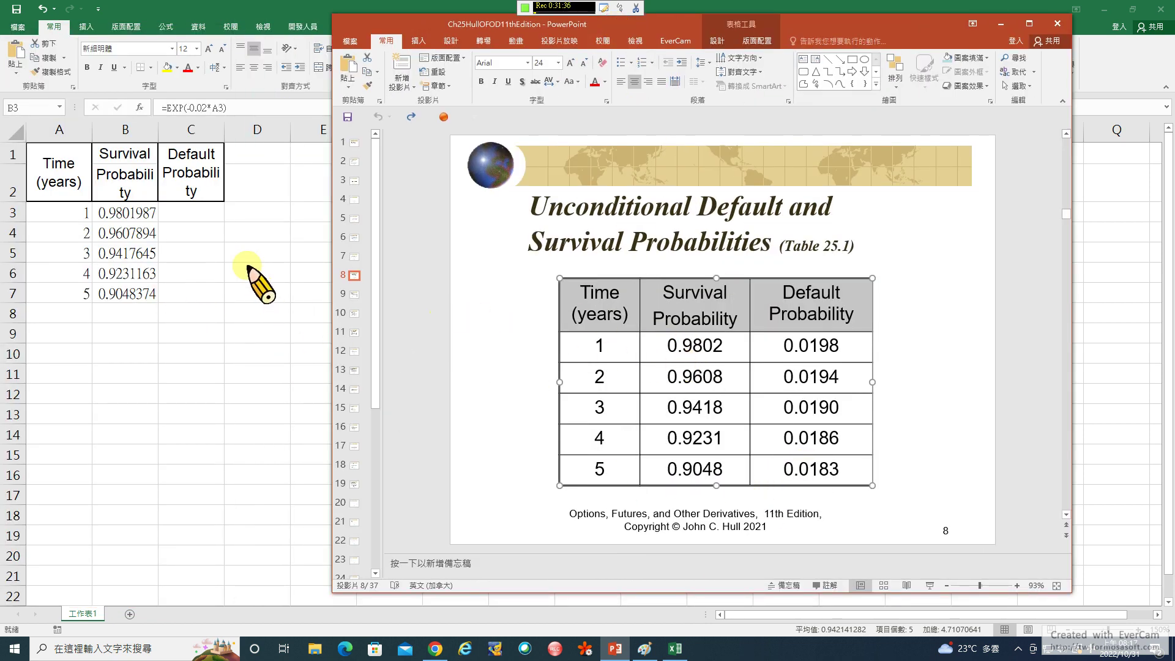
Return to Excel and calculate the first-year default probability in C3 with =1-B3
click(226, 248)
click(192, 211)
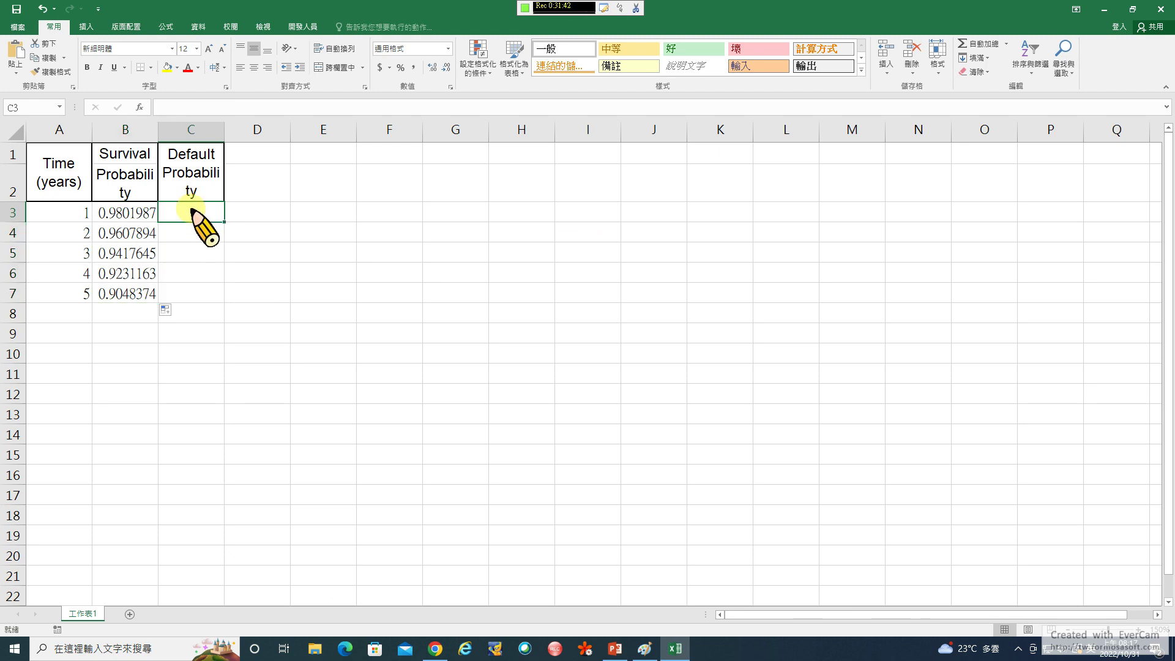
text(=1)
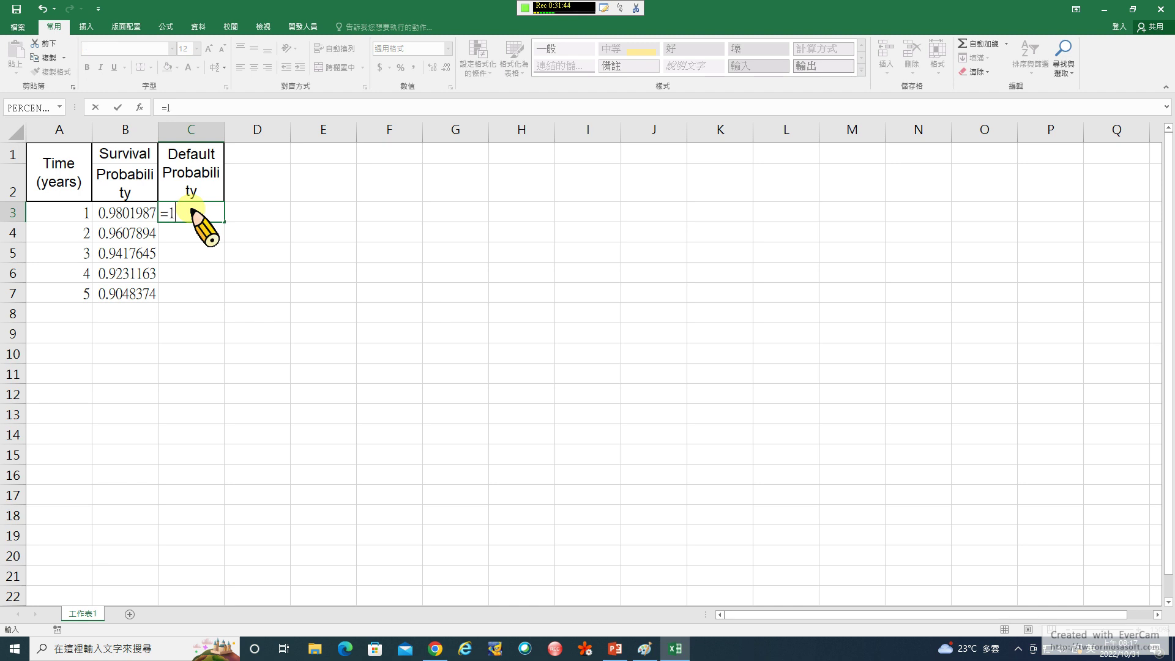
text(-)
click(131, 215)
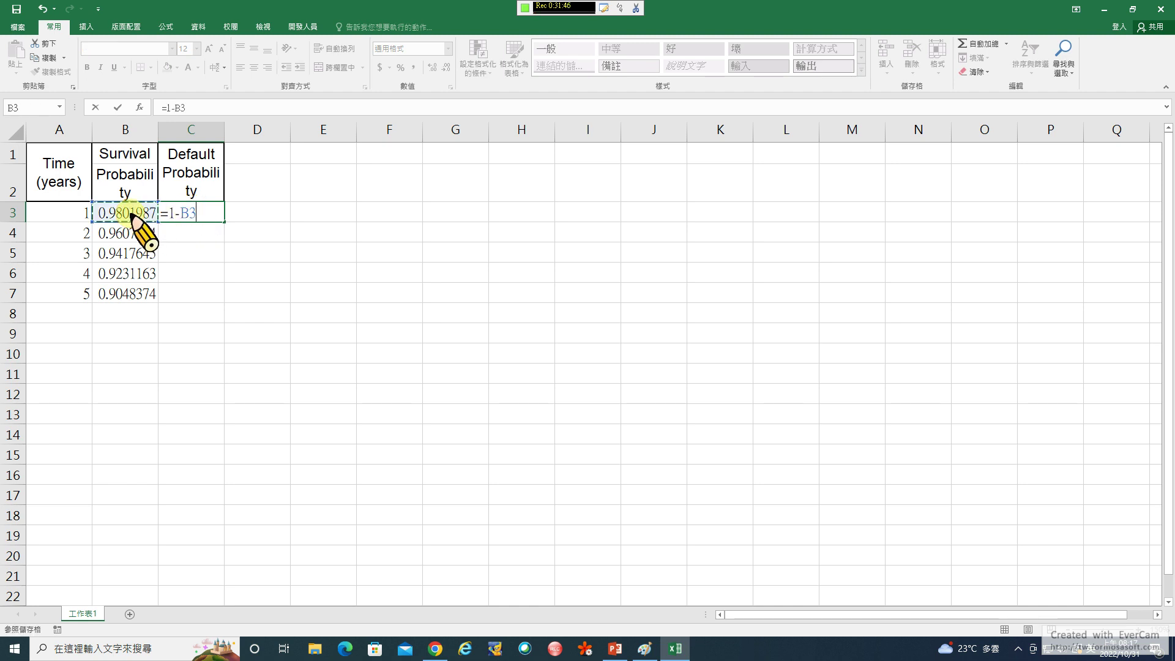
key(Return)
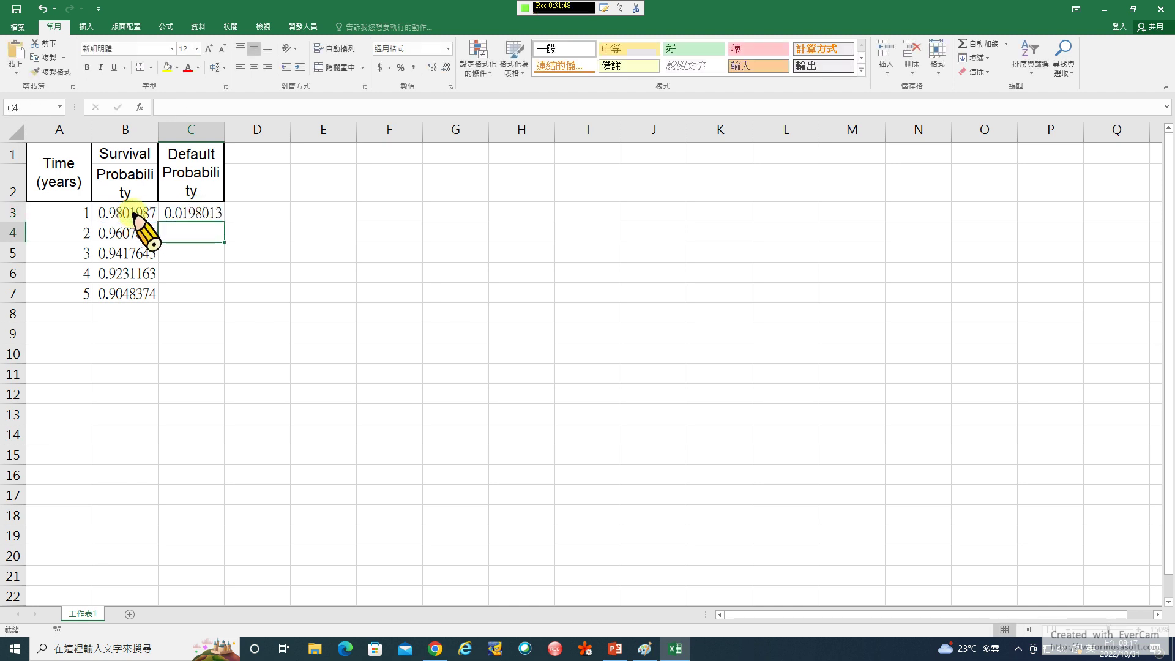
Enter =B3-B4 in C4 for the second-year default probability and fill it down to C7
text(=)
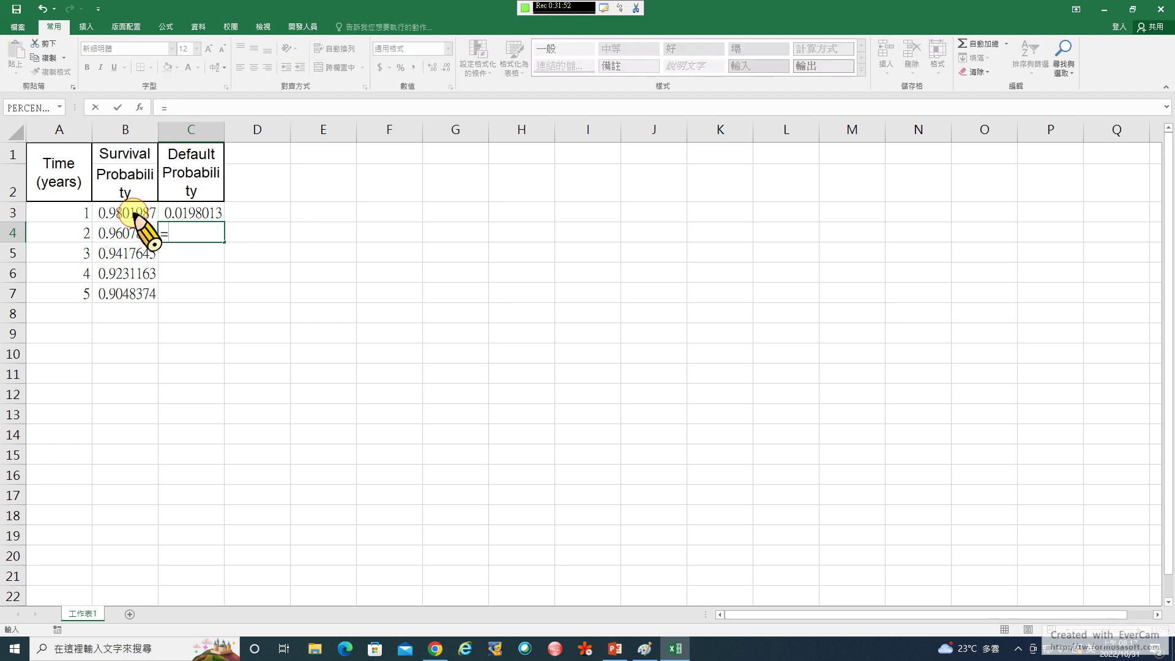
click(134, 215)
text(-)
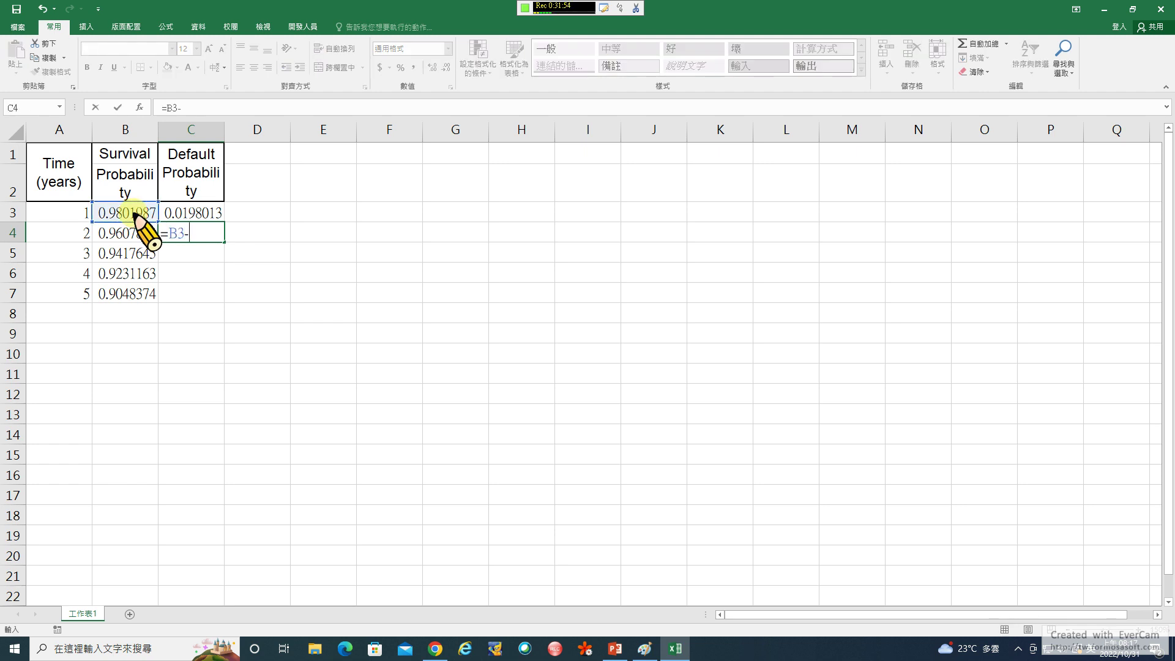
click(133, 234)
key(Return)
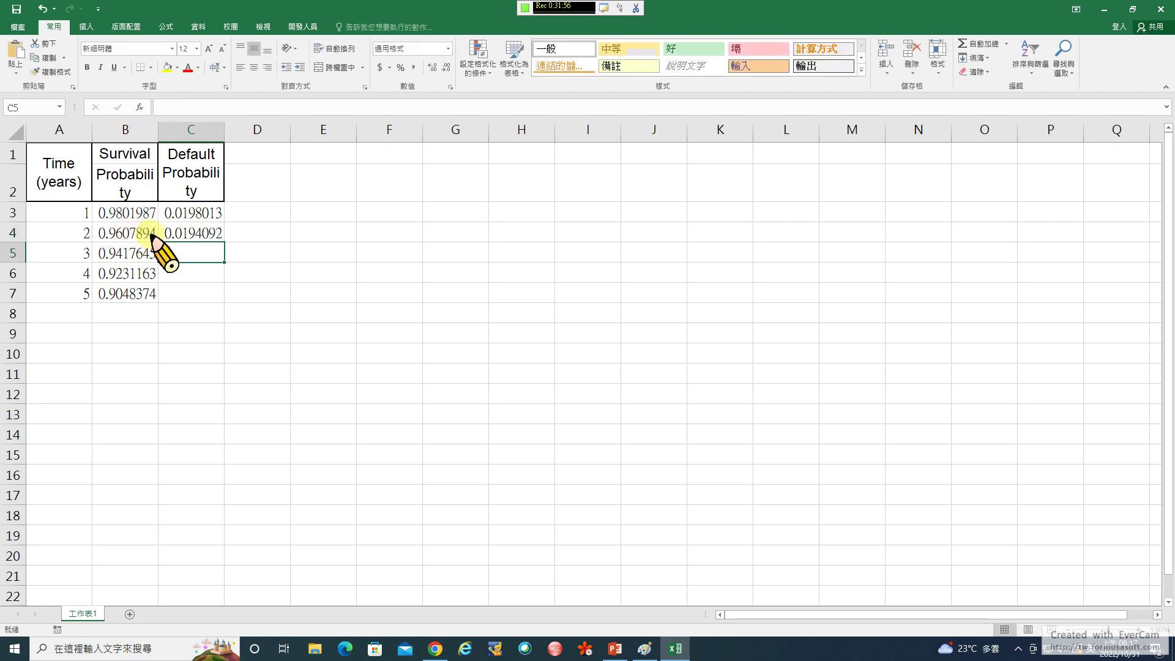
click(208, 234)
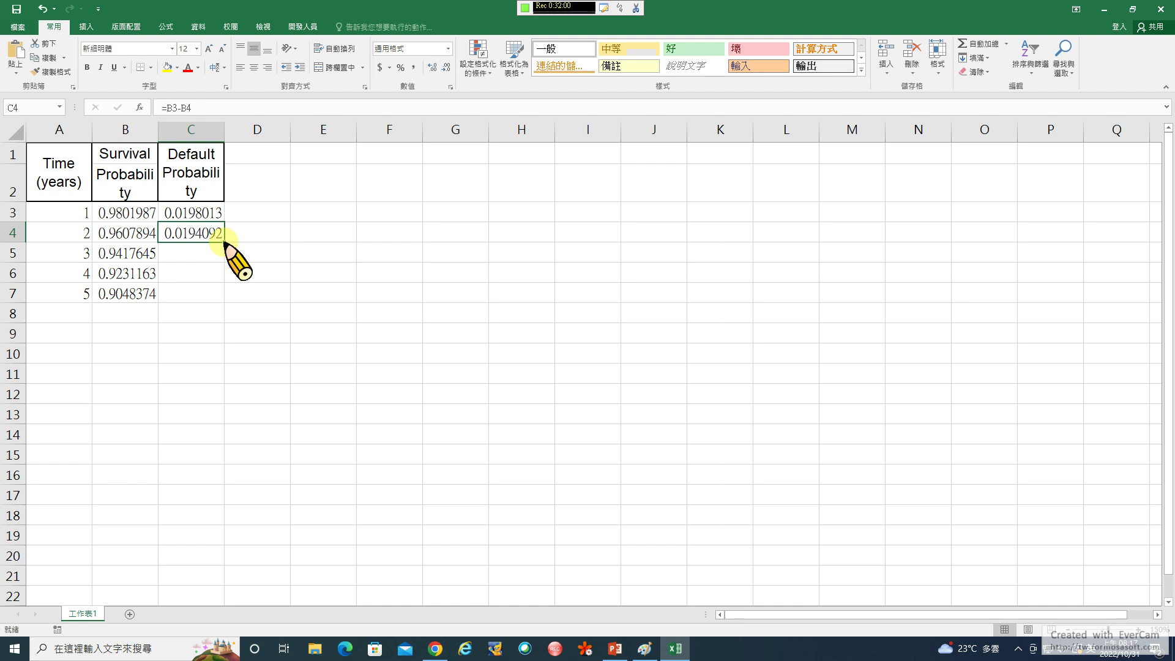
double_click(224, 242)
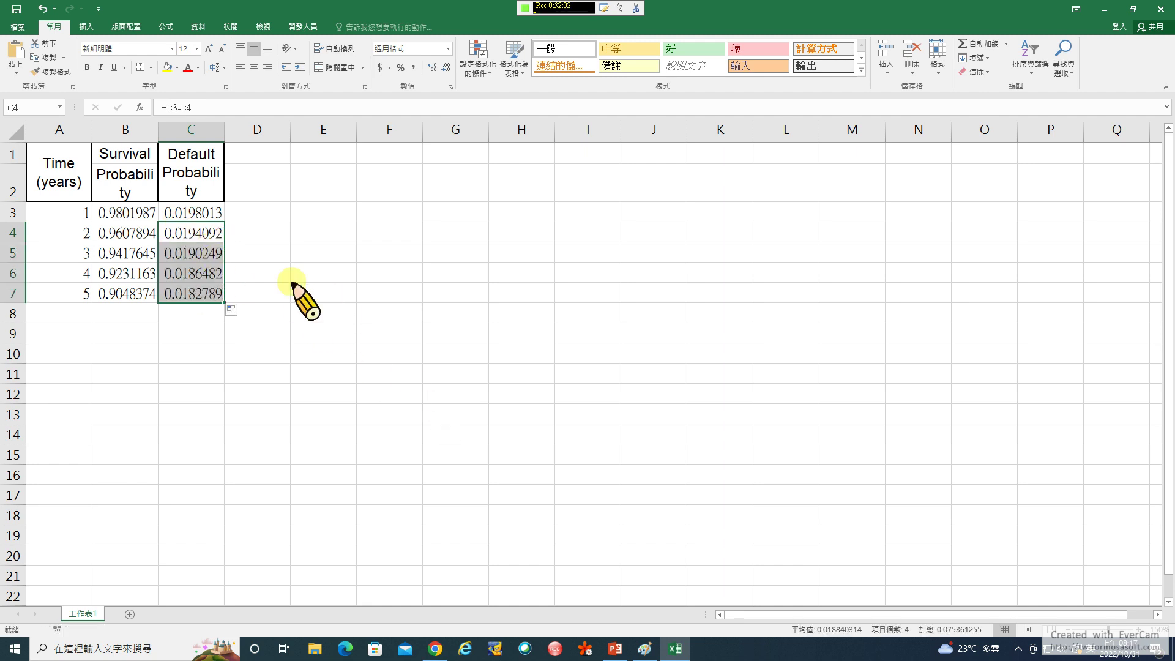
Compare the calculated default probabilities with Table 25.1 in PowerPoint, then return to Excel
click(614, 647)
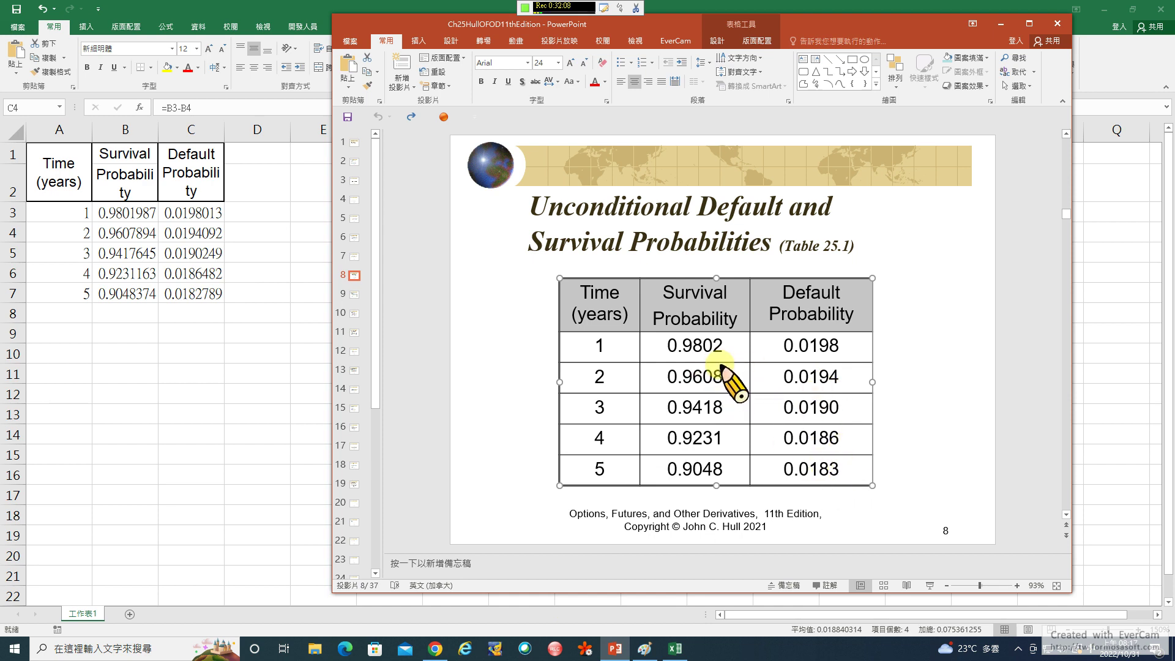
key(alt+Tab)
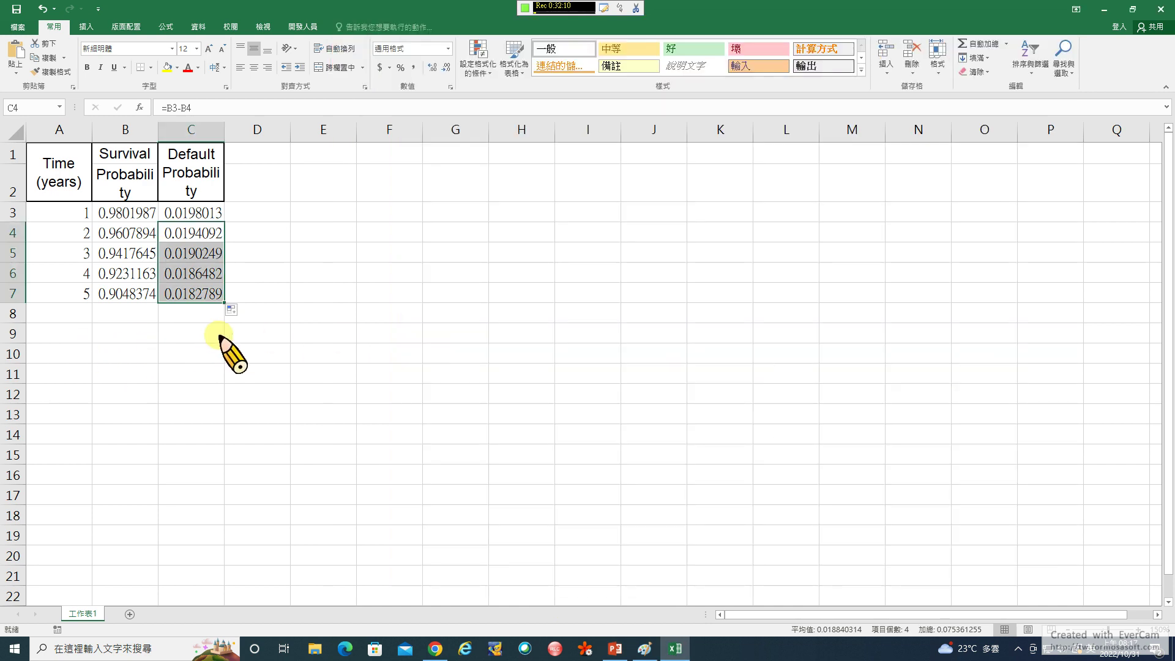
Create a new blank workbook
click(18, 28)
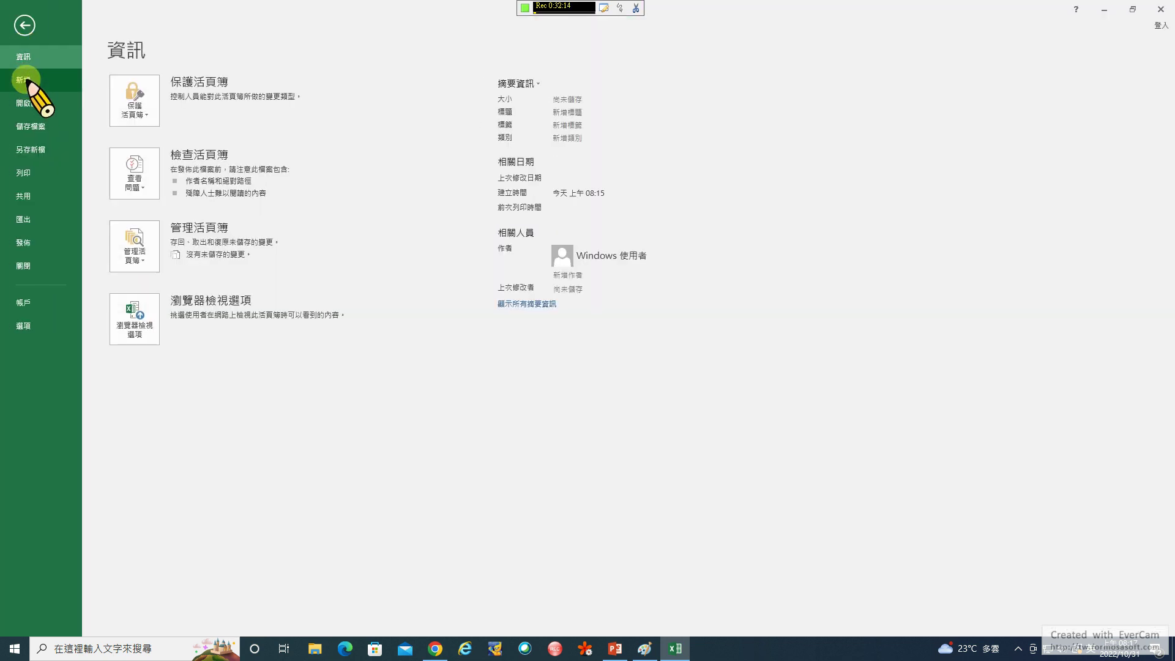
click(23, 79)
click(212, 227)
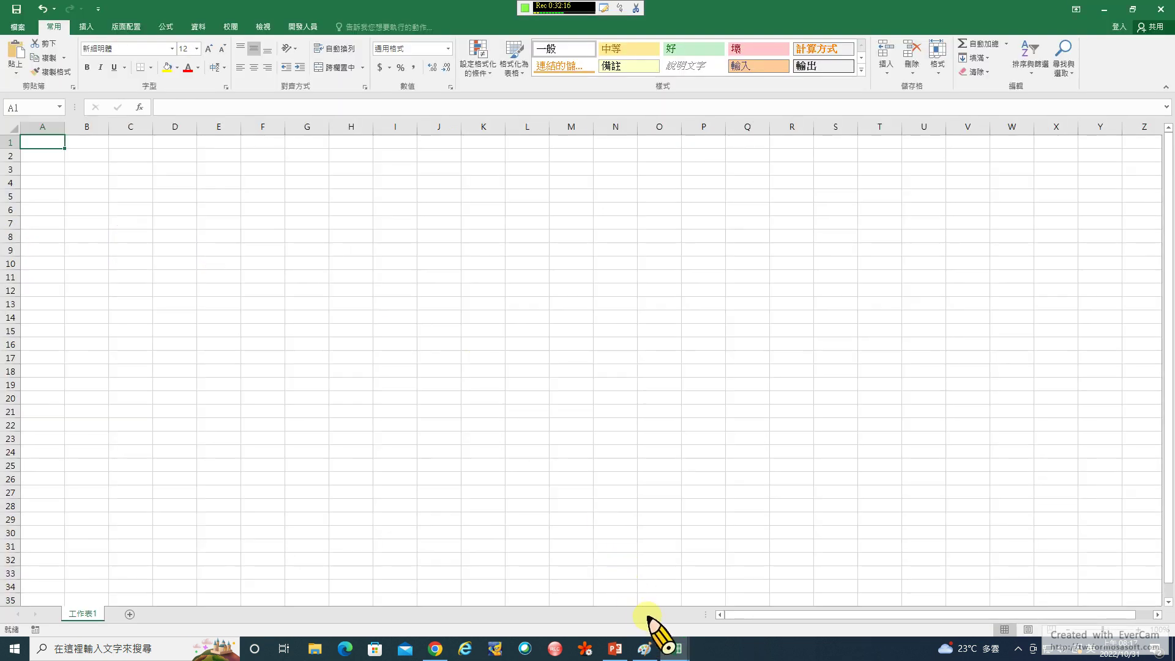
Label cell A1 "Hazard rate"
click(1139, 630)
click(1139, 629)
click(1138, 629)
click(1138, 629)
click(1138, 629)
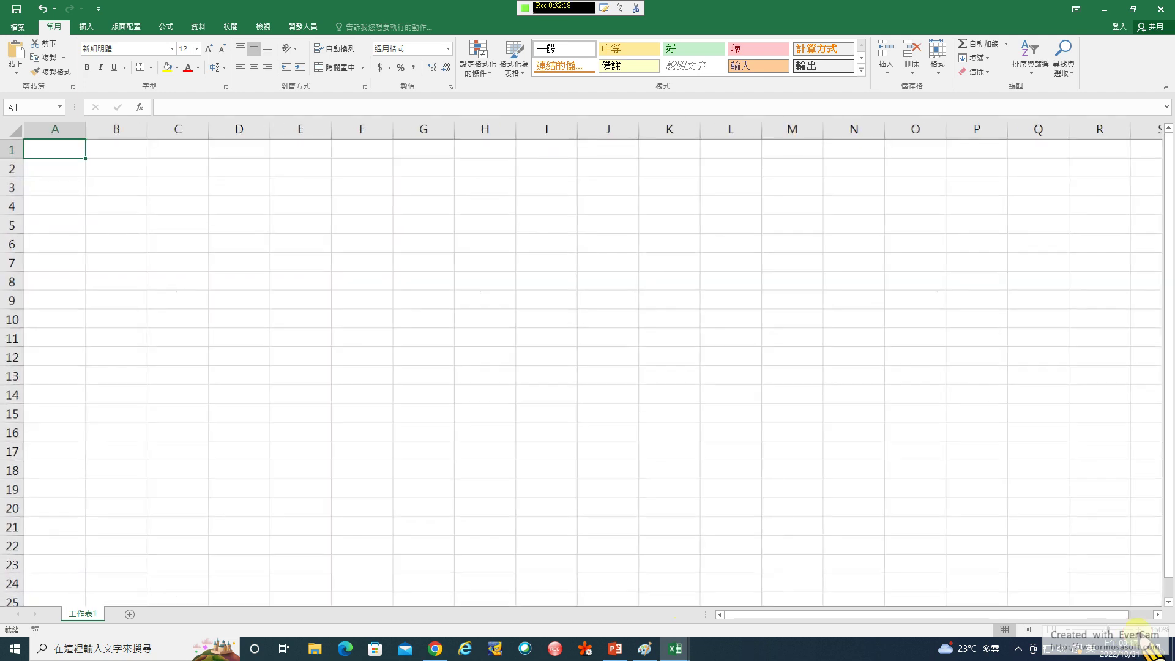
click(1138, 629)
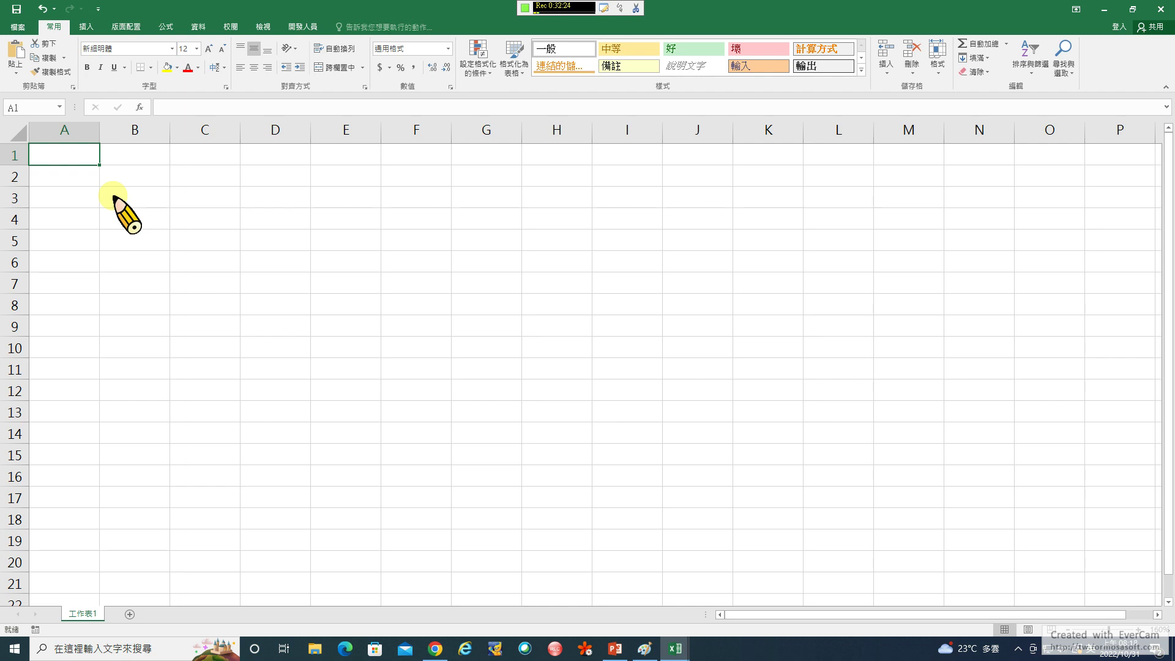
text(H)
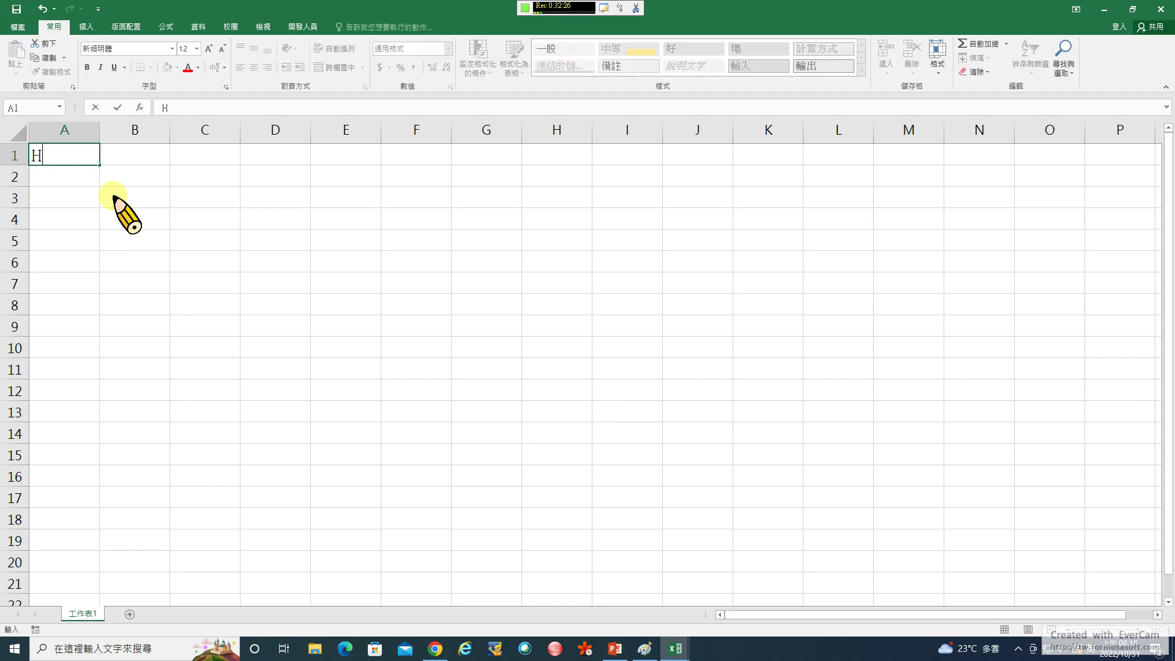
text(azard N)
key(BackSpace)
text(#)
key(BackSpace)
text(5)
key(BackSpace)
text(rats)
key(Return)
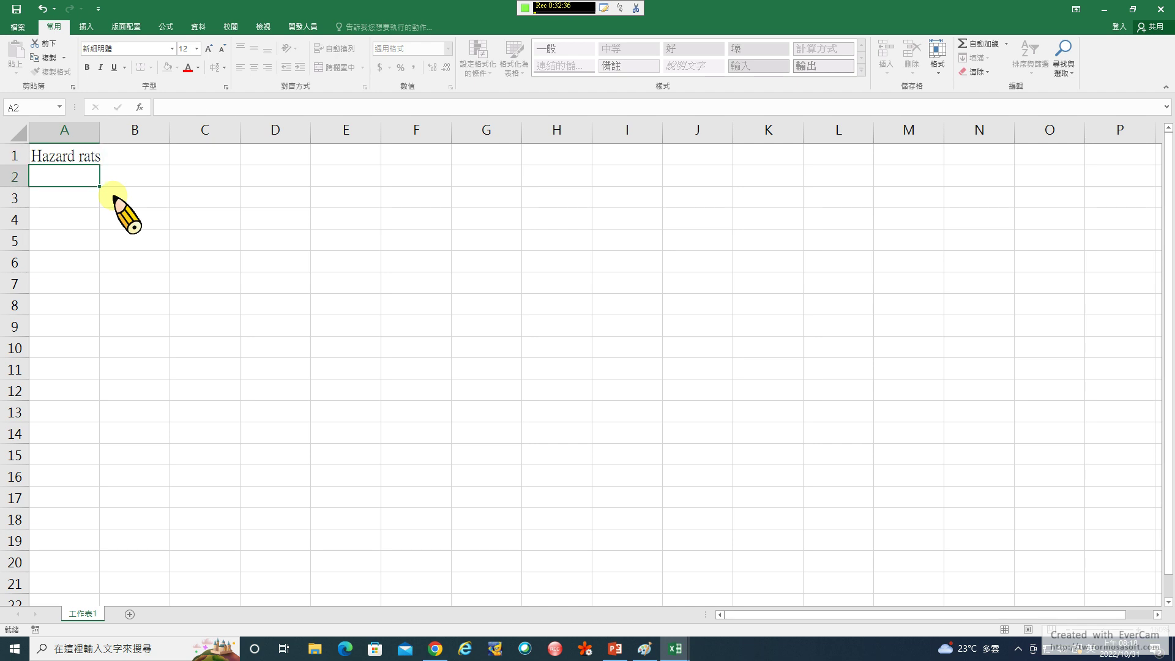
key(Up)
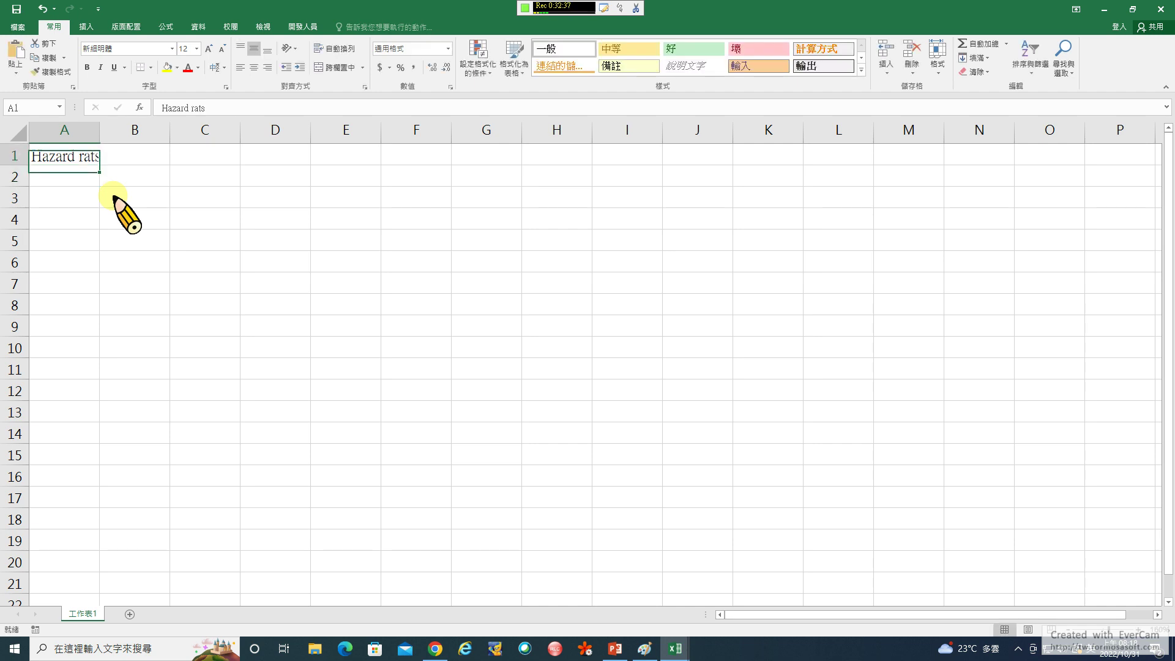
double_click(196, 108)
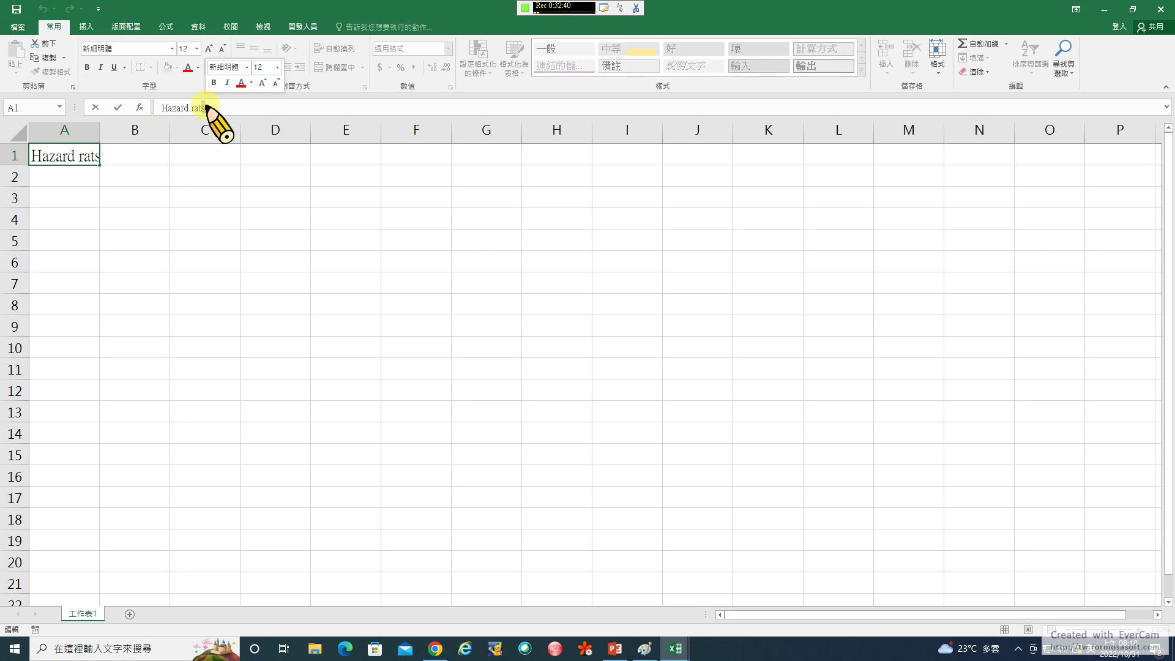
text(rate)
key(Return)
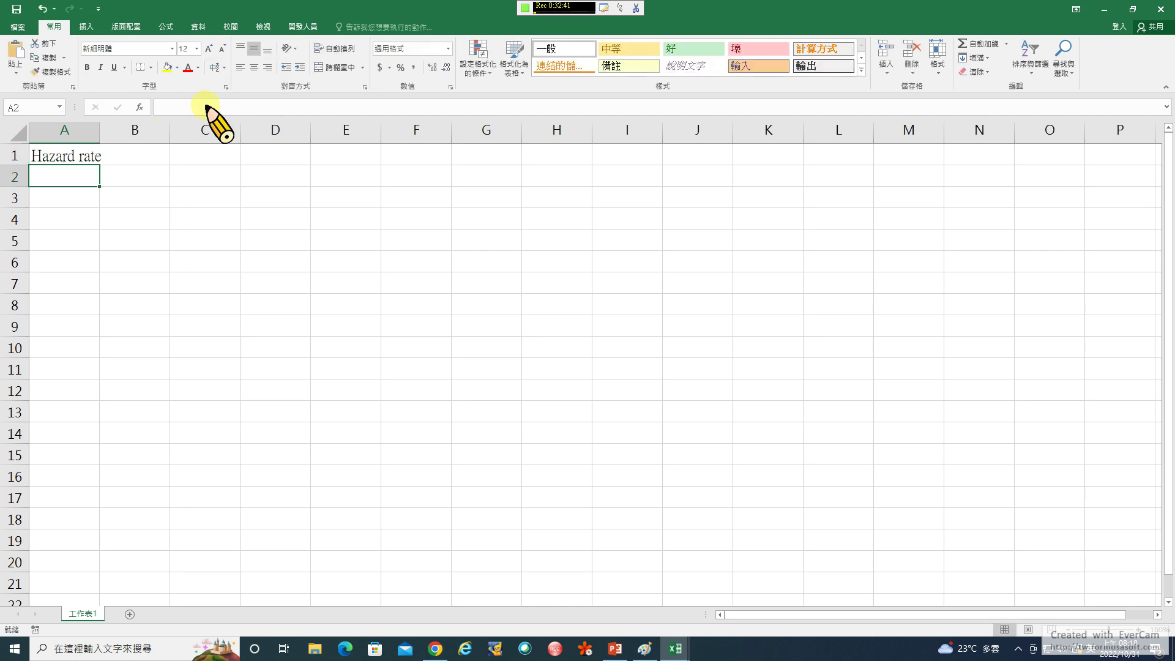
Highlight cell A2 with a yellow fill and enter the hazard rate 0.02 in it
right_click(78, 180)
click(130, 164)
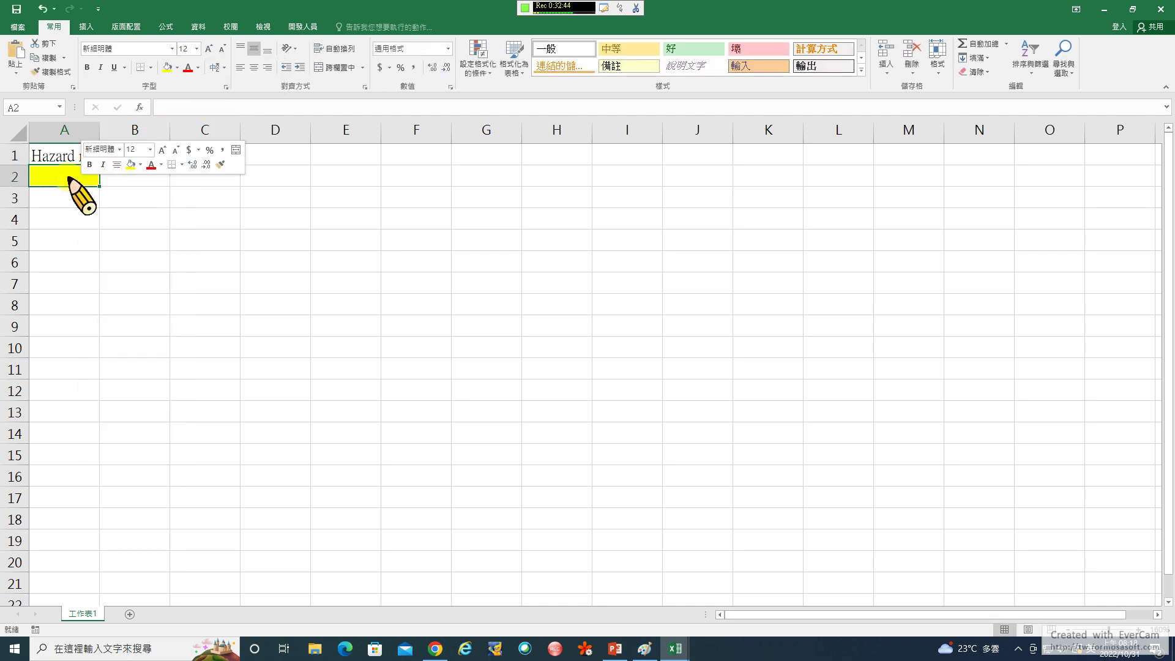
text(0.02)
key(Return)
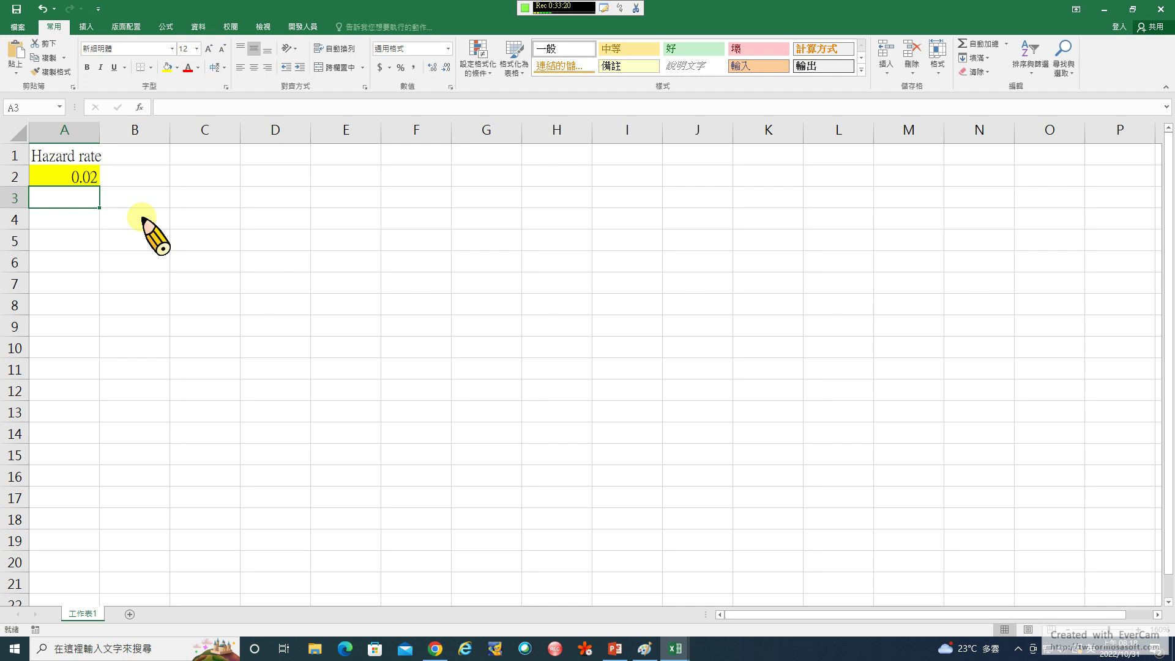
Label cell B1 "riskfree rate" beside the hazard rate heading
click(88, 177)
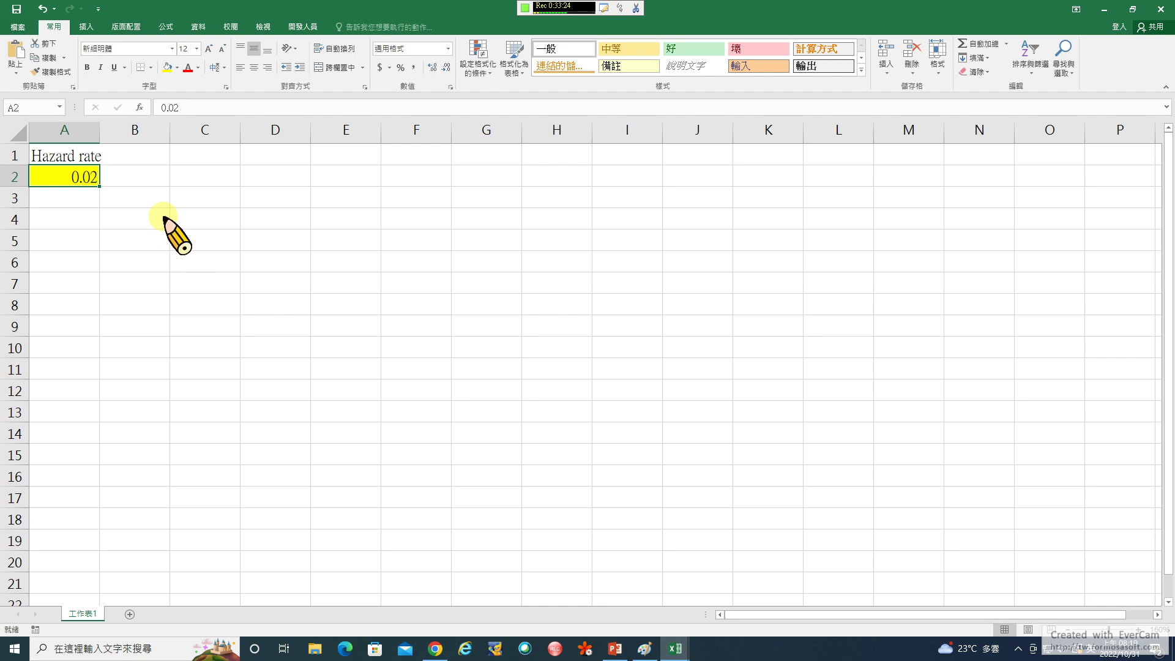
click(153, 160)
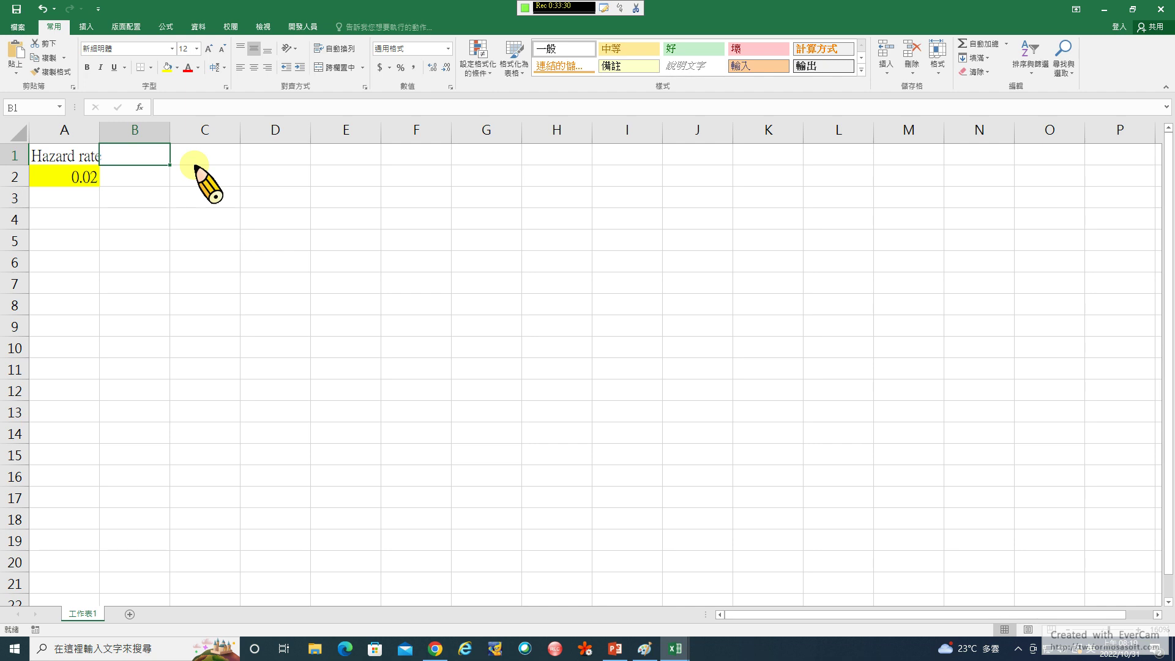
text(risk)
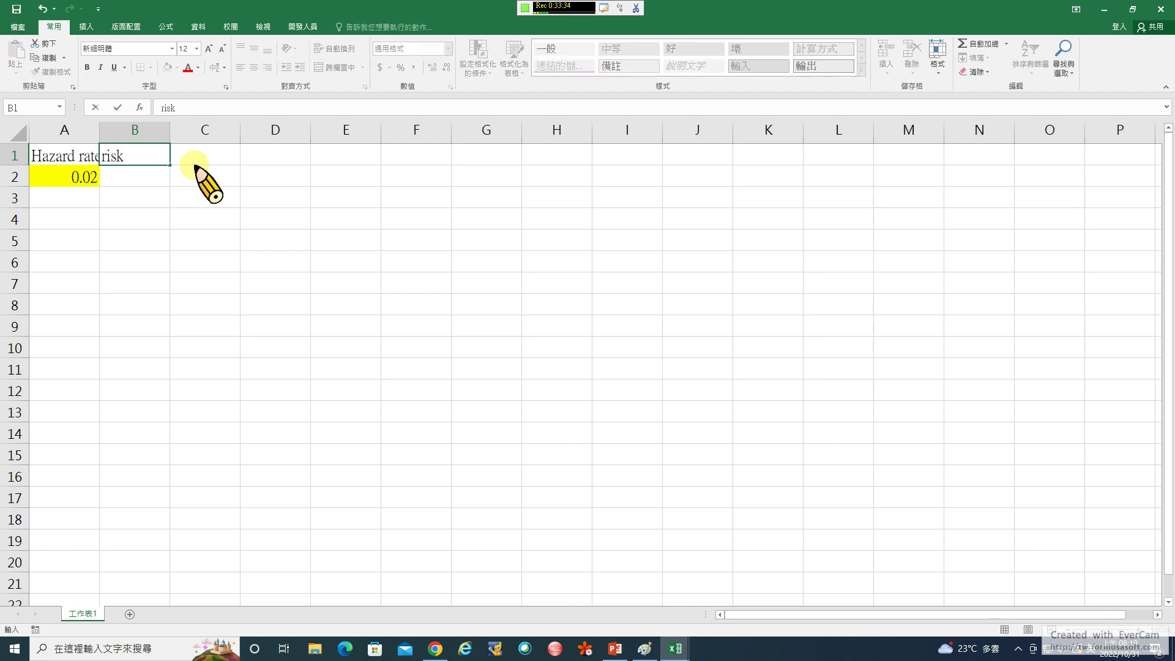
text(ree rate)
key(Return)
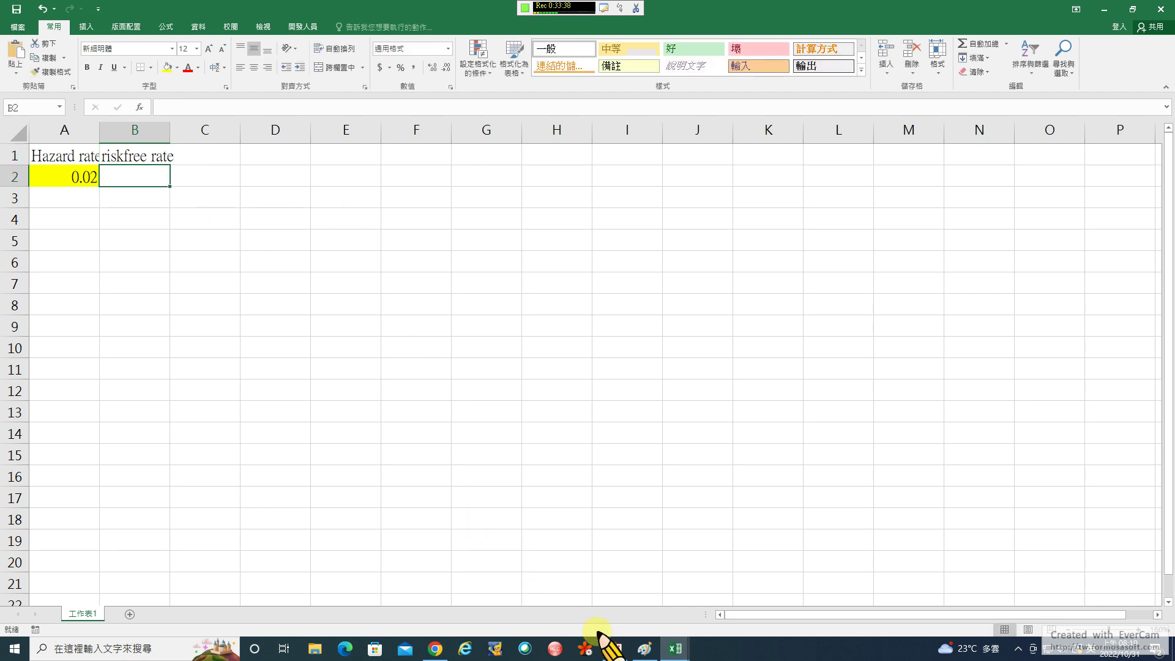
Switch to PowerPoint to consult the CDS valuation slides around Table 25.1
click(614, 647)
scroll(485, 432, up, 1)
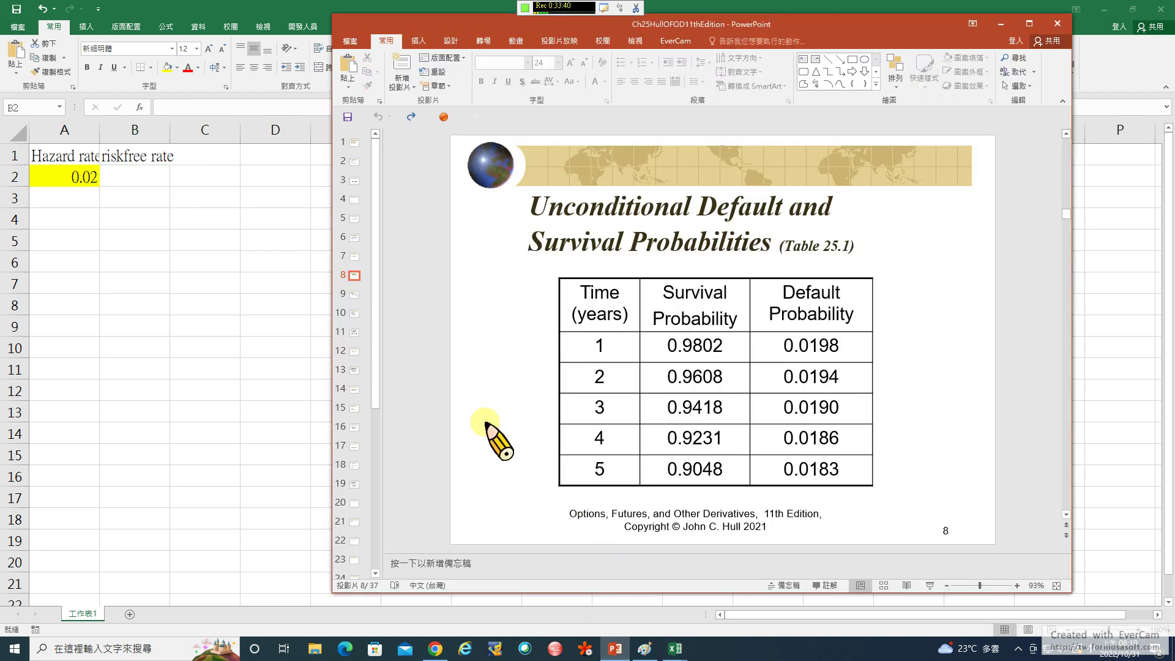
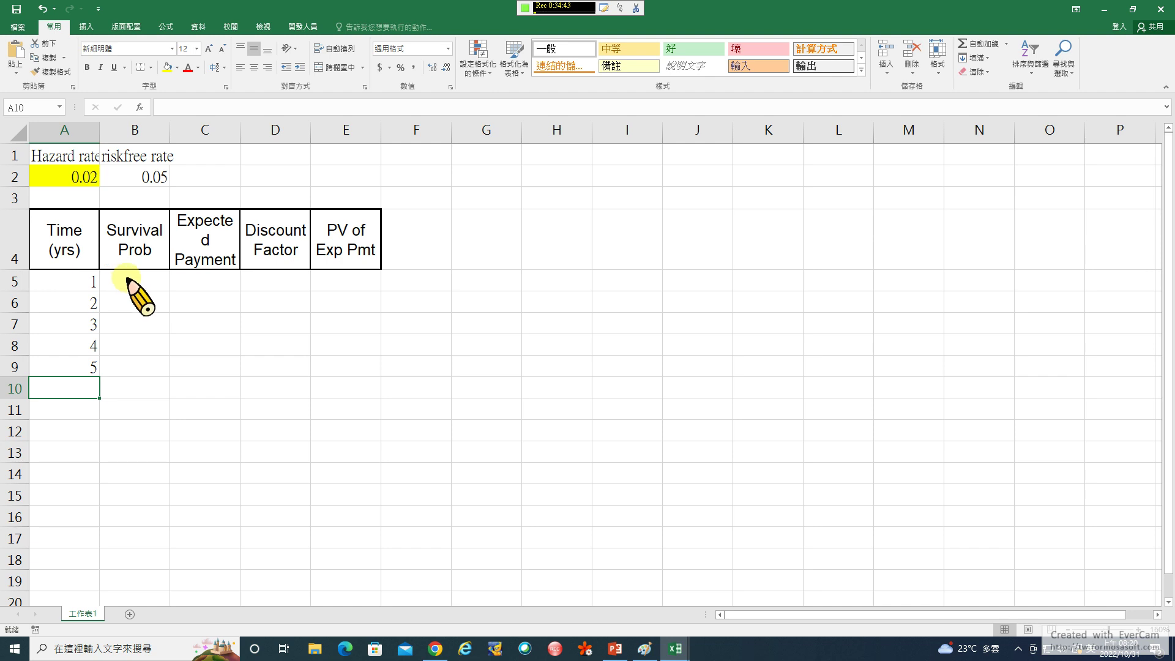
Calculate the survival probability in B5 with =EXP(-$A$2*A5) and fill the formula down to B9
click(128, 282)
text(=)
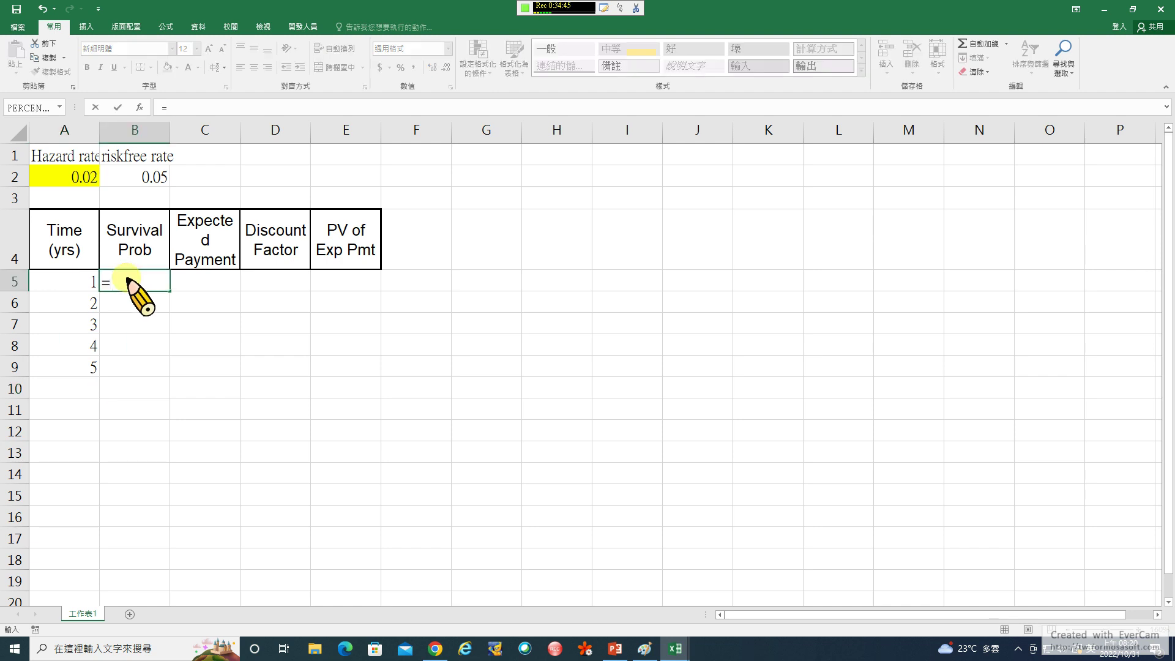
text(exp()
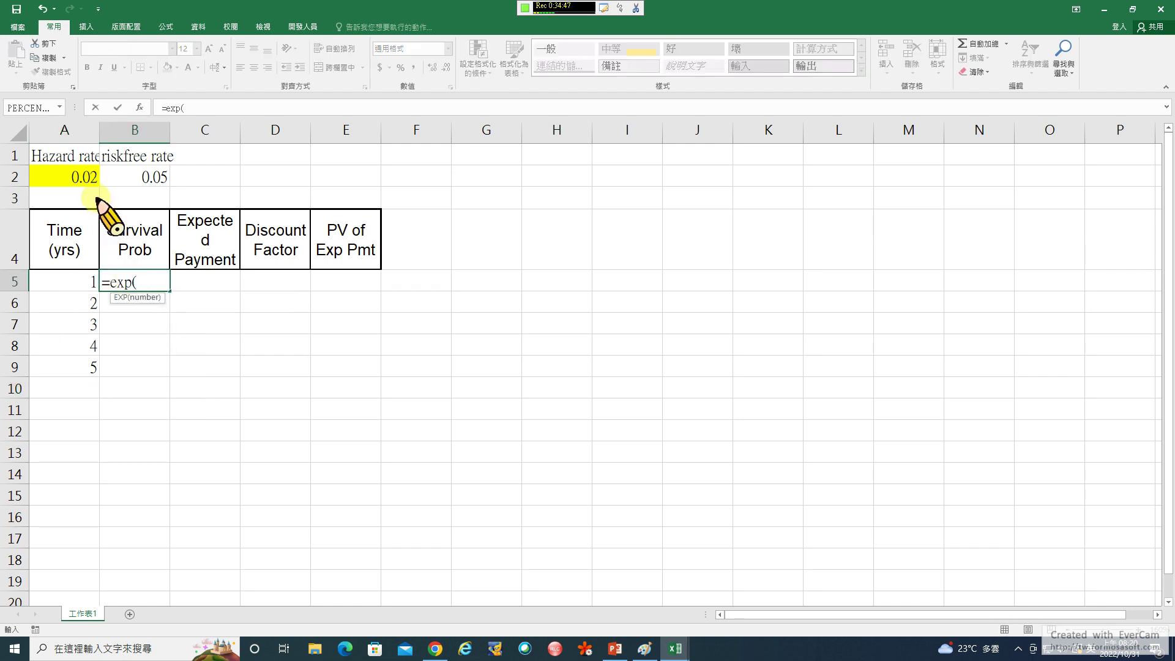
text(-)
click(74, 177)
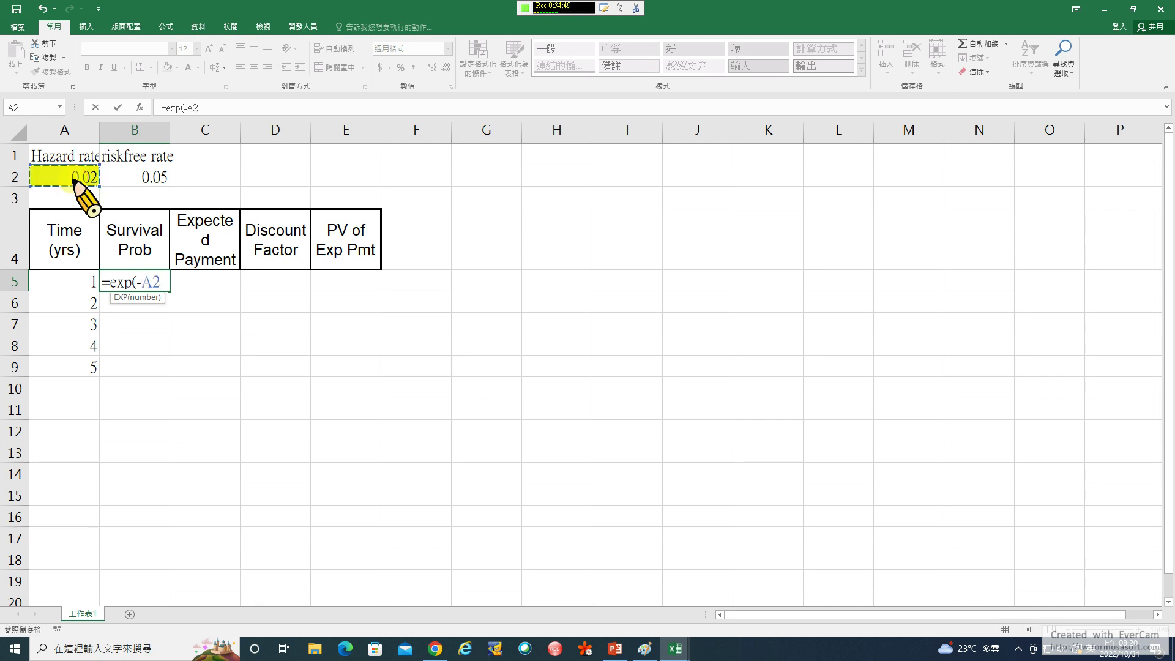
key(F4)
text(*)
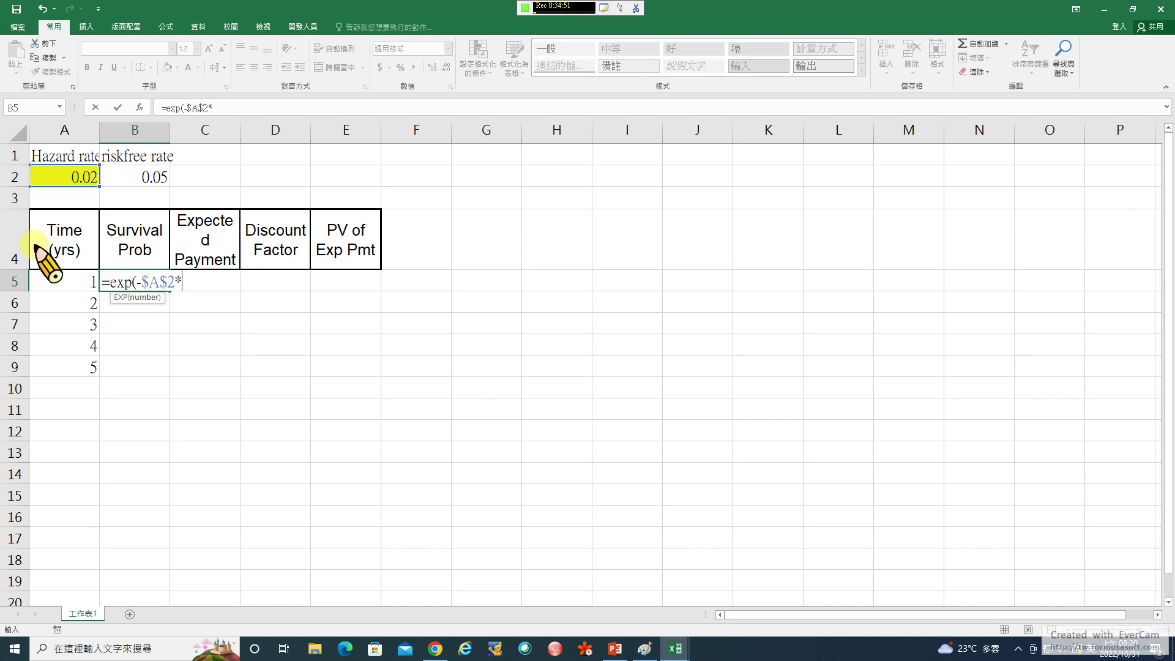
click(61, 283)
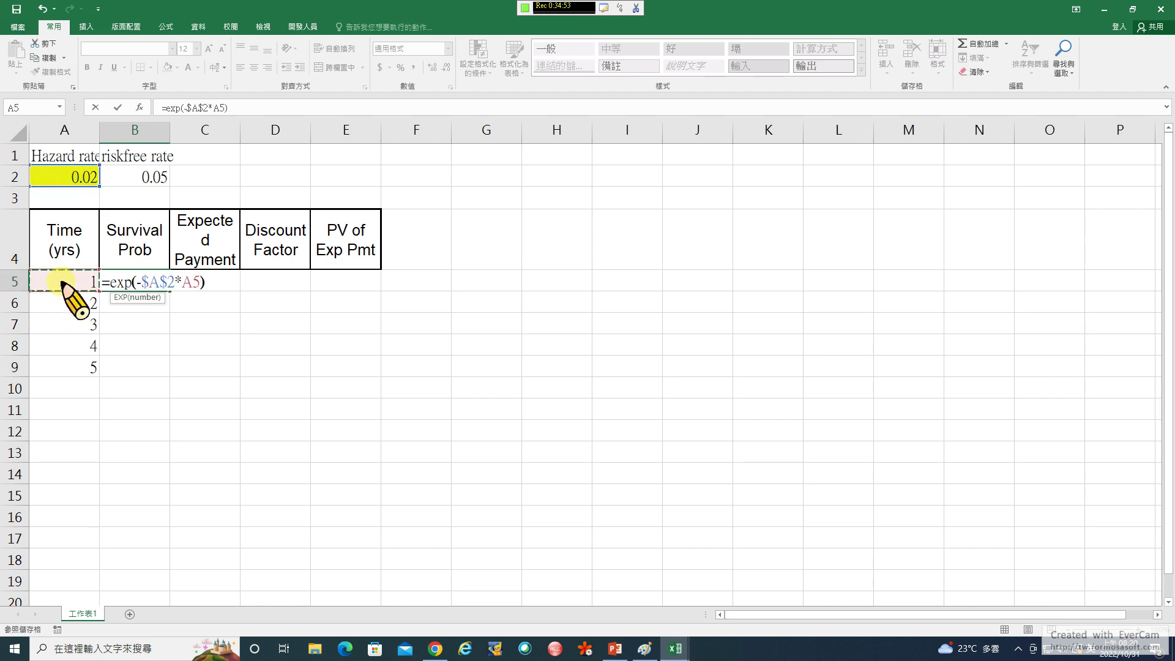
text())
key(Return)
click(123, 283)
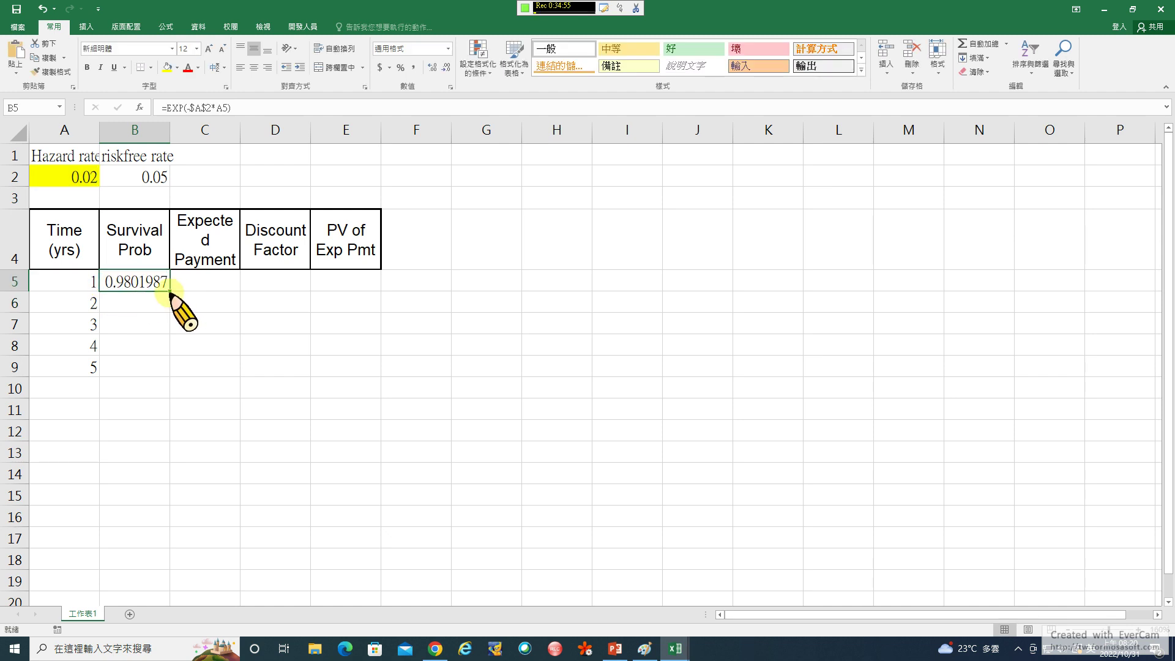
double_click(170, 292)
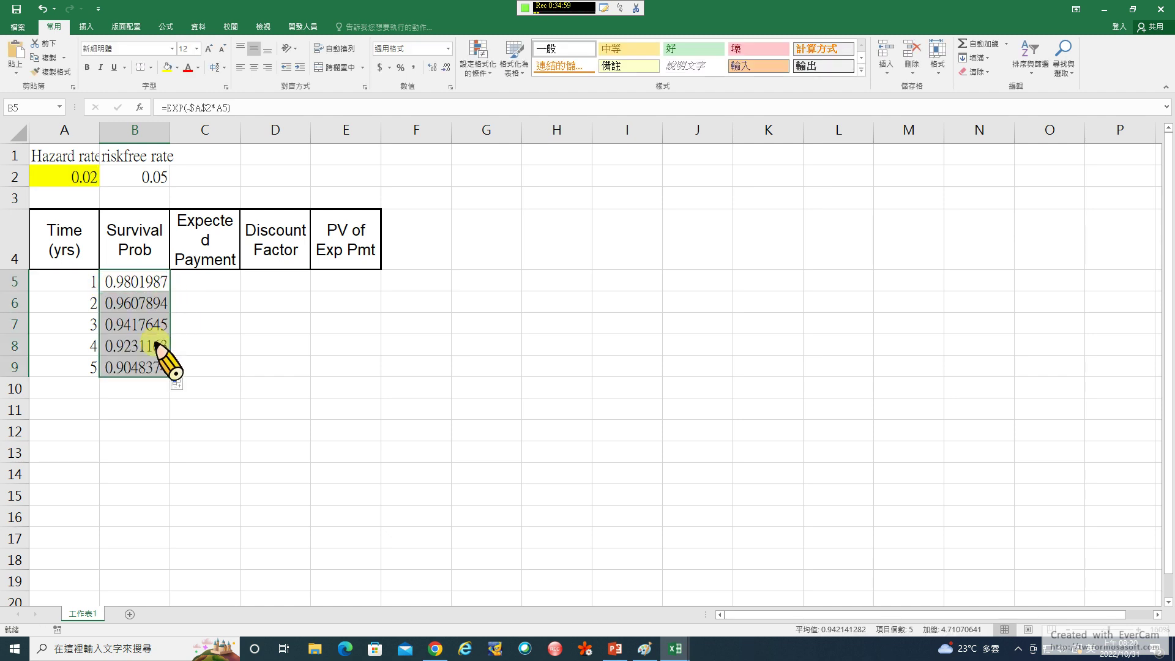
Compare the survival probabilities in column B with Table 25.2 in PowerPoint, then return to Excel
click(198, 287)
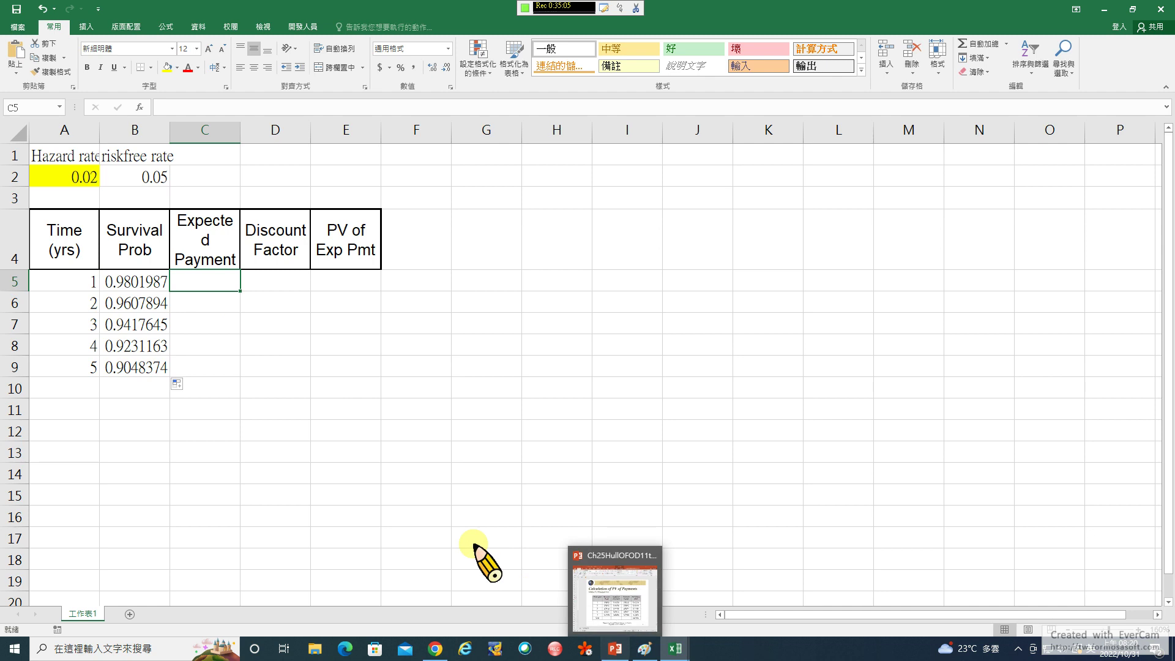
click(147, 284)
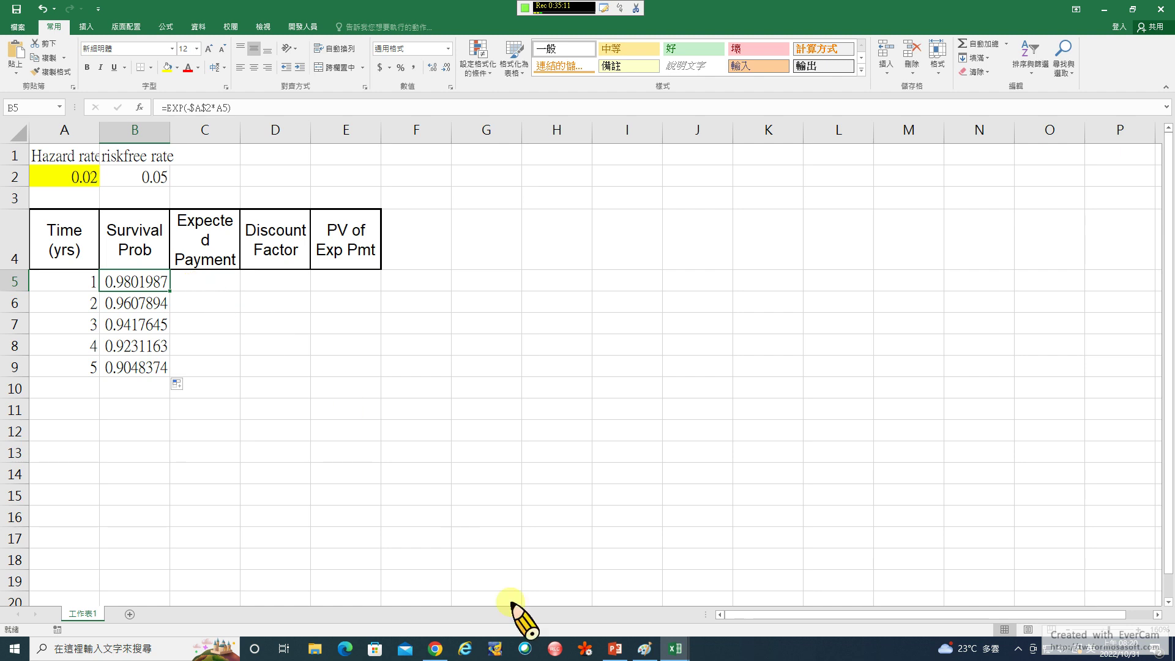
click(615, 648)
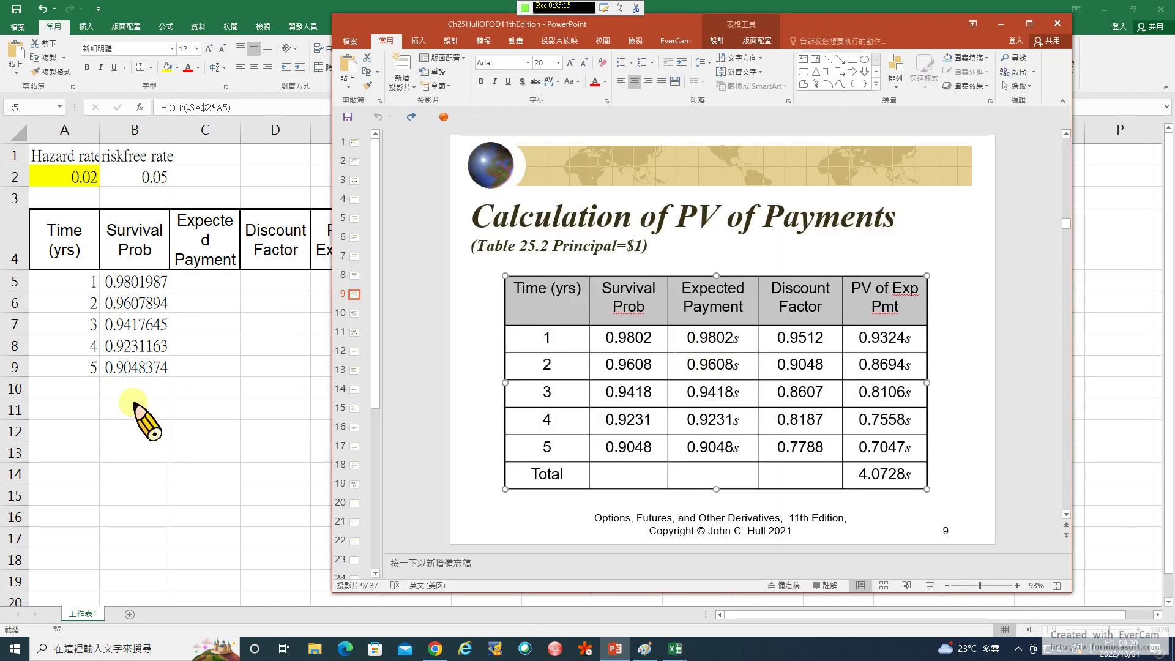
click(136, 284)
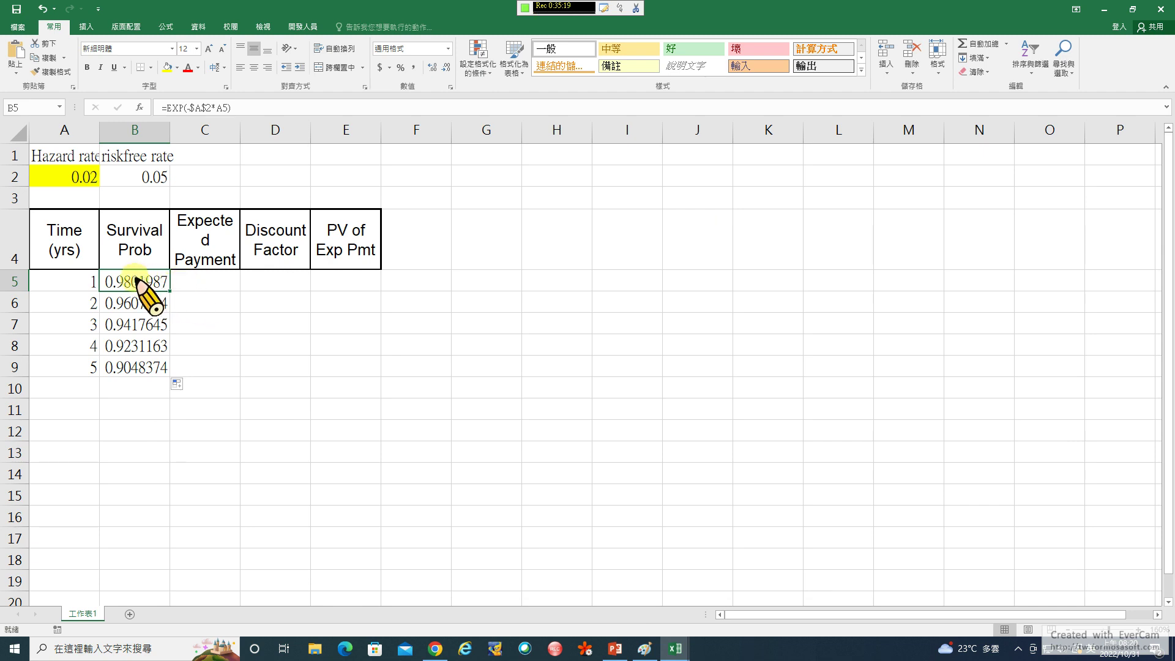
Calculate the expected payments in C5:C9 with =B5*1 filled down from C5, and check them against the survival probabilities in B5:B9
click(204, 284)
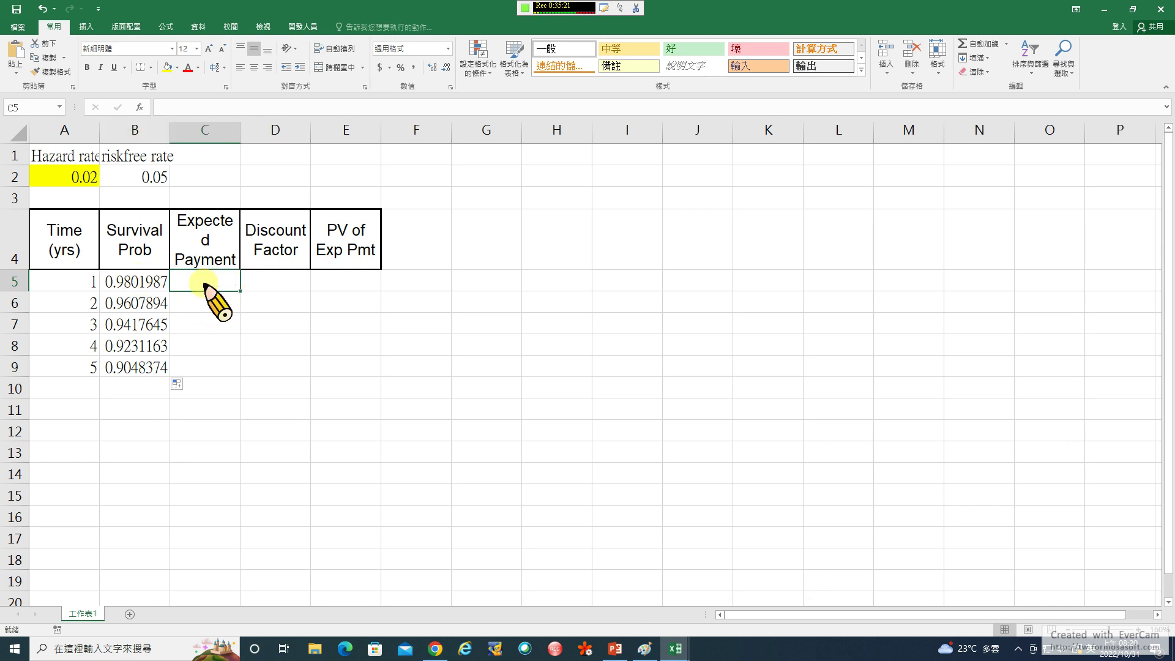
text(=)
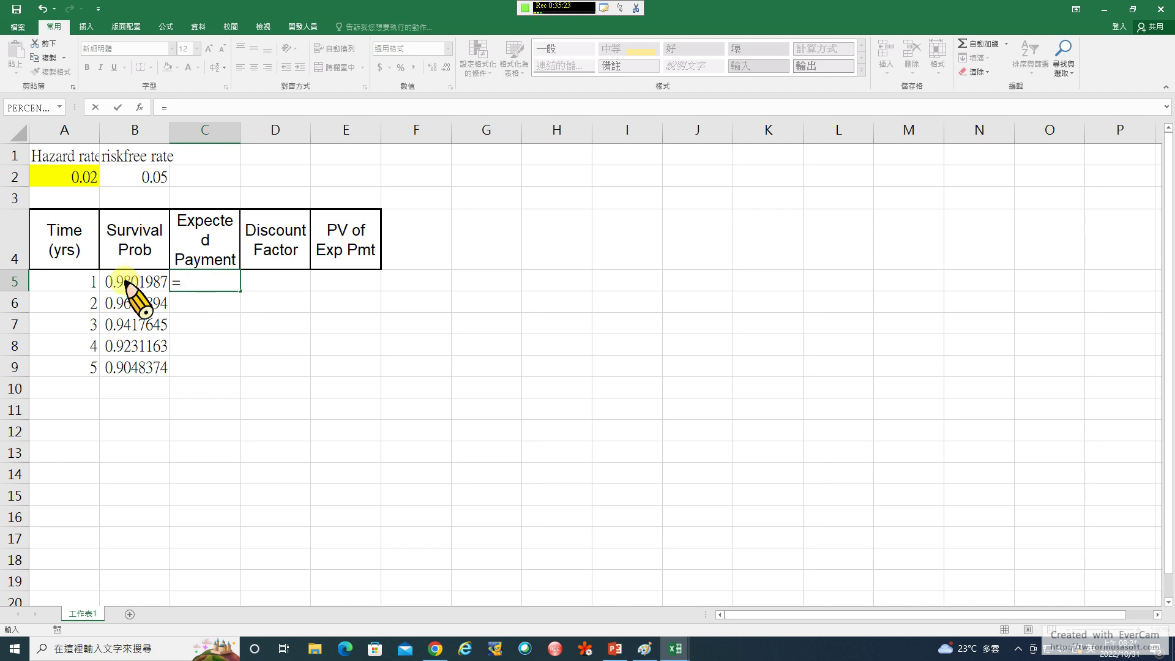
click(125, 282)
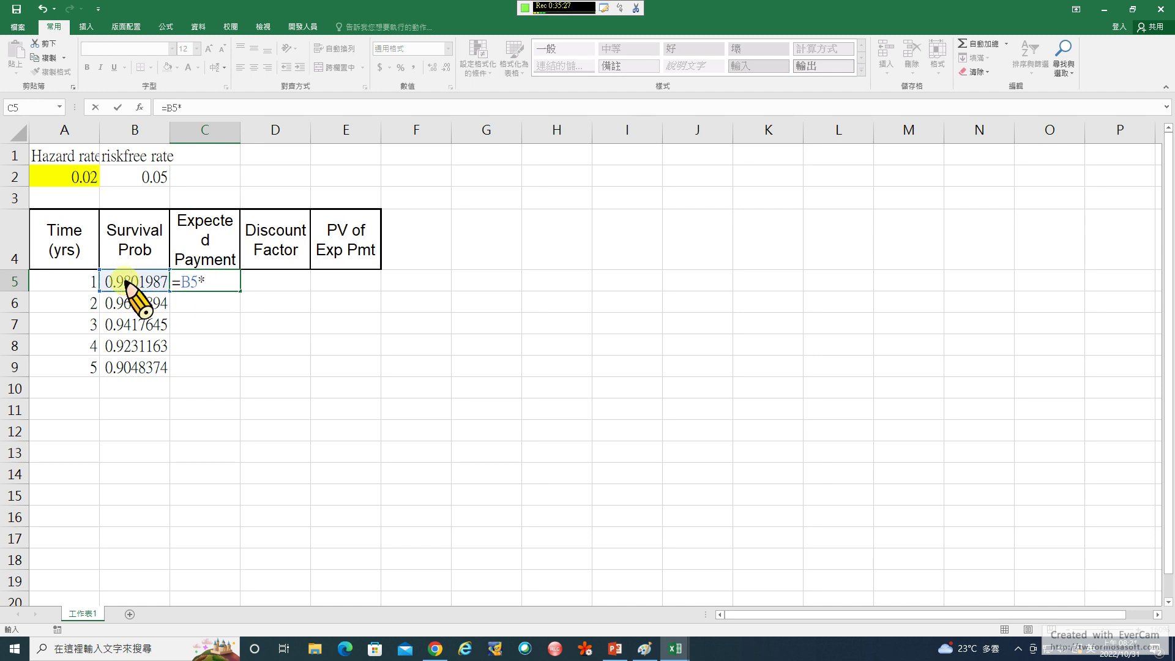
text(*1)
key(Return)
click(232, 287)
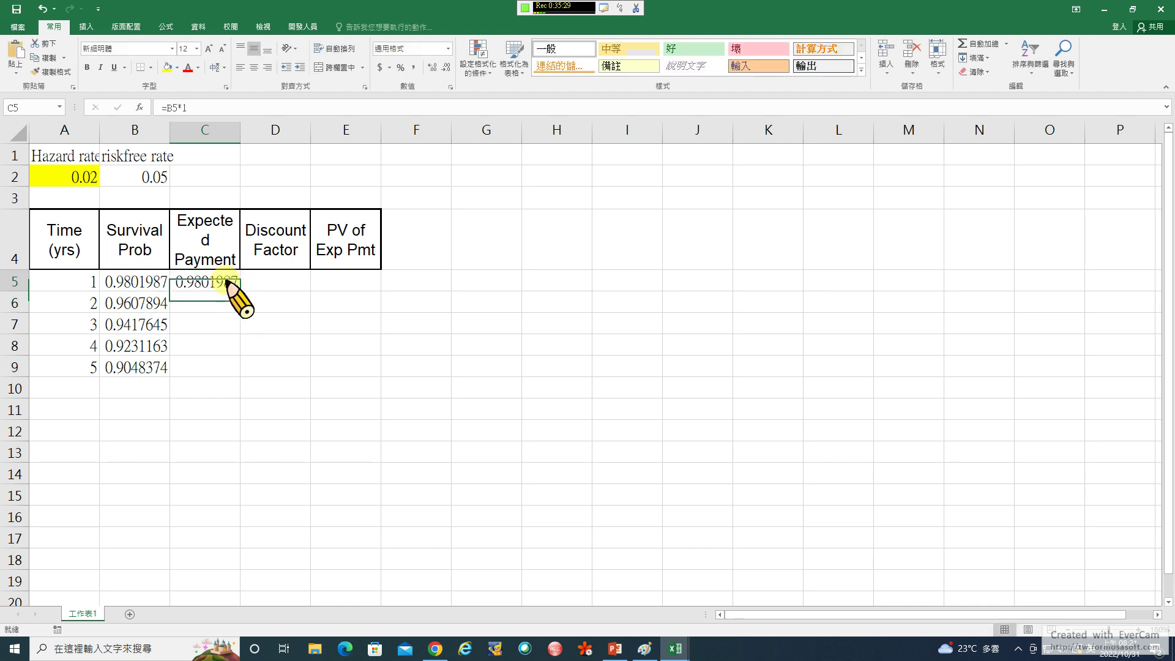
double_click(239, 292)
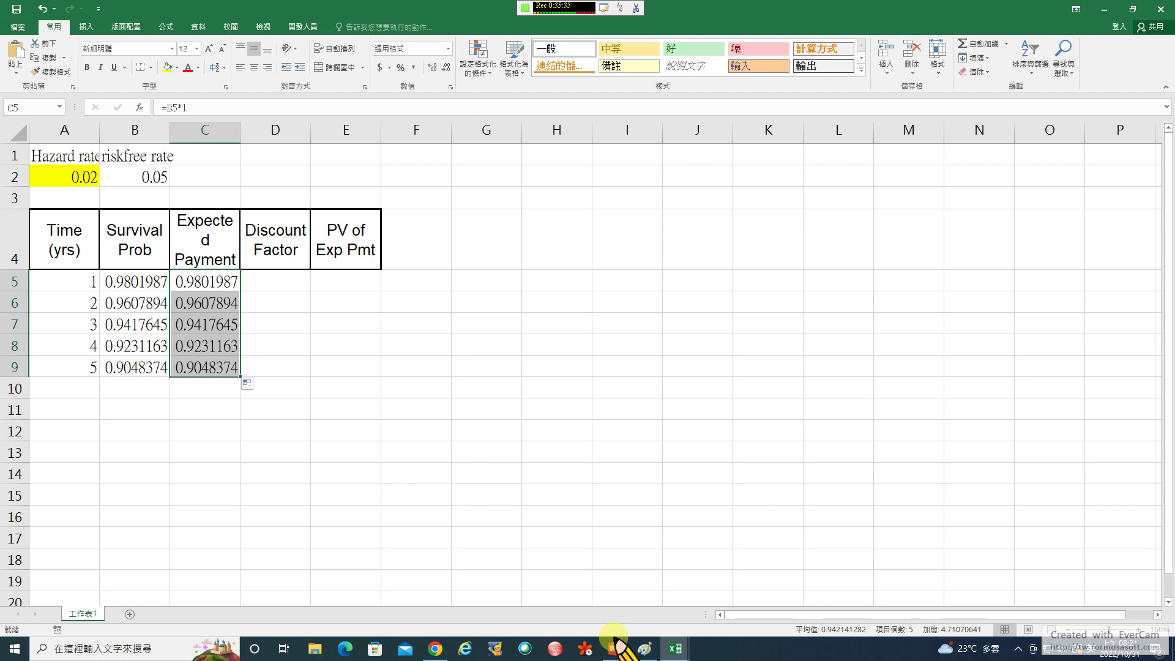
drag(158, 287, 150, 367)
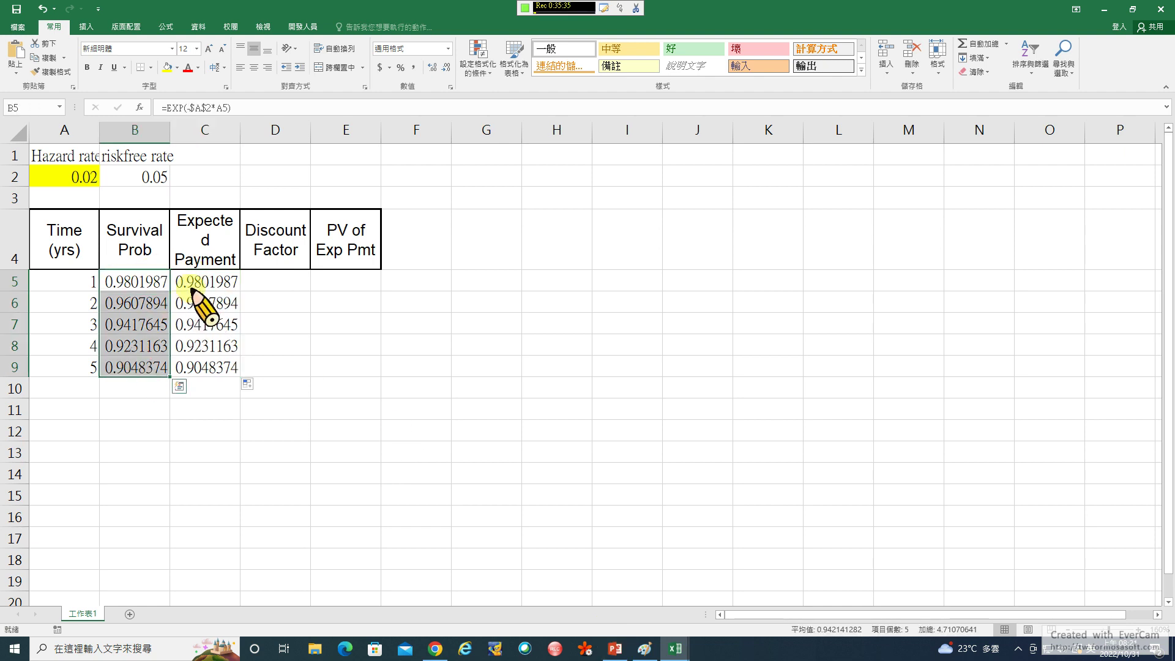
drag(191, 289, 202, 367)
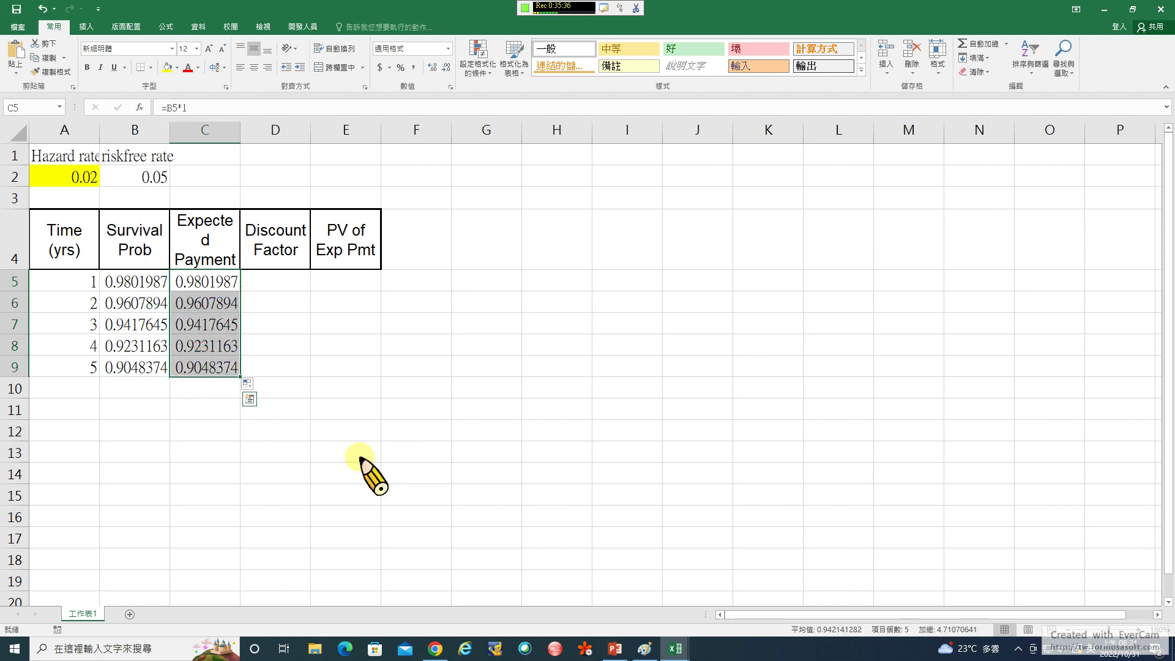
Check Table 25.2 in PowerPoint, then calculate the discount factors in Excel's D5:D9 with =EXP(-$B$2*A5) filled down from D5
click(615, 648)
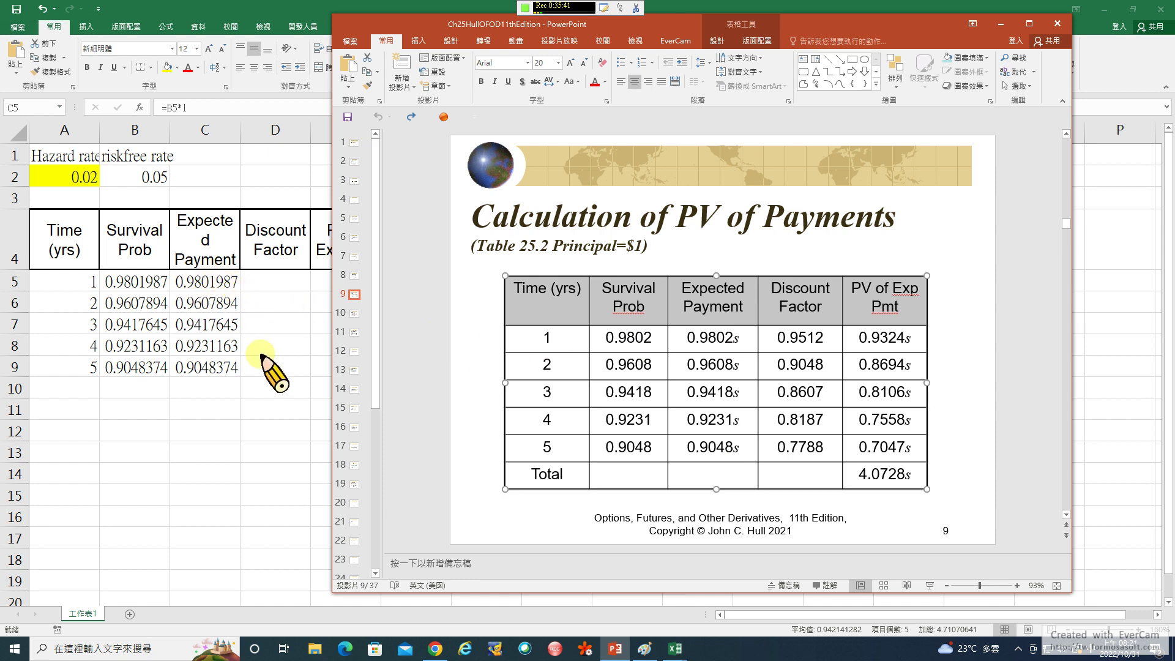
click(262, 467)
click(276, 281)
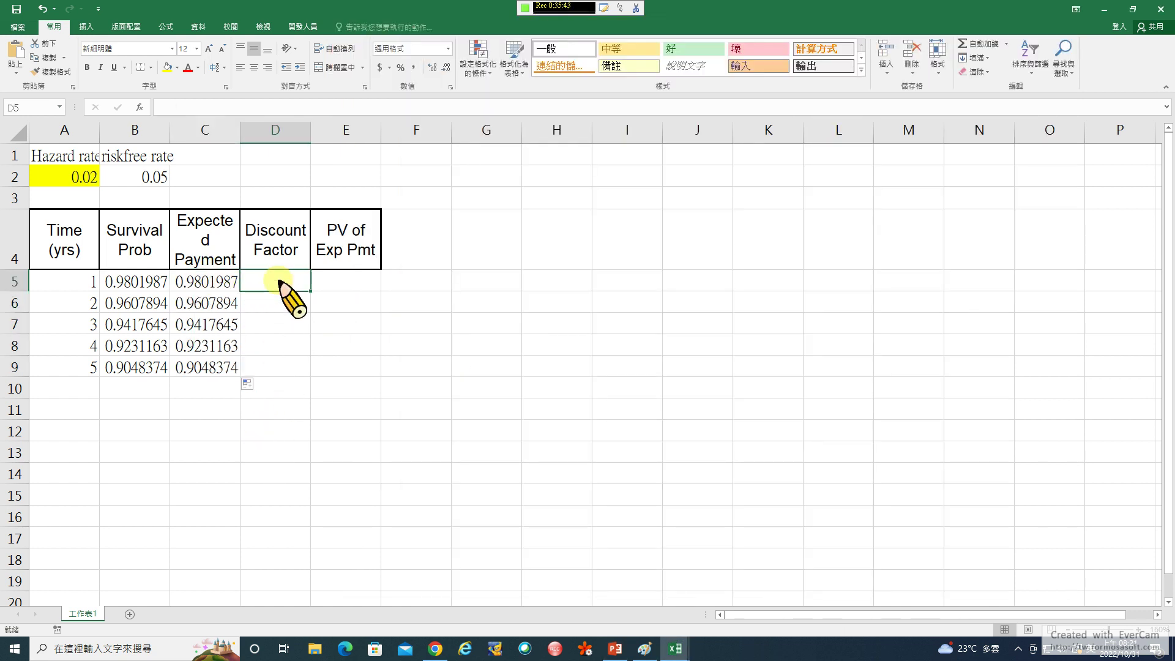
text(=)
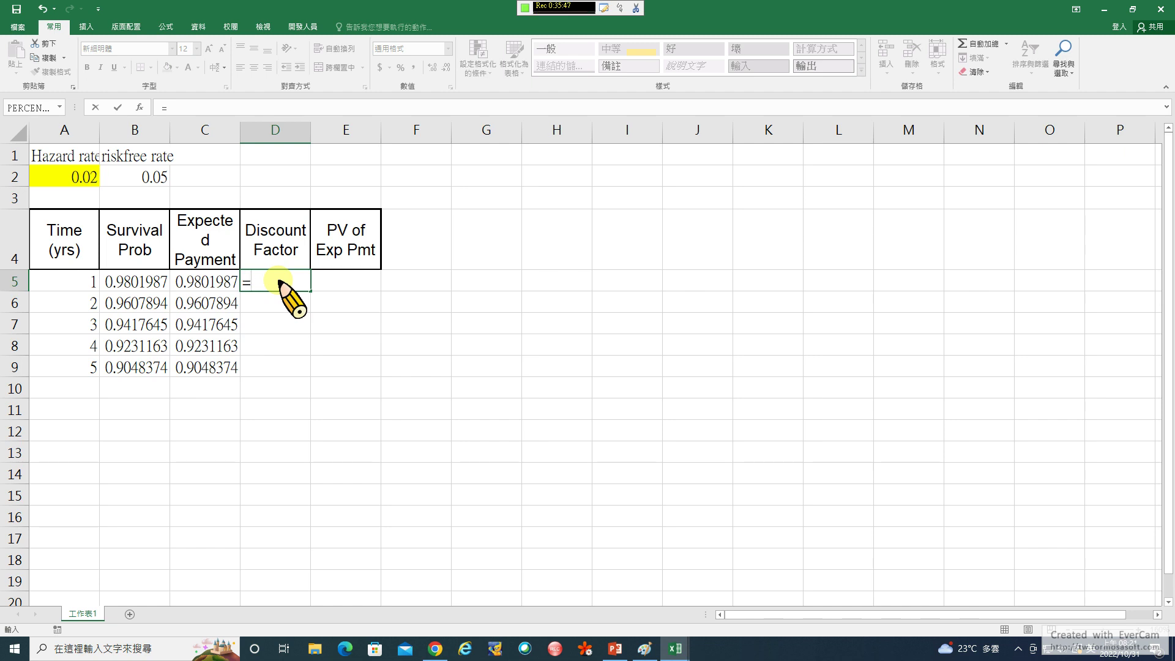
text(exp(-)
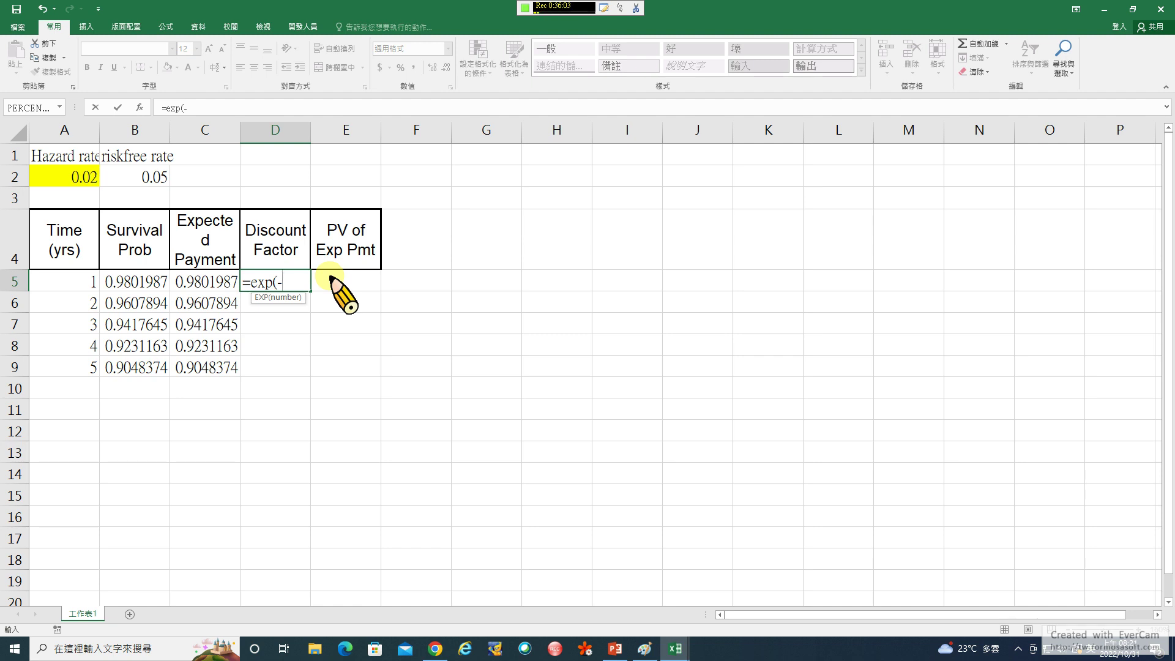
click(151, 177)
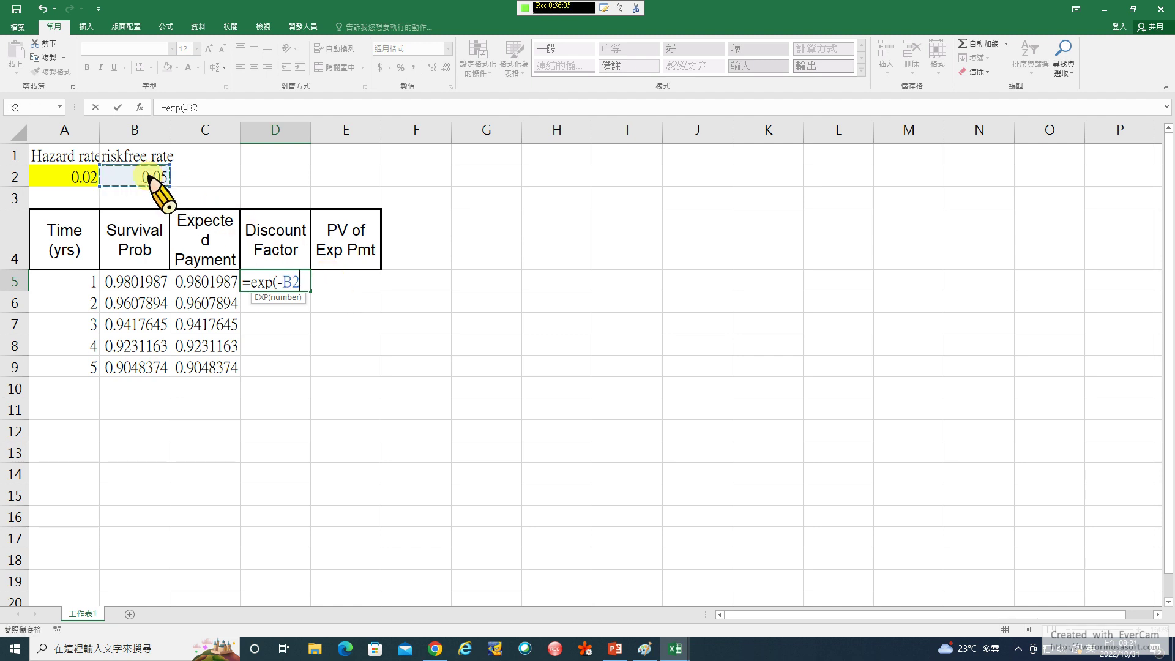
key(F4)
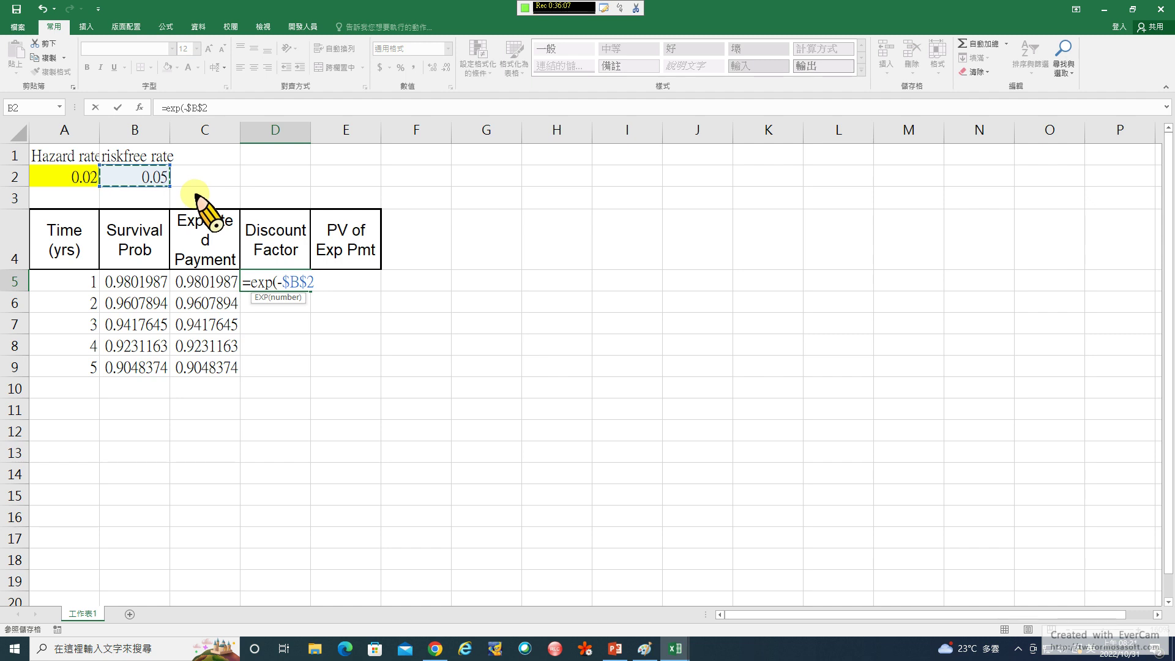
text(*)
click(64, 279)
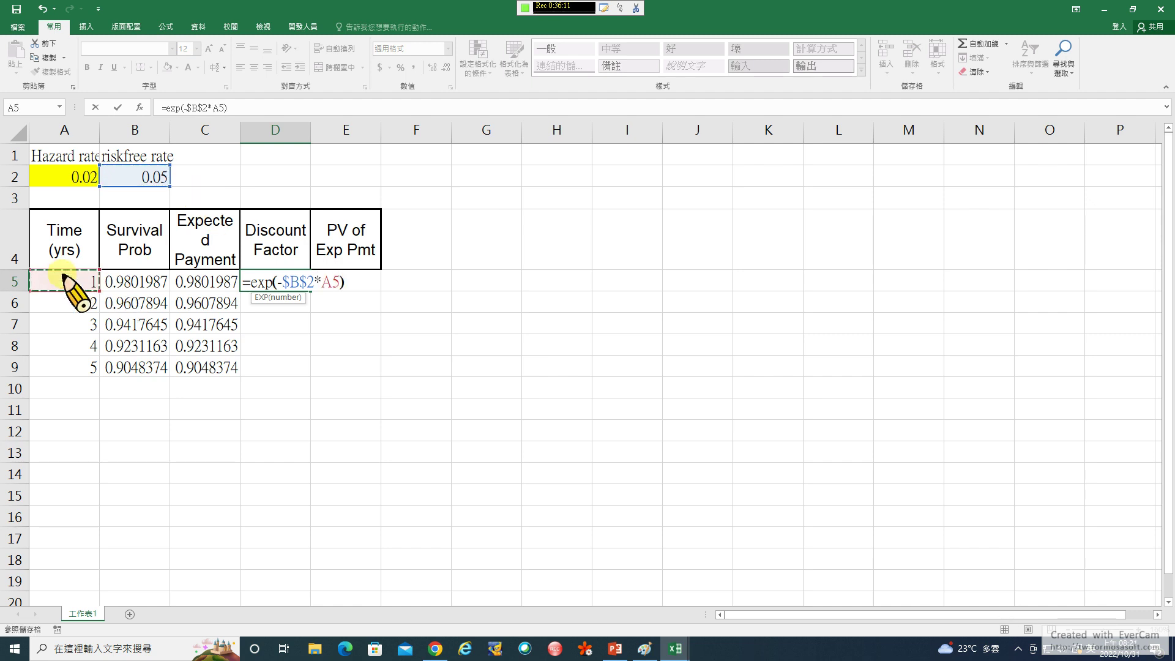
text())
key(Return)
click(295, 284)
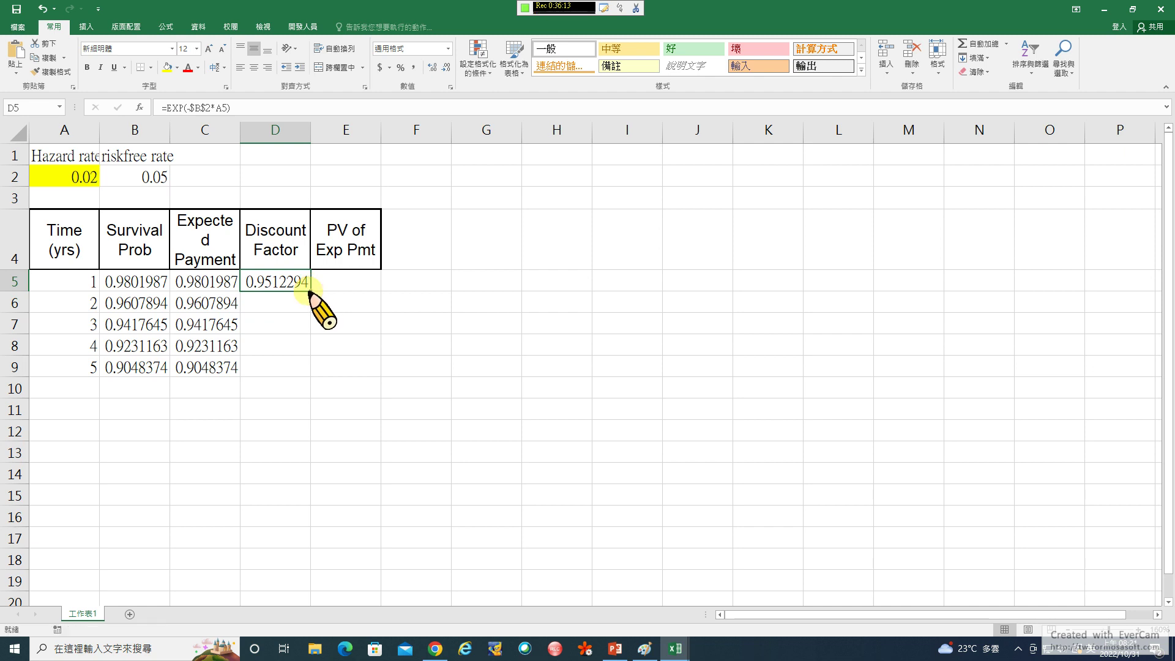
double_click(310, 291)
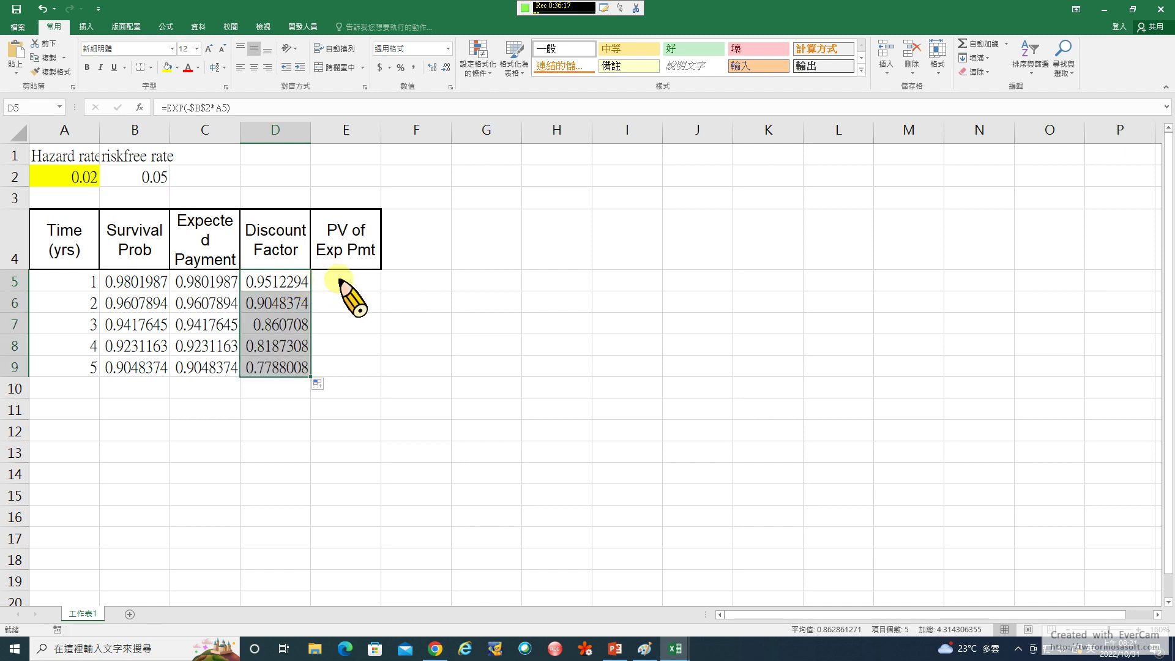
Calculate the present value of expected payments in E5 with =C5*D5 and fill the formula down to E9
click(340, 281)
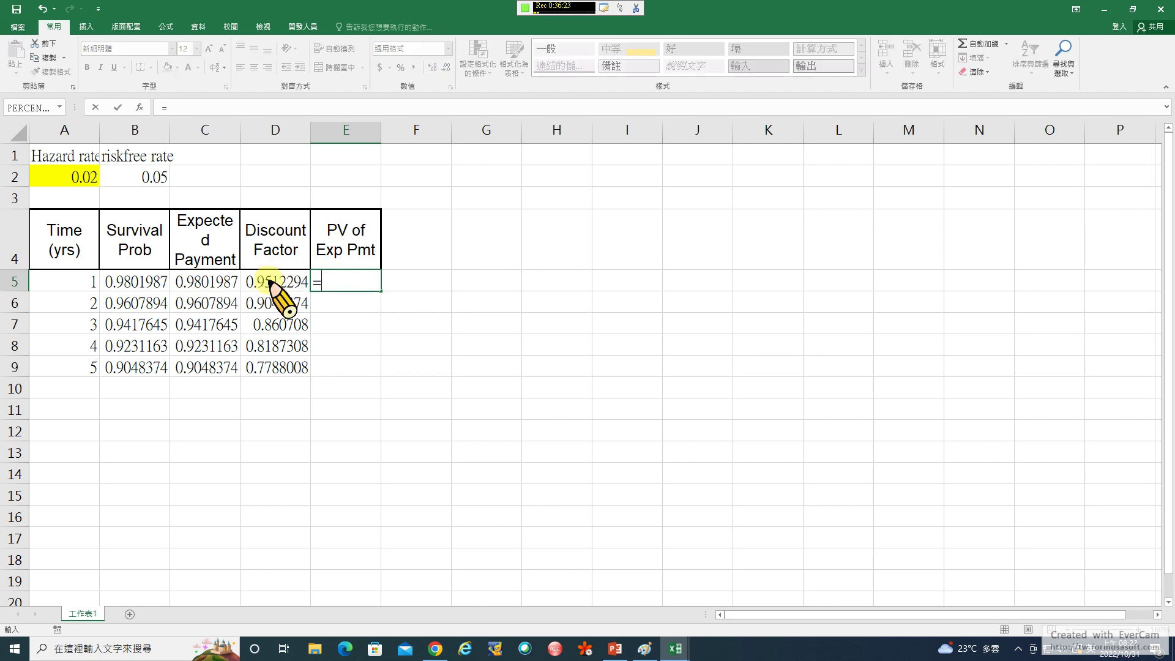
text(=)
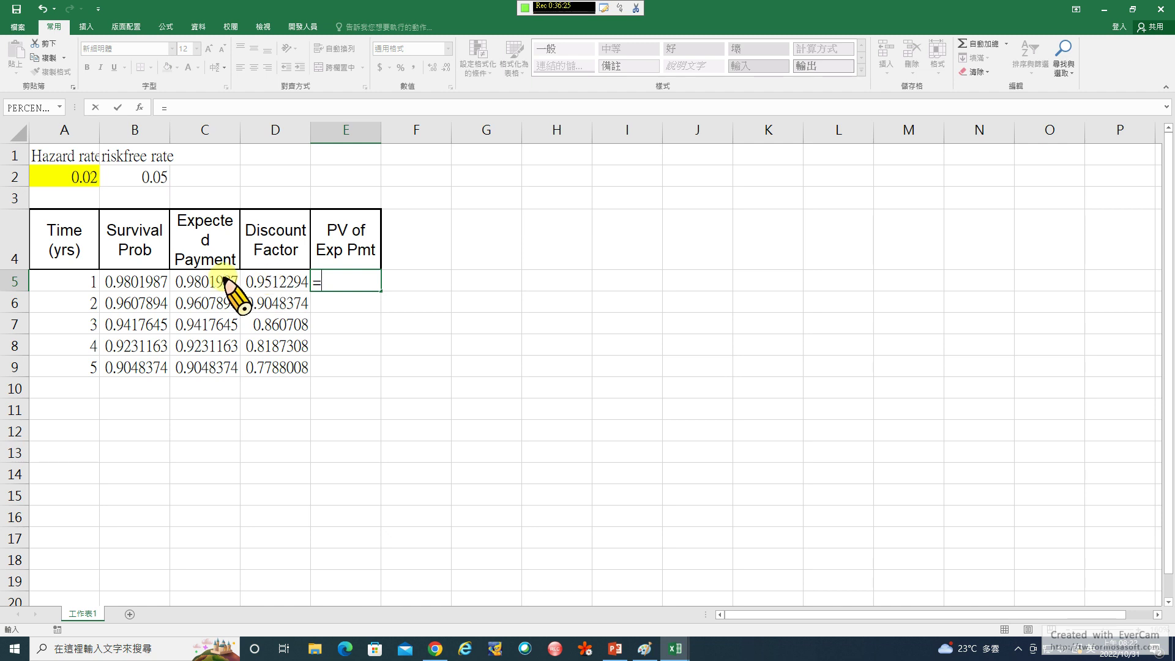
click(225, 282)
text(*)
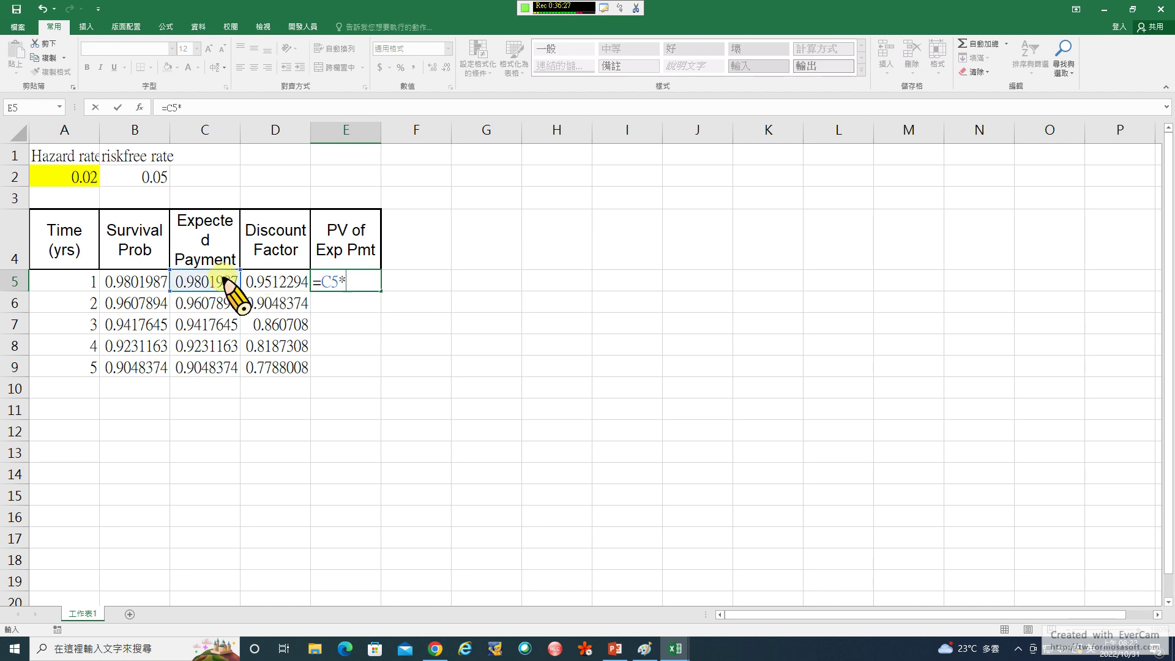
click(270, 283)
key(Return)
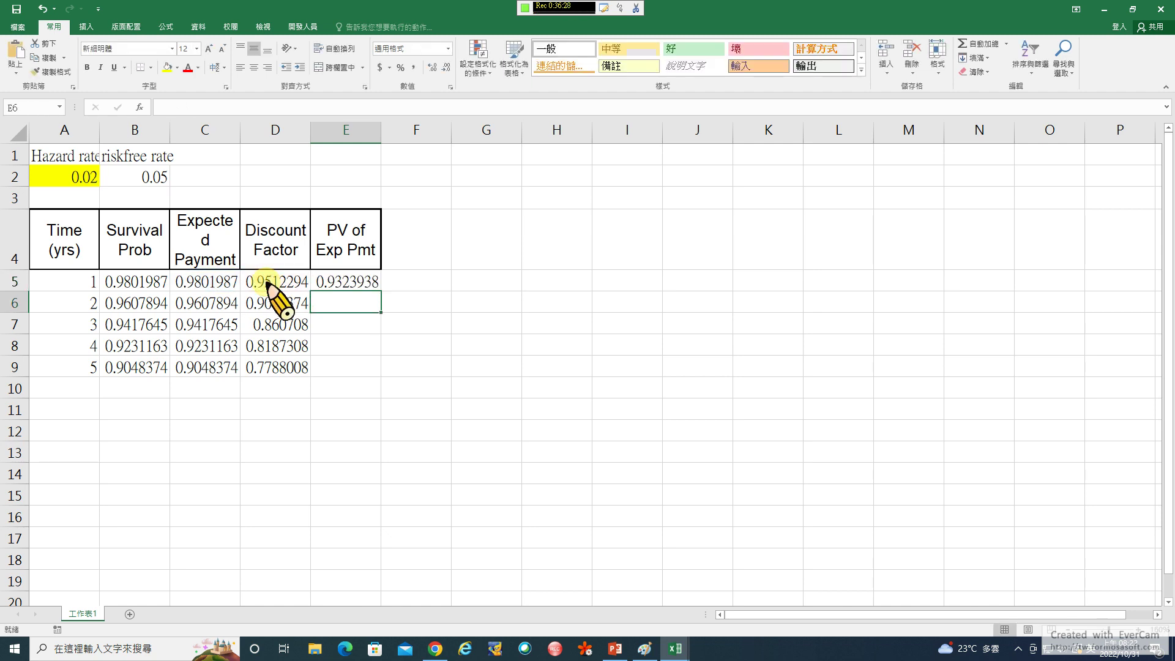
click(371, 286)
double_click(381, 292)
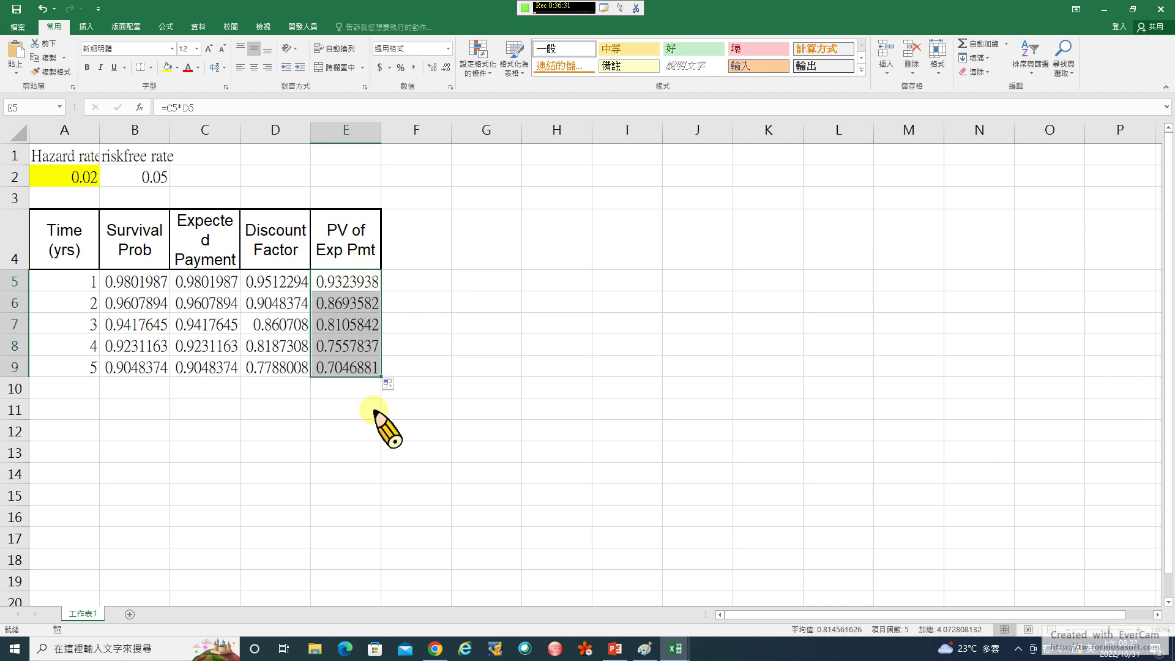
Switch to PowerPoint, move its window clear of the Excel table to compare column E with Table 25.2, then return to Excel
click(617, 650)
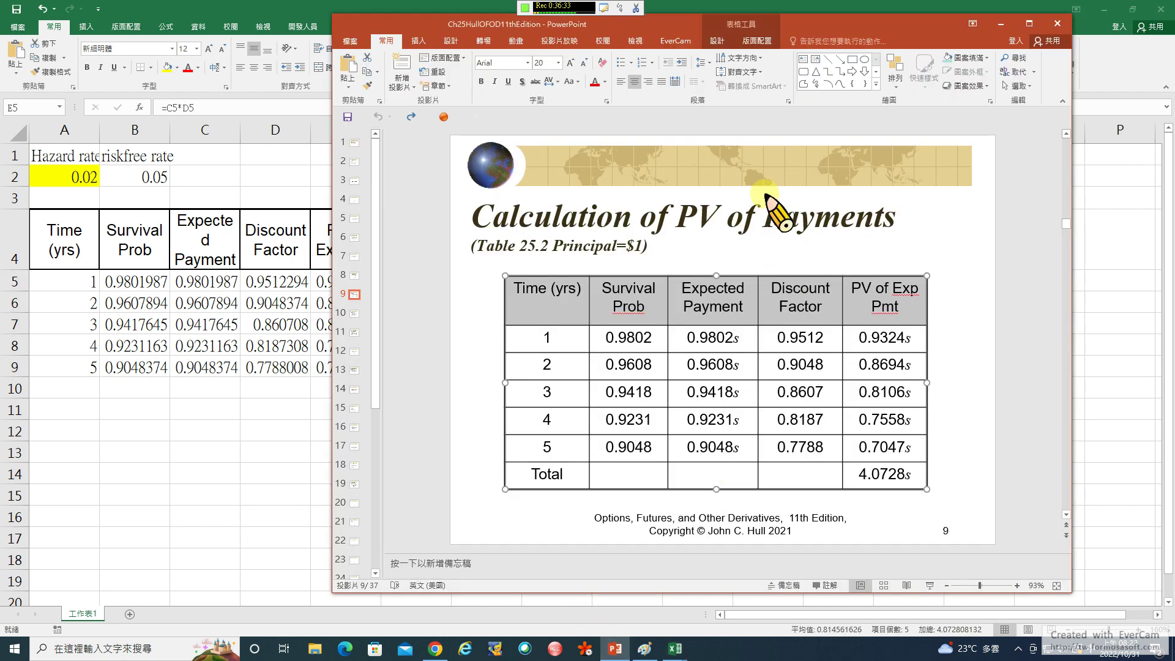
drag(695, 29, 767, 34)
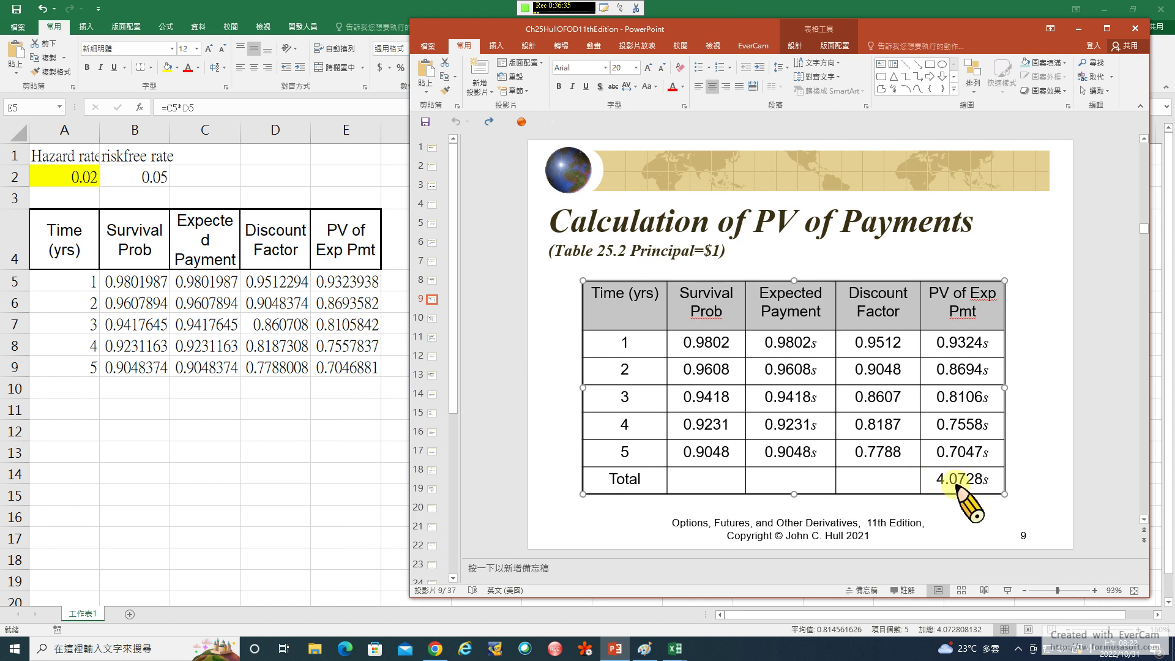
click(339, 407)
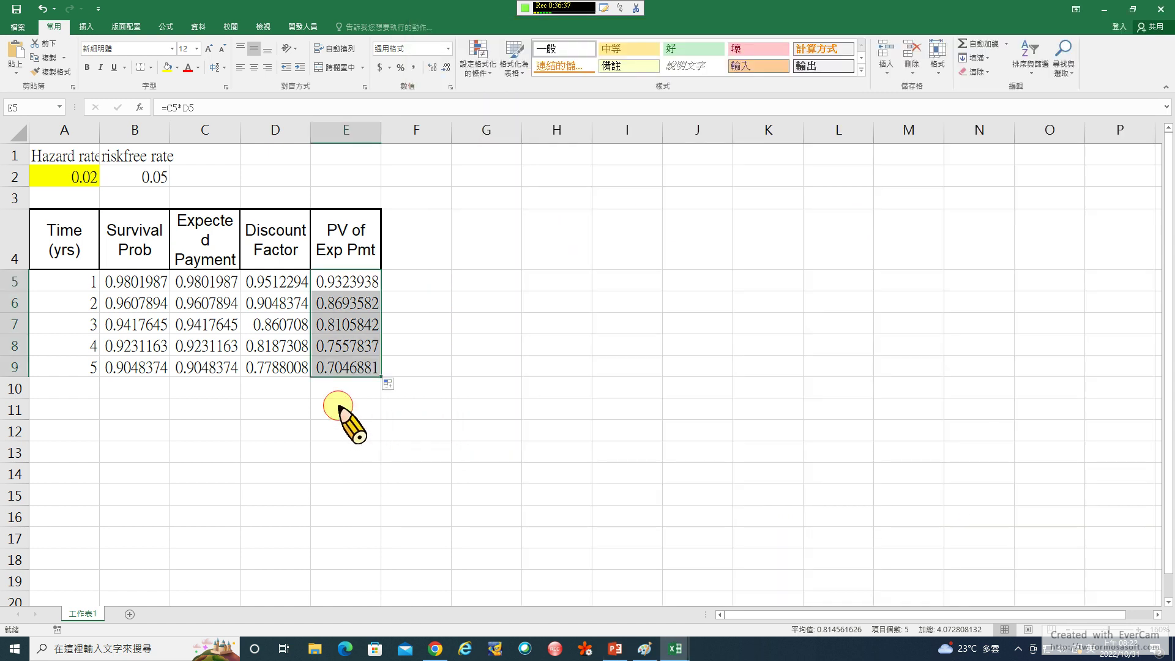
Total the present values of expected payments in E11 with =SUM(E5:E9)
click(339, 409)
text(=sum()
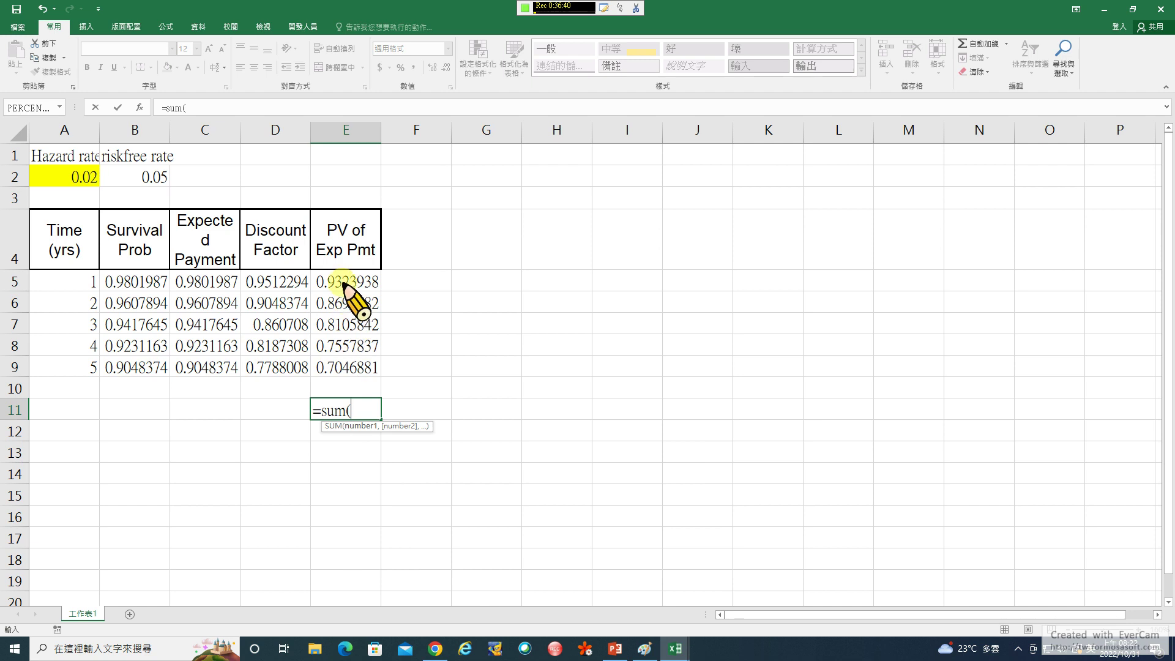
drag(344, 284, 345, 368)
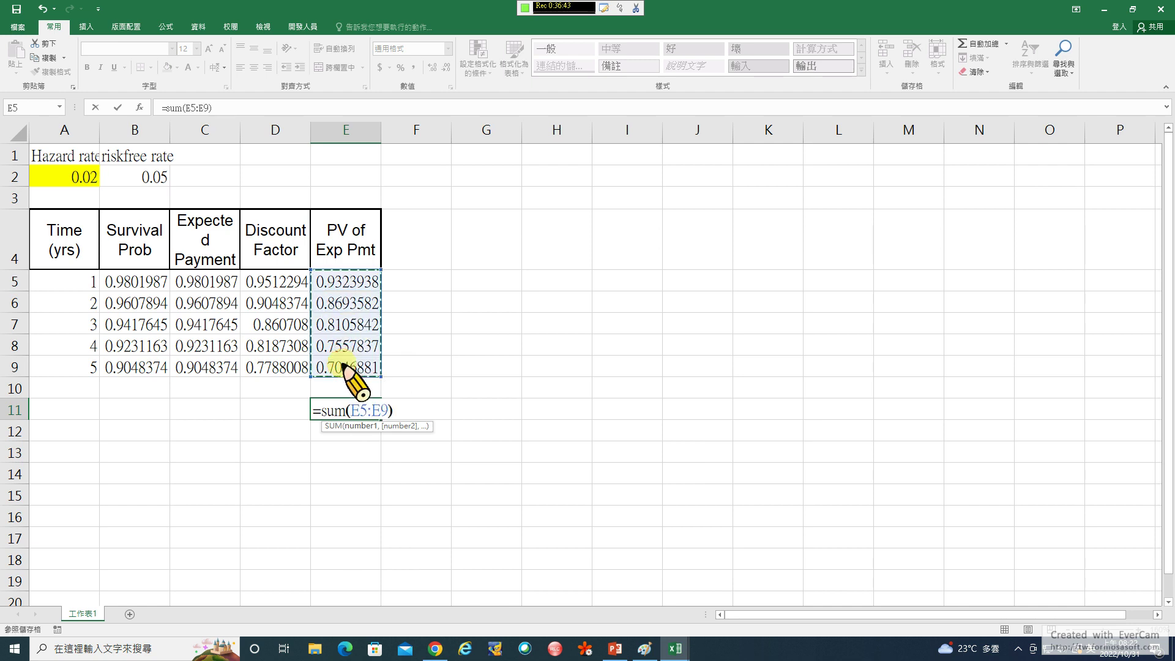
text())
key(Return)
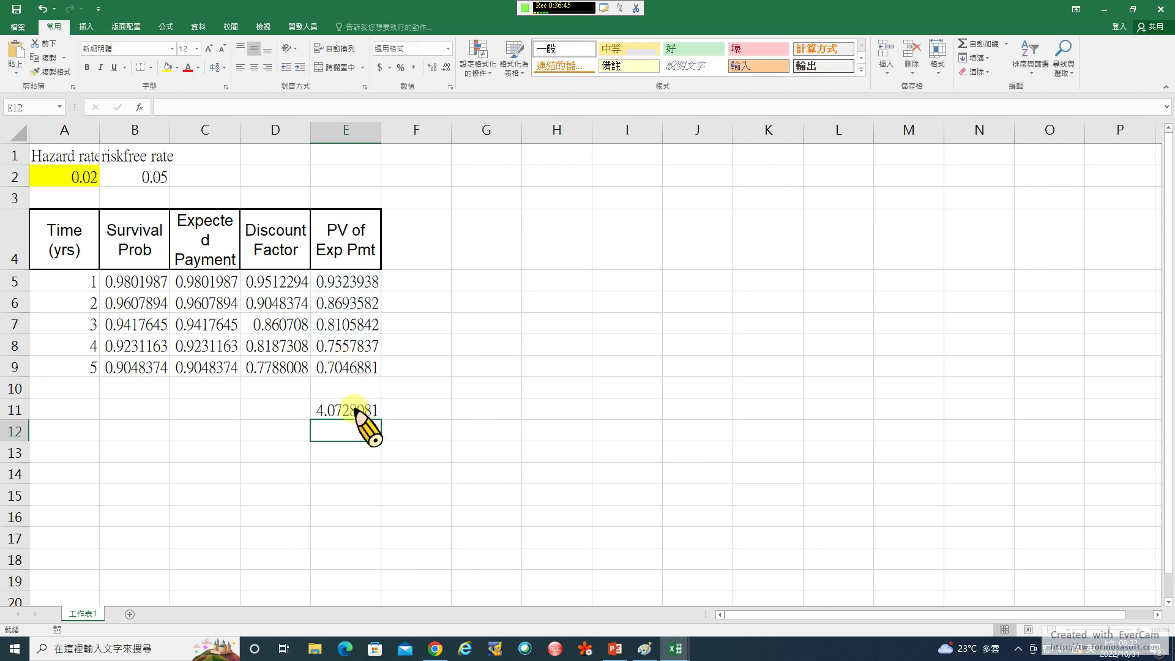
Check the total against Table 25.2 in PowerPoint, then copy Table 25.3's header row from the following slide into Excel starting at G4
click(615, 650)
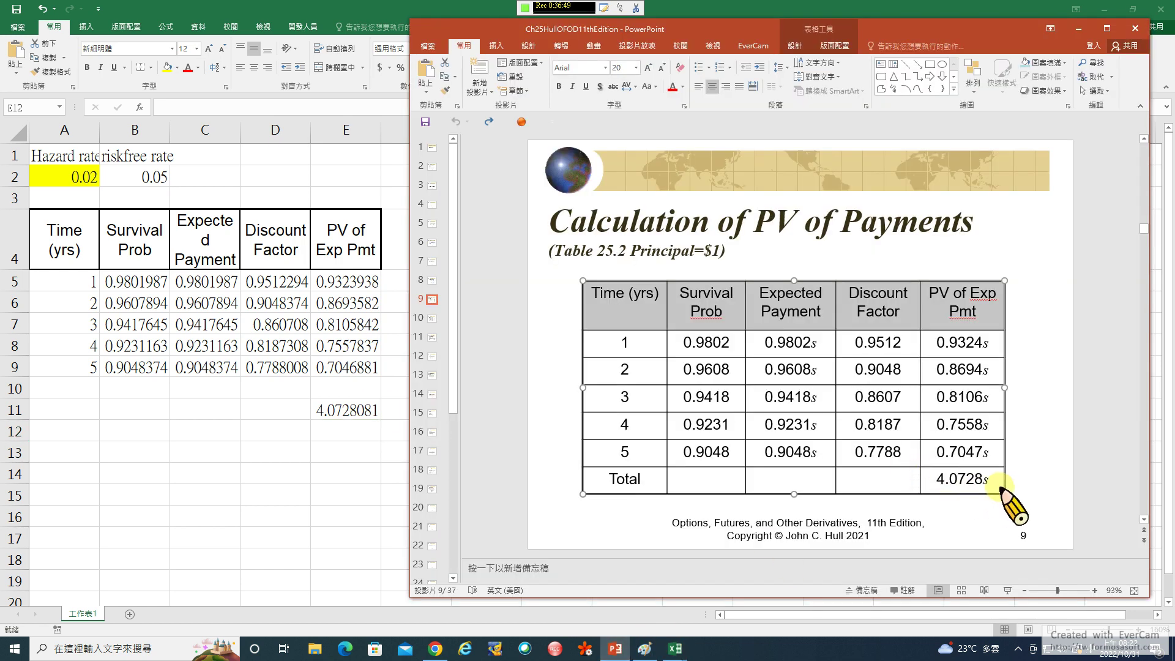
click(1094, 442)
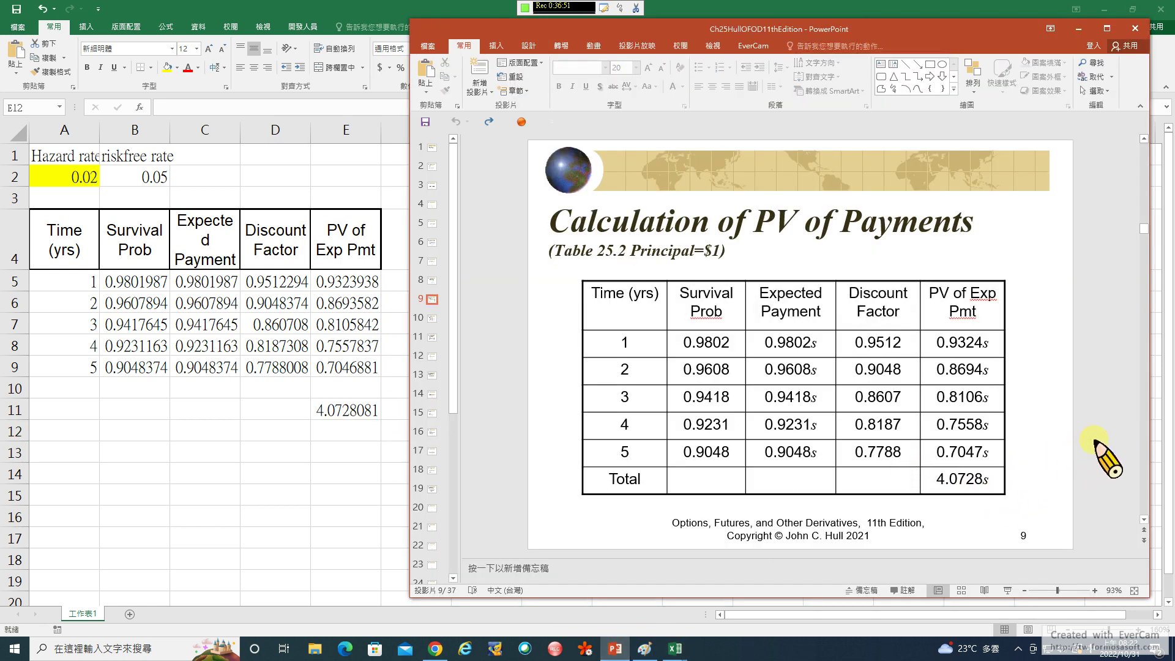
scroll(1096, 442, down, 1)
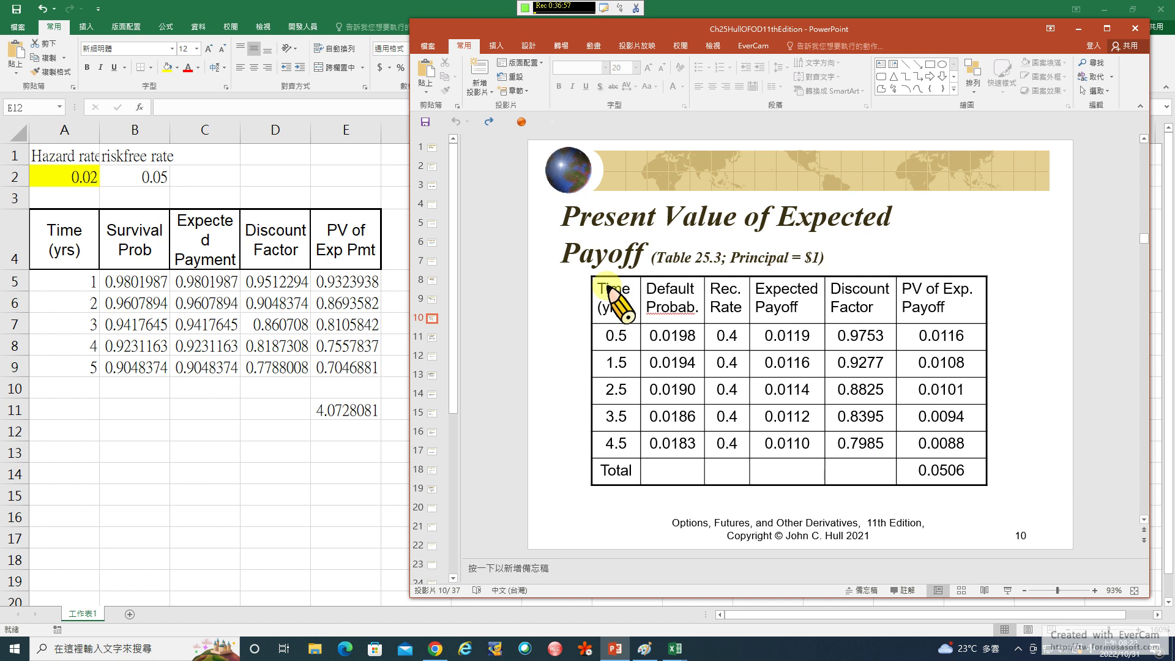
drag(601, 287, 924, 313)
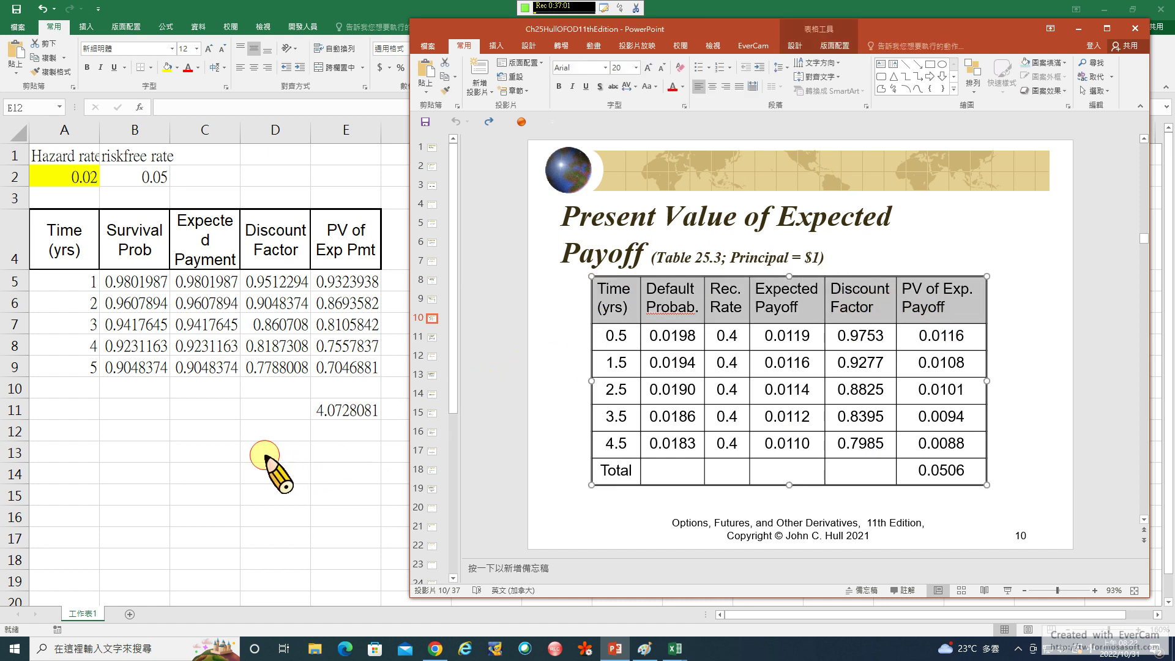
key(alt+Tab)
click(479, 234)
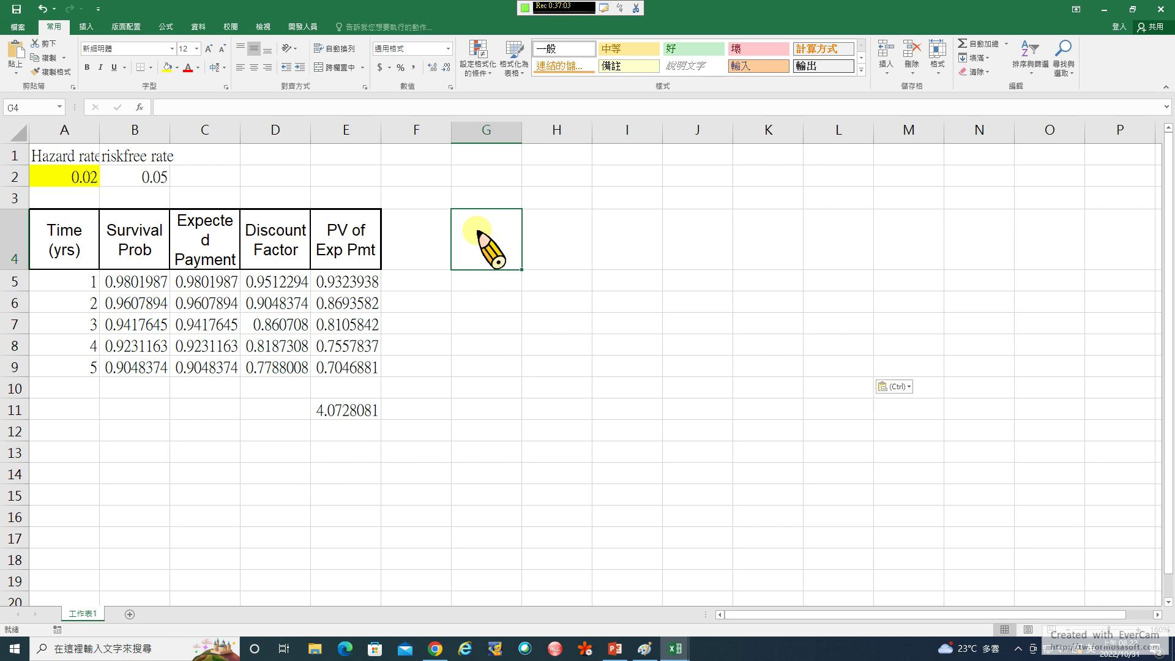
key(ctrl+v)
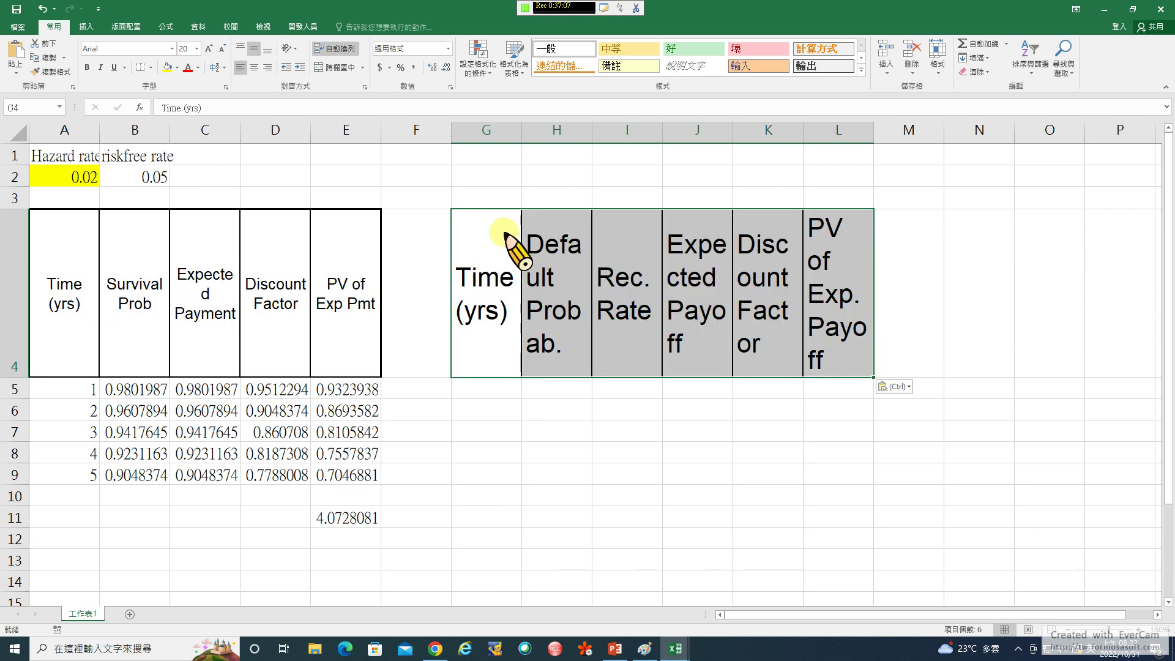
Set the font size of the pasted headers in G4:L4 to 12
right_click(497, 214)
click(548, 192)
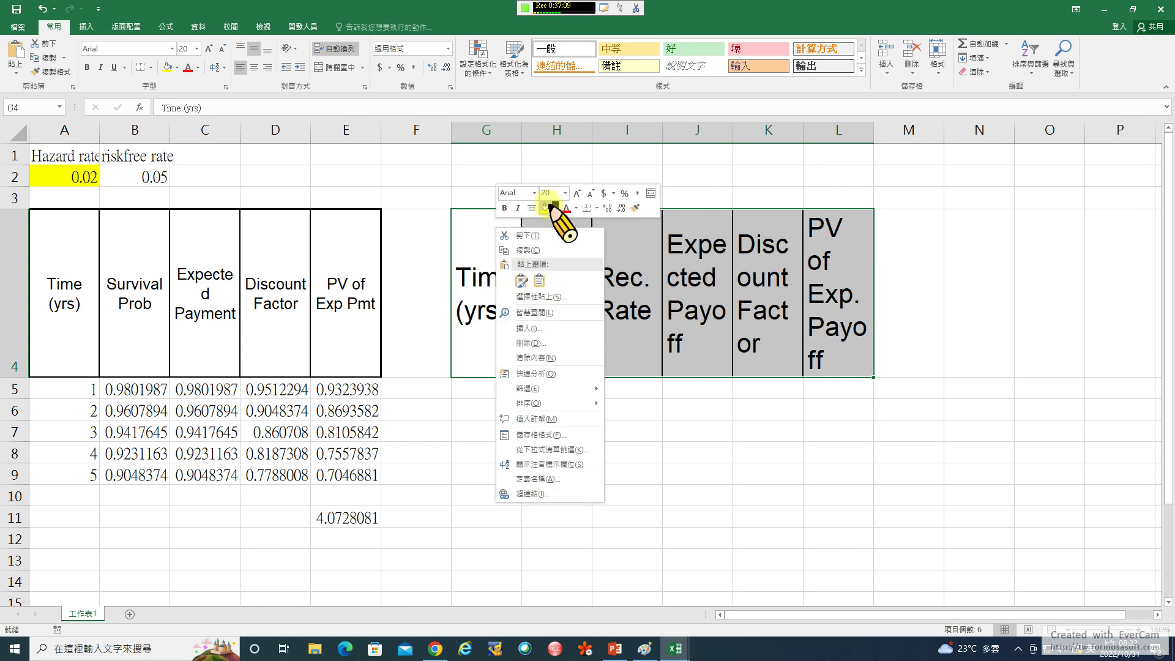
text(12)
key(Return)
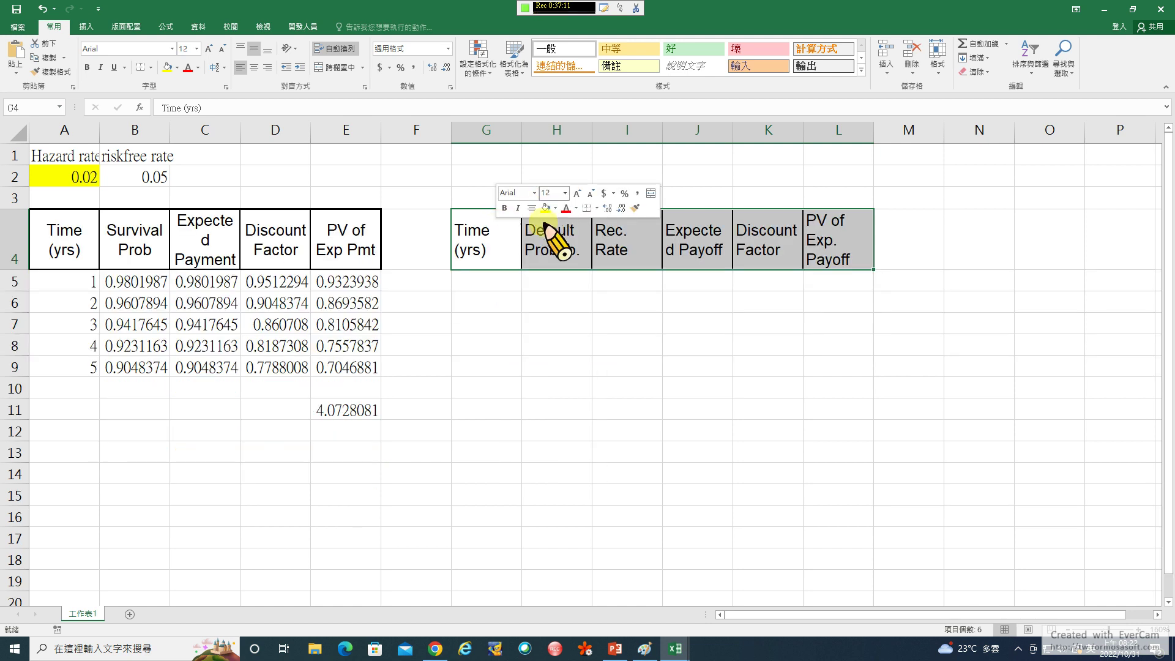
Consult Table 25.3 in PowerPoint, highlighting "Expected Payoff" in the slide title, then return to Excel
click(615, 648)
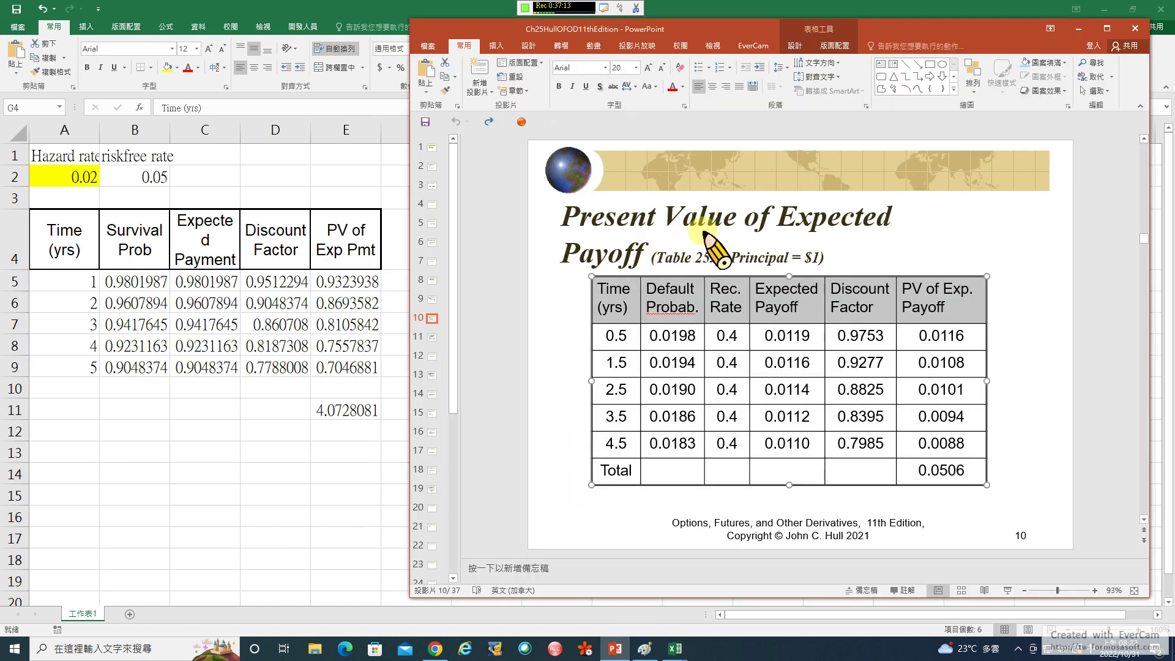
click(814, 221)
drag(814, 220, 643, 254)
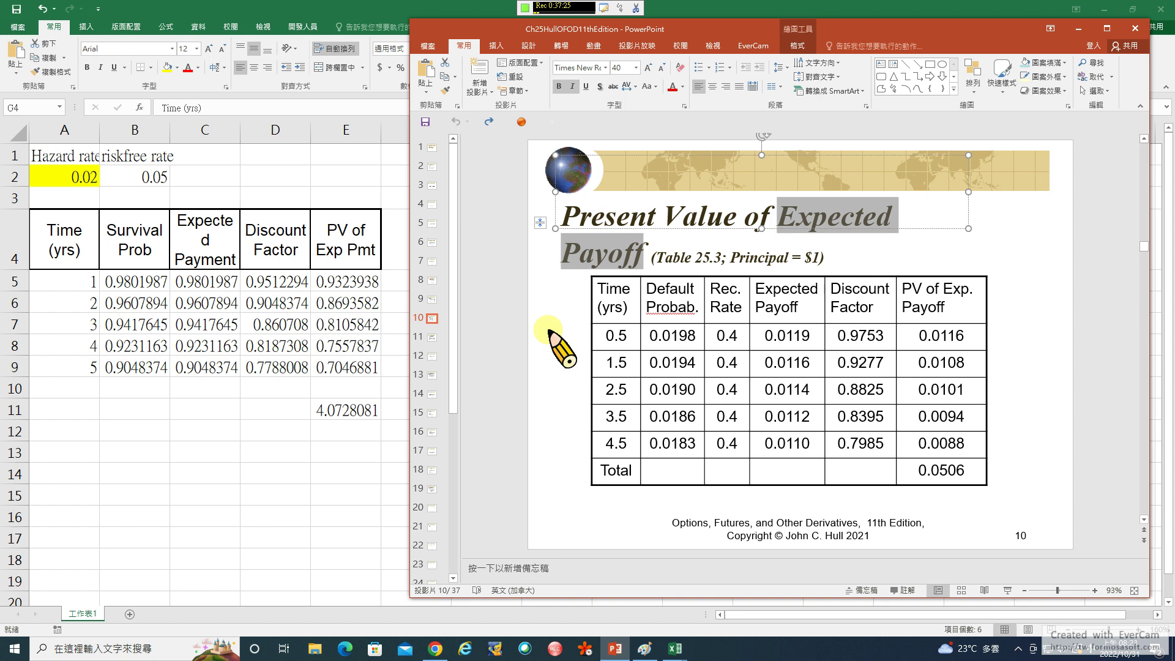
key(alt+Tab)
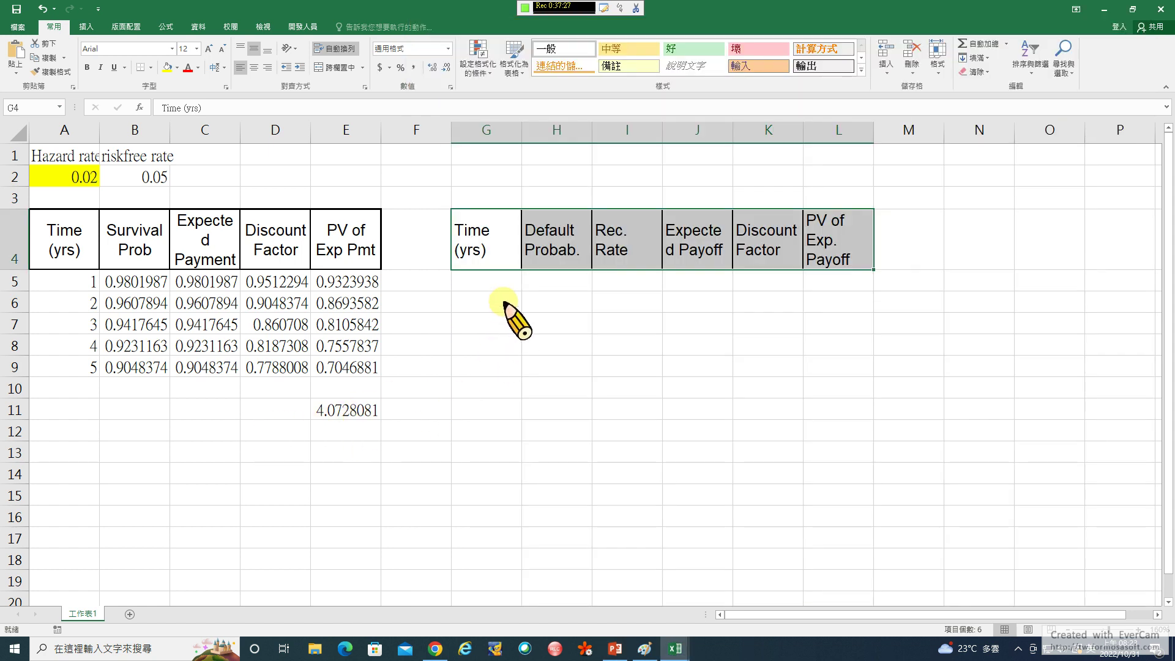
Enter the default times 0.5 and 1.5 in G5:G6 and extend the series down to 4.5 in G9
click(499, 284)
text(.5)
key(Return)
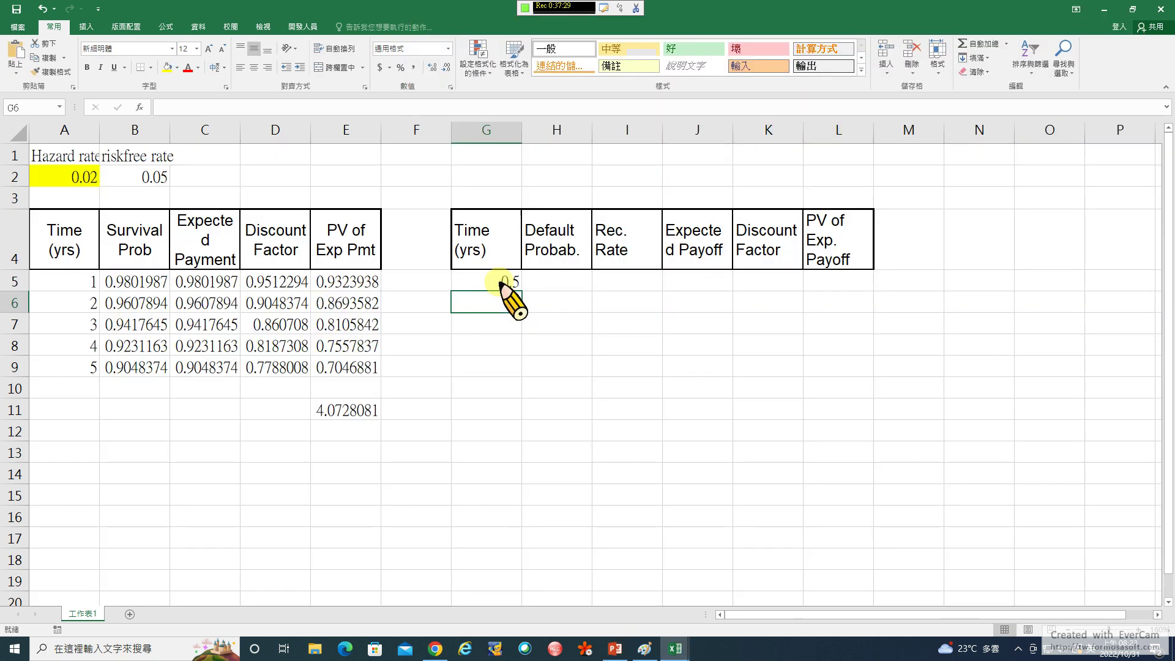
text(1.5)
key(Return)
drag(508, 285, 523, 372)
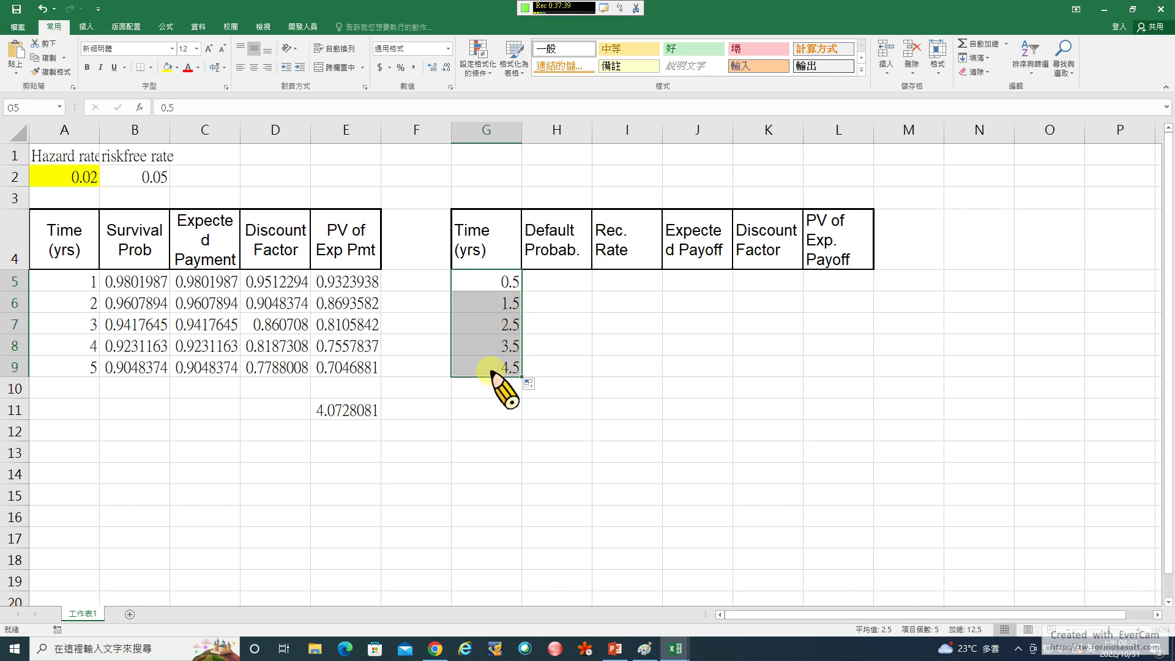
Enter the first-year default probability in H5 as one minus the year-1 survival probability, =1-B5
click(565, 279)
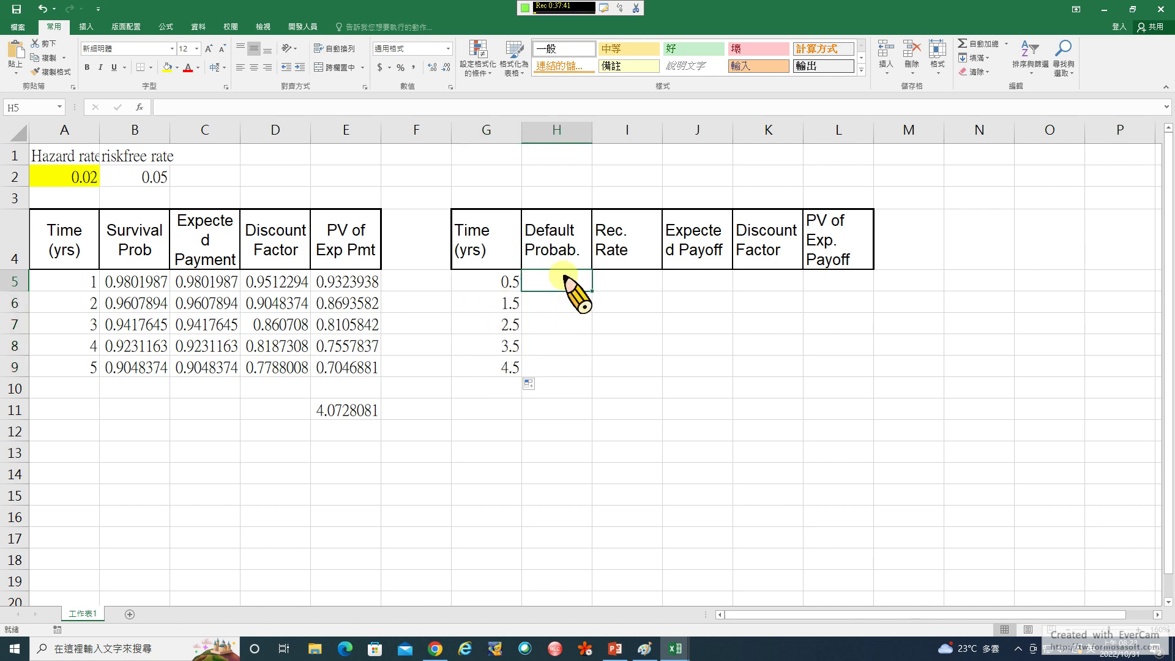
text(=1-)
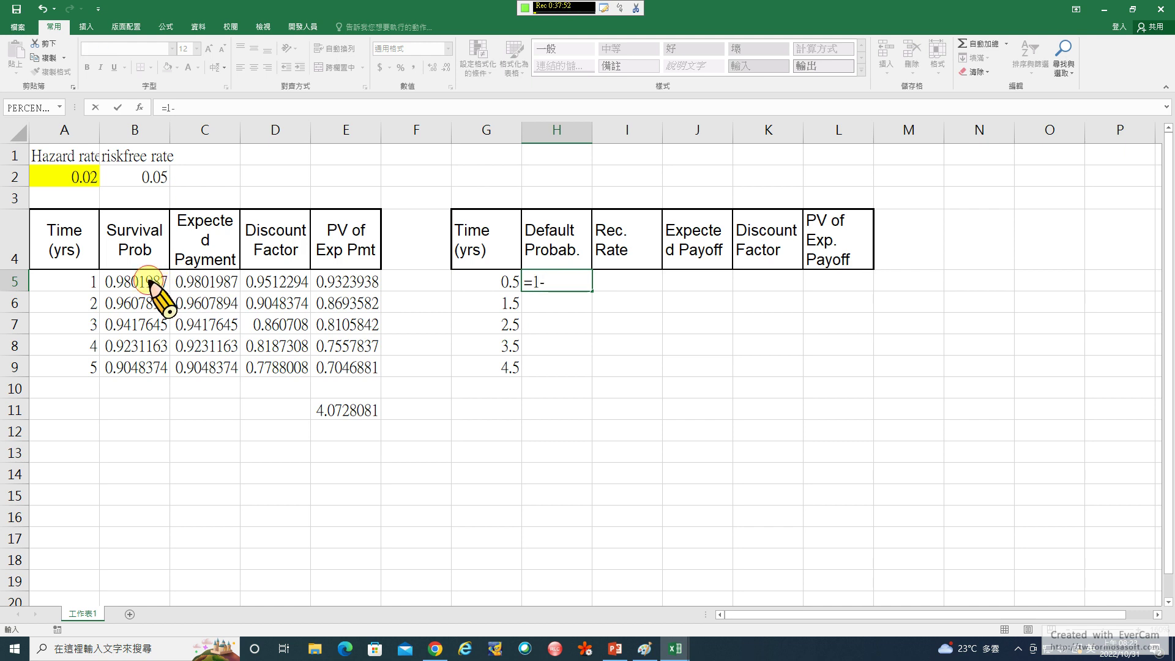
click(150, 282)
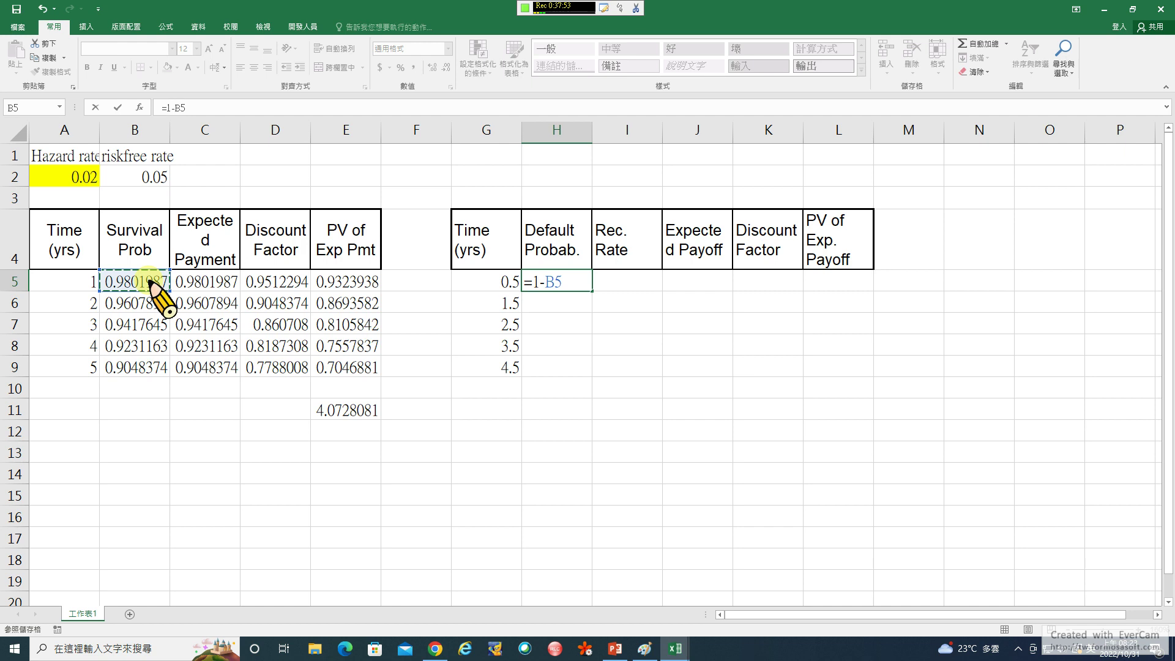
key(Return)
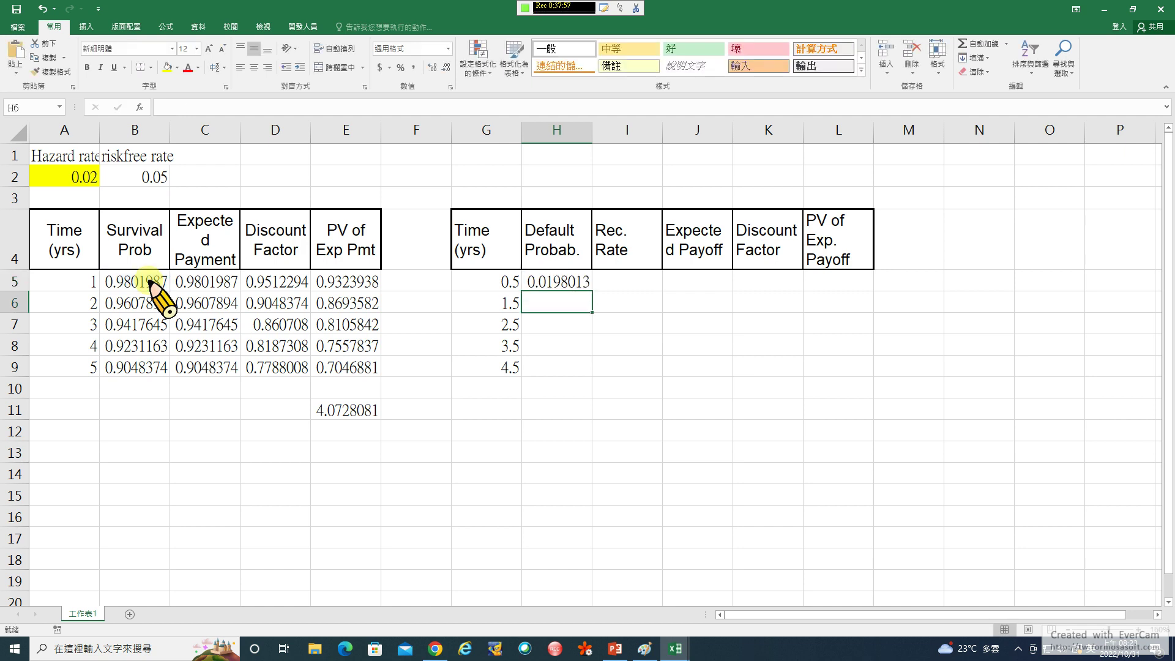
Enter the second-year default probability in H6 as =B5-B6 and fill the formula down to H9
click(509, 304)
click(558, 304)
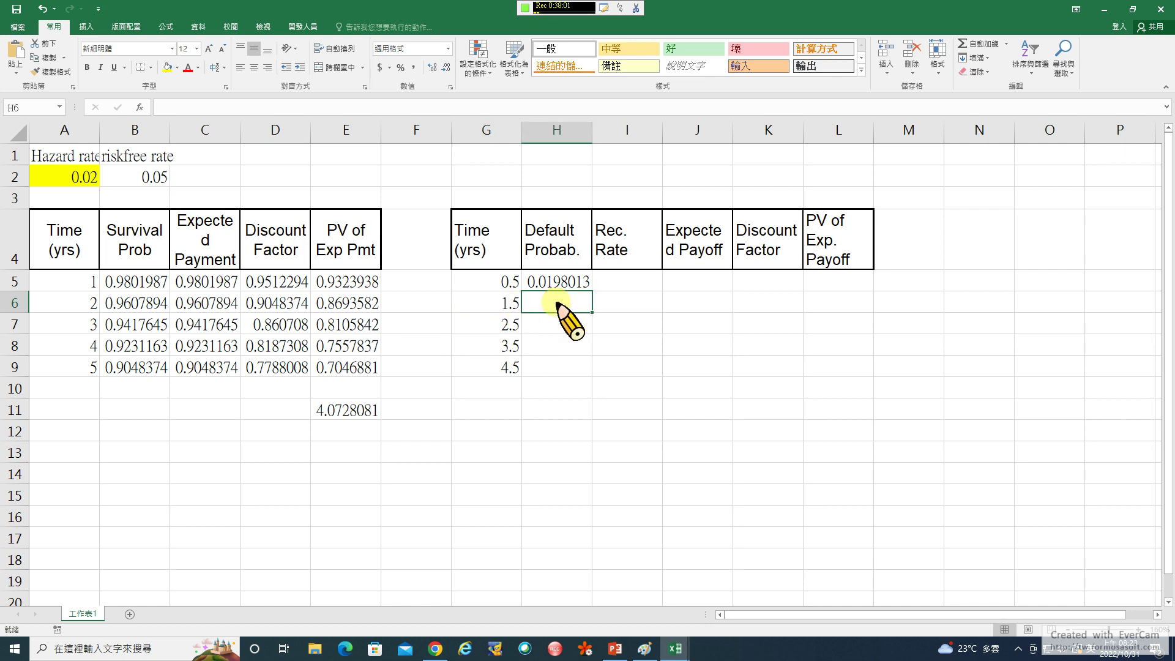
text(=)
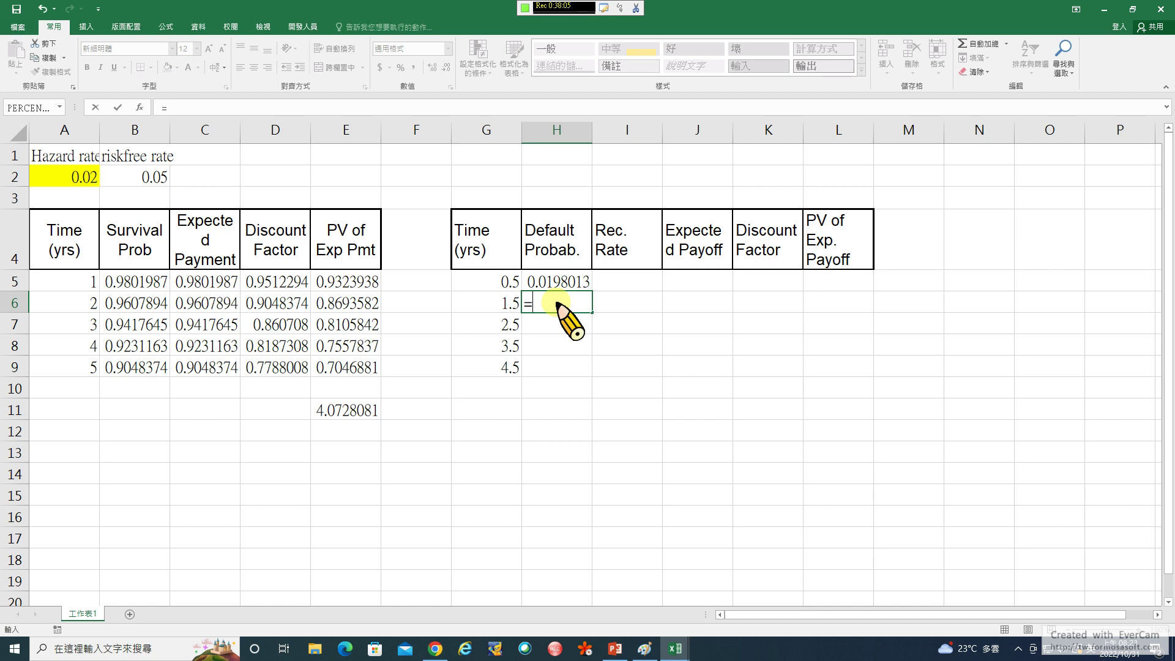
click(126, 283)
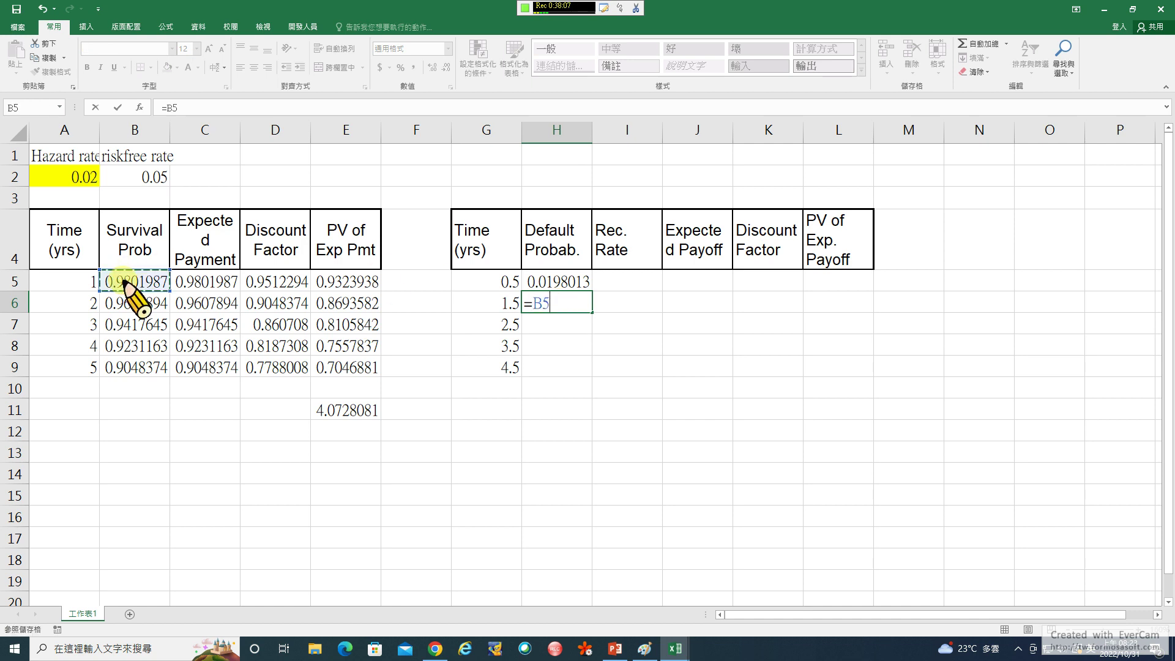
text(-)
click(132, 304)
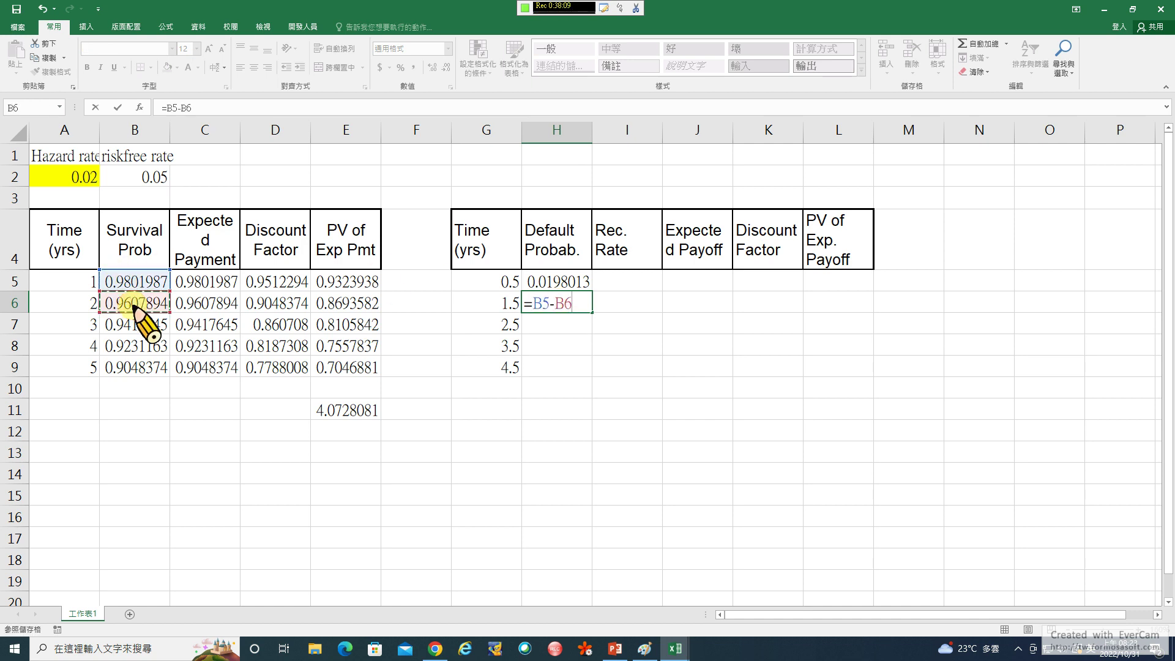
key(Return)
click(559, 301)
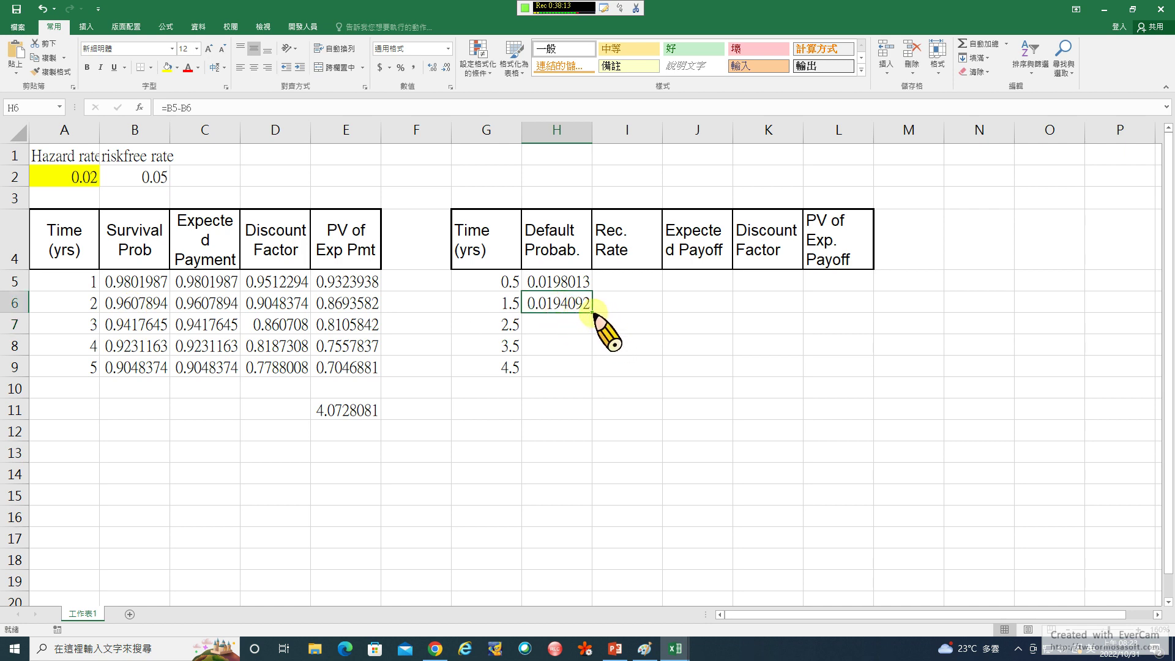
drag(593, 314, 575, 368)
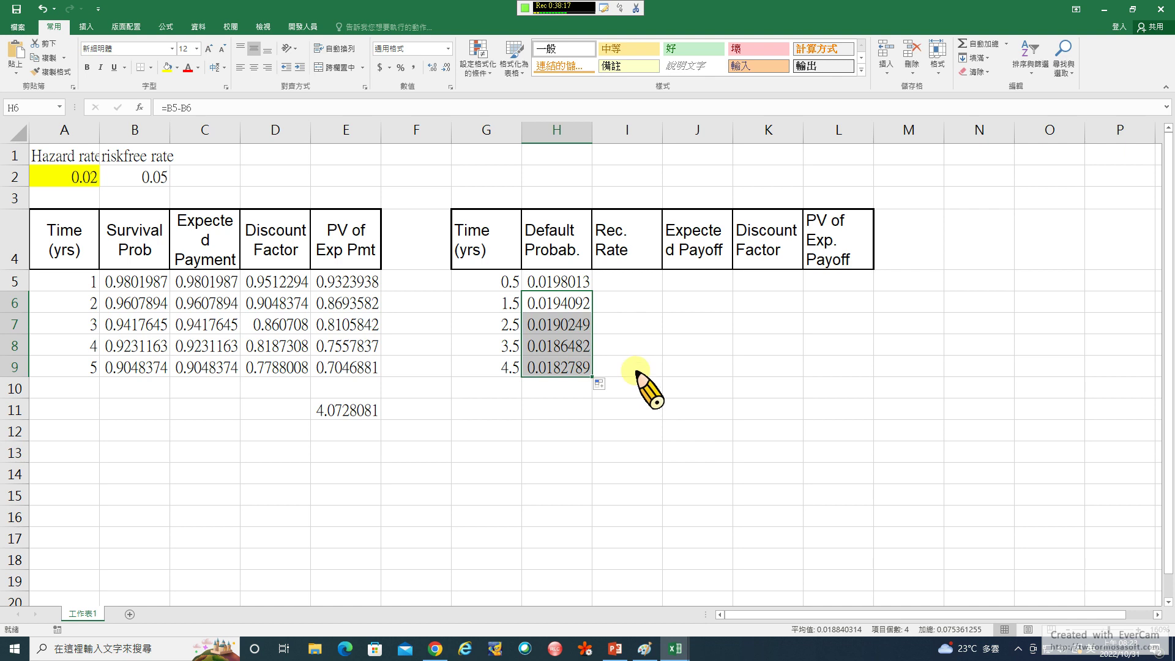
Enter a recovery rate of 0.4 in I5 and fill it down to I9
click(630, 284)
text(0.4)
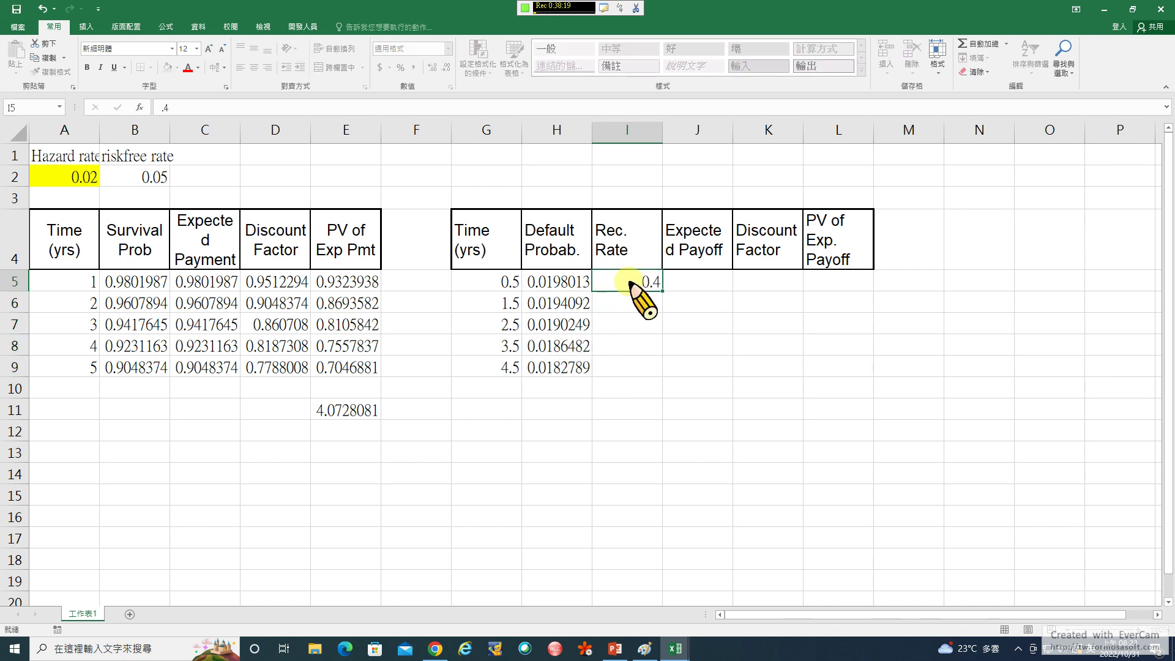
key(Return)
click(642, 284)
double_click(662, 292)
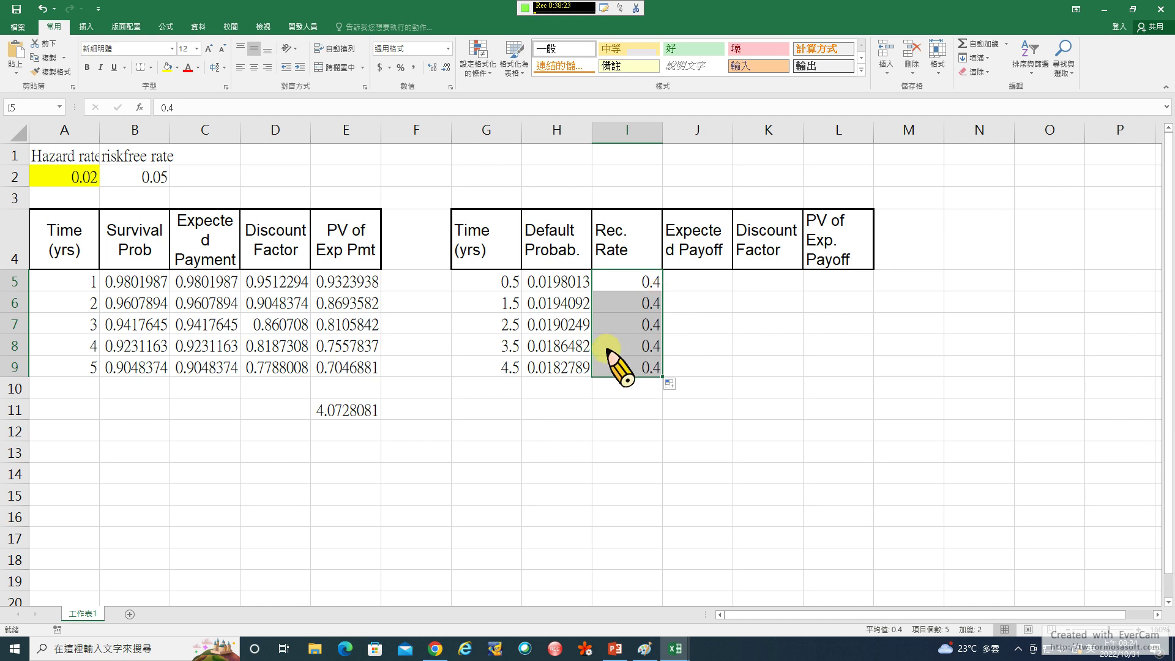
Calculate the expected payoff in J5 with =H5*(1-I5) and fill the formula down to J9
click(695, 287)
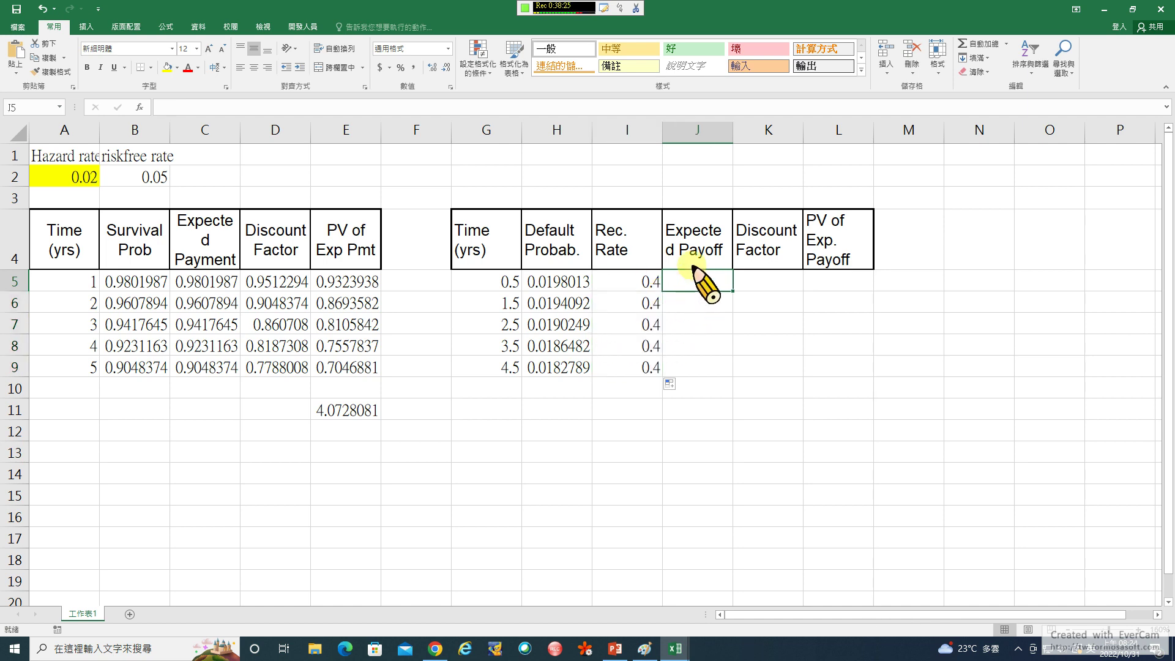
text(=)
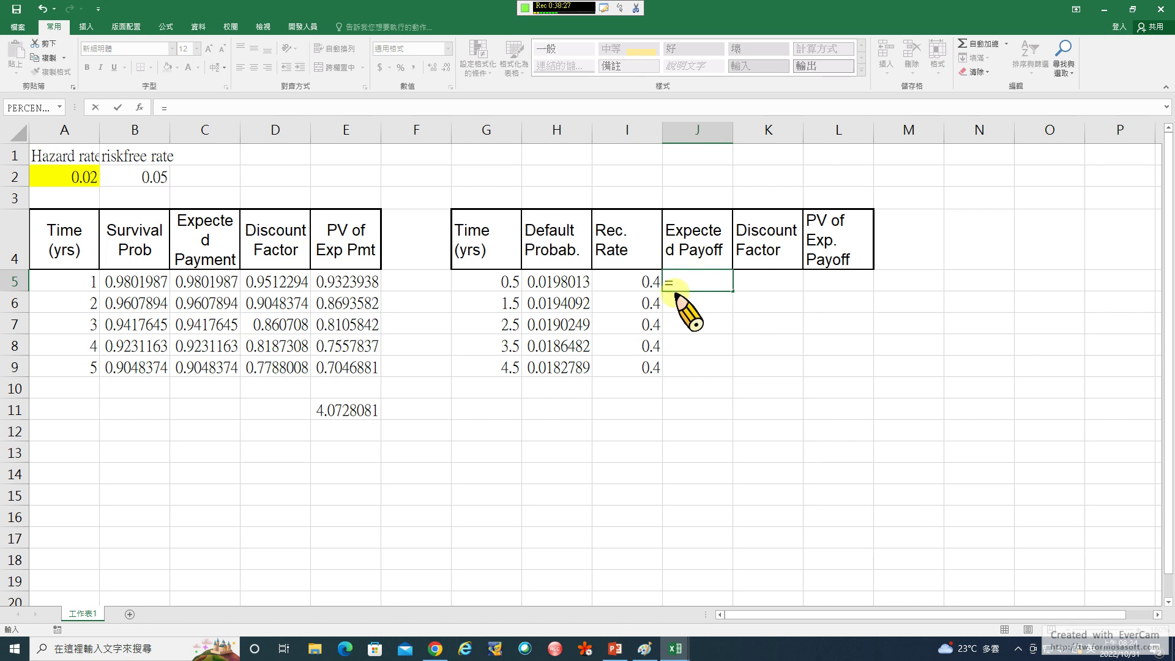
click(558, 283)
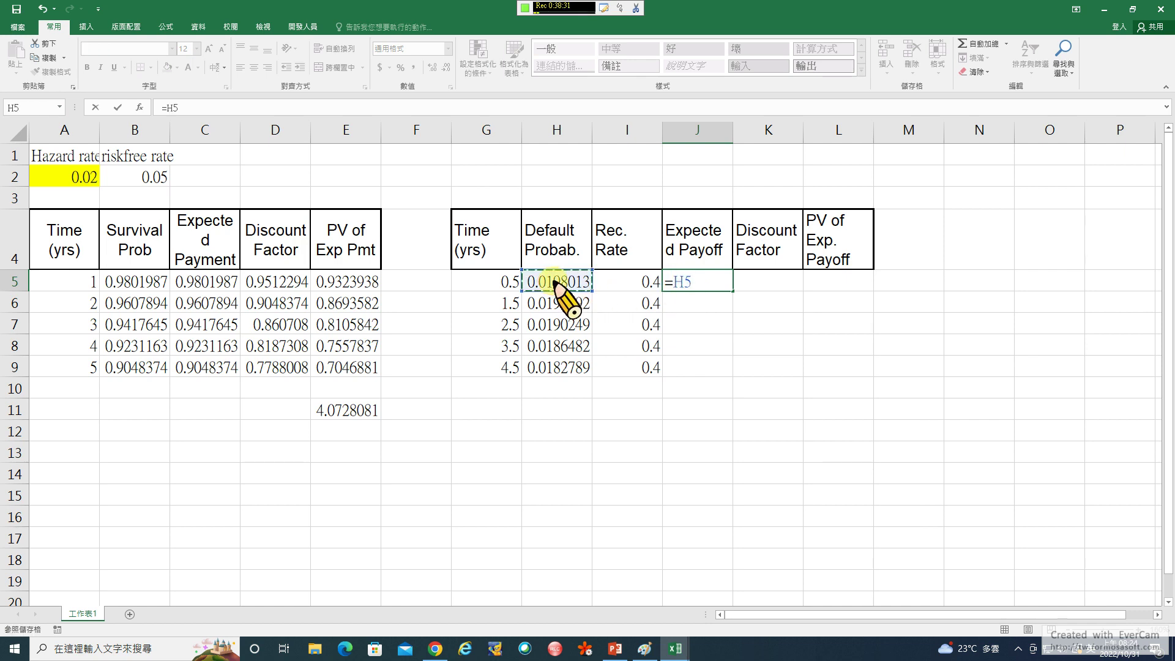
text(*(1-)
click(624, 283)
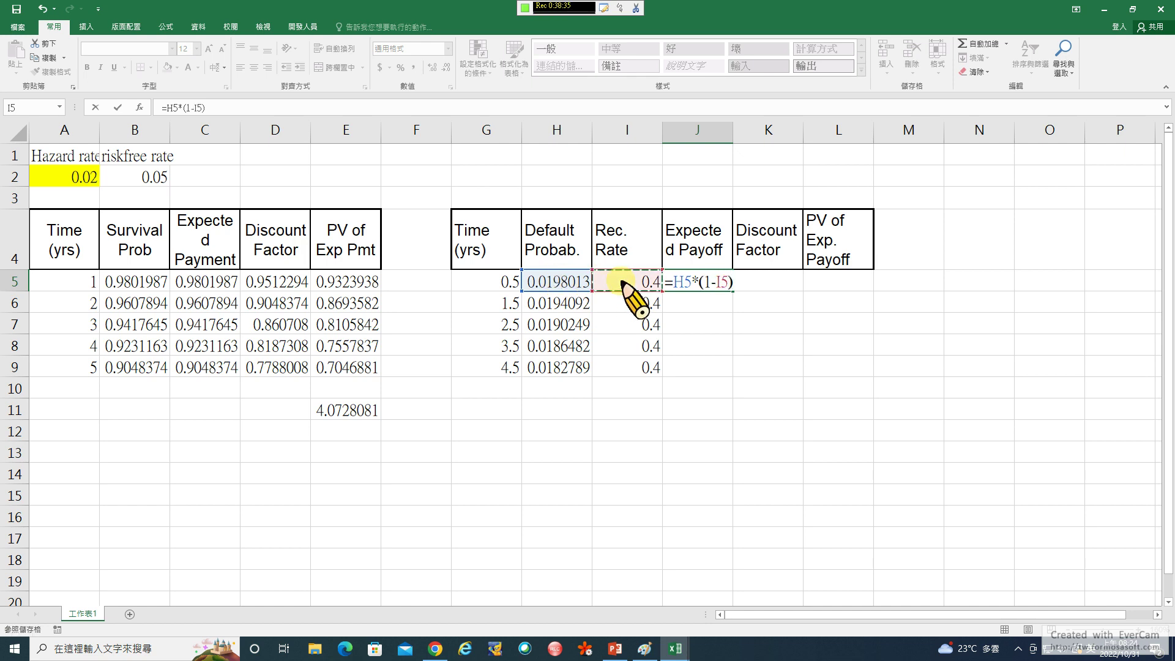
text())
key(Return)
click(710, 285)
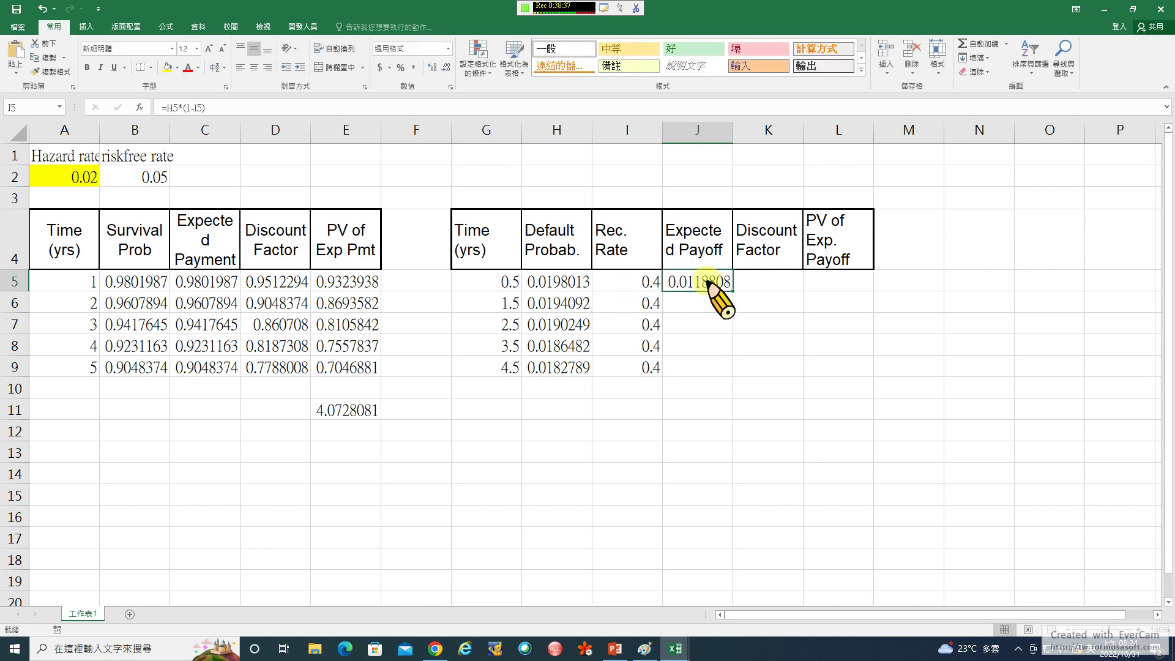
double_click(732, 290)
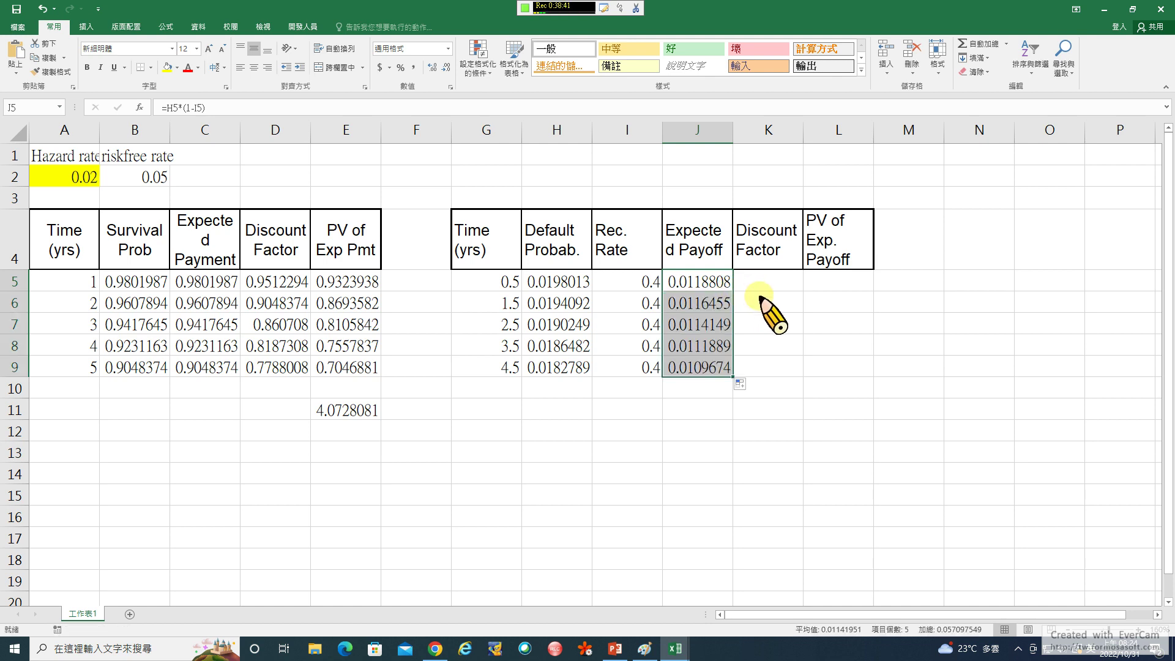
Calculate the discount factor in K5 with =EXP(-$B$2*G5) and fill the formula down to K9
click(781, 284)
text(=)
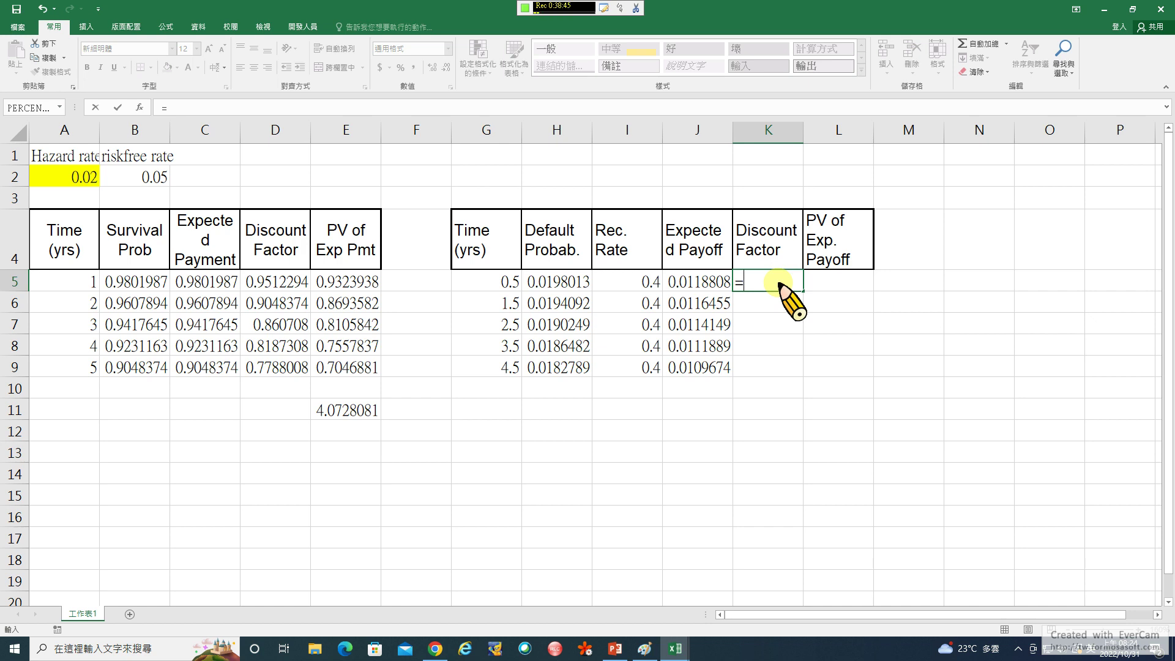
text(exp()
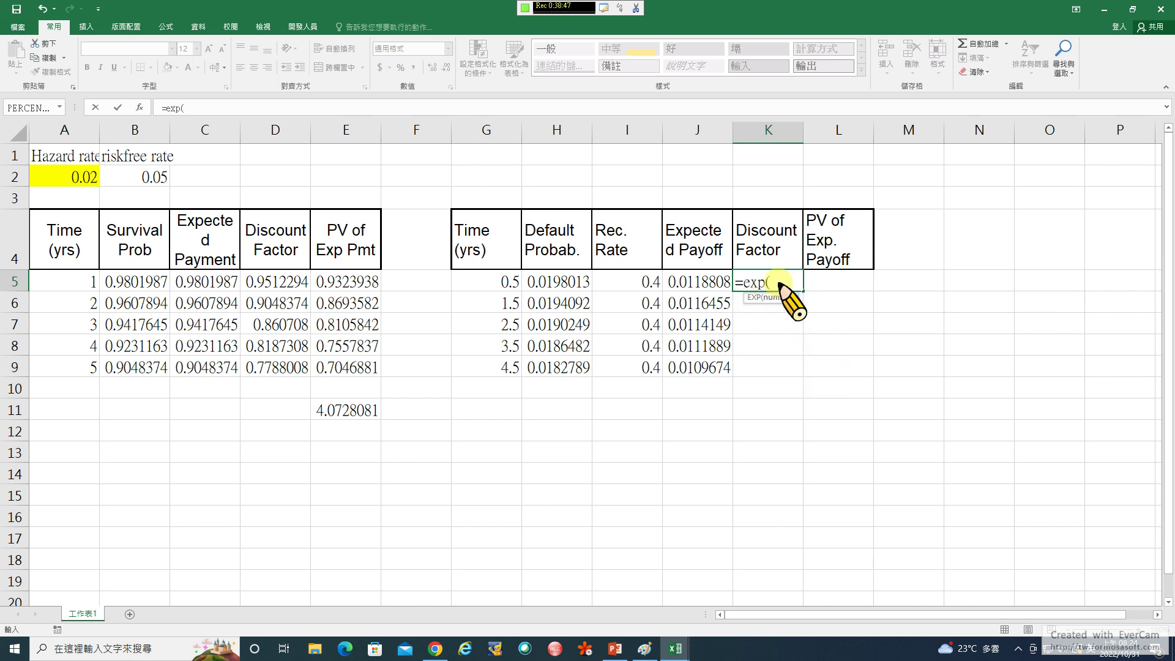
text(-)
click(143, 178)
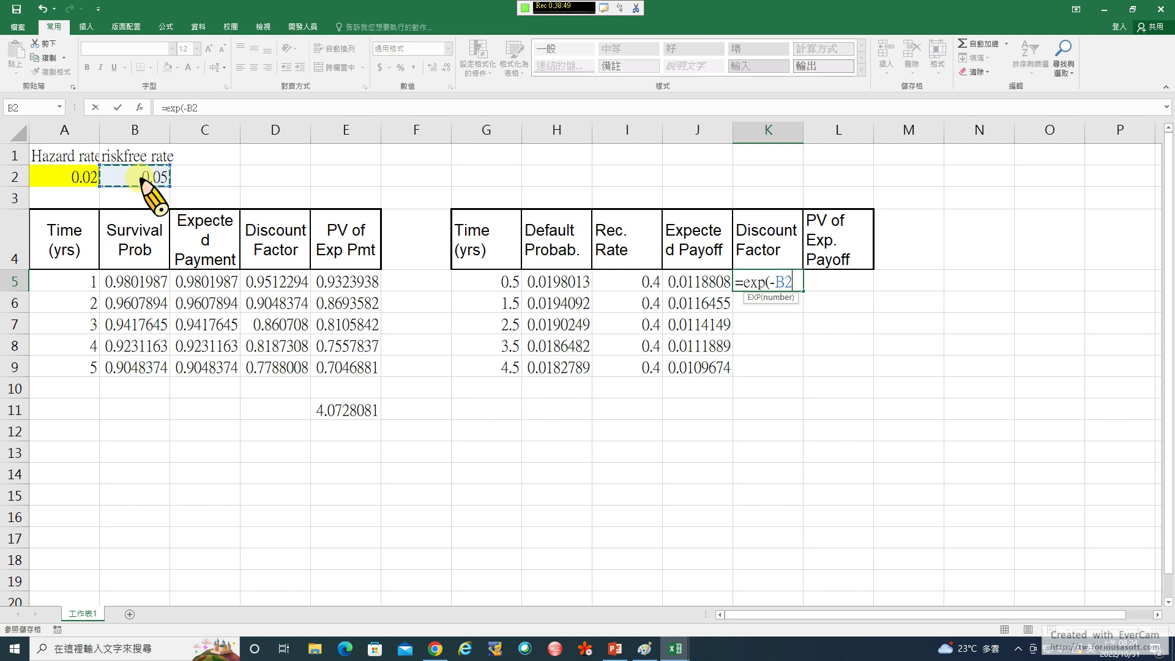
key(F4)
text(*)
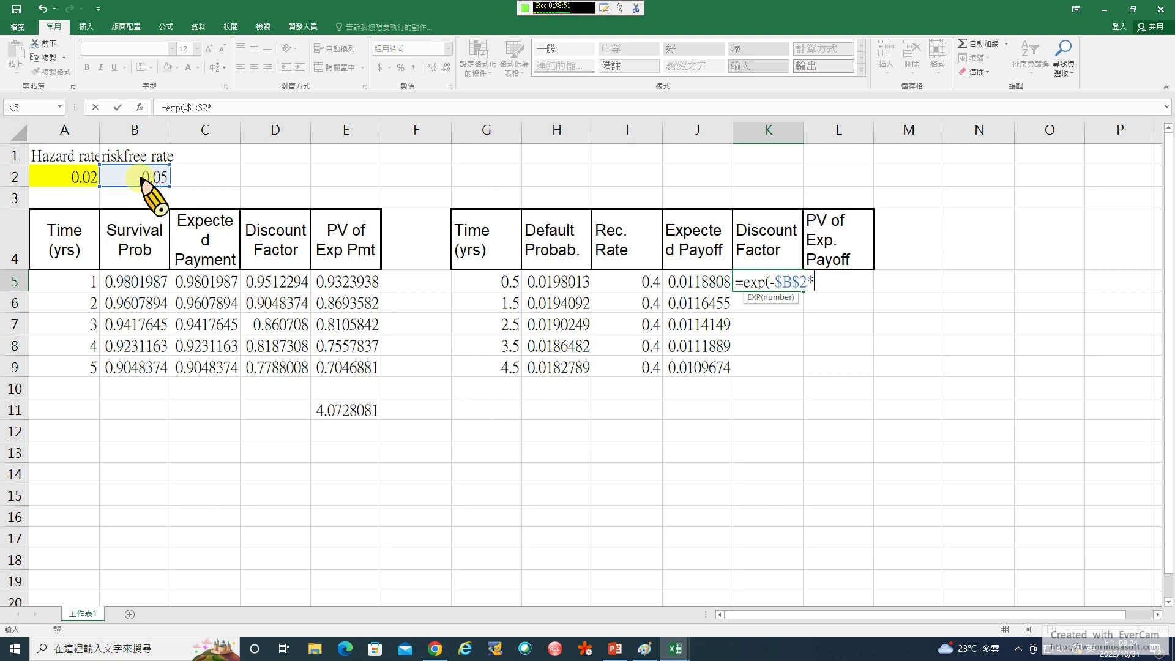
click(470, 283)
key(Return)
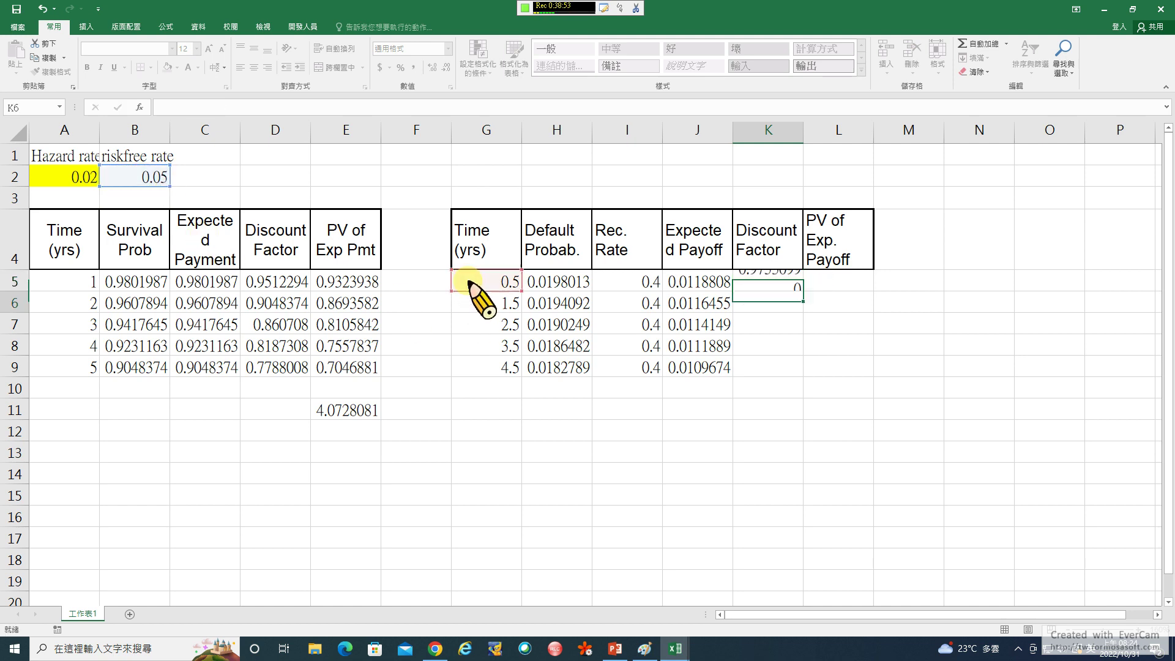
click(762, 284)
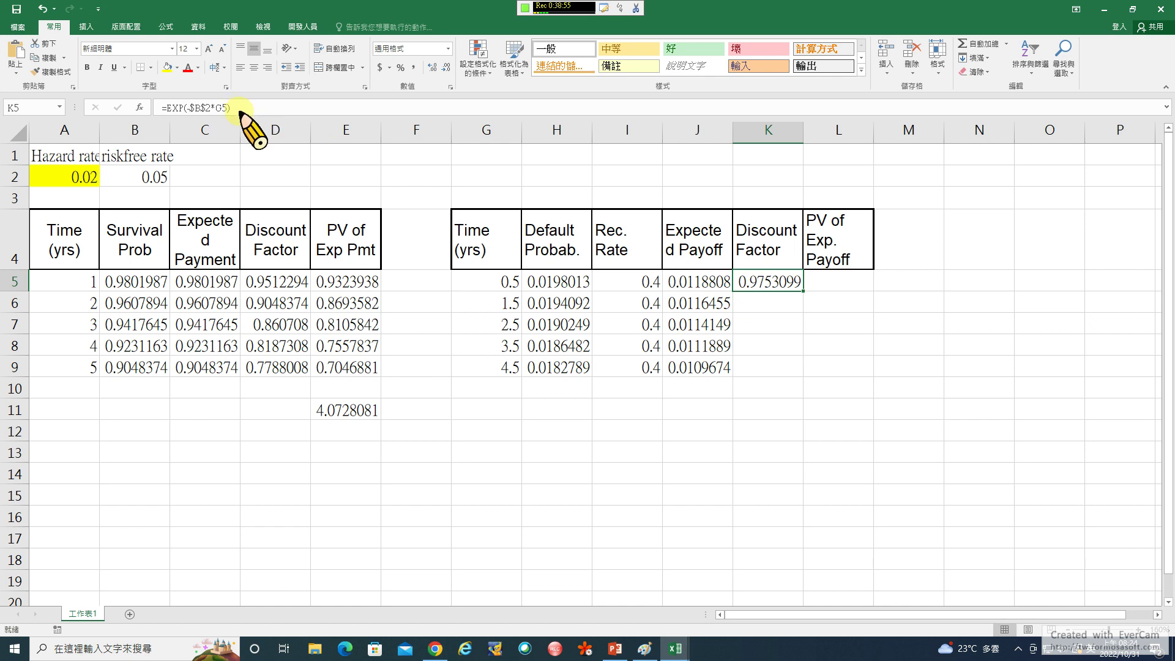
double_click(802, 291)
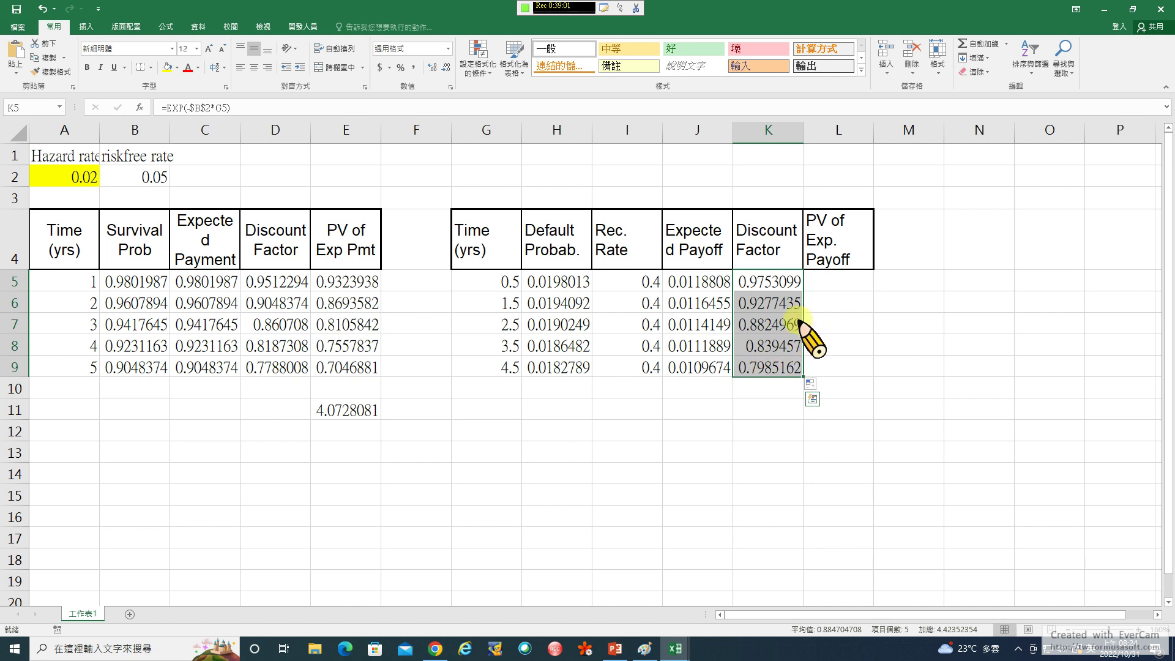
Calculate the PV of expected payoff in L5 with =J5*K5 and fill the formula down to L9
click(704, 284)
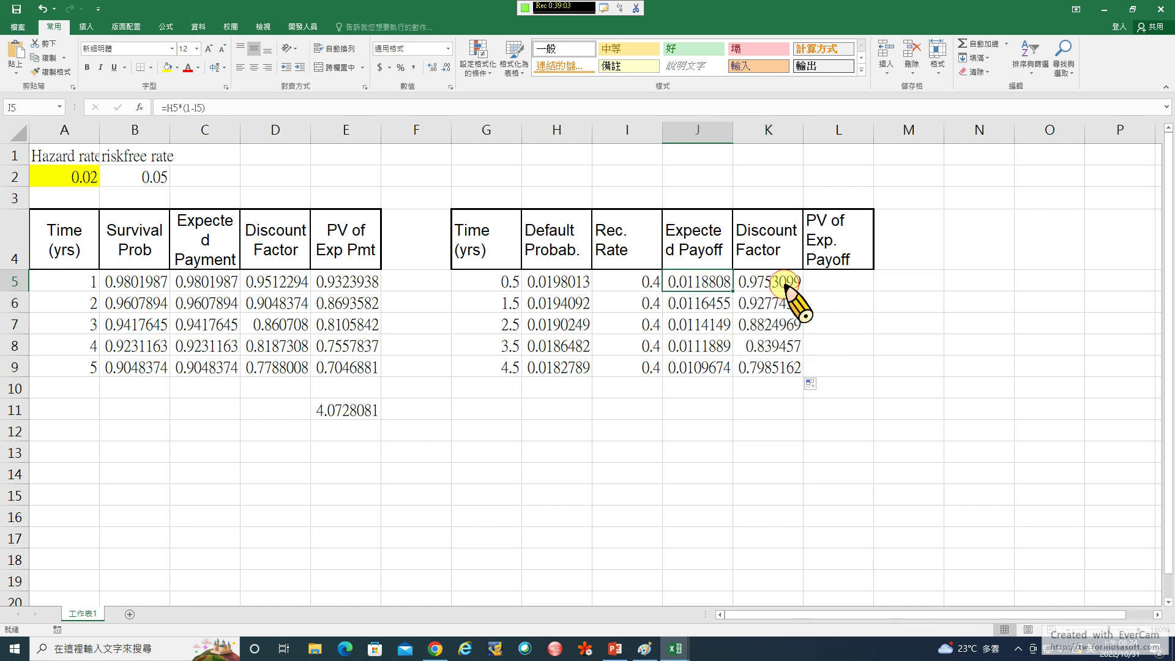
click(765, 286)
click(843, 285)
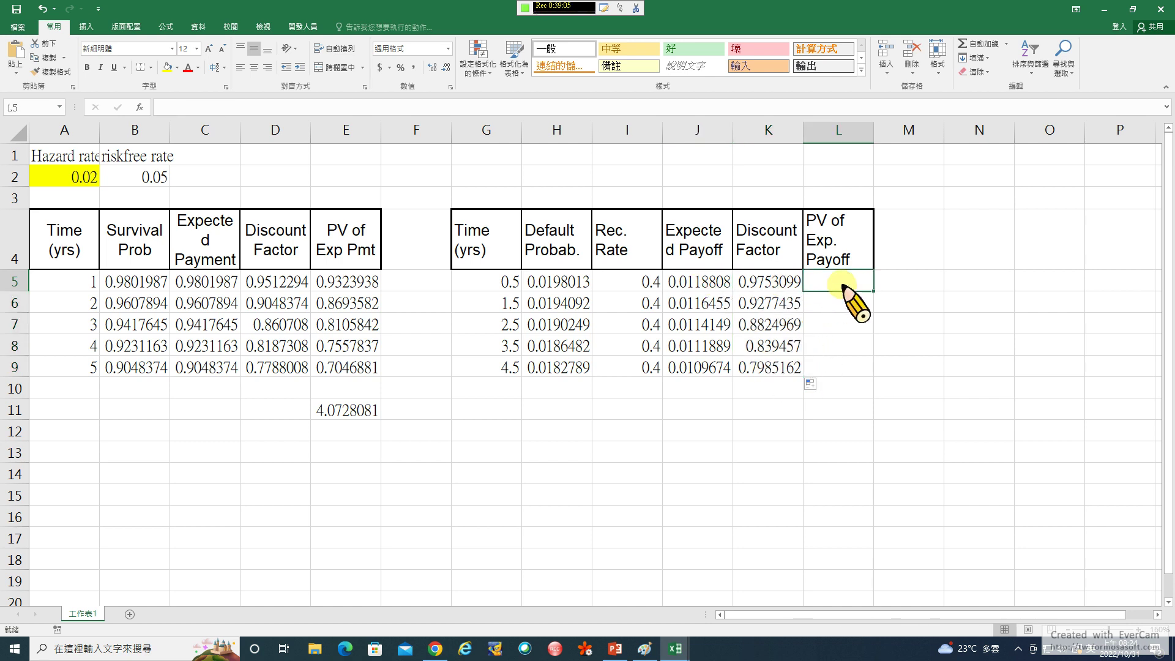
text(=)
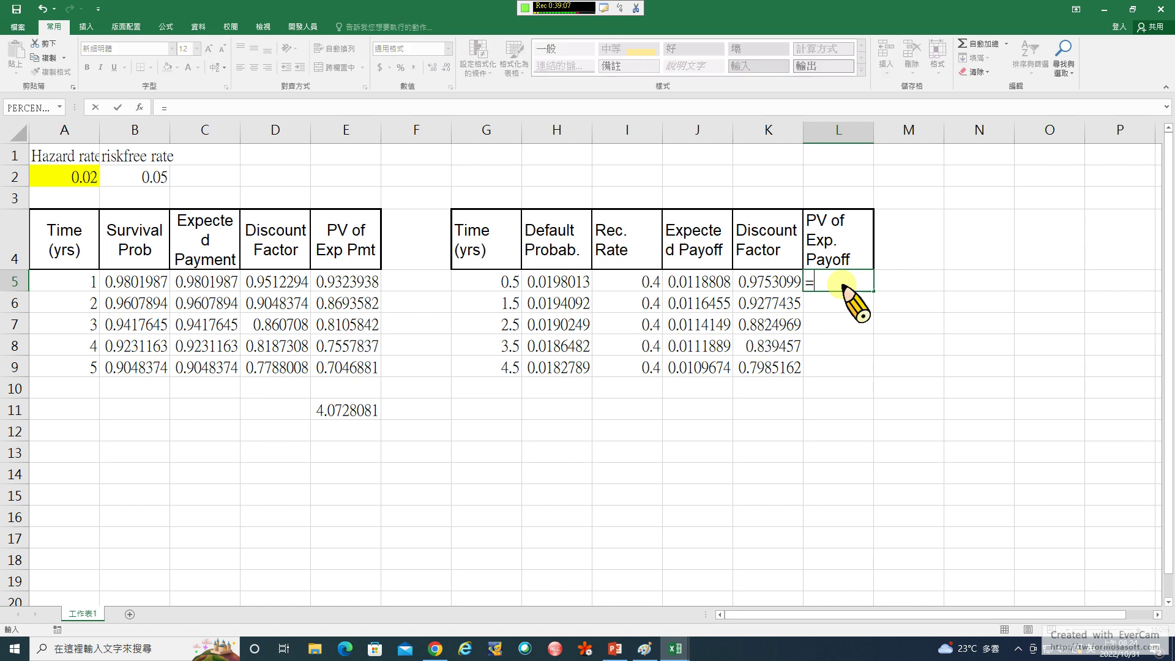
click(704, 285)
text(*)
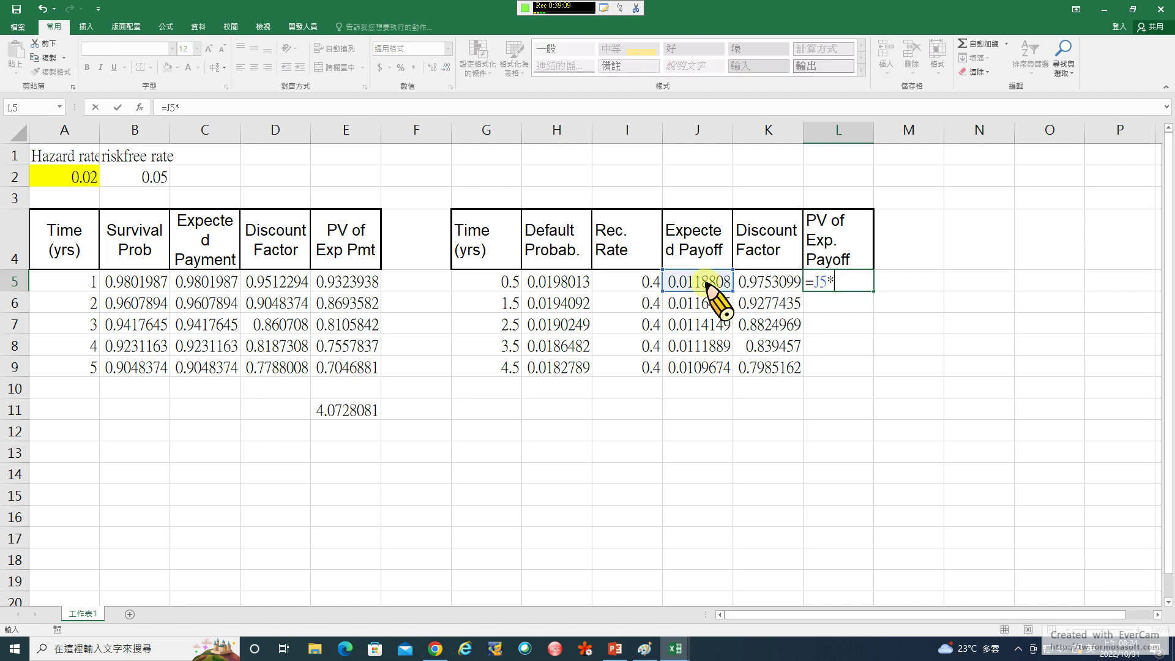
click(766, 282)
key(Return)
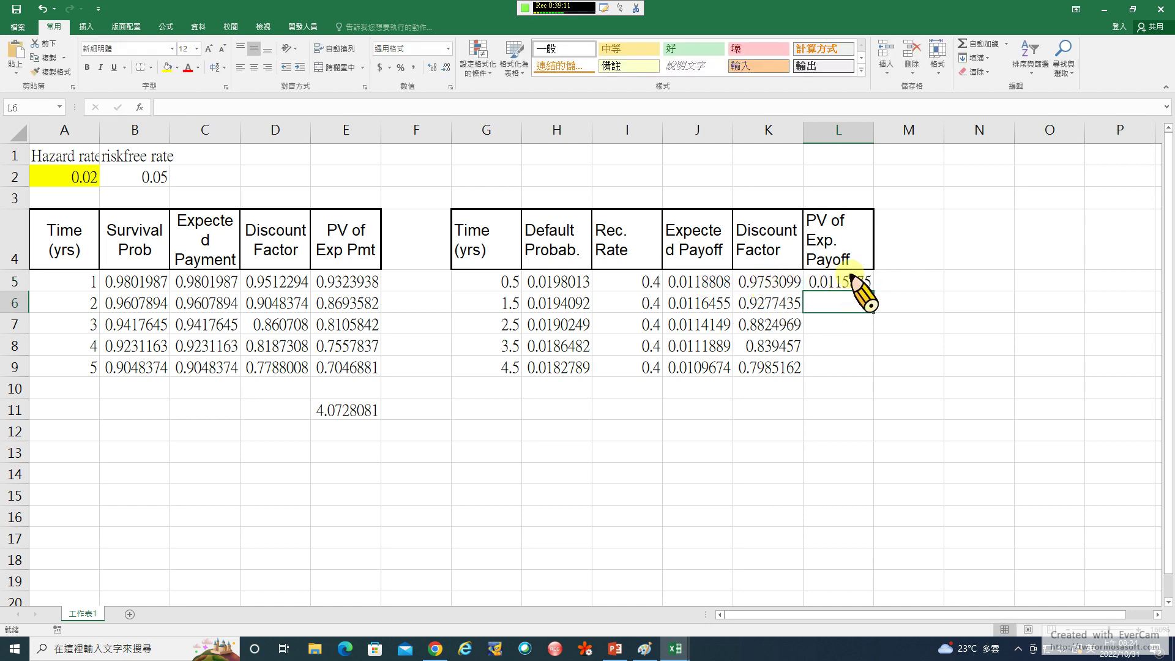
click(854, 285)
drag(873, 290, 854, 367)
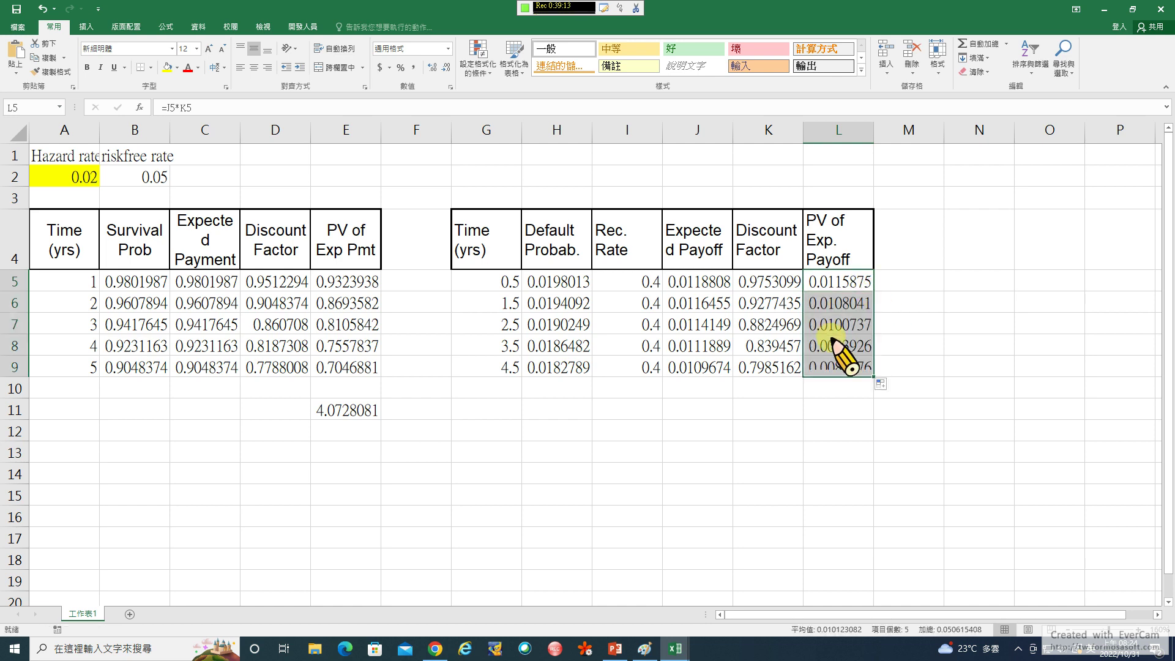
Copy the sum formula from E11 to L11 to total the PV of expected payoff column
click(344, 414)
key(ctrl+c)
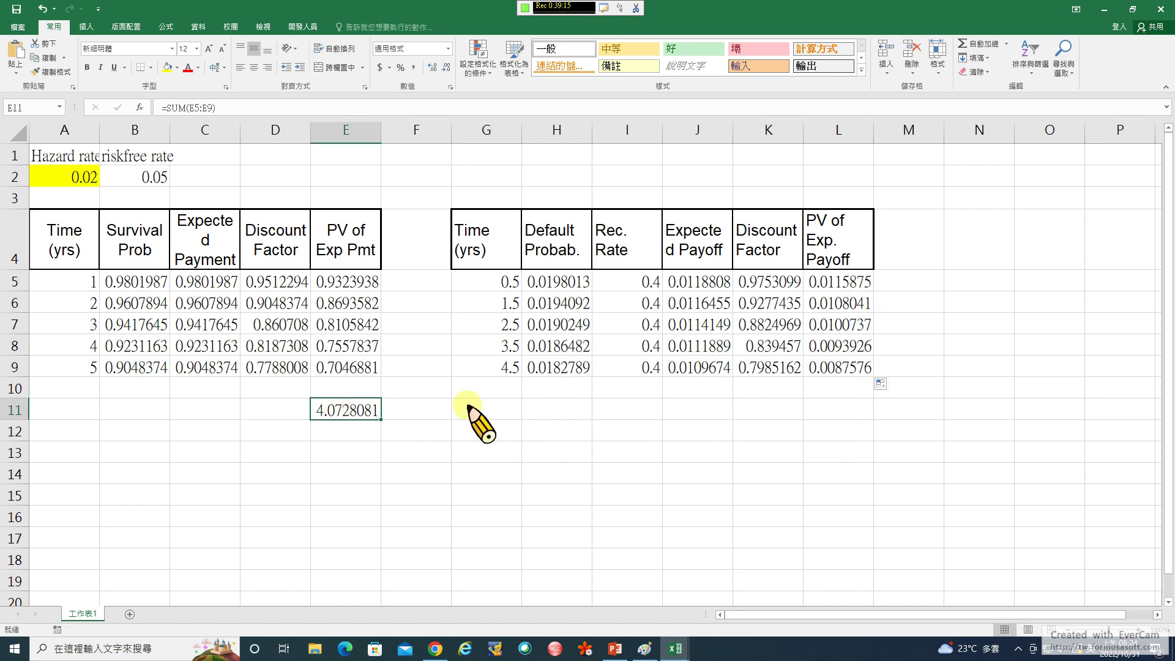
click(836, 409)
key(ctrl+v)
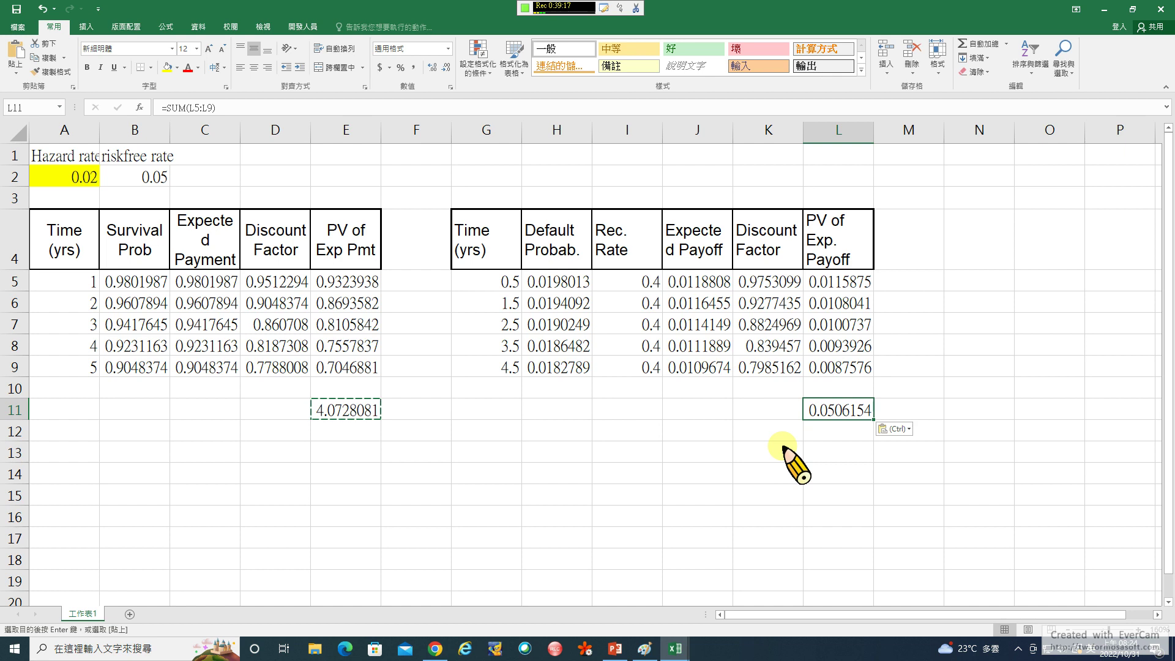
Switch to PowerPoint and move its window beside the PV of Exp. Payoff column to compare Table 25.3 with the results
click(614, 648)
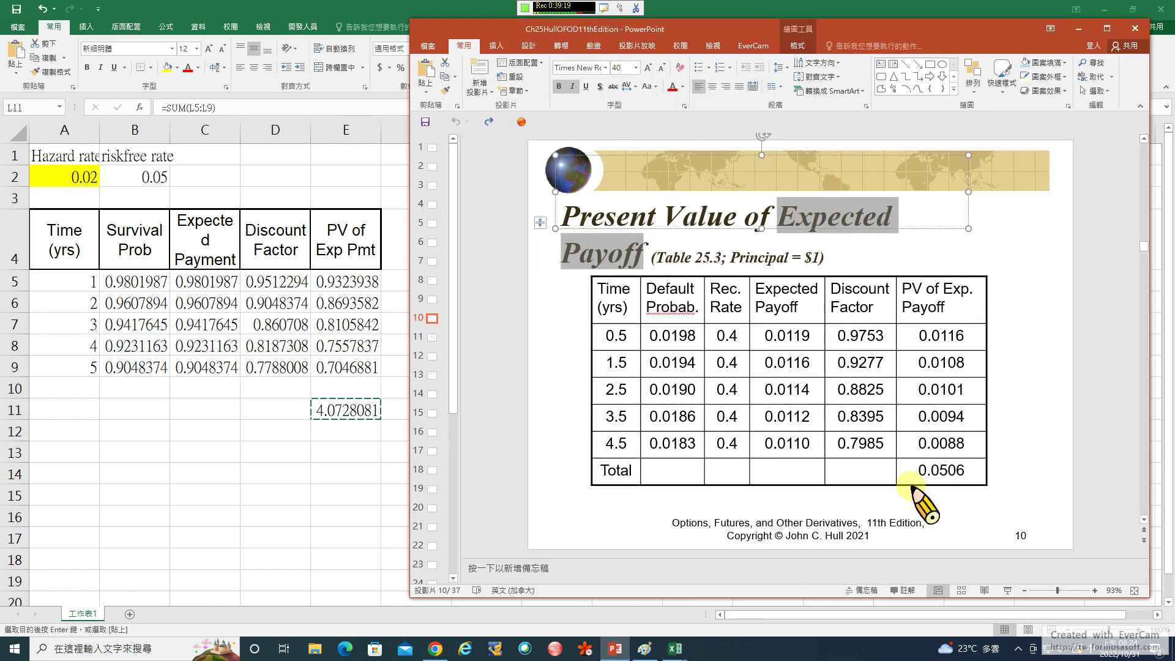
drag(902, 31, 414, 56)
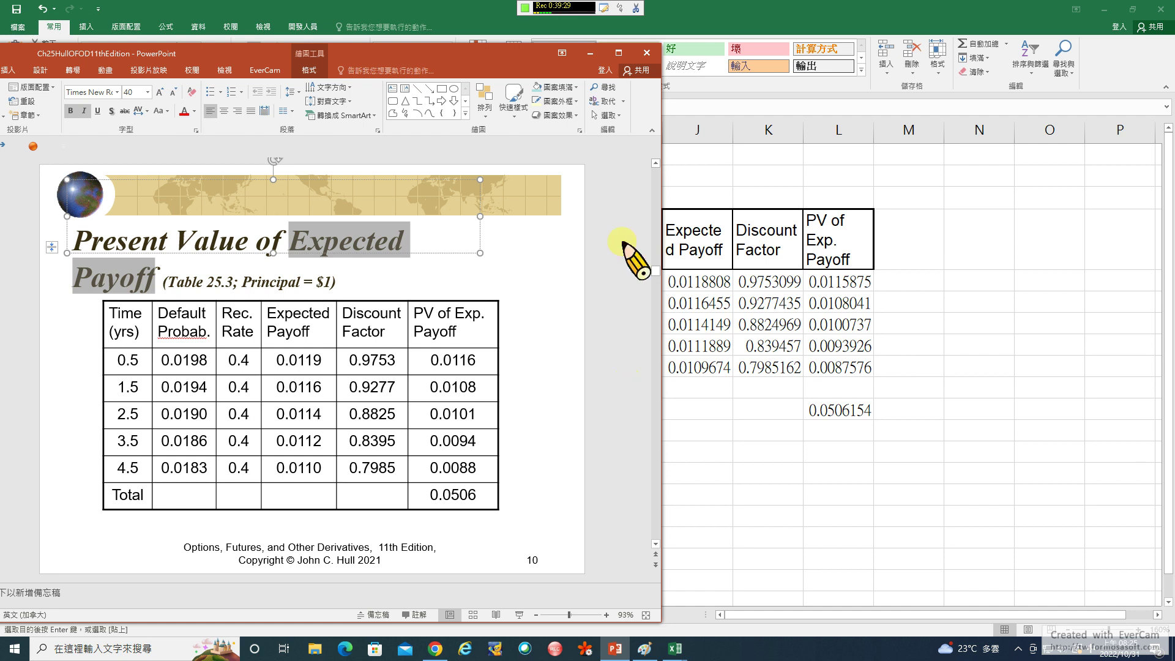
Reposition the PowerPoint window so its slide list shows and advance to slide 11 with Table 25.4
drag(448, 56, 537, 41)
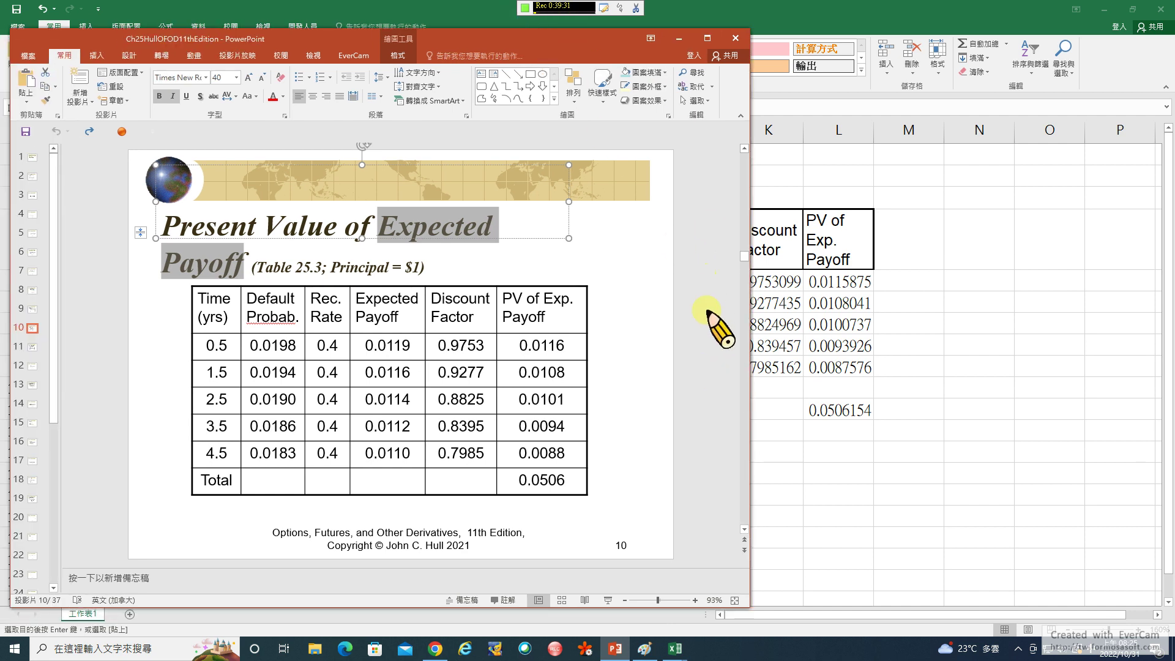
click(710, 312)
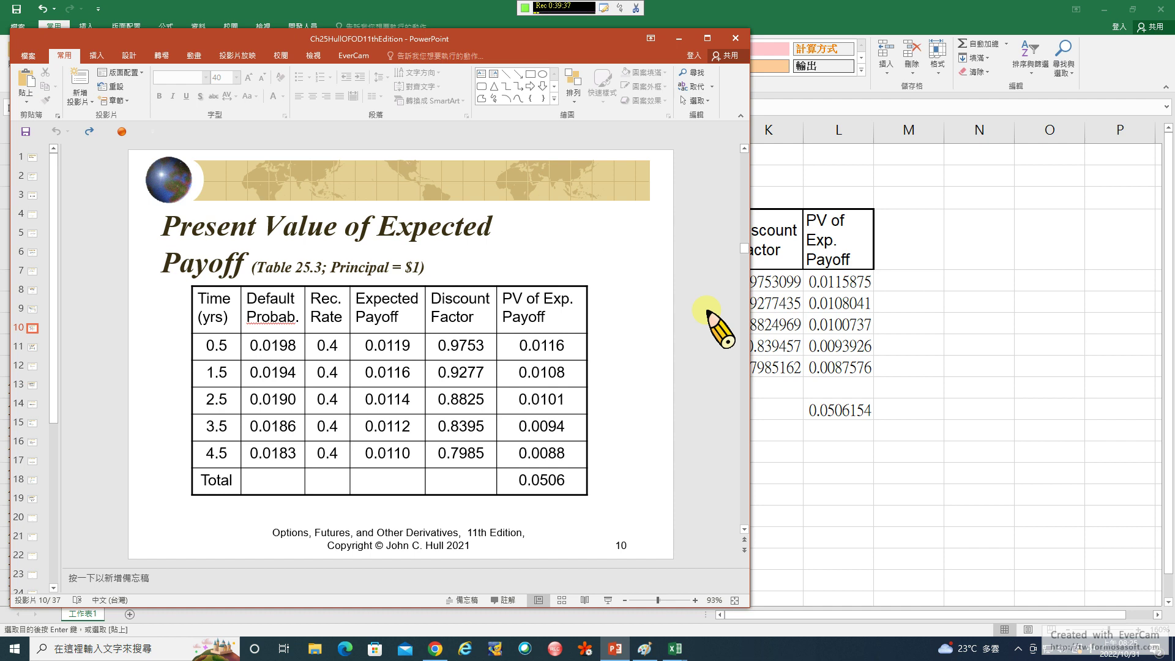
key(Page_Down)
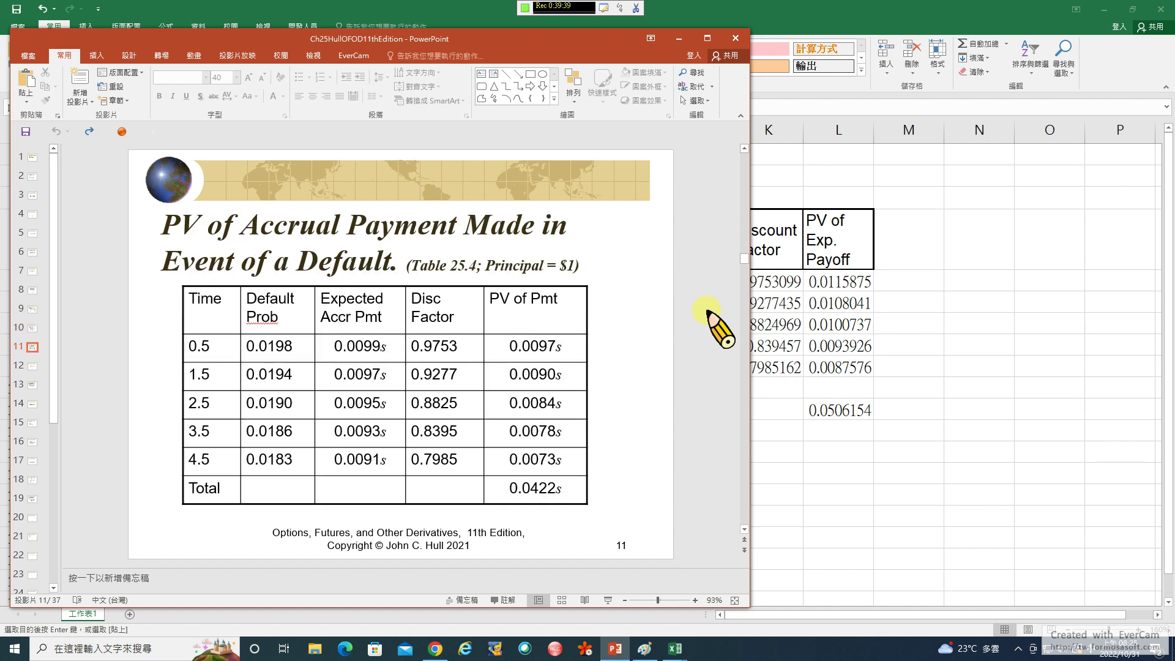
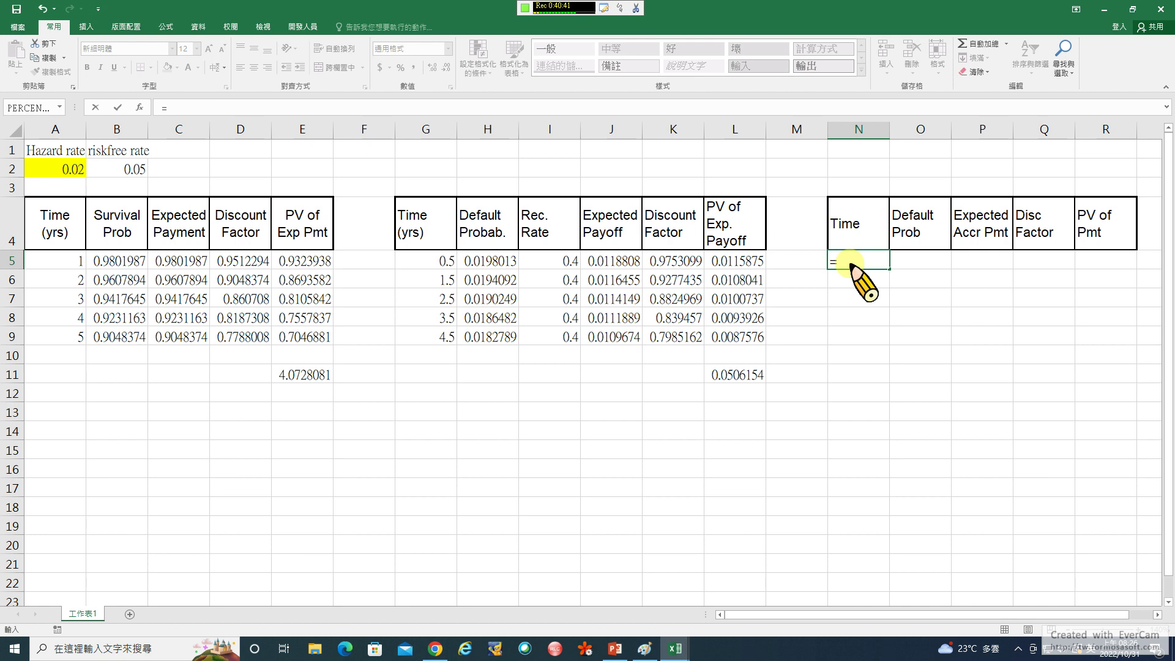
Link the Time cell N5 in the third table to G5 and fill the formula down to N9
click(422, 262)
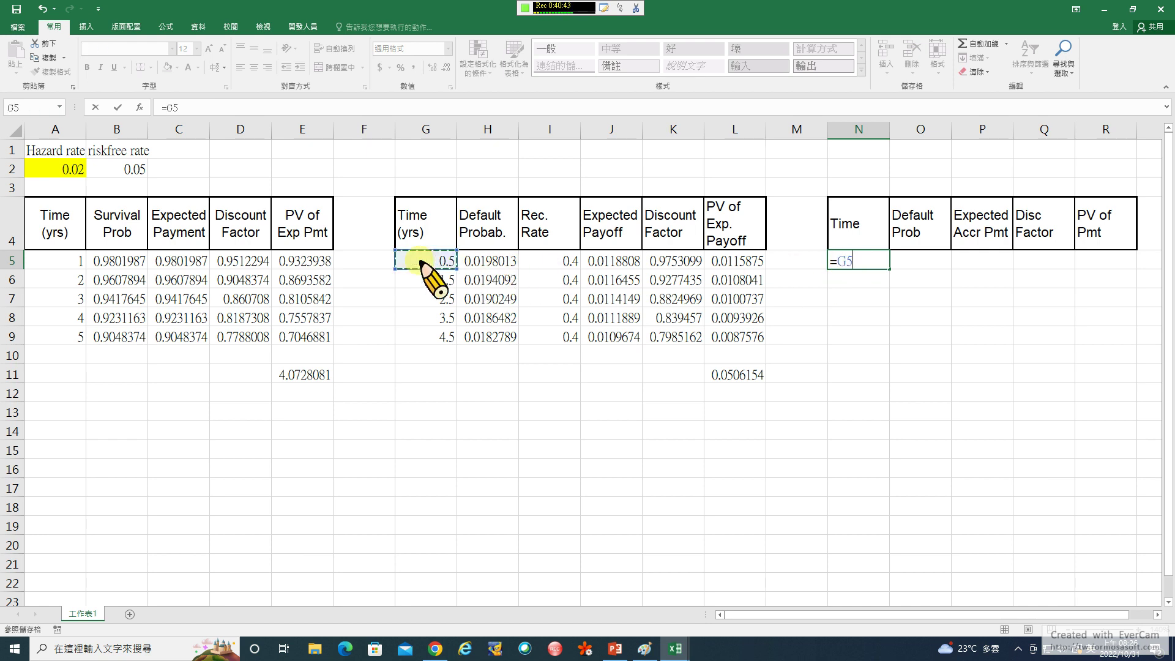
key(Return)
click(886, 267)
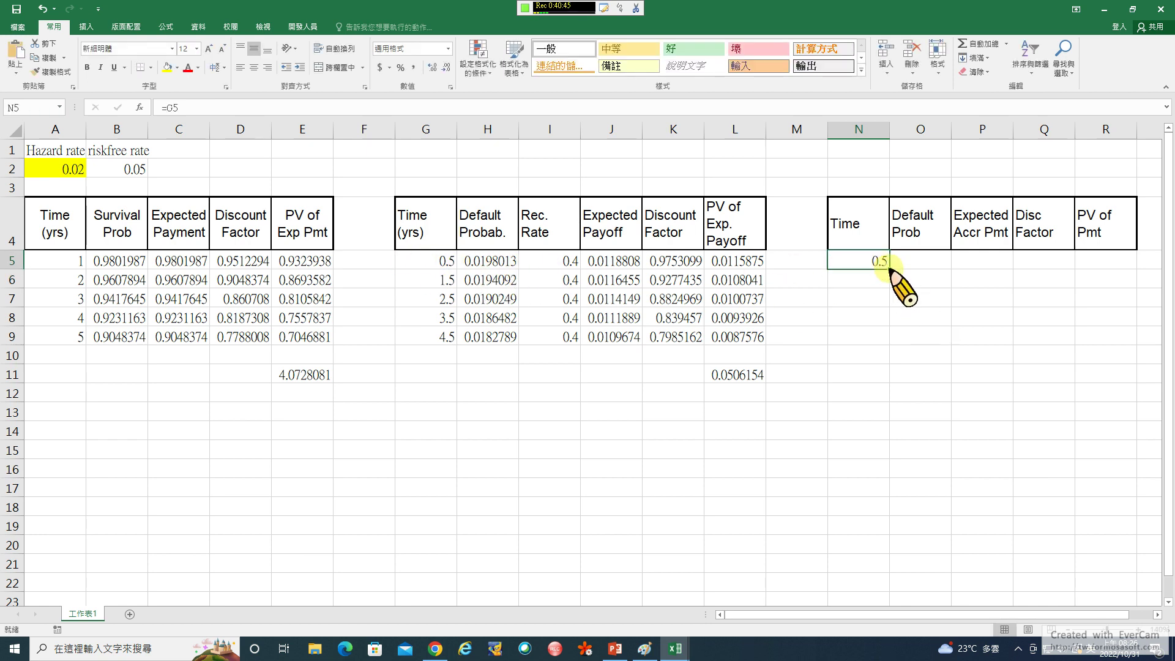
drag(889, 269, 876, 343)
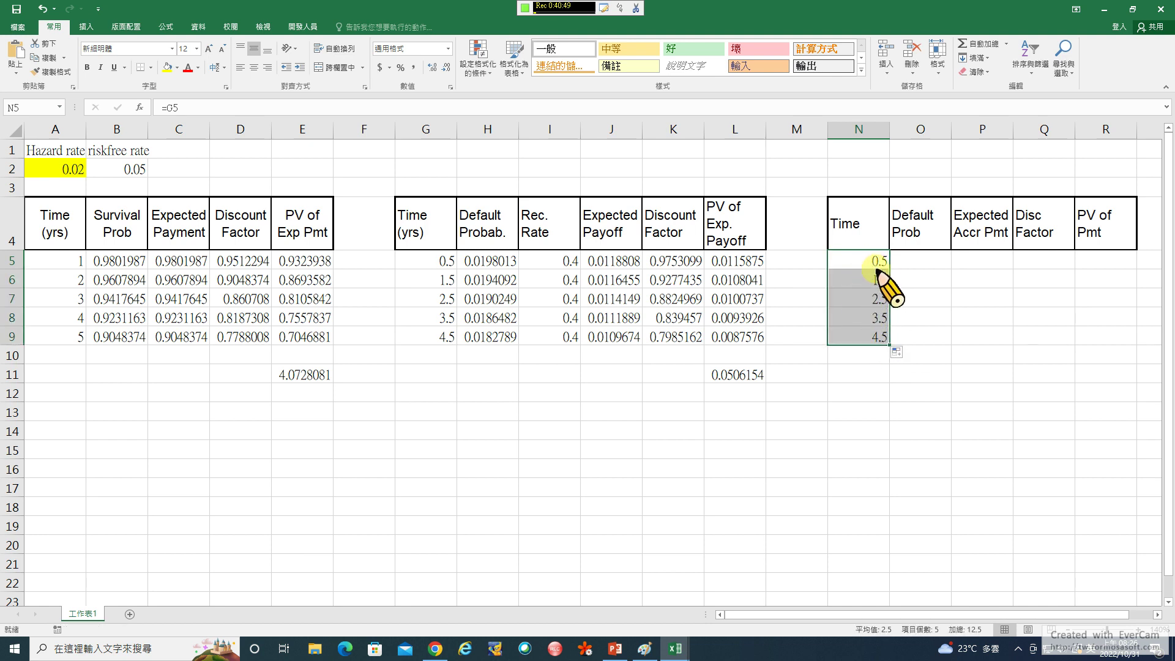
Link the Default Prob cell O5 to H5 and fill the formula down to O9
click(917, 264)
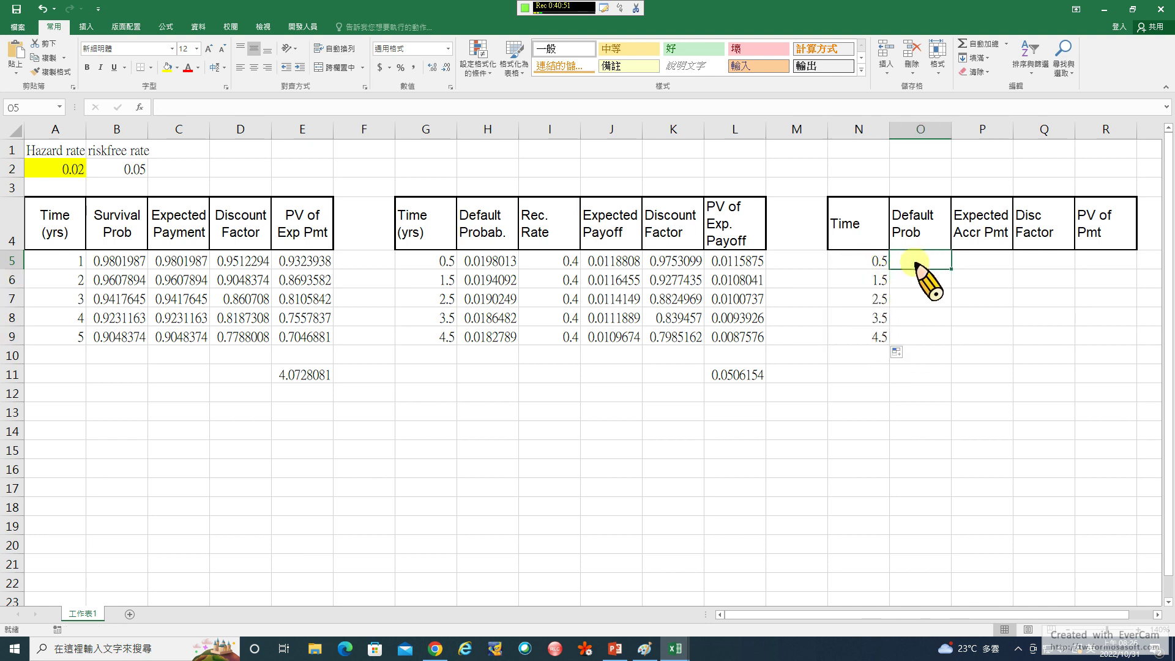
text(=)
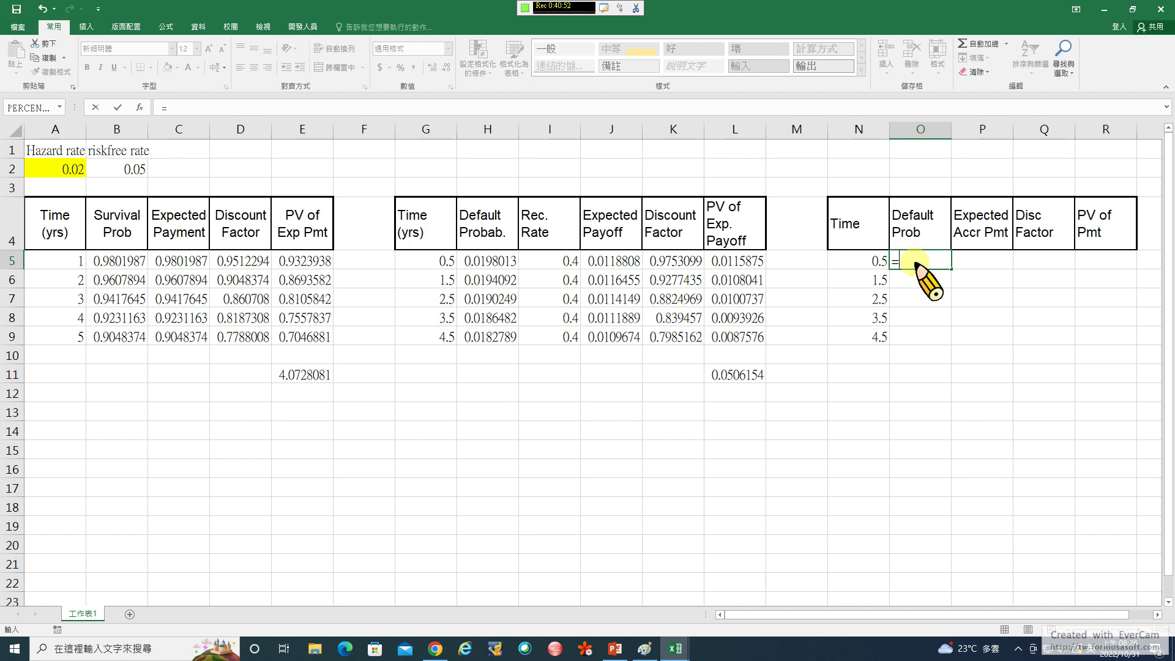
click(501, 260)
key(Return)
click(946, 263)
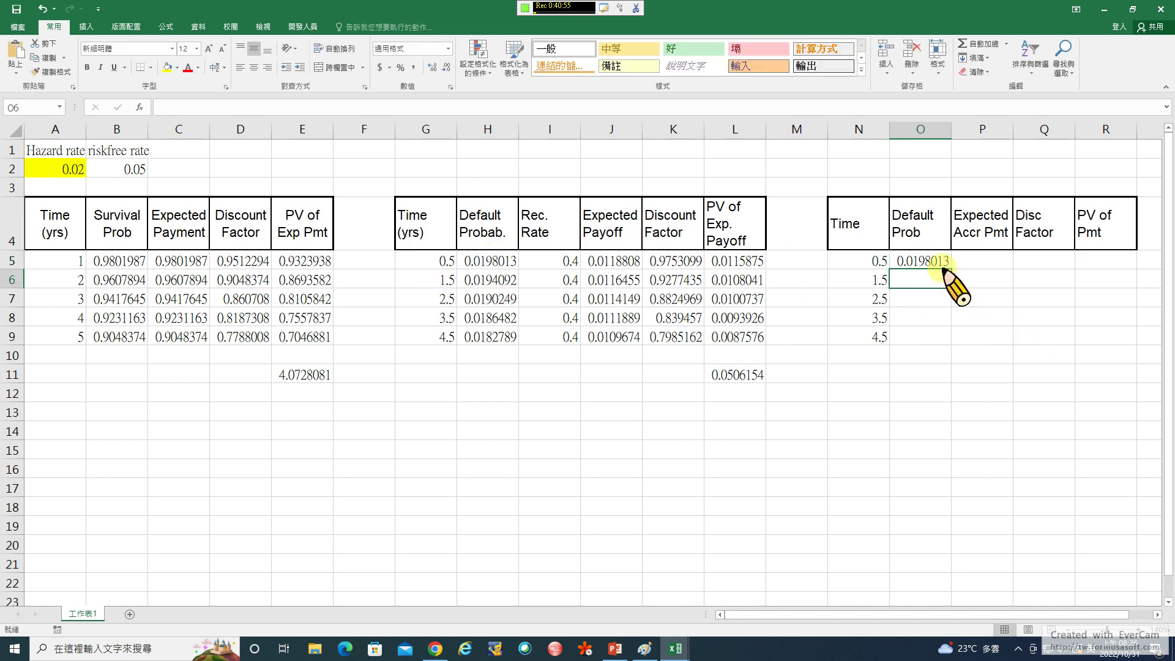
drag(953, 269, 913, 339)
Calculate the expected accrual payment in P5 with =O5*0.5 and fill the formula down to P9
click(988, 256)
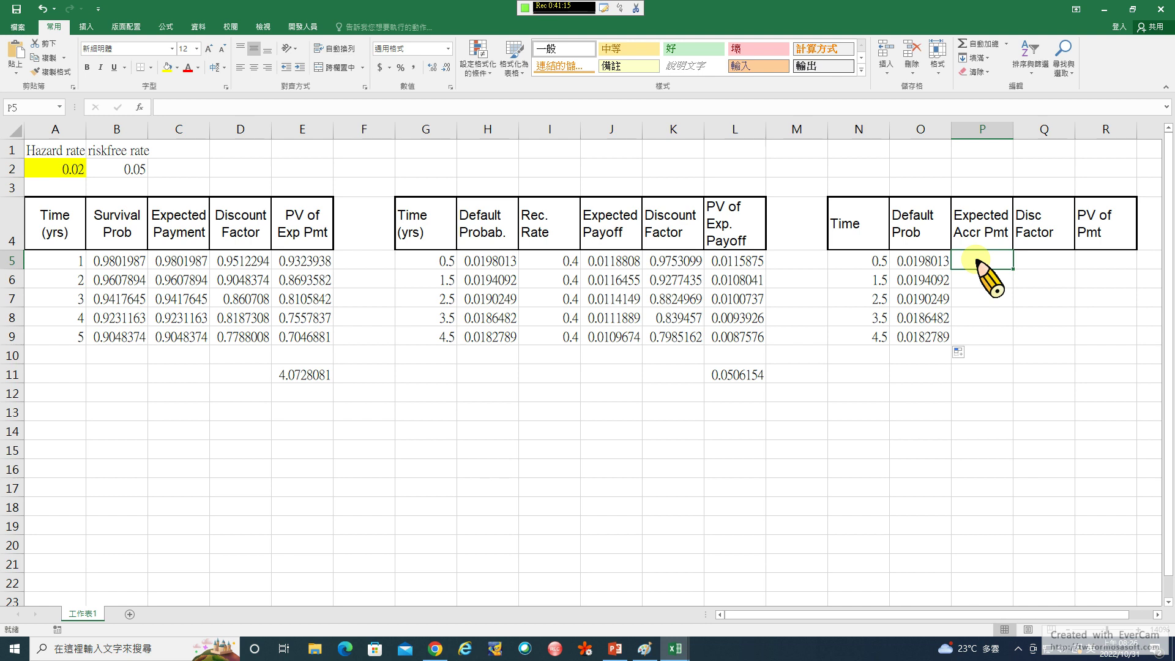
text(=)
click(918, 261)
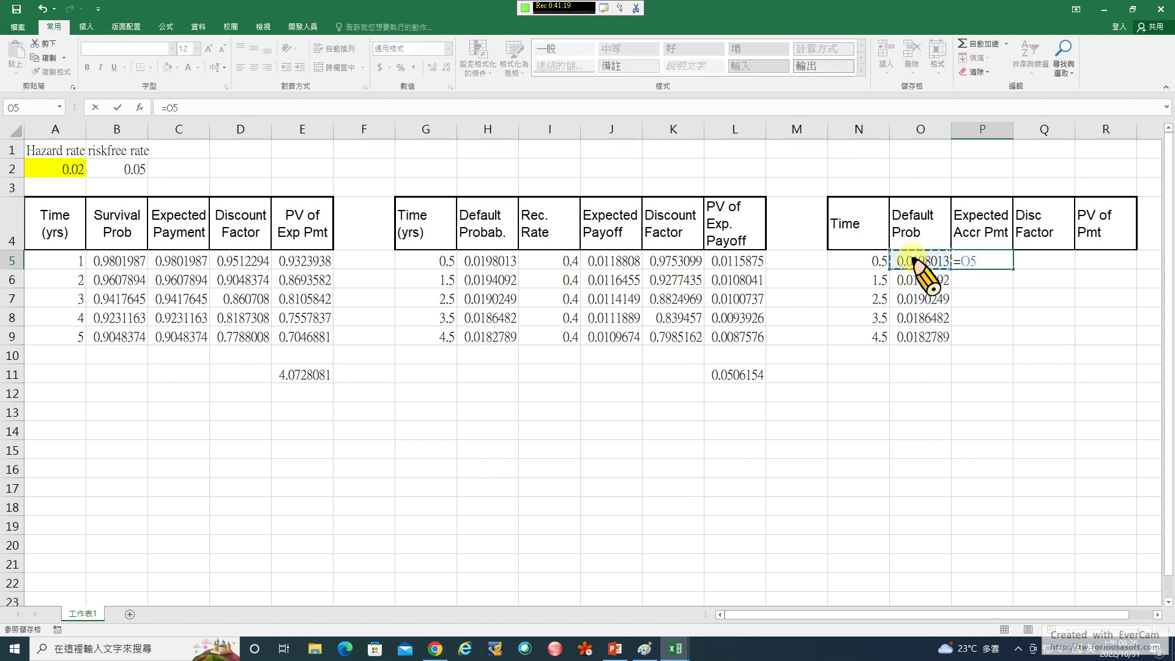
text(*0.5)
key(Return)
click(979, 262)
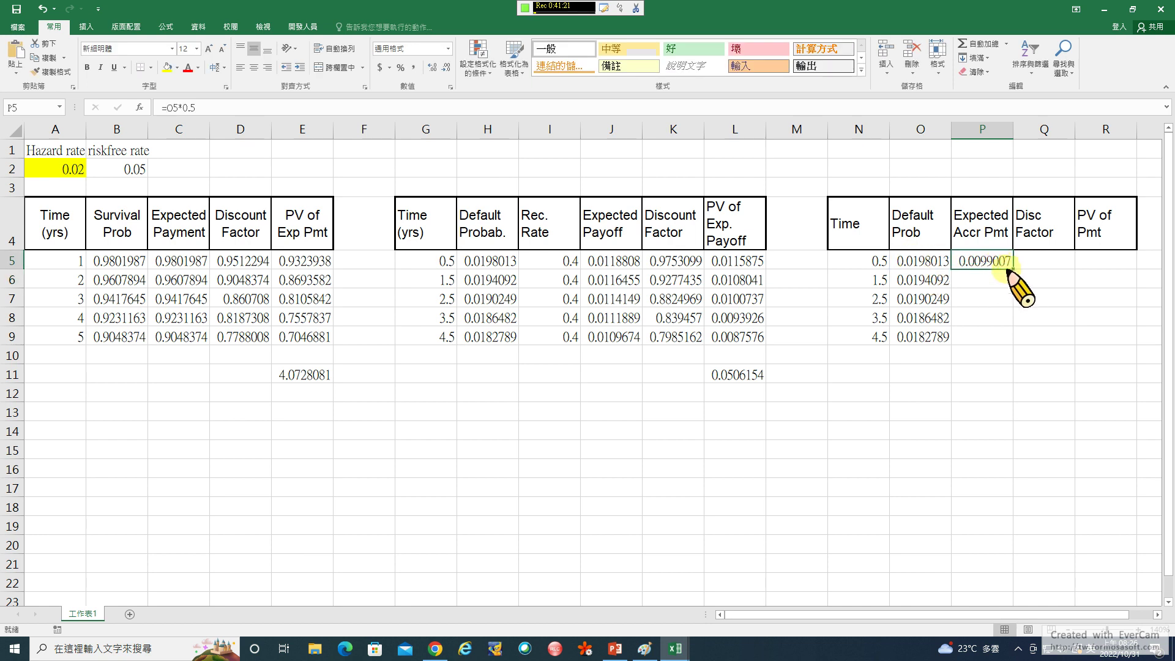
double_click(1013, 270)
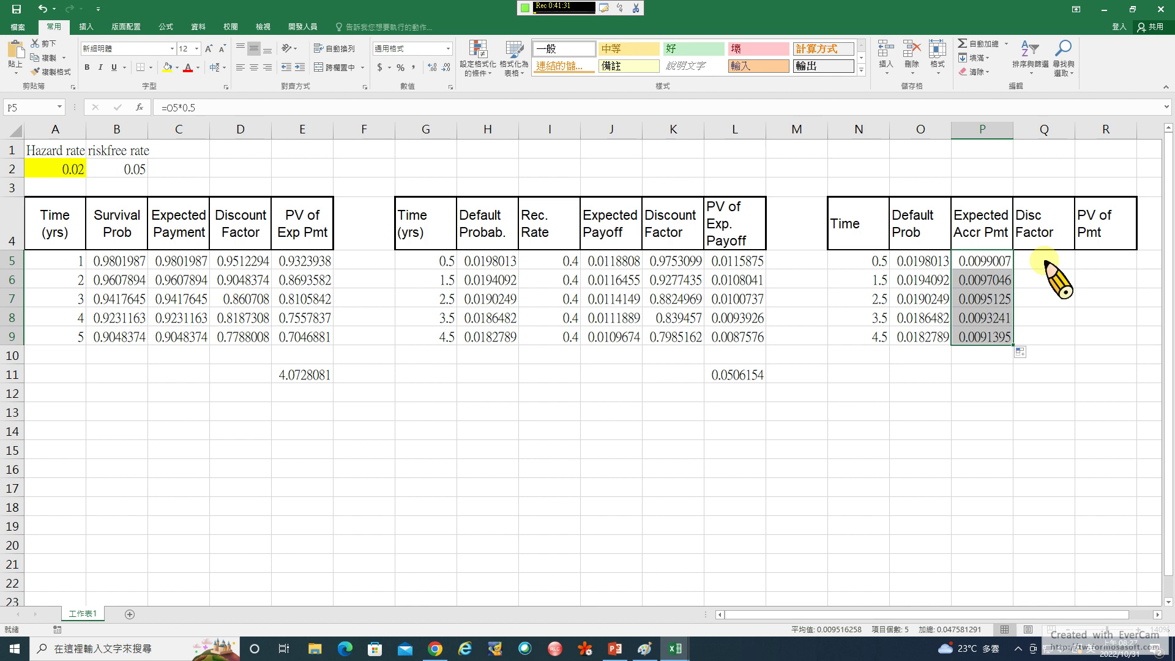
Link the Disc Factor cell Q5 to K5 and fill the formula down to Q9
click(1044, 262)
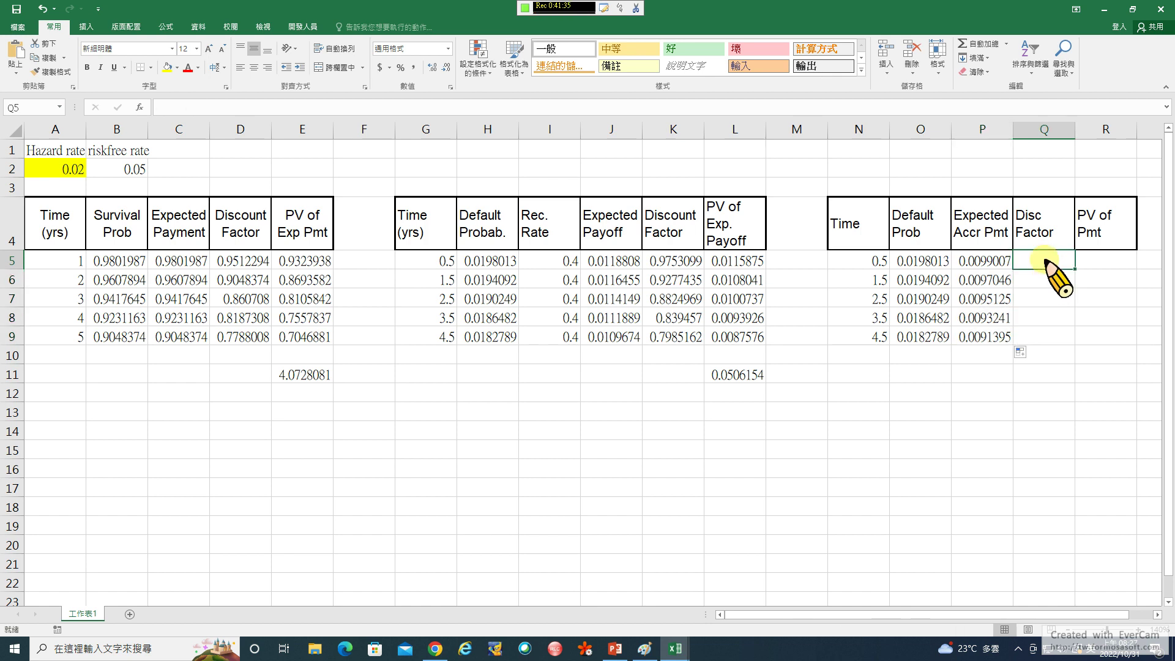
text(=)
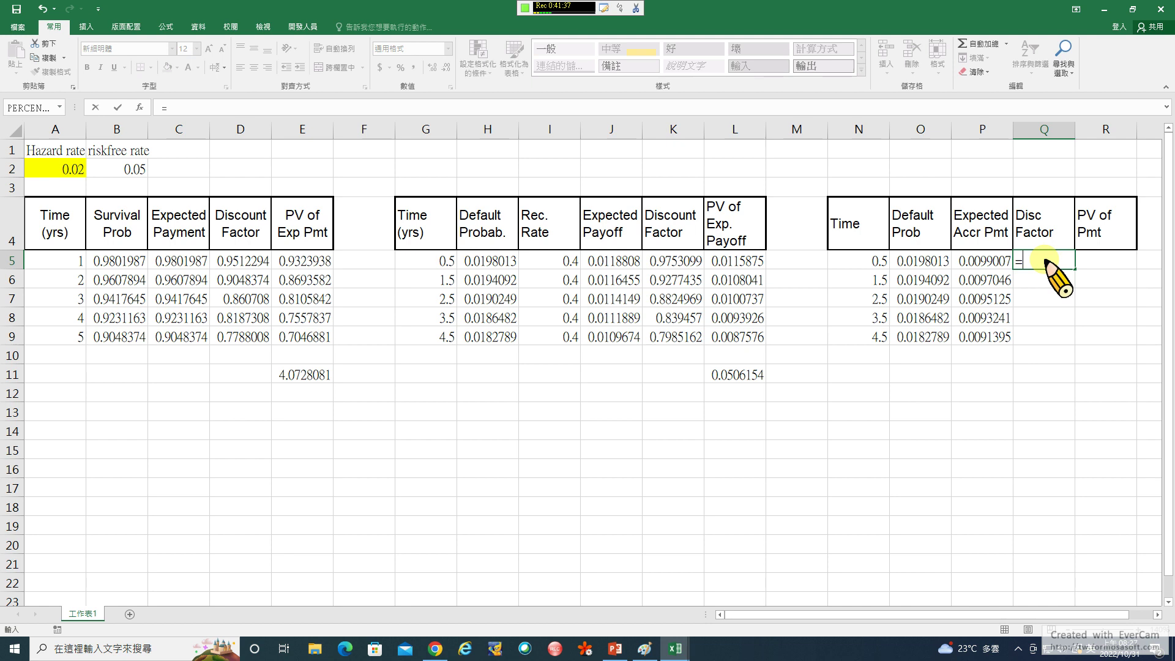
click(667, 262)
key(Return)
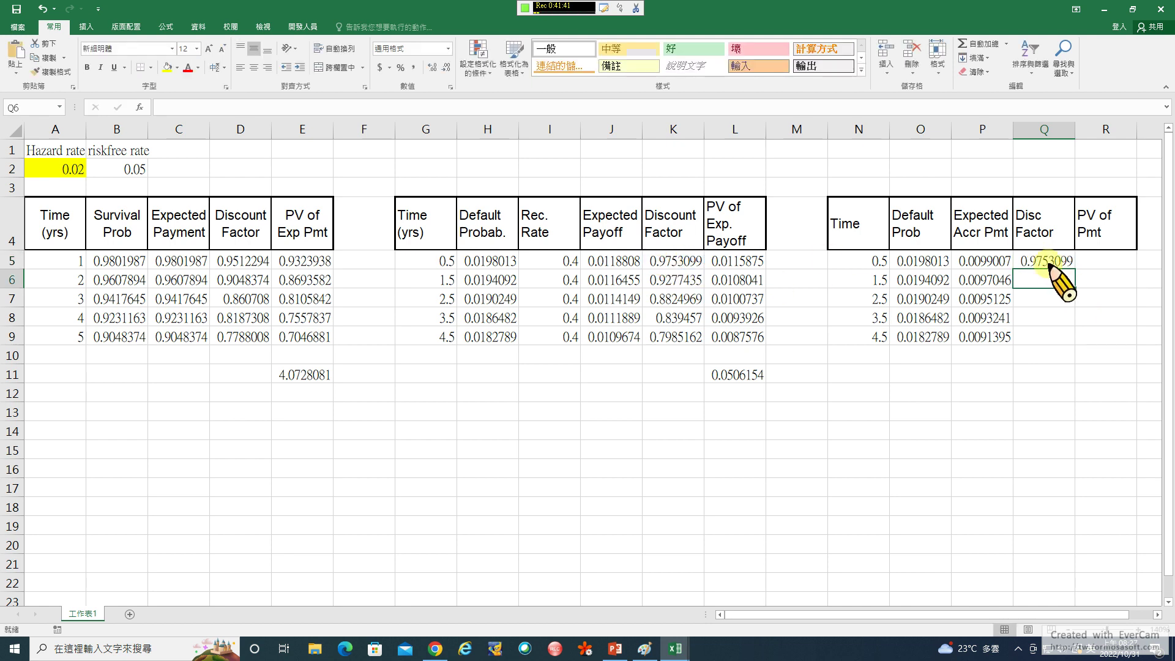
click(1068, 265)
double_click(1075, 269)
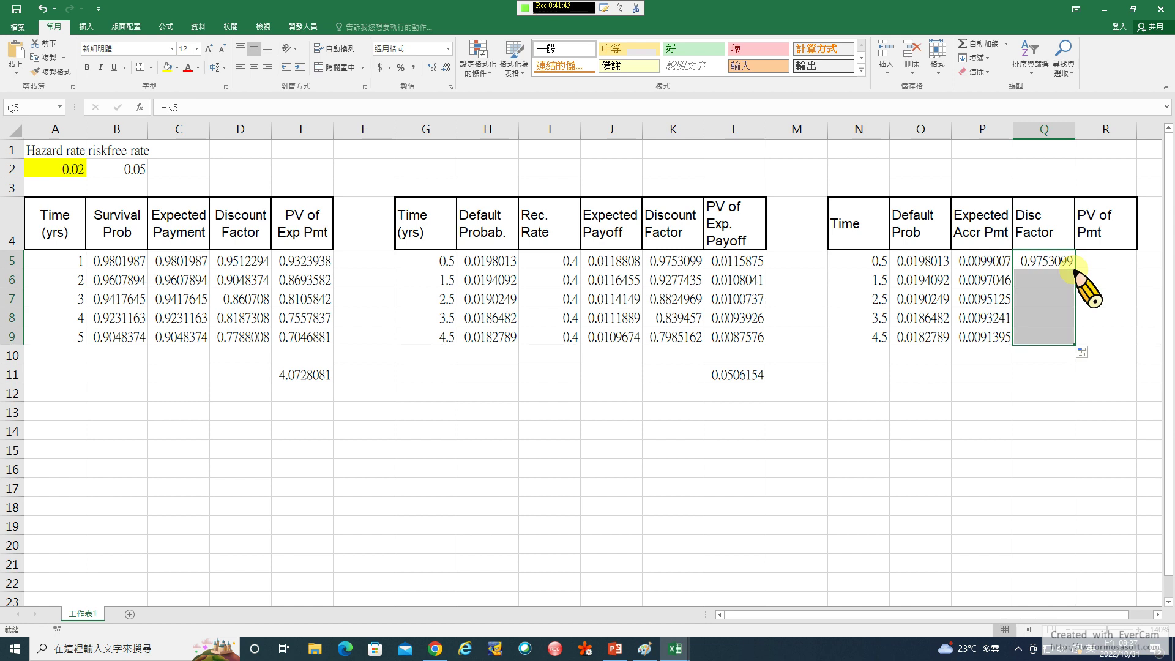
Calculate the PV of payment in R5 with =P5*Q5 and fill the formula down to R9
click(1109, 263)
text(=)
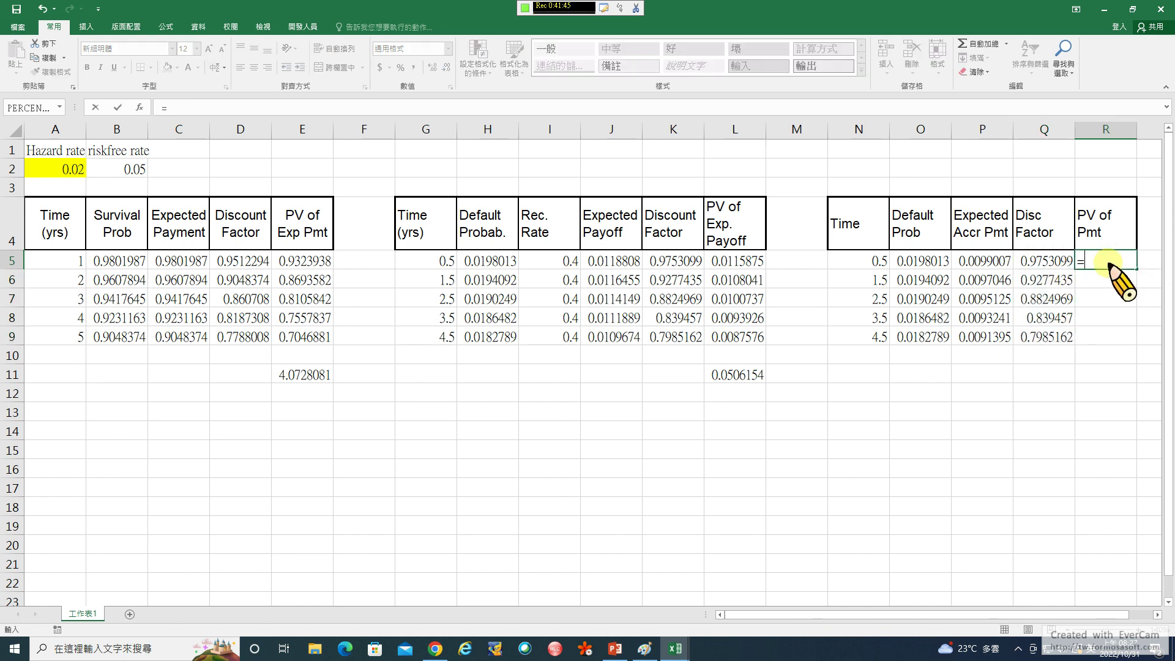
click(982, 262)
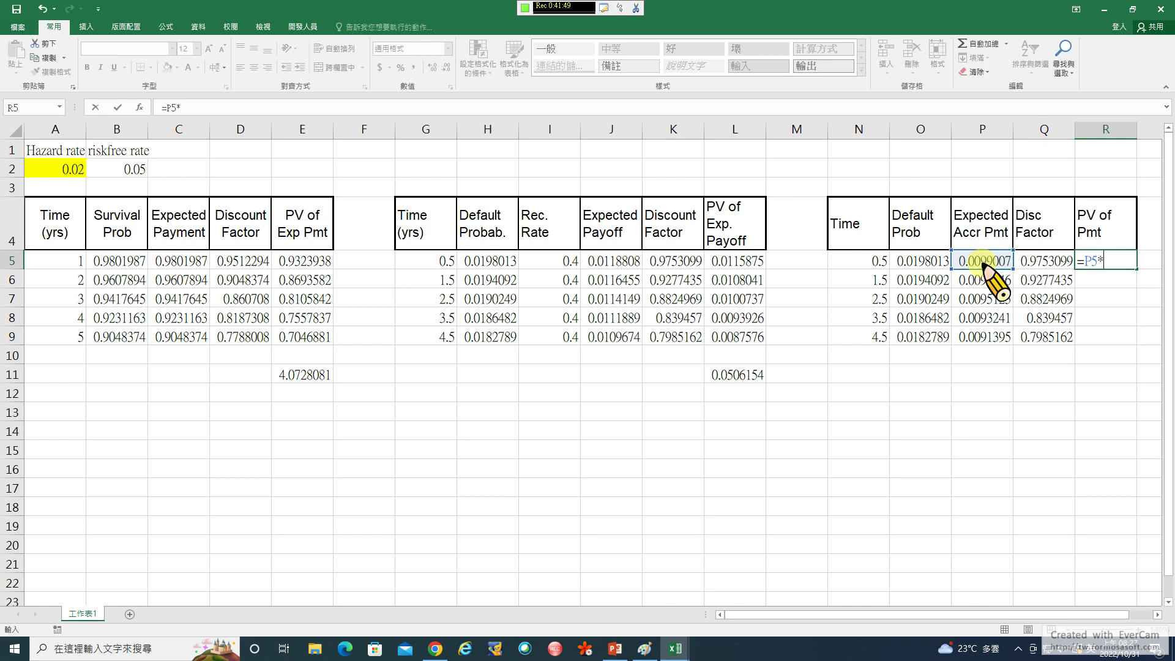
click(1035, 262)
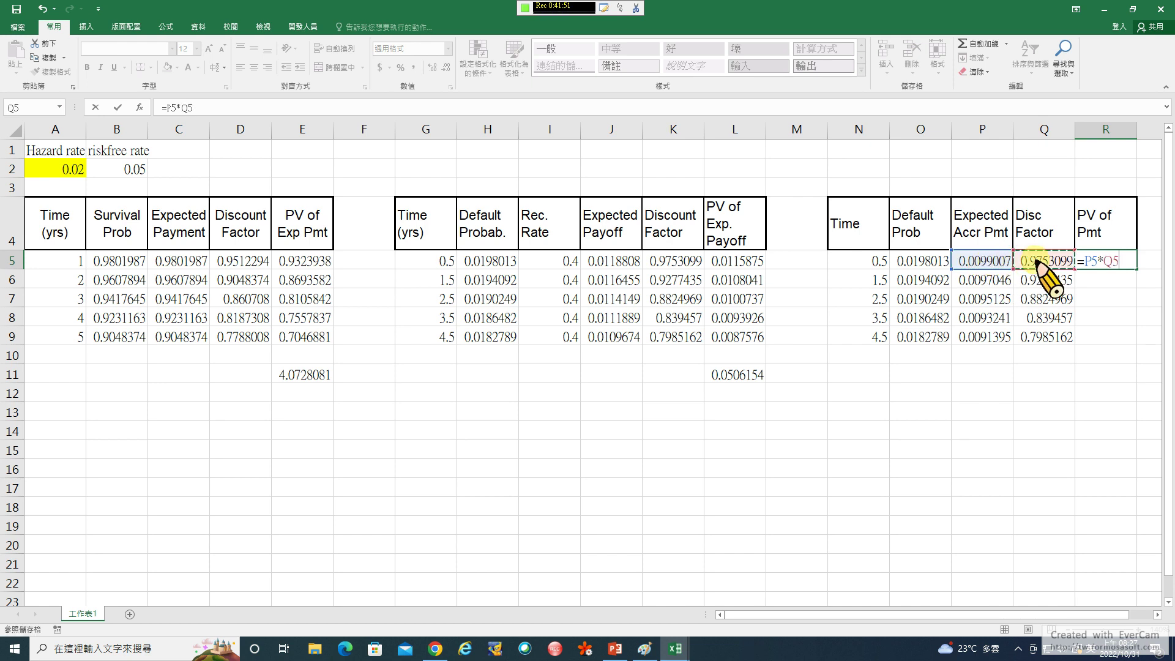
key(ctrl+Return)
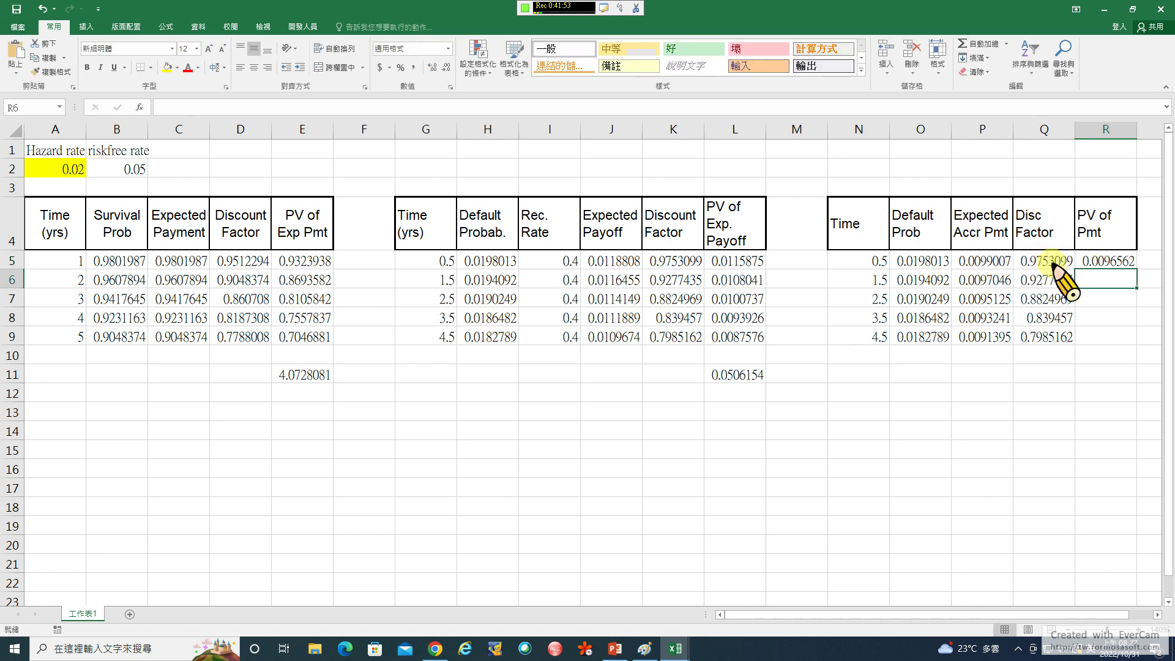
double_click(1136, 269)
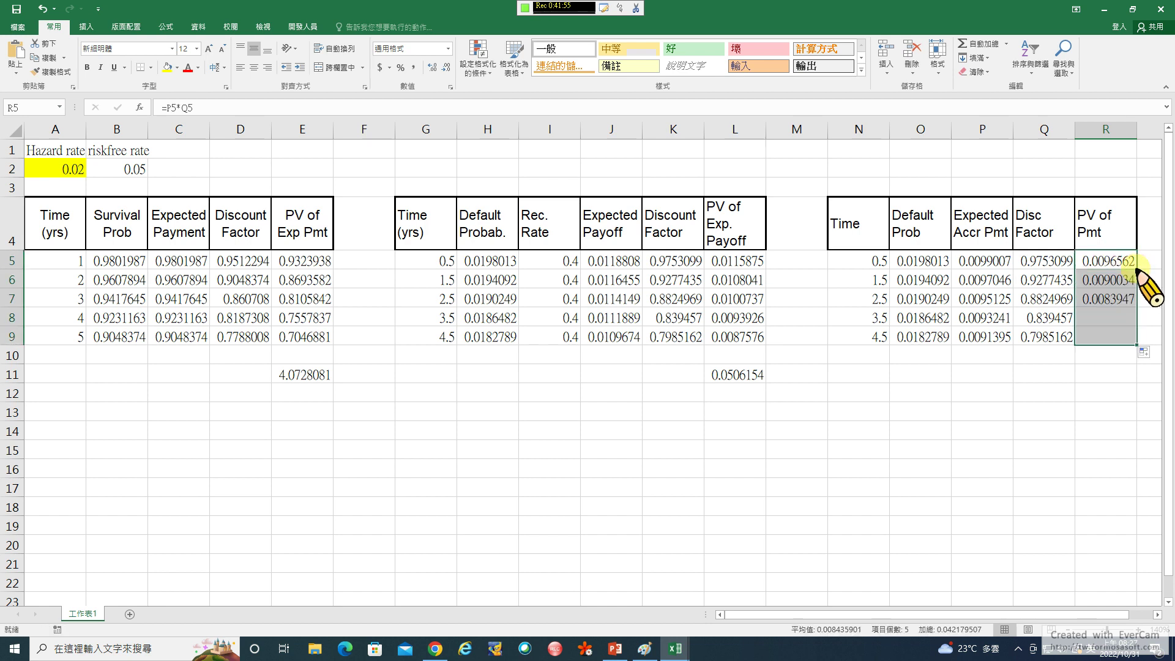
Copy the sum formula from L11 to R11 to total the PV of Pmt column
click(727, 384)
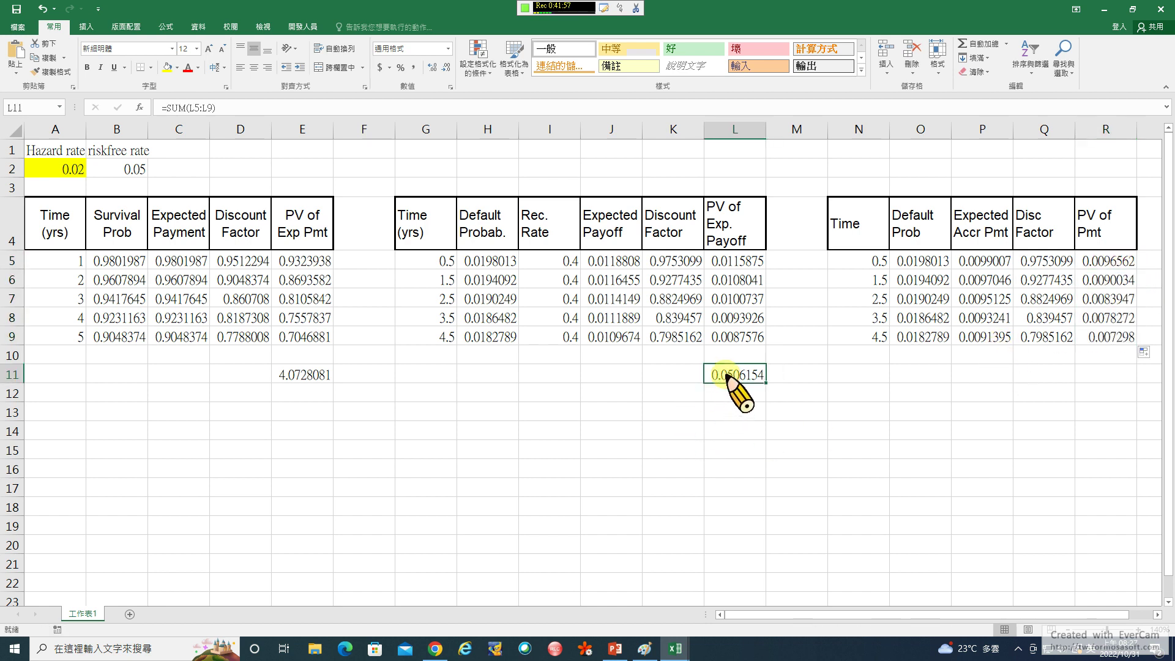
key(ctrl+c)
click(1102, 375)
key(ctrl+v)
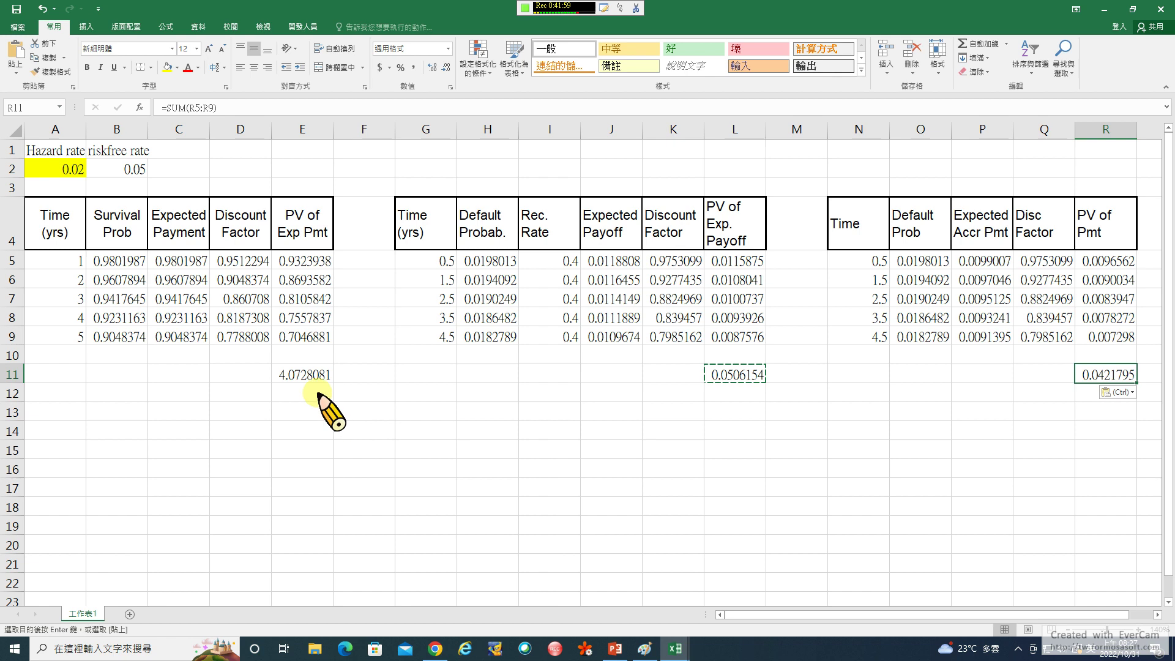
Highlight the payment totals in E11 and R11 with a yellow fill
click(307, 375)
ctrl+click(1115, 374)
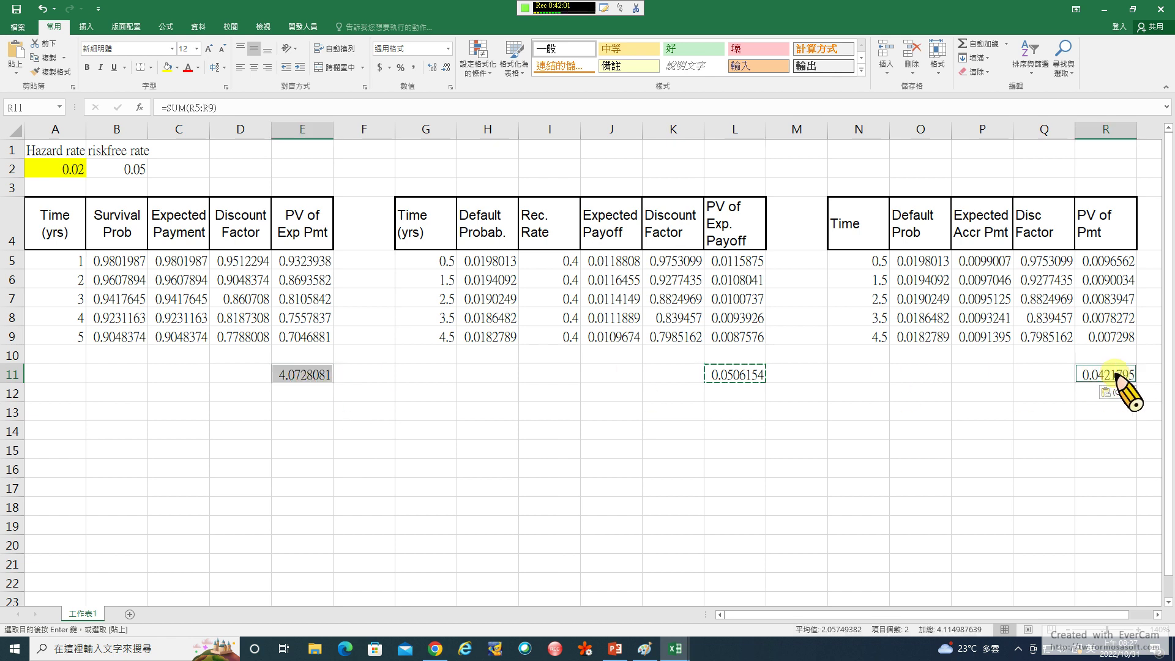
right_click(1111, 376)
click(999, 407)
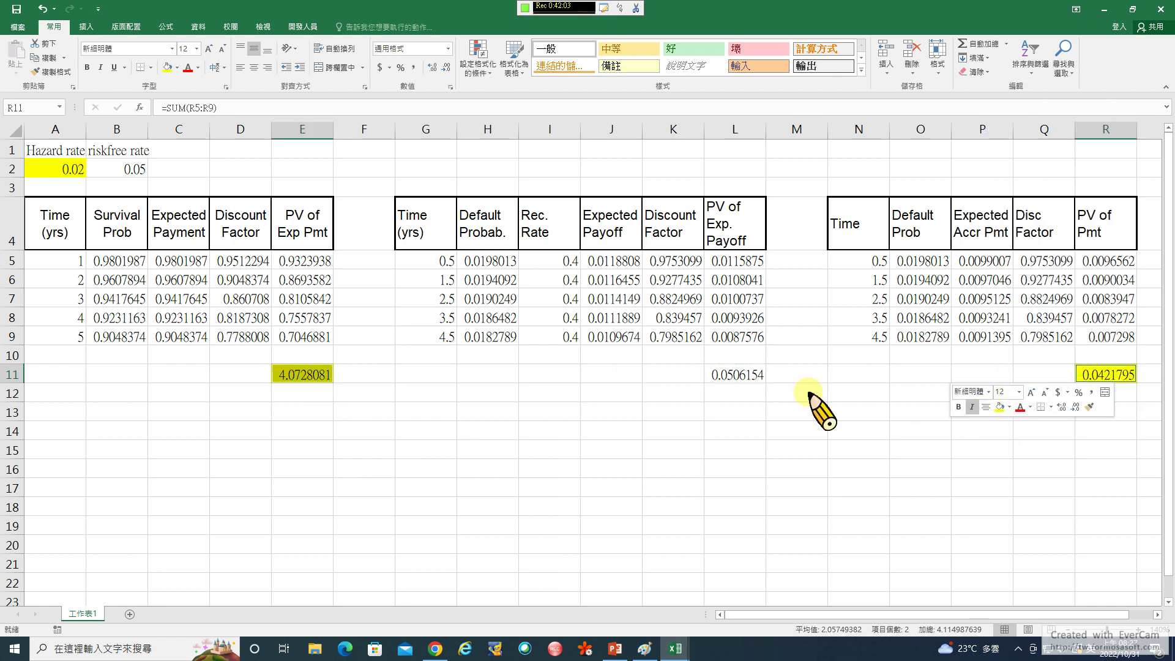
Highlight the PV of expected payoff total in L11 with a red fill
click(751, 376)
right_click(743, 377)
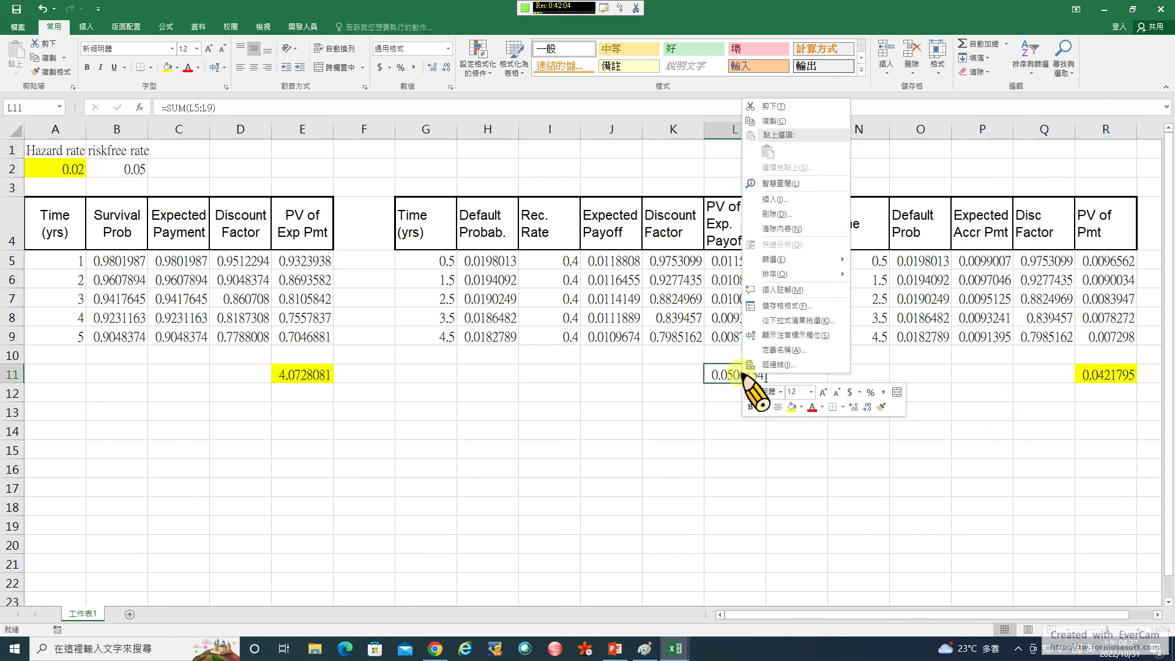
click(801, 406)
click(801, 502)
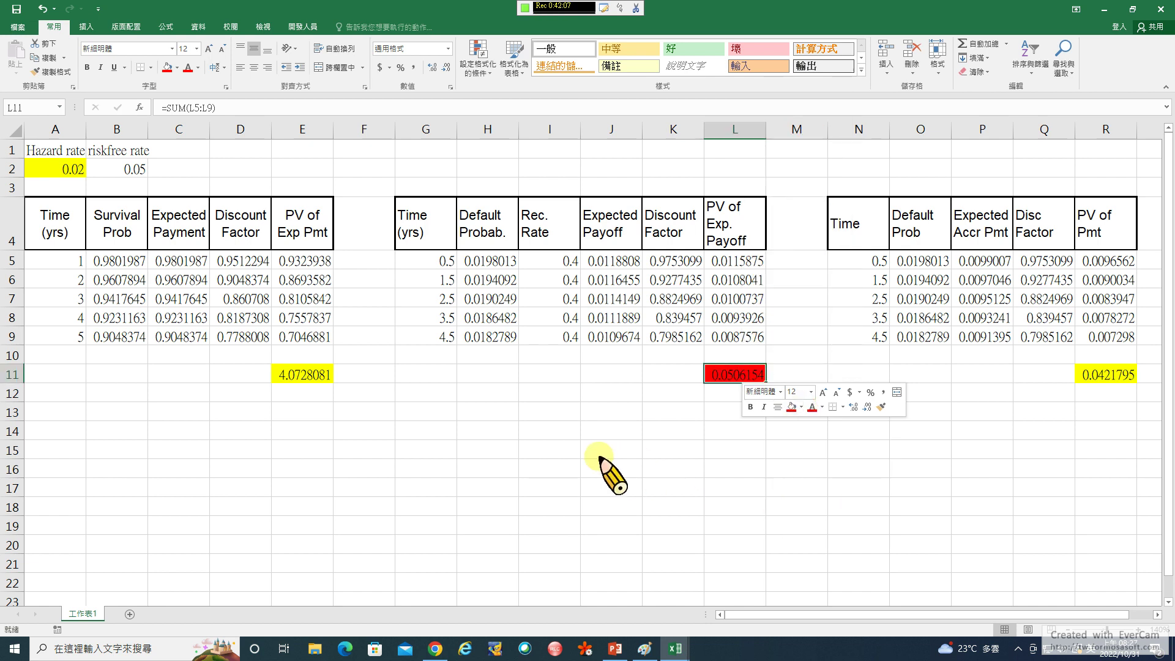
Switch to PowerPoint, compare Table 25.4 with the accrual payment results, and advance to the "Putting it all together" slide
click(614, 649)
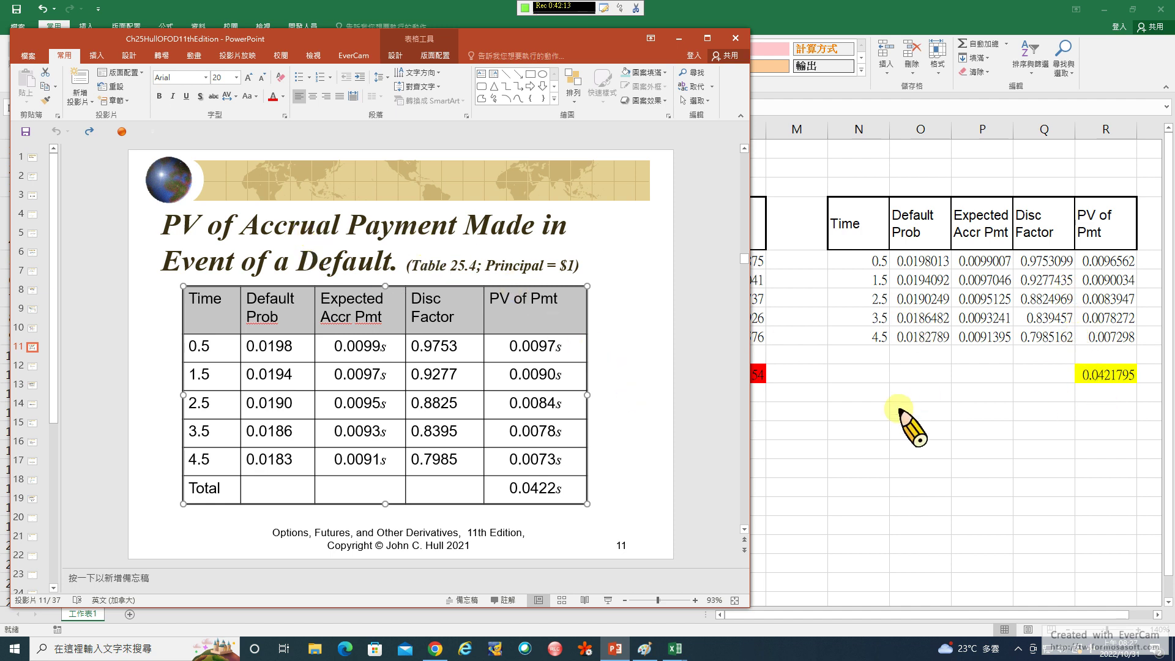
click(718, 434)
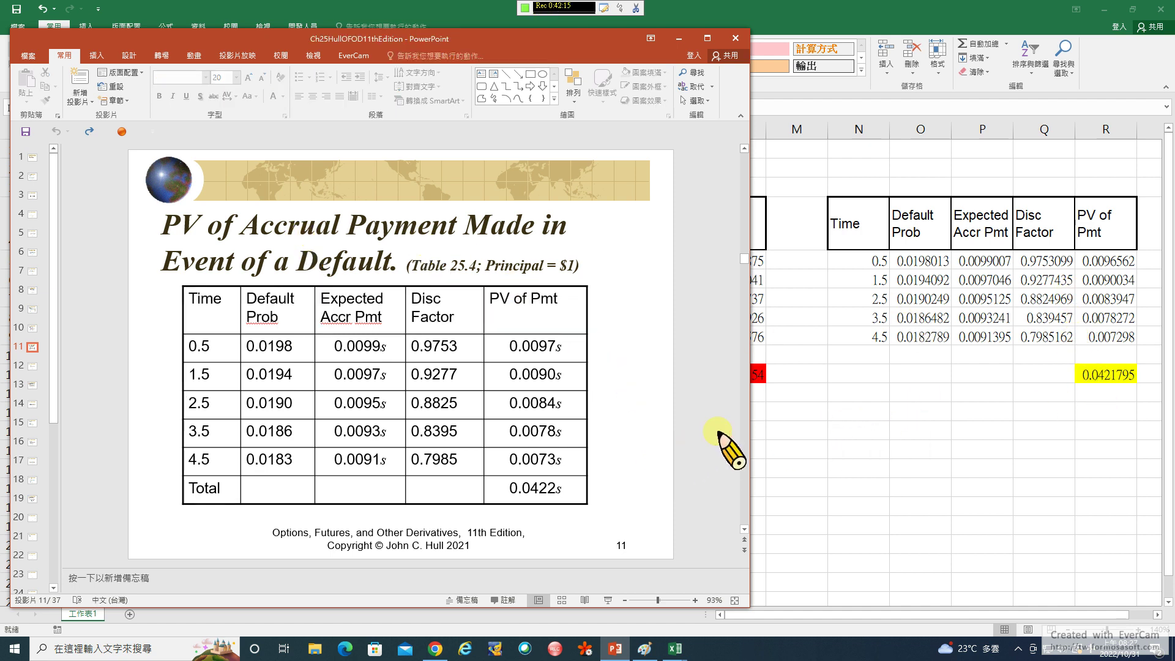
scroll(718, 435, down, 1)
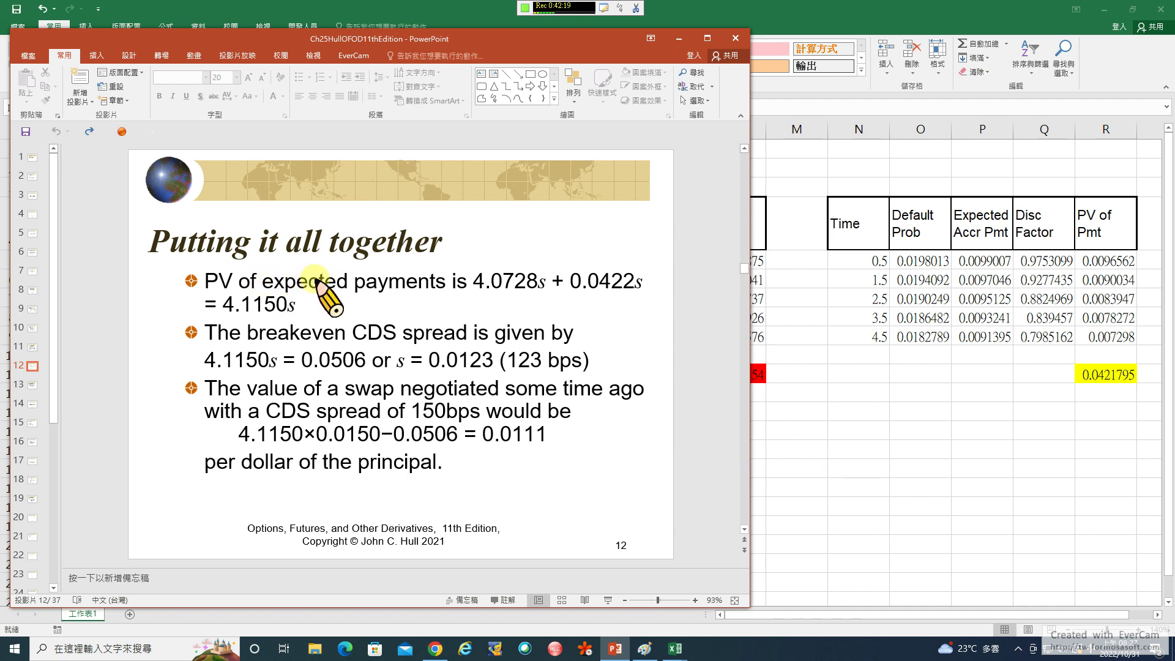
Return to Excel and review the payment totals in E11 and R11 and the payoff total in L11
click(803, 416)
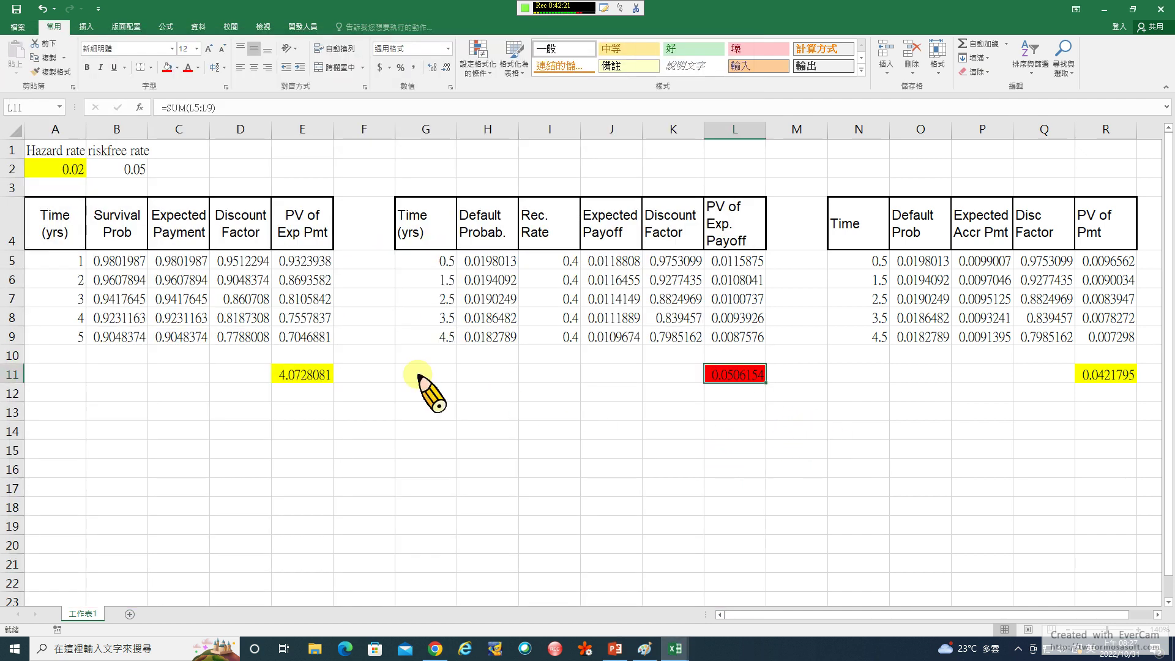
click(315, 374)
click(1101, 376)
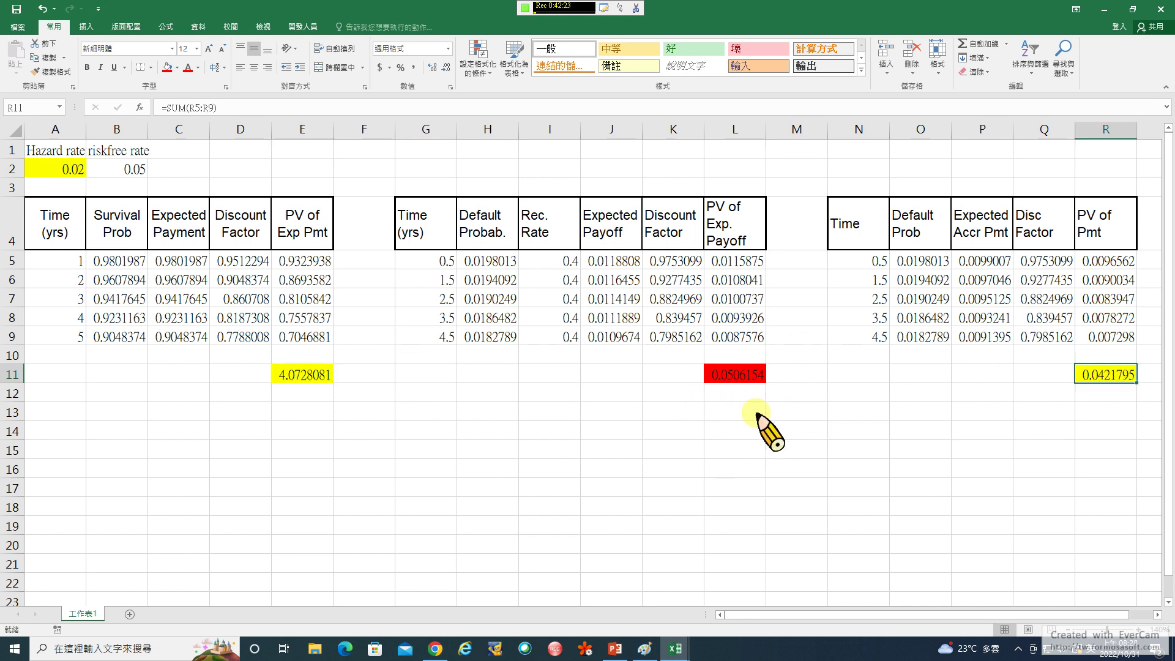
click(737, 375)
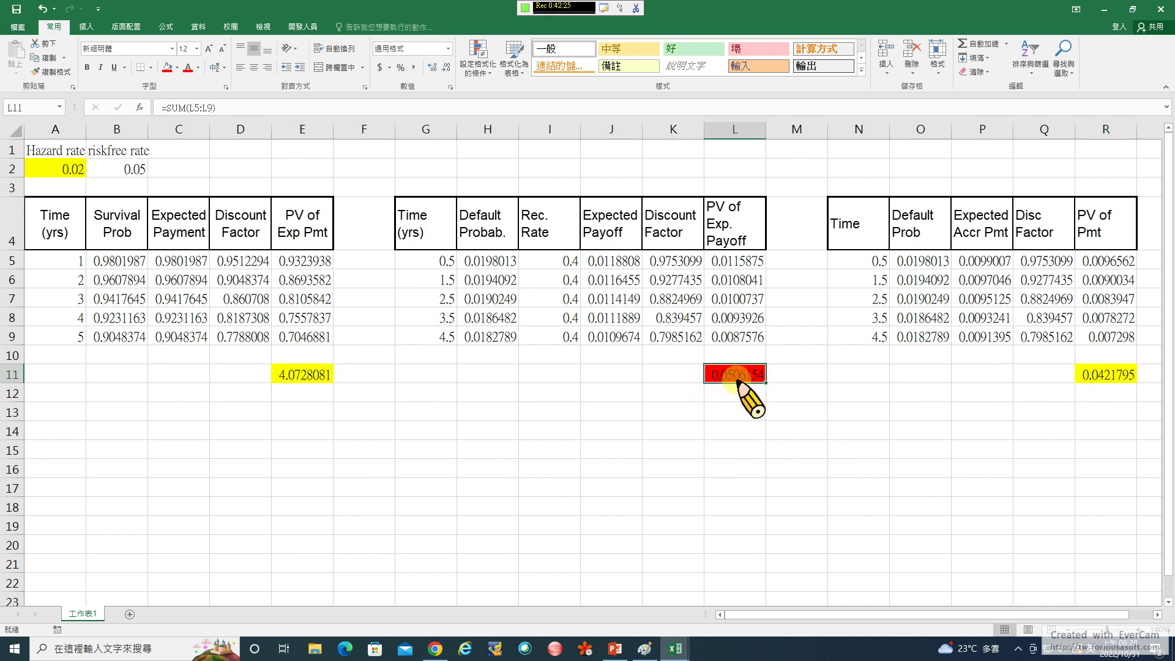
Calculate the breakeven CDS spread in L14 with the formula =L11/(E11+R11)
click(738, 433)
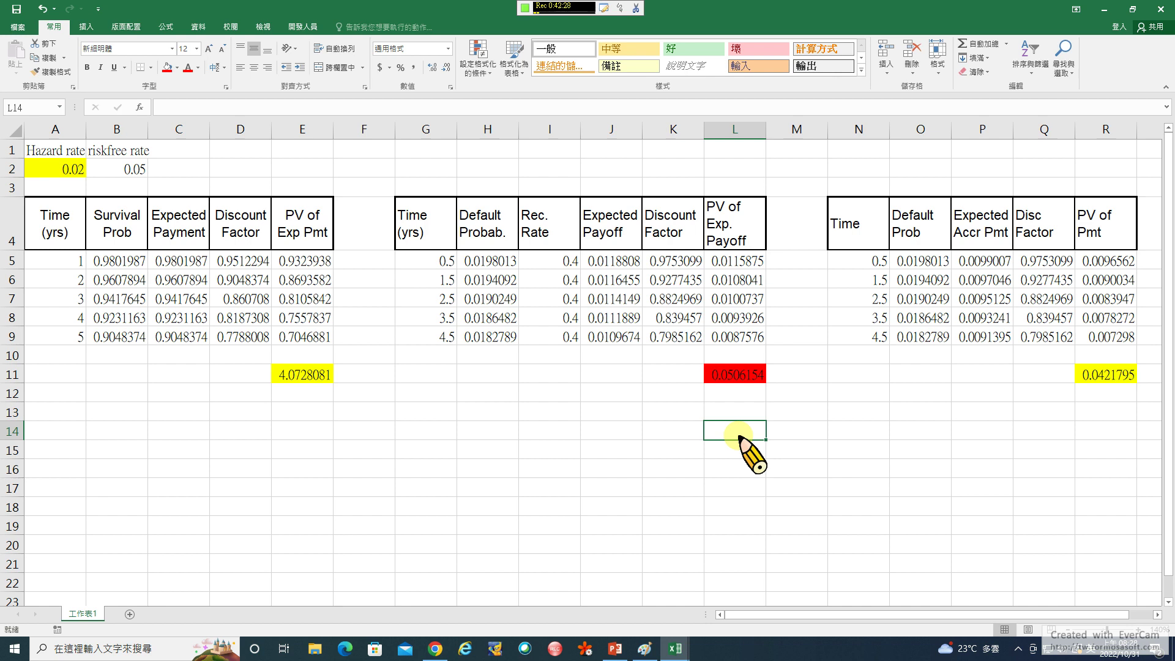
text(=L11)
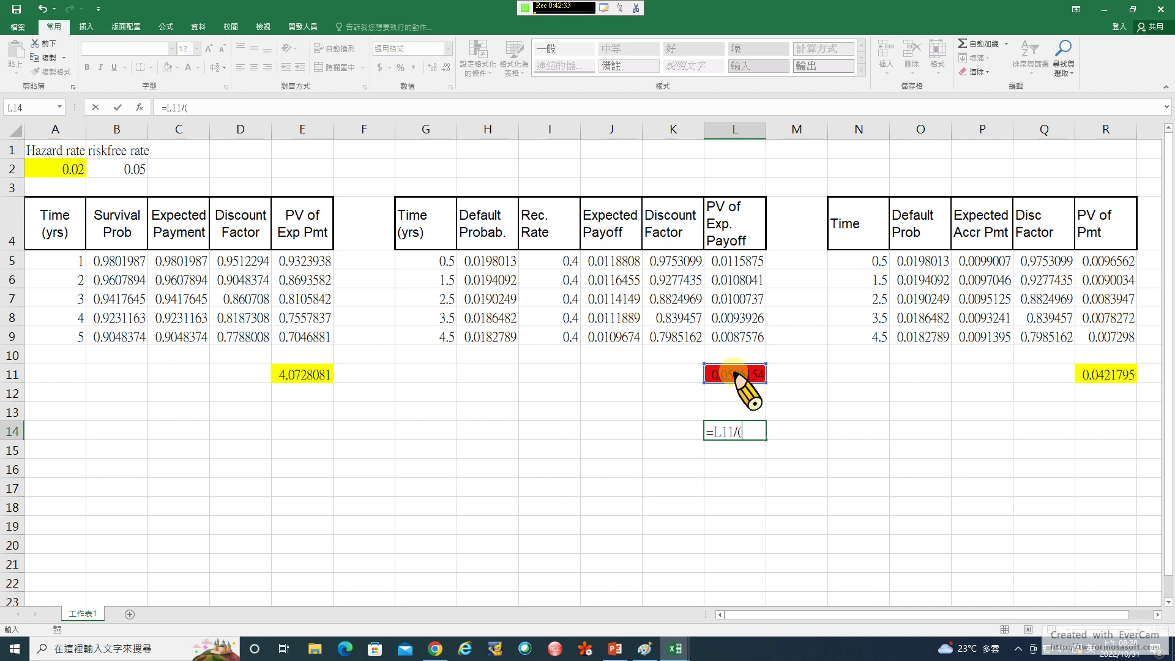
text(/()
click(298, 378)
text(+)
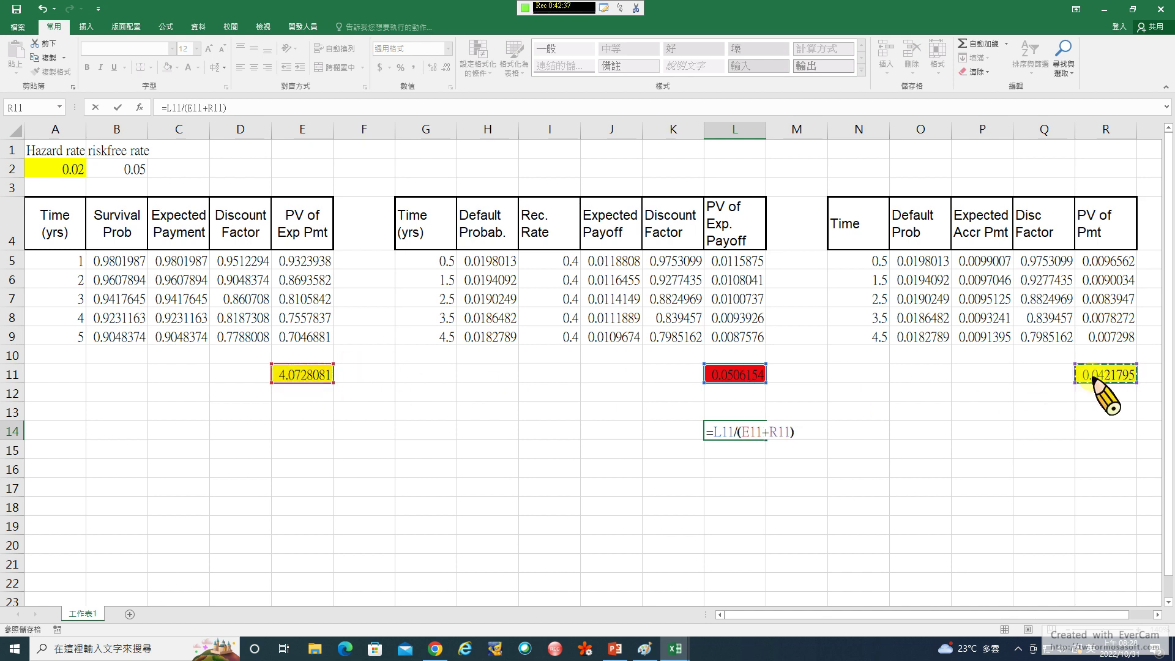
key(Return)
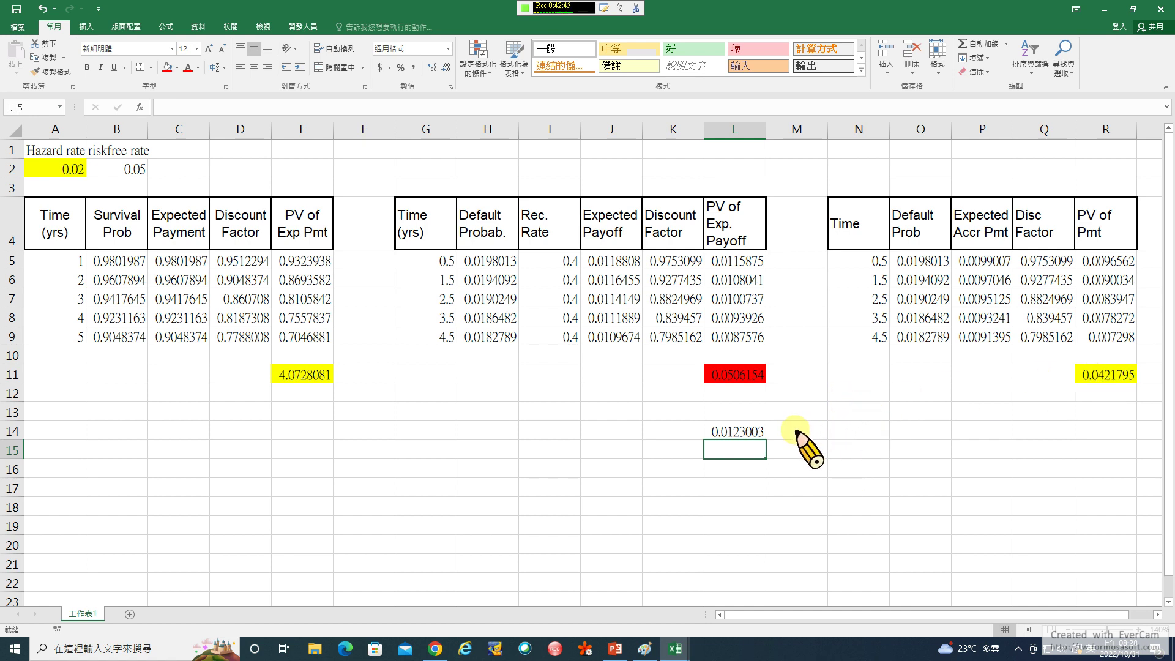
click(746, 432)
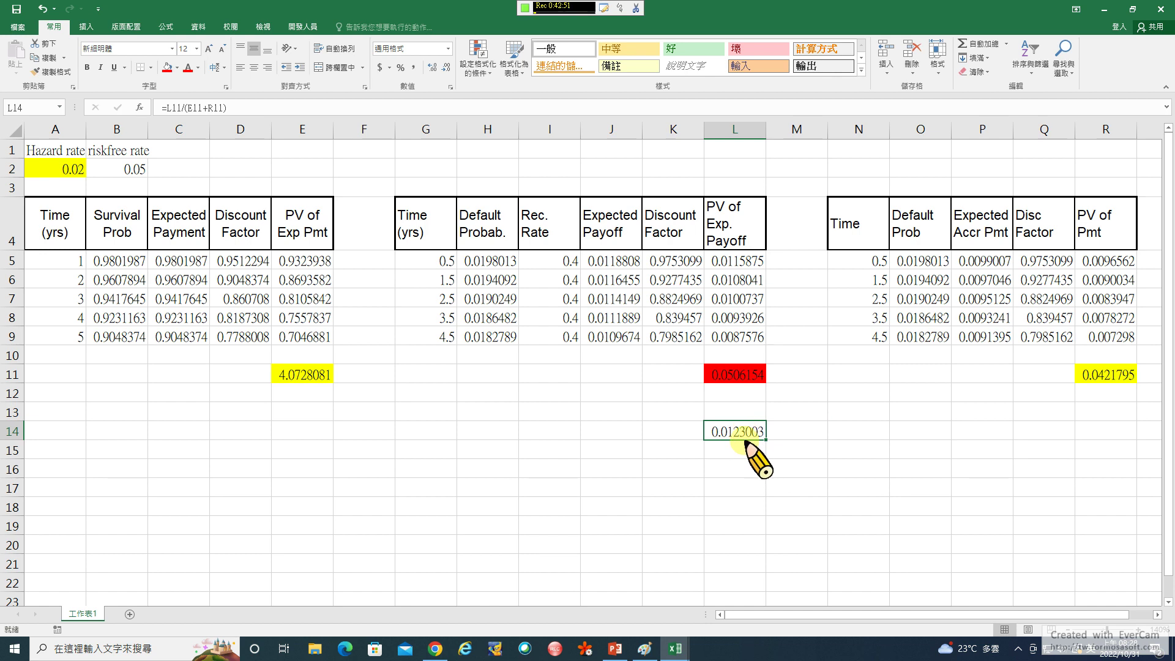
Switch to PowerPoint and compare the expected payments and breakeven spread on the "Putting it all together" slide with the worksheet totals
click(615, 652)
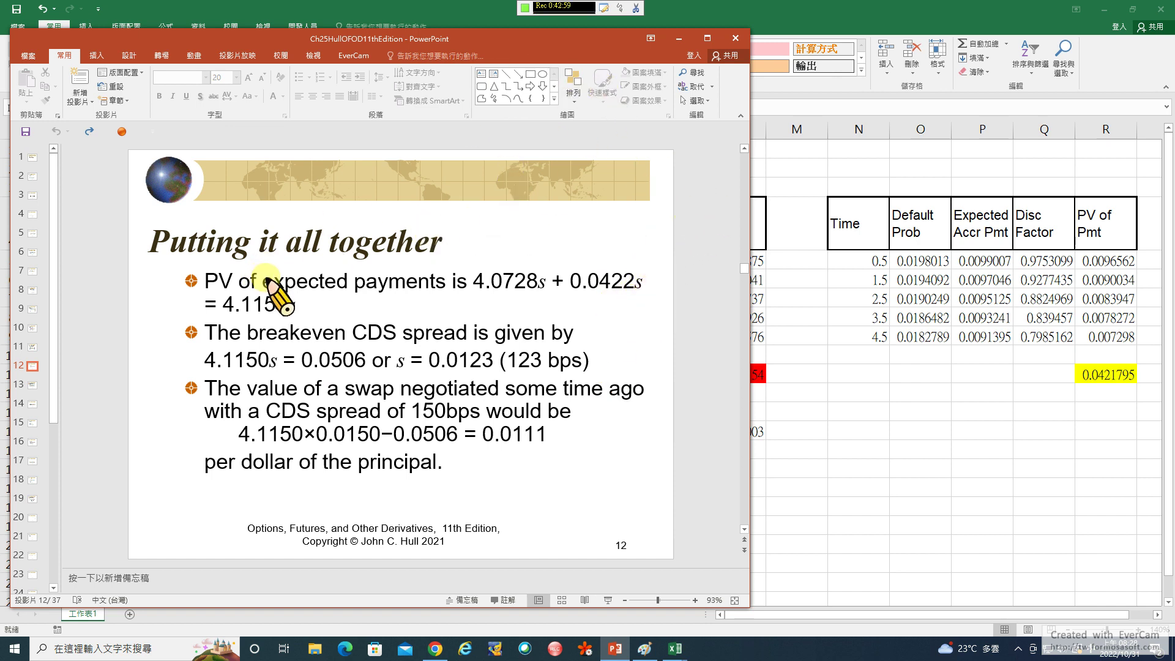
drag(262, 282, 434, 282)
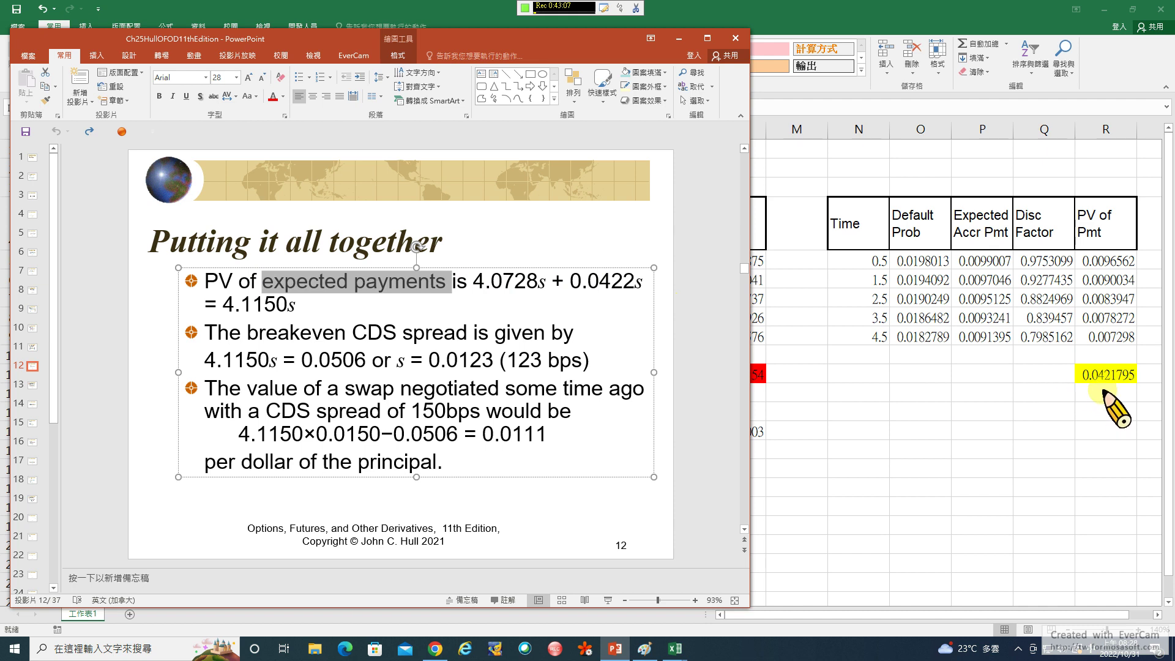
drag(474, 38, 566, 432)
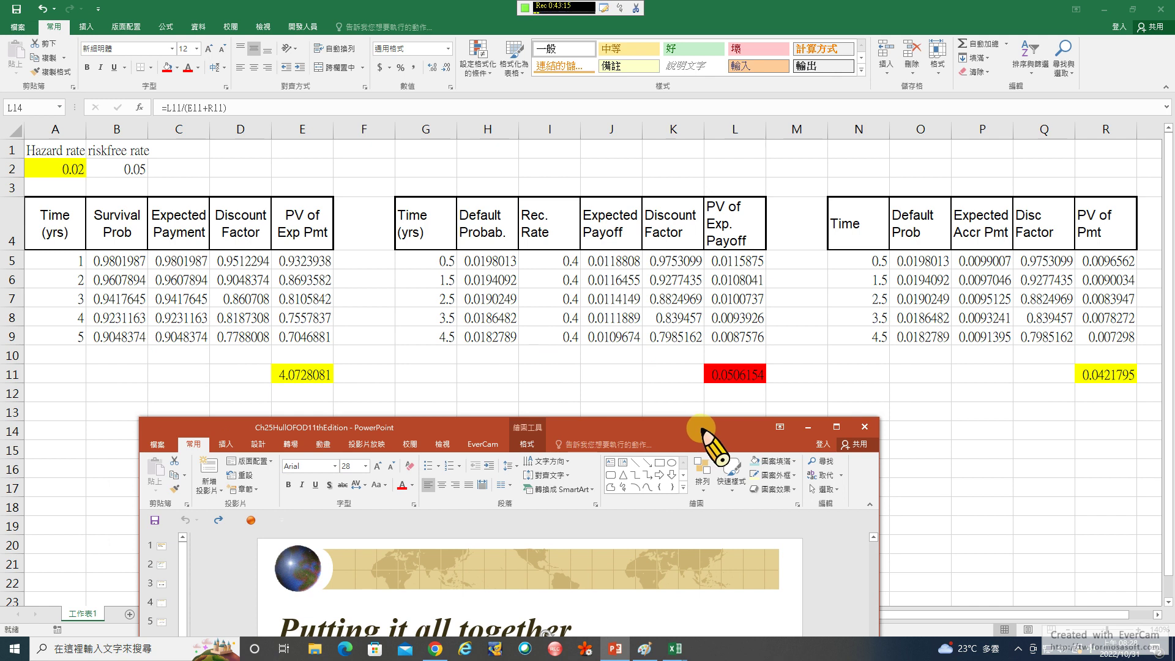
drag(699, 426, 655, 104)
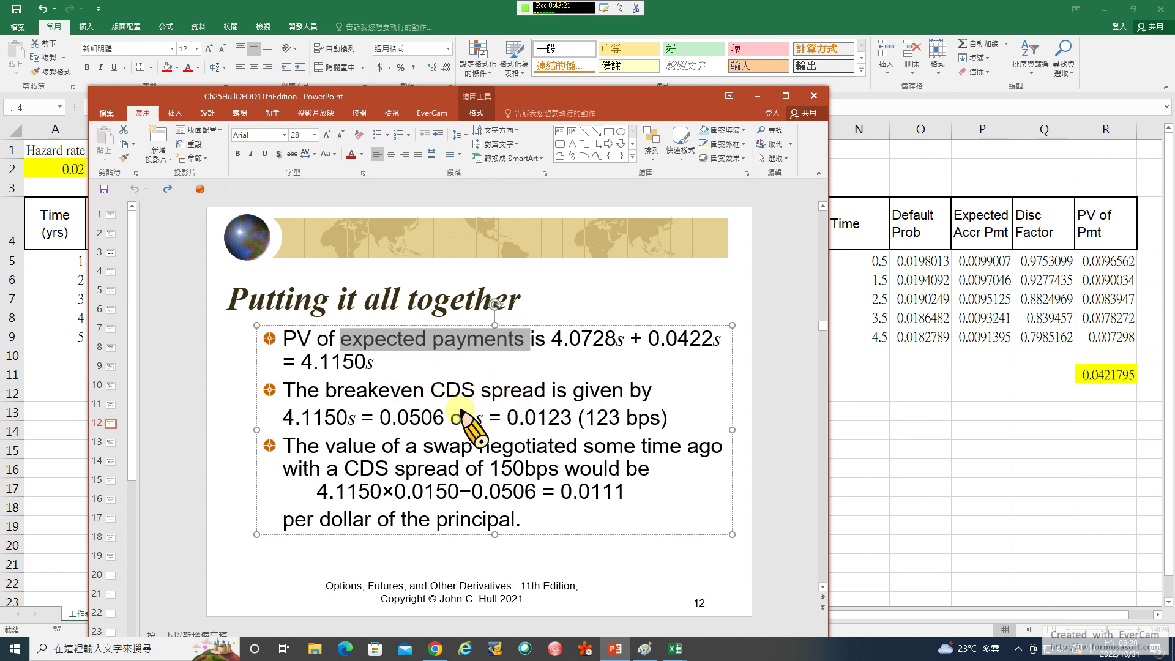
drag(286, 418, 426, 421)
drag(564, 337, 722, 340)
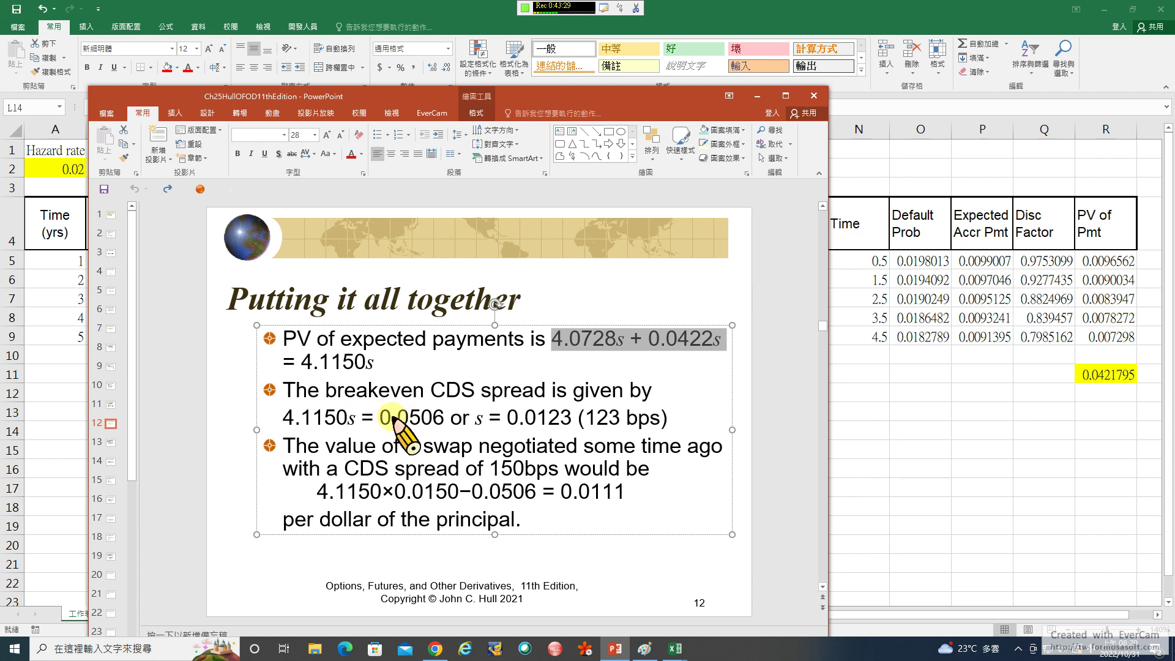
drag(619, 98, 493, 84)
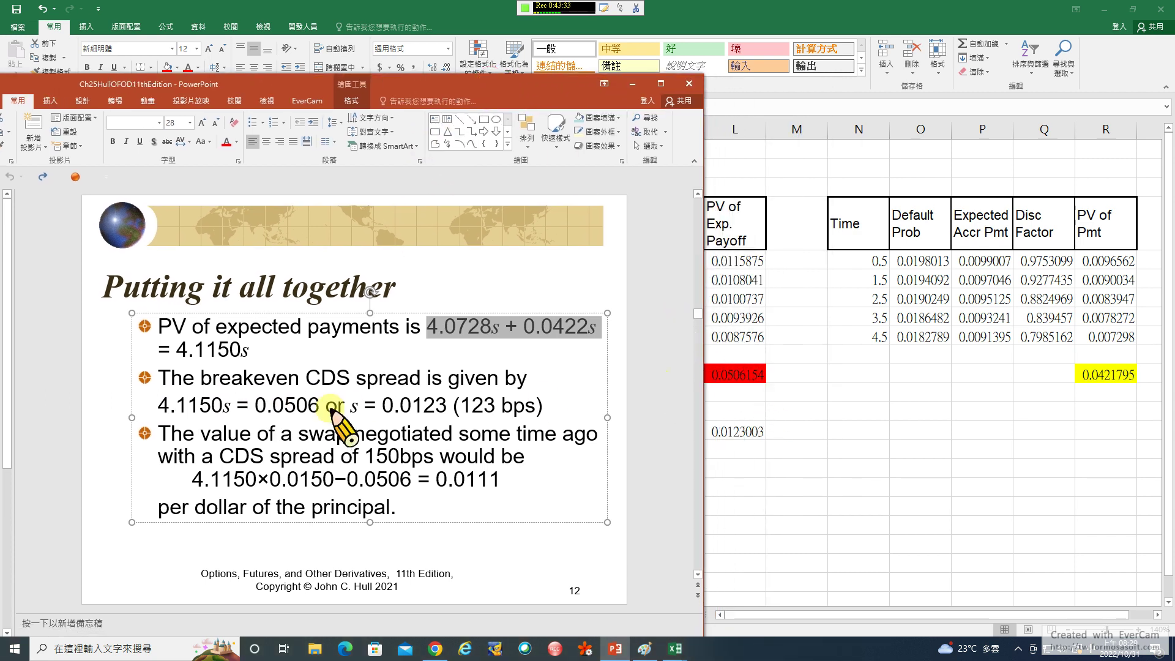
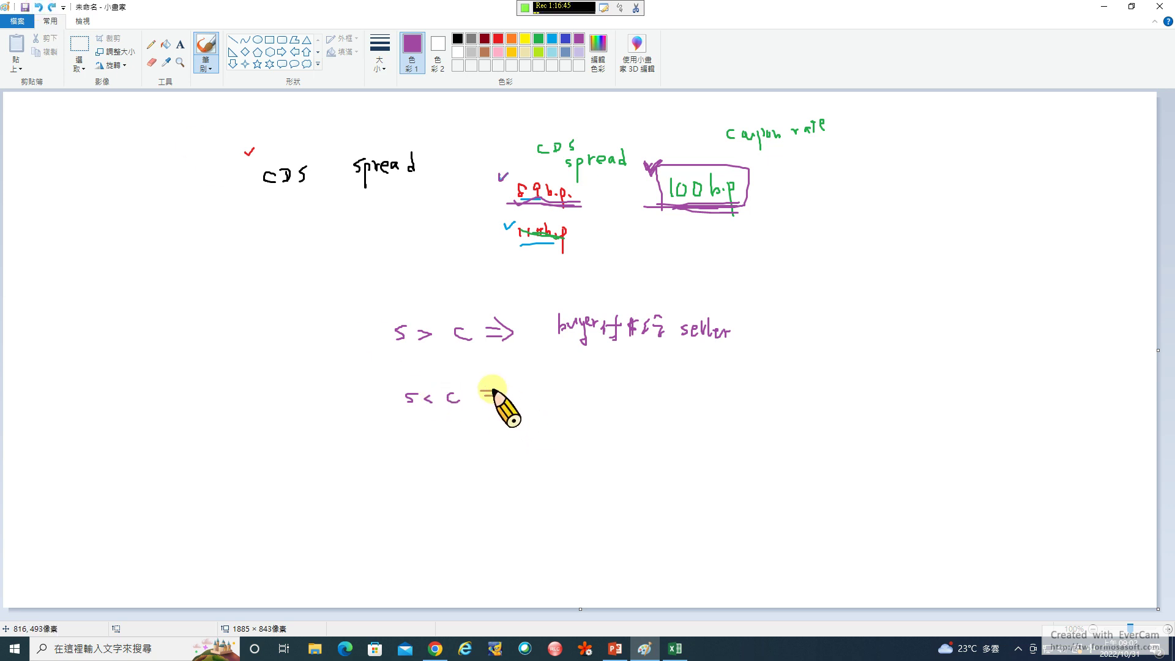
Complete the handwritten s<c line in purple with an arrow and "seller 付$給 buyer", and write 89 and 100 beneath s and c
mouse_move(492, 386)
mouse_down()
mouse_move(503, 396)
mouse_move(492, 399)
mouse_up()
mouse_move(570, 381)
mouse_down()
mouse_move(559, 394)
mouse_move(577, 398)
mouse_move(584, 385)
mouse_move(643, 398)
mouse_move(630, 412)
mouse_move(664, 388)
mouse_move(666, 404)
mouse_move(688, 390)
mouse_move(690, 407)
mouse_up()
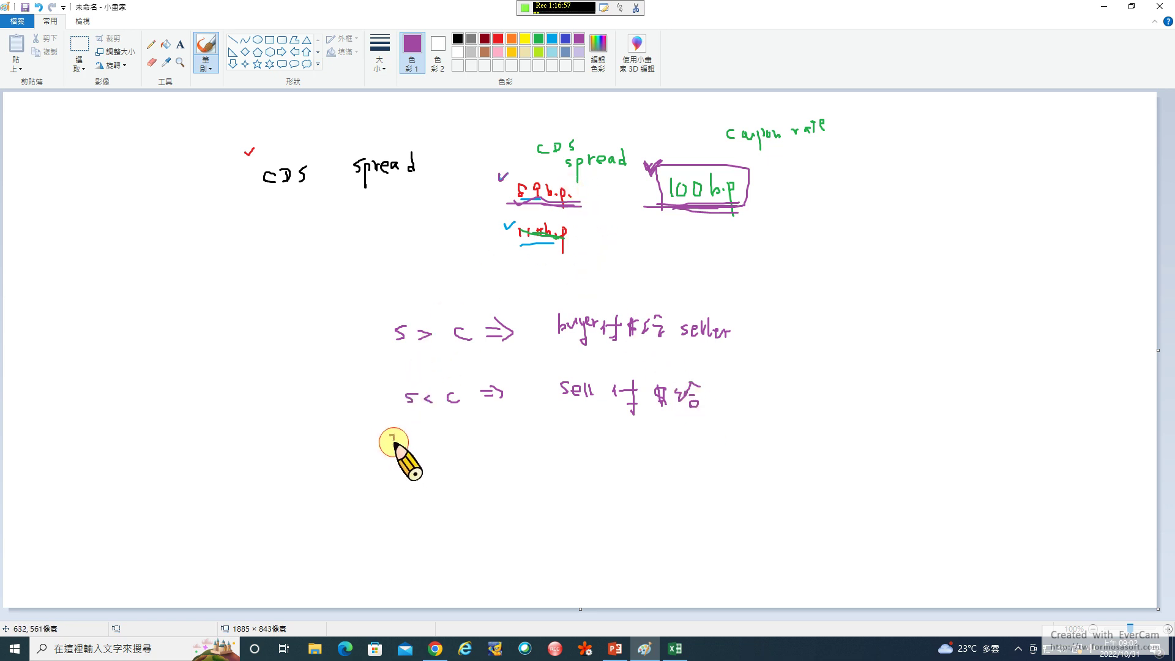
mouse_move(402, 435)
mouse_down()
mouse_move(407, 450)
mouse_move(447, 446)
mouse_move(463, 431)
mouse_up()
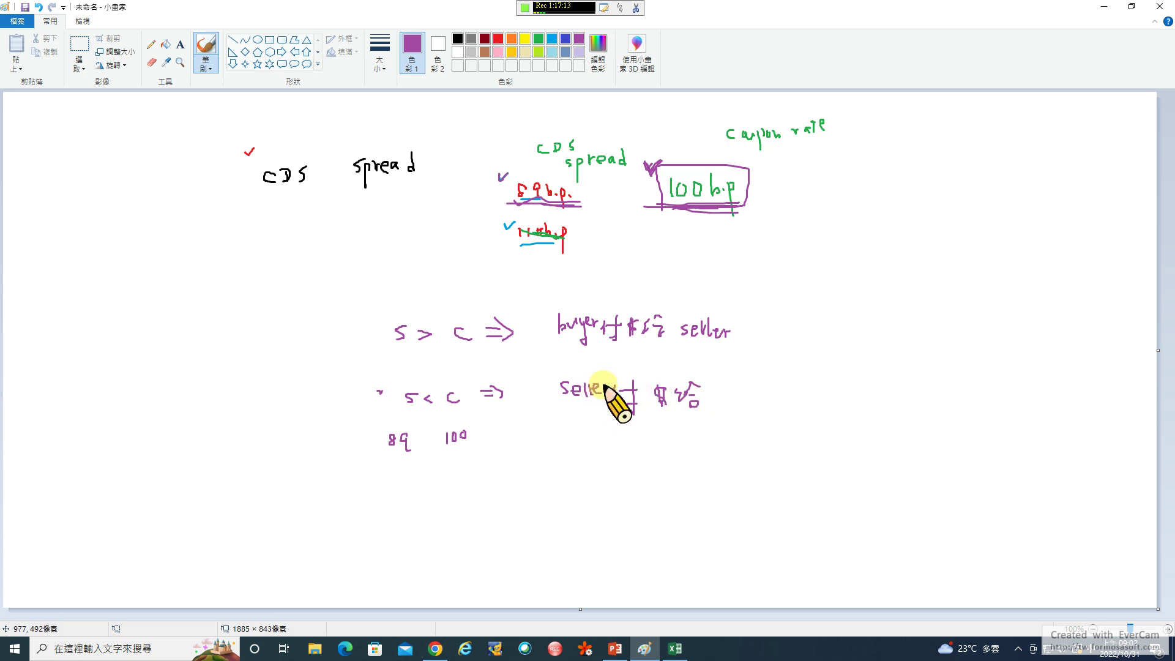
mouse_move(725, 383)
mouse_down()
mouse_move(730, 404)
mouse_move(779, 412)
mouse_up()
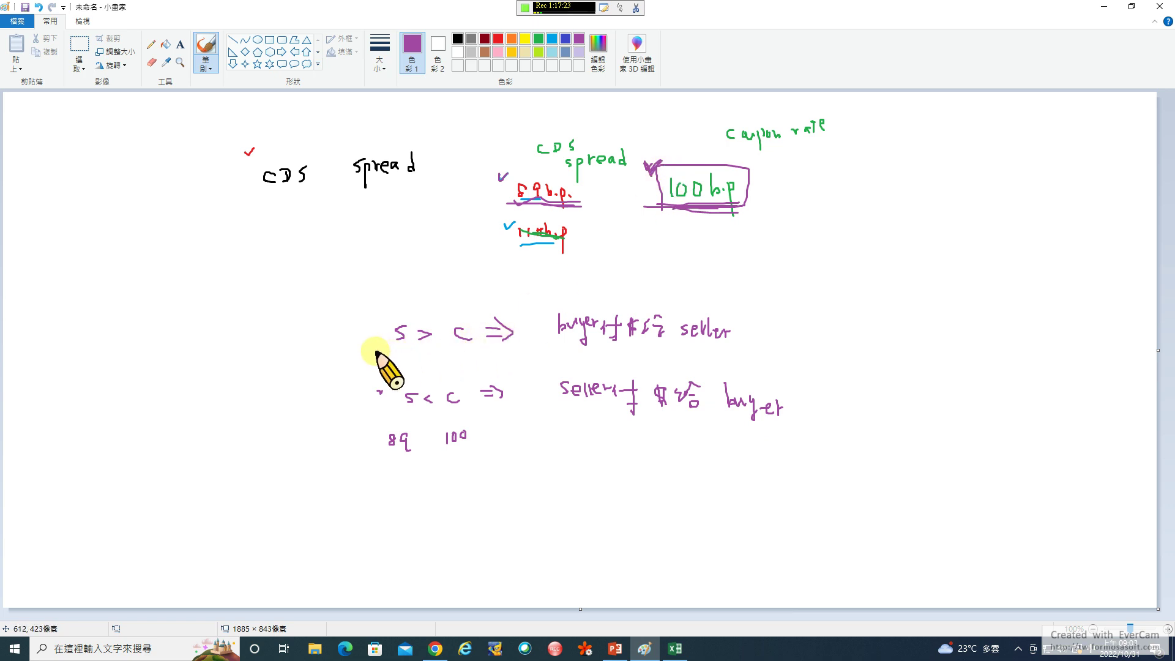
Mark up the s>c case in purple with a tick, an underlined 110 b.p. example, a re-emphasised 100 b.p. box, and underlines beneath its payment text
drag(379, 316, 390, 313)
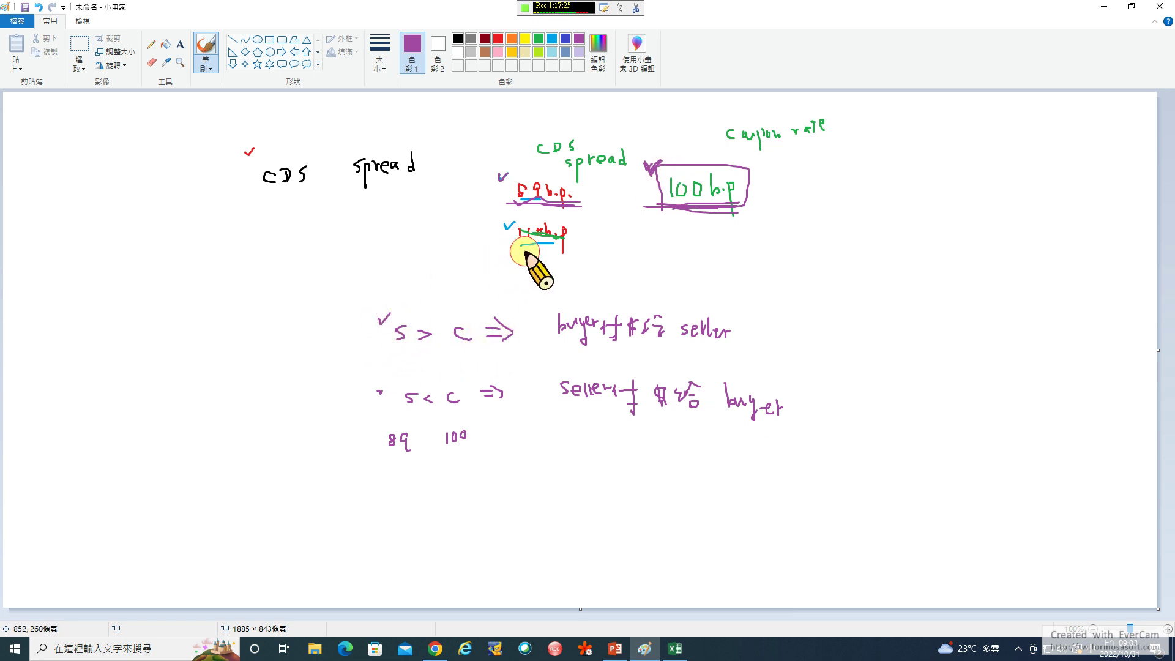
mouse_move(523, 251)
mouse_down()
mouse_move(588, 269)
mouse_move(561, 267)
mouse_up()
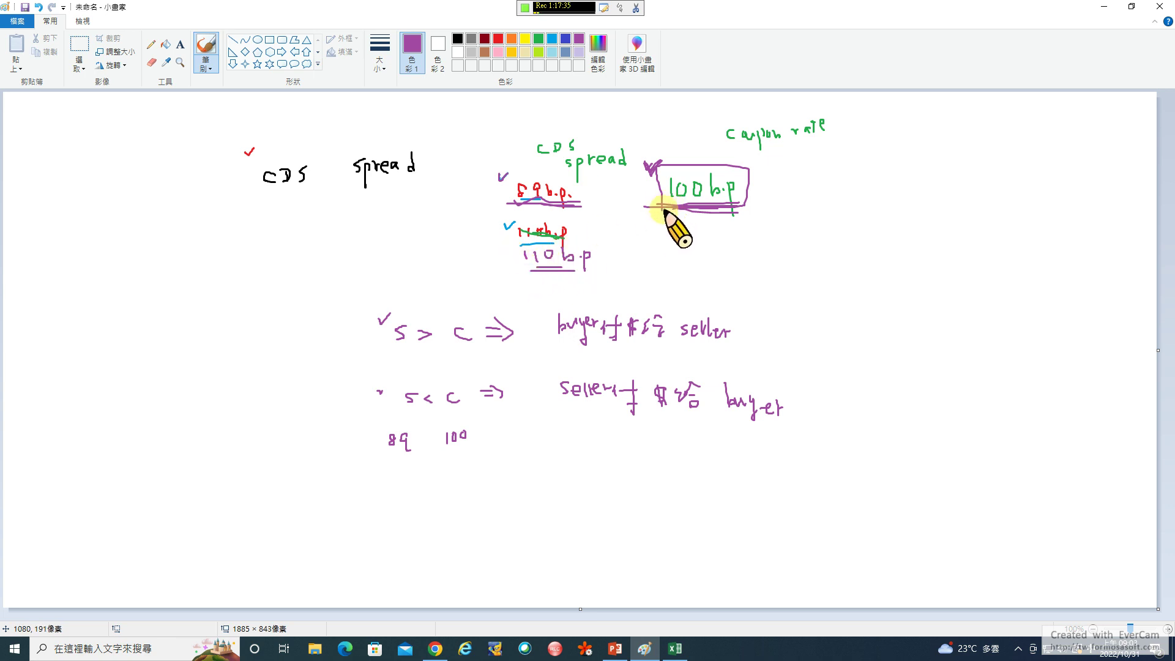
mouse_move(662, 207)
mouse_down()
mouse_move(650, 164)
mouse_move(737, 158)
mouse_move(745, 206)
mouse_move(664, 207)
mouse_up()
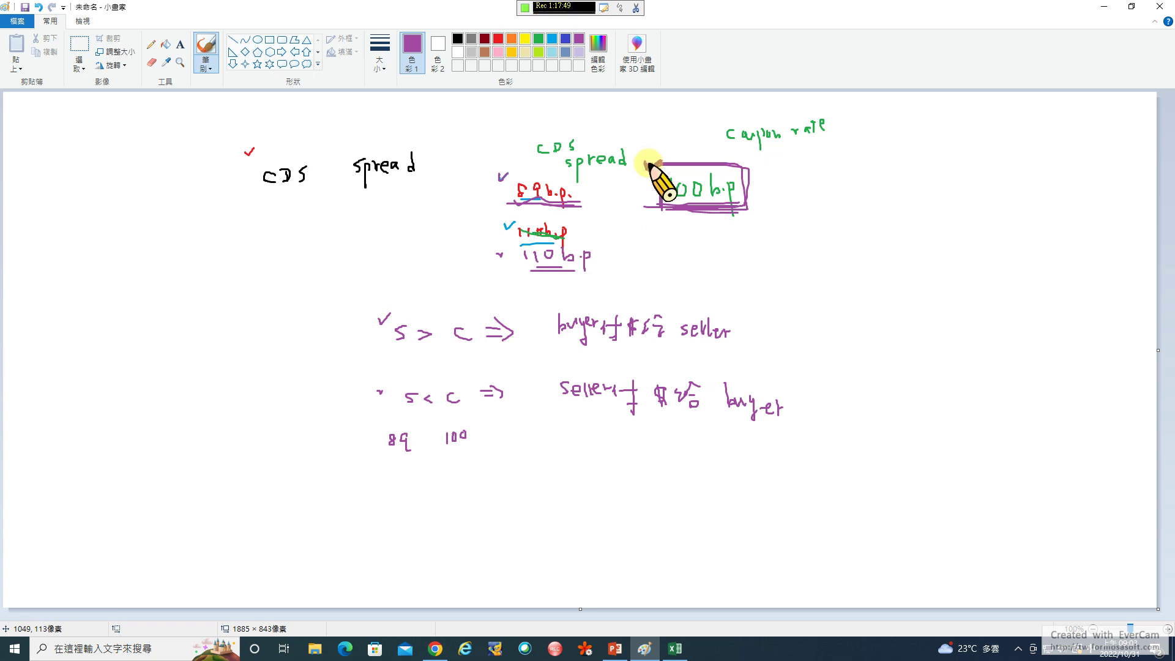
drag(649, 170, 664, 166)
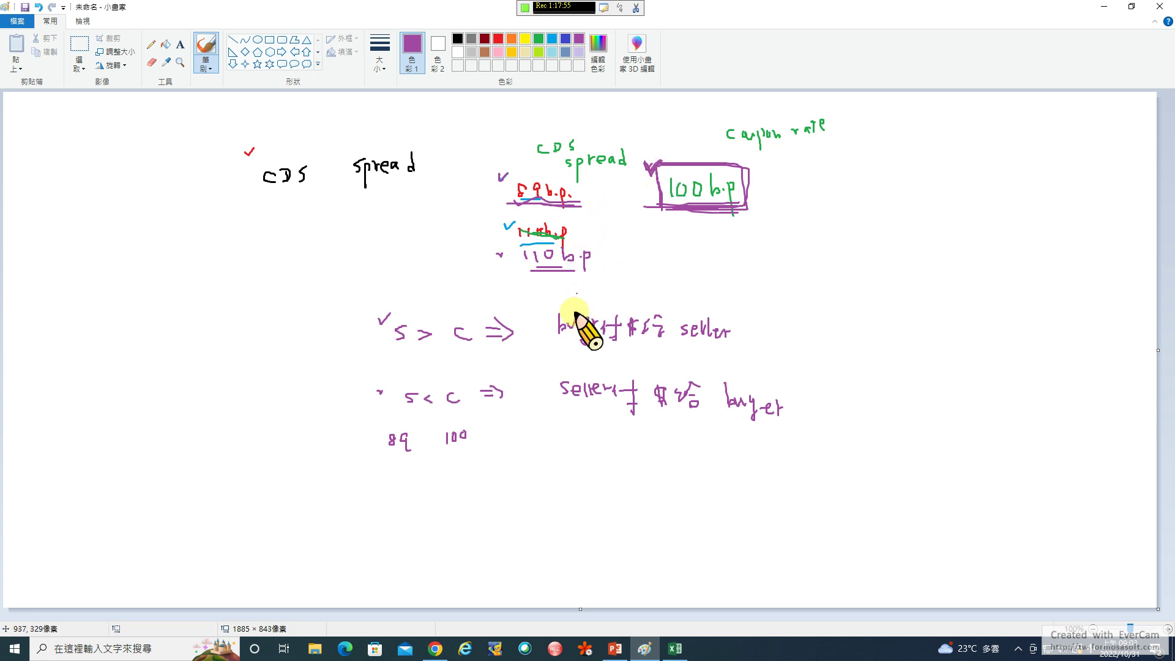
drag(559, 333, 736, 346)
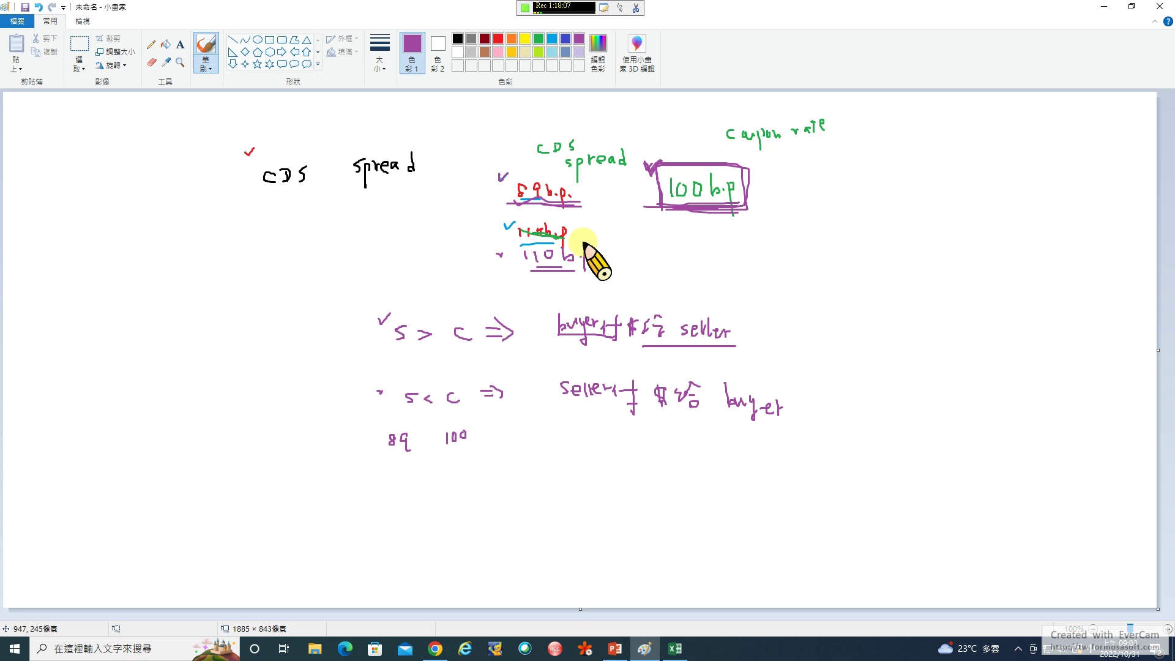
Switch to PowerPoint's "The Use of Fixed Coupons" slide and Chrome's CDS-Indices-Primer PDF to review the upfront payment formulas
click(617, 647)
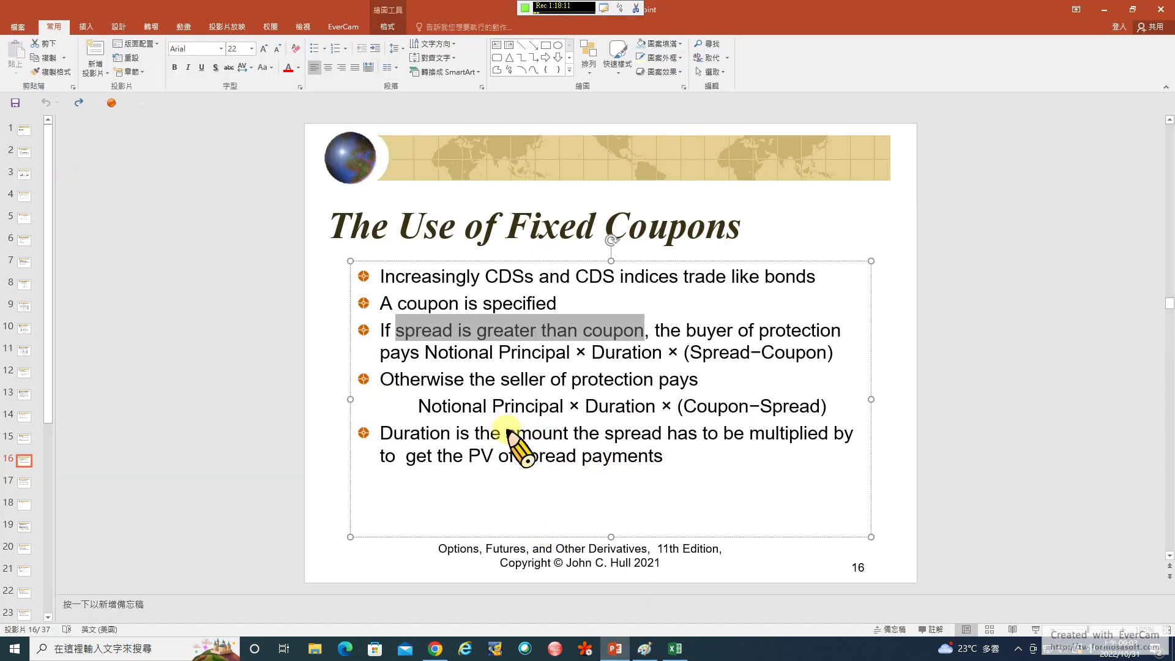
click(435, 648)
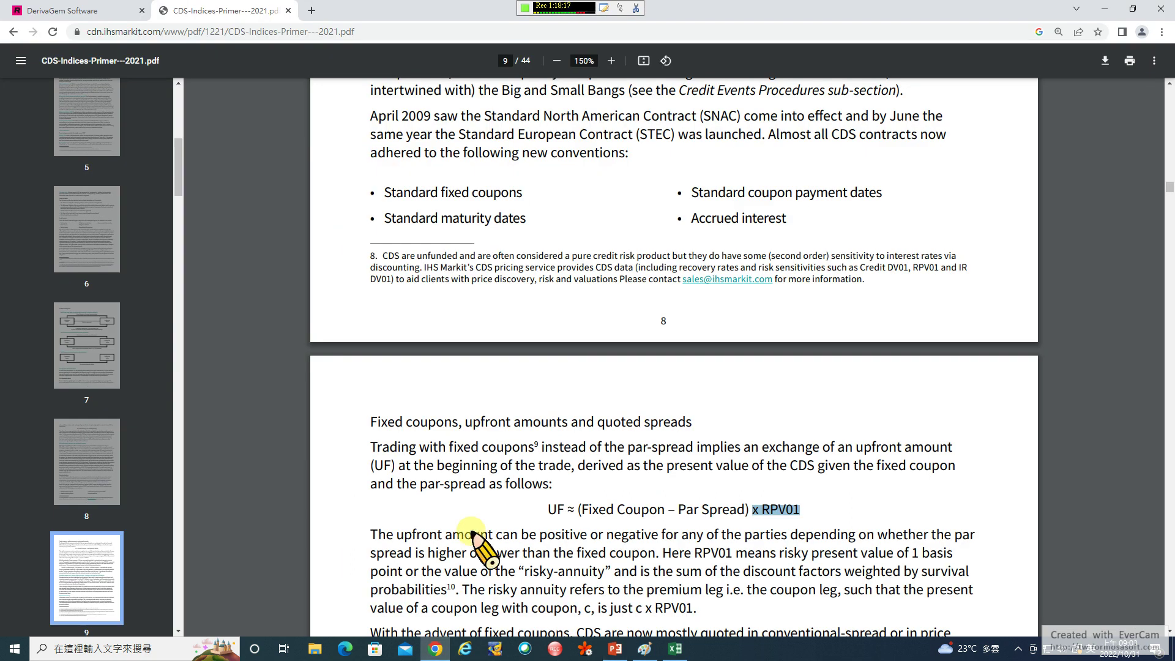
click(615, 648)
Return to Paint, write P = 100 − 100 × D × (s−c) in purple, and enclose 100 × D × (s−c) in a ticked red box
click(645, 648)
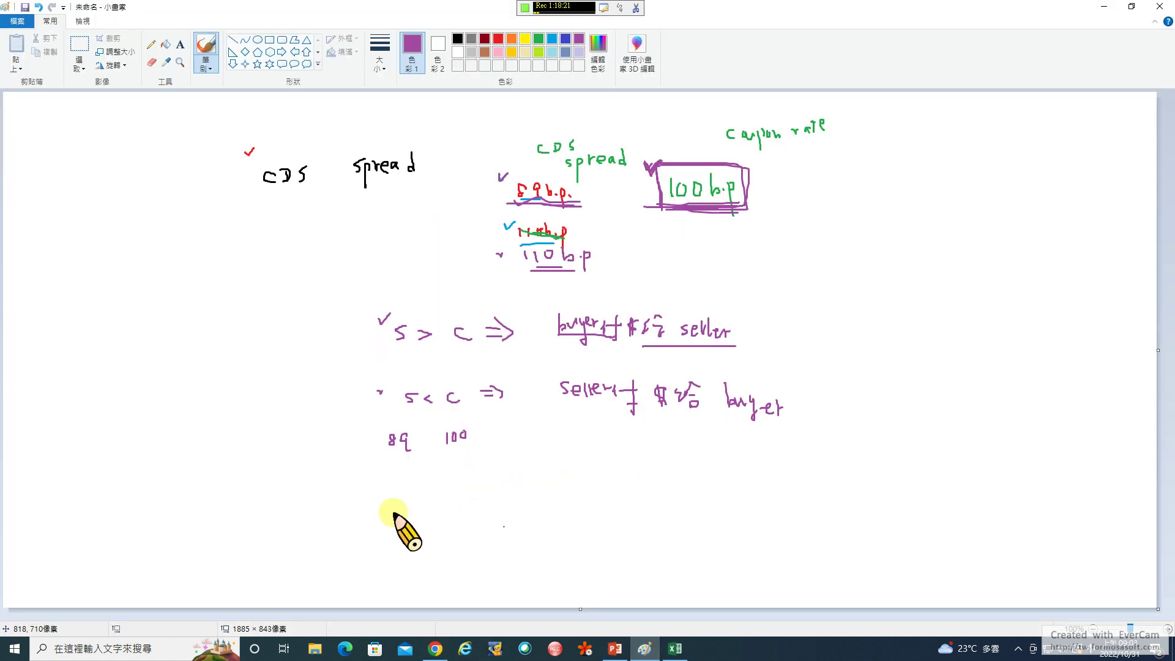
mouse_move(317, 481)
mouse_down()
mouse_move(318, 519)
mouse_move(314, 499)
mouse_move(352, 486)
mouse_move(394, 498)
mouse_move(431, 483)
mouse_move(487, 497)
mouse_move(501, 479)
mouse_move(572, 505)
mouse_move(655, 493)
mouse_move(676, 505)
mouse_up()
click(498, 38)
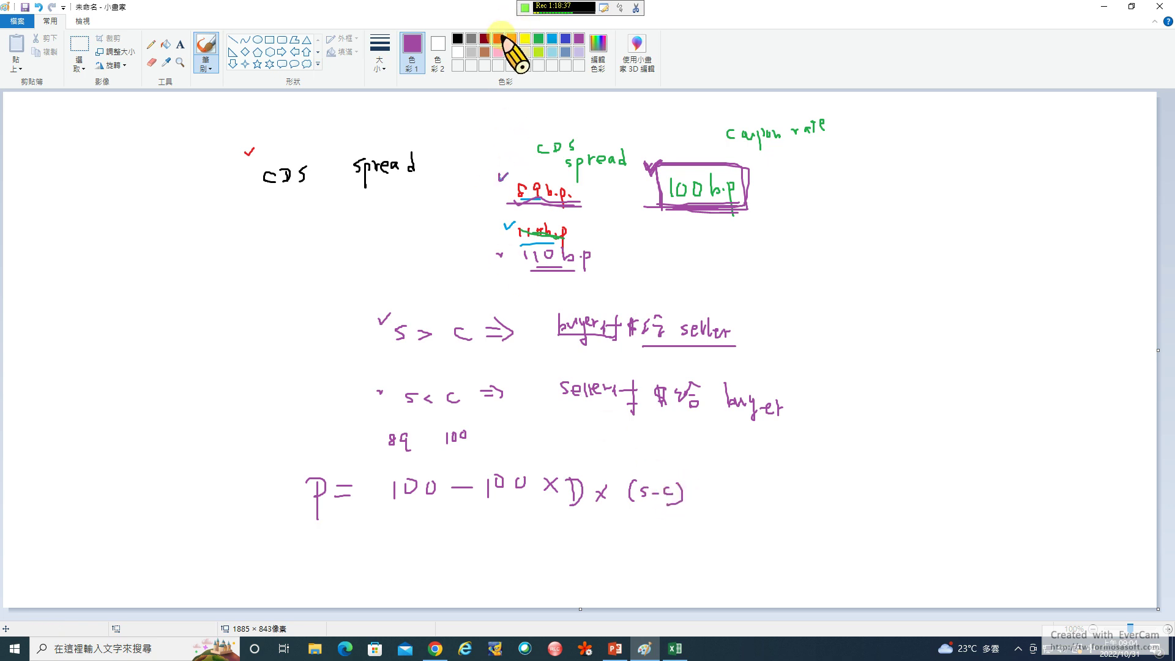
mouse_move(480, 516)
mouse_down()
mouse_move(481, 472)
mouse_move(598, 456)
mouse_move(686, 466)
mouse_move(694, 499)
mouse_move(526, 517)
mouse_move(481, 509)
mouse_up()
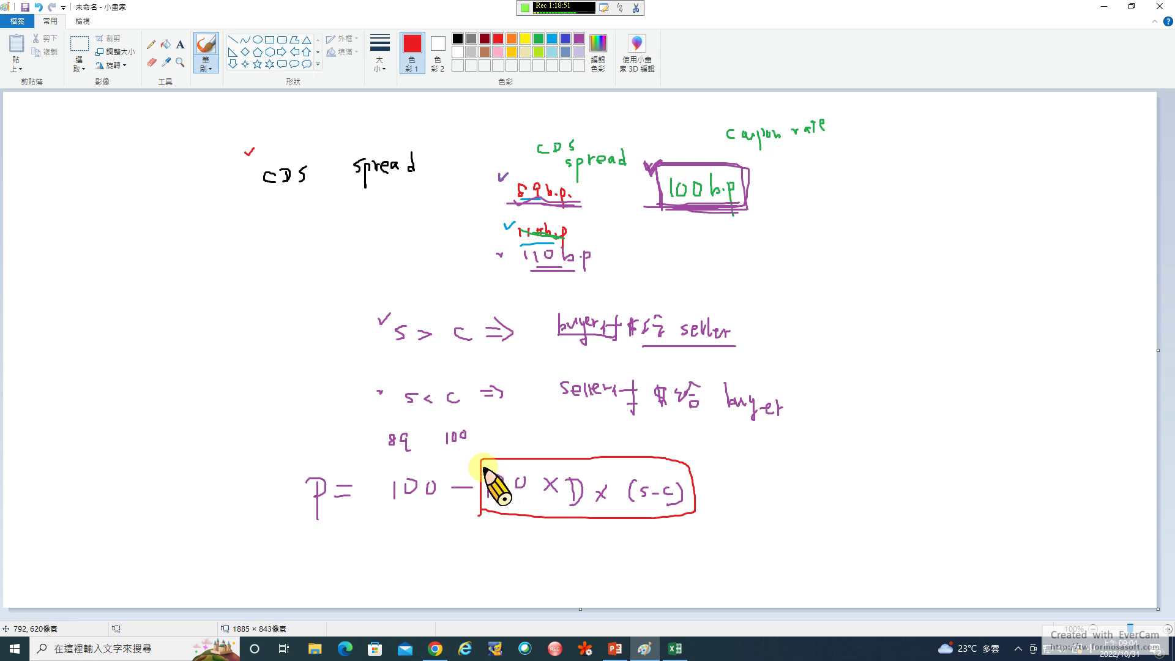
drag(478, 456, 492, 446)
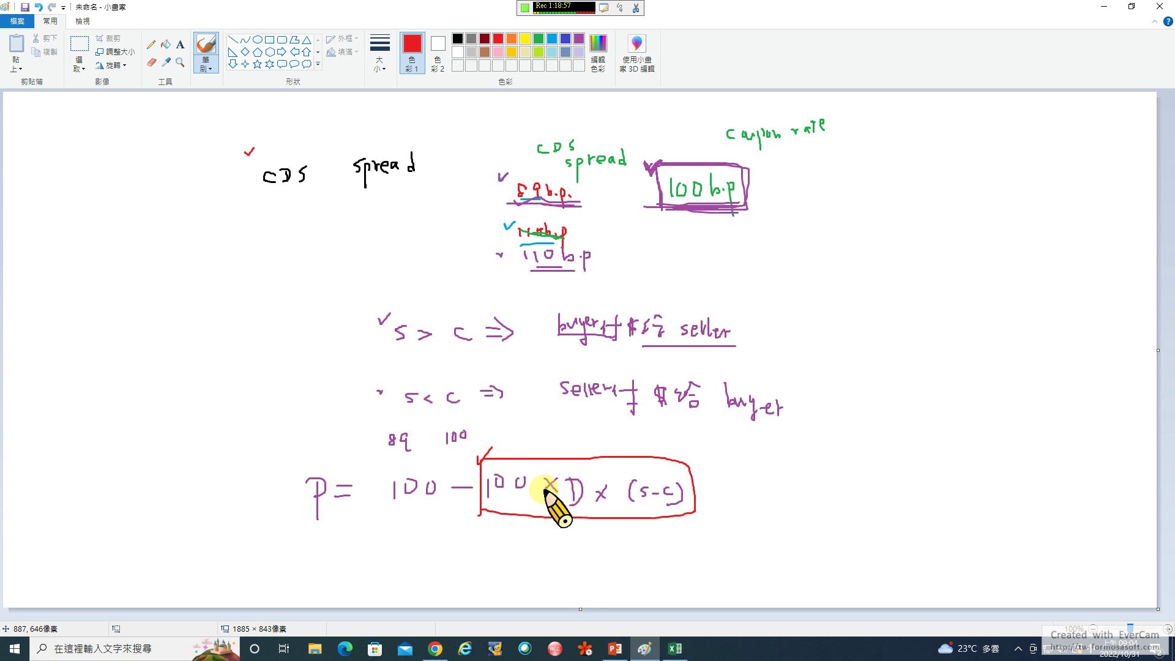
click(305, 495)
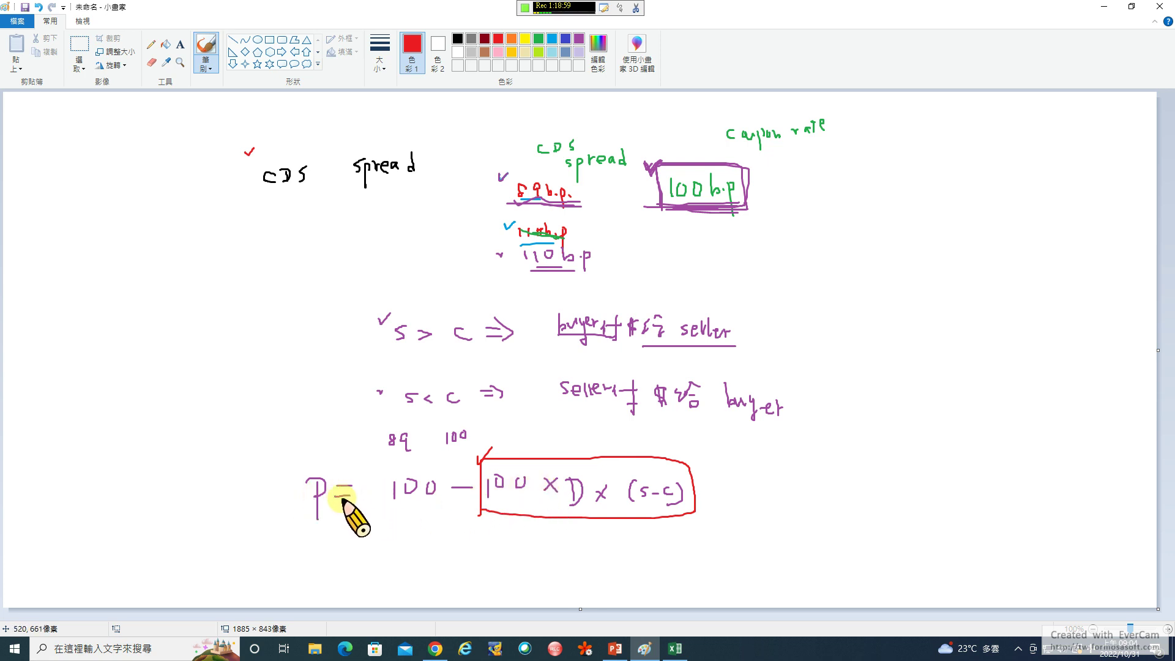
click(529, 453)
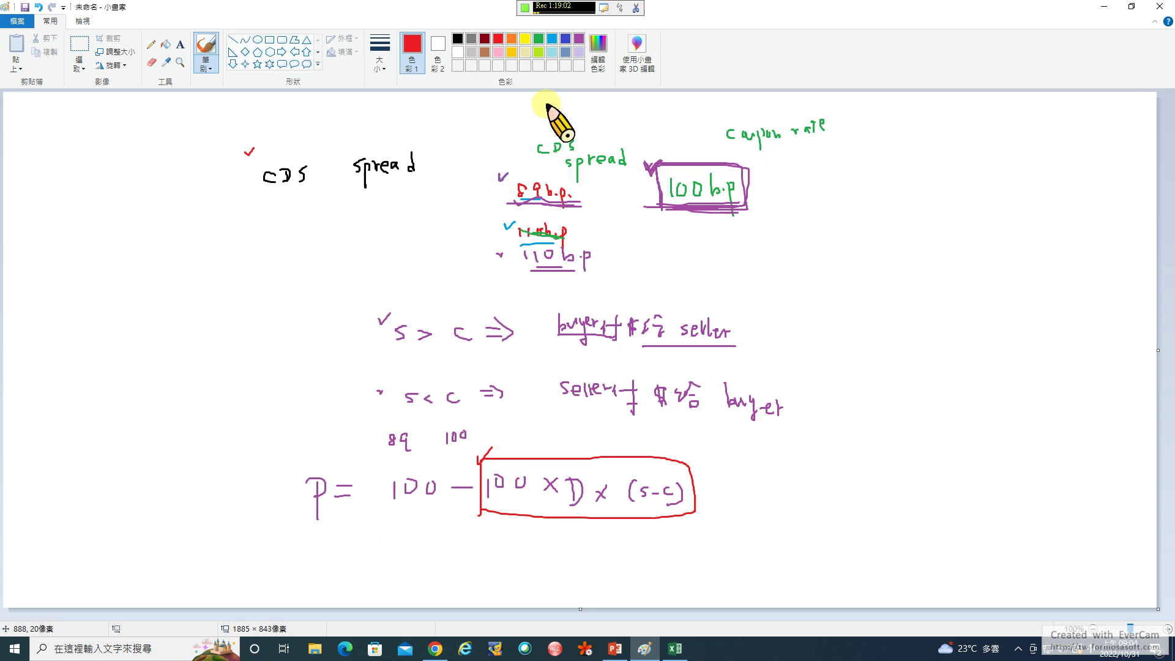
In green, draw an arrow after the s>c line's "seller", and mark the formula's P with a tick, a box and underlines
click(539, 38)
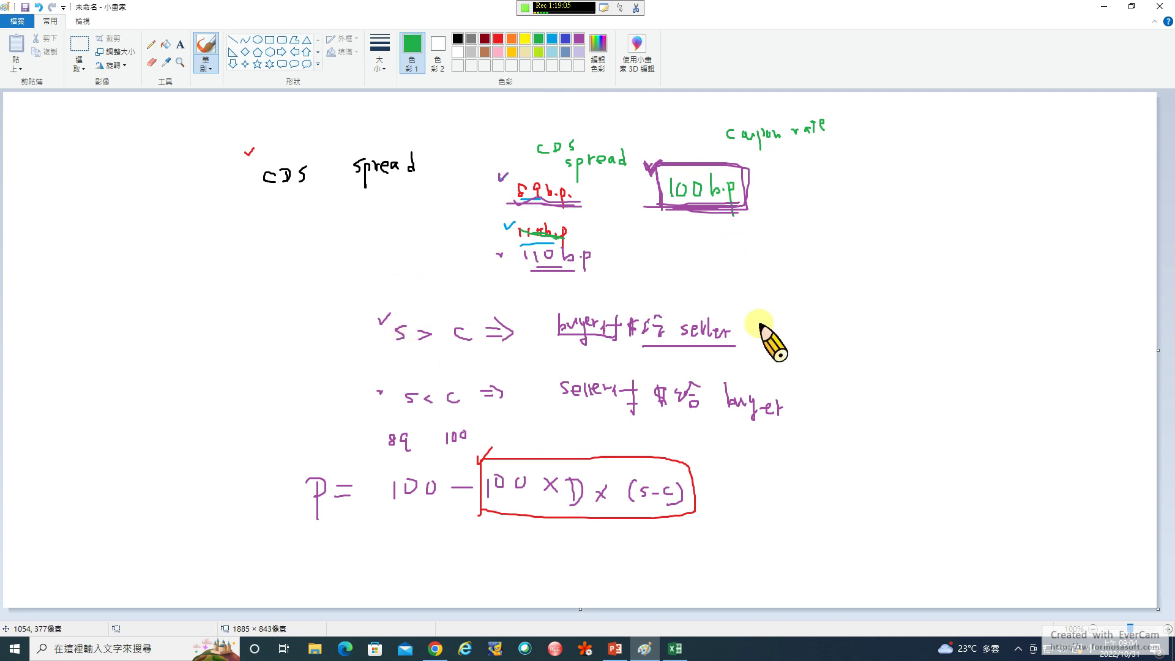
drag(779, 327, 768, 332)
drag(271, 459, 292, 447)
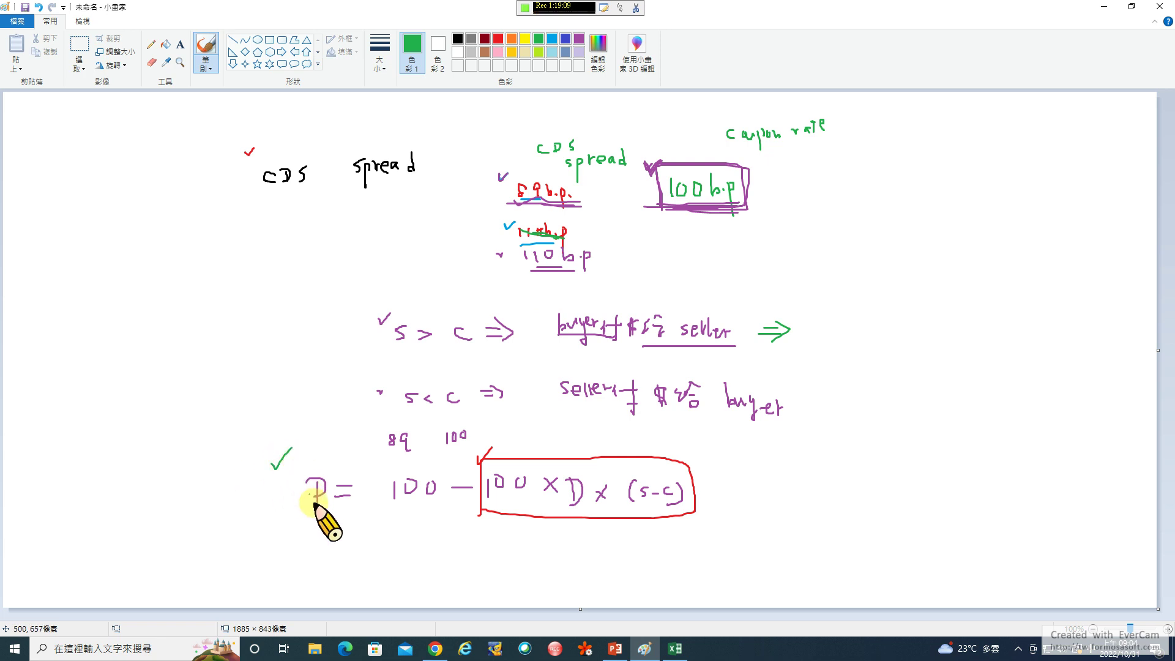
drag(308, 521, 320, 521)
mouse_move(311, 528)
mouse_down()
mouse_move(323, 530)
mouse_move(320, 454)
mouse_move(325, 525)
mouse_up()
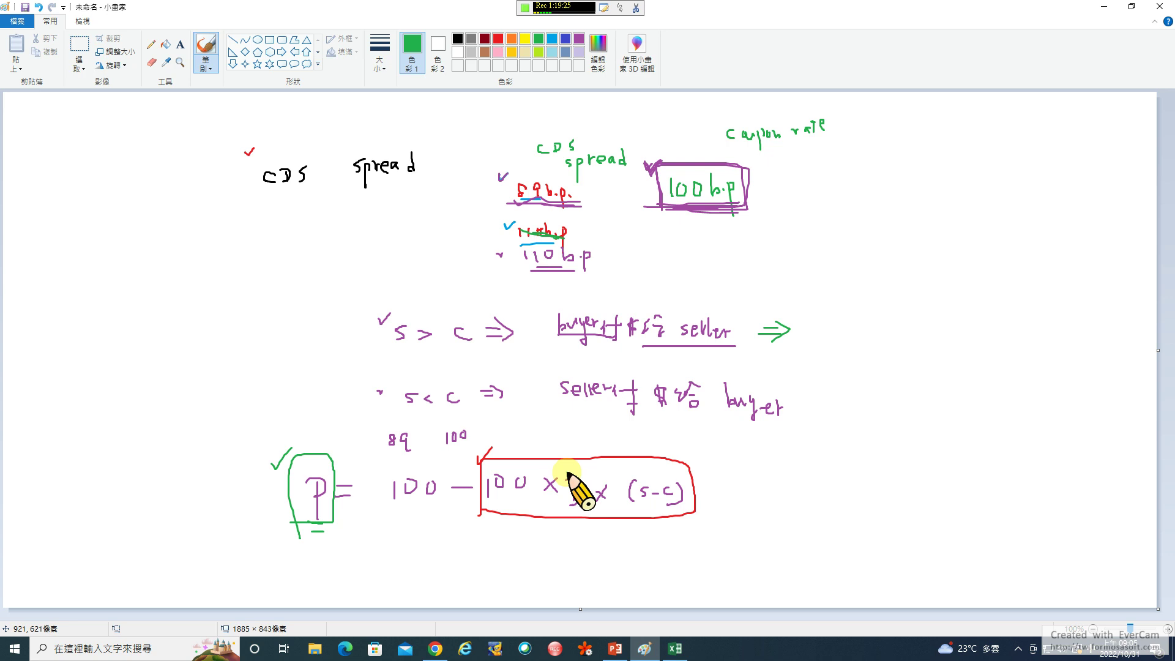
Write a double-underlined "P<100" after the green arrow and the word "buyer" above it, both in green
mouse_move(823, 349)
mouse_down()
mouse_move(823, 321)
mouse_move(894, 329)
mouse_up()
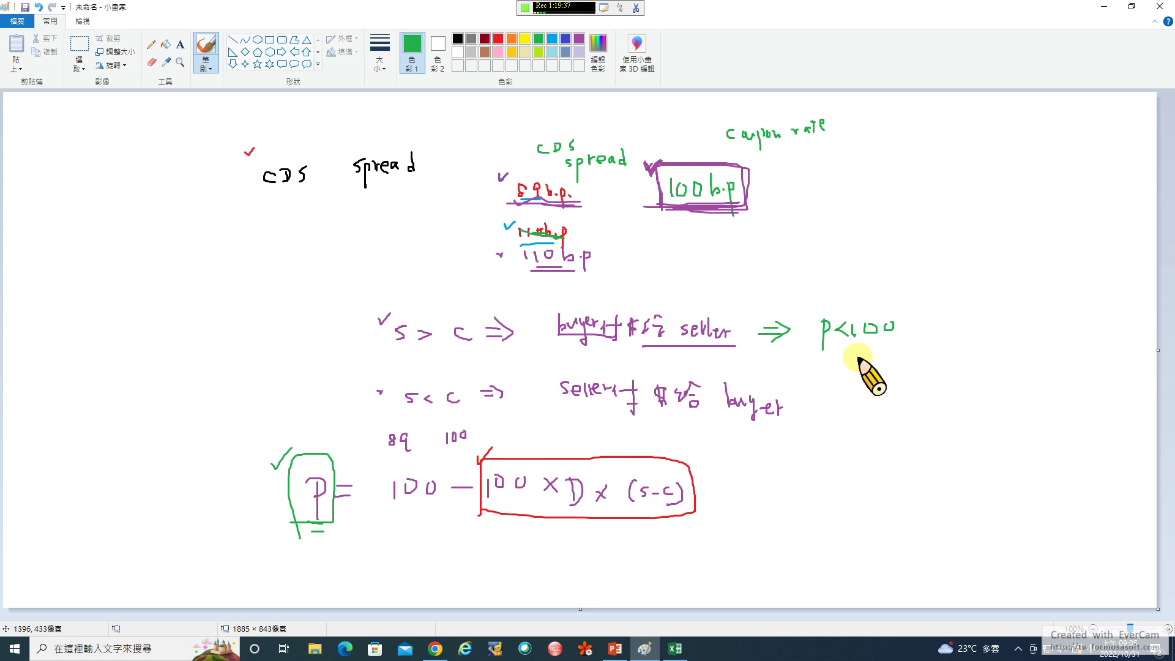
mouse_move(820, 355)
mouse_down()
mouse_move(879, 355)
mouse_move(827, 346)
mouse_up()
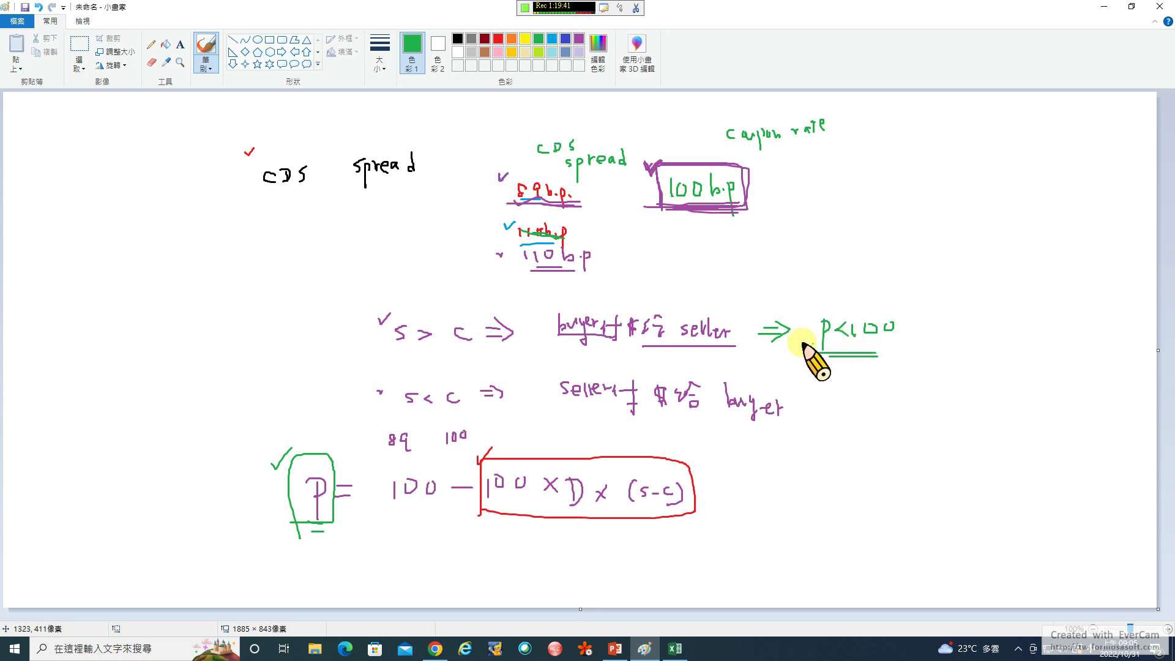
click(738, 287)
mouse_move(830, 224)
mouse_down()
mouse_move(836, 260)
mouse_move(897, 244)
mouse_up()
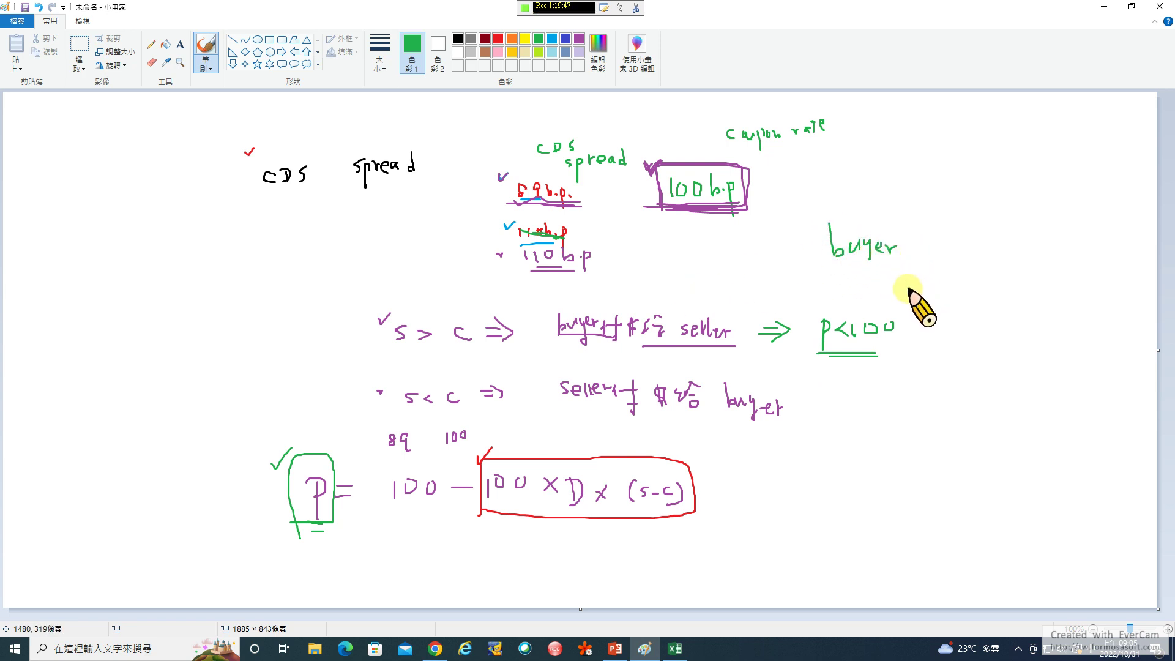
drag(819, 356, 875, 357)
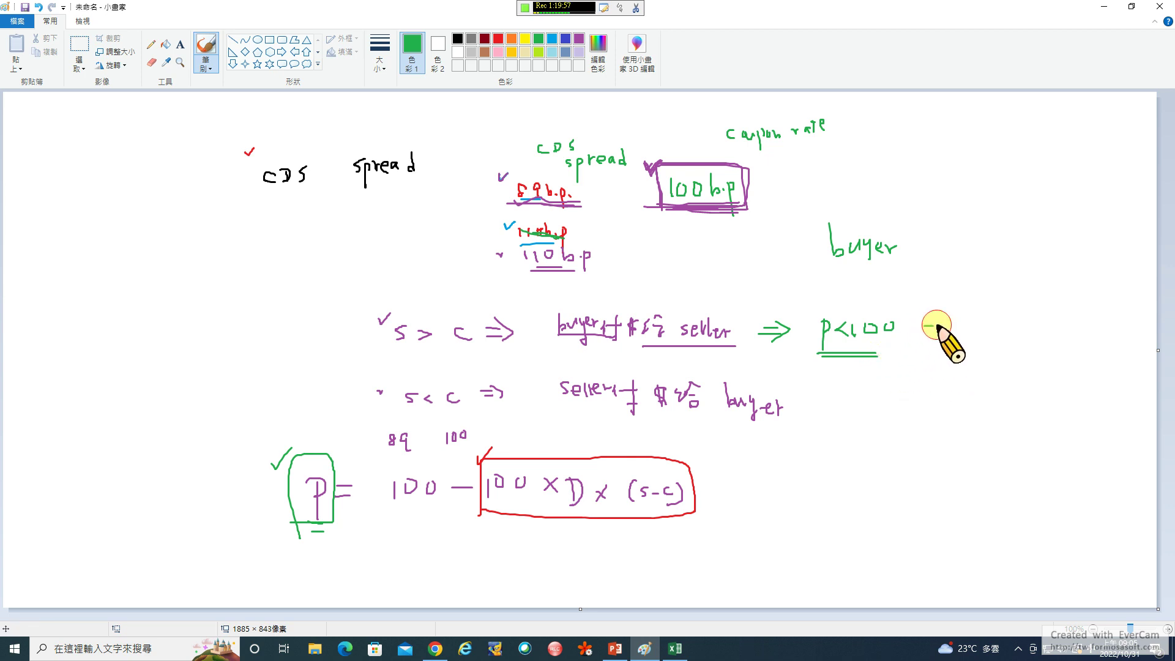
In green, extend the s>c line with an arrow, "buyer" and a Chinese note, and the s<c line with "⇒ P>100 ⇒"
mouse_move(940, 327)
mouse_down()
mouse_move(924, 327)
mouse_move(985, 340)
mouse_up()
mouse_move(1001, 329)
mouse_down()
mouse_move(1050, 331)
mouse_move(1058, 306)
mouse_move(1070, 332)
mouse_move(1085, 333)
mouse_move(1082, 320)
mouse_move(1086, 346)
mouse_up()
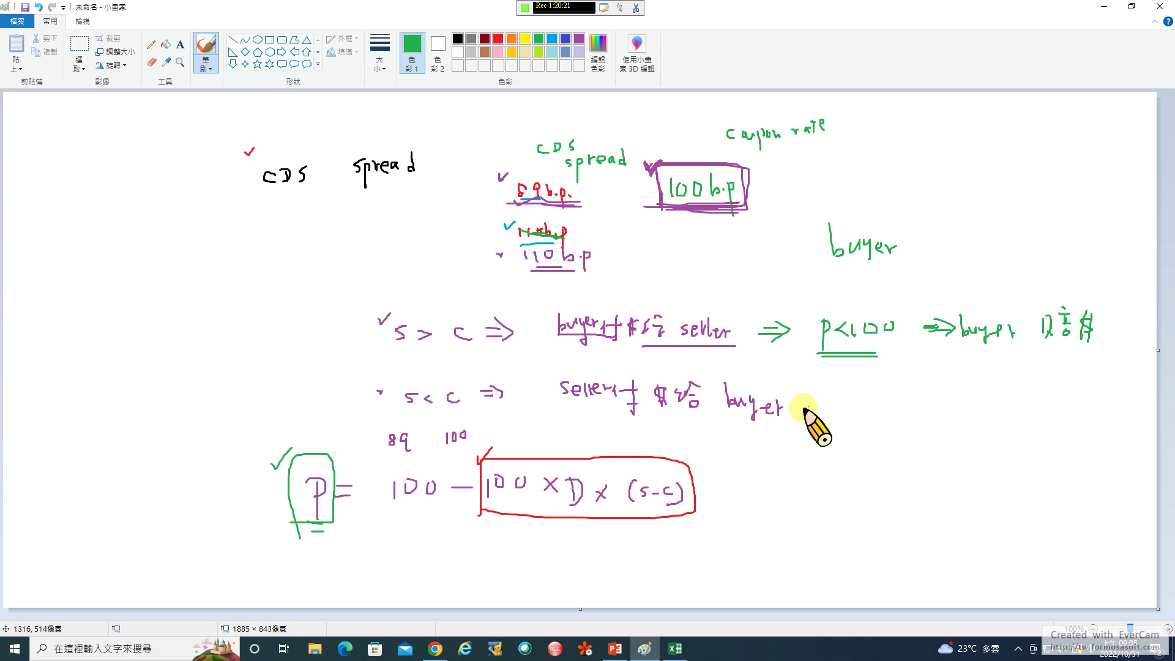
mouse_move(809, 414)
mouse_down()
mouse_move(818, 424)
mouse_move(843, 399)
mouse_move(872, 407)
mouse_move(862, 415)
mouse_move(941, 401)
mouse_move(937, 416)
mouse_up()
drag(821, 270, 879, 269)
click(865, 422)
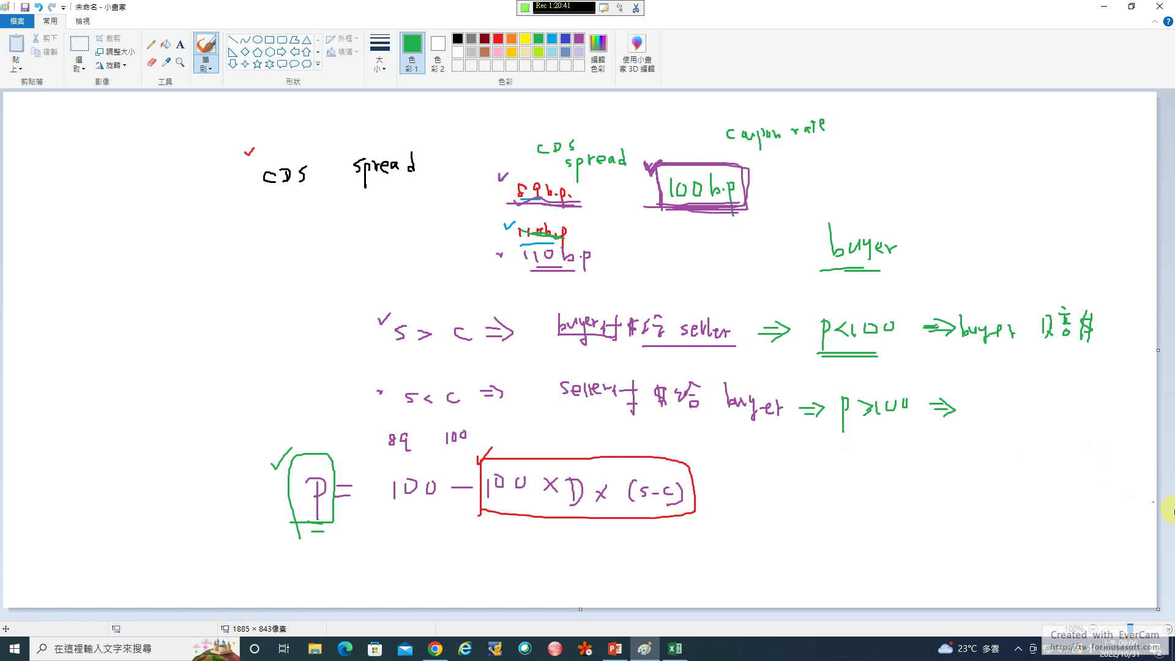
Finish the s<c line in green with ditto marks and a Chinese note, and underline its seller-pays-buyer phrase
drag(1006, 517, 1007, 524)
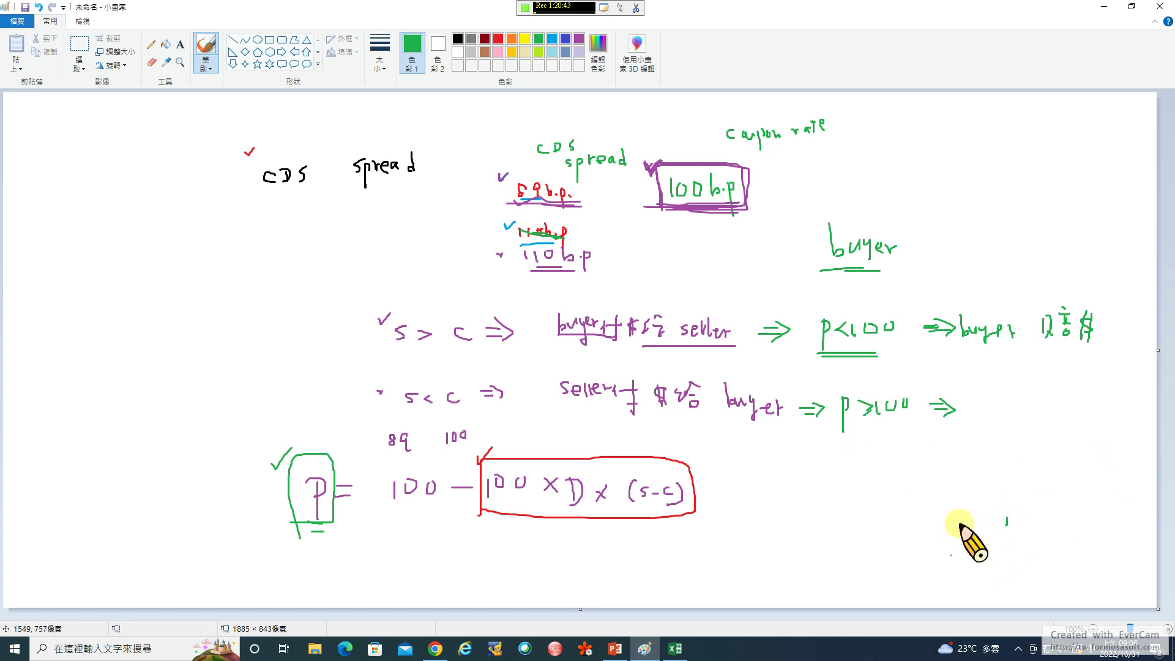
drag(987, 467, 985, 481)
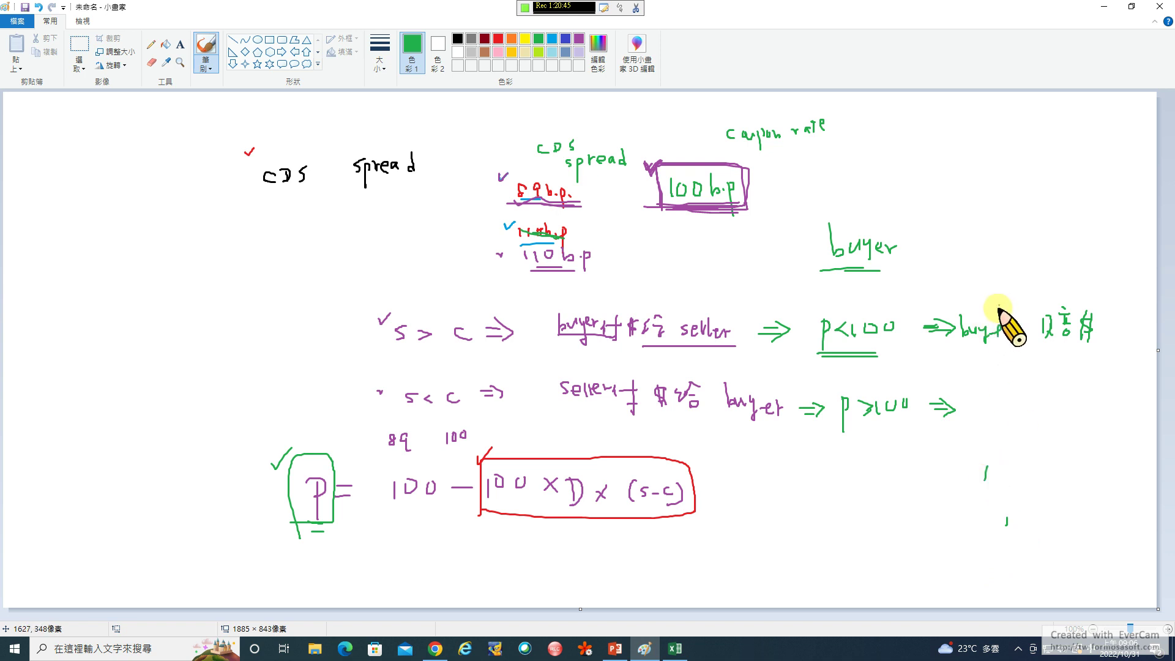
mouse_move(1001, 401)
mouse_down()
mouse_move(1001, 412)
mouse_move(1054, 412)
mouse_move(1065, 394)
mouse_move(1060, 416)
mouse_move(1072, 392)
mouse_move(1080, 411)
mouse_up()
click(1058, 374)
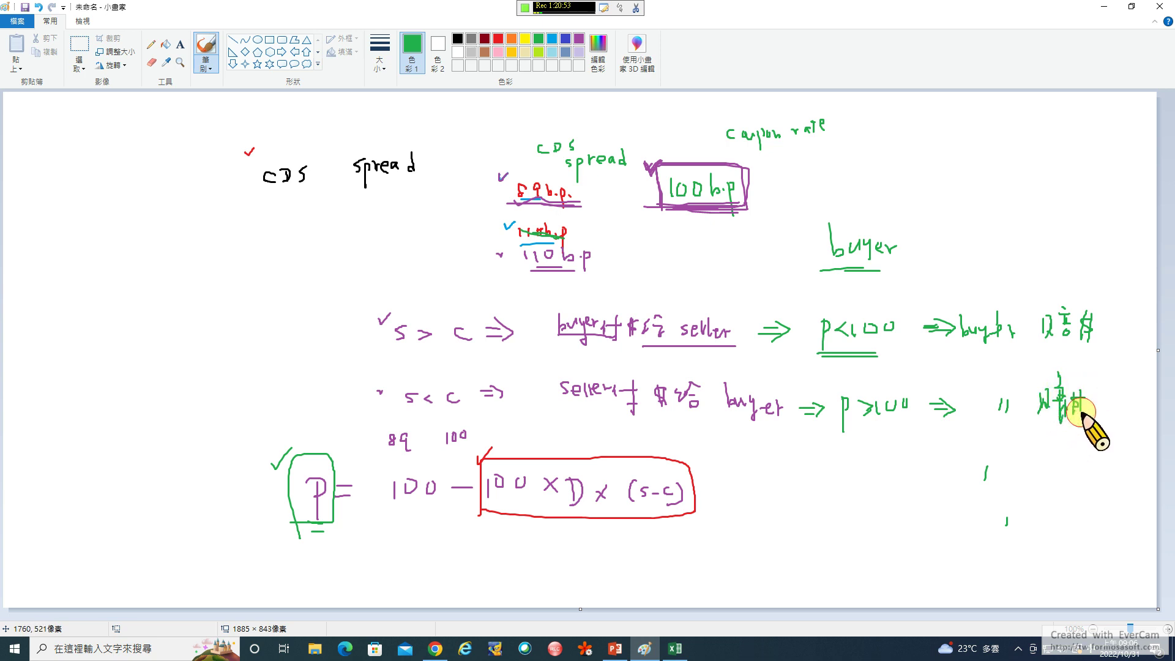
drag(570, 409, 748, 421)
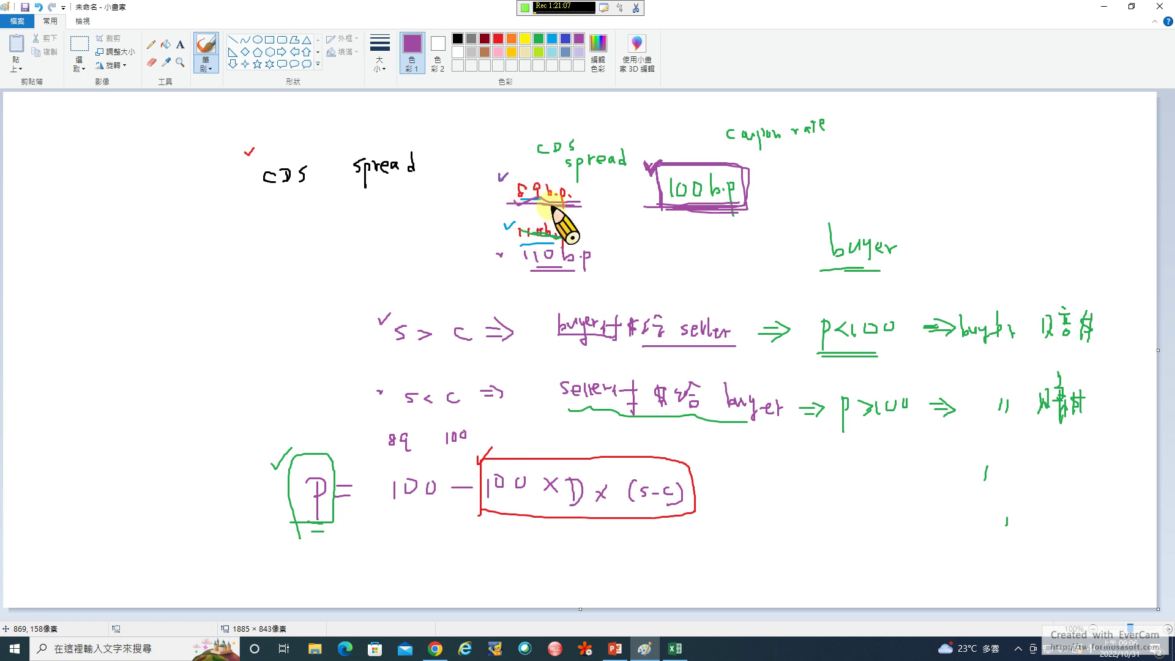
In purple, tick P<100, then tick and underline the formula's P and draw a wavy underline beneath (s−c)
drag(811, 309, 820, 296)
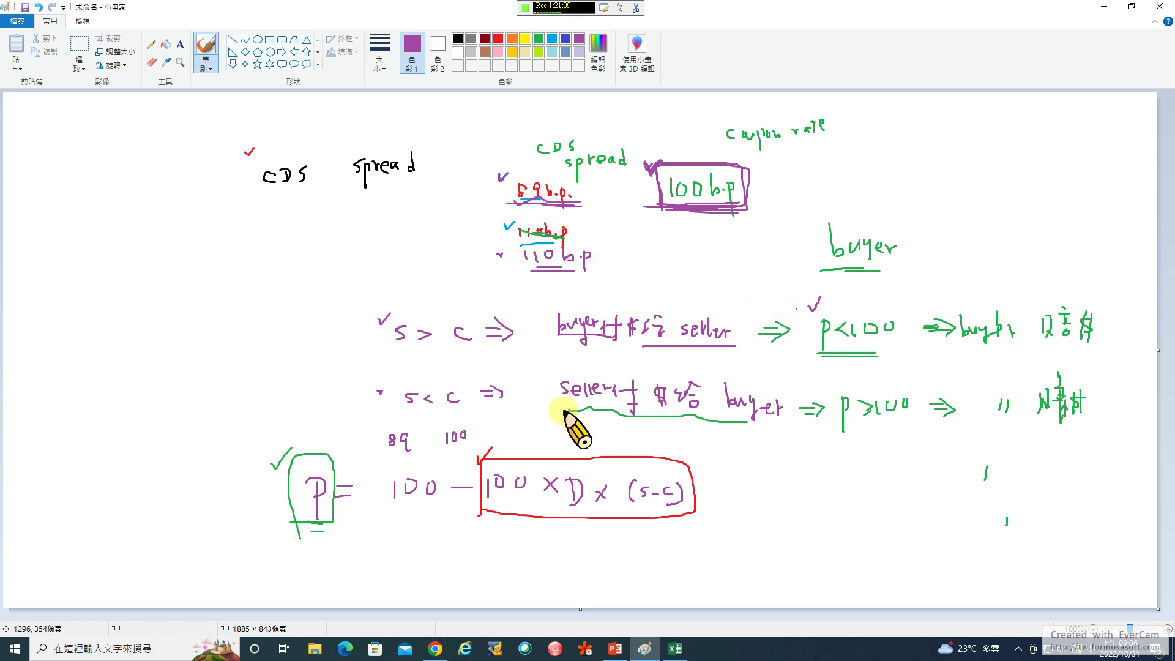
drag(251, 524, 347, 522)
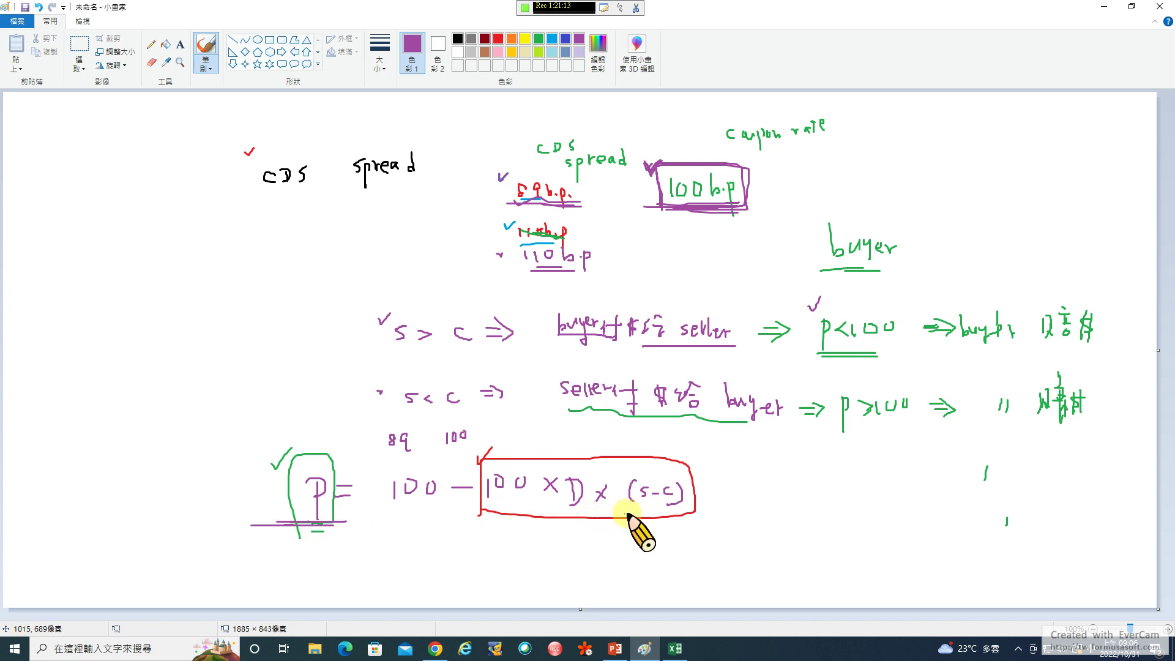
drag(628, 514, 679, 519)
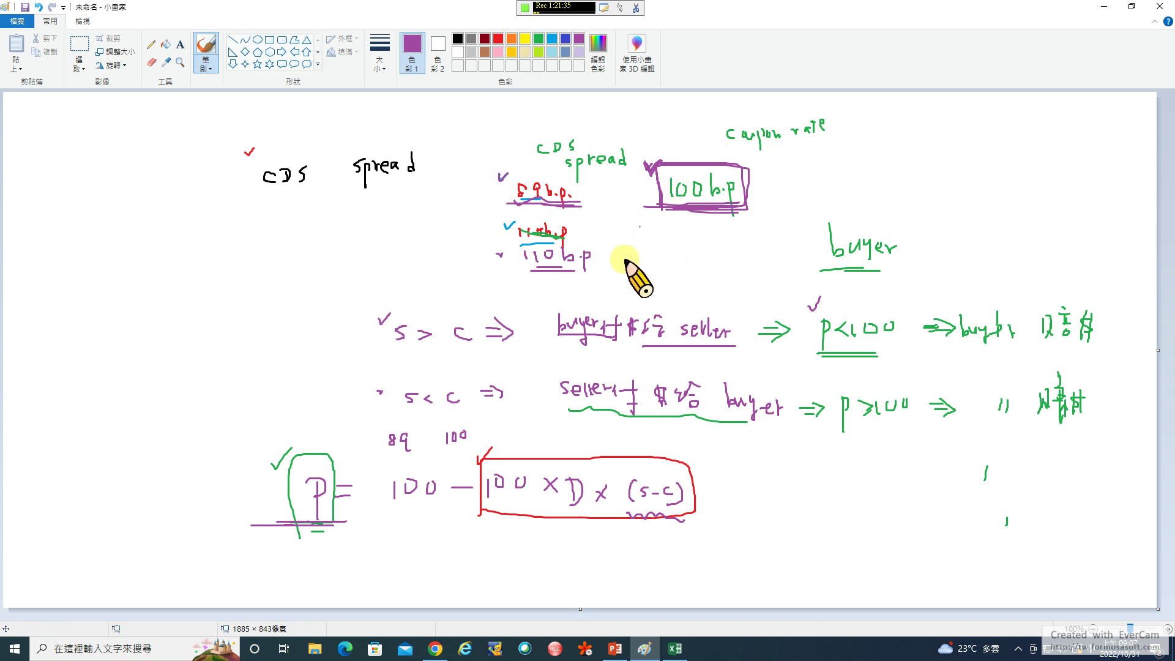
drag(263, 456, 279, 459)
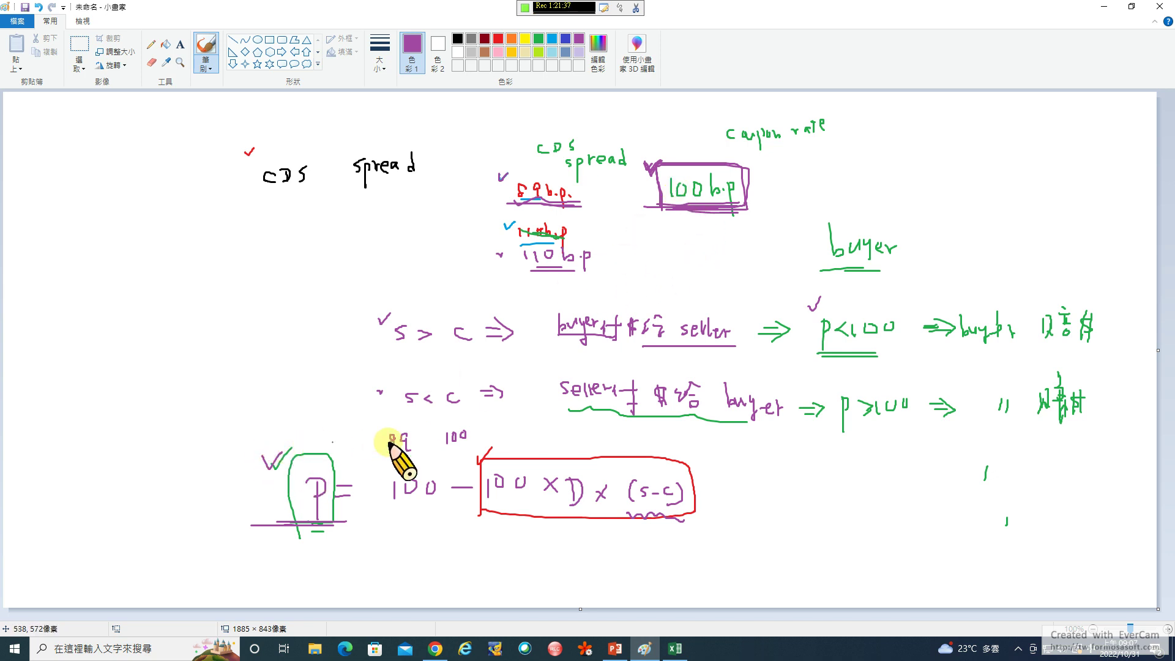
Underline P>100 and the condition s<c in purple
click(429, 440)
drag(843, 432, 904, 432)
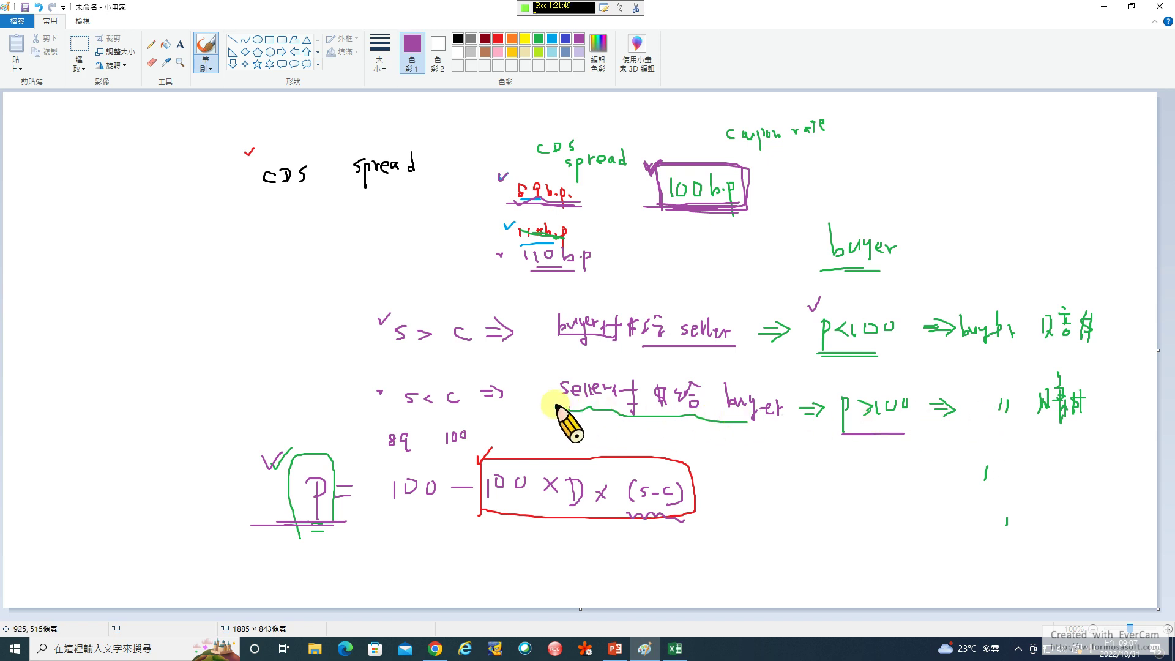
mouse_move(448, 432)
mouse_down()
mouse_move(447, 442)
mouse_move(455, 433)
mouse_up()
drag(463, 432, 405, 411)
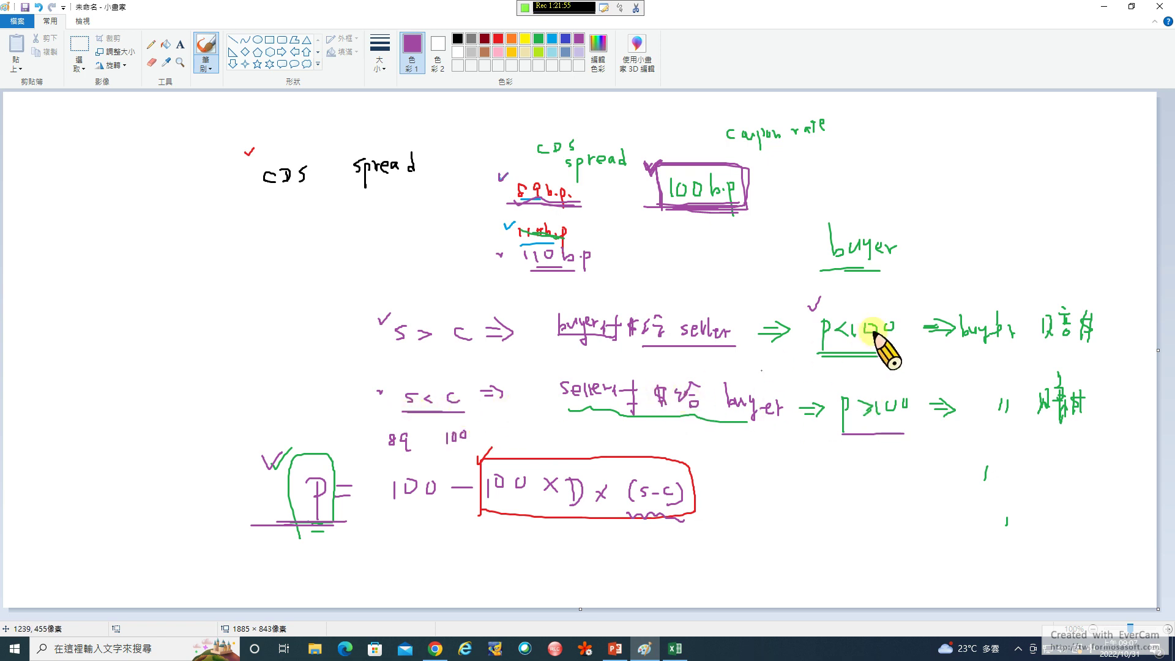
On the s>c line, underline P<100, the buyer-pays-seller phrase, and the letters c and s in purple
drag(821, 348, 864, 348)
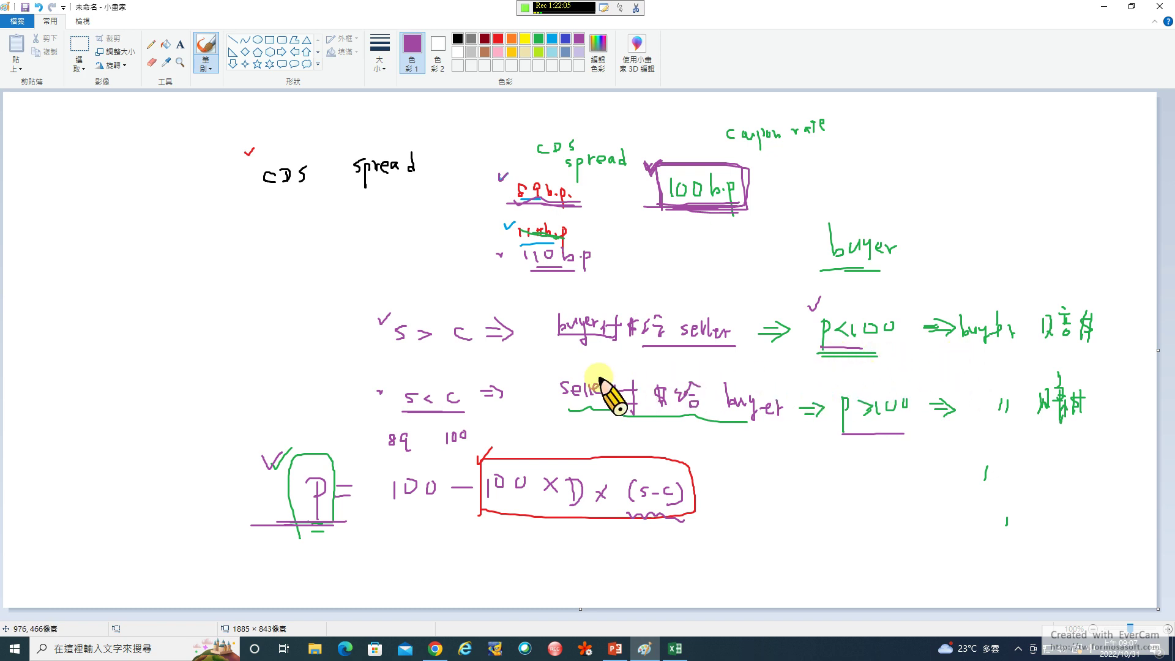
drag(558, 346, 679, 347)
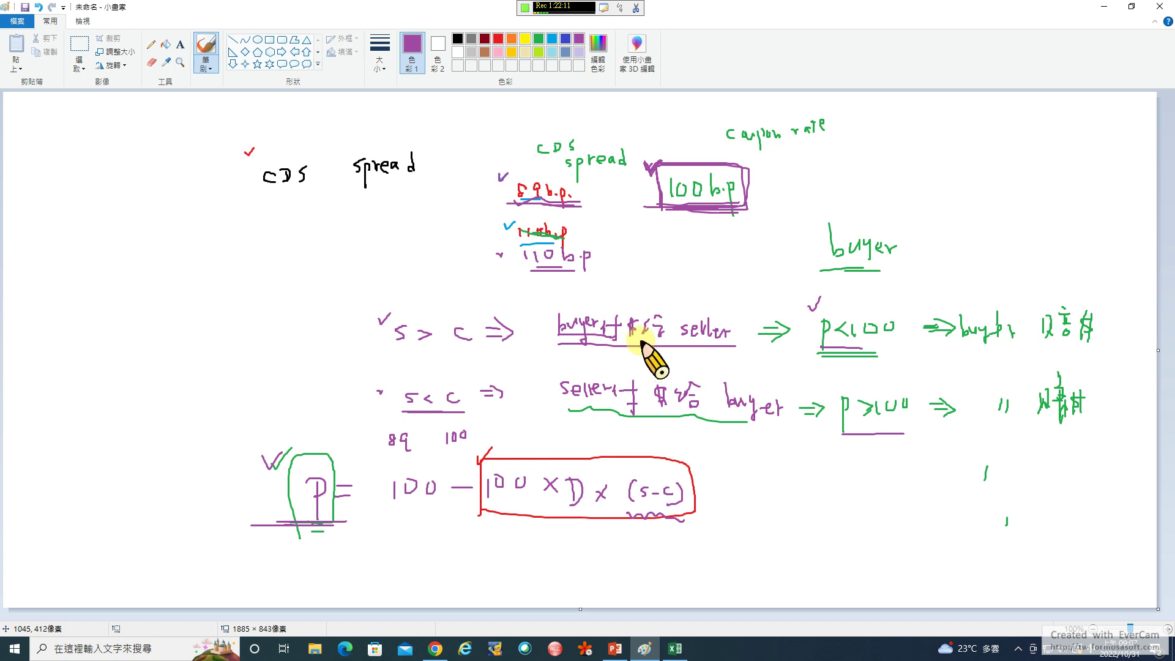
drag(475, 351, 454, 352)
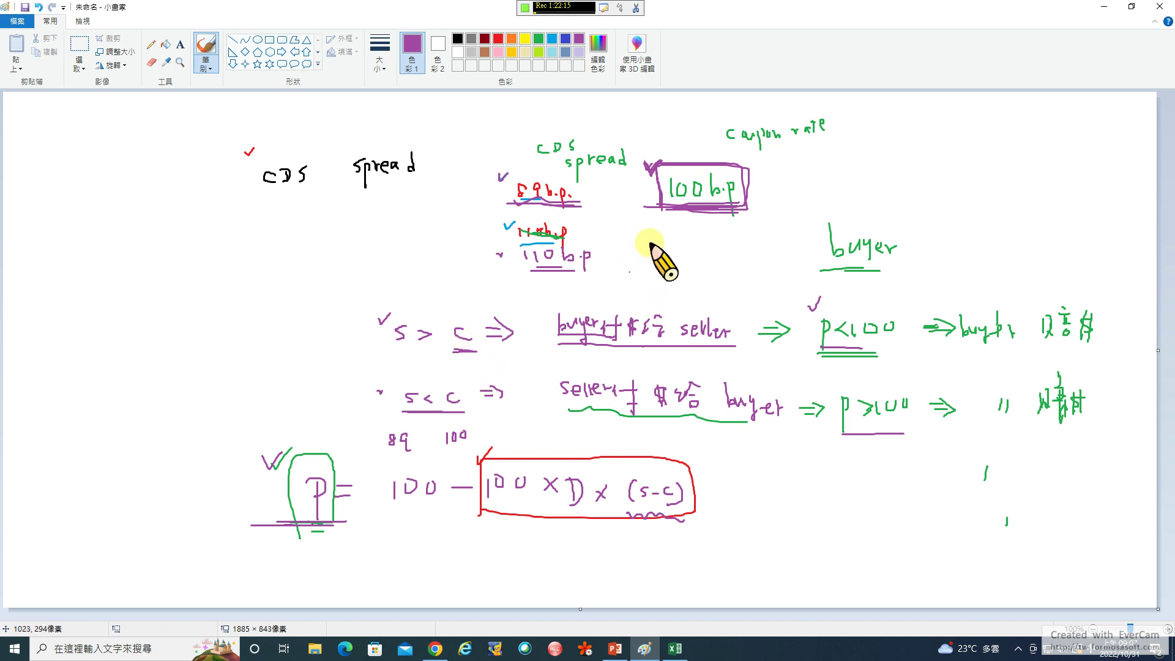
drag(389, 353, 419, 357)
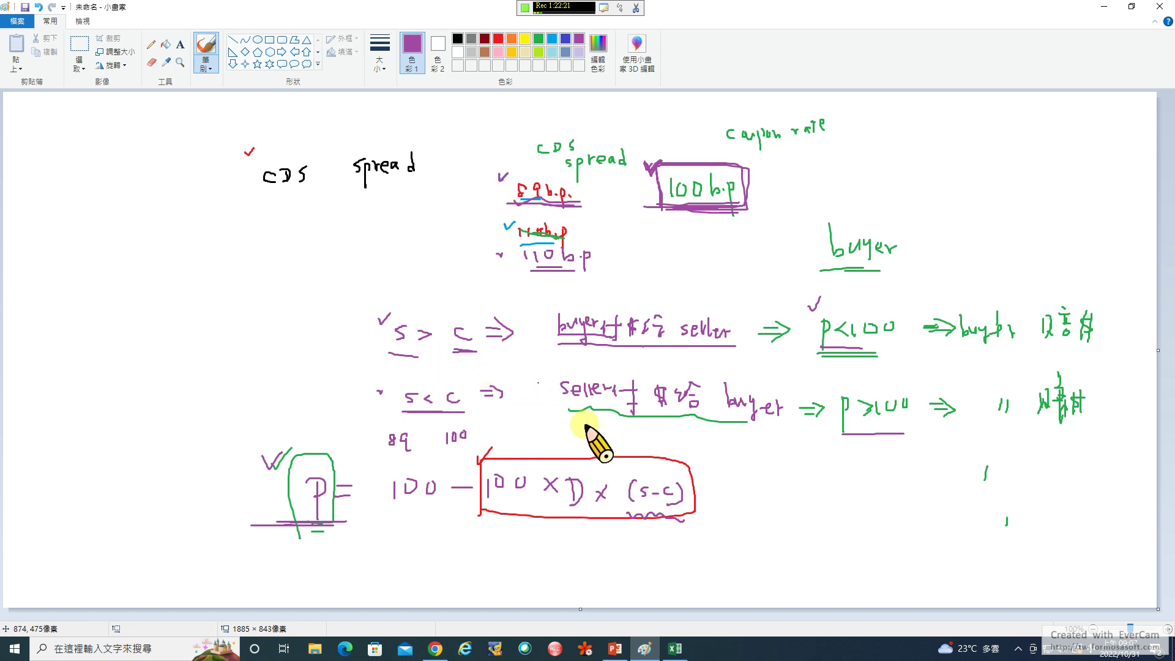
Switch to PowerPoint's "The Use of Fixed Coupons" slide and highlight "Duration" in the protection buyer's payment formula
click(616, 650)
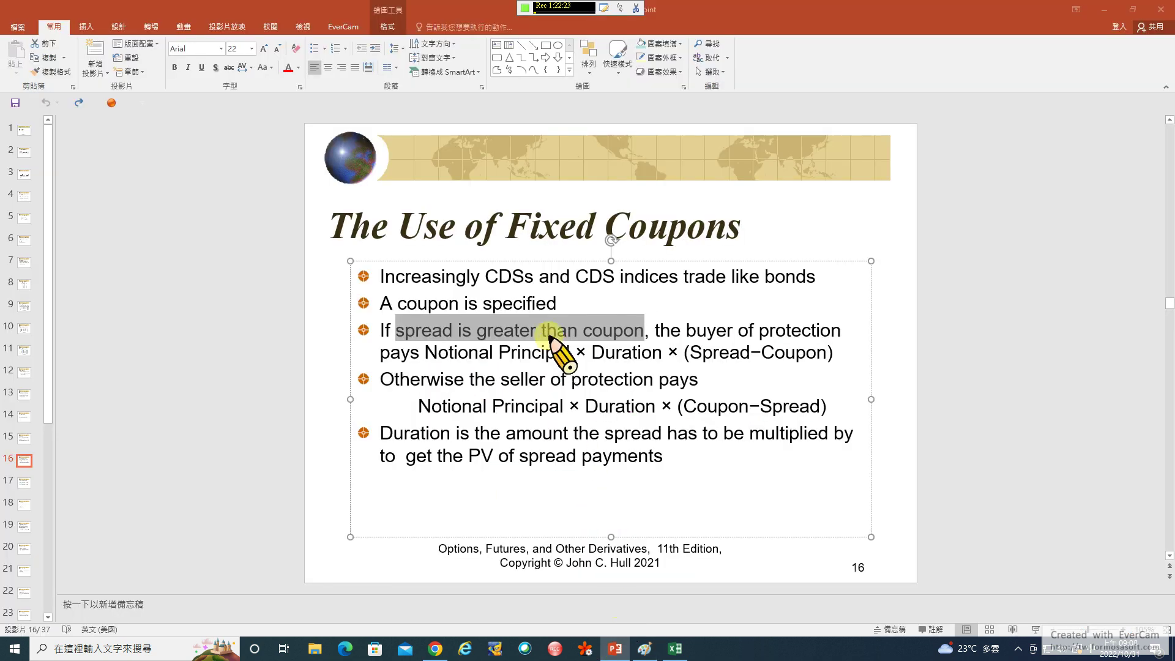
click(592, 353)
drag(645, 354, 651, 354)
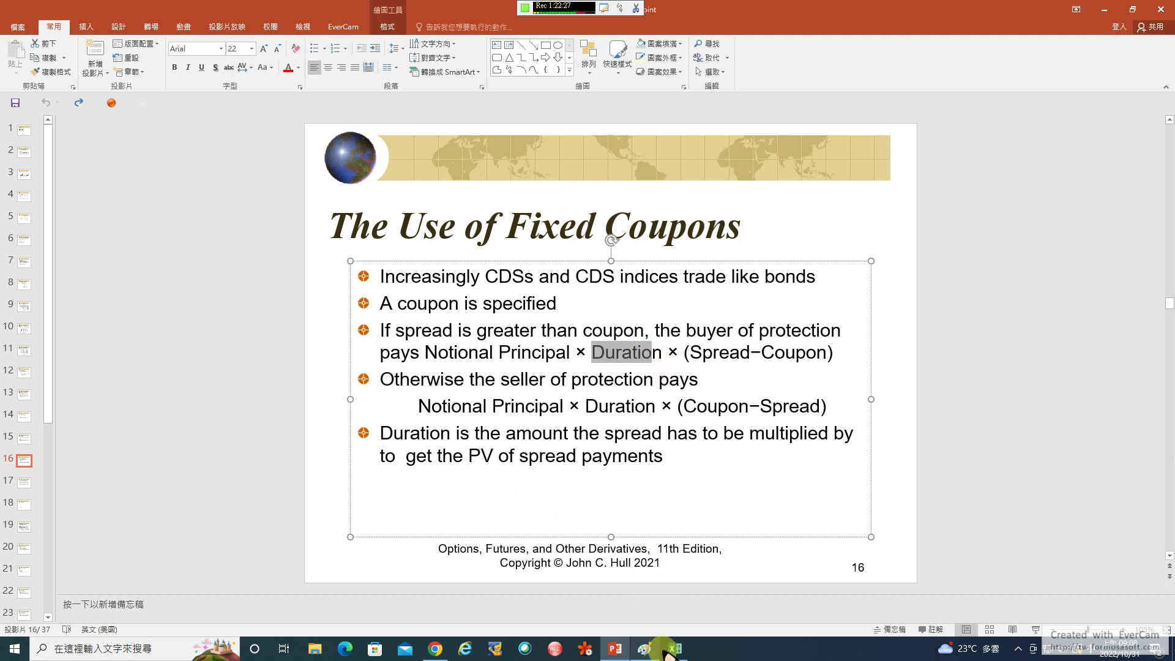
Return to Paint and underline D and (s−c) in the price formula in purple
click(646, 650)
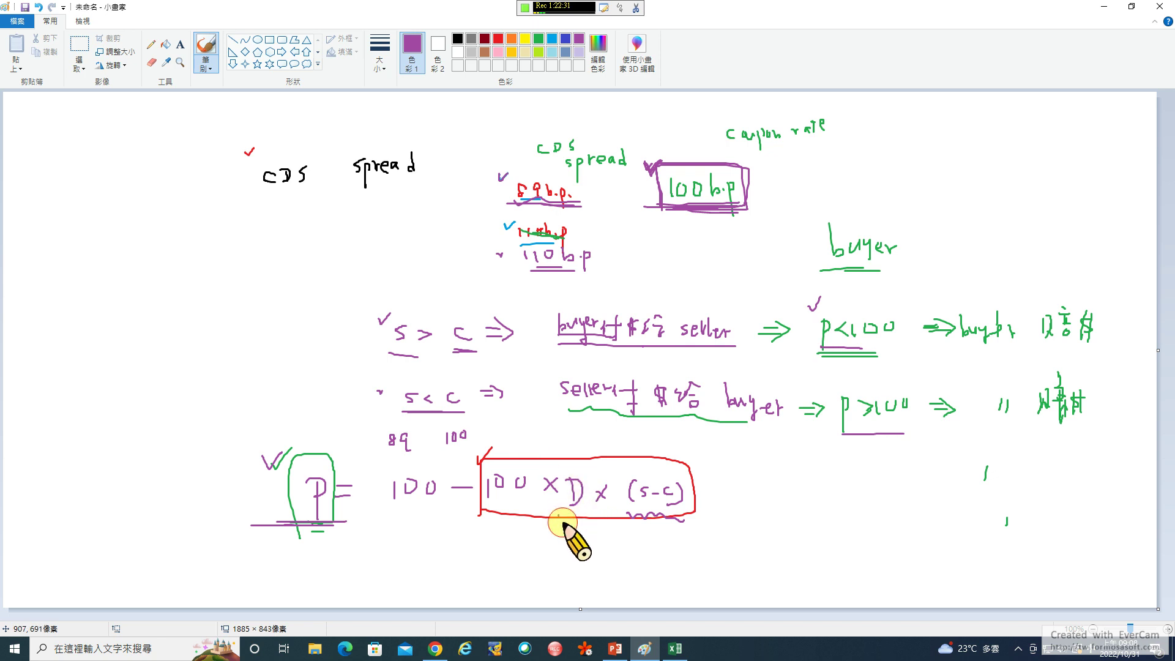
drag(558, 519, 588, 519)
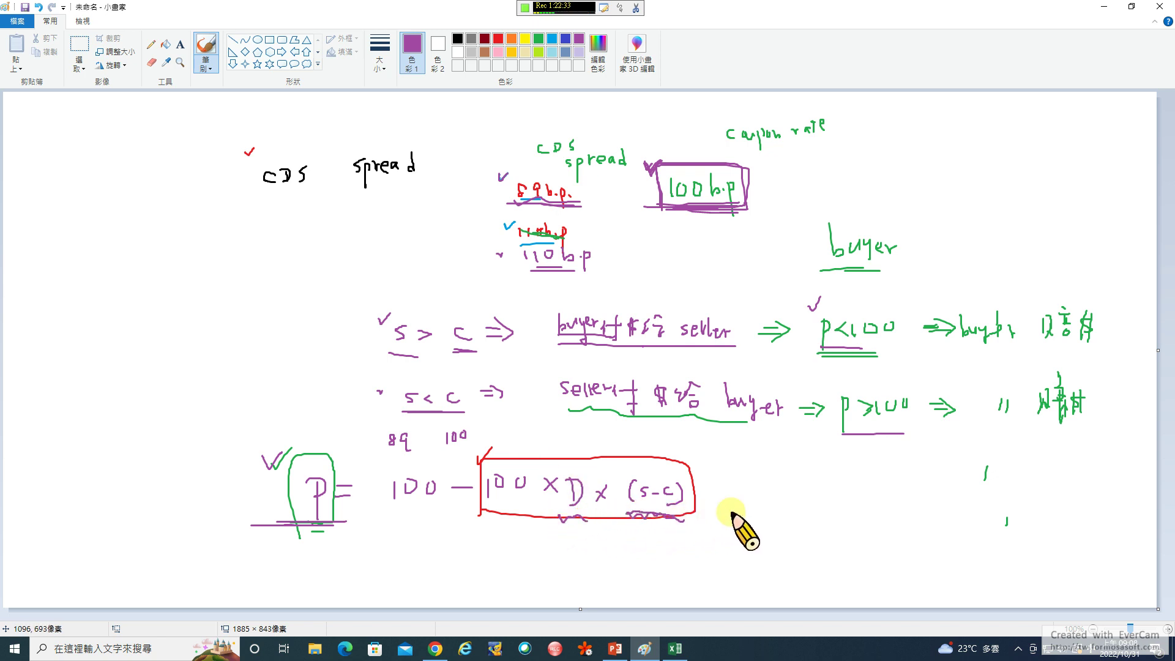
click(647, 497)
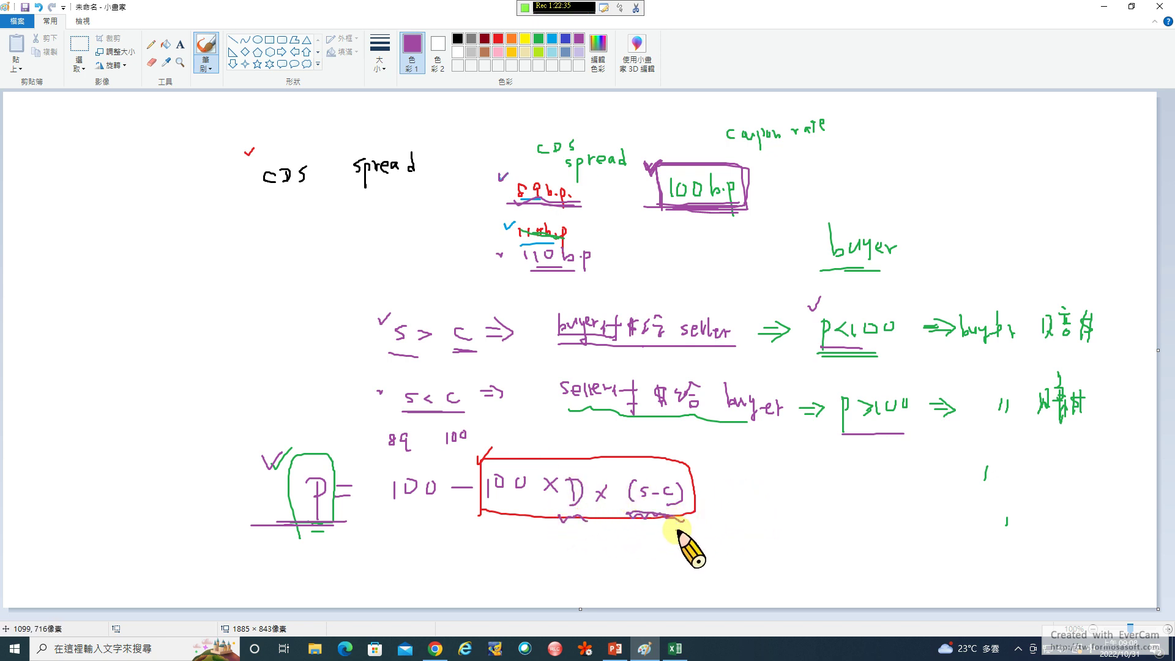
Switch to PowerPoint, highlight the wording of the duration definition, and delete the extra space before "get the PV"
click(614, 648)
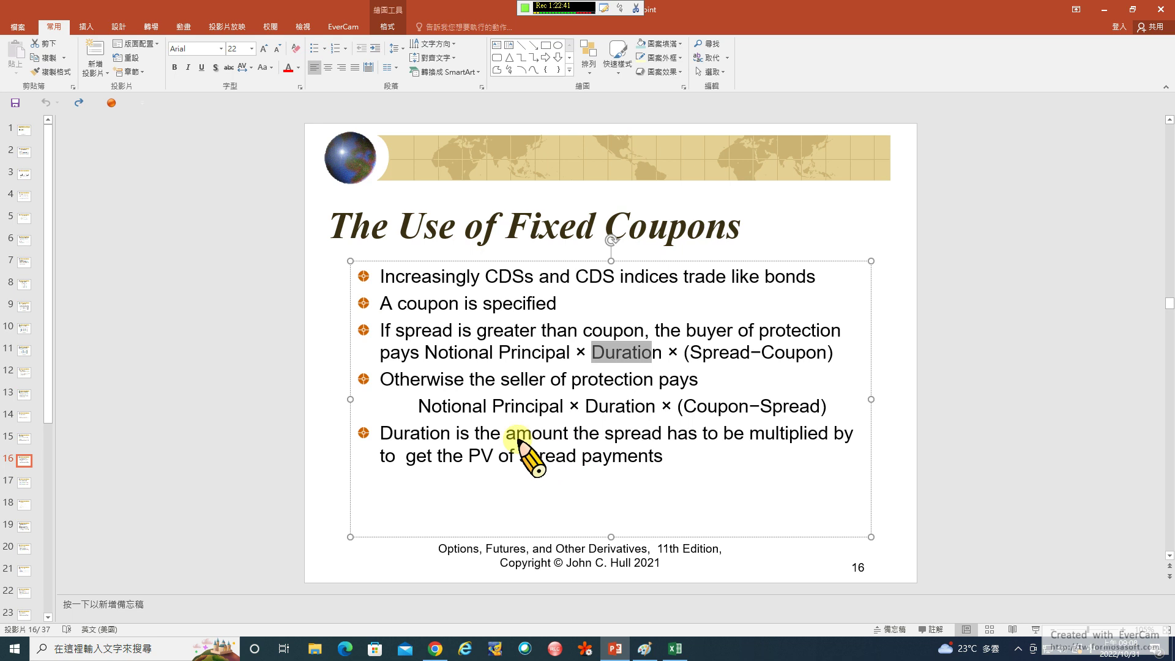
drag(507, 435, 573, 433)
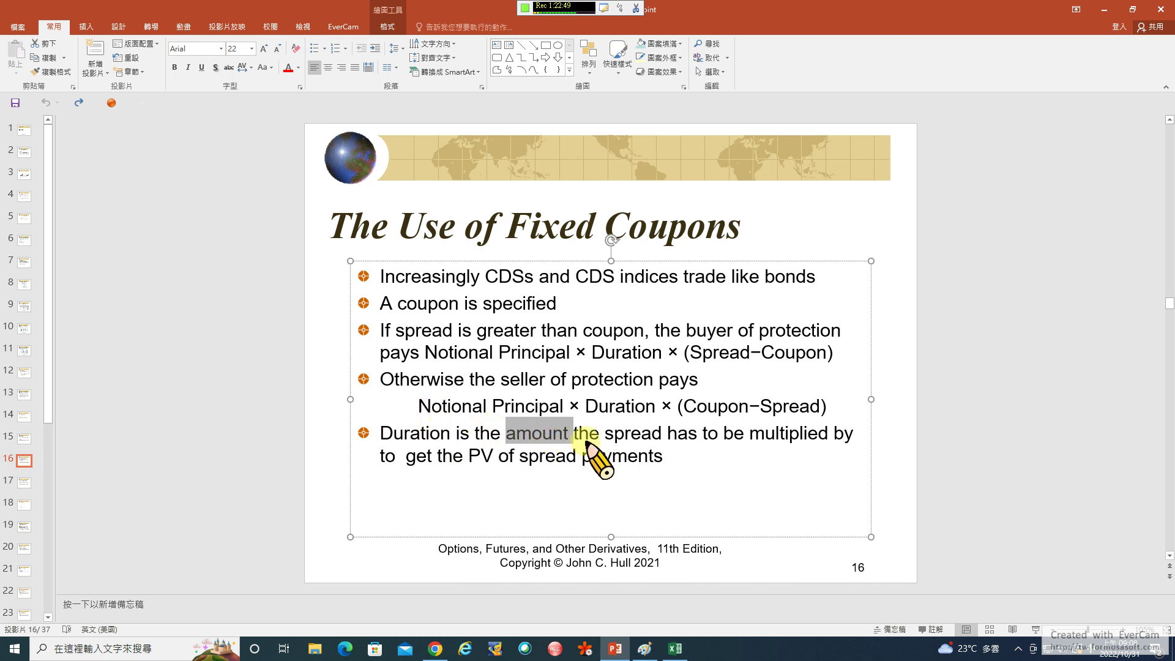
drag(576, 435, 803, 438)
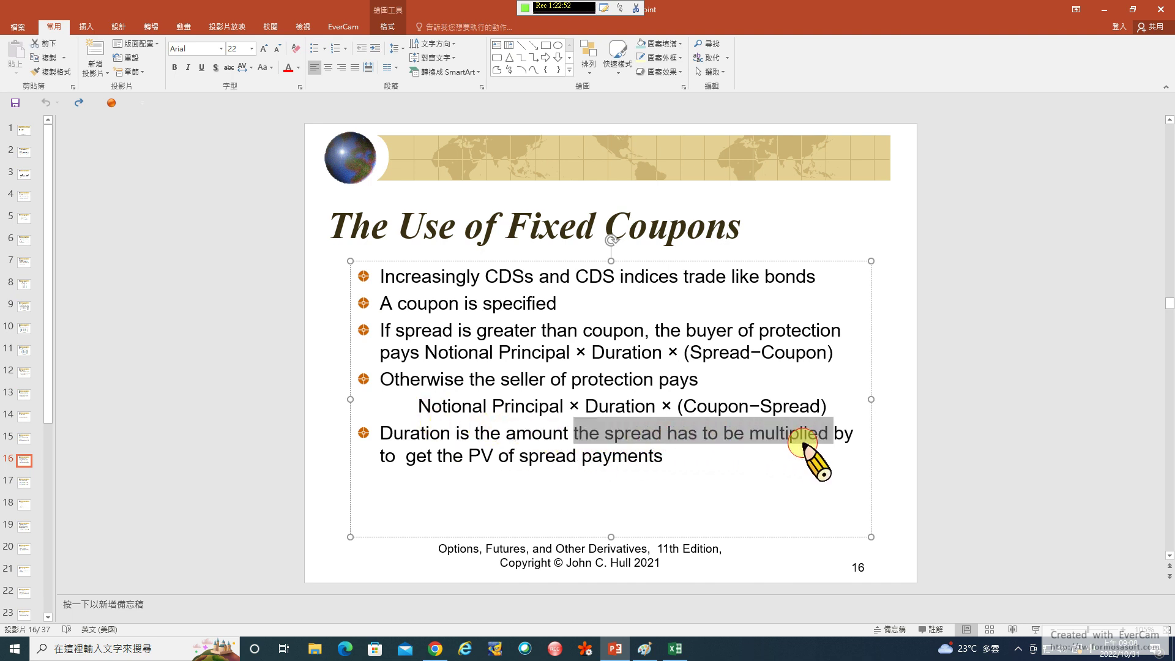
click(407, 456)
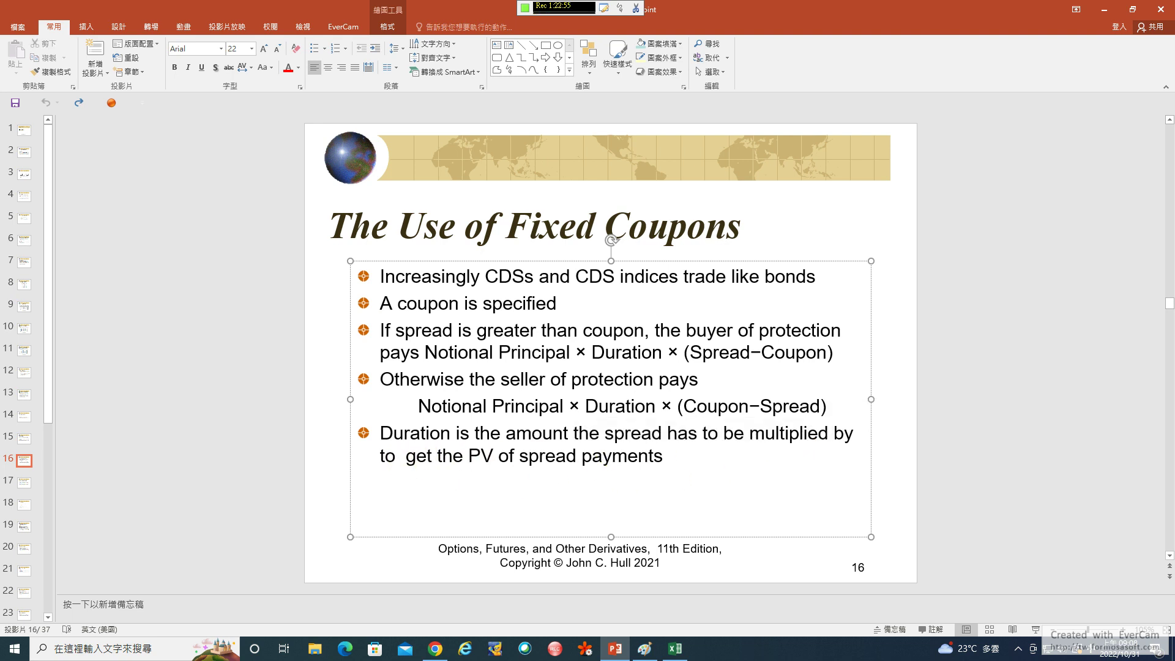
key(BackSpace)
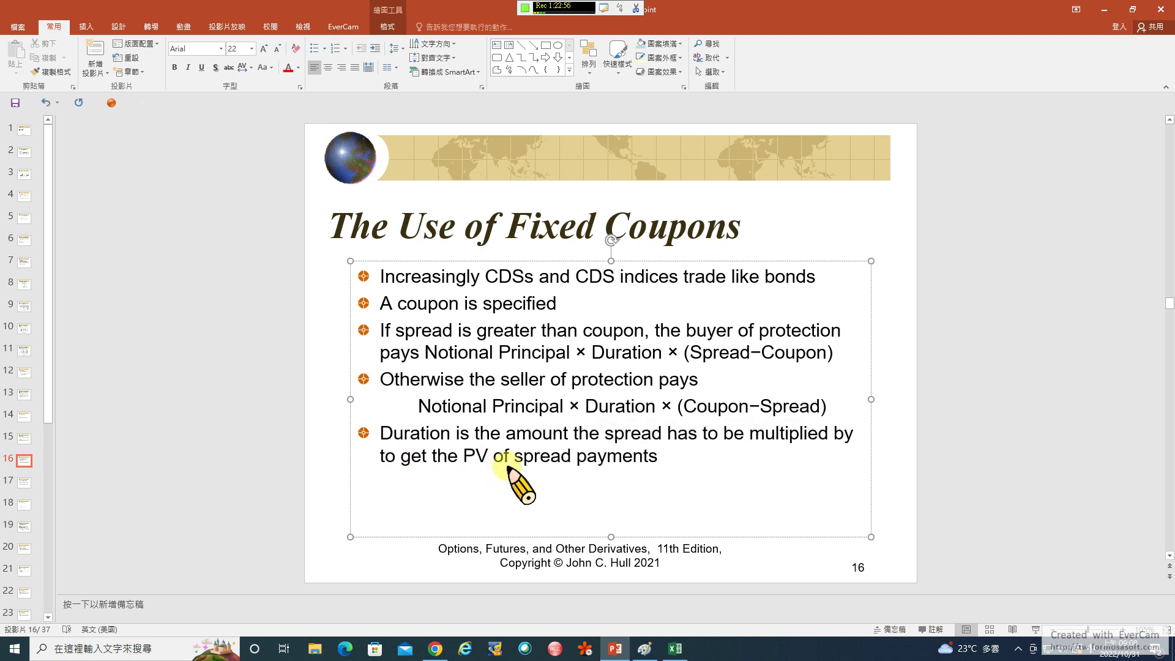
Switch to Excel and calculate the duration in cell E14 with the formula =E11+R11
click(675, 648)
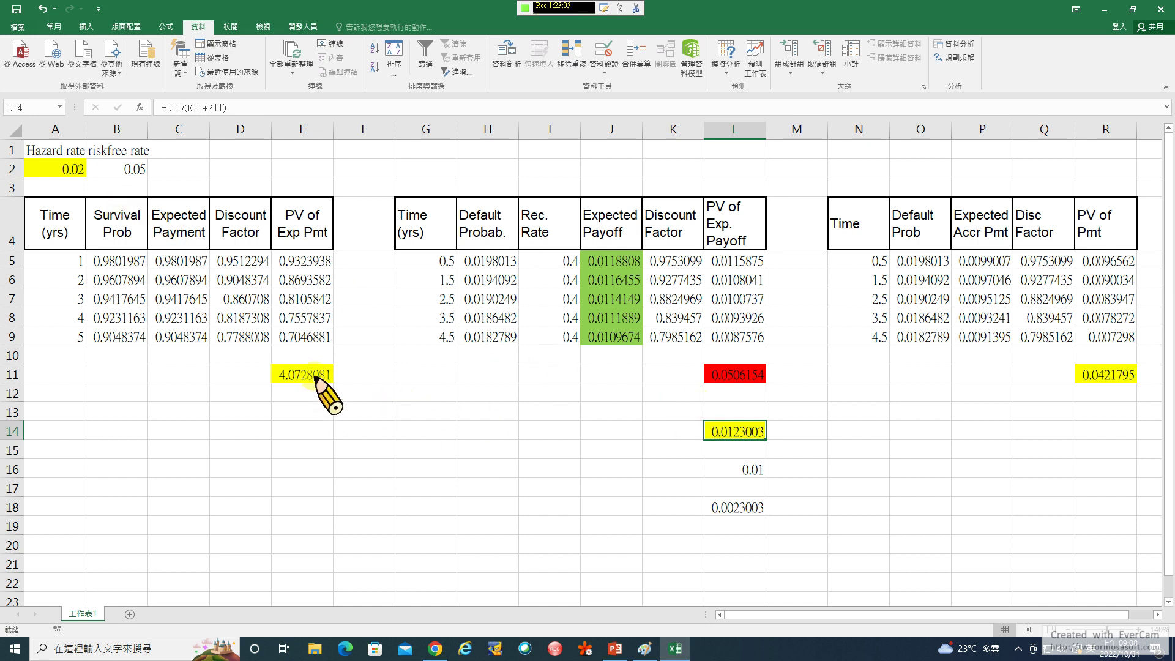
click(1095, 376)
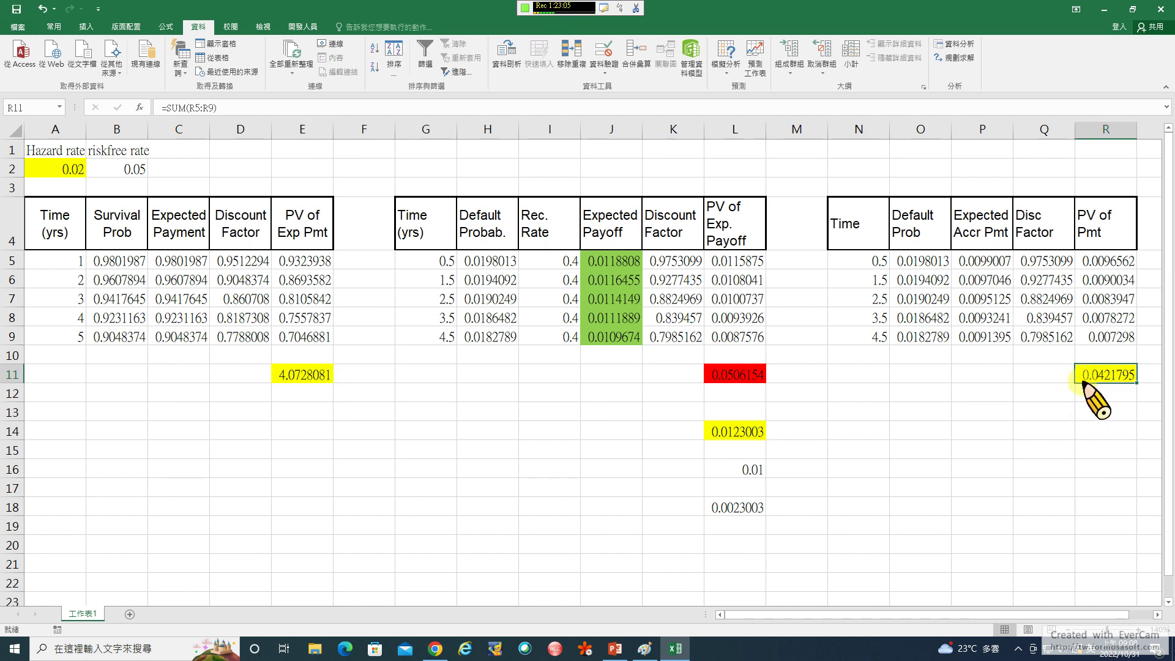
click(296, 432)
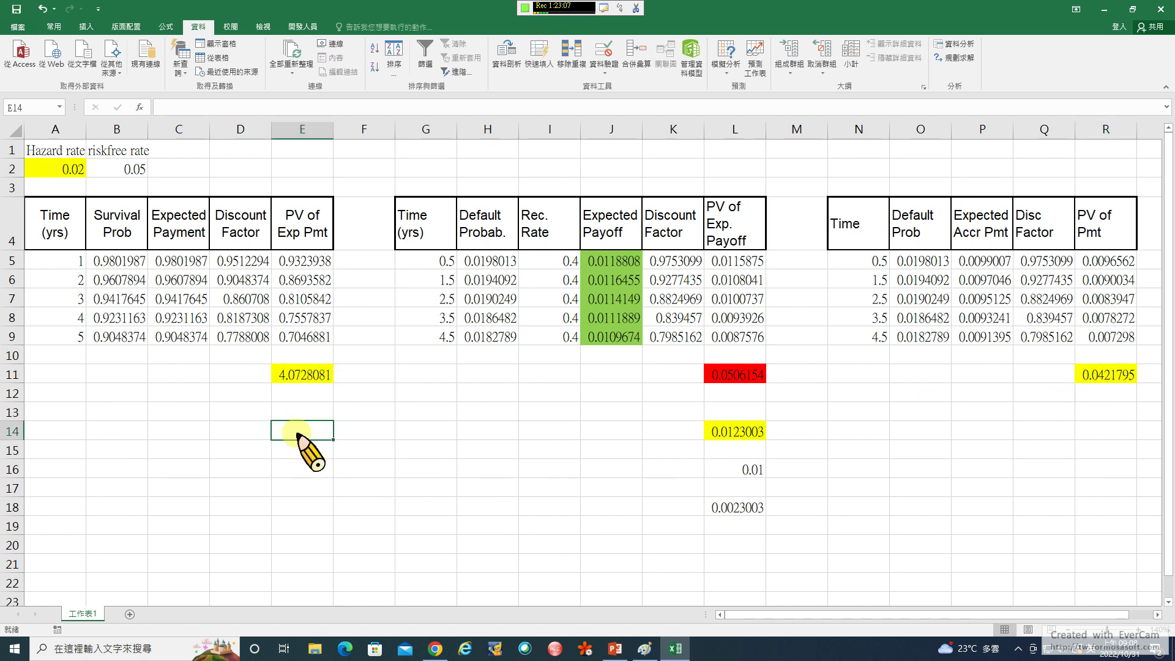
text(=)
click(313, 376)
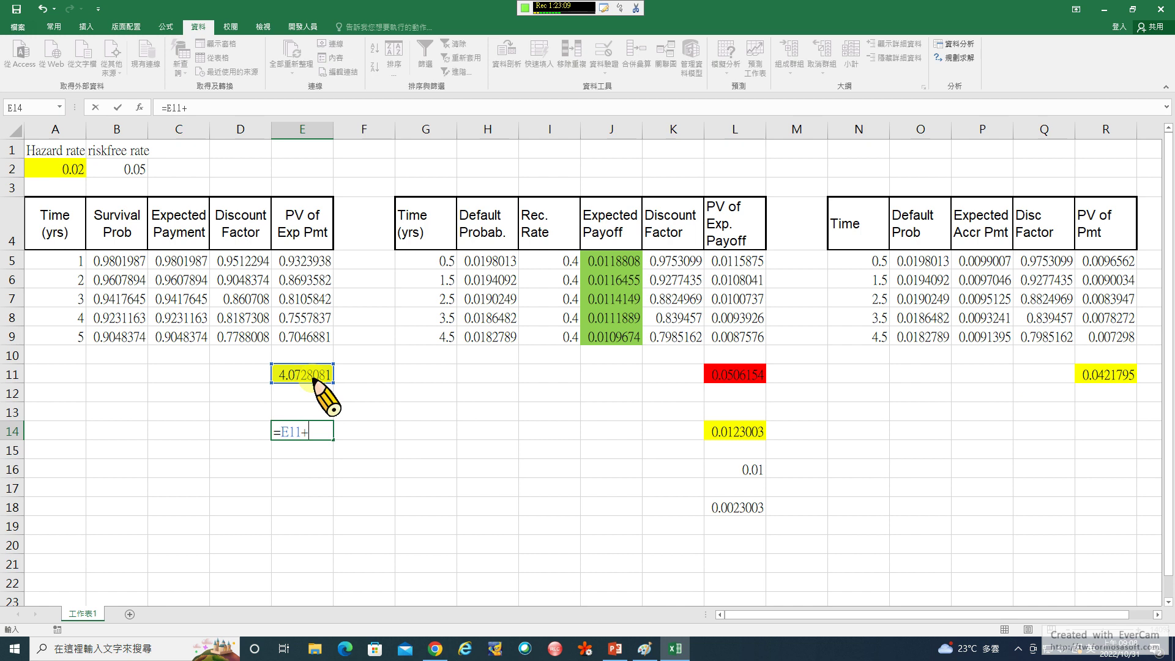
text(+)
click(1100, 383)
key(Return)
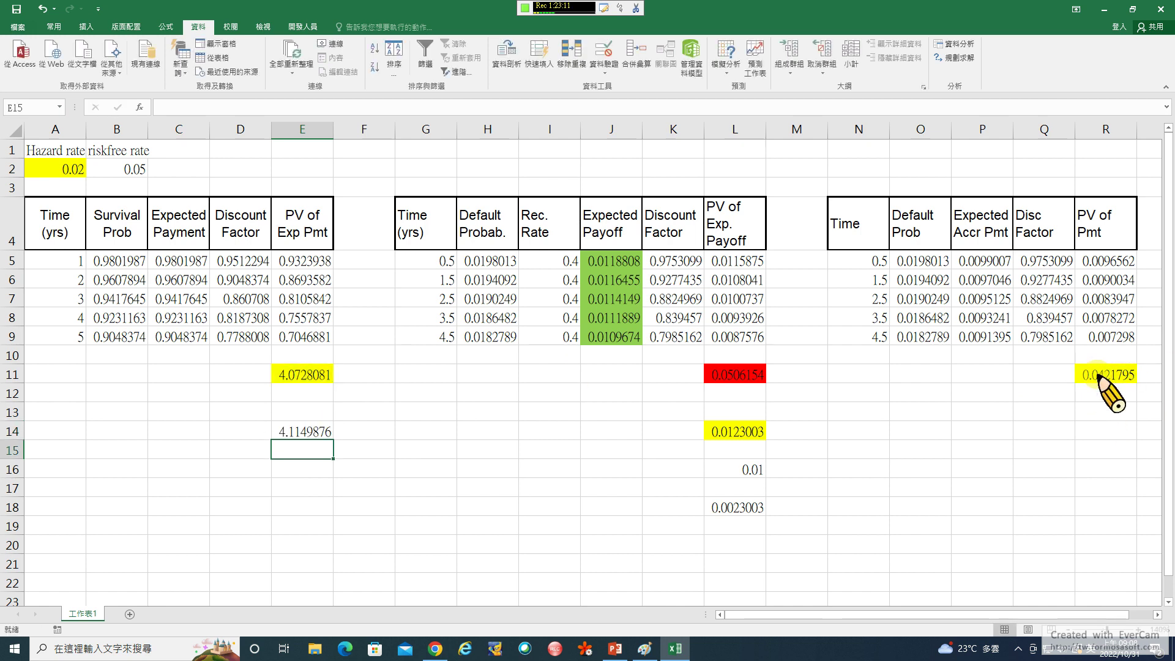
click(301, 432)
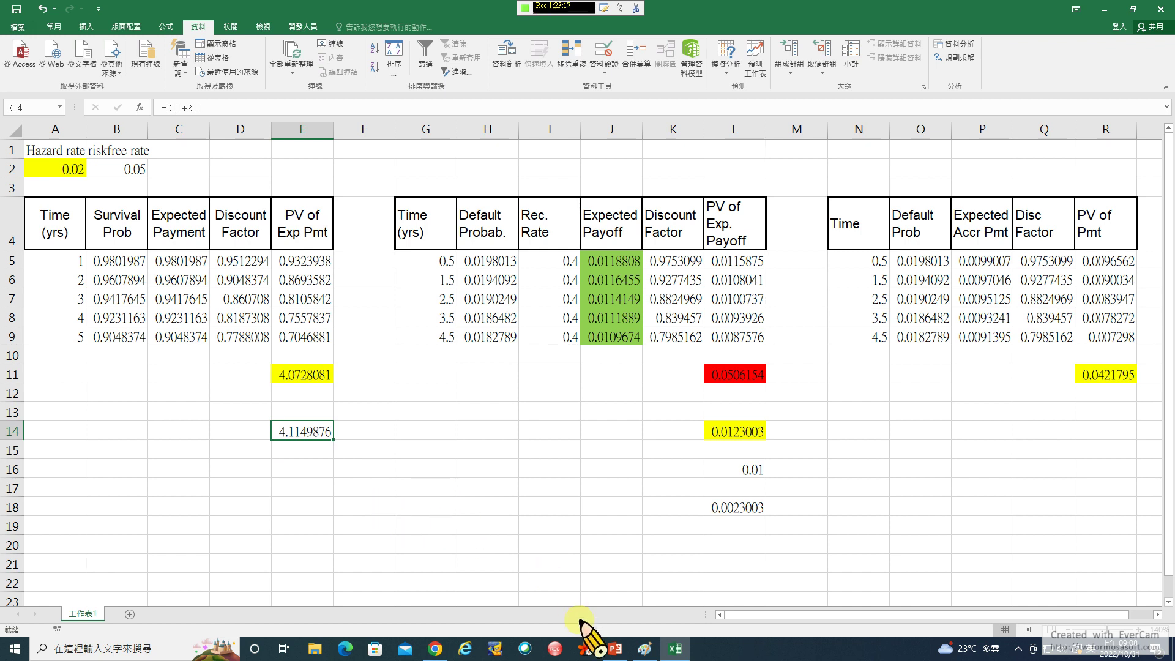
Switch to PowerPoint, highlight "Duration" in the buyer's payment formula, and return to the Excel worksheet
mouse_move(615, 653)
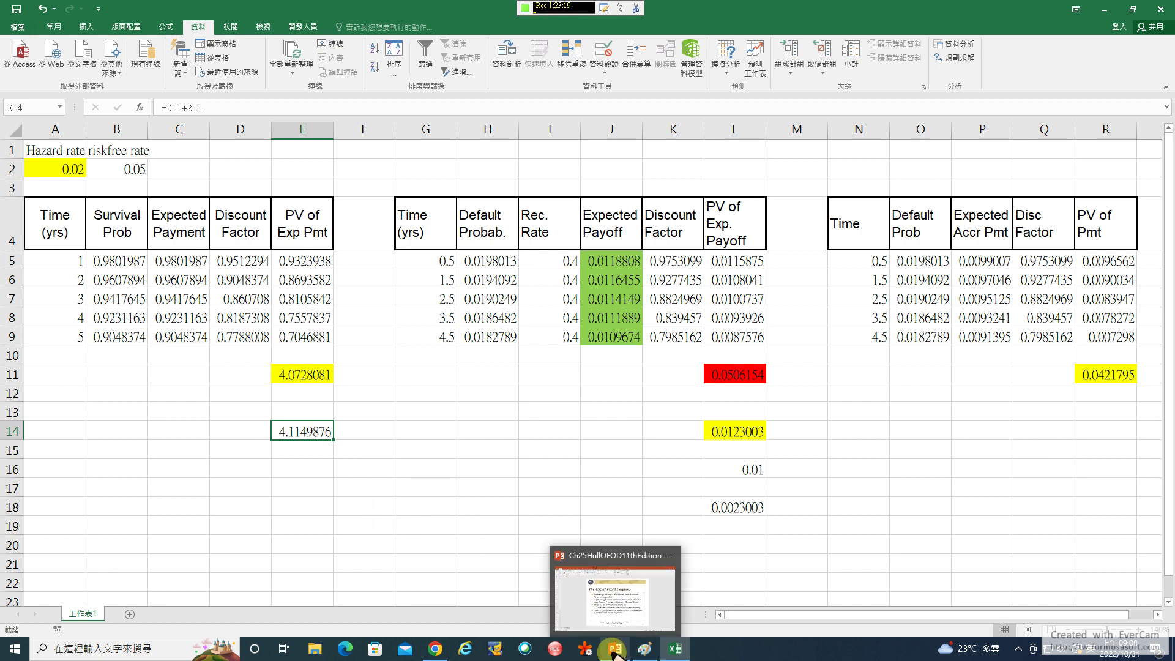
click(616, 654)
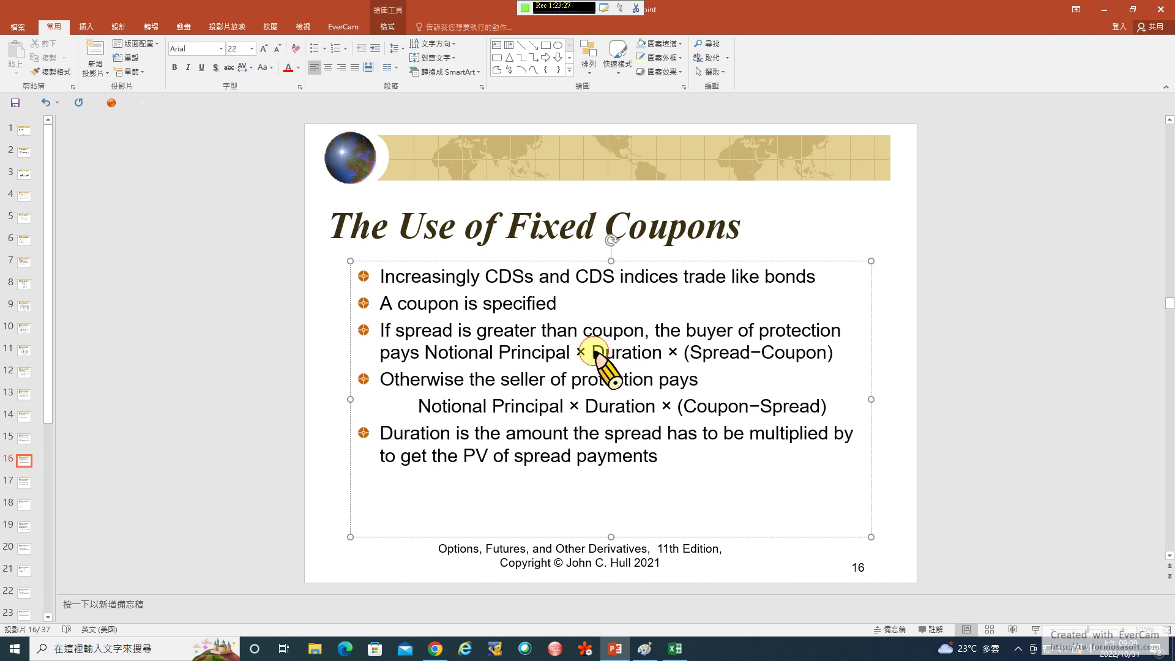
drag(591, 353, 653, 353)
click(675, 648)
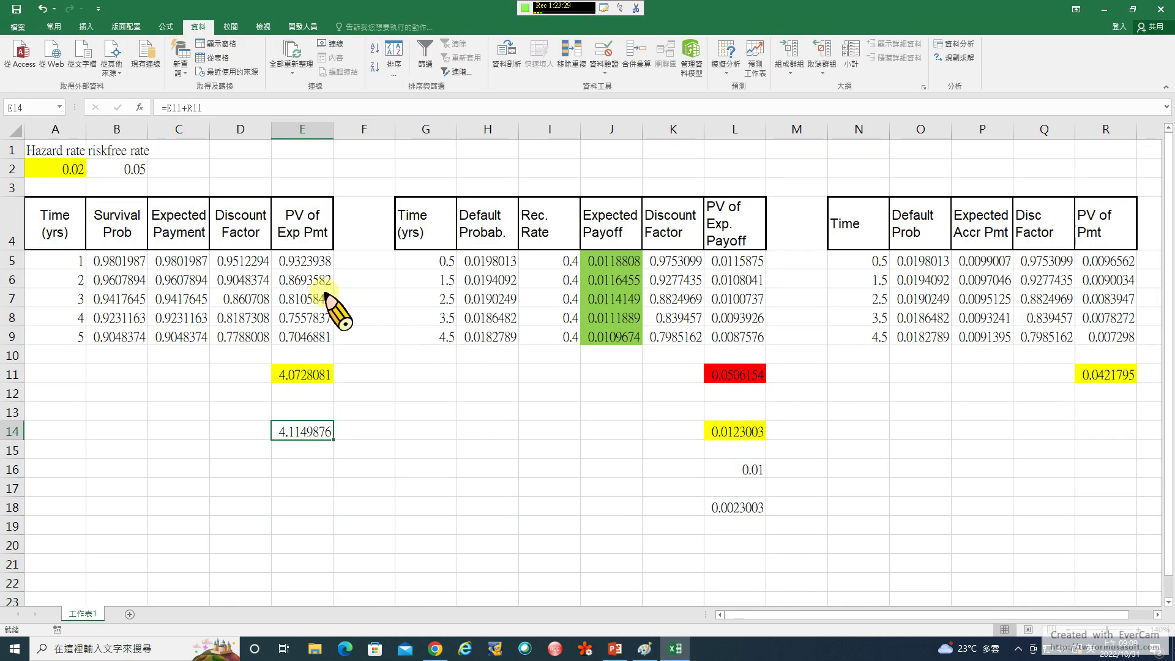
Highlight the present values in E5:E9 and R5:R9, and switch to PowerPoint at the end of the duration definition
drag(311, 262, 318, 336)
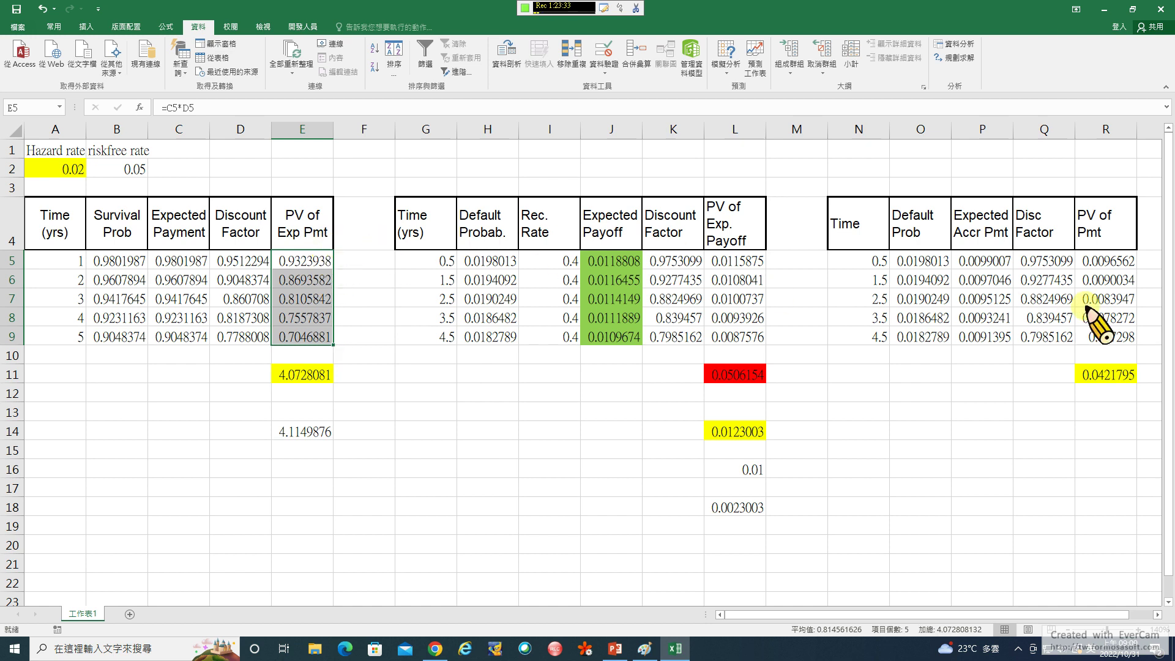
click(1109, 262)
drag(1109, 282, 1122, 336)
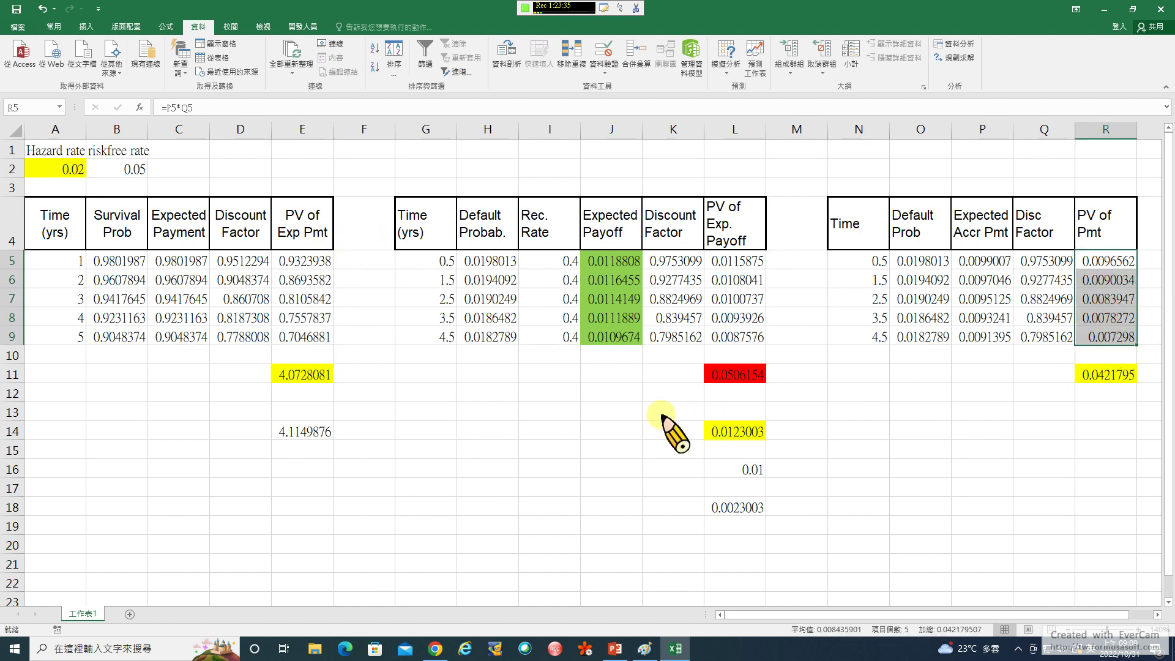
drag(311, 265, 315, 338)
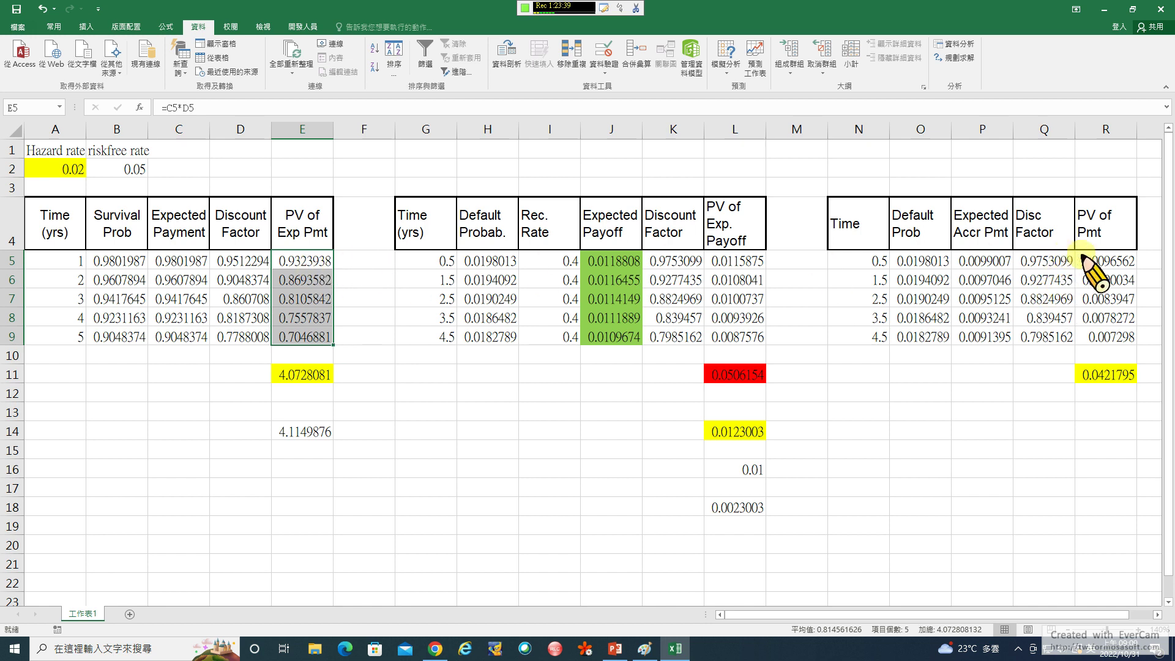
drag(1114, 263, 1109, 337)
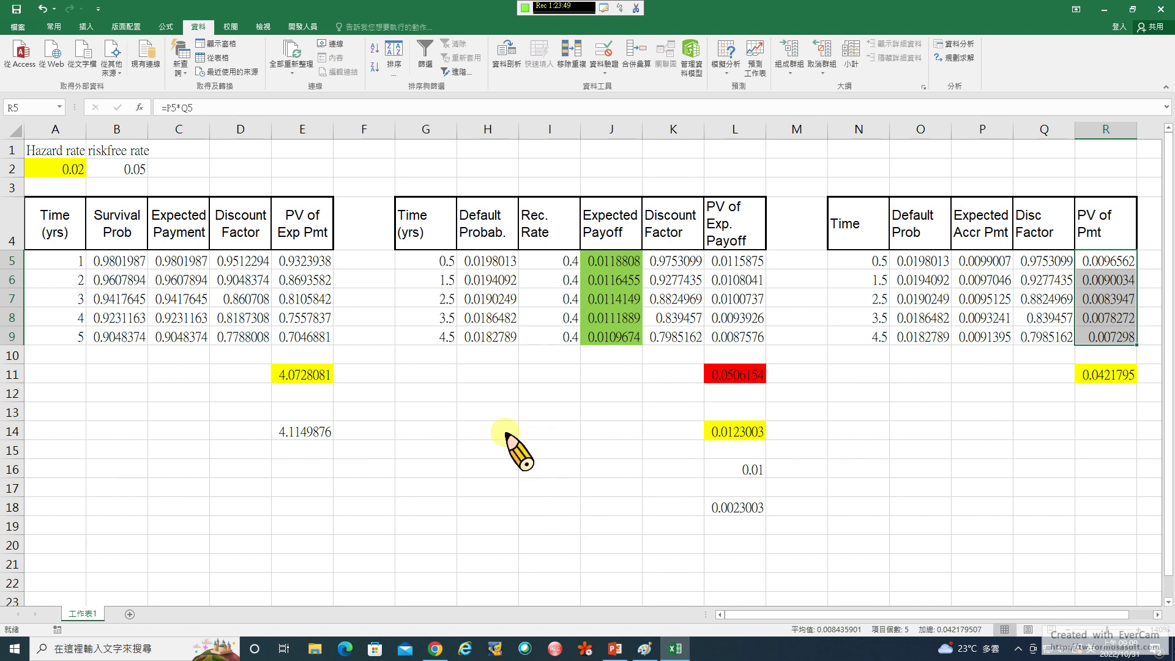
click(614, 650)
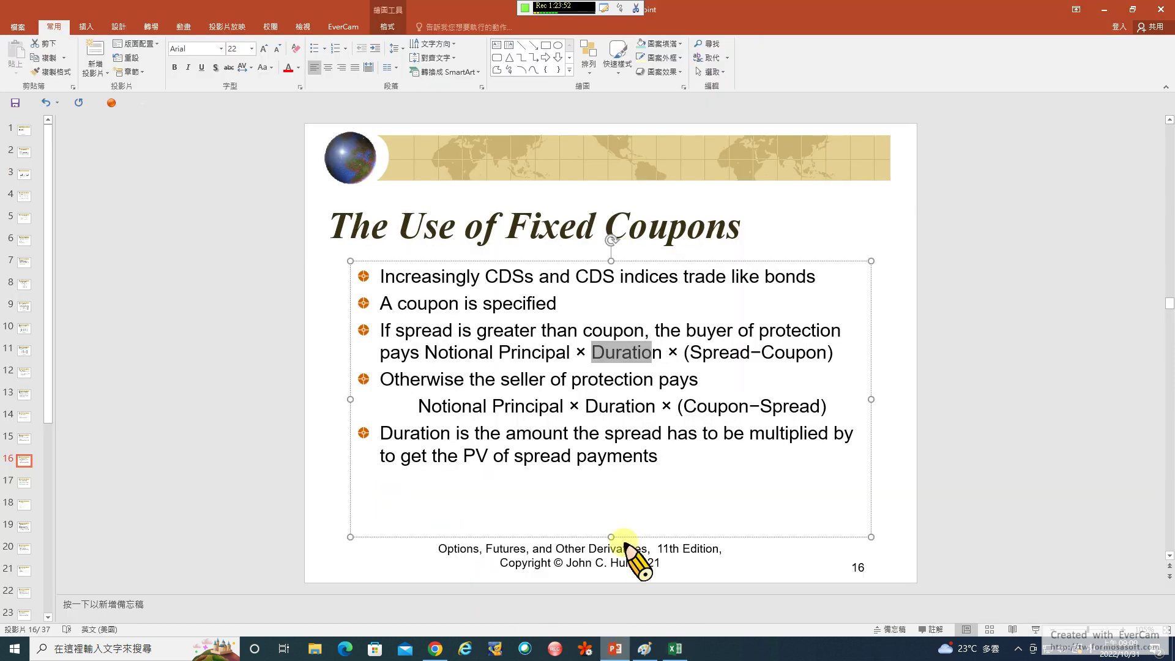
click(661, 458)
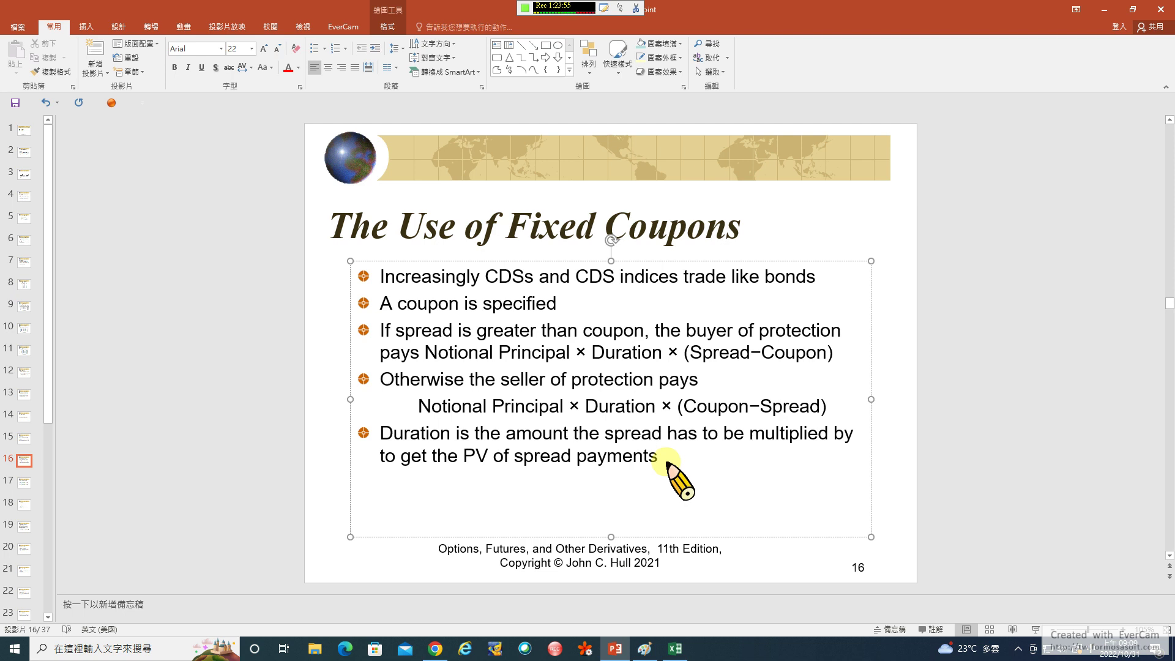
Open the DG400a workbook from the DerivaGem folder inside 上課資料 on USB drive L
click(315, 650)
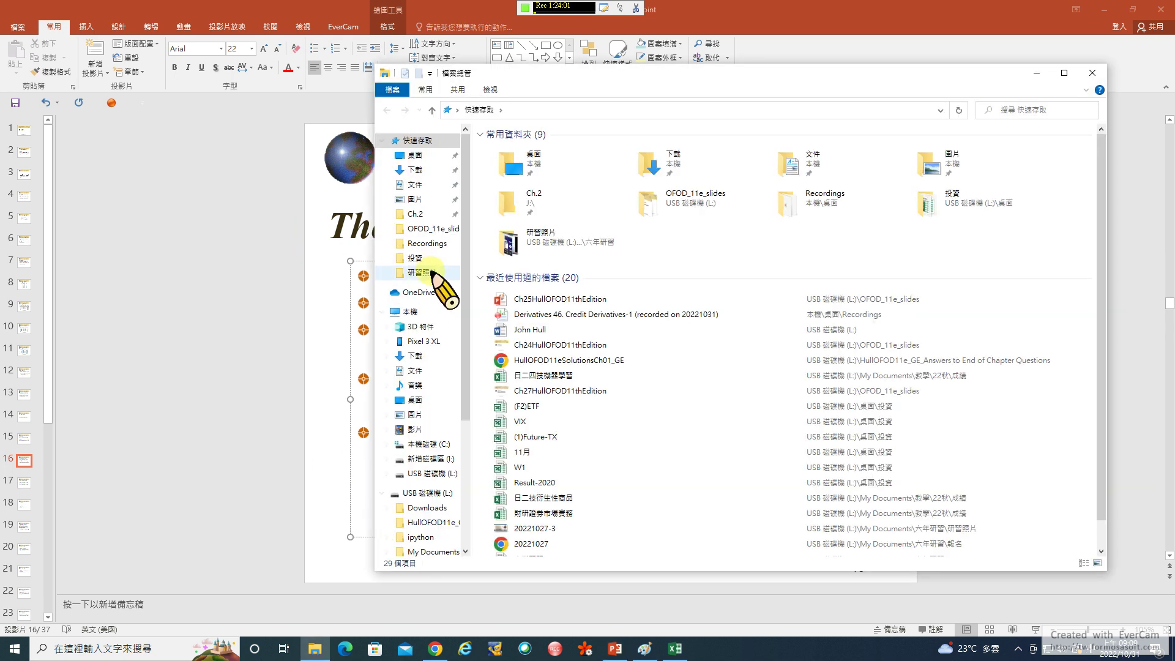
drag(464, 326, 465, 442)
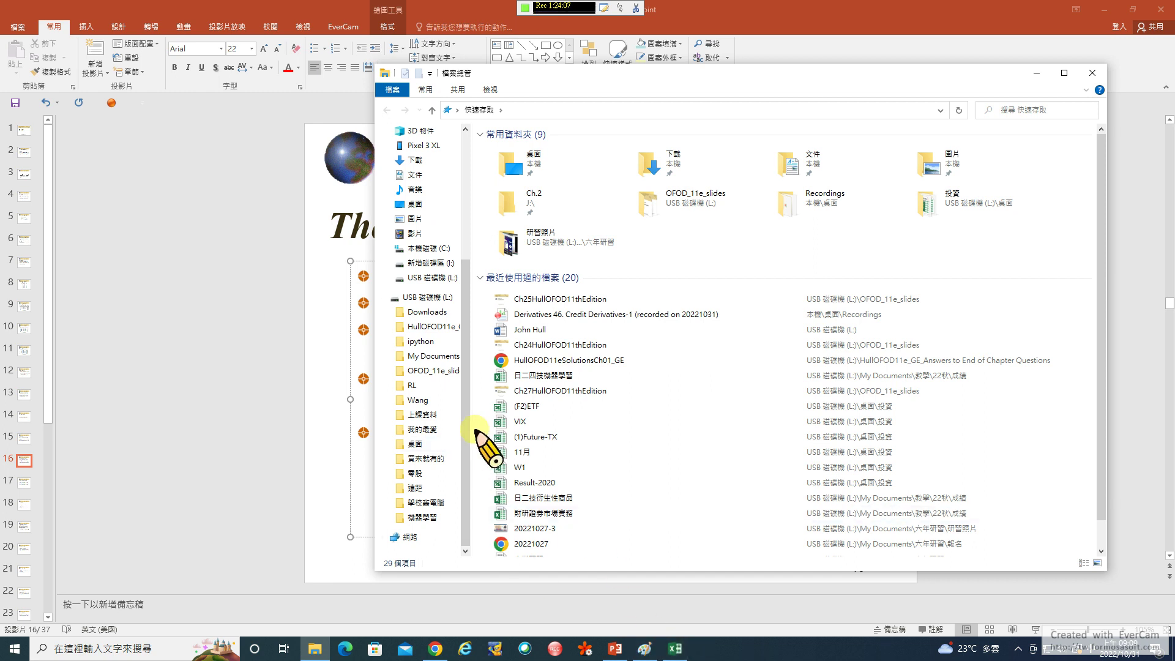
click(423, 416)
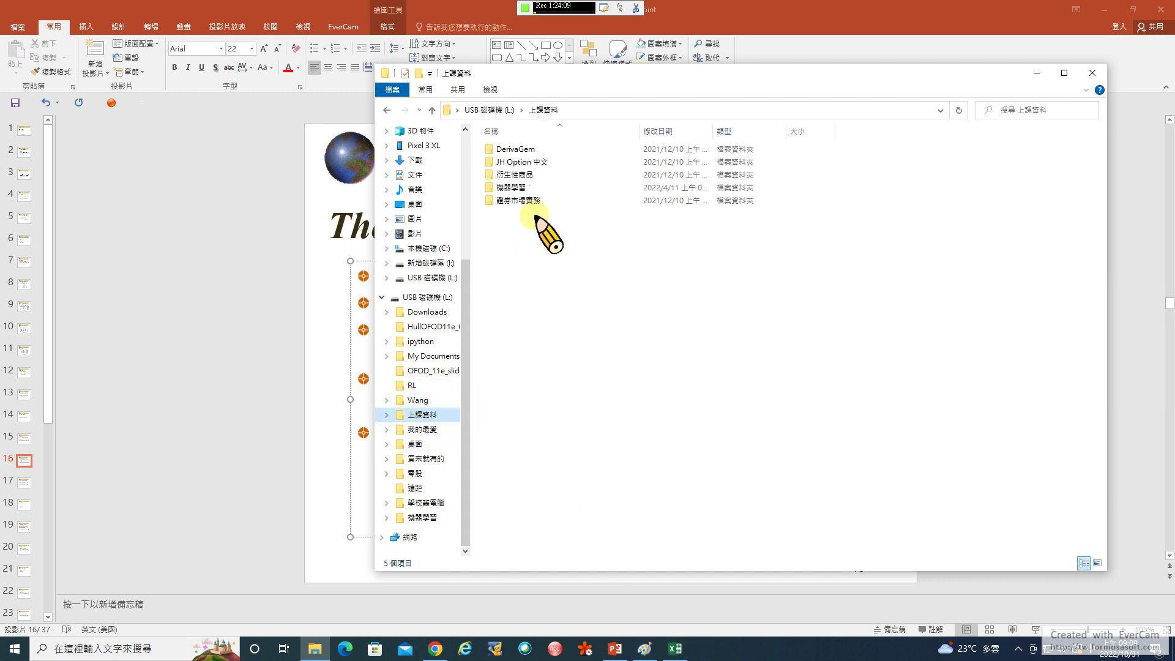
double_click(520, 151)
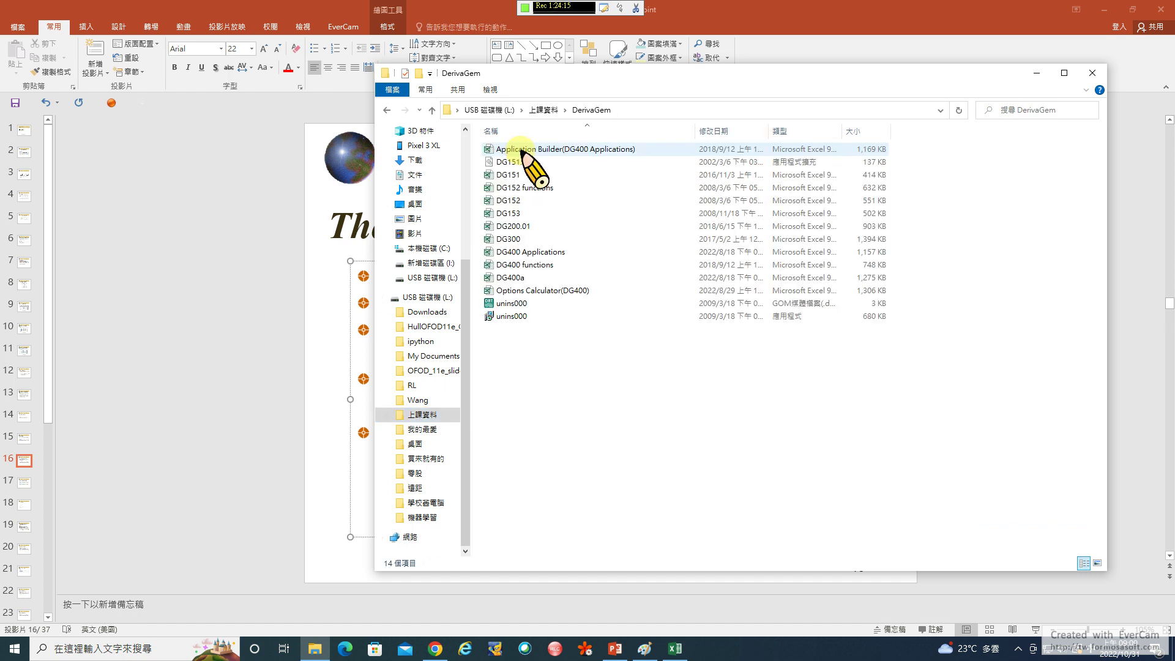
click(517, 279)
double_click(518, 279)
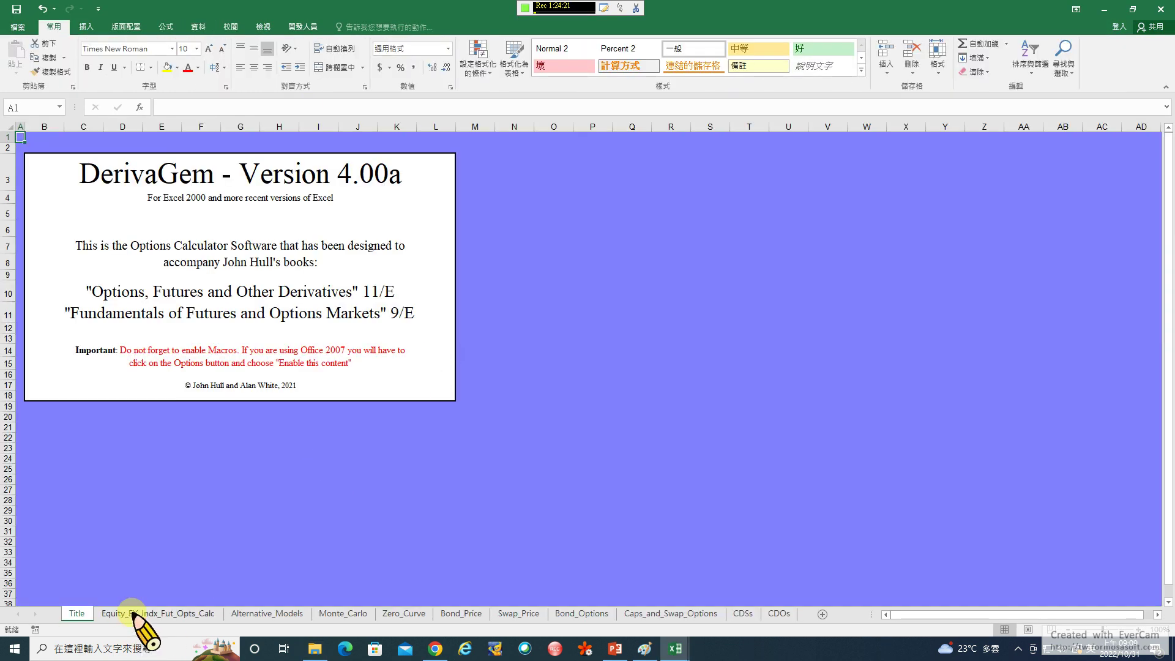
Open the CDSs worksheet of DG400a at a larger zoom and select the CDS life in B3
click(133, 612)
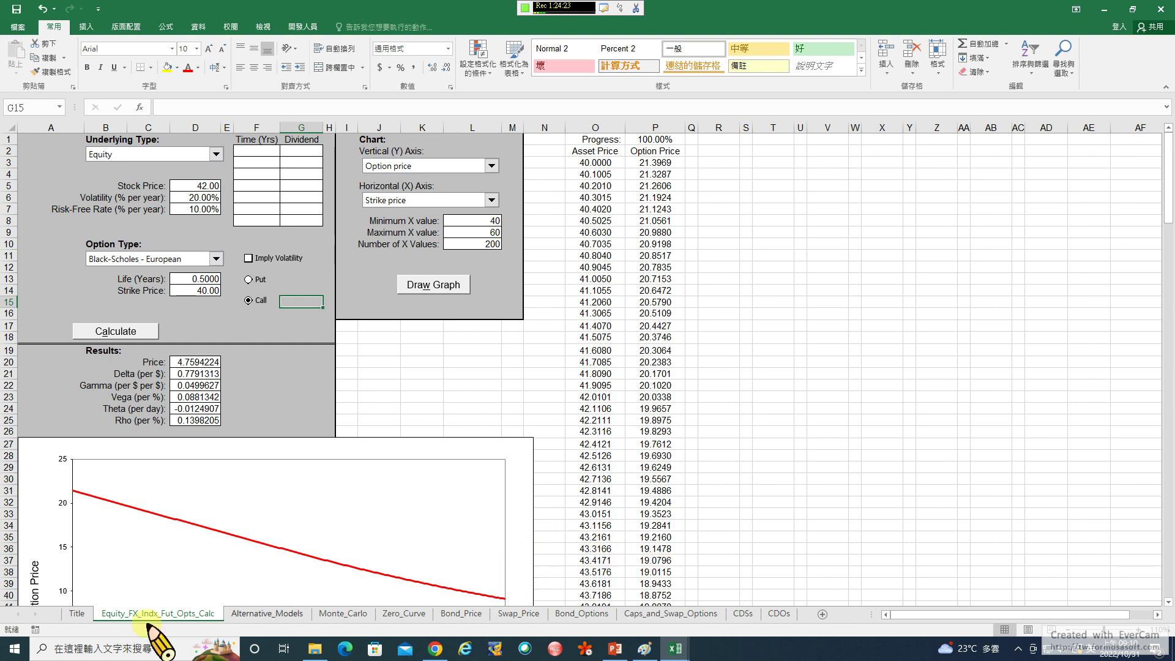
click(743, 613)
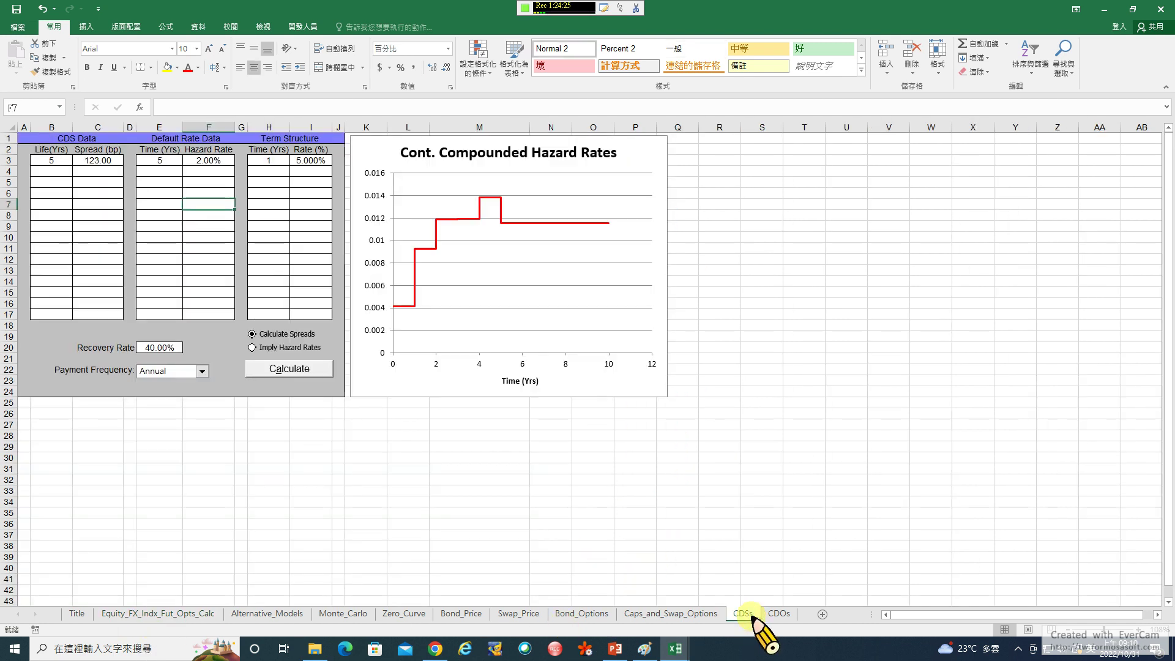
scroll(1154, 650, up, 6)
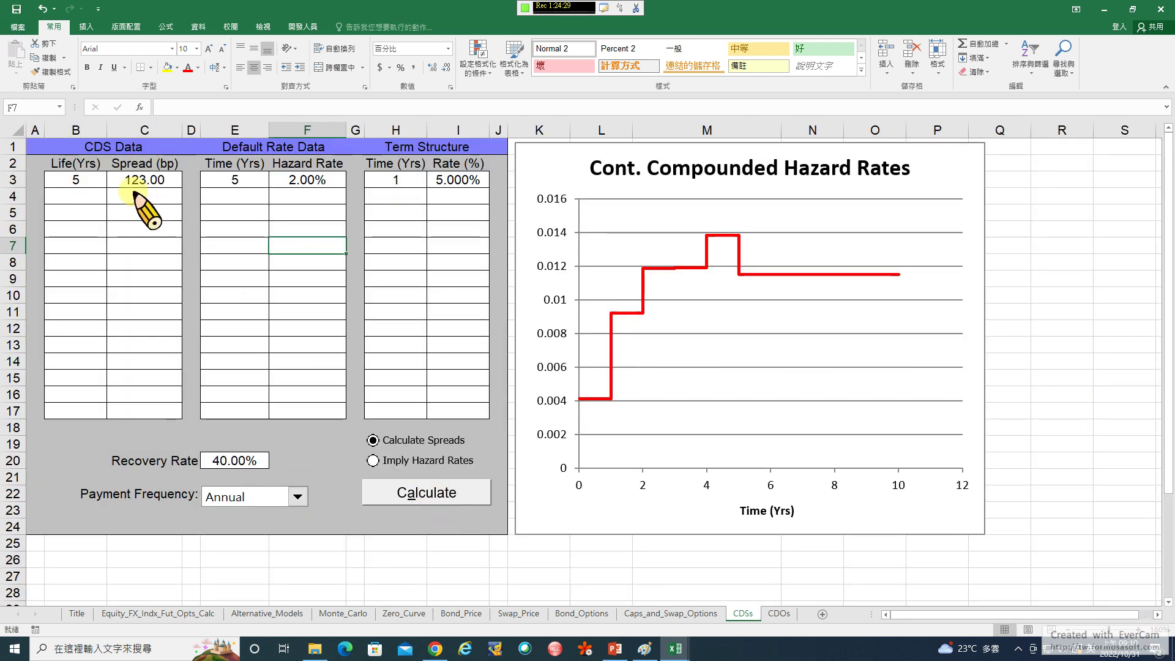
click(69, 181)
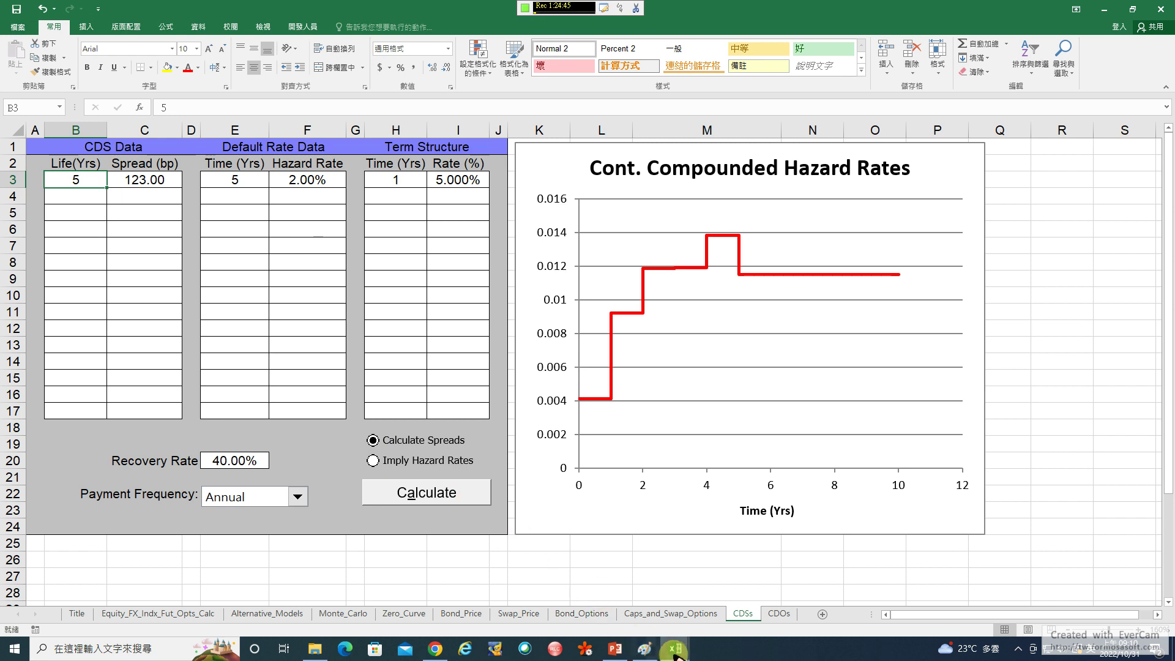
Look at the hazard rate and risk-free rate inputs in the 活頁簿2 workbook and return to DG400a
mouse_move(675, 648)
click(647, 605)
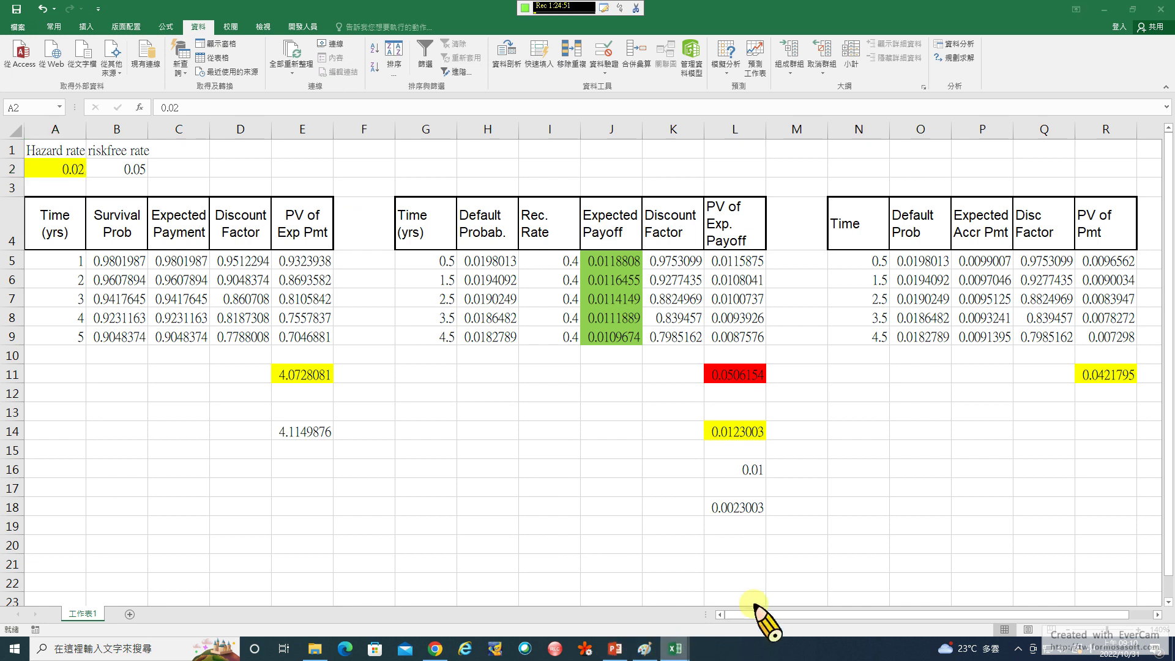
mouse_move(676, 648)
click(752, 571)
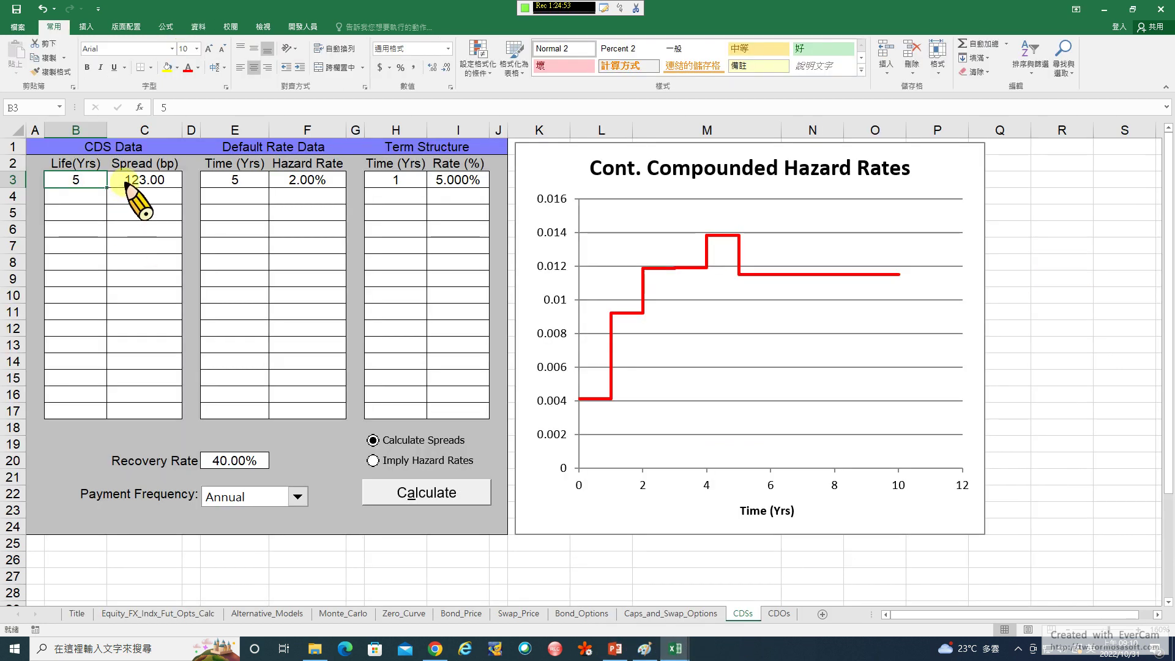
Calculate the CDS spread from the hazard rate in F3 with the Calculate Spreads option, and select the result in C3
click(306, 180)
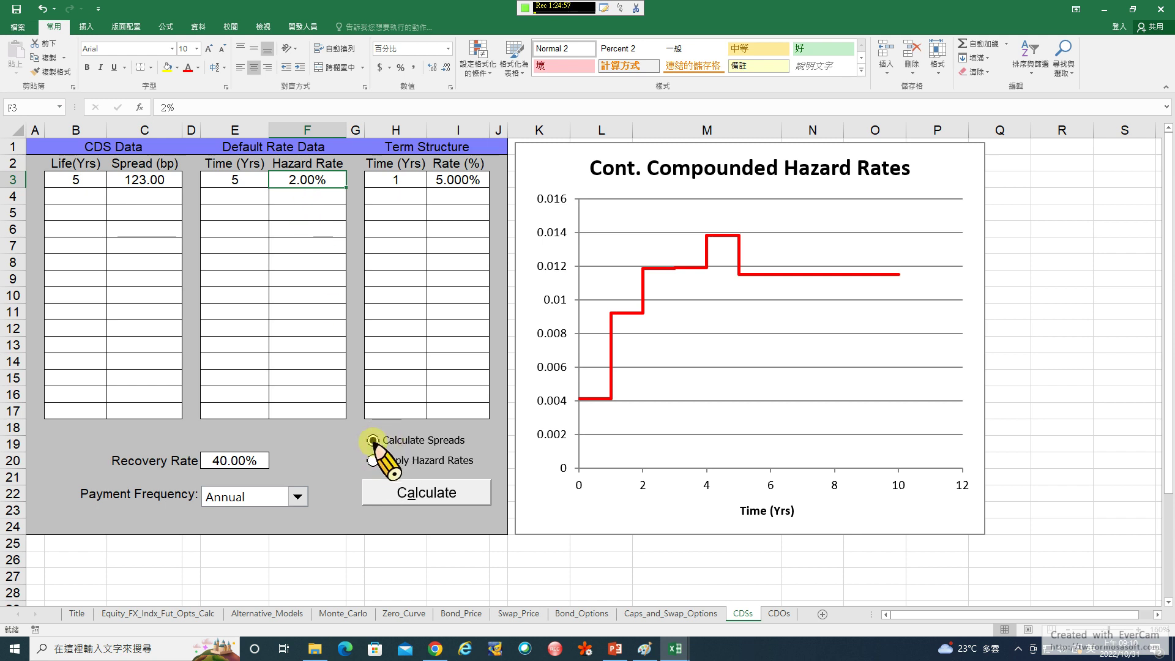
click(412, 495)
click(140, 183)
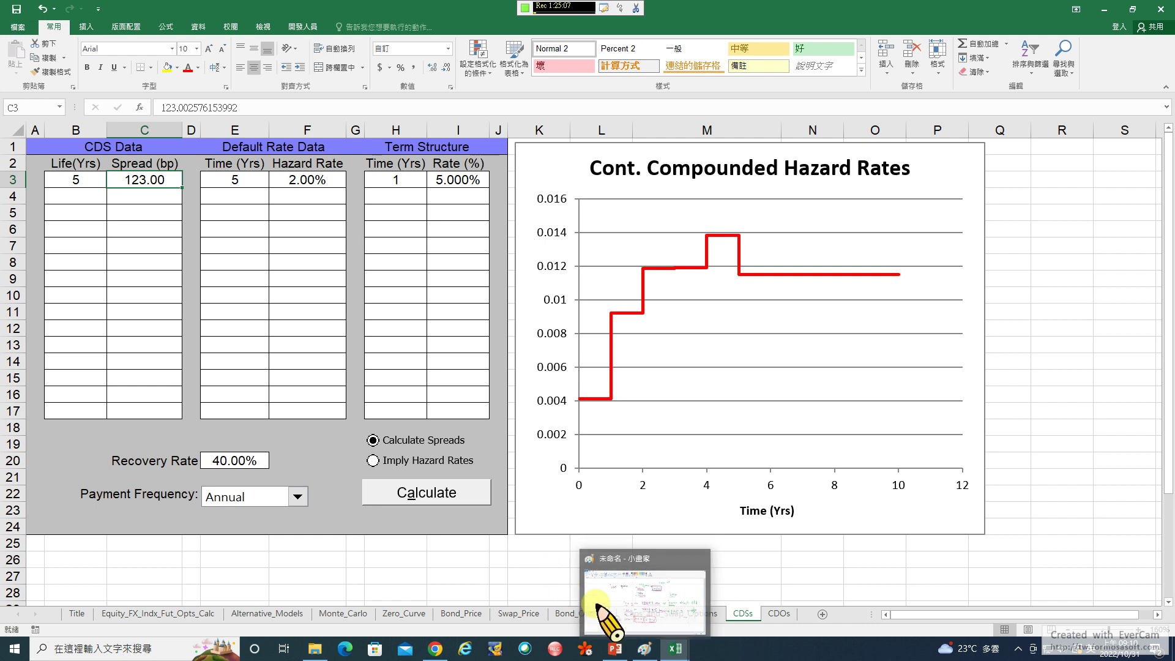
Switch to 活頁簿2, check the spread formula in L14 and the hazard rate in A2, and return to DG400a
mouse_move(677, 652)
click(612, 597)
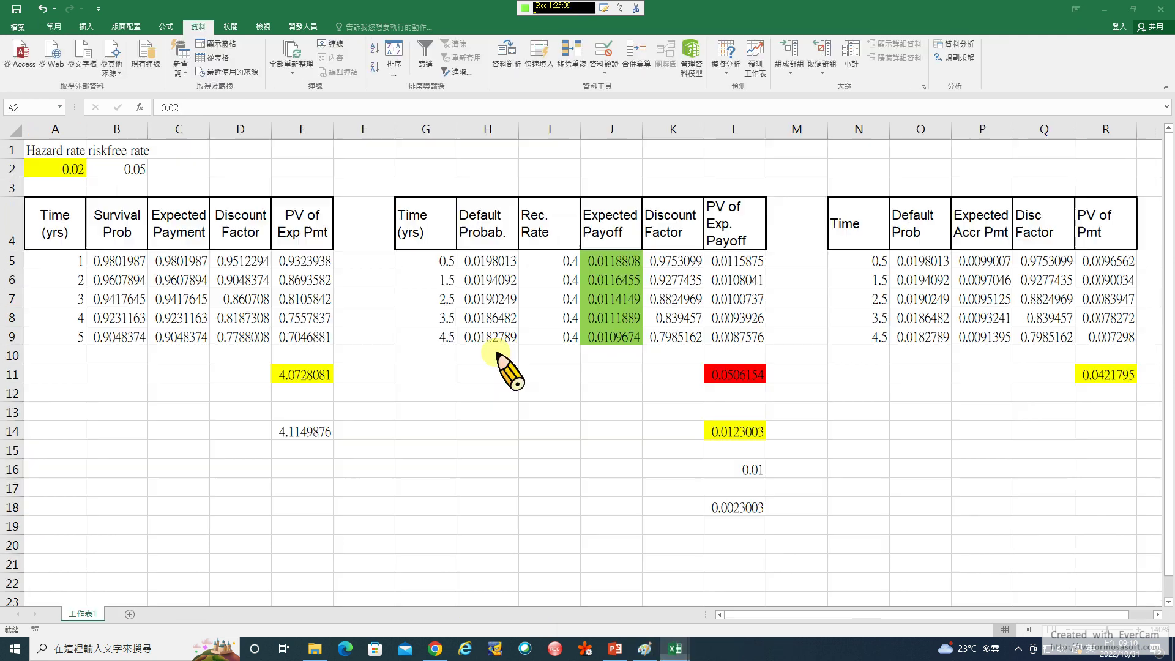
click(731, 430)
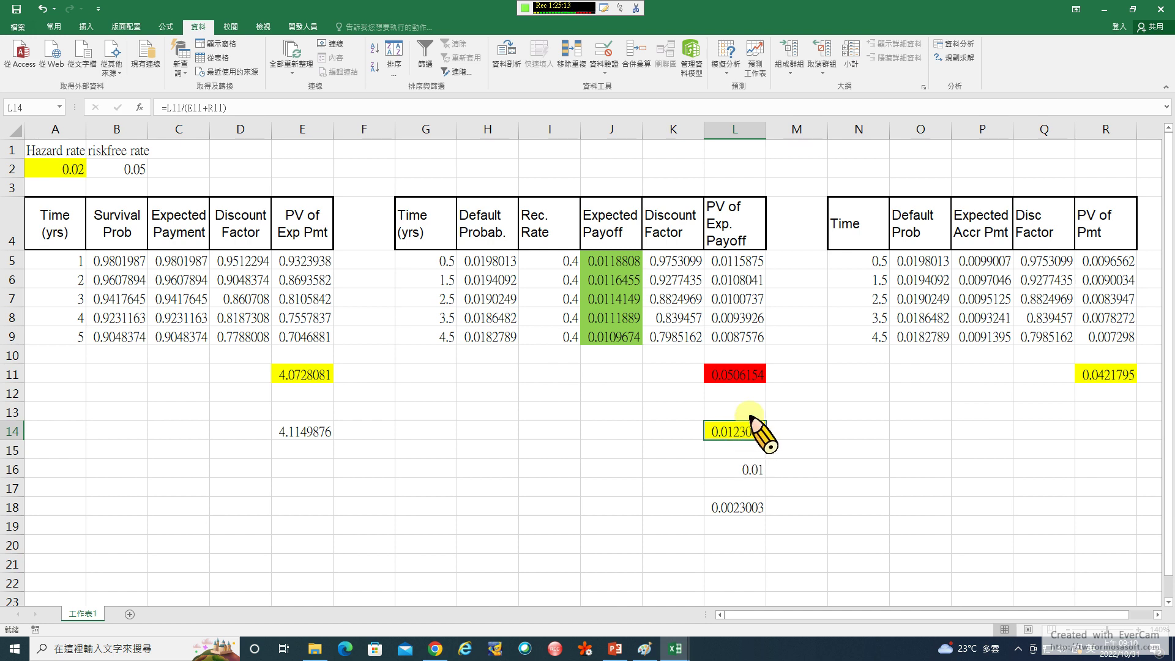
click(70, 168)
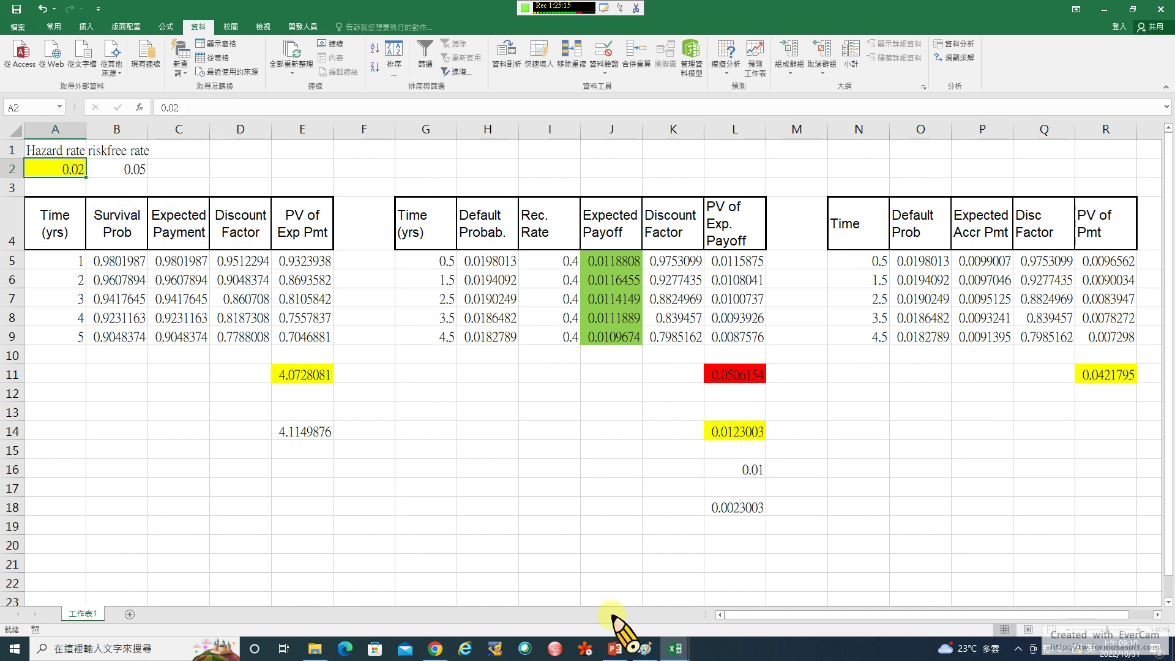
click(675, 648)
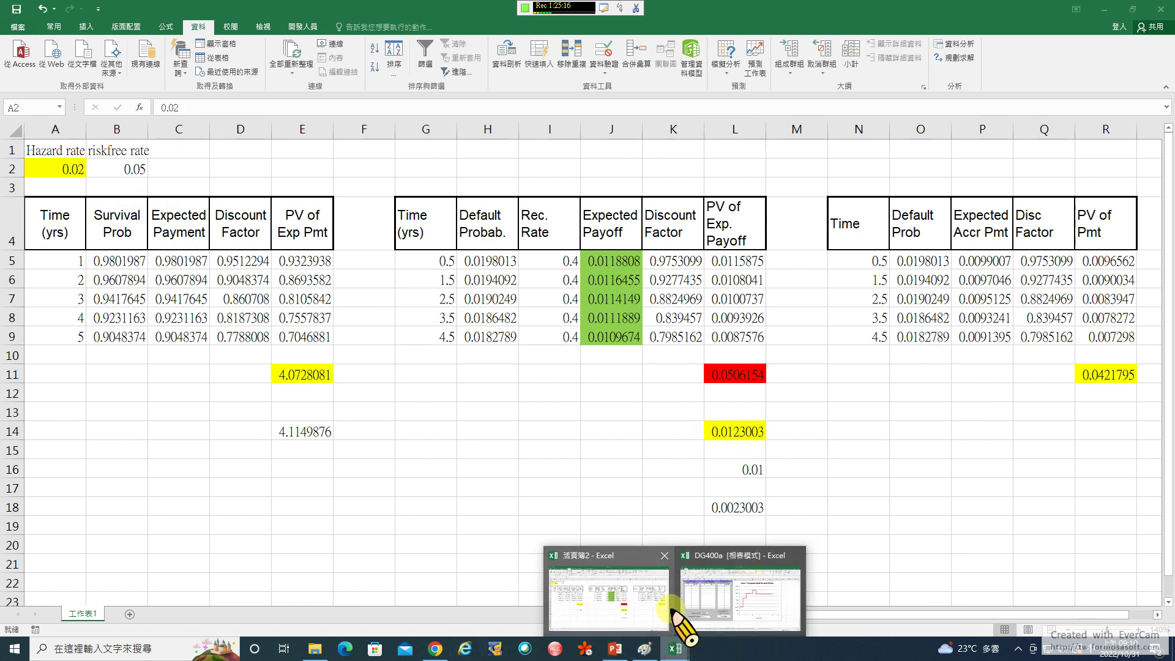
click(717, 560)
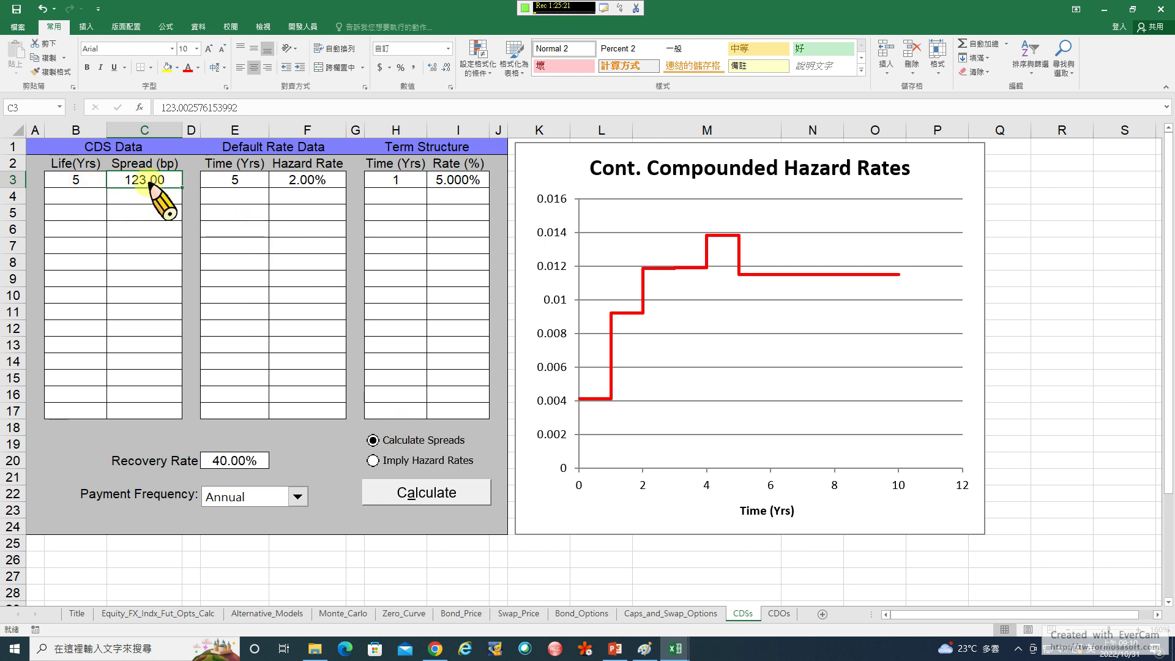
Set the CDS spread in C3 to 100 bp and the term structure time in H3 to 5 years
text(100)
key(Return)
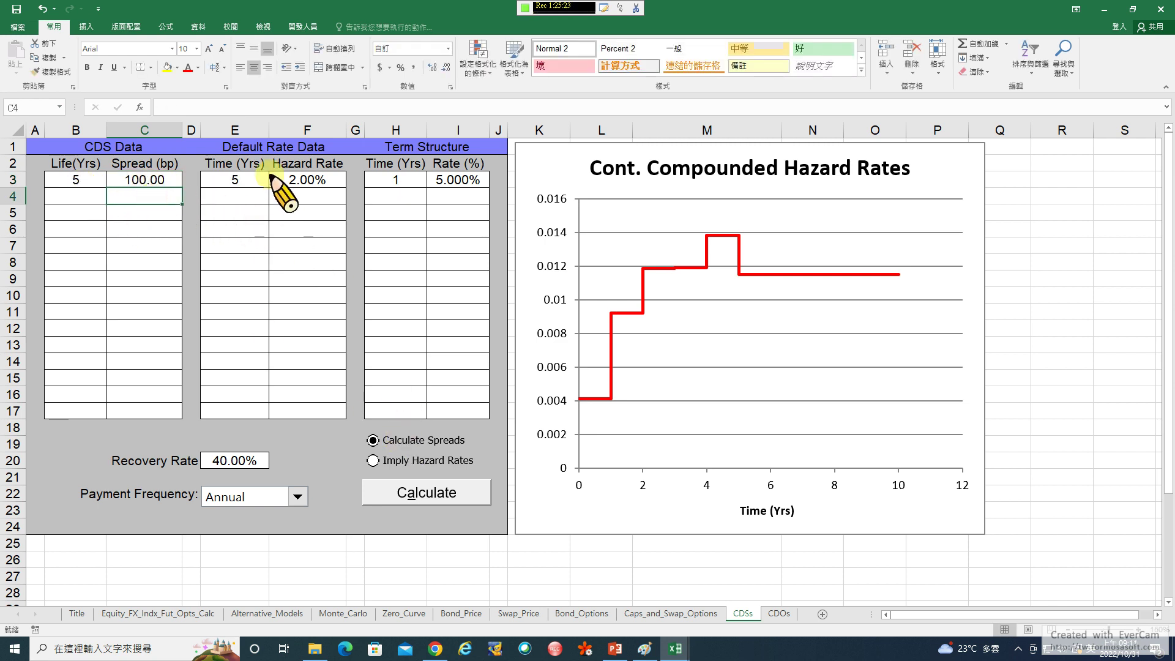
click(75, 179)
click(245, 182)
click(392, 183)
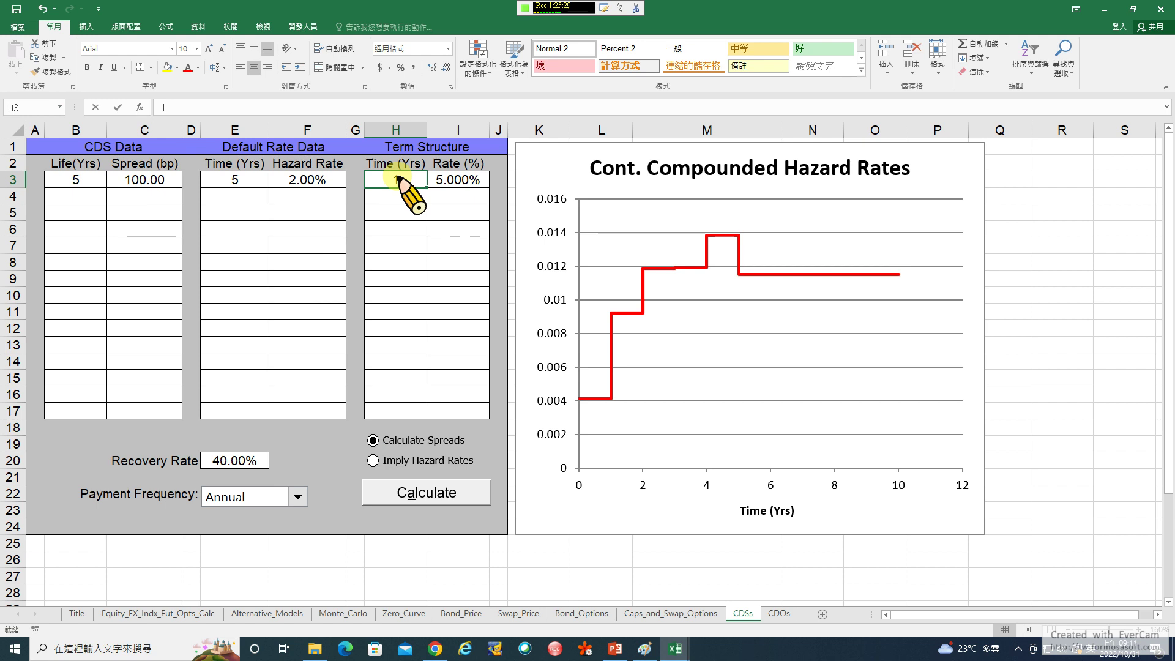
text(5)
key(Return)
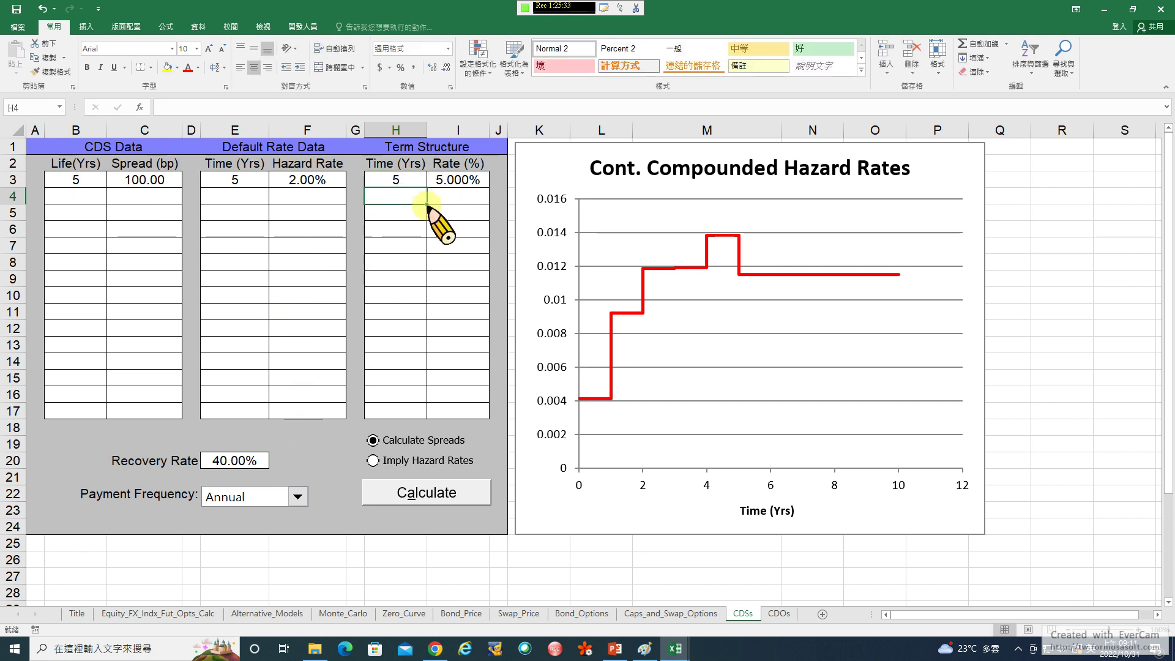
Calculate the hazard rate with the Imply Hazard Rates option and inspect the full value in F3
click(375, 460)
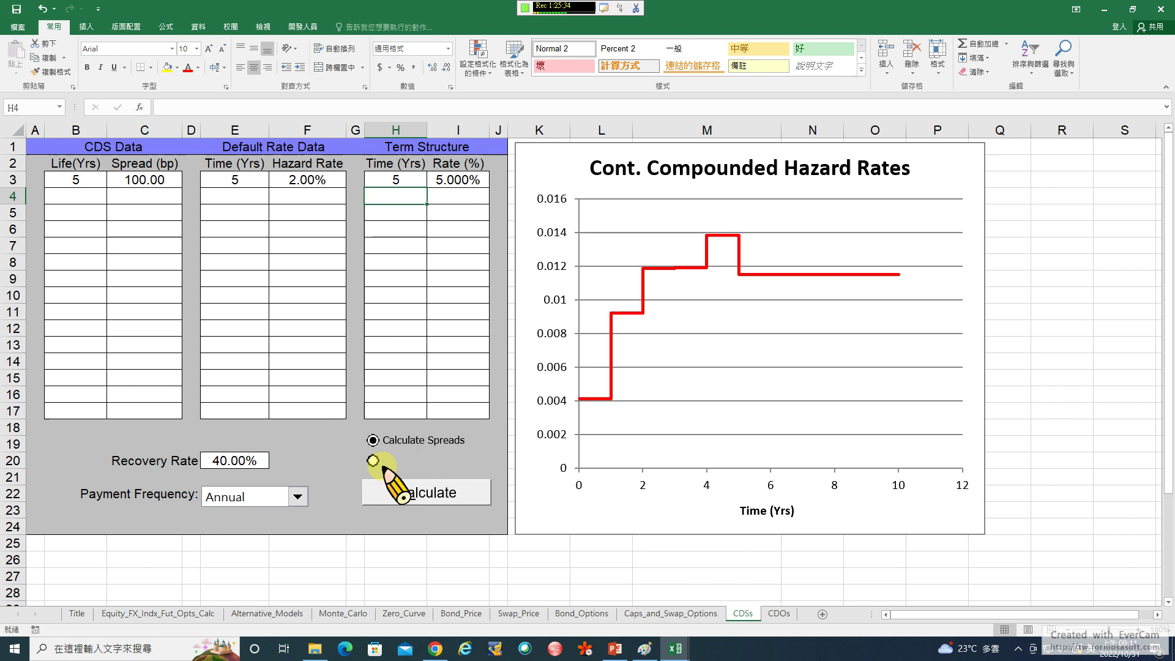
click(416, 496)
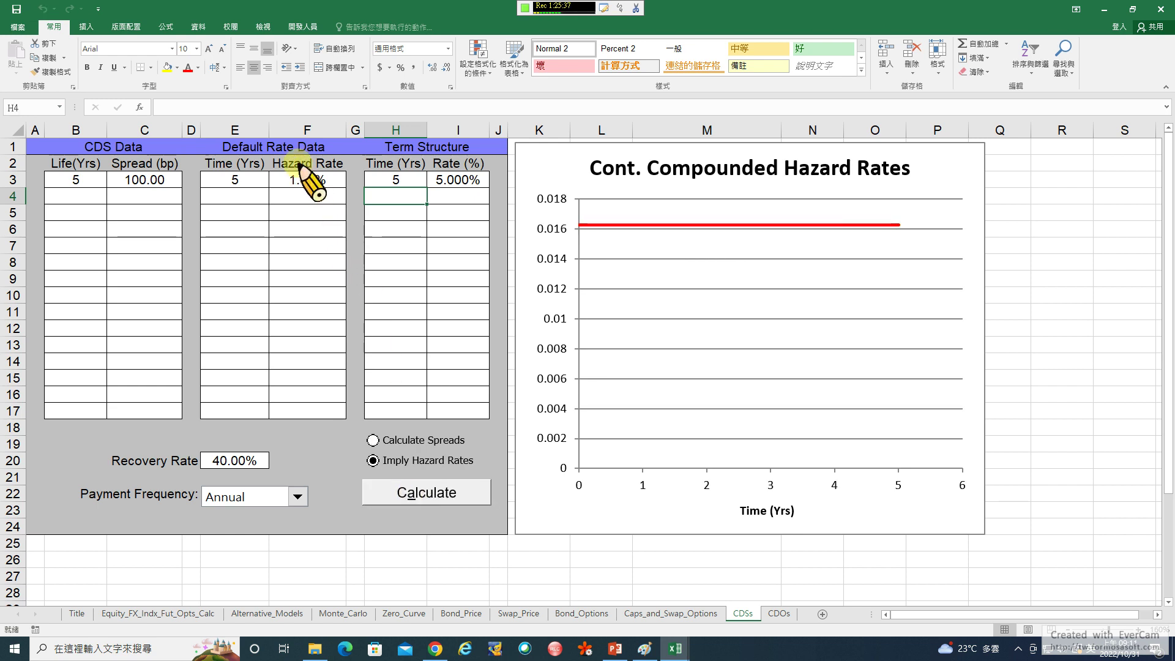
click(306, 180)
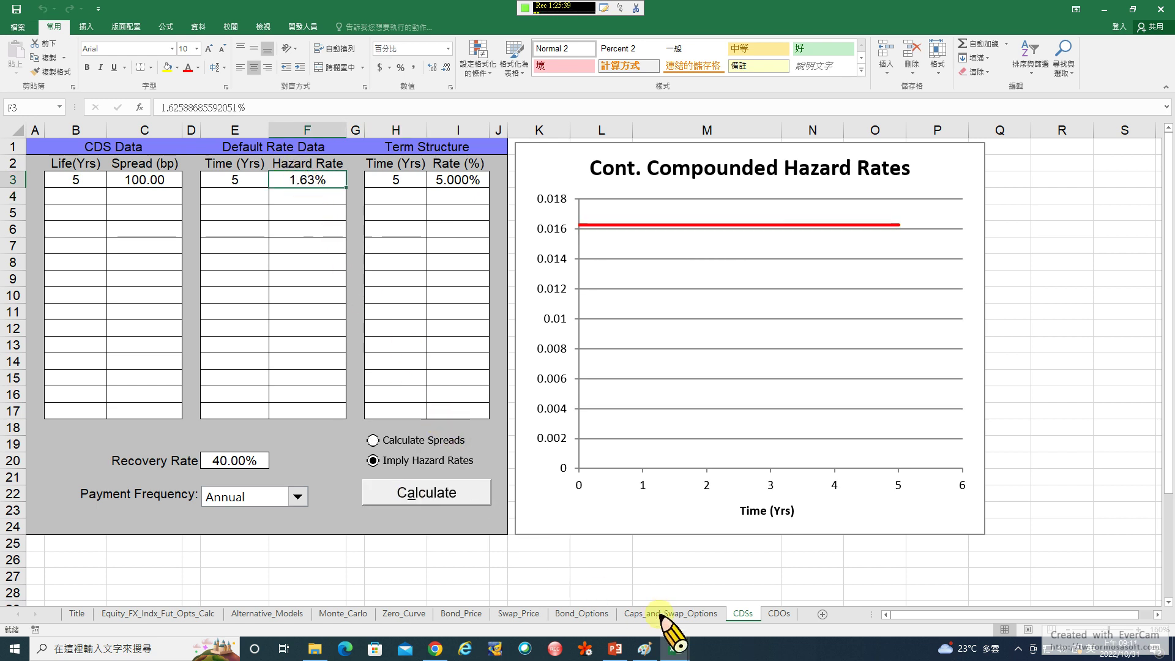
Switch to PowerPoint, mark the hazard rate on slide 13 about implying default probabilities, and return to the fixed coupons slide 16
mouse_move(678, 653)
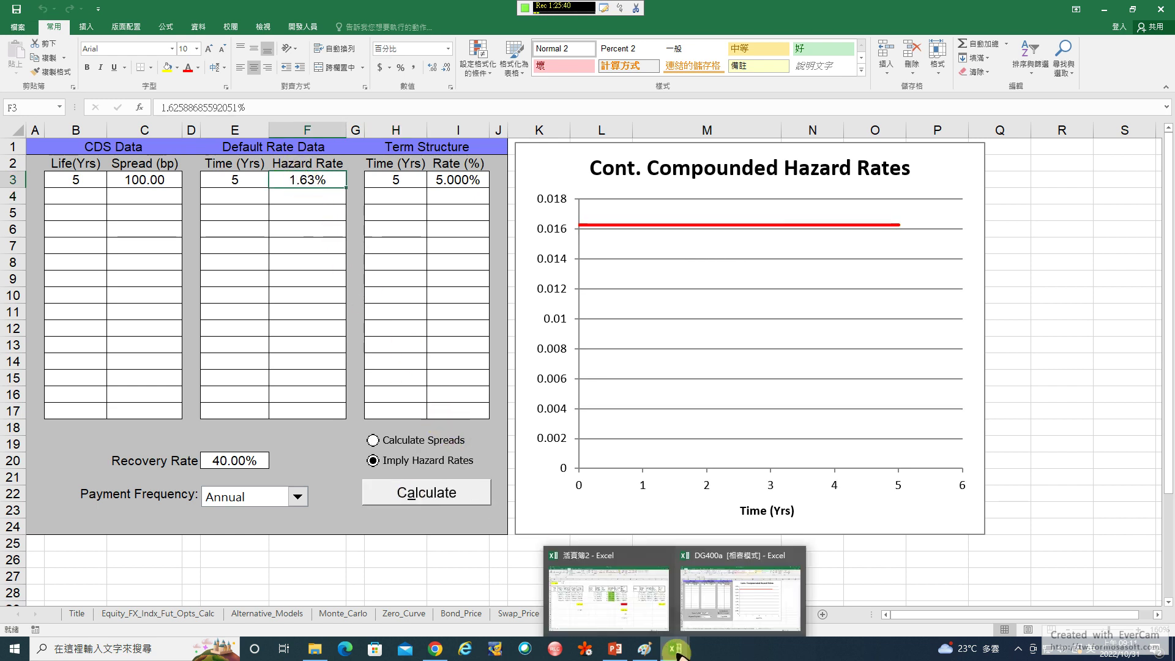
click(615, 648)
click(889, 424)
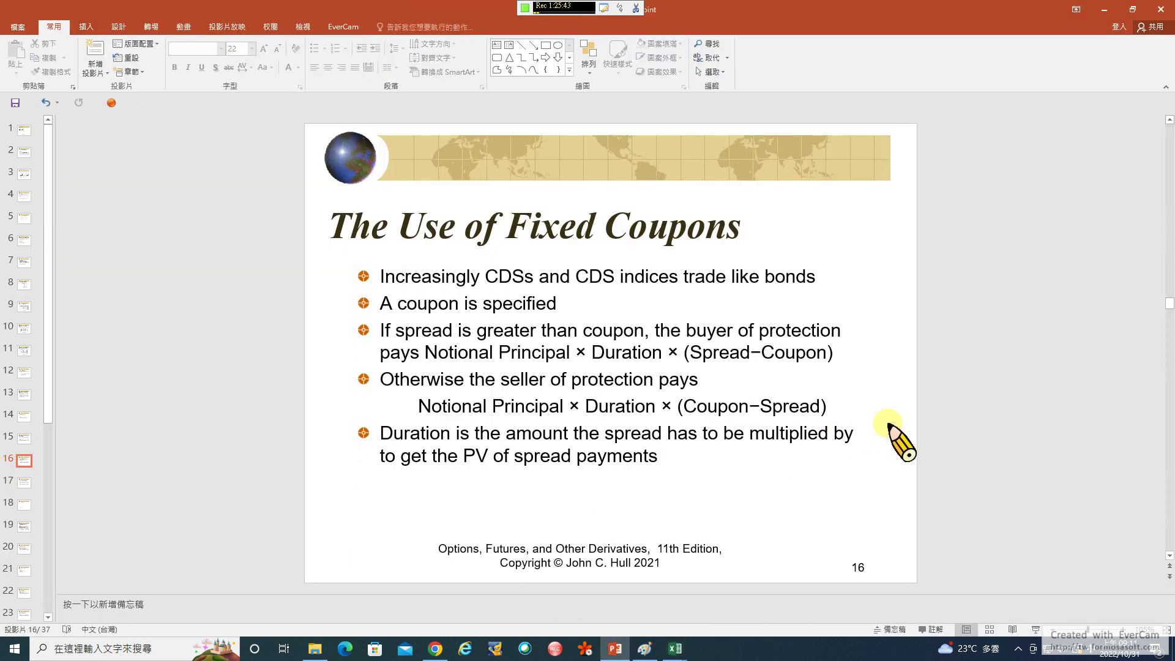
scroll(889, 423, up, 1)
scroll(888, 424, up, 2)
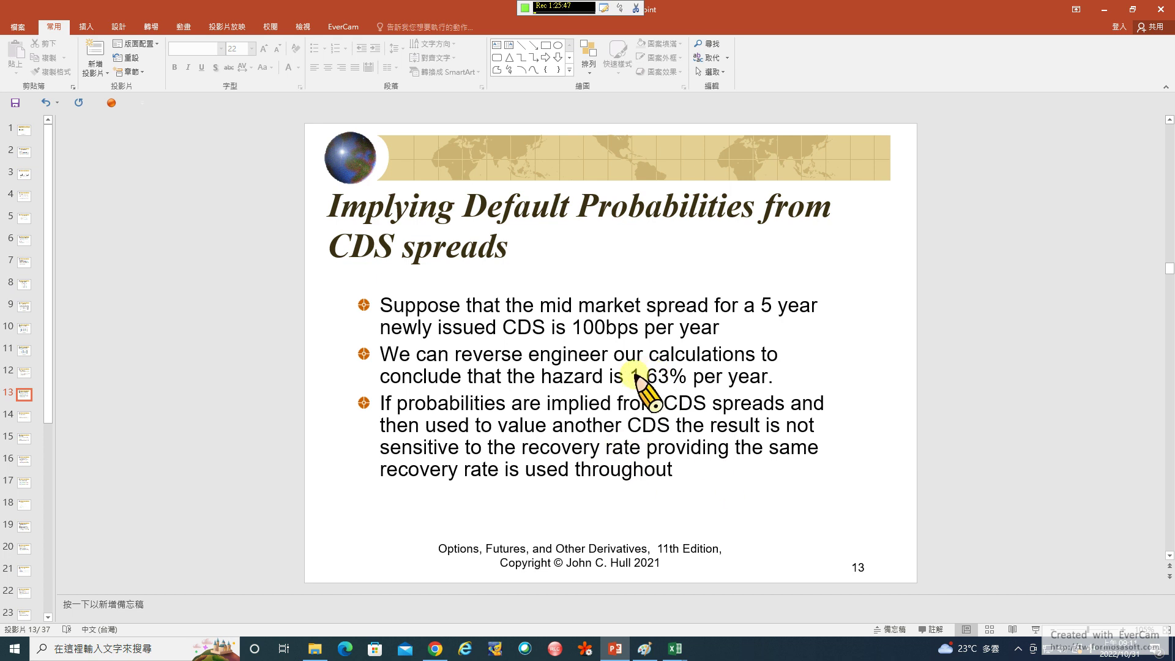
drag(630, 376, 667, 376)
scroll(665, 376, down, 4)
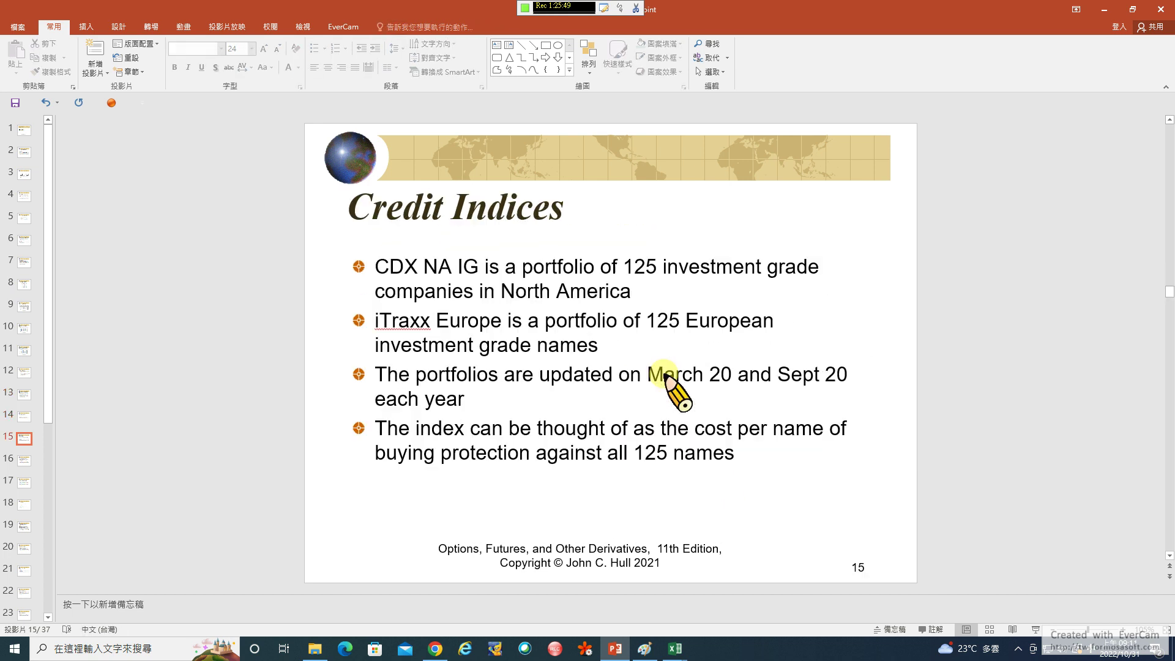
scroll(666, 376, up, 1)
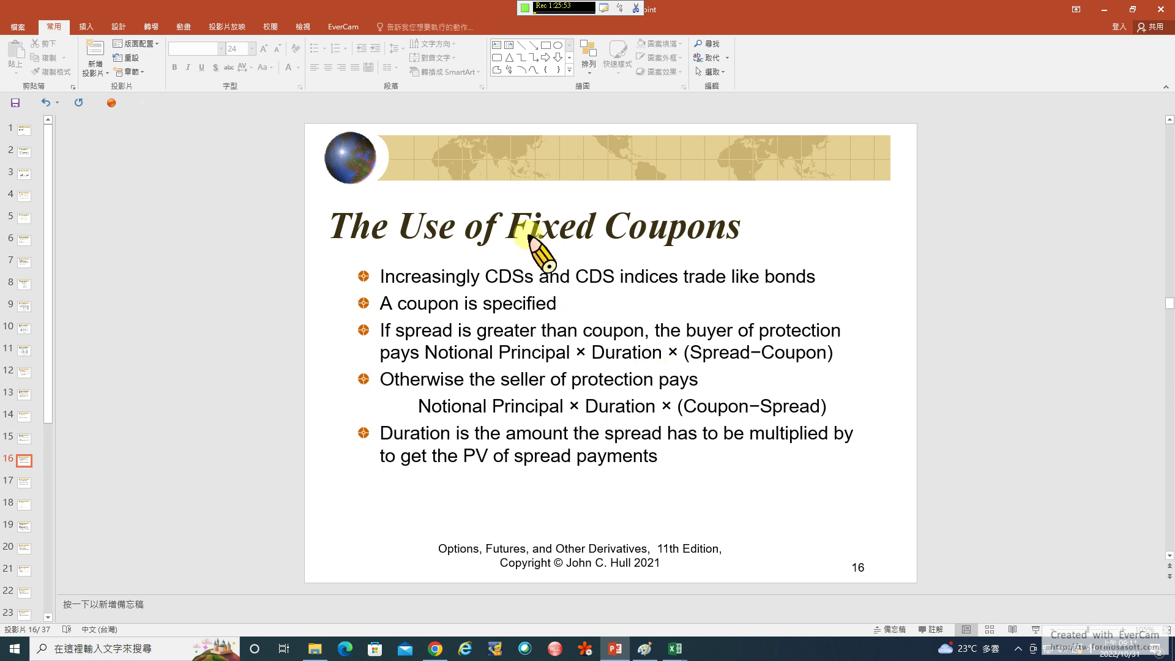
Highlight "Fixed Coupons" in the slide title, and switch to Paint to start a blank canvas without saving the current drawing
drag(506, 227, 715, 221)
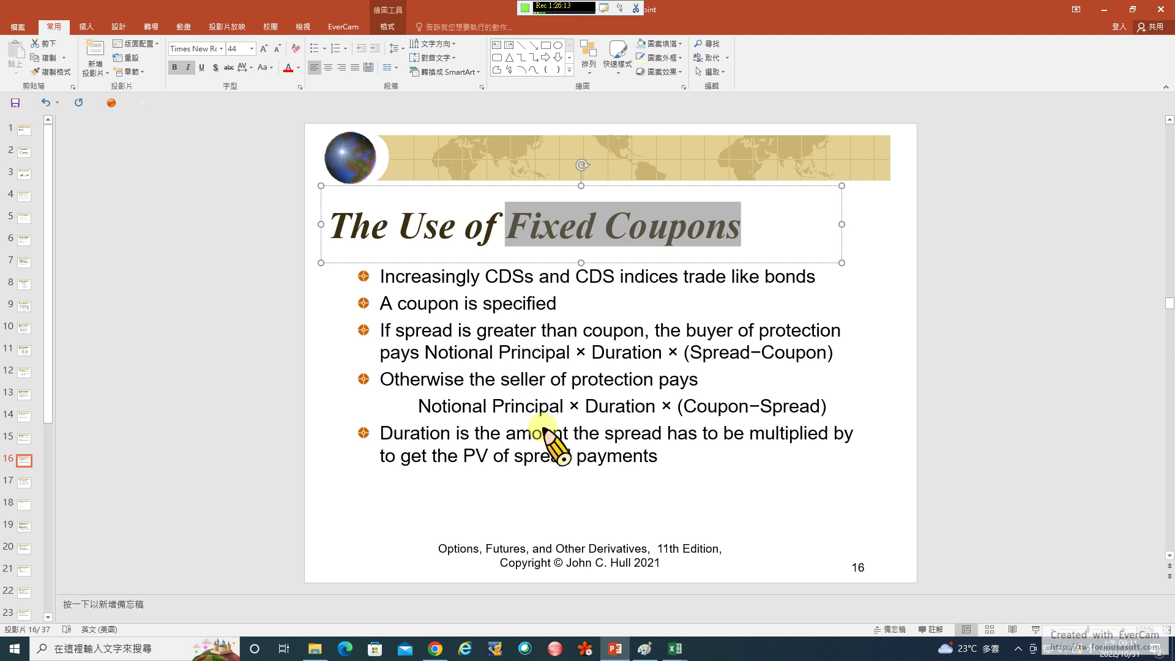
click(644, 648)
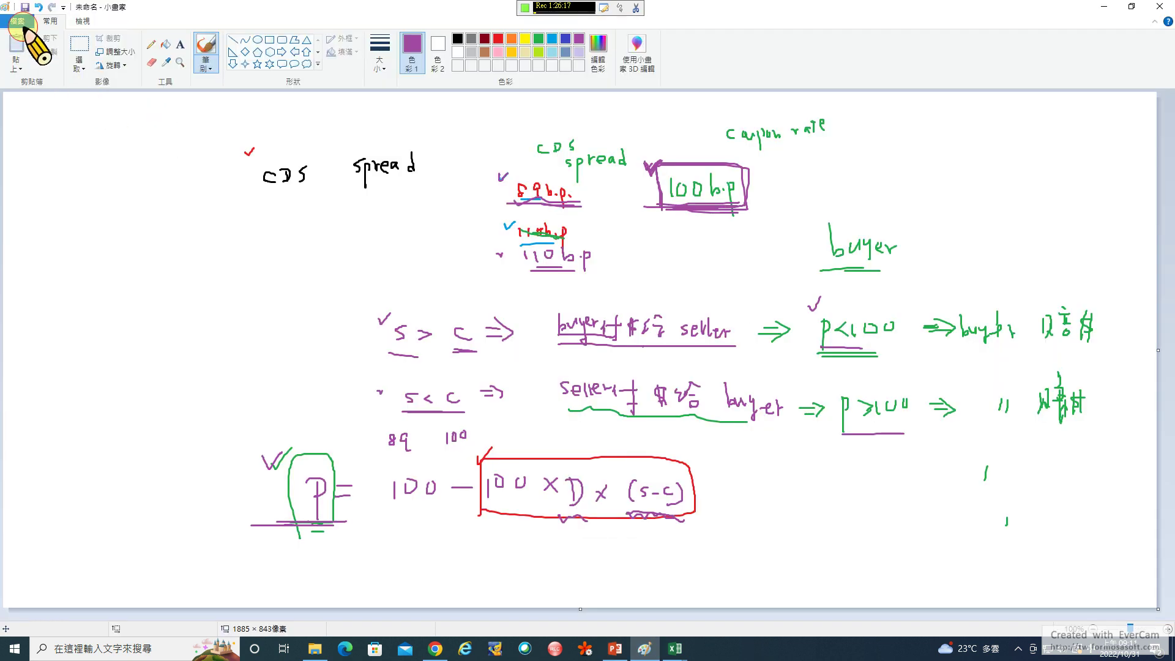
click(17, 21)
click(39, 43)
click(612, 325)
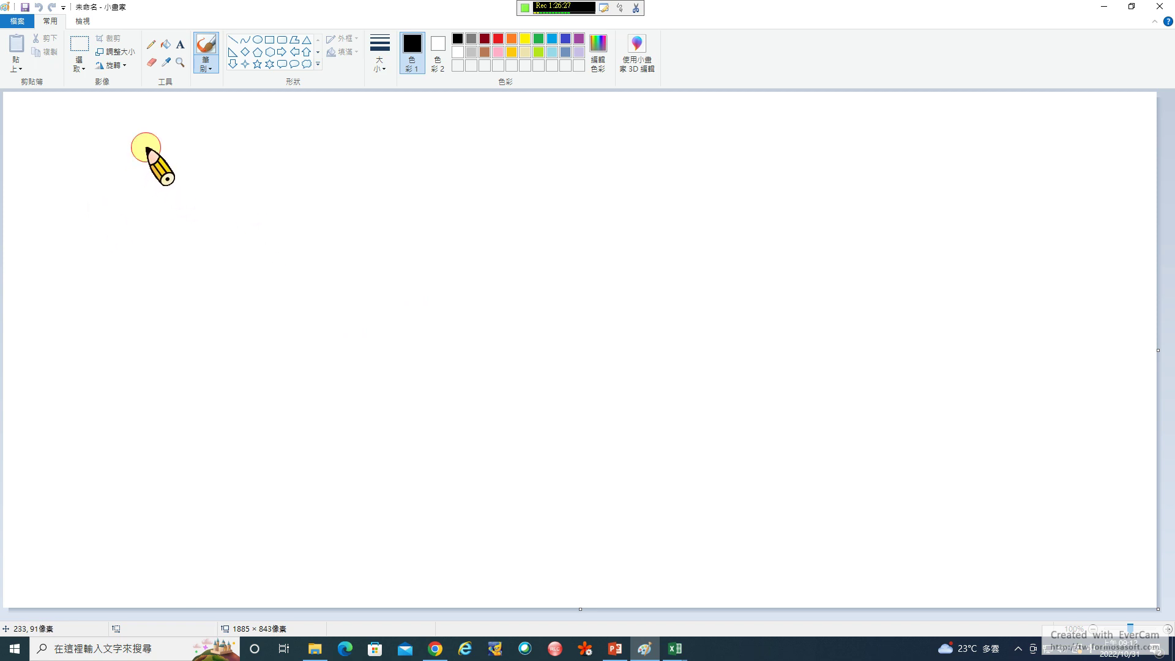
Handwrite "S = 34 b.p" in black near the canvas's upper-left corner, with "c = 40 b.p." beneath it
mouse_move(146, 147)
mouse_down()
mouse_move(231, 154)
mouse_move(237, 177)
mouse_move(242, 157)
mouse_up()
click(169, 153)
click(215, 143)
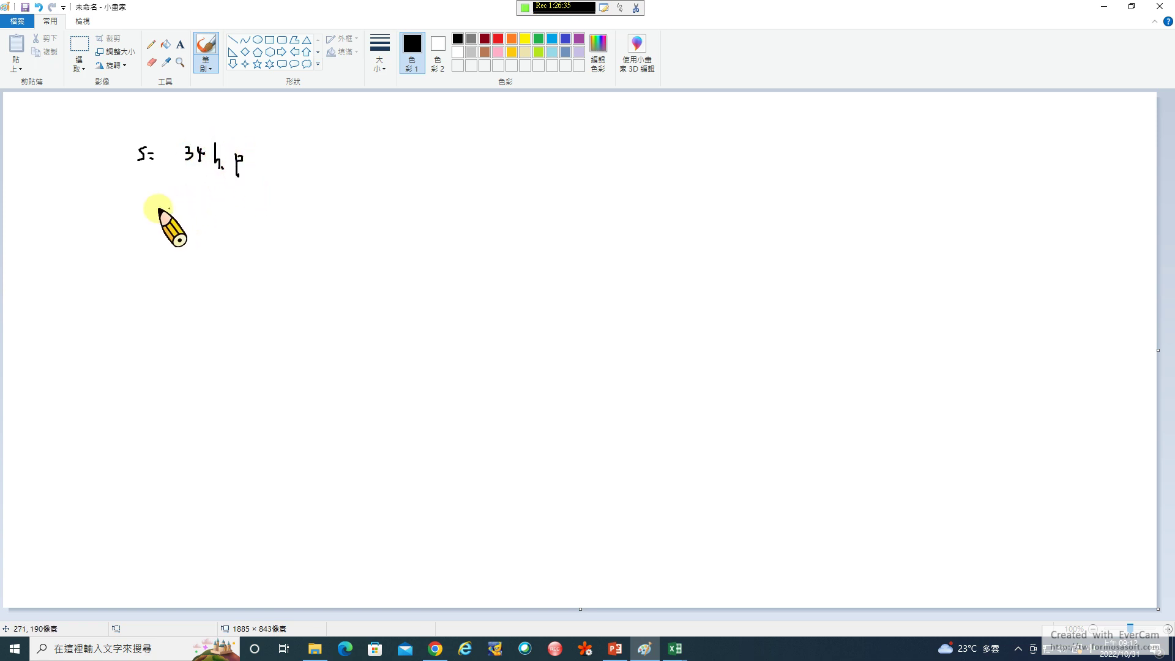
drag(154, 209, 199, 206)
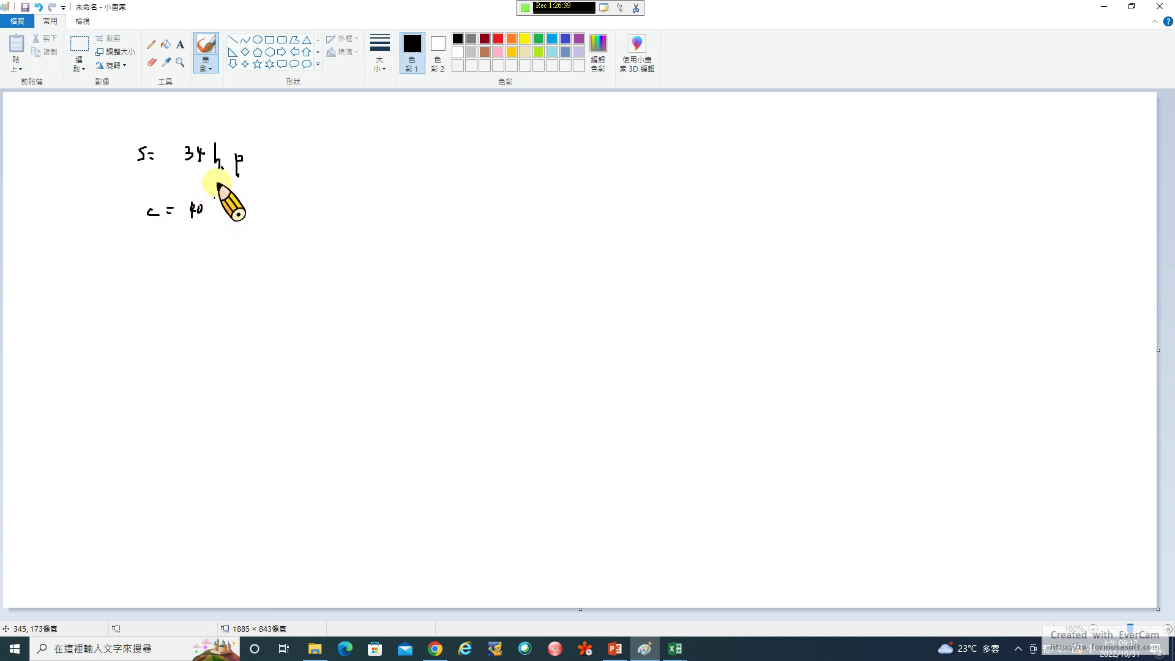
drag(217, 164, 223, 166)
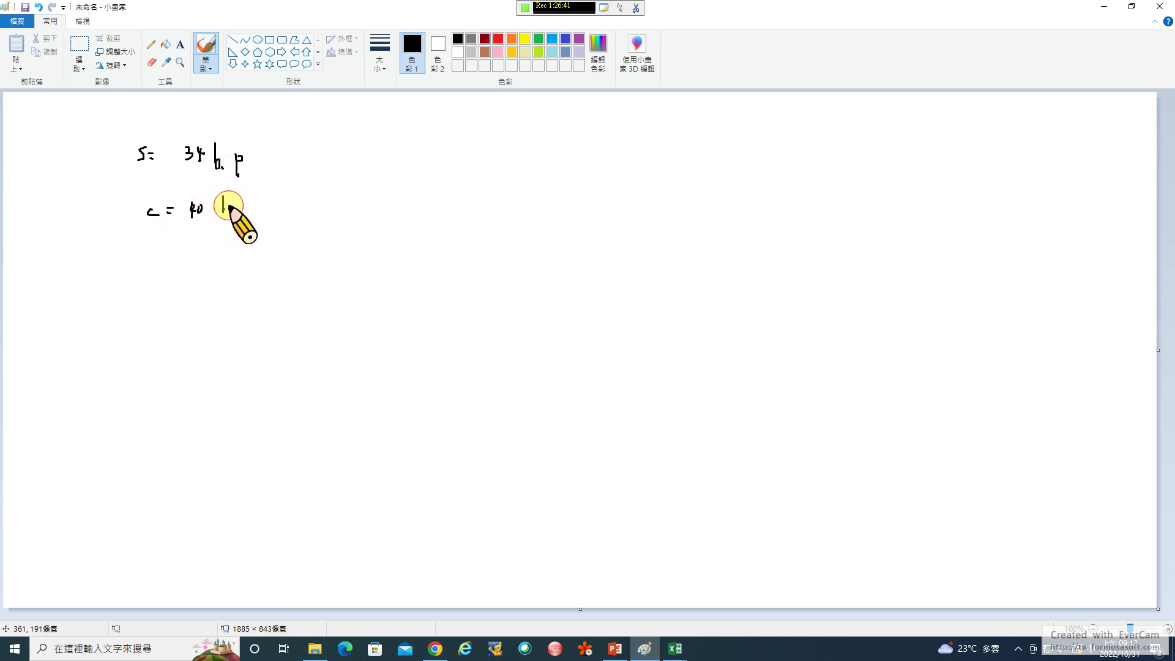
drag(228, 207, 242, 218)
drag(246, 210, 256, 221)
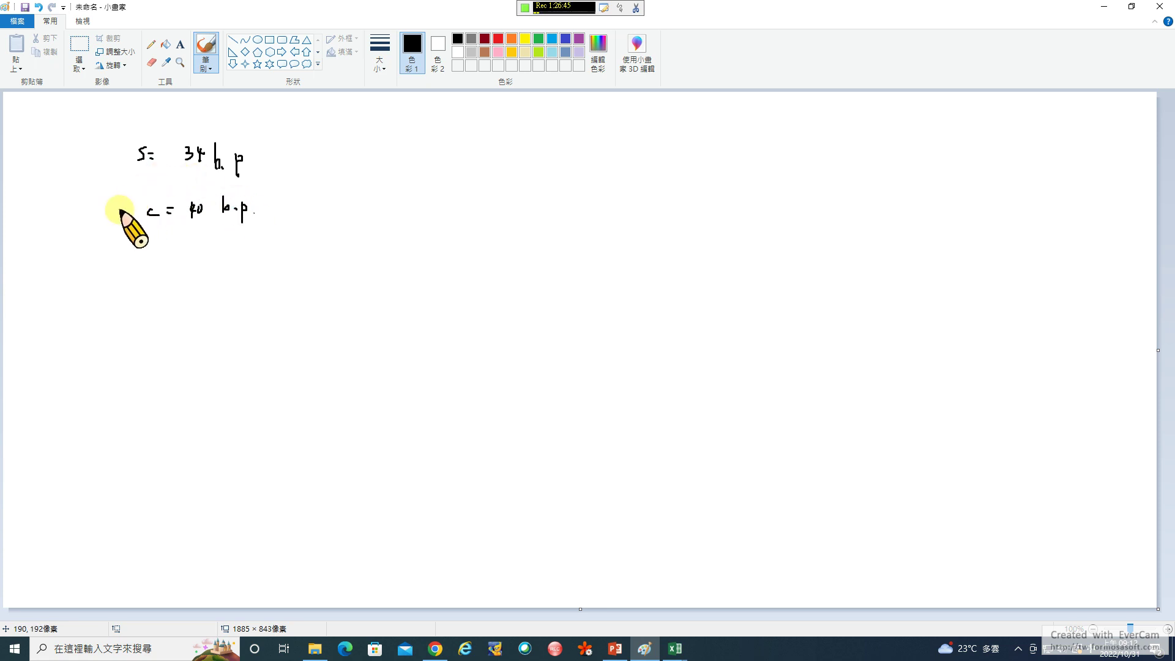
Put black check marks before the S and c lines and underline the values 34 and 40 in red
drag(121, 209, 129, 201)
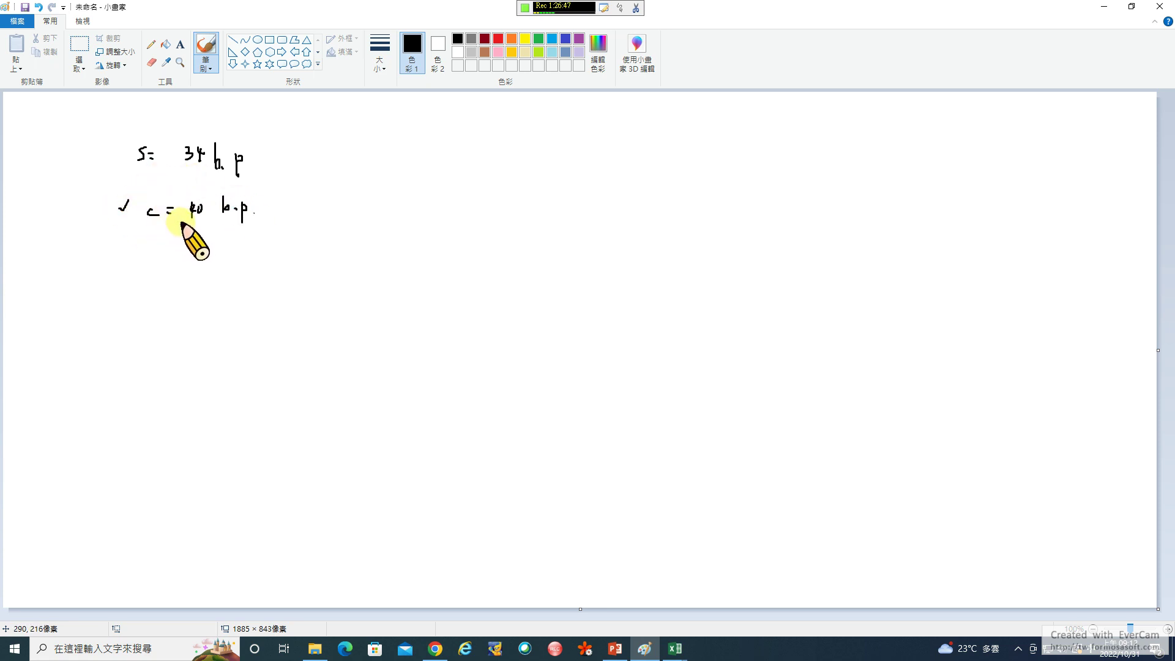
drag(122, 142, 131, 141)
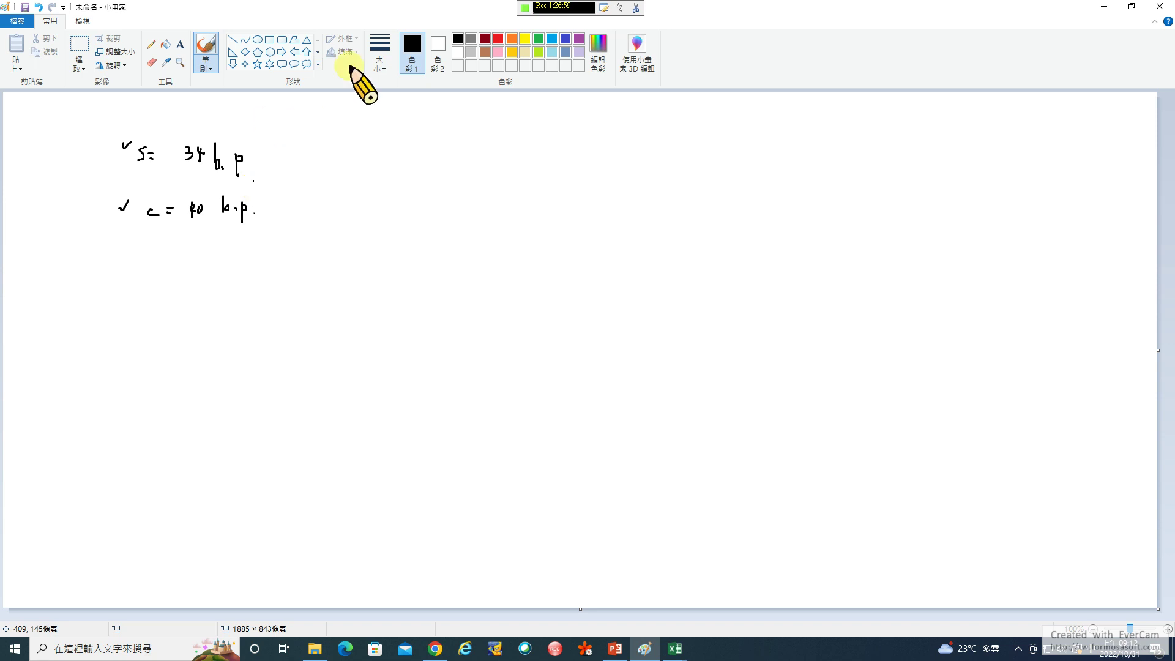
click(499, 39)
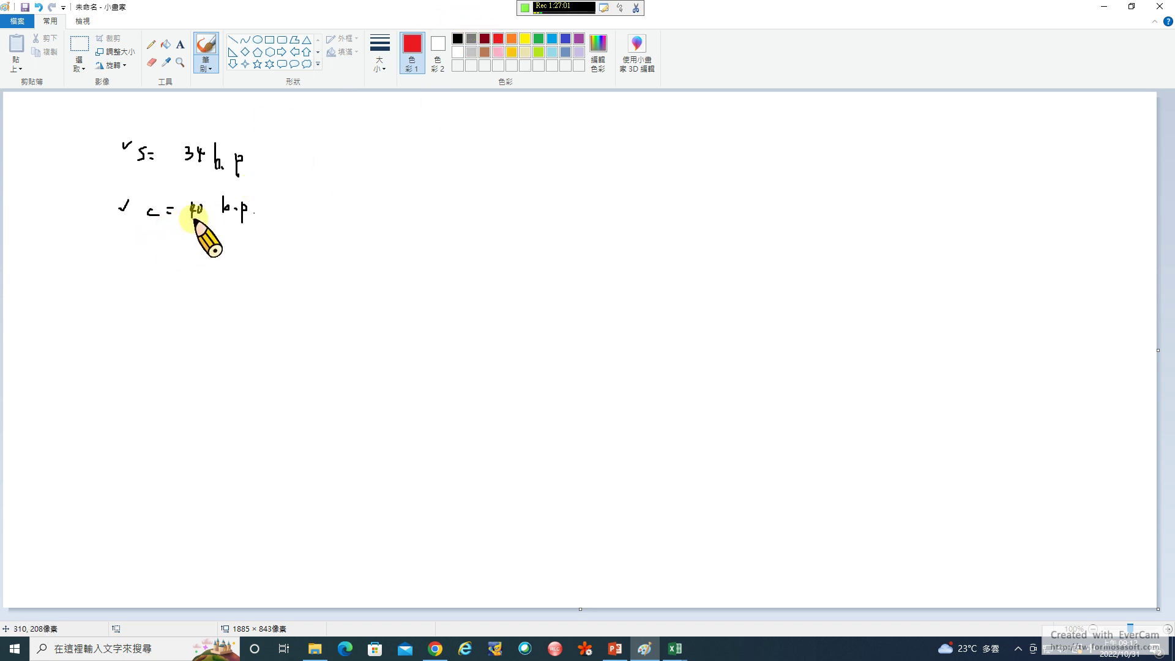
drag(188, 222, 210, 222)
drag(187, 176, 208, 175)
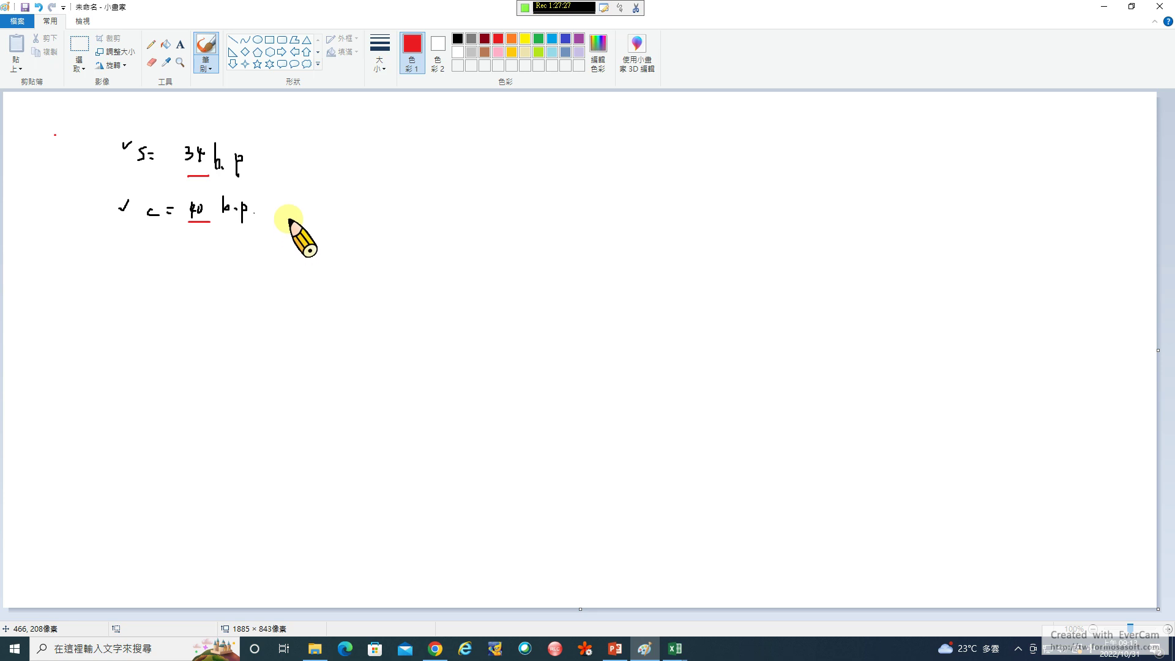
Handwrite the day count "360/act" in red beside both the S and c values
click(216, 173)
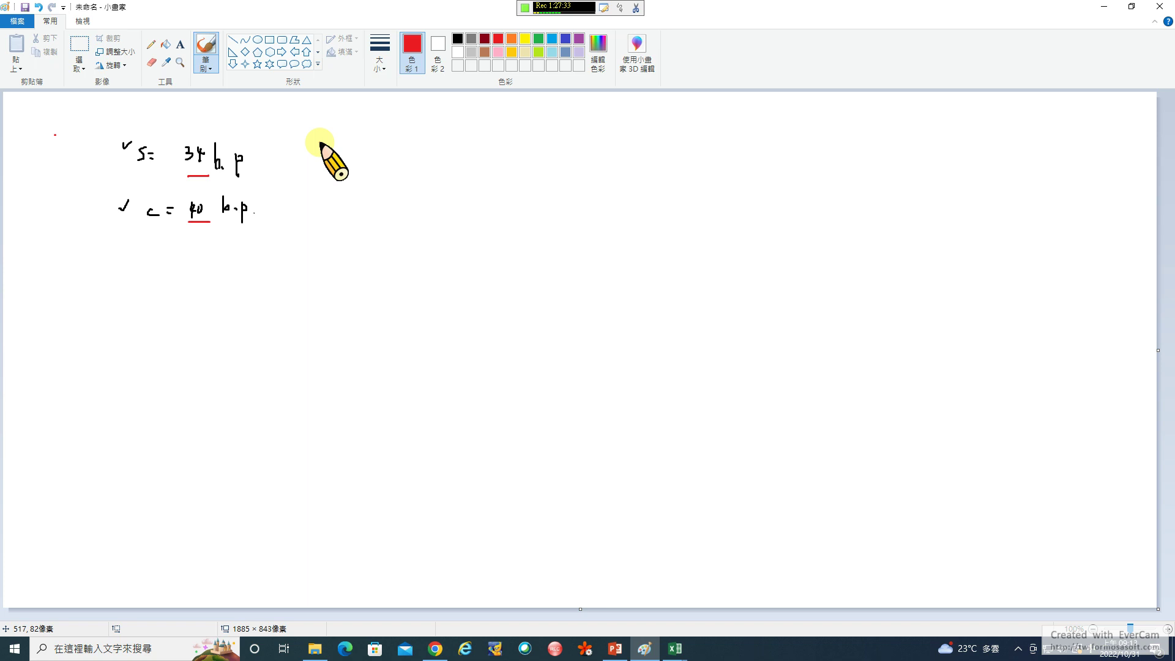
mouse_move(319, 142)
mouse_down()
mouse_move(282, 166)
mouse_move(316, 166)
mouse_move(320, 157)
mouse_move(285, 149)
mouse_move(303, 134)
mouse_up()
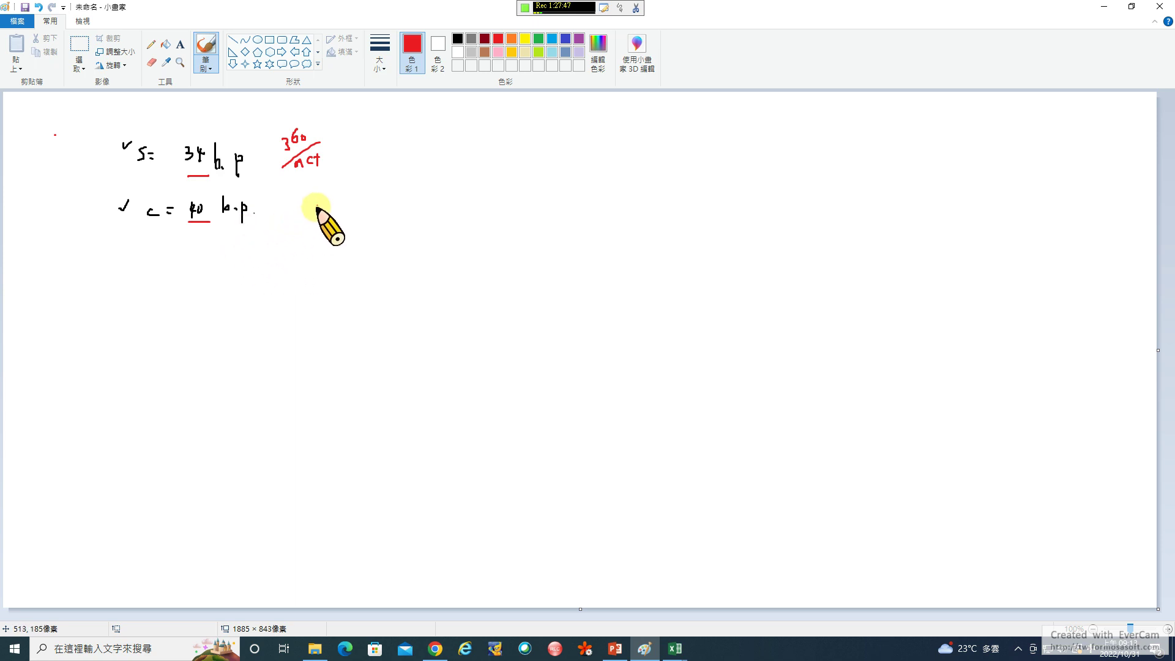
mouse_move(326, 201)
mouse_down()
mouse_move(296, 223)
mouse_move(325, 230)
mouse_move(292, 209)
mouse_move(308, 205)
mouse_up()
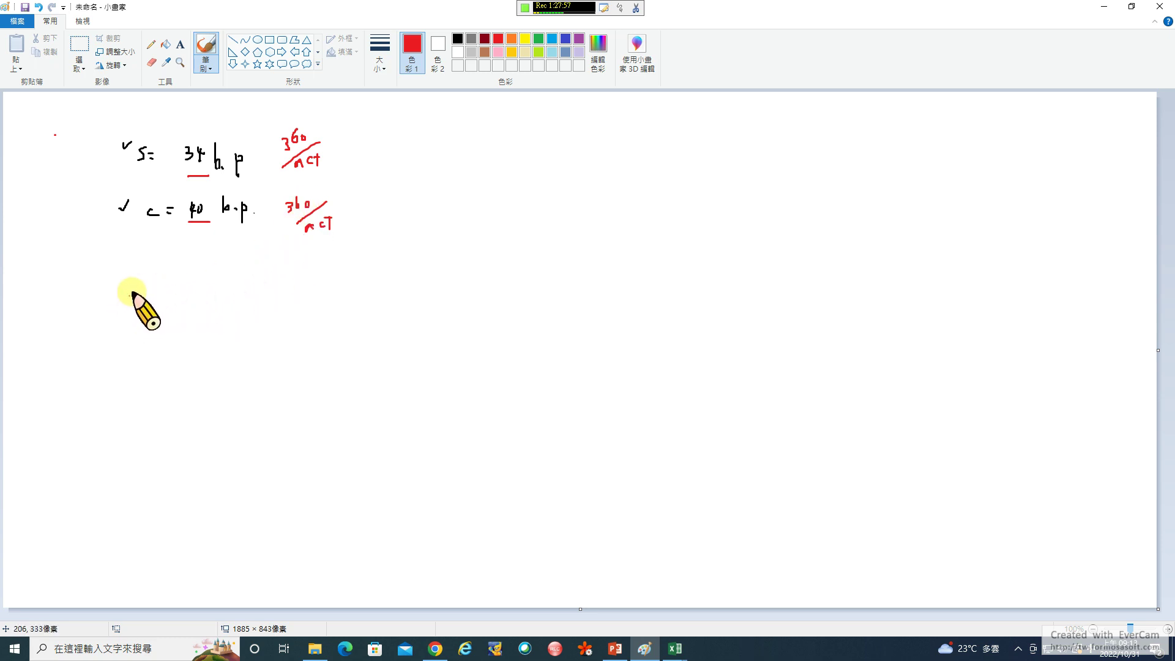
Handwrite "r = 4%" in red below the S and c lines
drag(134, 302, 180, 300)
click(154, 293)
click(154, 301)
mouse_move(175, 290)
mouse_down()
mouse_move(175, 304)
mouse_move(187, 284)
mouse_up()
drag(205, 284, 195, 301)
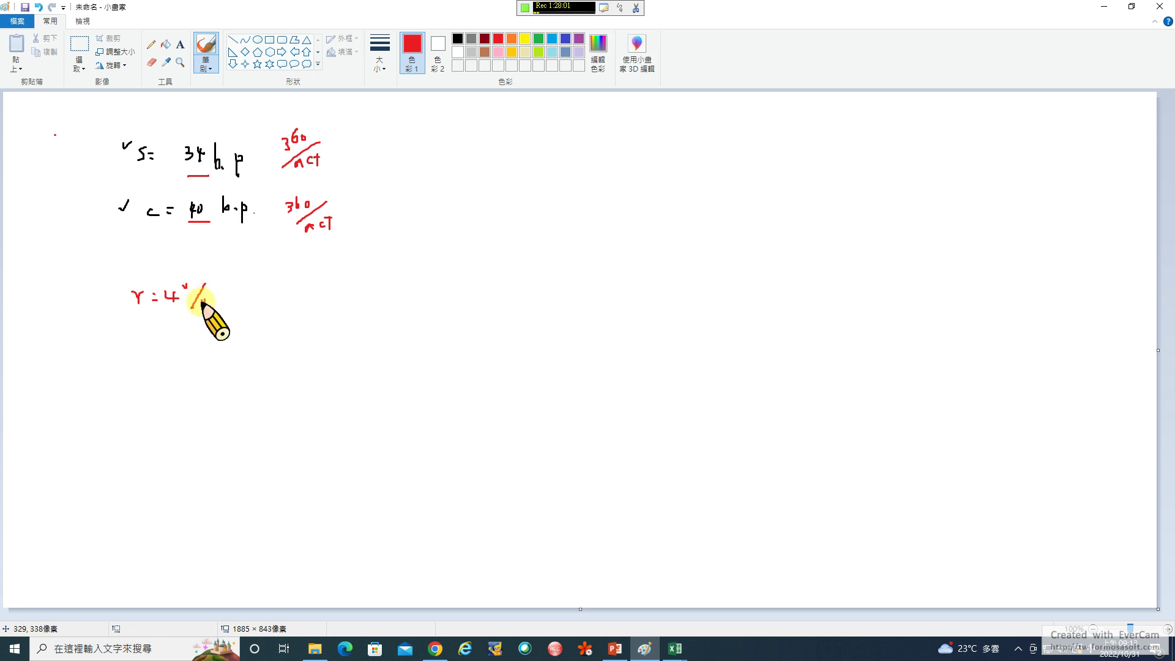
Handwrite the remaining red assumptions below r = 4%: R = 40%, 5 yr, 一年付4次 and 一次付 5/4
mouse_move(153, 336)
mouse_down()
mouse_move(154, 359)
mouse_move(231, 331)
mouse_move(238, 352)
mouse_up()
mouse_move(196, 387)
mouse_down()
mouse_move(192, 398)
mouse_move(232, 401)
mouse_up()
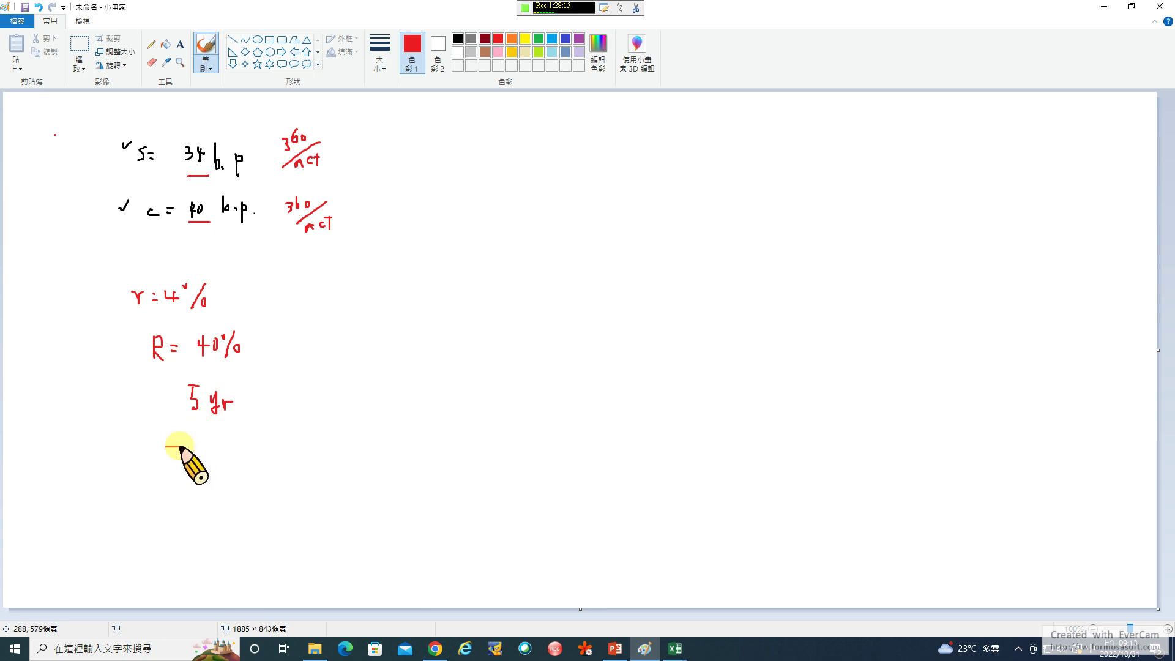
mouse_move(166, 445)
mouse_down()
mouse_move(232, 458)
mouse_move(280, 441)
mouse_move(292, 465)
mouse_up()
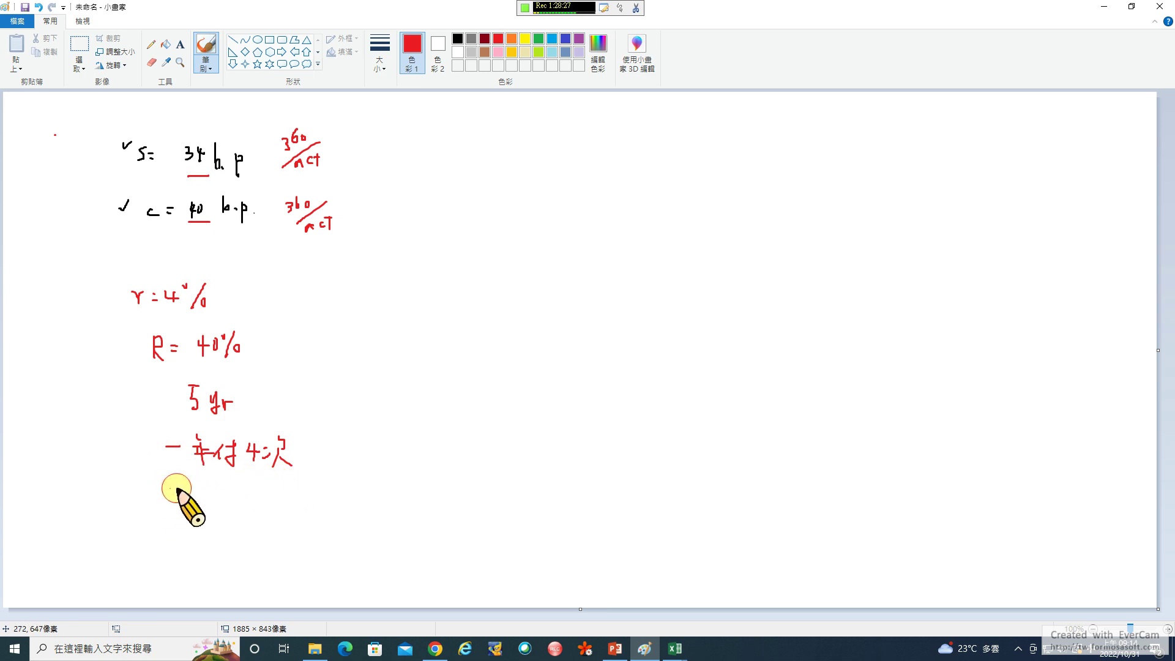
drag(170, 487, 192, 486)
mouse_move(193, 491)
mouse_down()
mouse_move(243, 490)
mouse_move(239, 502)
mouse_move(254, 486)
mouse_move(255, 501)
mouse_move(275, 504)
mouse_move(260, 481)
mouse_move(278, 513)
mouse_up()
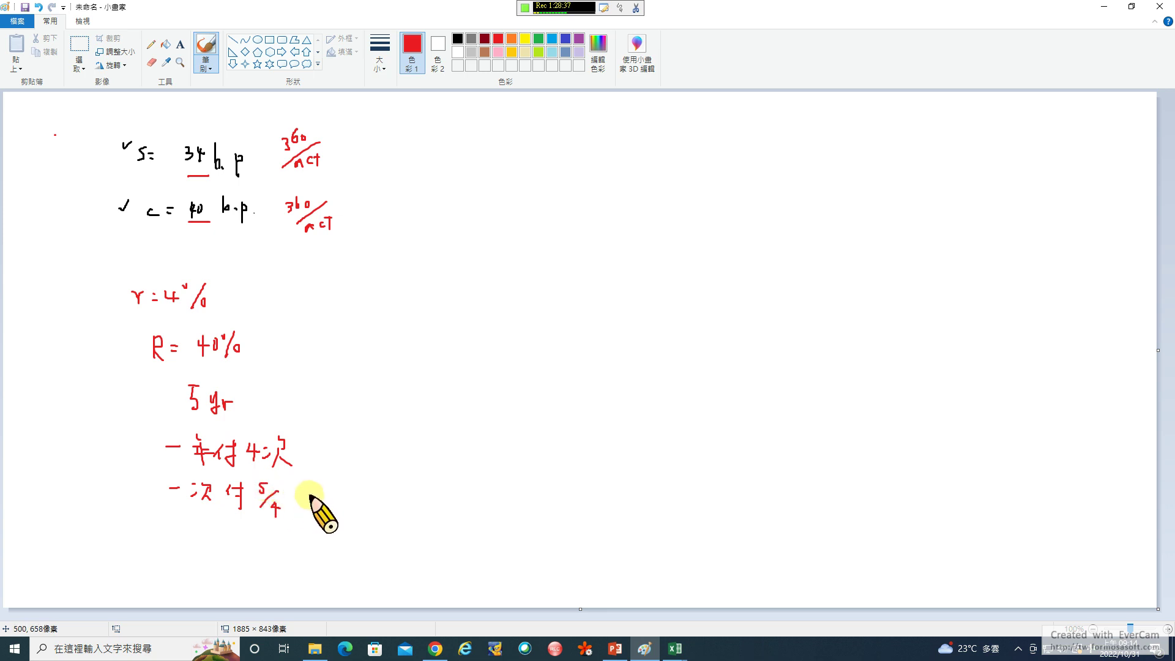
Handwrite P = ? and D = 4.447 in green beside the red assumptions
click(539, 38)
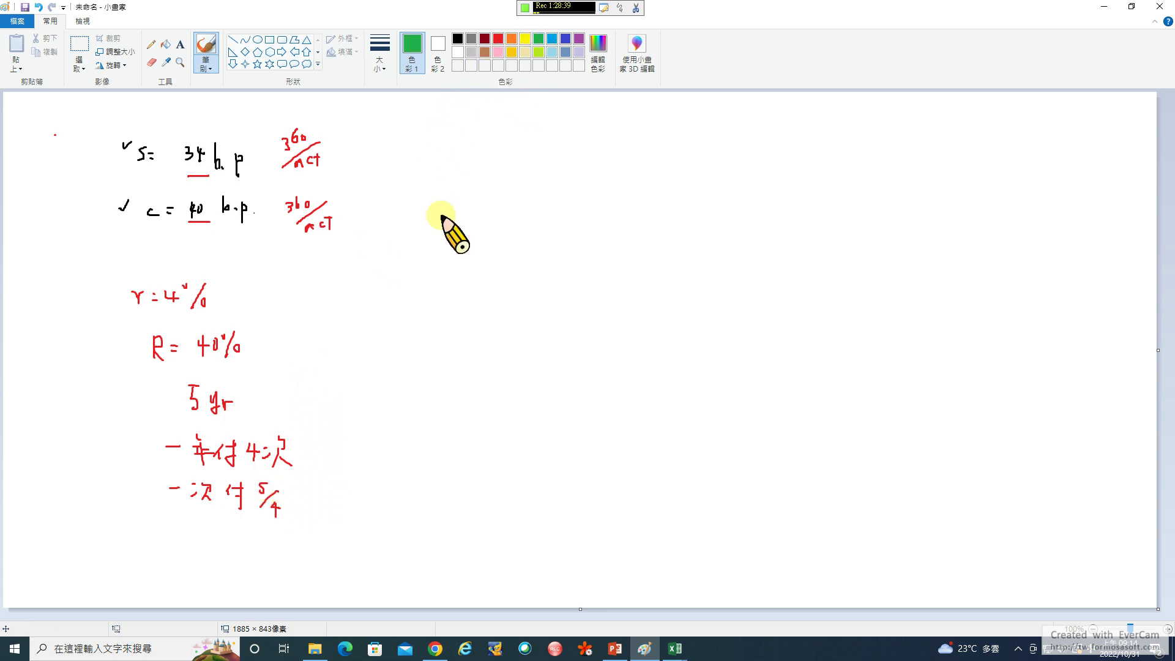
mouse_move(393, 283)
mouse_down()
mouse_move(398, 306)
mouse_move(402, 288)
mouse_move(425, 284)
mouse_up()
drag(418, 290, 434, 292)
click(435, 296)
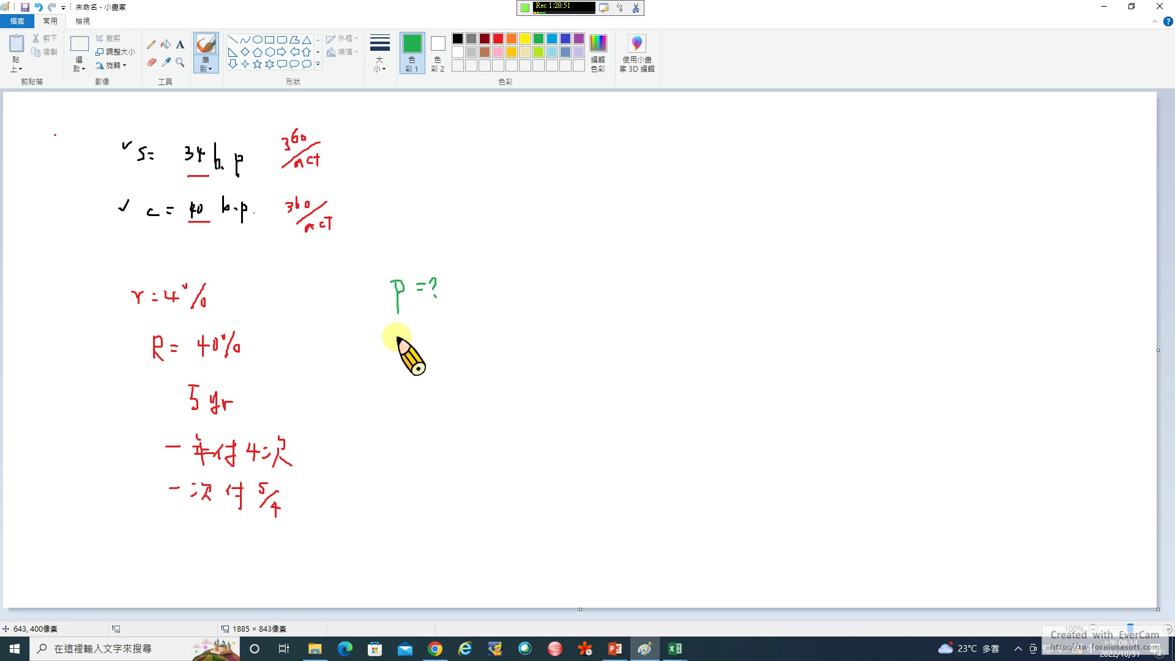
mouse_move(394, 325)
mouse_down()
mouse_move(395, 340)
mouse_move(412, 336)
mouse_move(397, 346)
mouse_move(417, 336)
mouse_up()
mouse_move(406, 343)
mouse_down()
mouse_move(468, 334)
mouse_move(464, 342)
mouse_move(485, 323)
mouse_move(490, 344)
mouse_up()
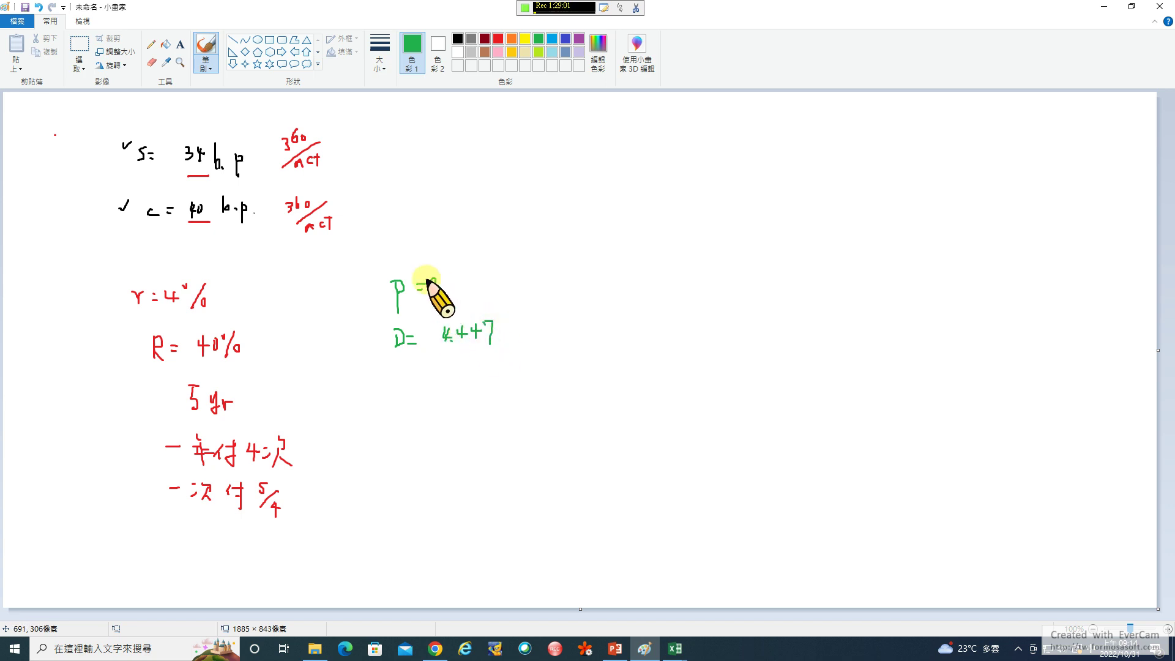
drag(427, 280, 434, 296)
Handwrite λ = 0.5717 ? in green above the P line, undoing and rewriting the wrong last digits
mouse_move(392, 227)
mouse_down()
mouse_move(389, 248)
mouse_move(415, 241)
mouse_up()
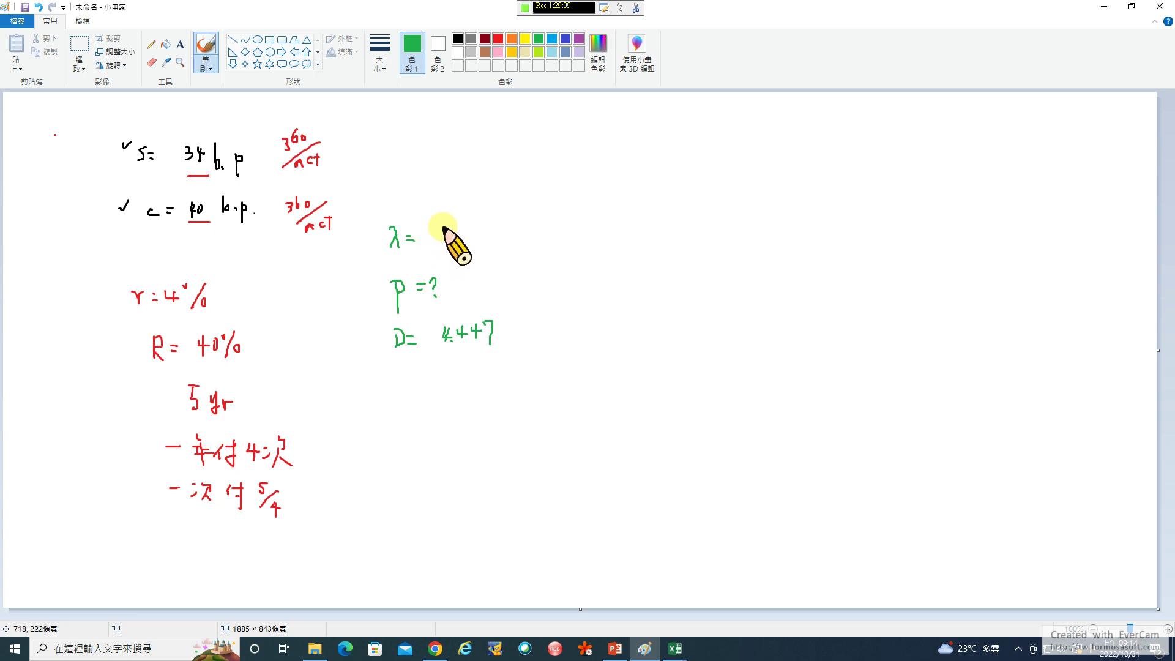
drag(445, 226, 507, 240)
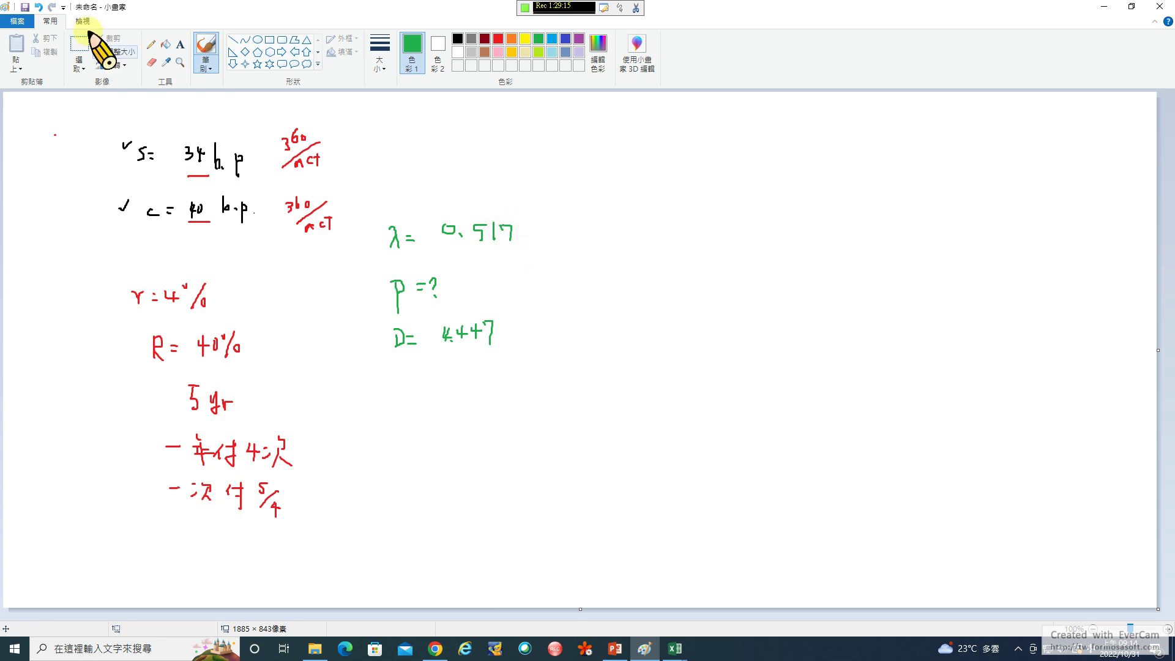
click(38, 6)
click(38, 6)
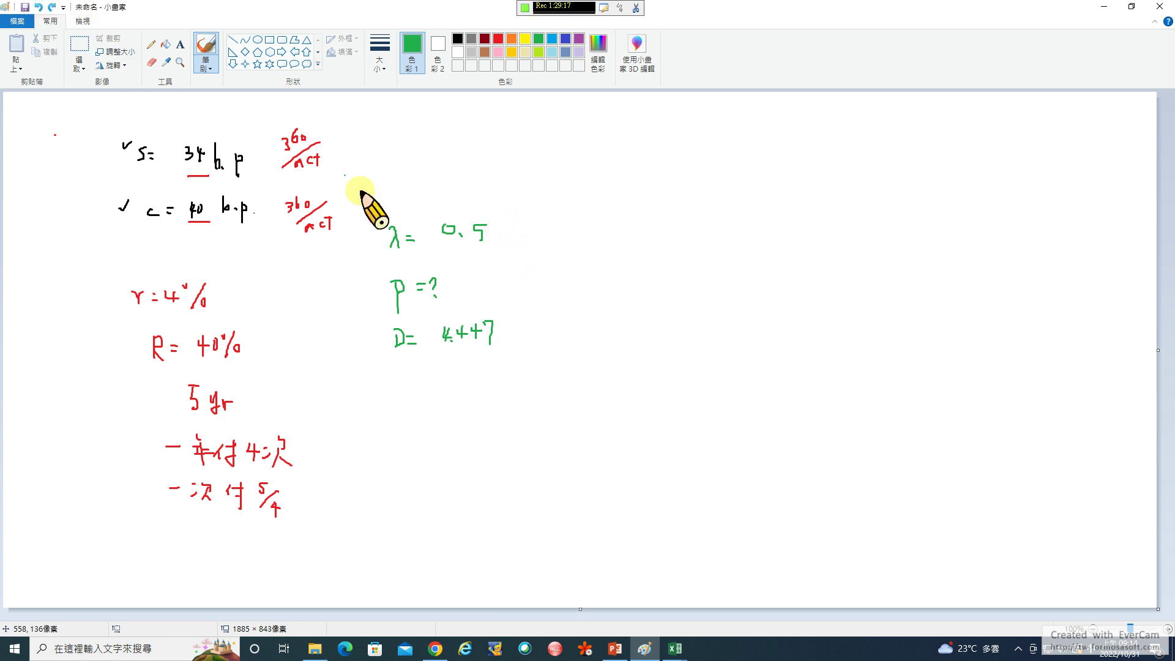
drag(490, 232, 548, 239)
click(548, 245)
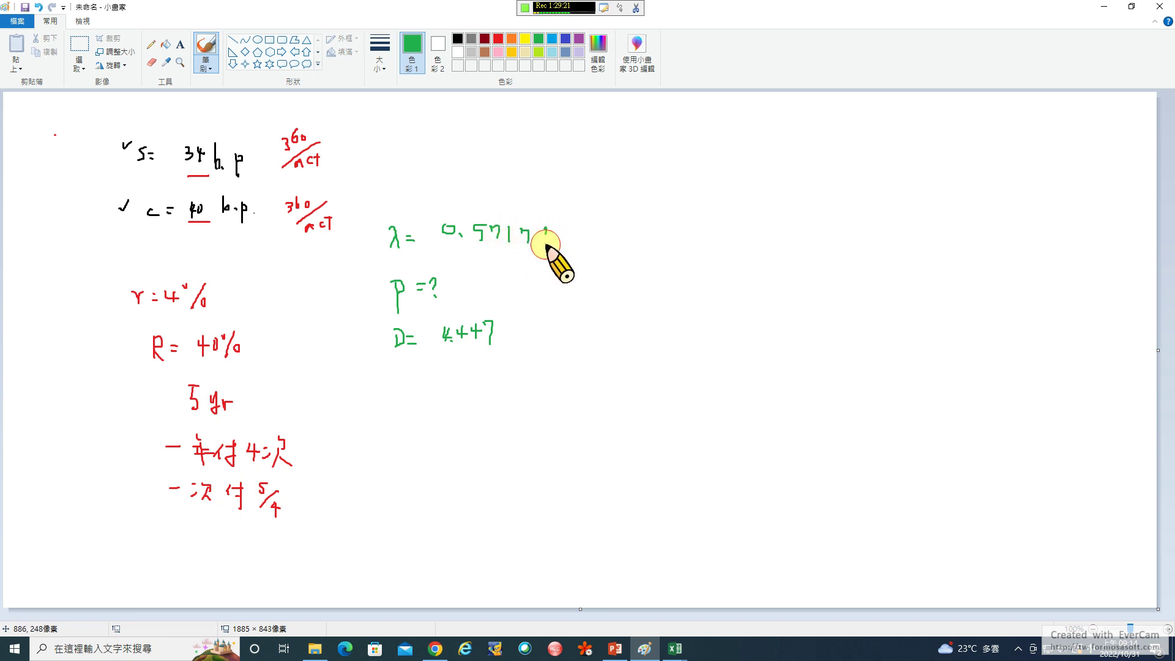
Add a question mark after D's value, write 100.27 for P over its question mark, and undo any stray dot
drag(512, 329, 519, 340)
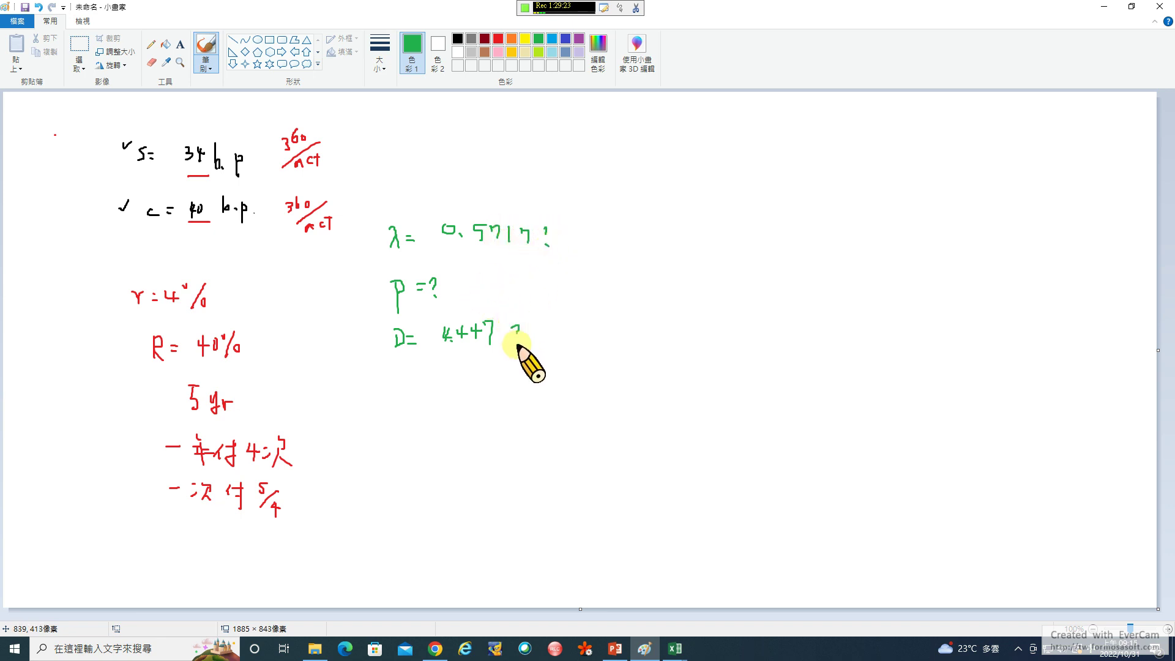
click(518, 344)
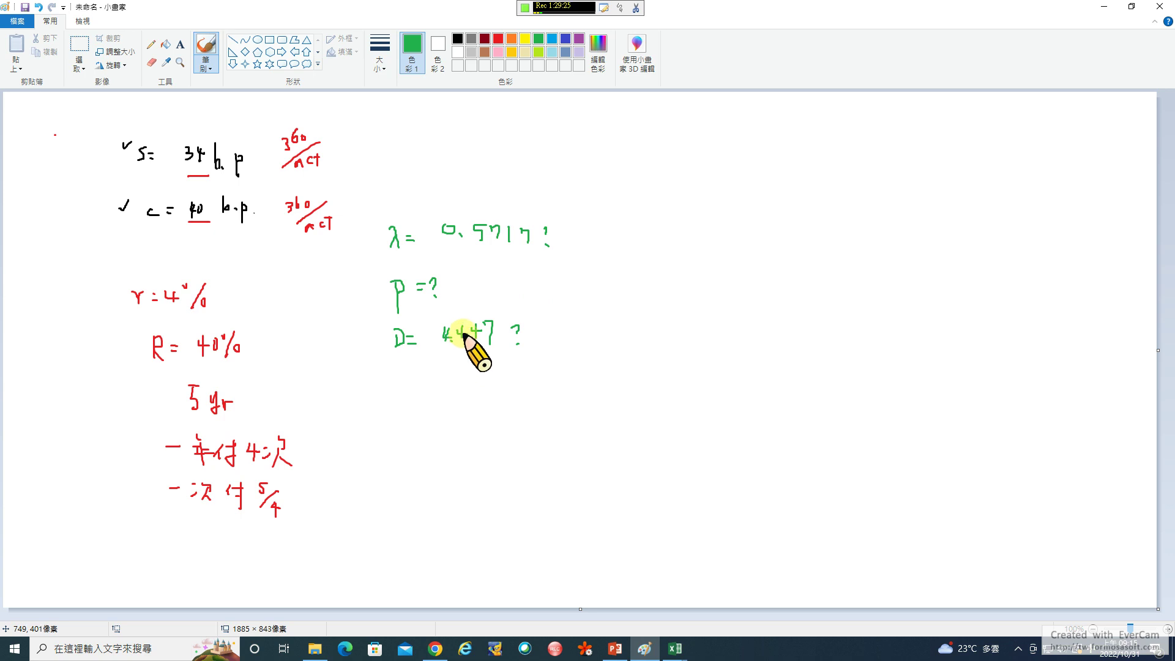
mouse_move(456, 280)
mouse_down()
mouse_move(456, 292)
mouse_move(507, 283)
mouse_move(518, 338)
mouse_up()
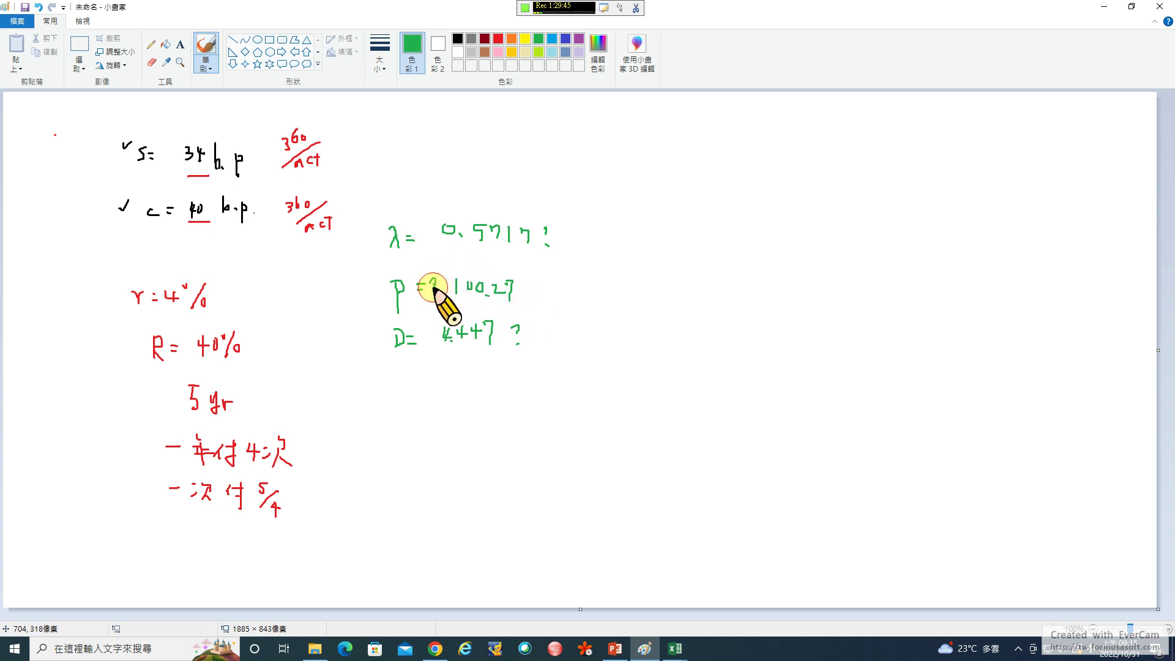
drag(432, 288, 434, 291)
click(530, 454)
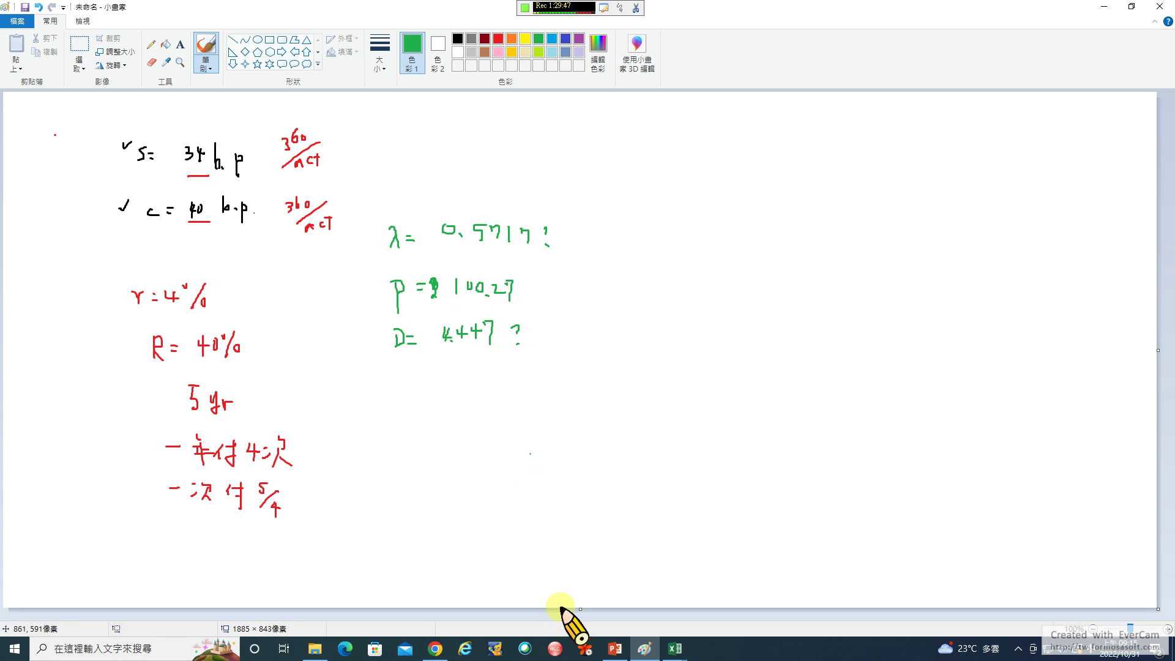
key(ctrl+z)
Switch to the DG400a workbook in Excel and inspect the spread and hazard rate cells on the CDSs sheet
mouse_move(676, 650)
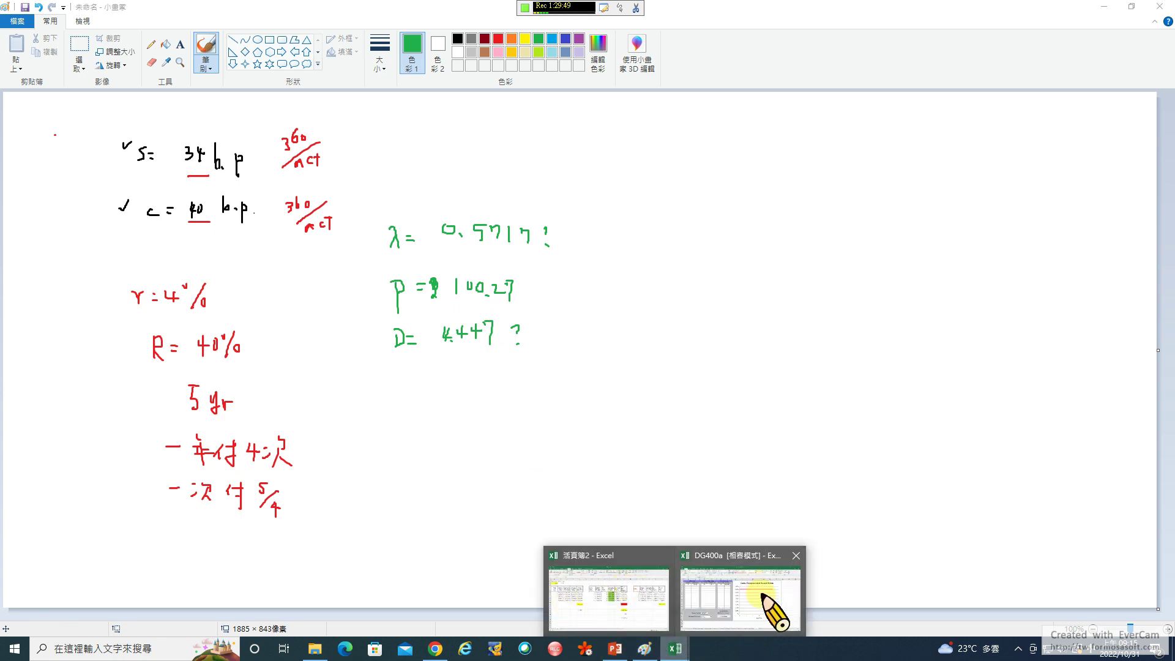
click(762, 569)
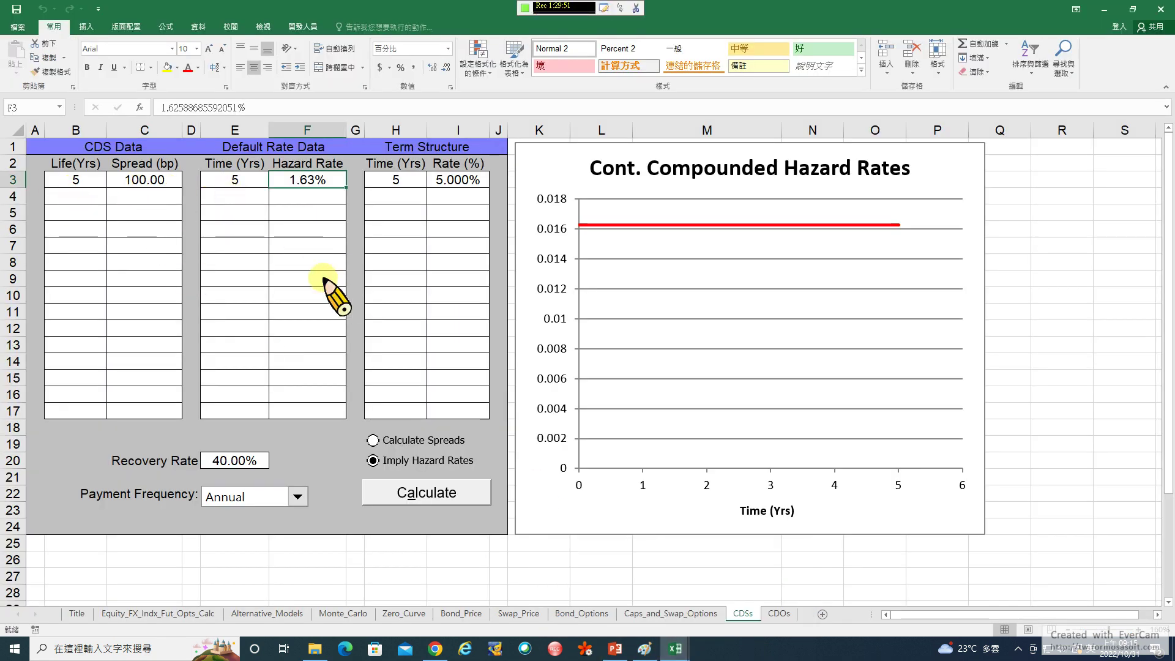
click(145, 183)
click(312, 181)
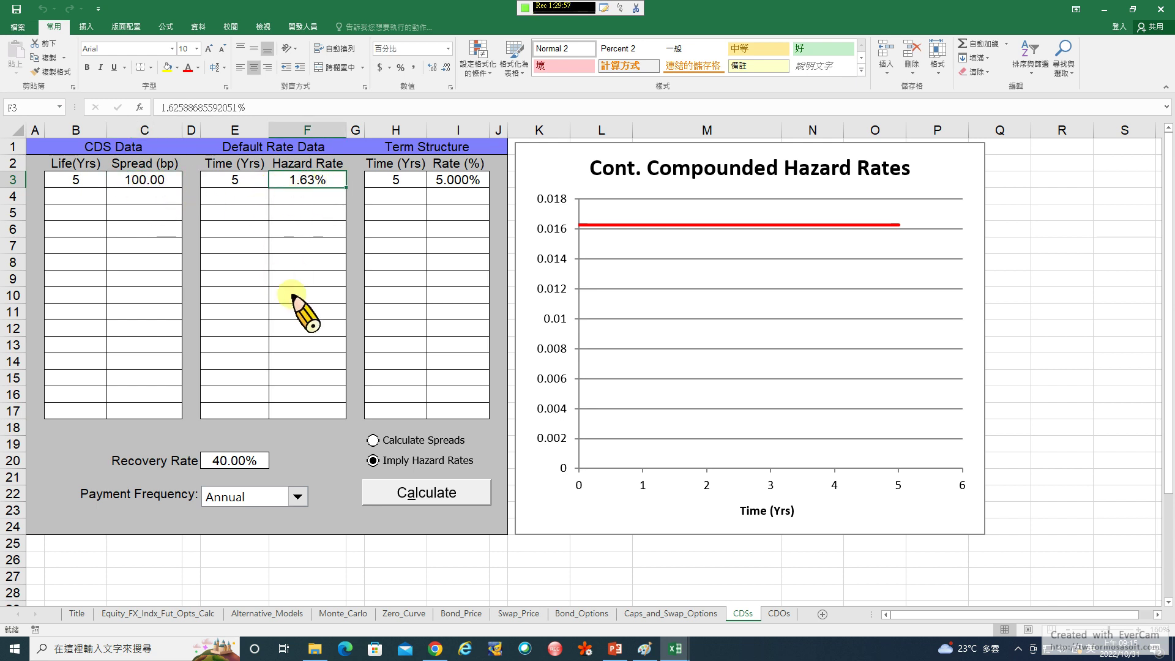
Return to the Paint notes and handwrite a percent sign above the end of the λ value
click(645, 648)
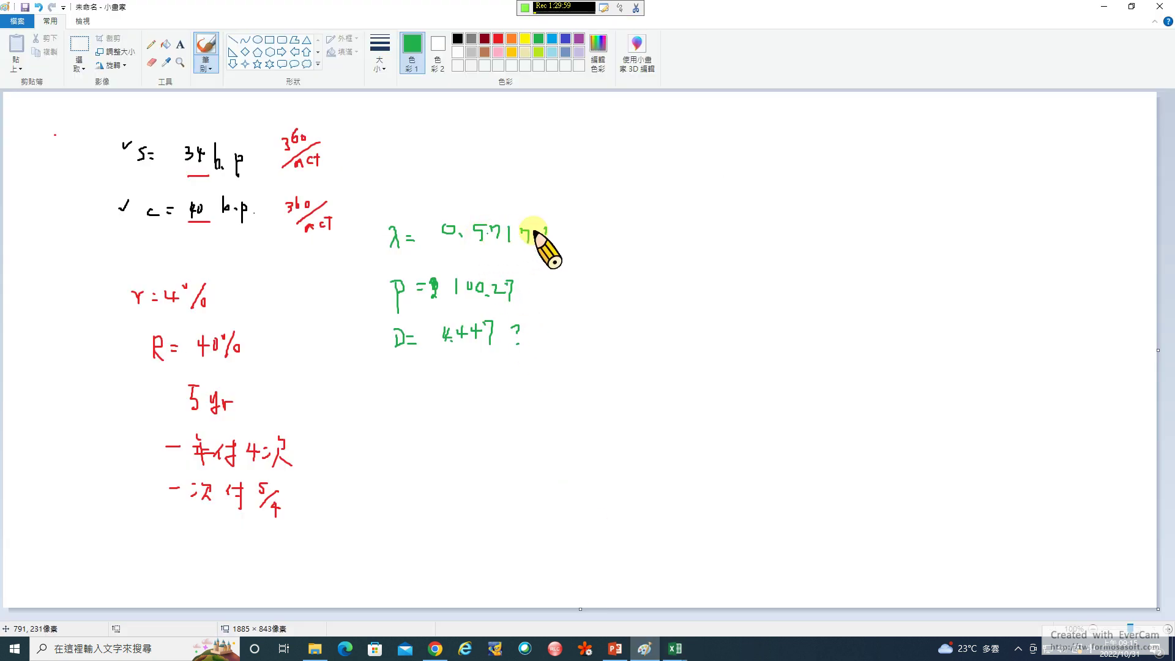
drag(536, 202, 555, 213)
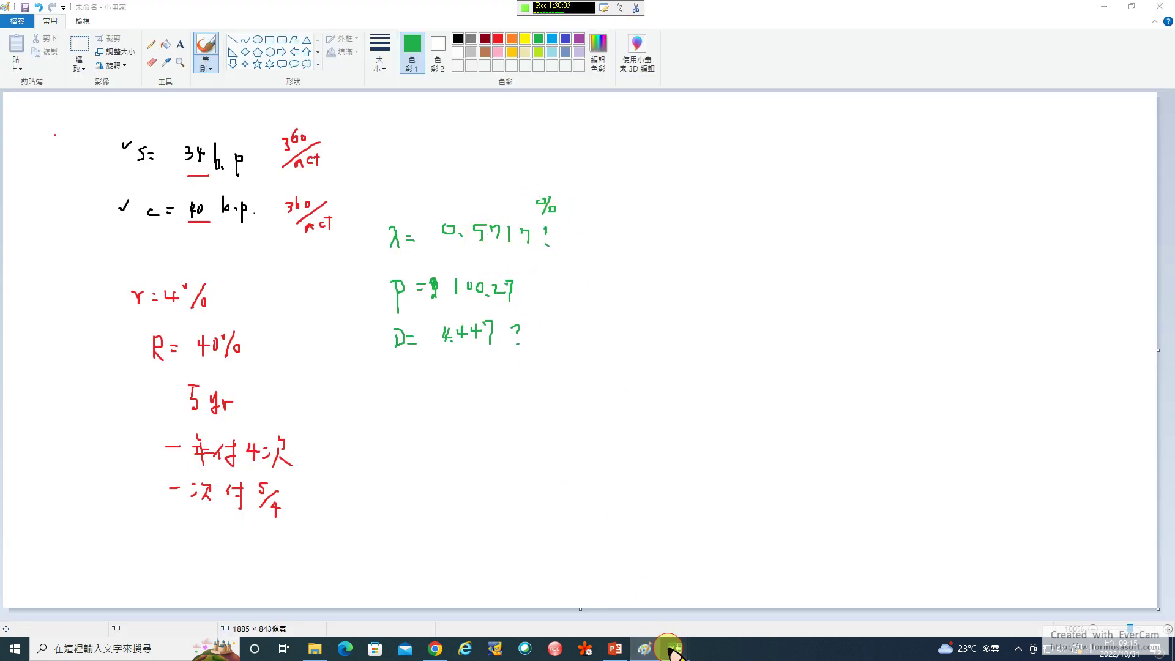
In the DG400a workbook, set the 5-year CDS spread in C3 to =34*365/360, checking the Paint notes for the inputs
mouse_move(673, 652)
click(703, 567)
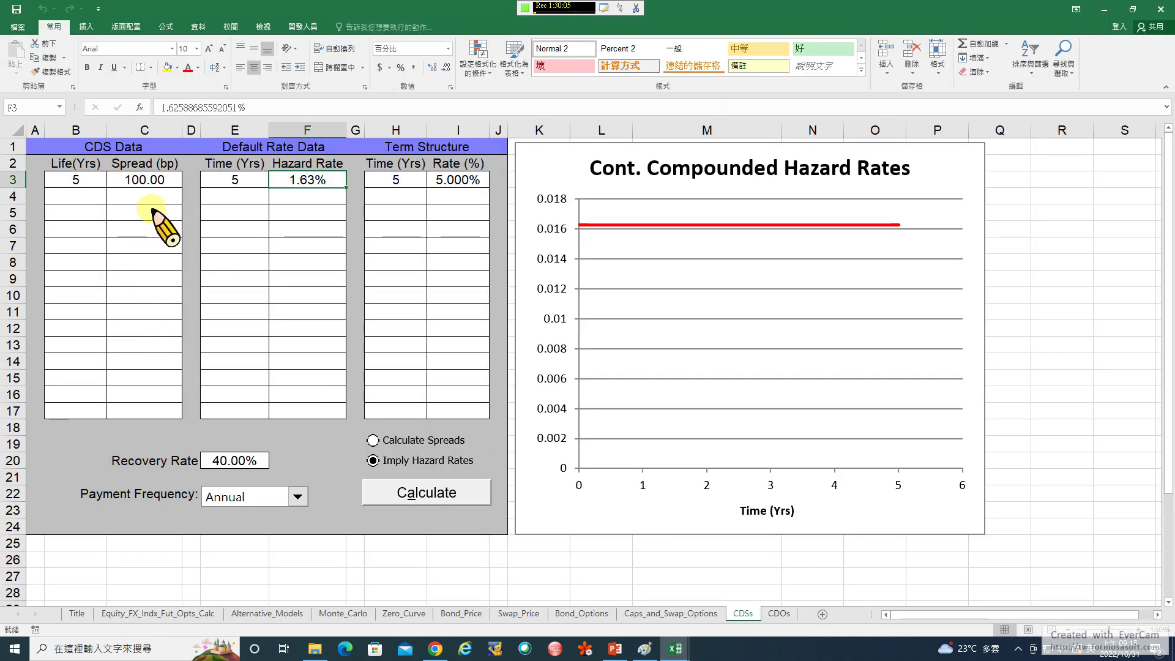
click(140, 181)
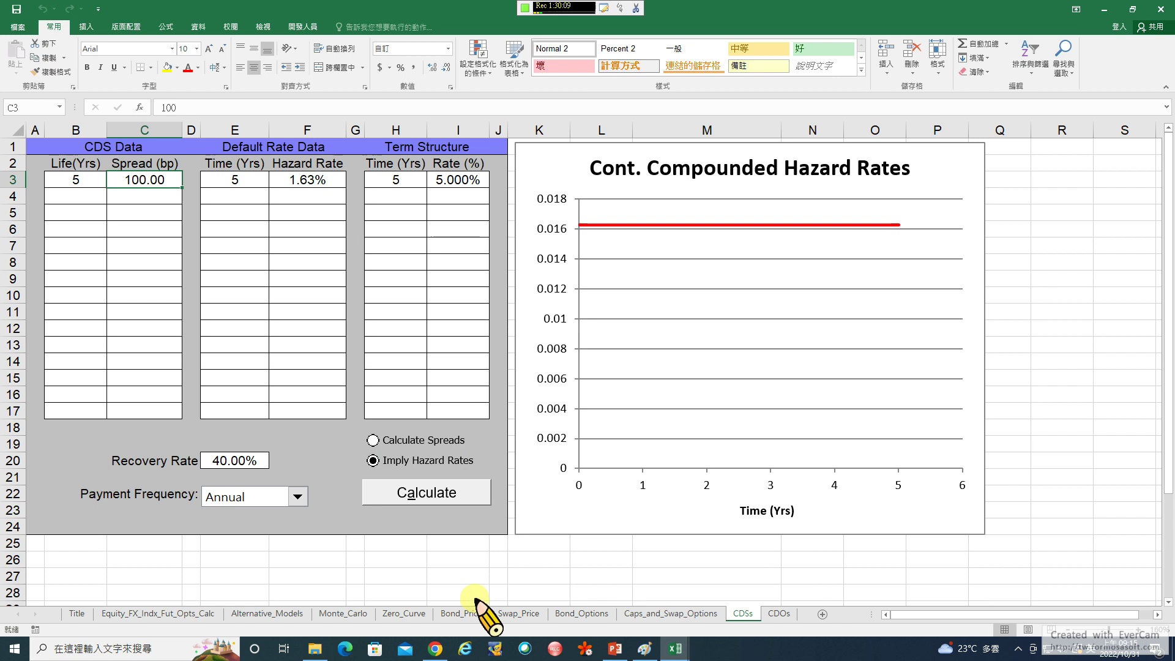
click(645, 649)
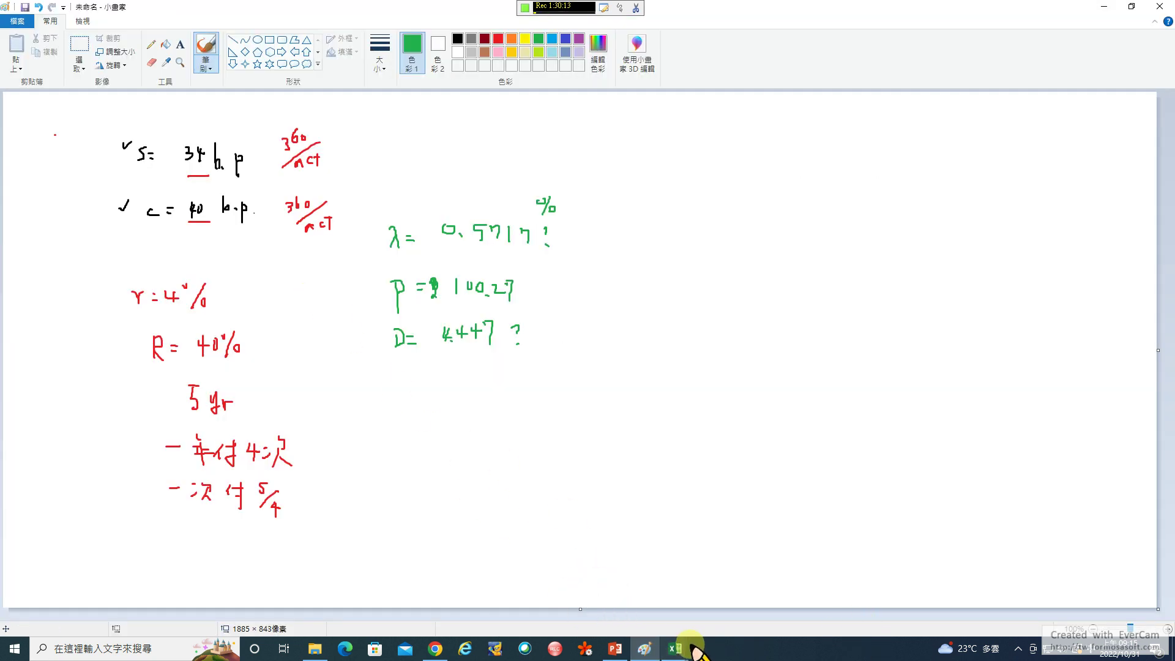
mouse_move(676, 650)
click(710, 612)
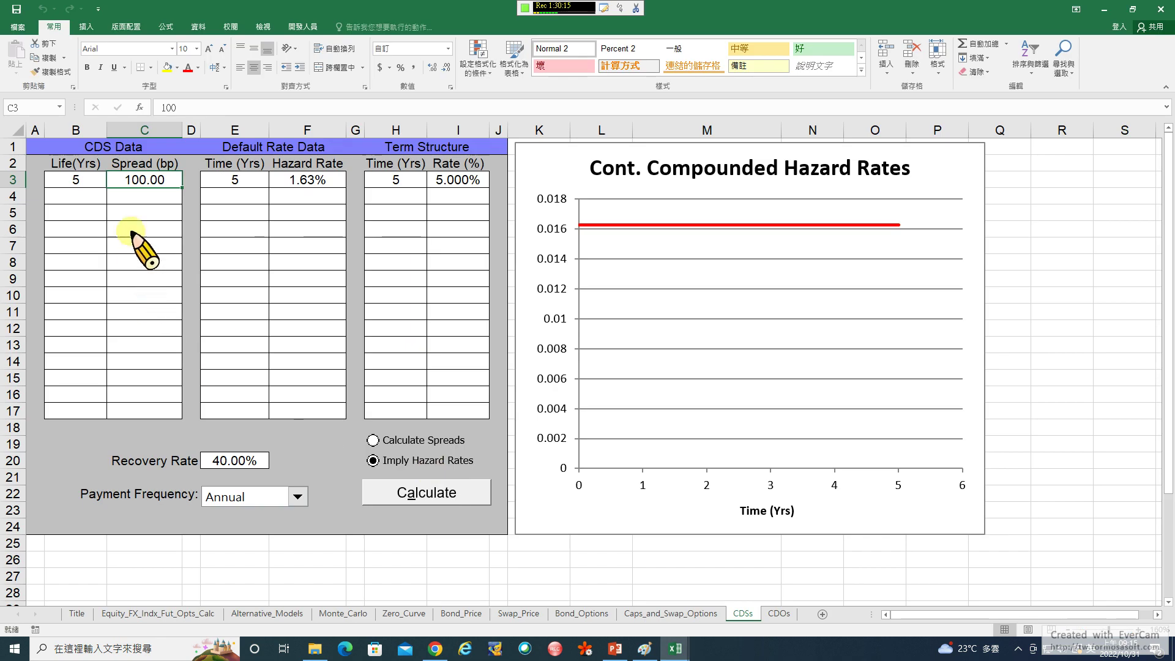
text(=34*3)
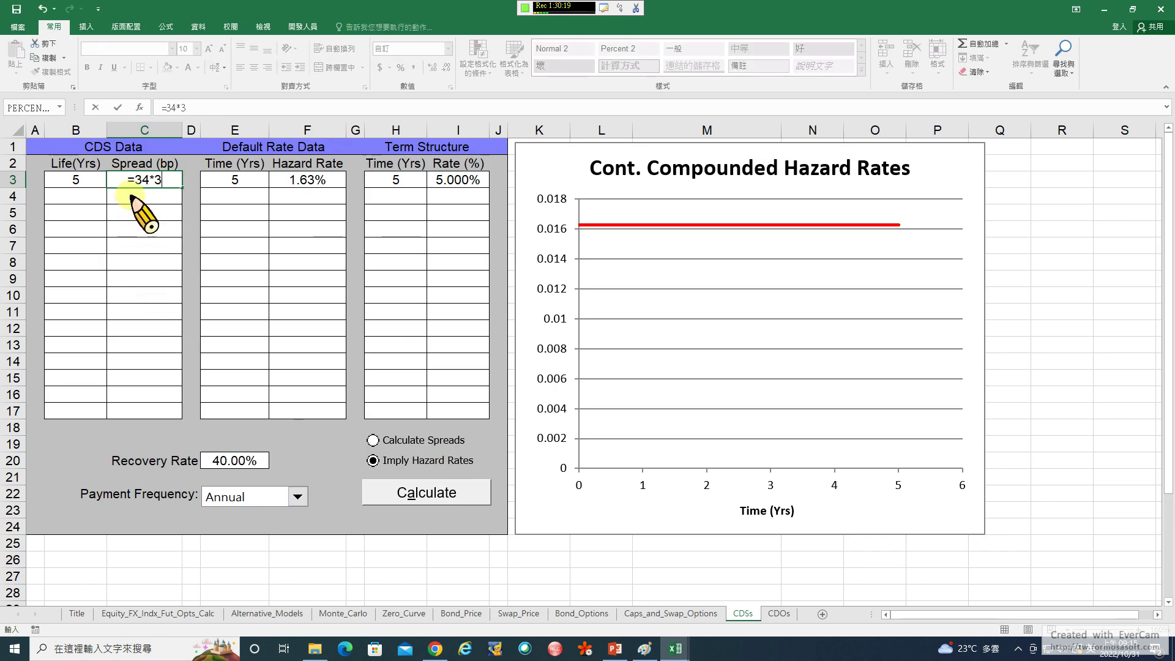
text(65/360)
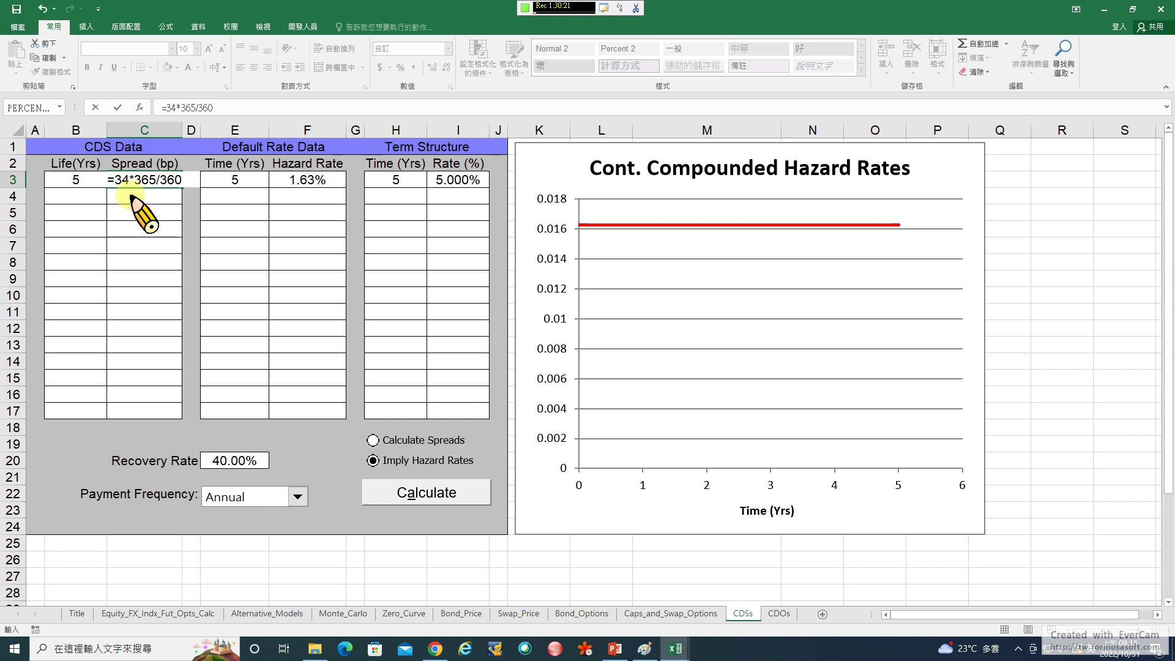
key(Return)
click(138, 180)
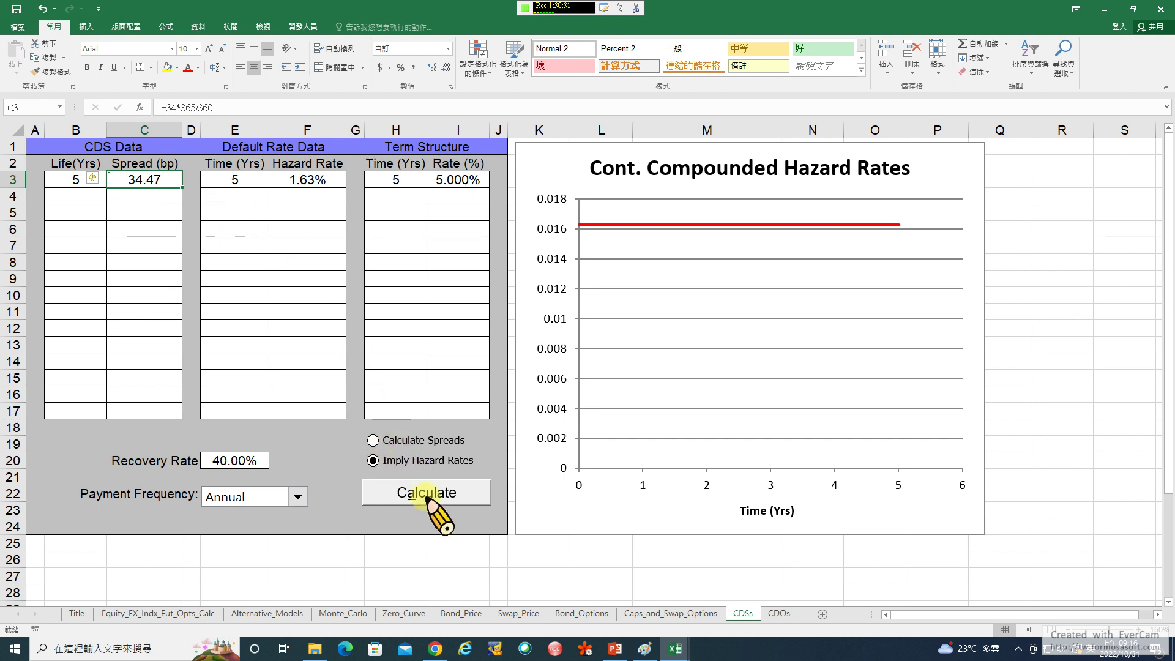
Set the 5-year term structure rate in I3 to 4%
click(450, 183)
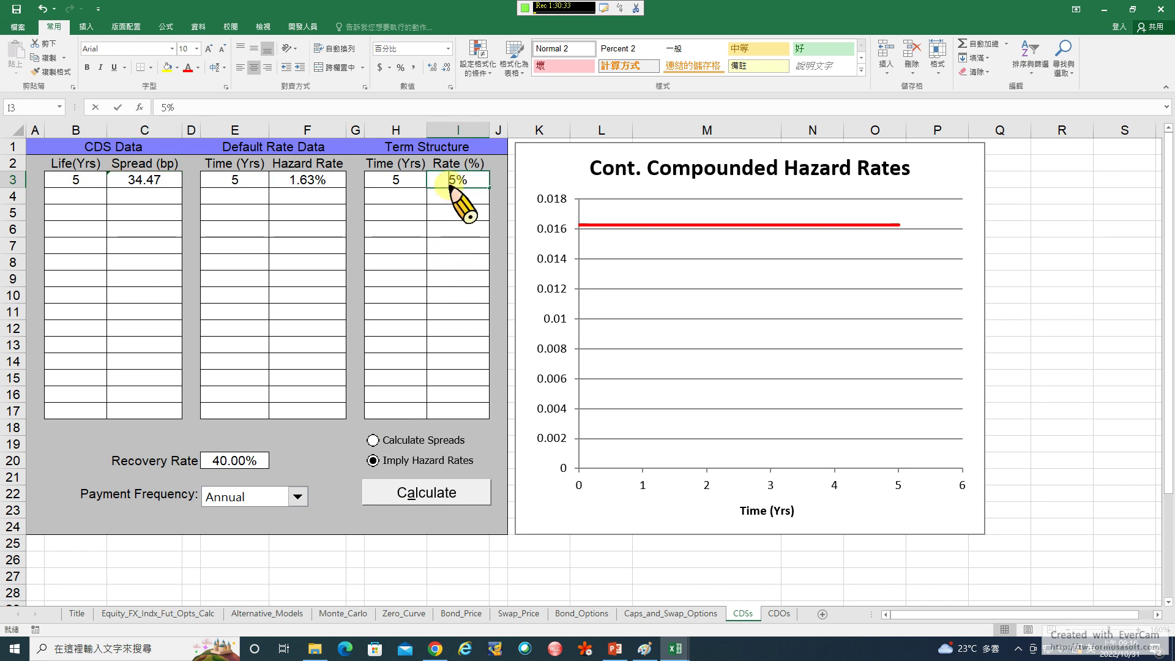
key(BackSpace)
key(BackSpace)
text(4%)
key(Return)
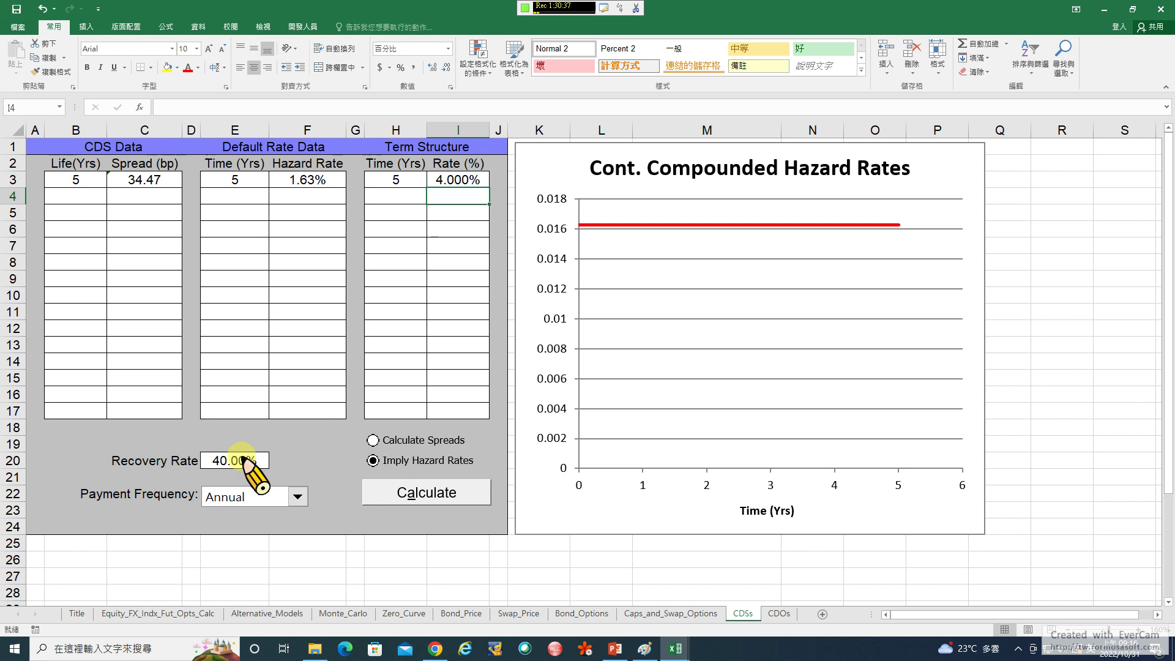
Set the payment frequency to Quarterly and calculate the implied hazard rate
click(297, 496)
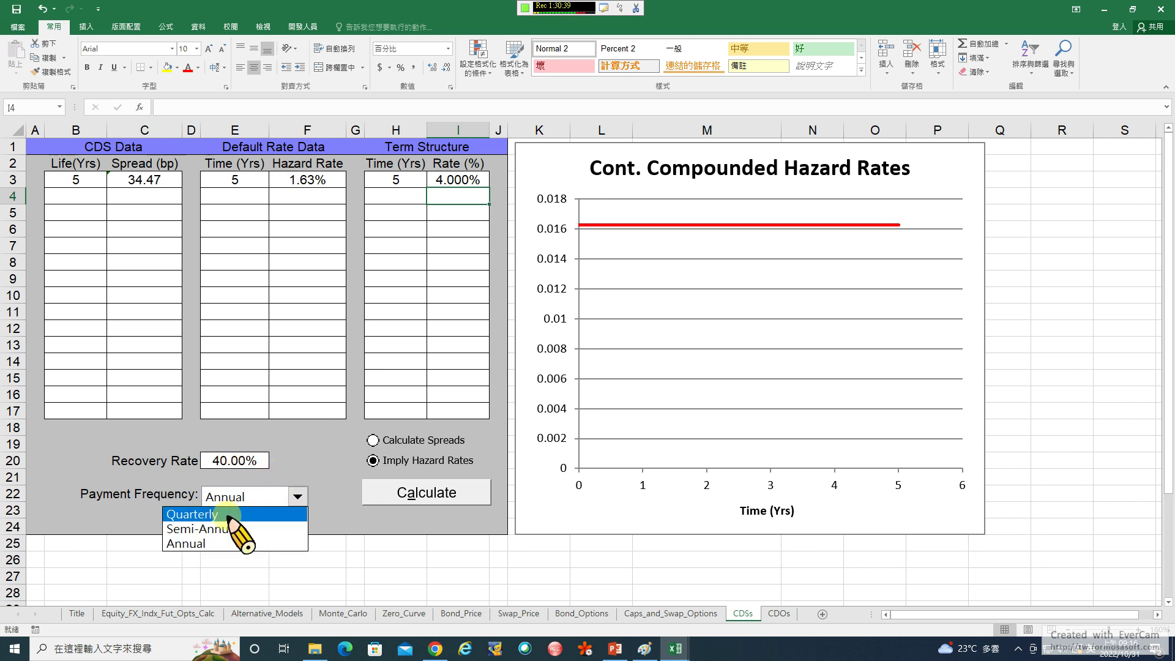
click(228, 516)
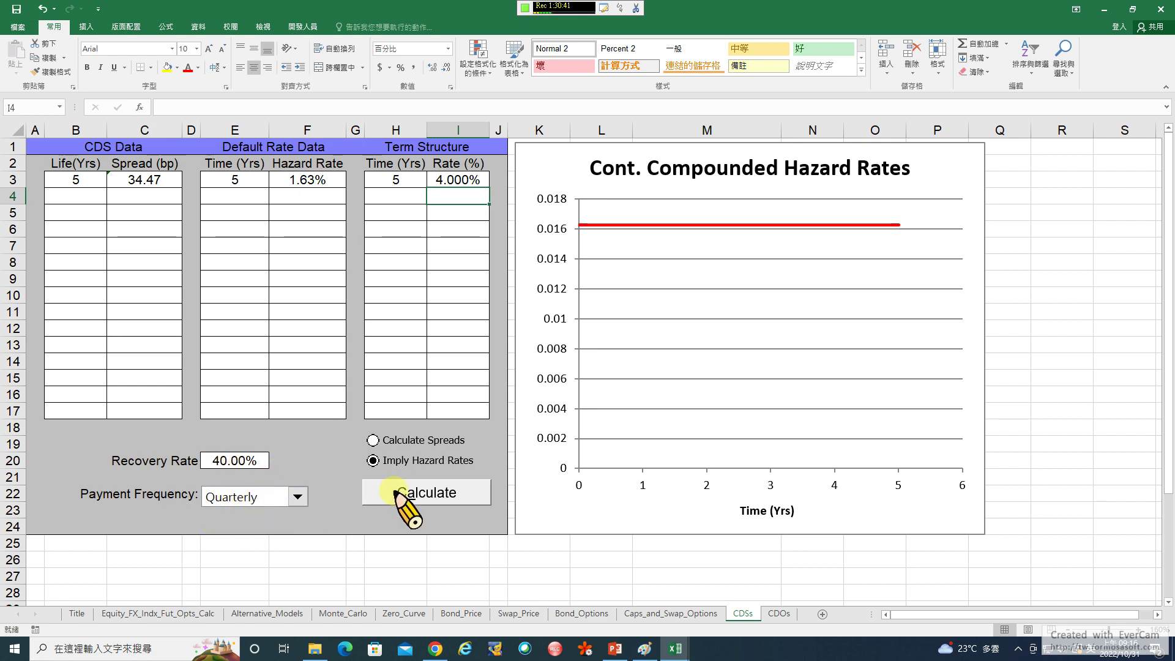
click(426, 492)
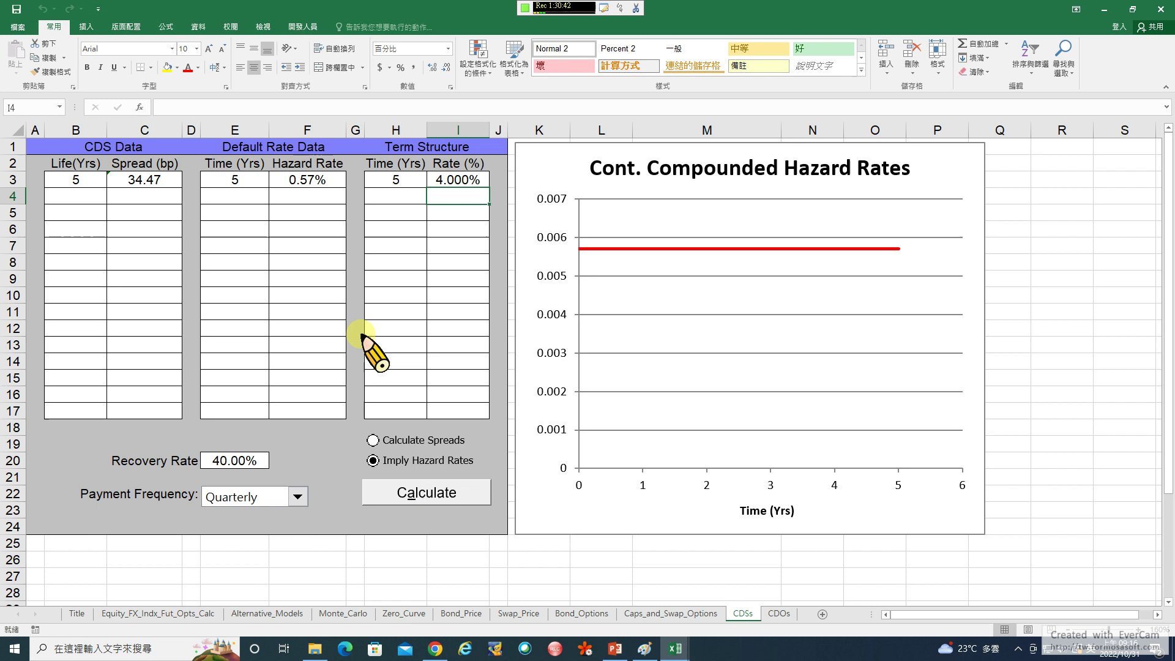
Preview hazard rate cell F3 as a percentage with 6 decimal places without applying the format, and switch back to the Paint notes
click(307, 180)
right_click(309, 181)
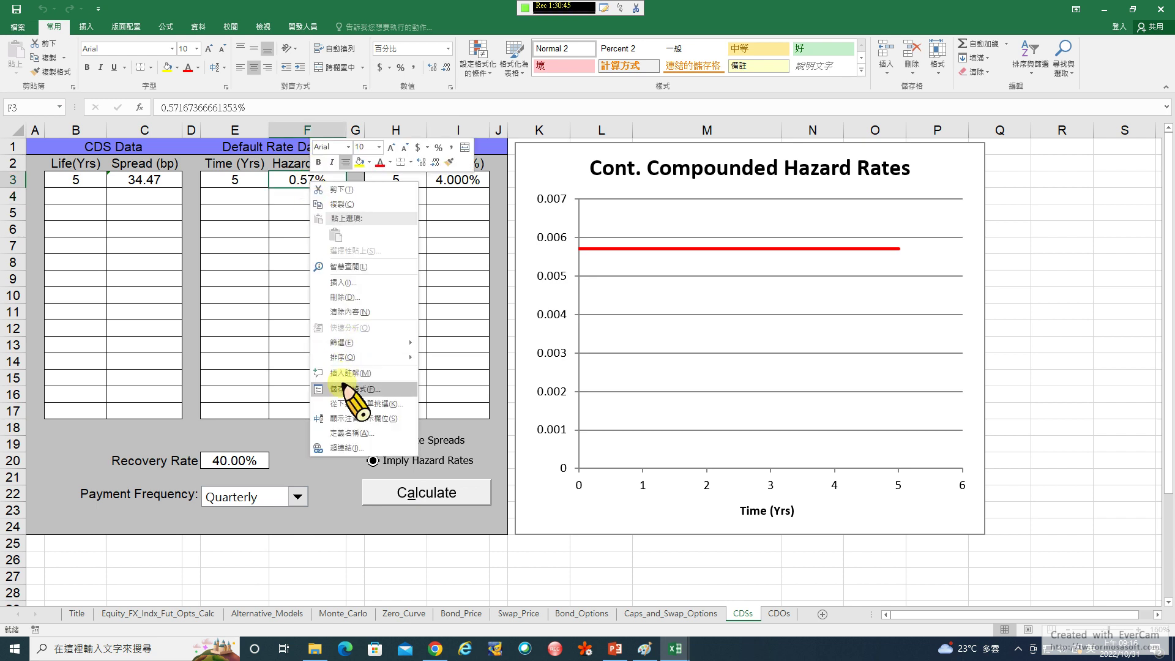
click(346, 389)
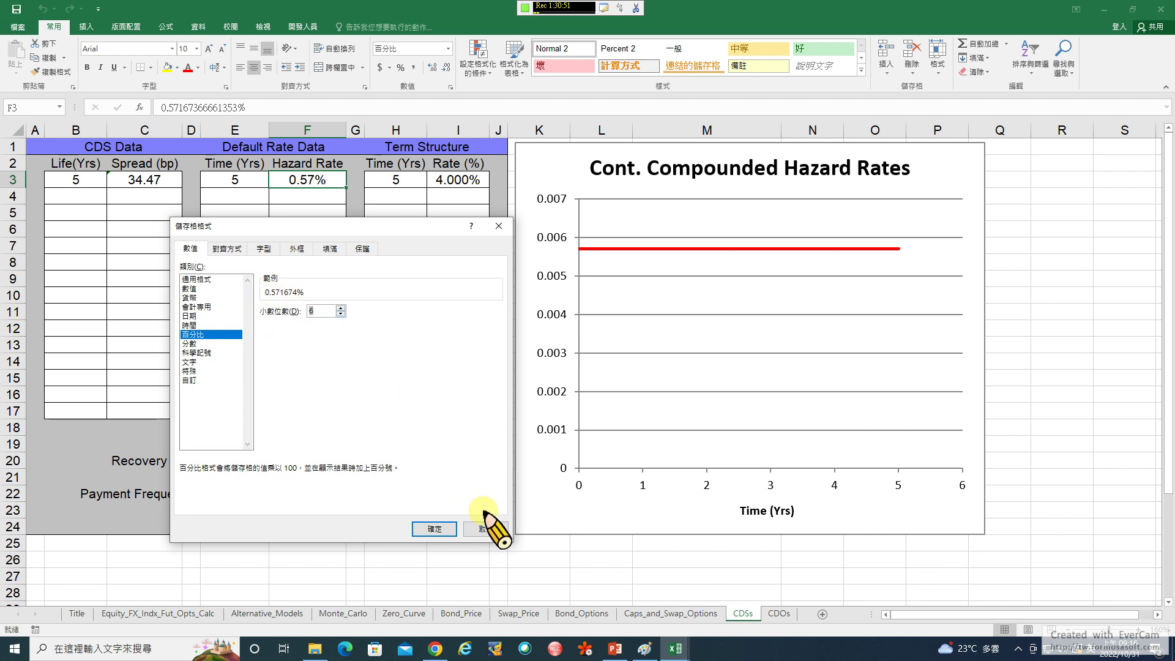
click(485, 529)
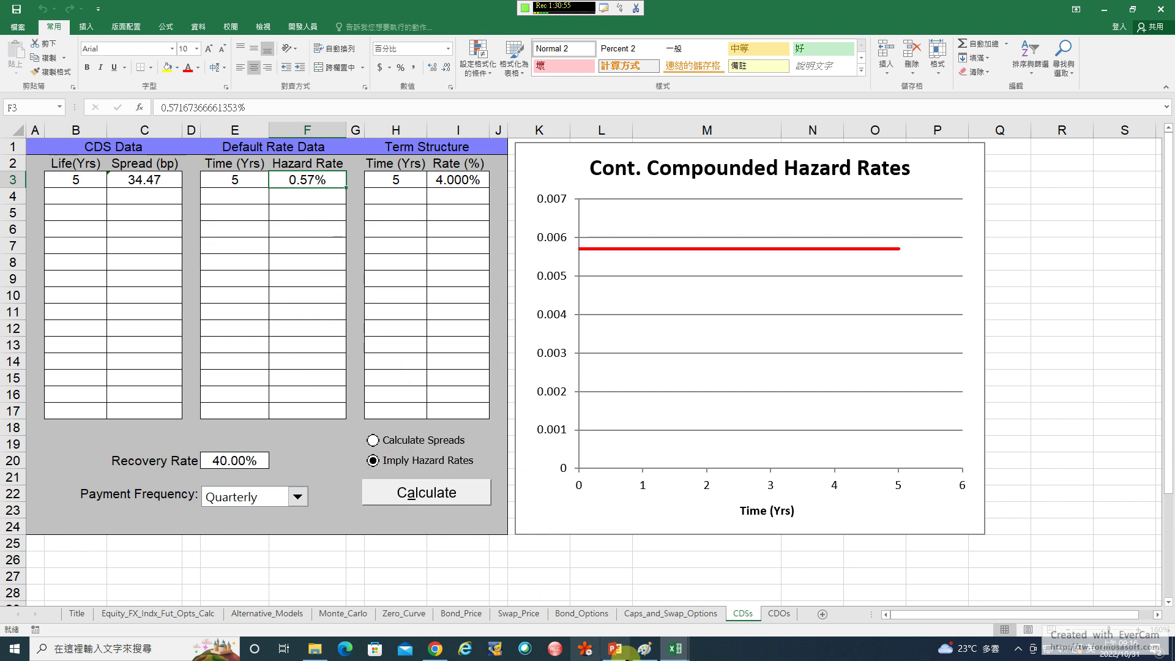
click(642, 649)
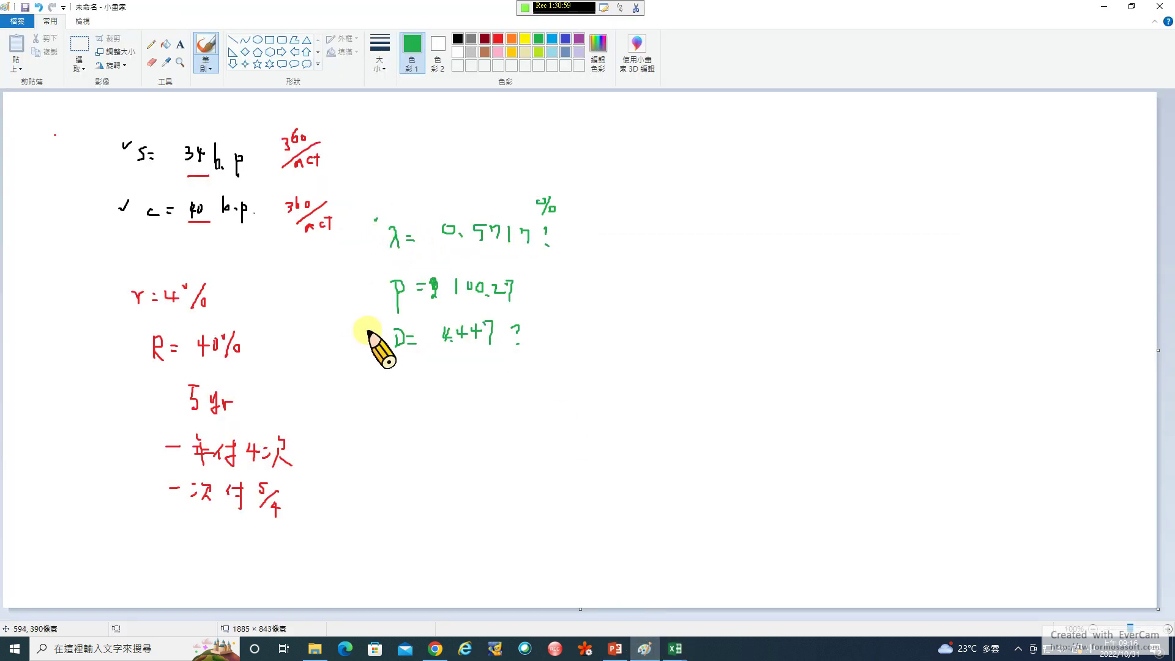
Number the green results in the Paint notes with circled marks: 1 beside λ, 2 beside D and 3 beside P
drag(367, 329, 373, 327)
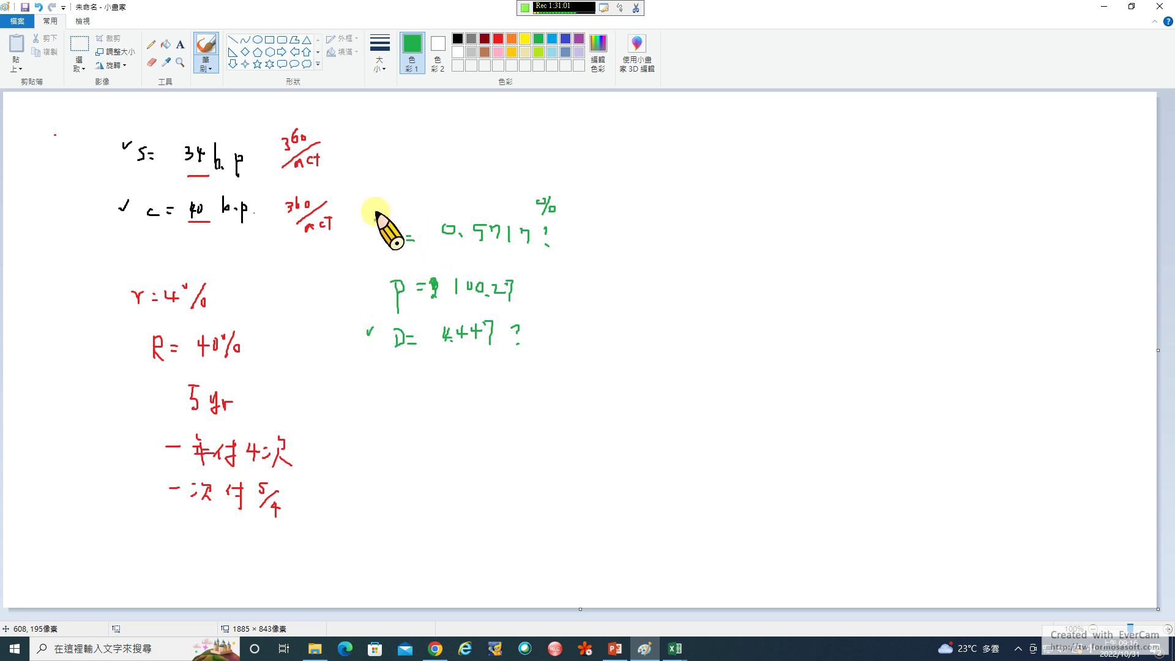
mouse_move(375, 213)
mouse_down()
mouse_move(369, 221)
mouse_move(381, 221)
mouse_up()
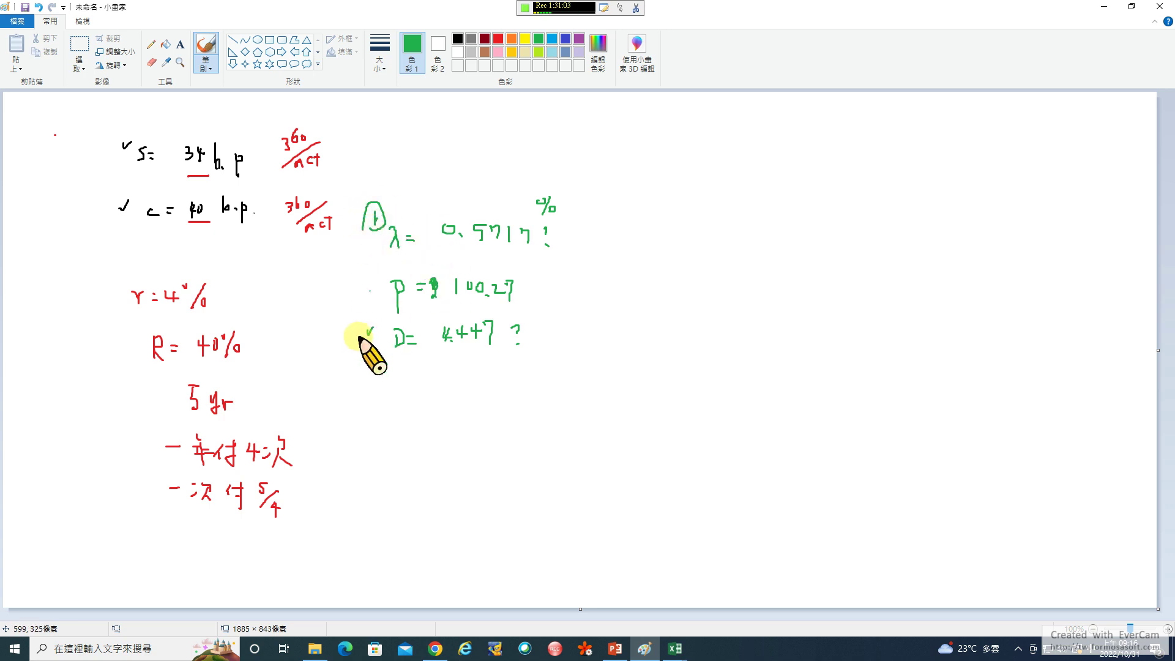
drag(366, 326, 368, 331)
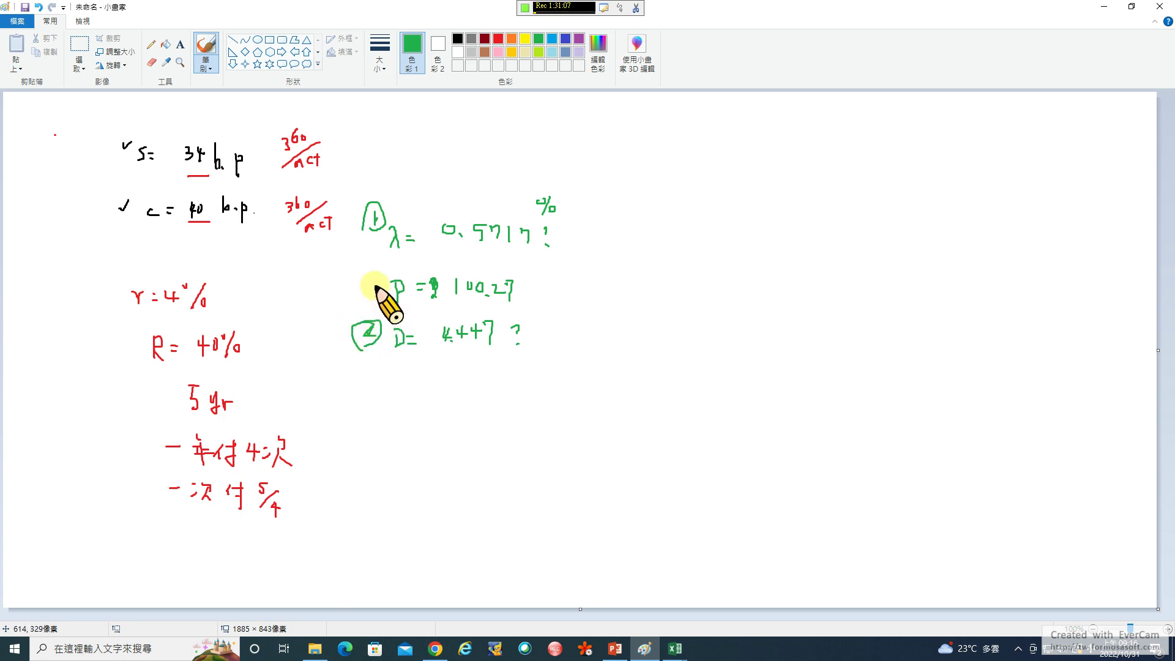
mouse_move(369, 279)
mouse_down()
mouse_move(356, 287)
mouse_move(370, 268)
mouse_move(374, 283)
mouse_up()
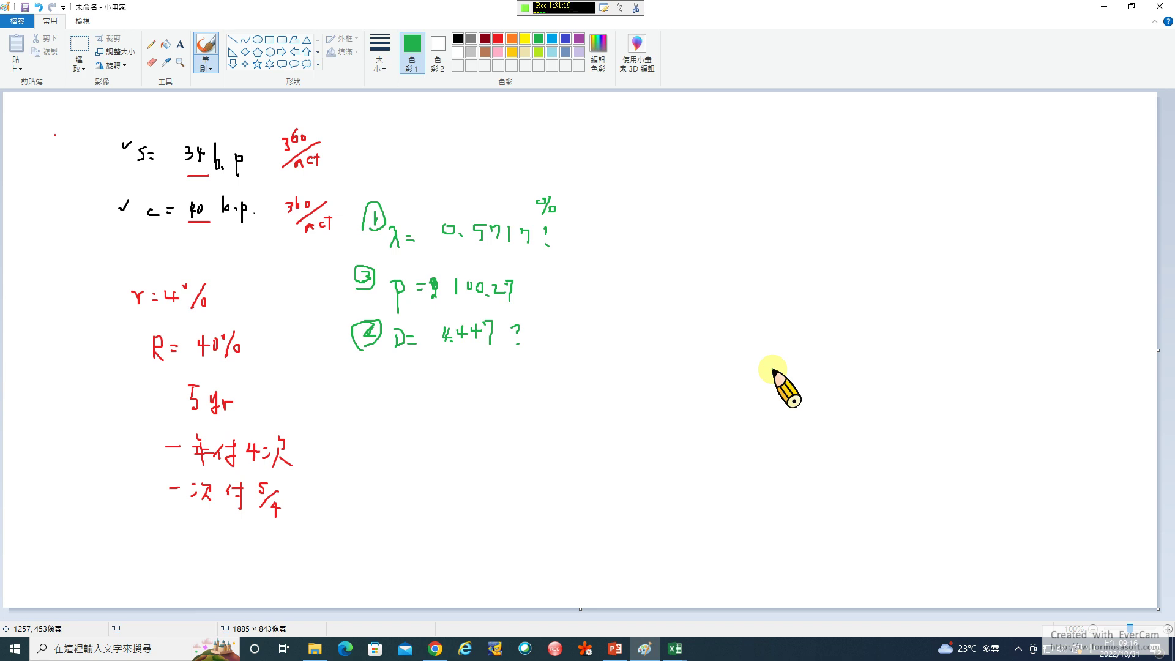
Switch to the Excel workbook with the hazard rate tables and clear the contents of rows 11 to 19
click(673, 647)
click(653, 623)
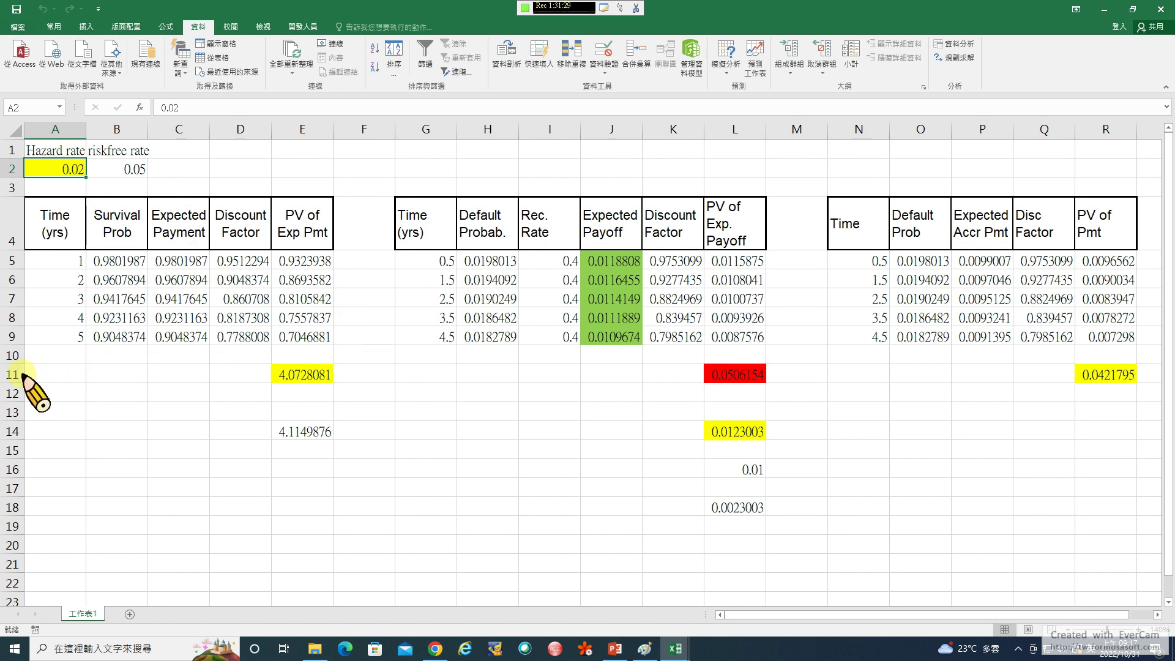
drag(12, 375, 13, 526)
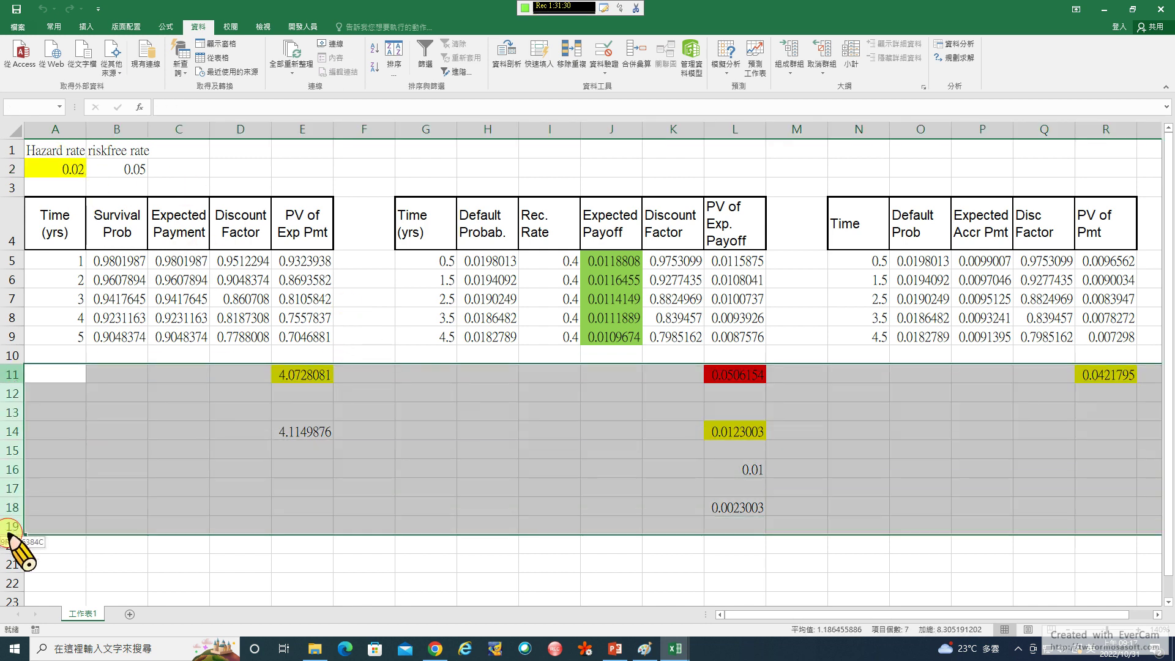
right_click(10, 416)
click(49, 525)
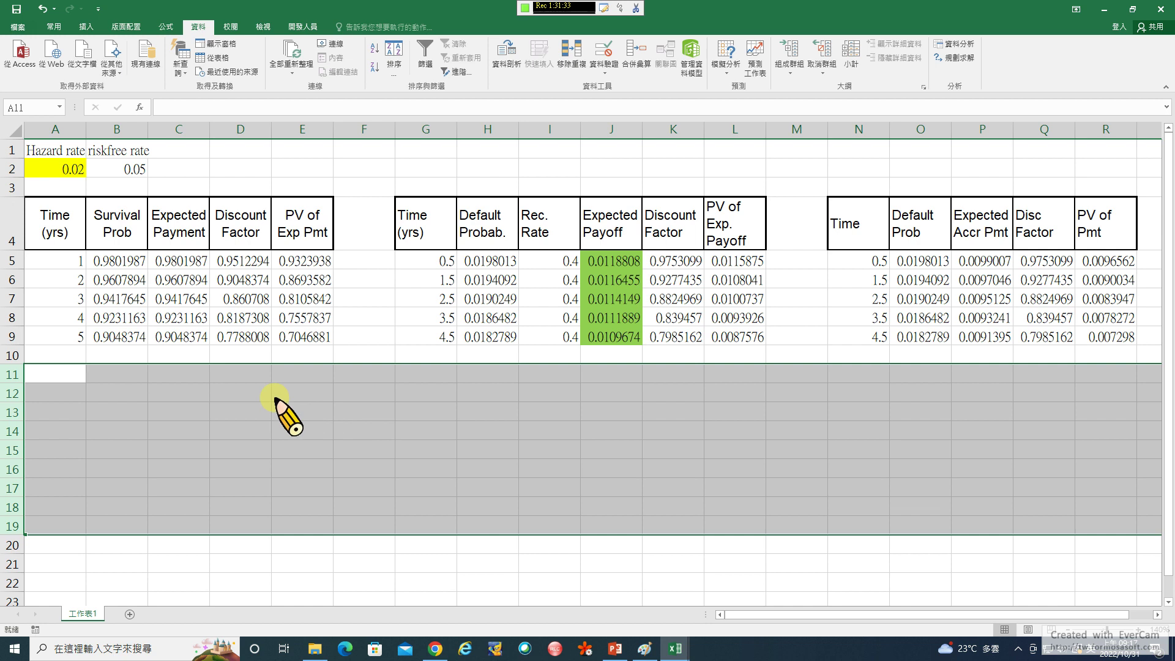
click(190, 410)
Set the risk-free rate in B2 to 0.04
click(59, 169)
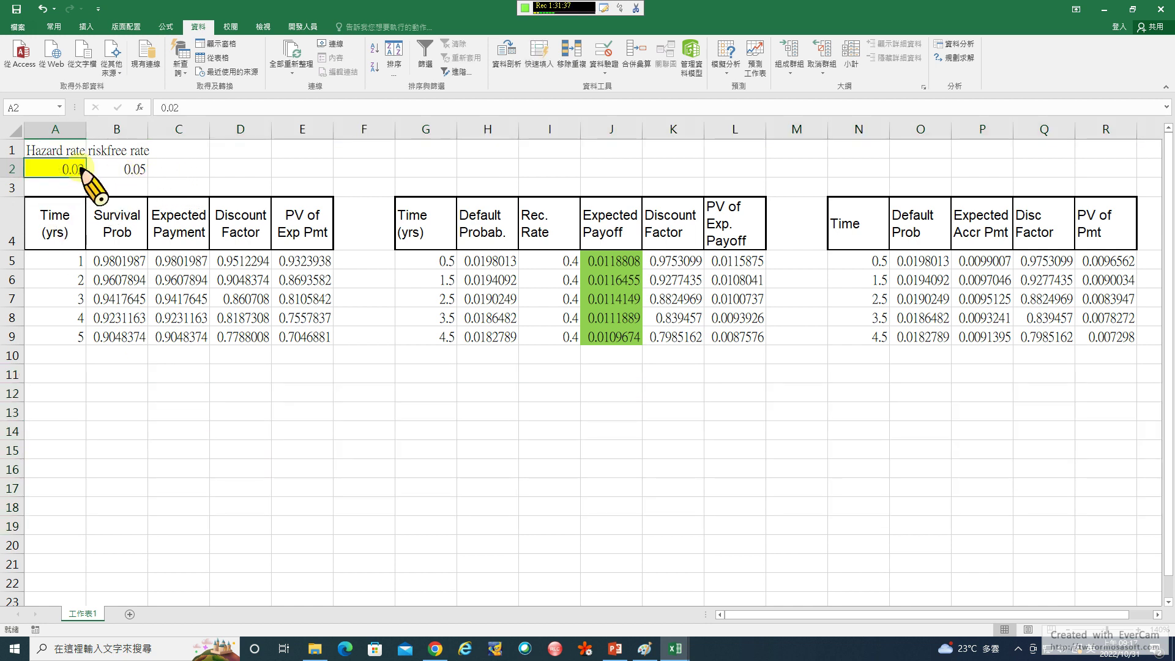
click(119, 168)
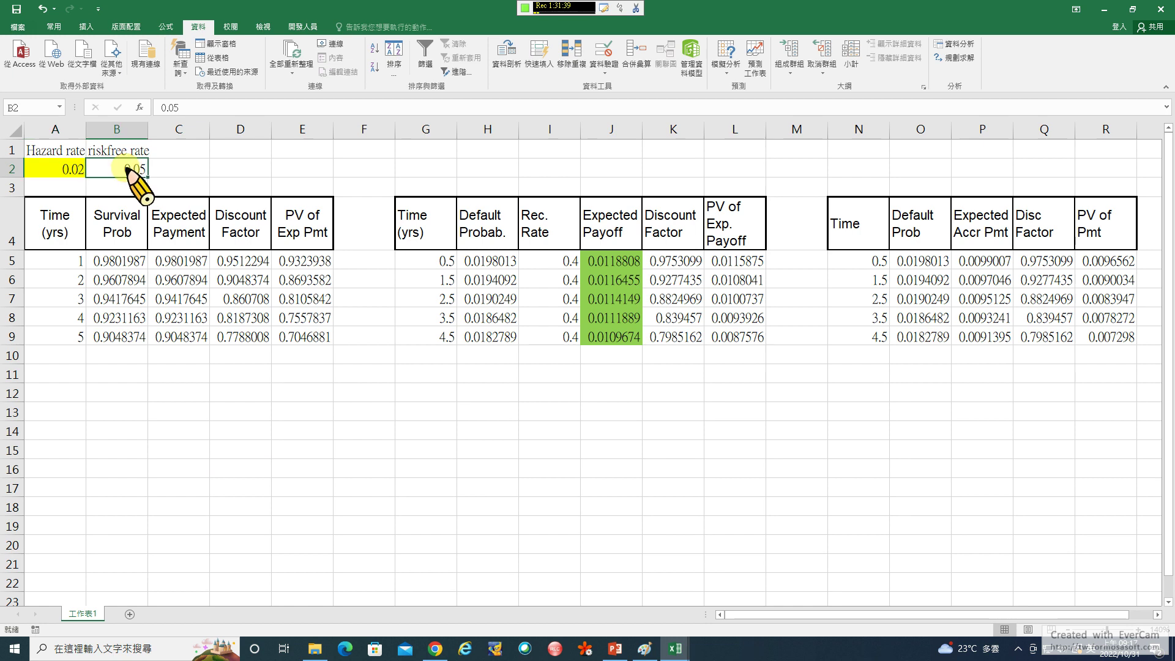
click(184, 107)
key(BackSpace)
text(4)
key(Return)
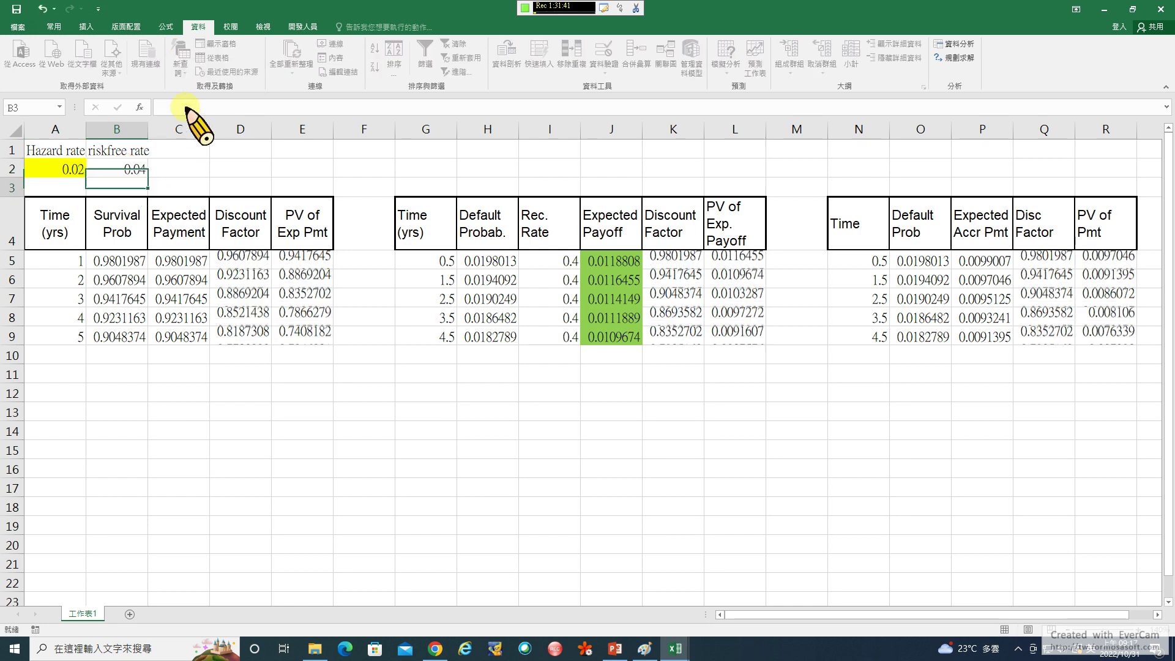
click(130, 170)
Replace the payment times in column A with quarterly steps, entering 0.25 and 0.5 and extending the series to 5 years in A24
click(62, 265)
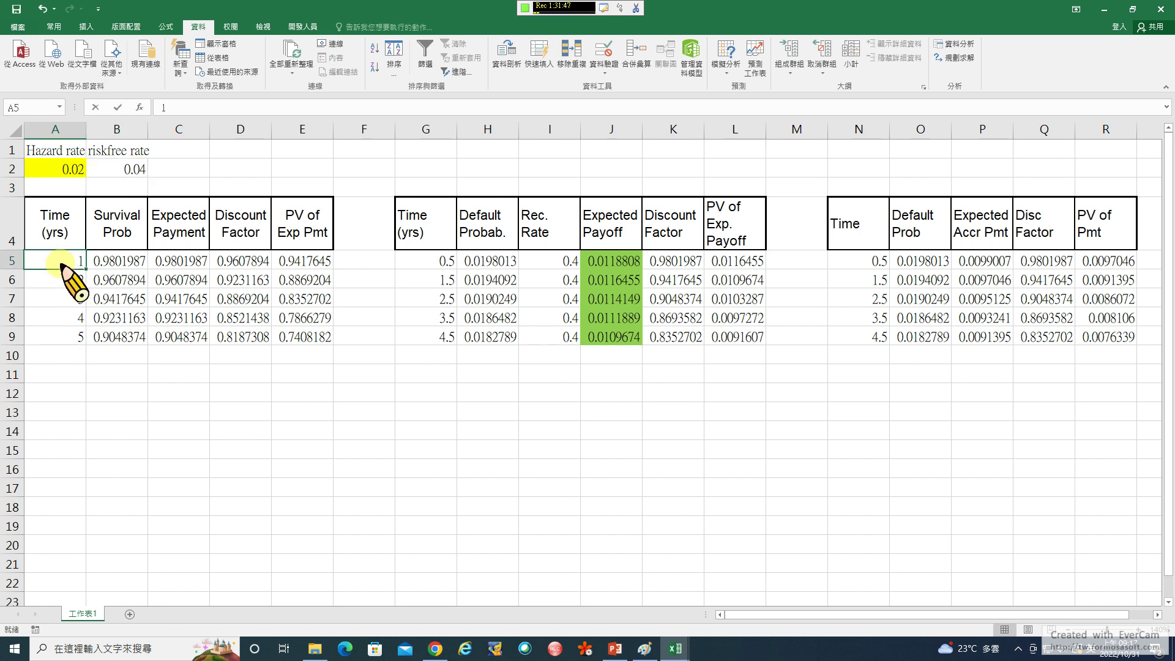
text(0.25)
key(Return)
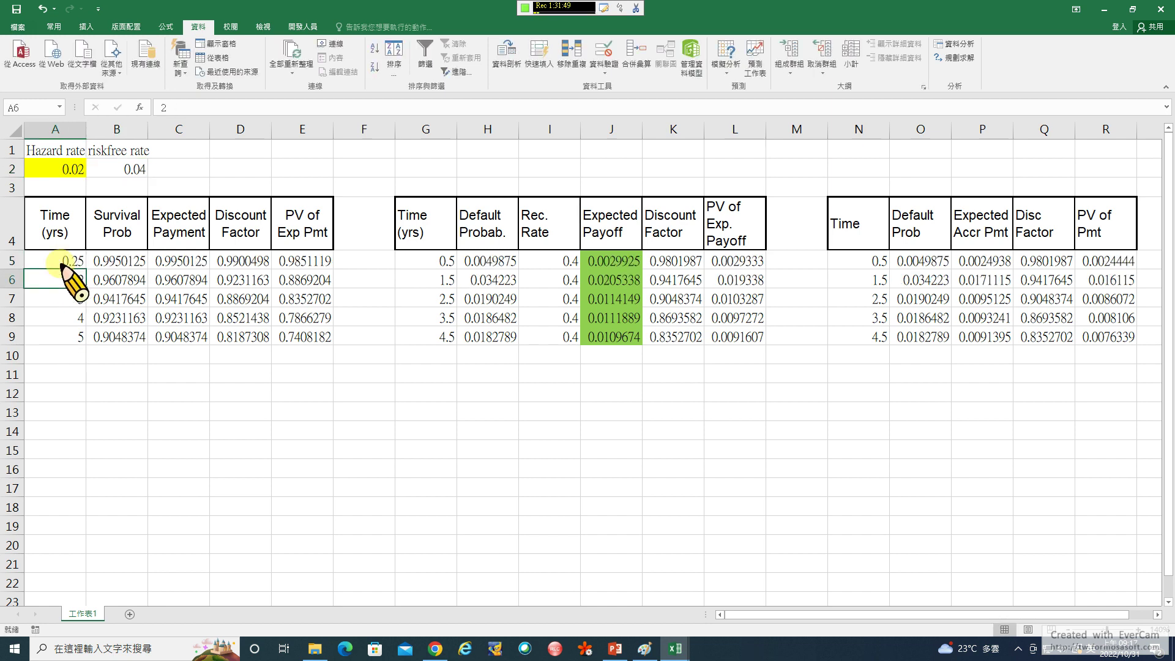
text(0.5)
key(Return)
drag(62, 265, 80, 503)
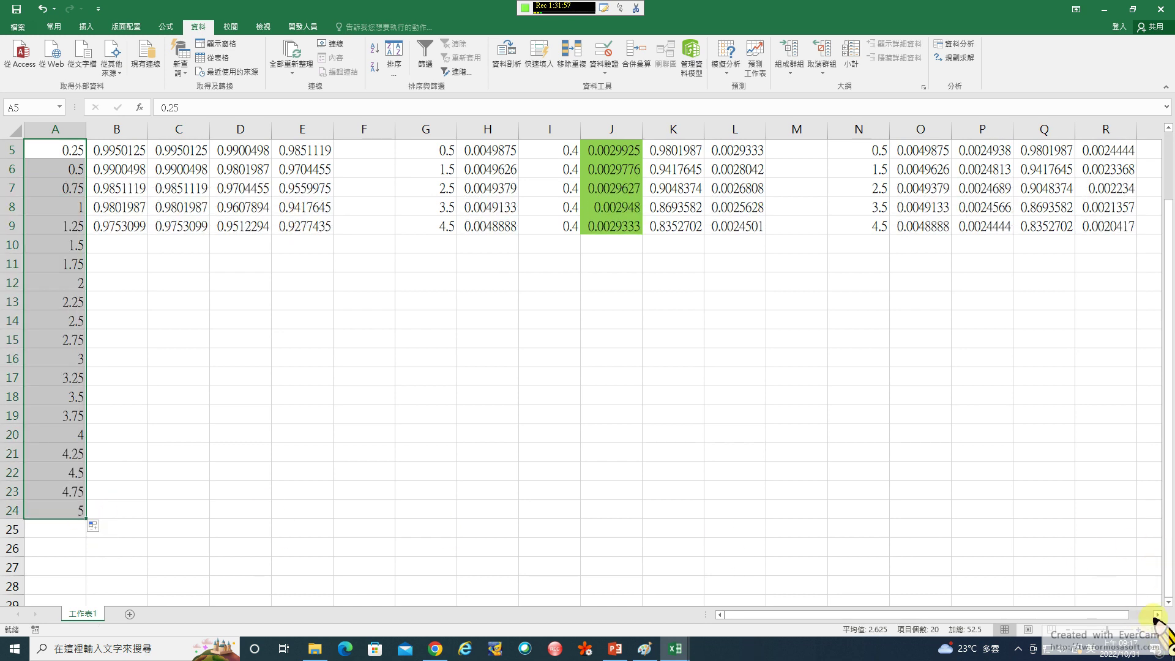
scroll(1014, 546, up, 2)
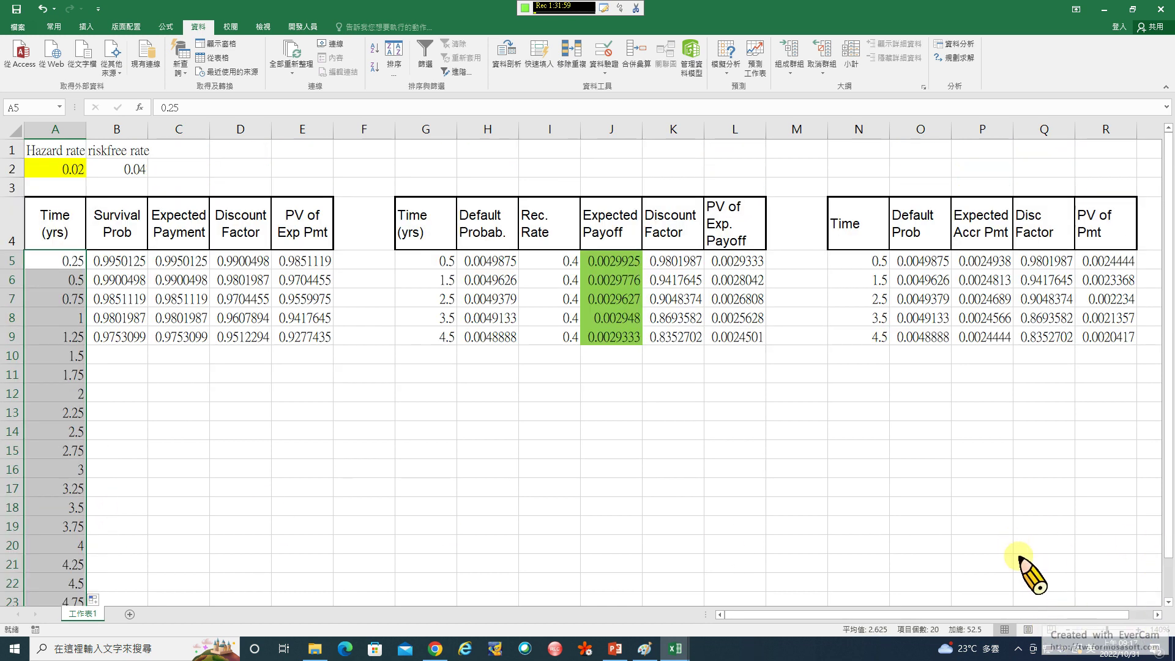
click(1068, 631)
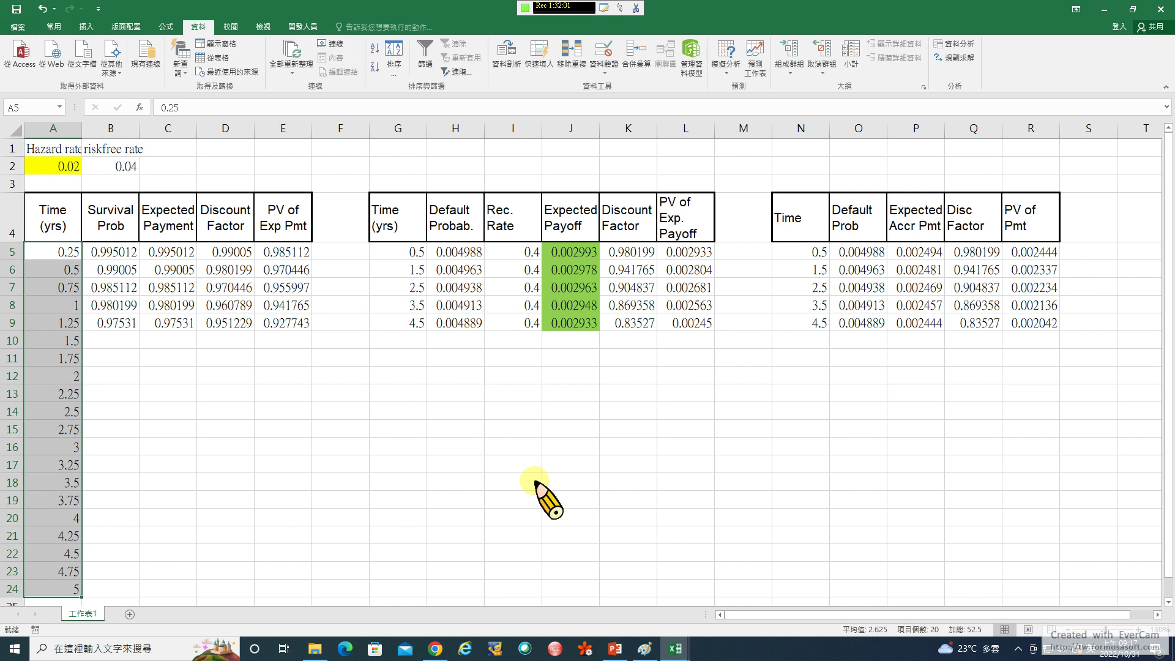
click(287, 431)
Underline the λ value 0.5717 in the Paint notes in green and return to the Excel workbook
click(115, 254)
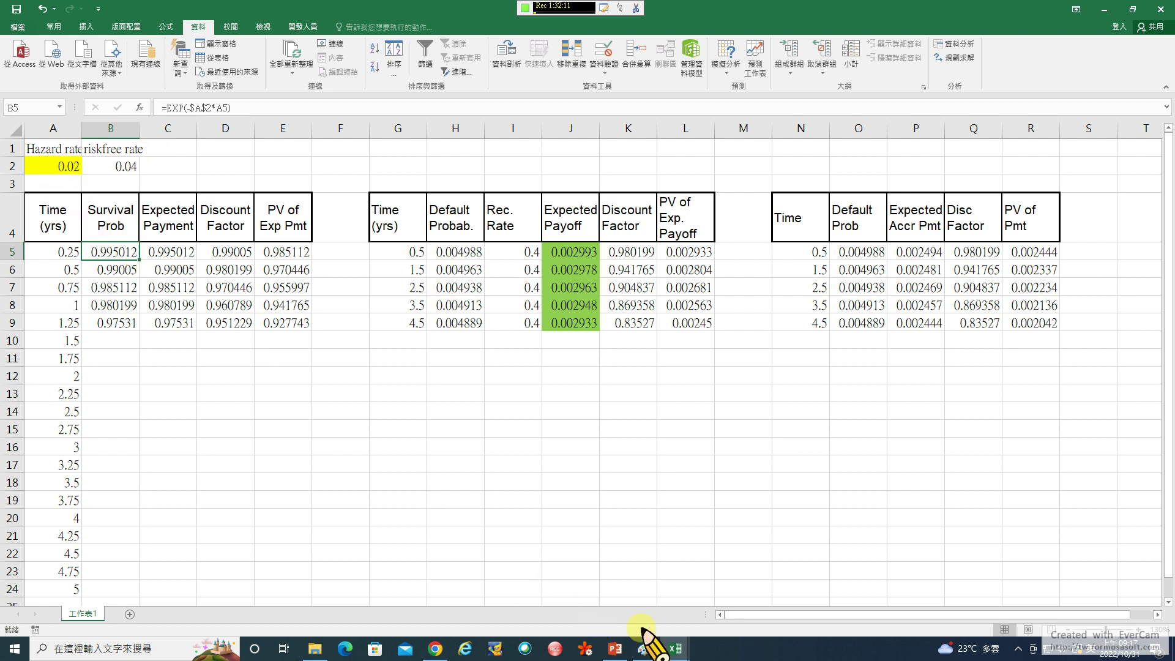
click(646, 649)
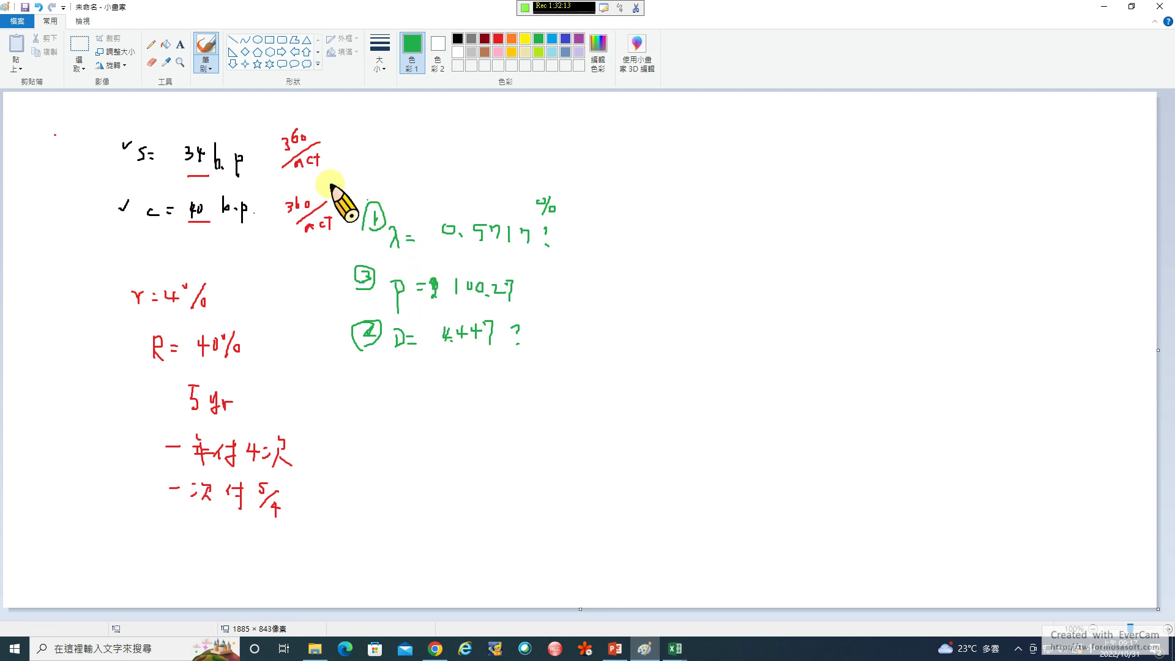
drag(453, 247, 533, 247)
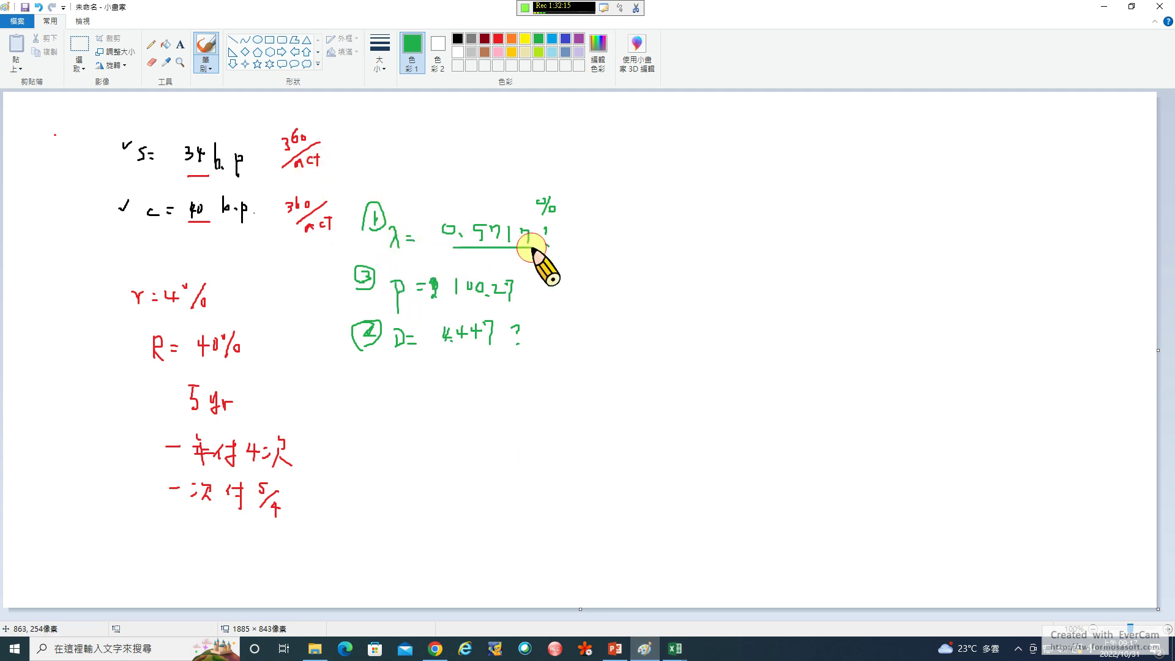
click(1104, 7)
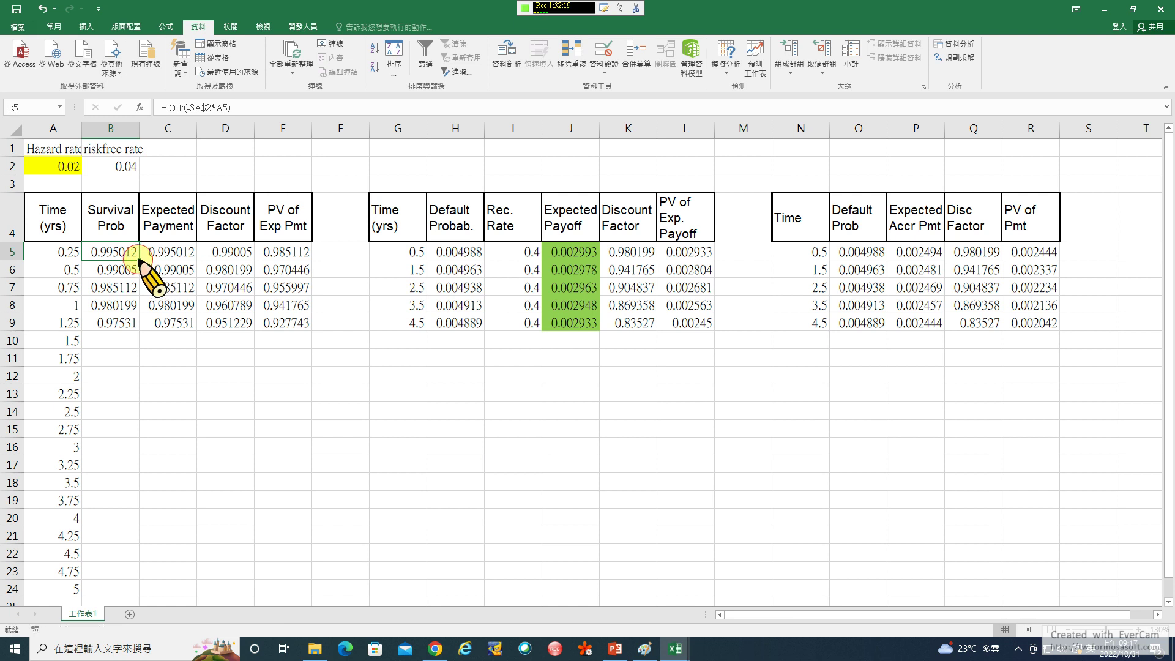
Fill the Survival Prob, Expected Payment, Discount Factor and PV of Exp Pmt formulas in columns B to E down to row 24
drag(131, 258, 144, 320)
double_click(140, 330)
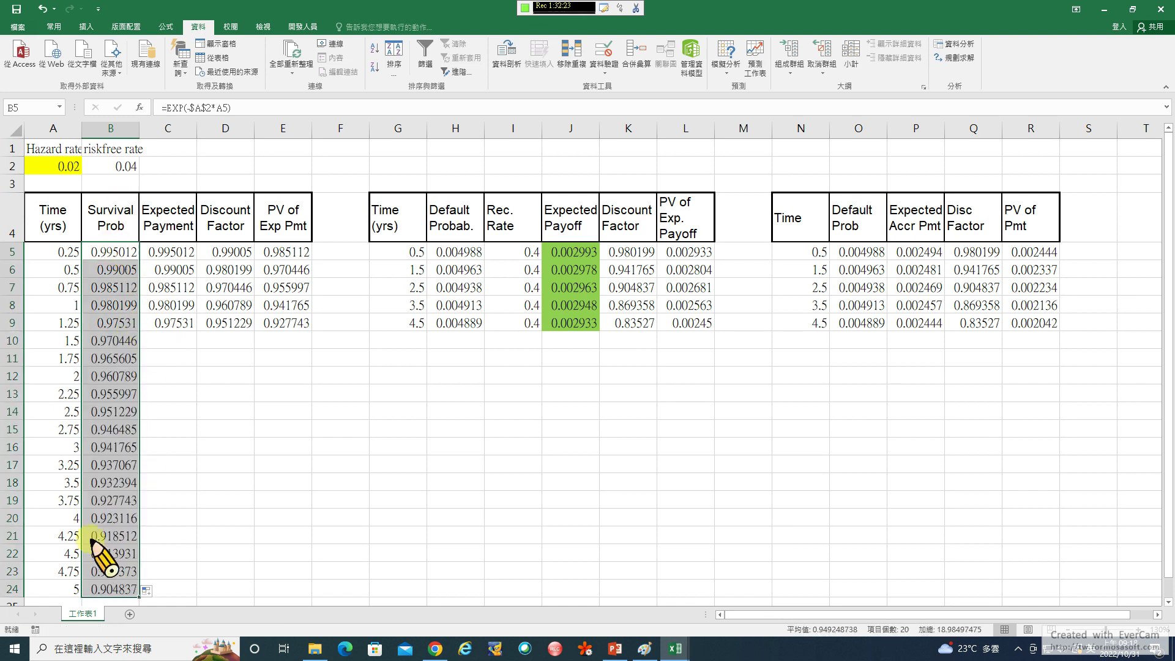
click(177, 253)
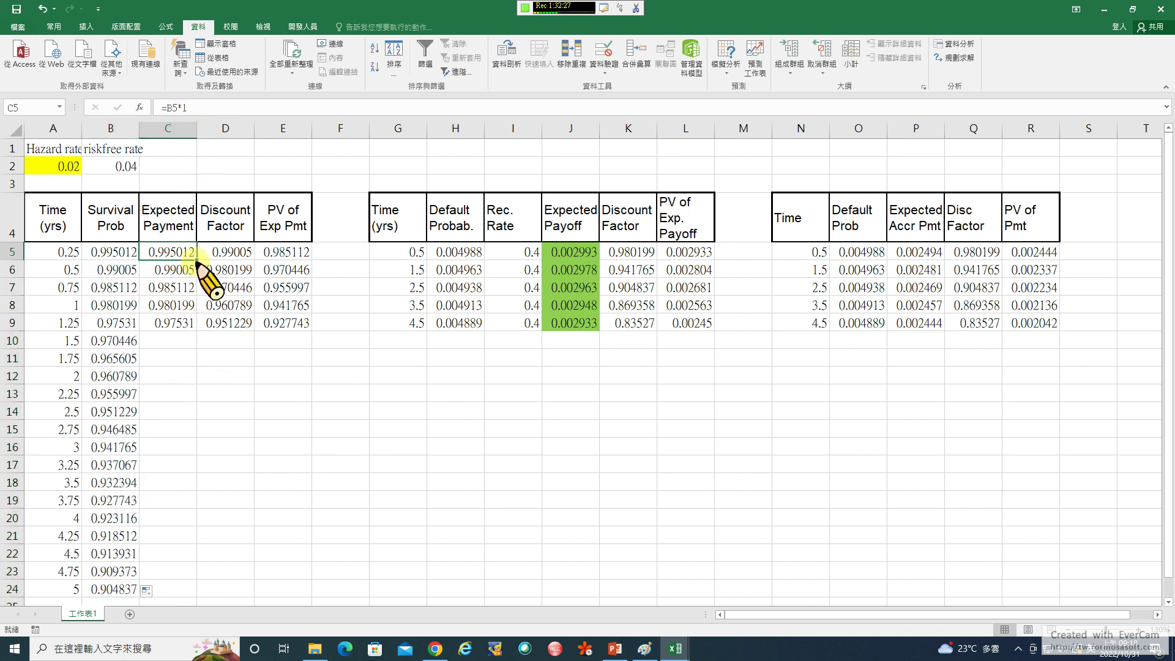
drag(197, 262, 178, 589)
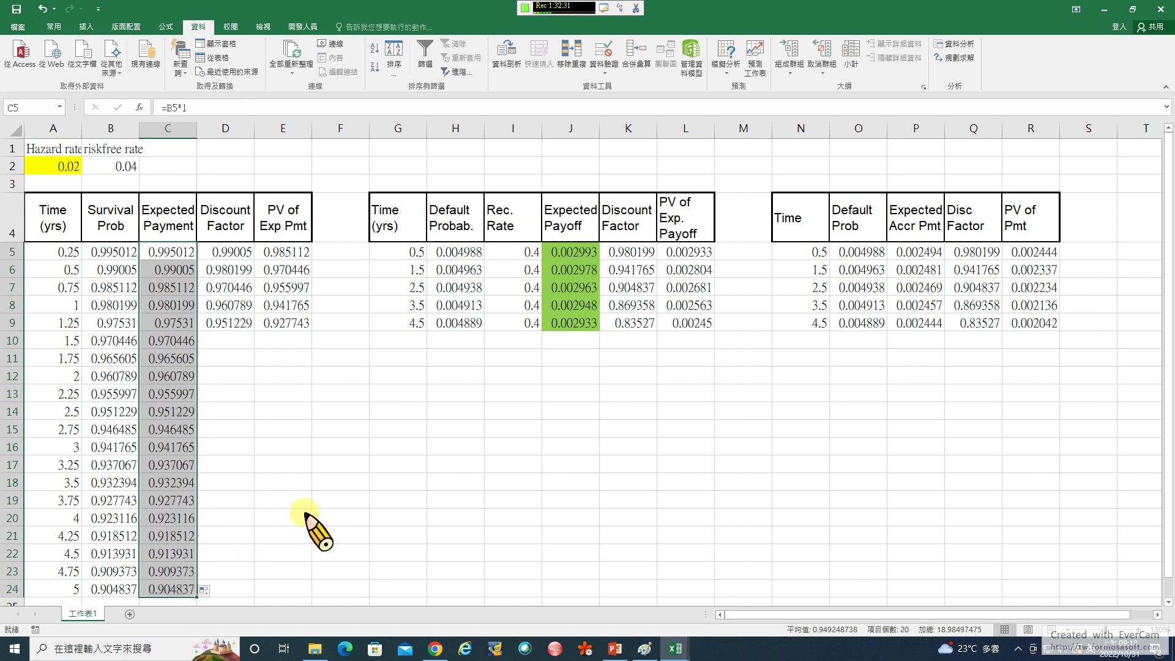
click(235, 251)
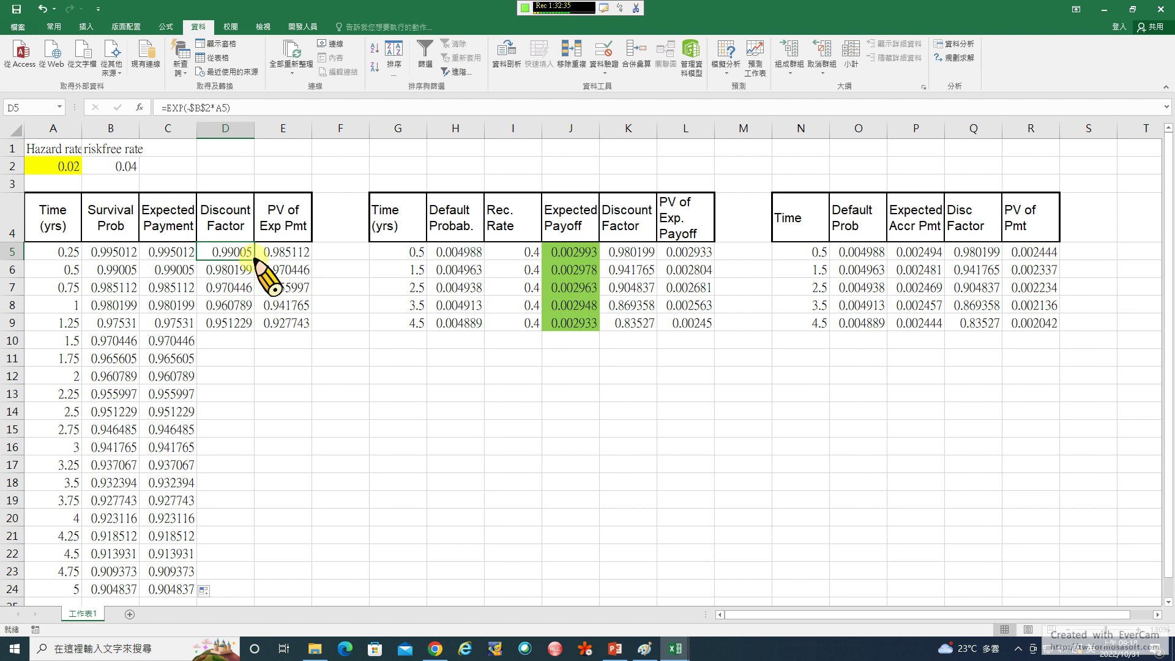
drag(254, 260, 249, 591)
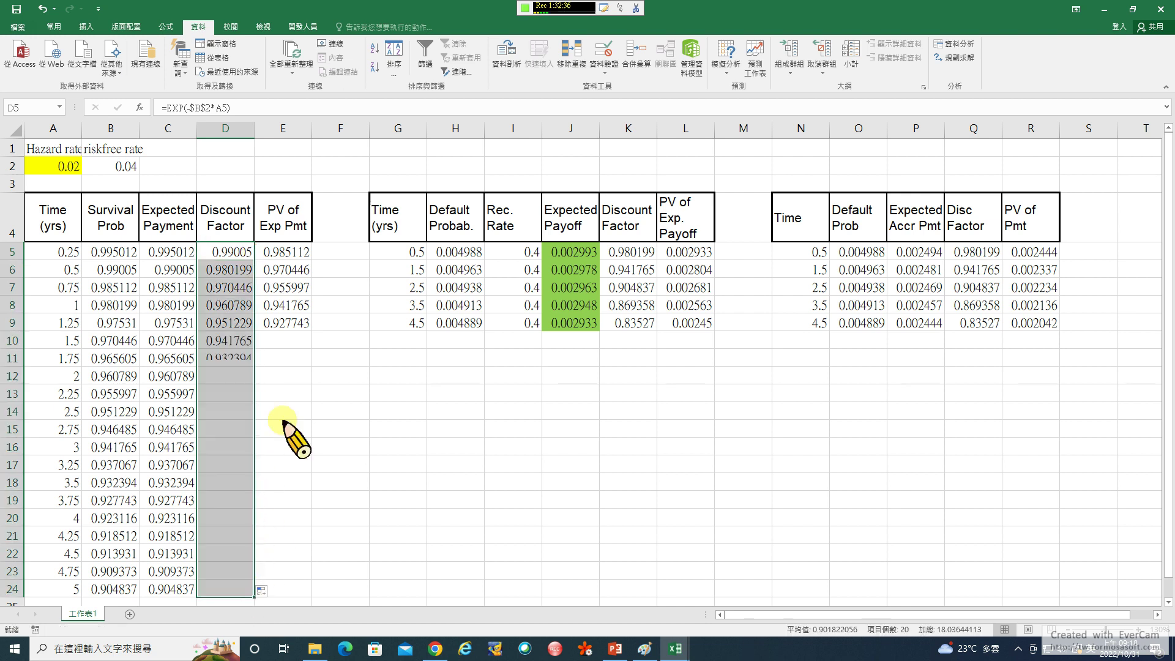
click(301, 253)
drag(313, 260, 308, 593)
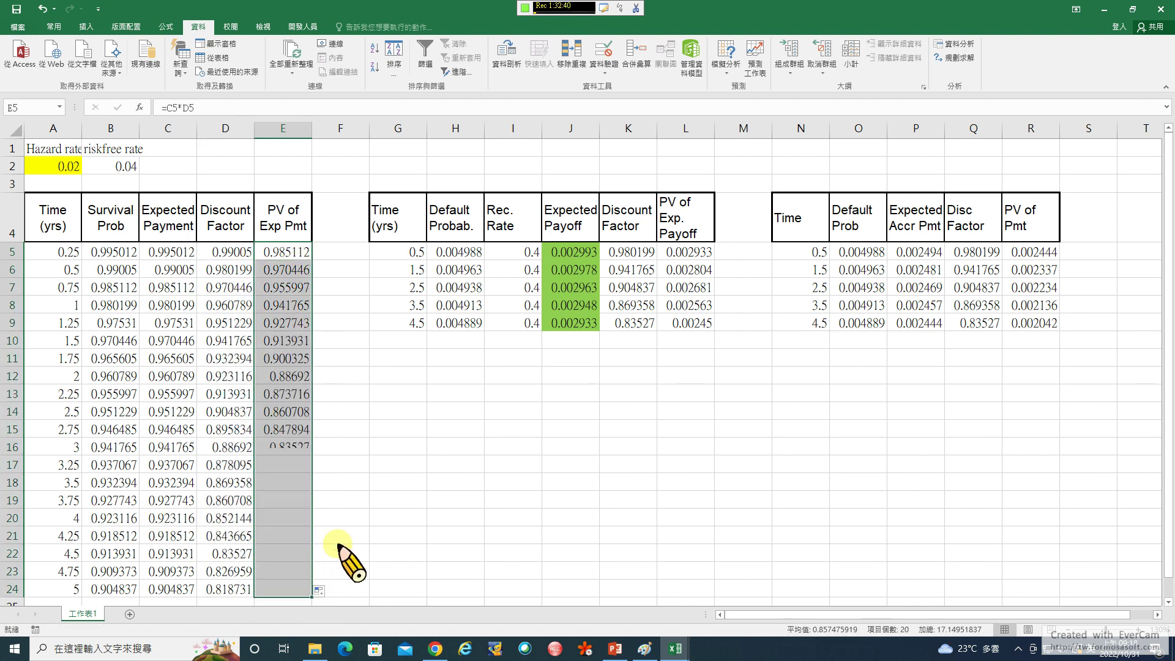
click(343, 591)
text(=sum()
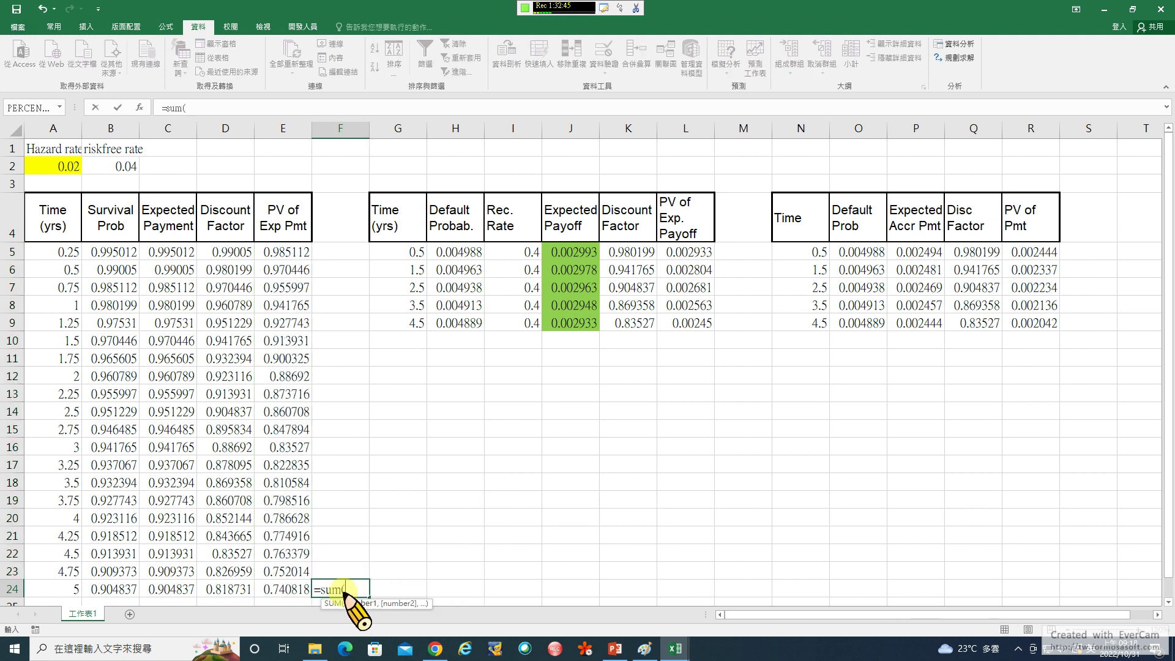
key(Escape)
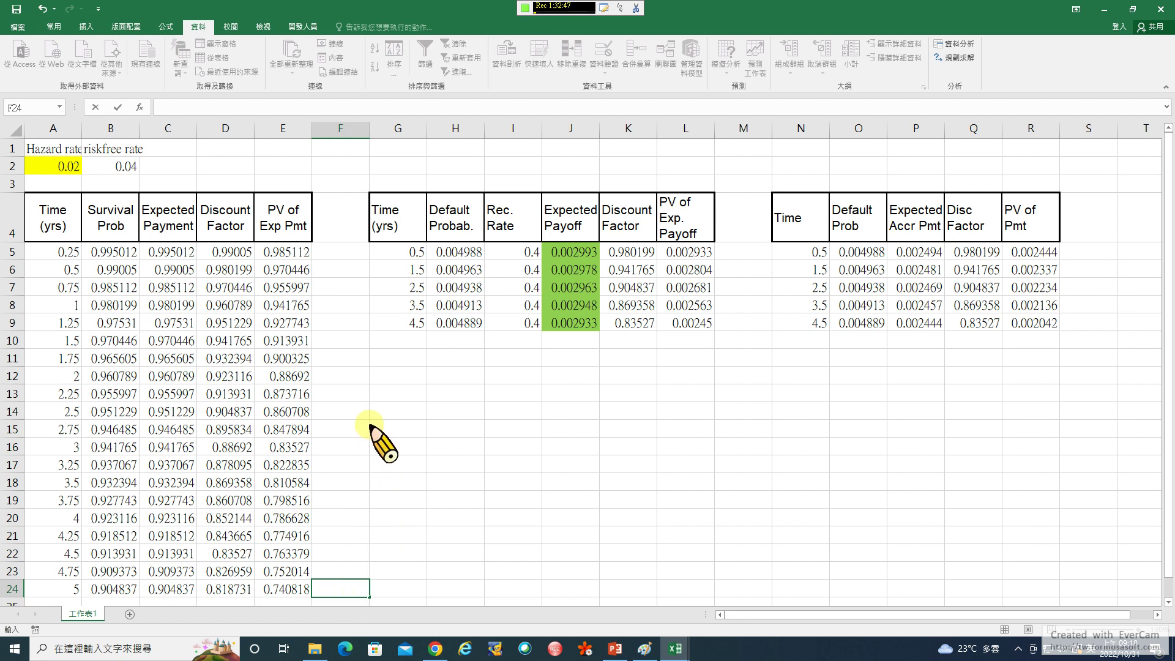
Change the Expected Payment formula in C5 to =B5*1/4 and fill it down to C24
click(168, 252)
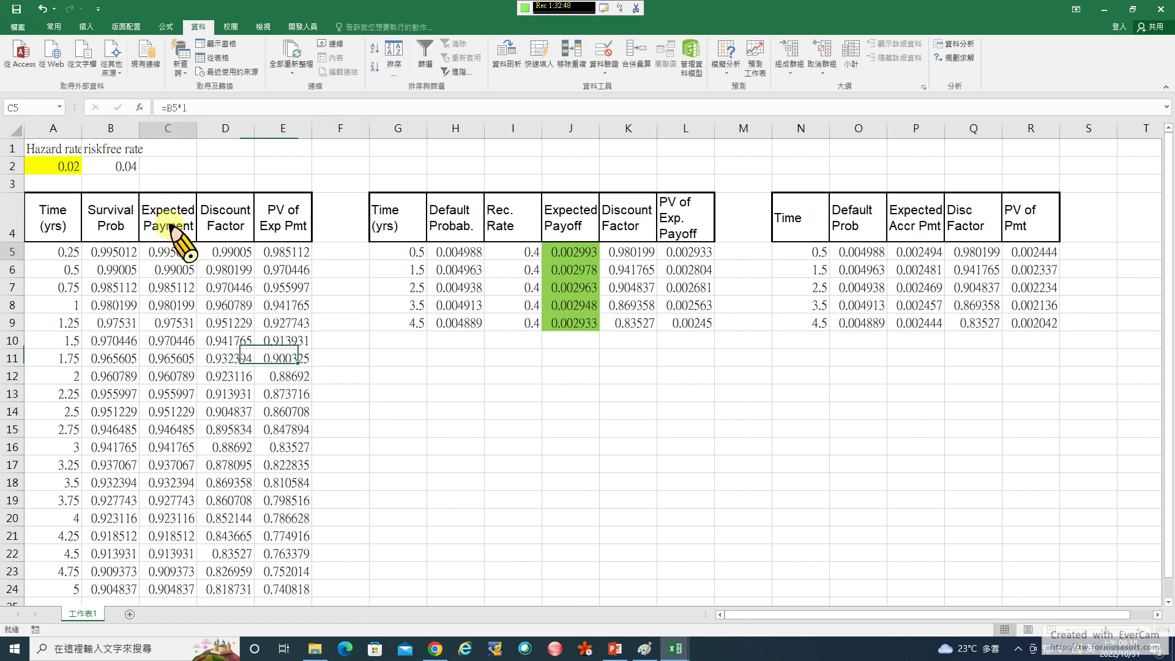
click(191, 108)
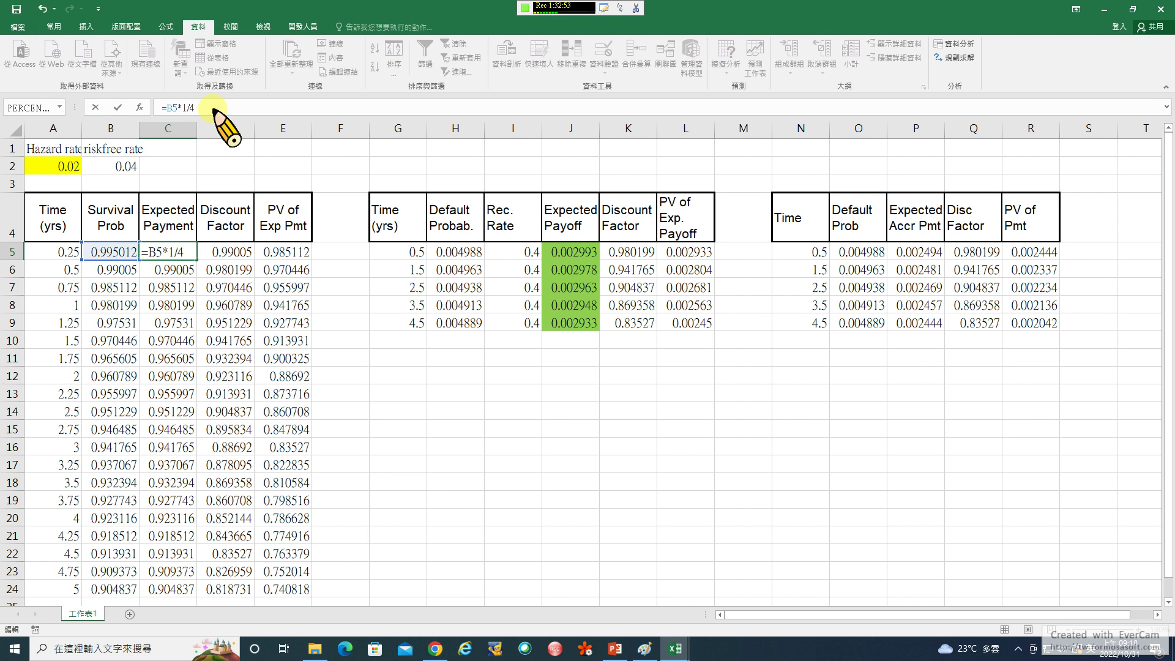
key(ctrl+Return)
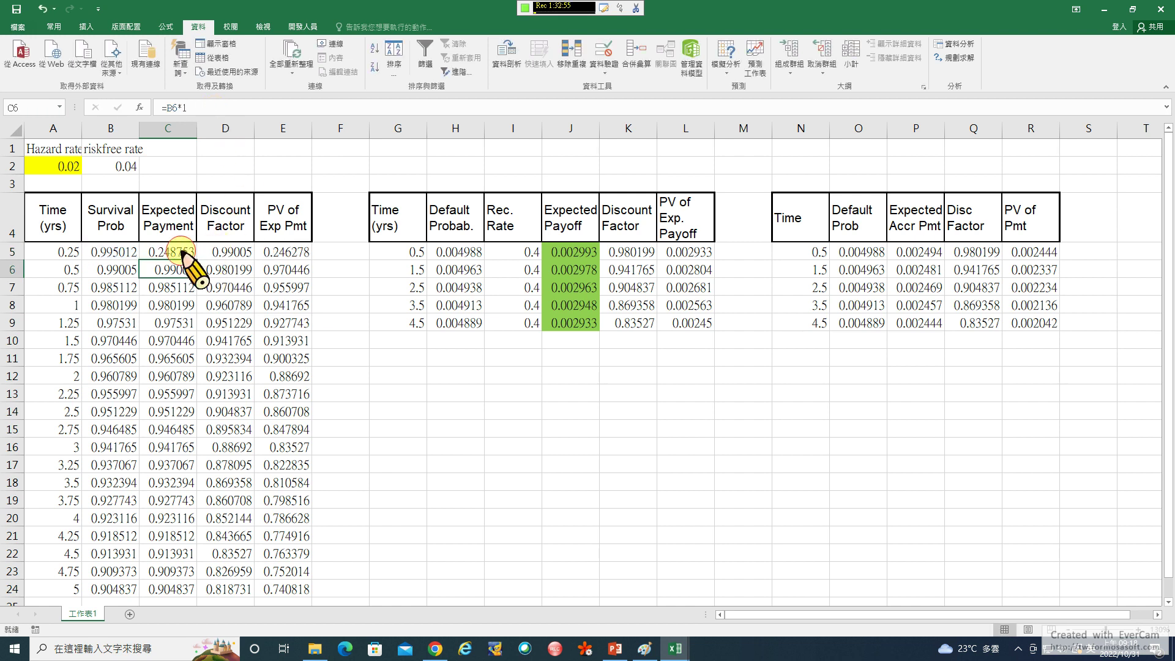
drag(197, 260, 340, 590)
Total the PV of Exp Pmt column in F24 with =sum(E5:E24)
click(341, 591)
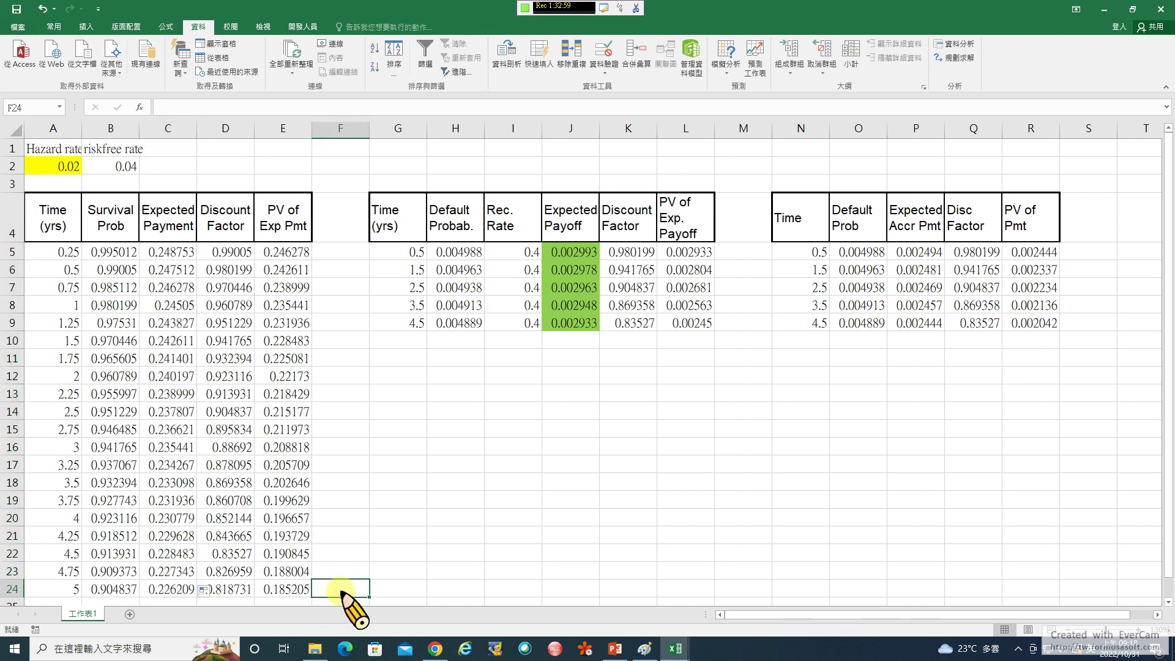
text(=sum()
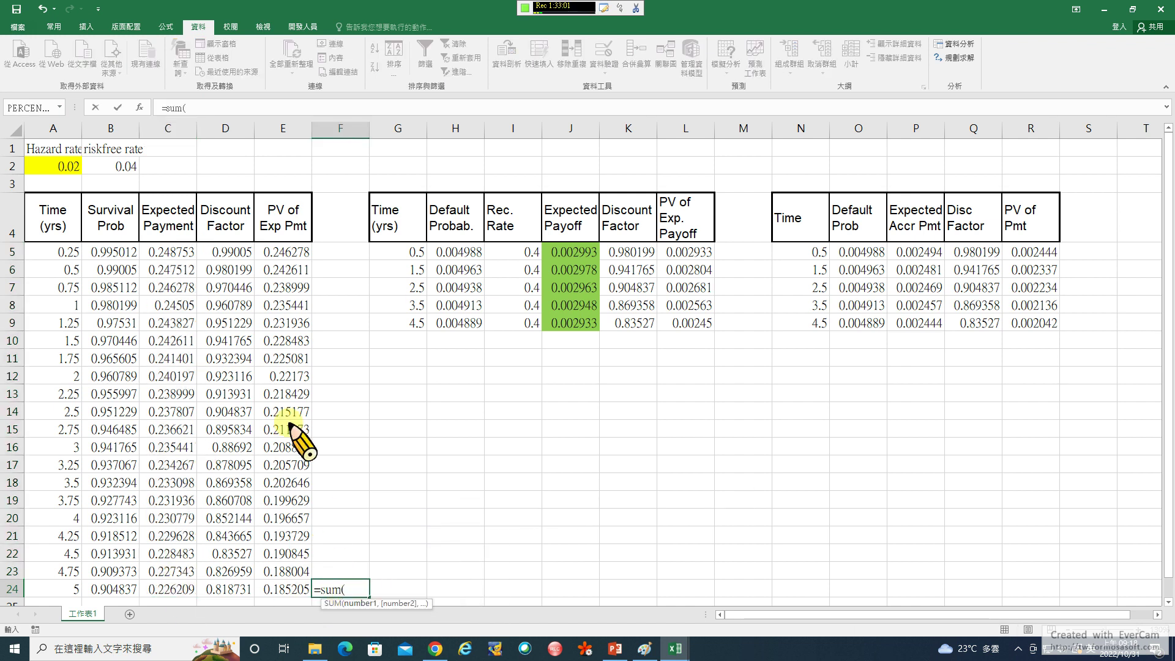
drag(289, 249, 287, 586)
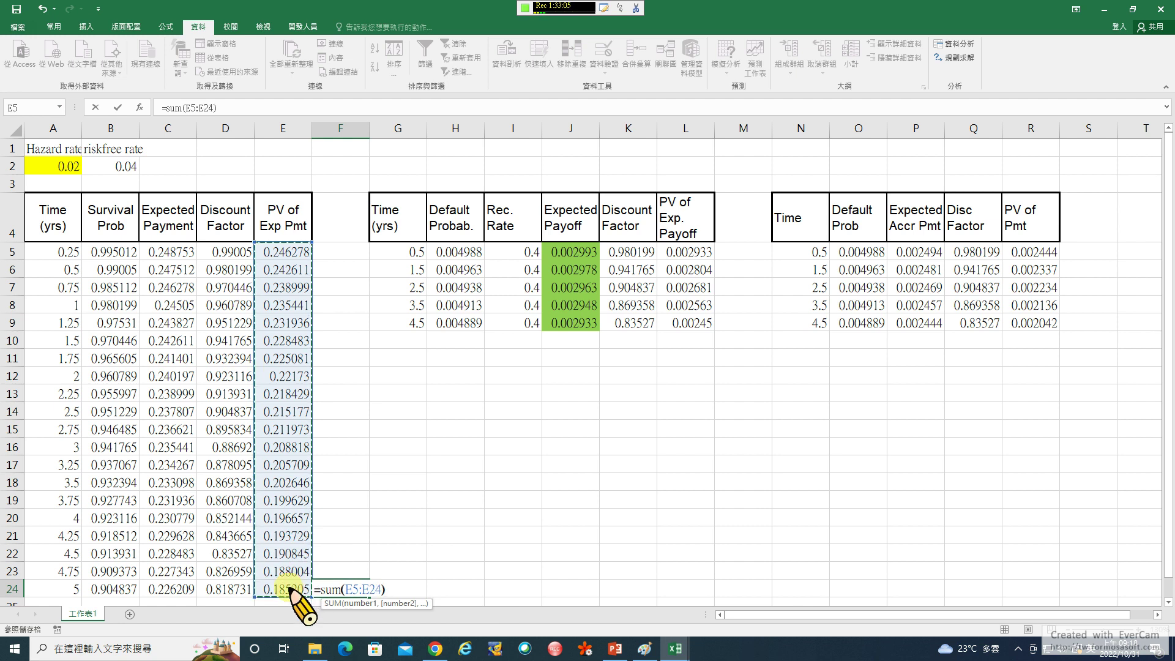
text())
key(Return)
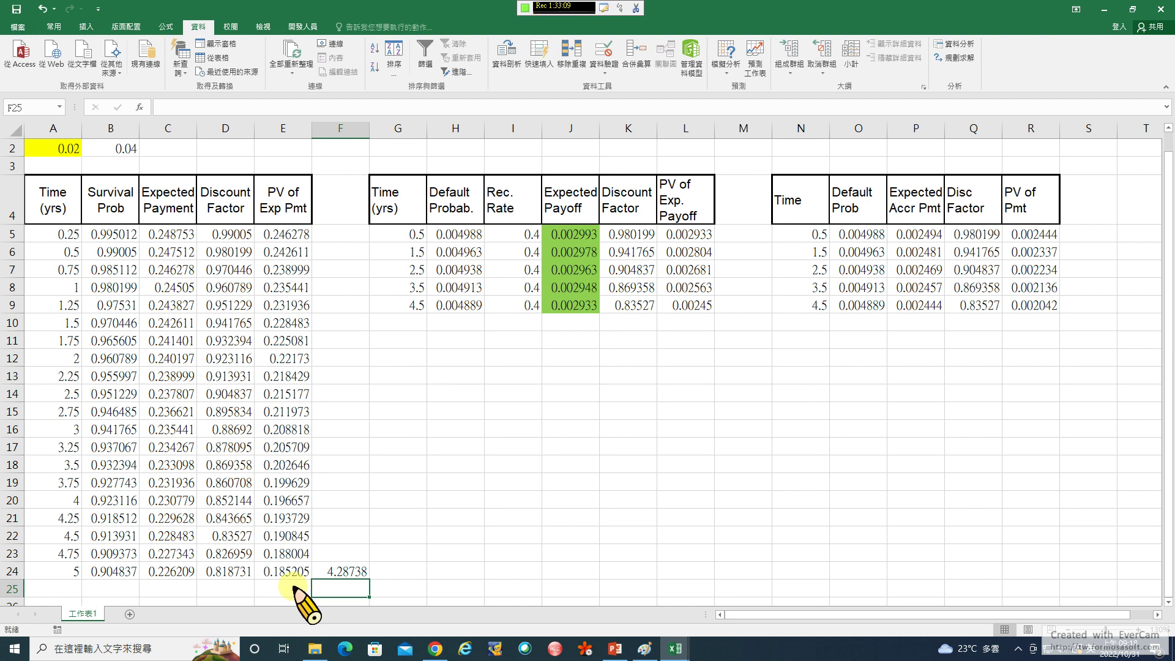
scroll(292, 586, up, 1)
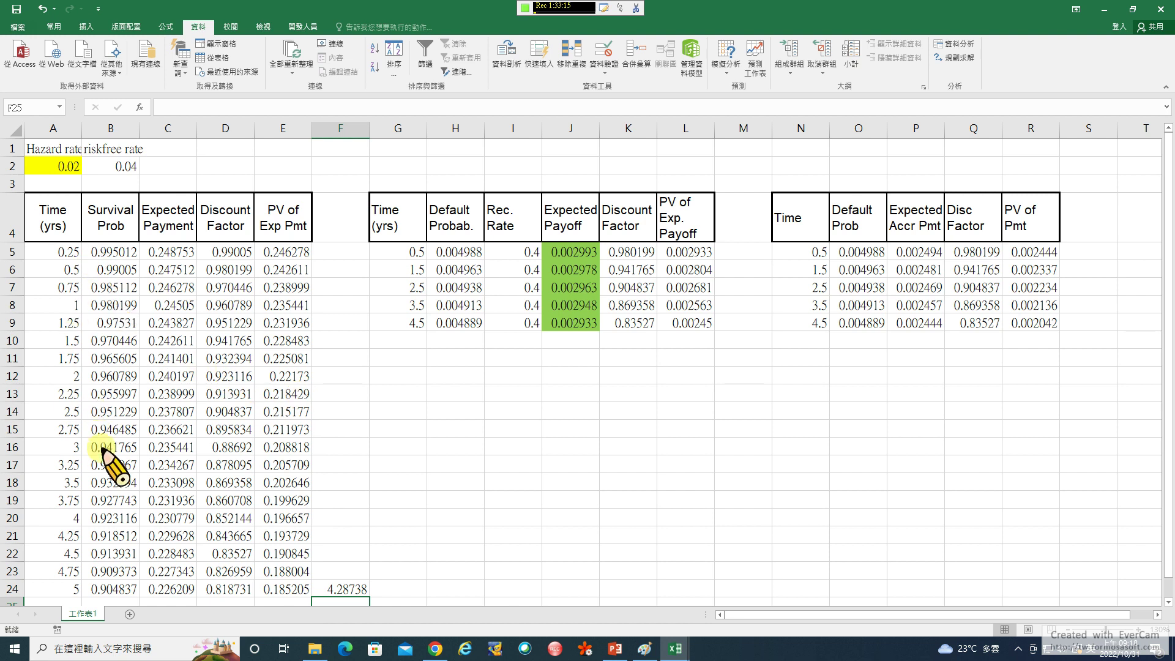
Enter 0.125 in G5 and 0.375 in G6 as the first times of the payoff table
click(123, 248)
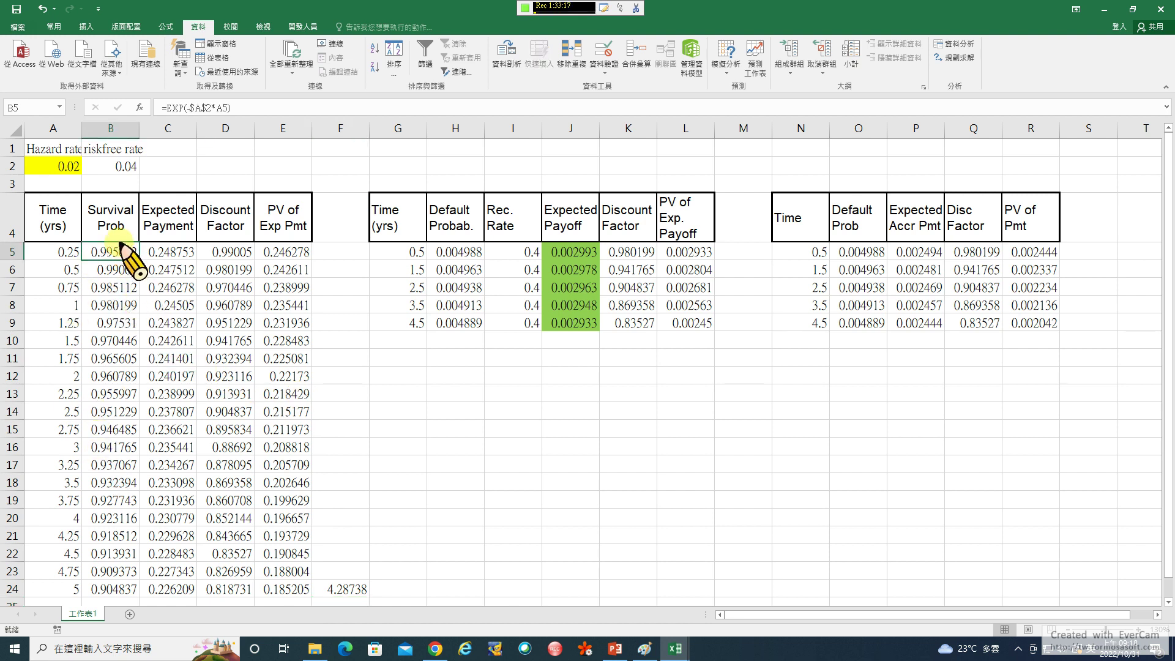
click(331, 588)
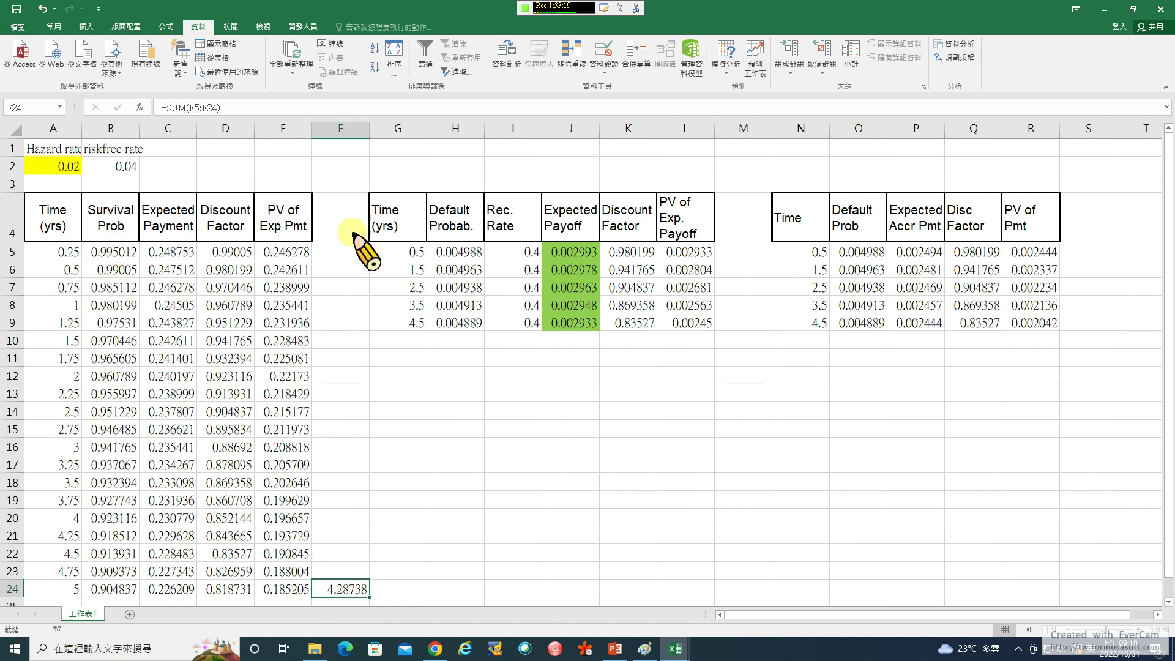
click(404, 251)
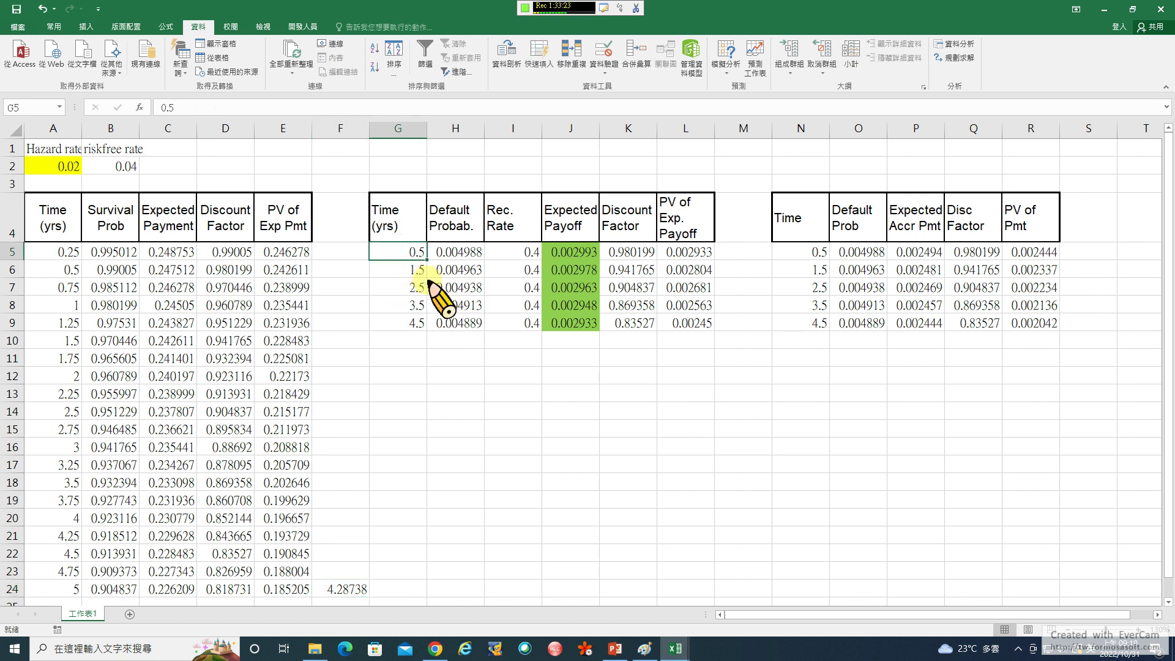
text(0.)
key(Return)
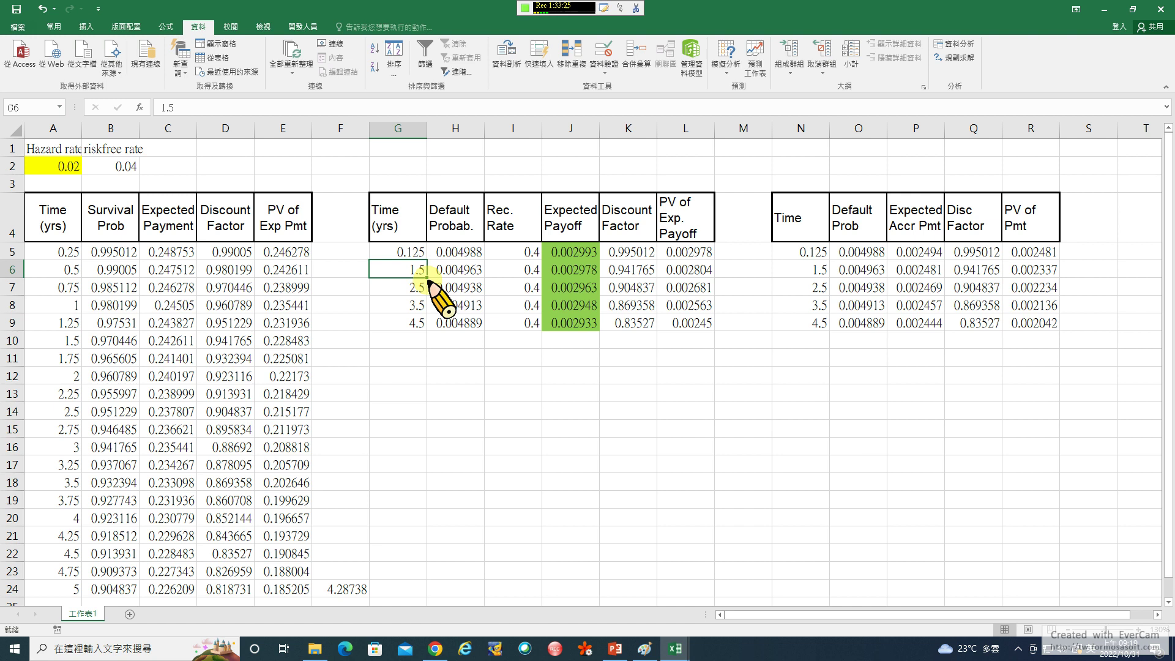
text(0.)
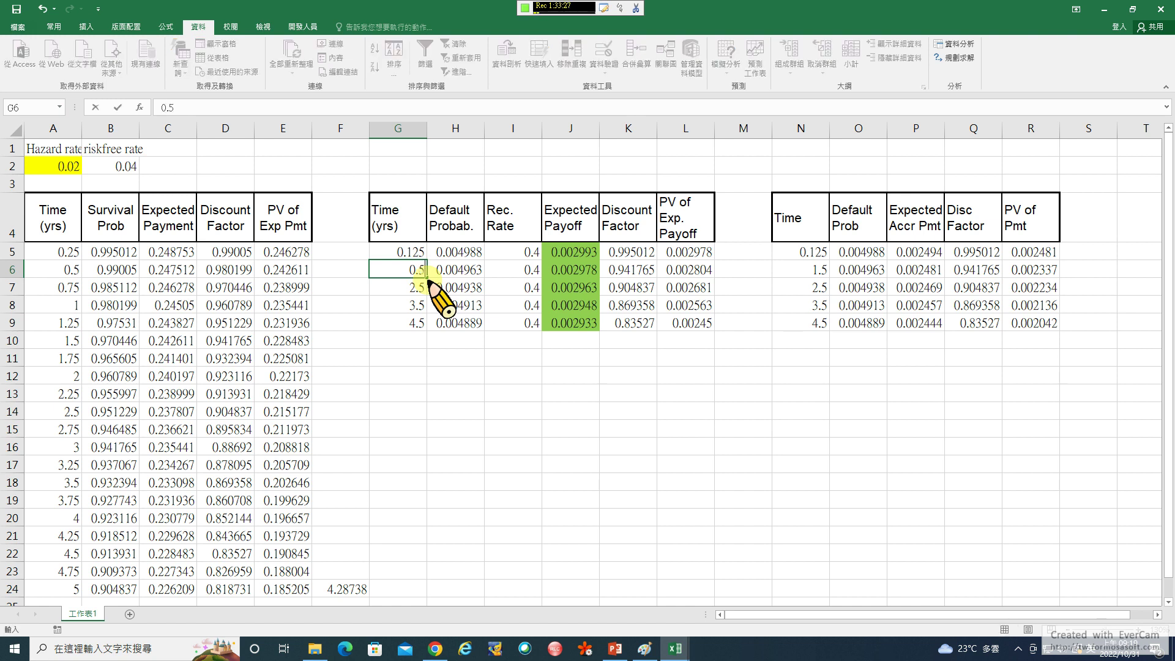
key(Return)
text(0.)
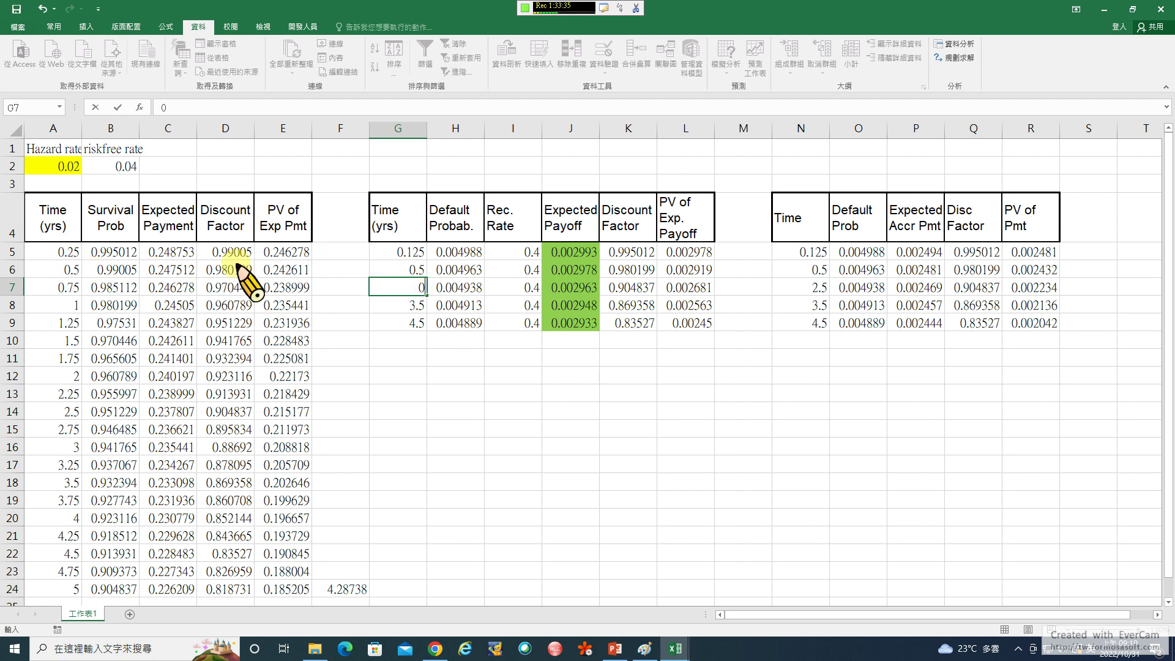
click(408, 269)
text(.37)
key(Return)
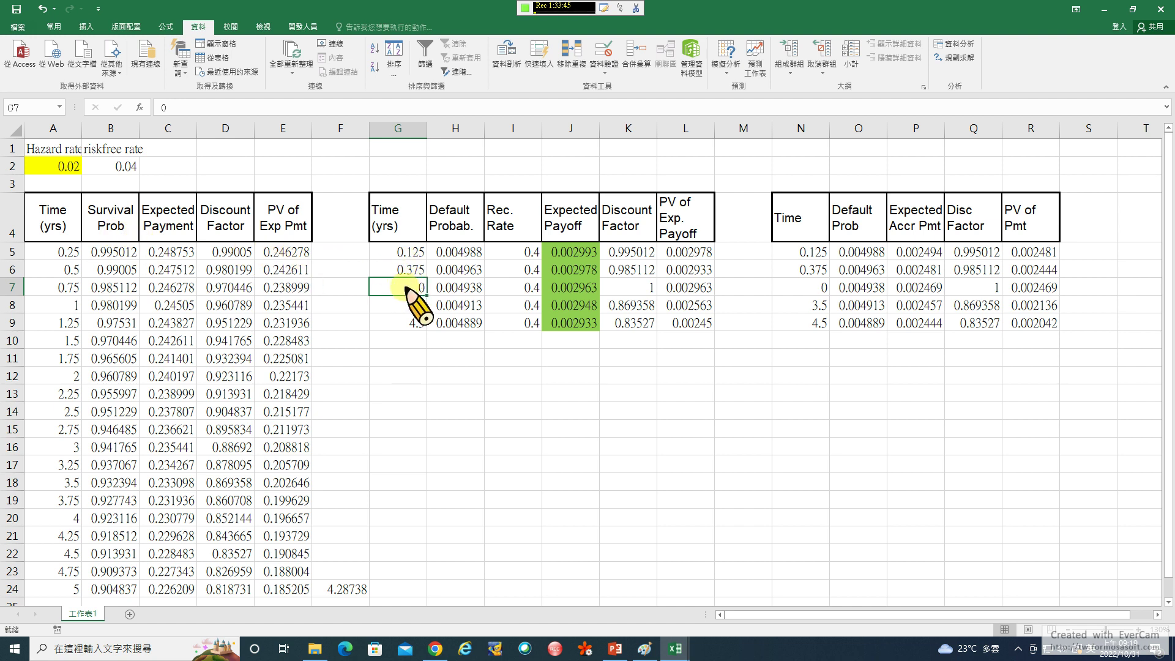
Set the payoff time in G7 to 0.625 and extend the G5:G7 quarterly series down to G24
mouse_move(411, 251)
mouse_down()
mouse_move(426, 287)
mouse_move(427, 260)
mouse_up()
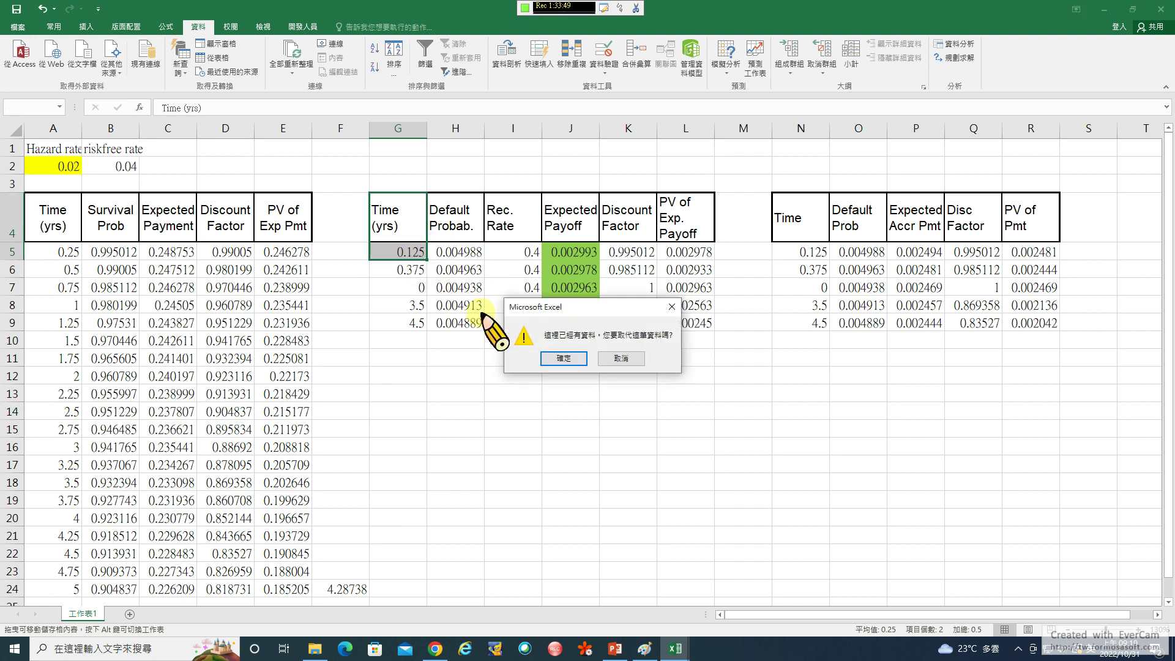
click(621, 358)
click(74, 252)
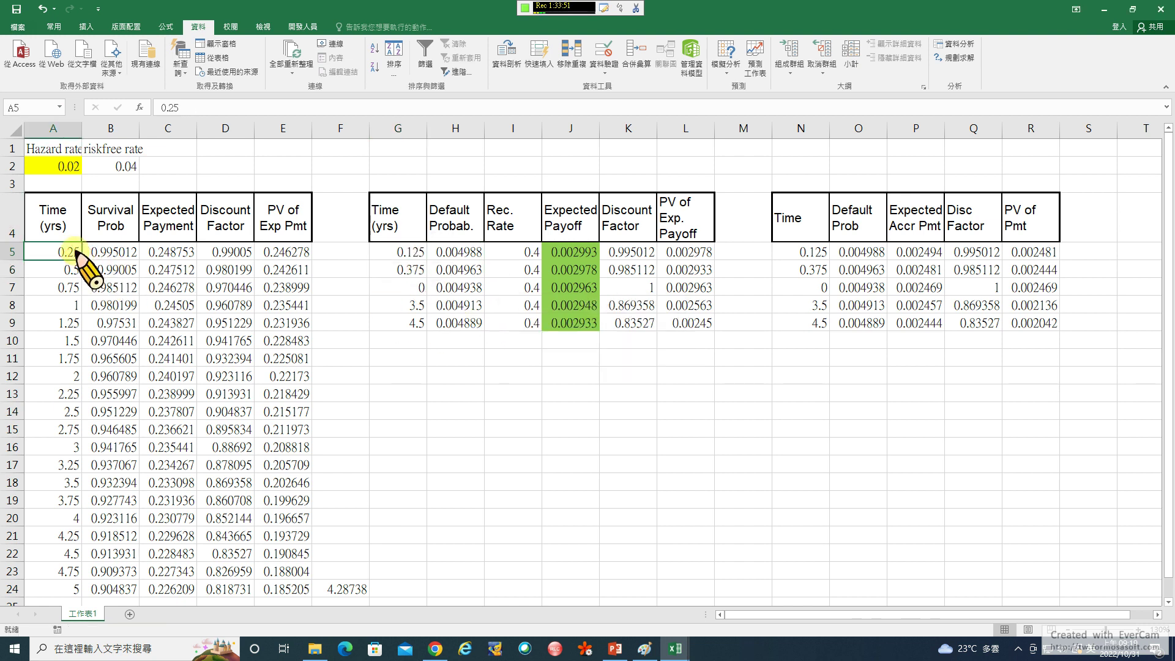
click(401, 252)
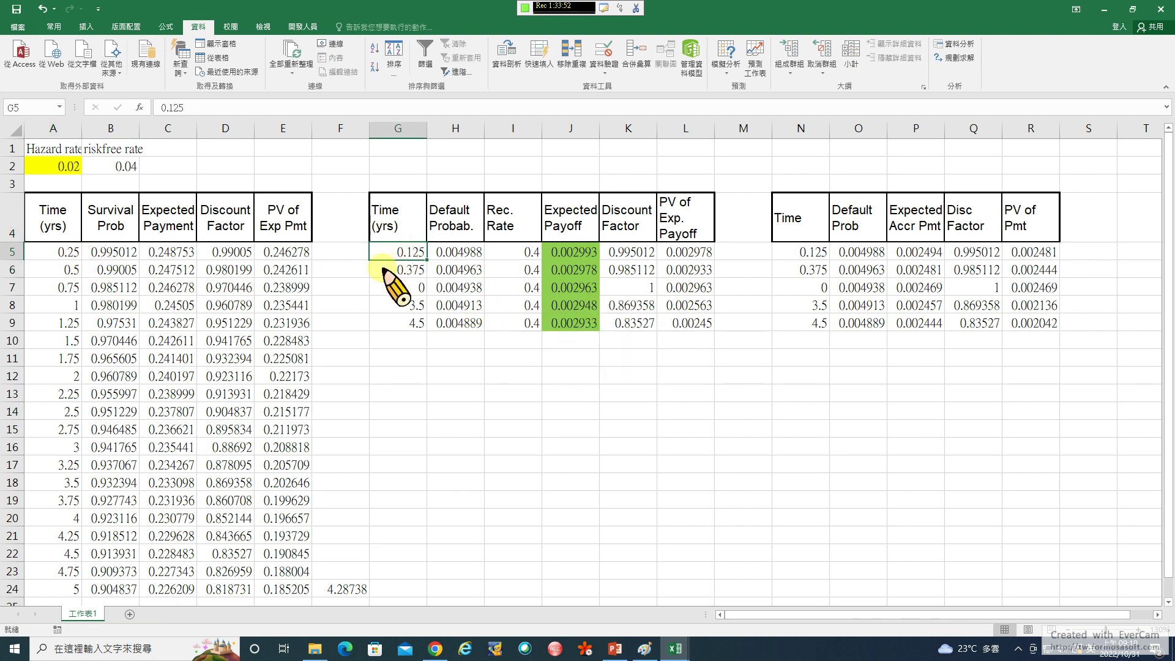
click(61, 271)
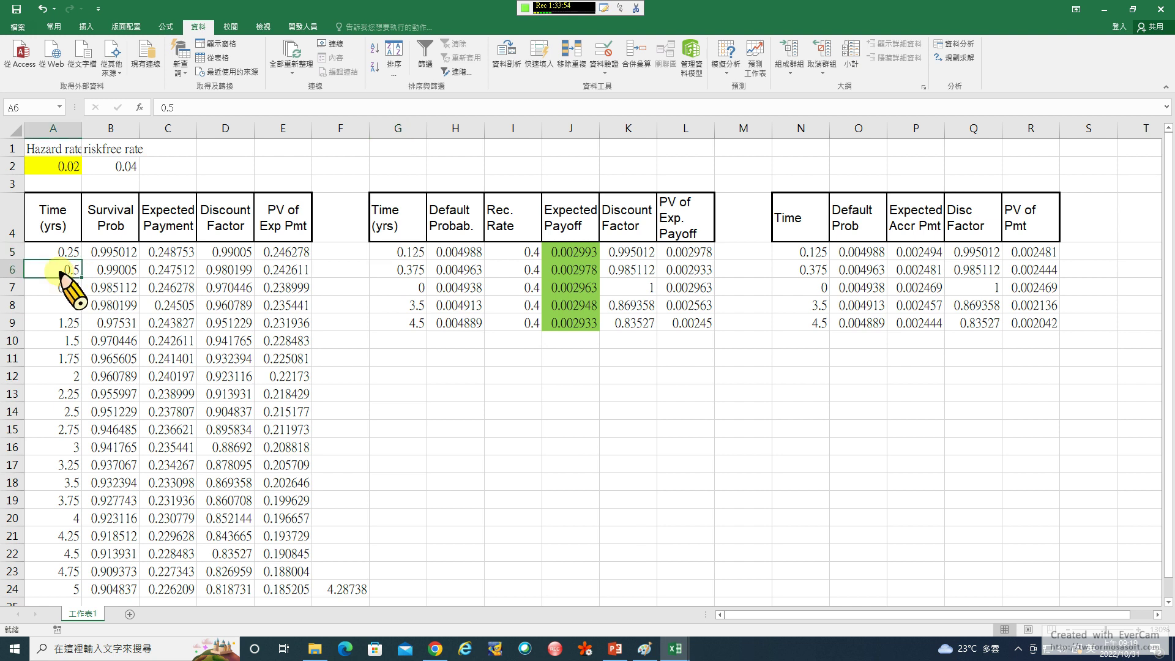
click(408, 272)
click(58, 275)
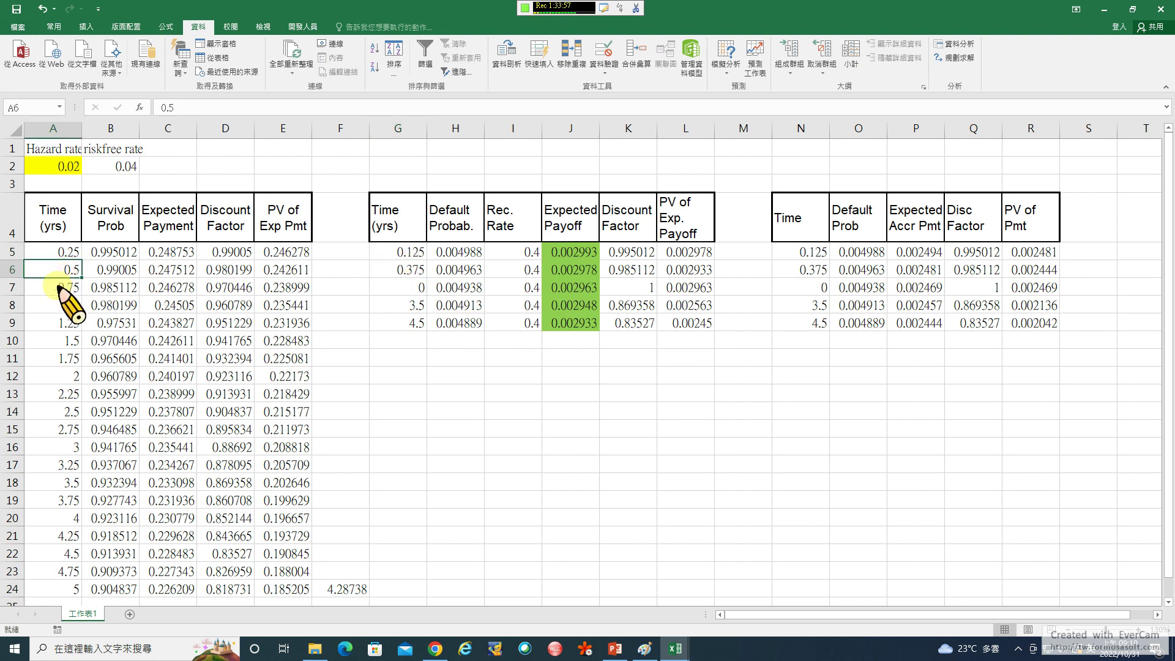
click(401, 288)
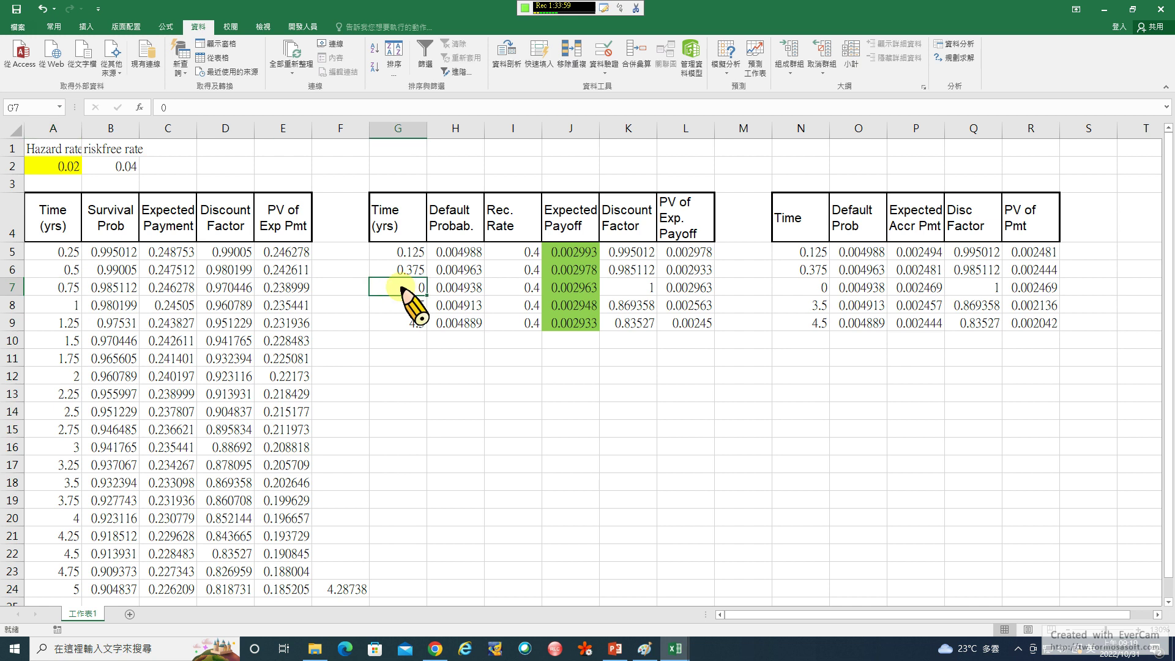
text(0.625)
key(Return)
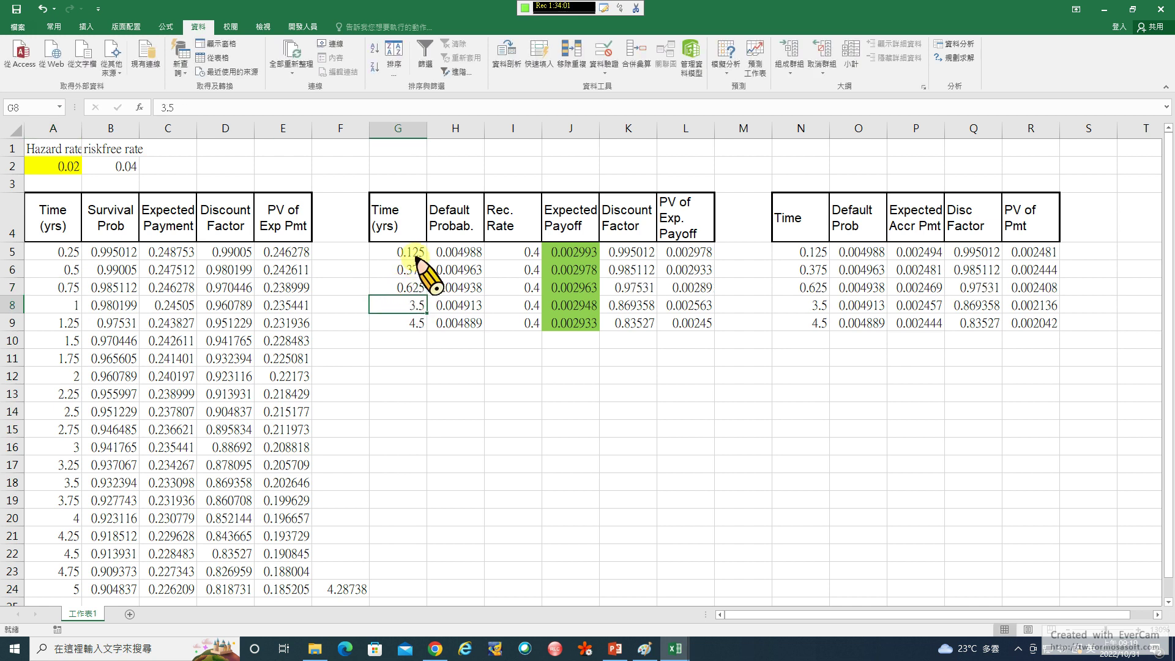
click(413, 256)
drag(418, 262, 404, 591)
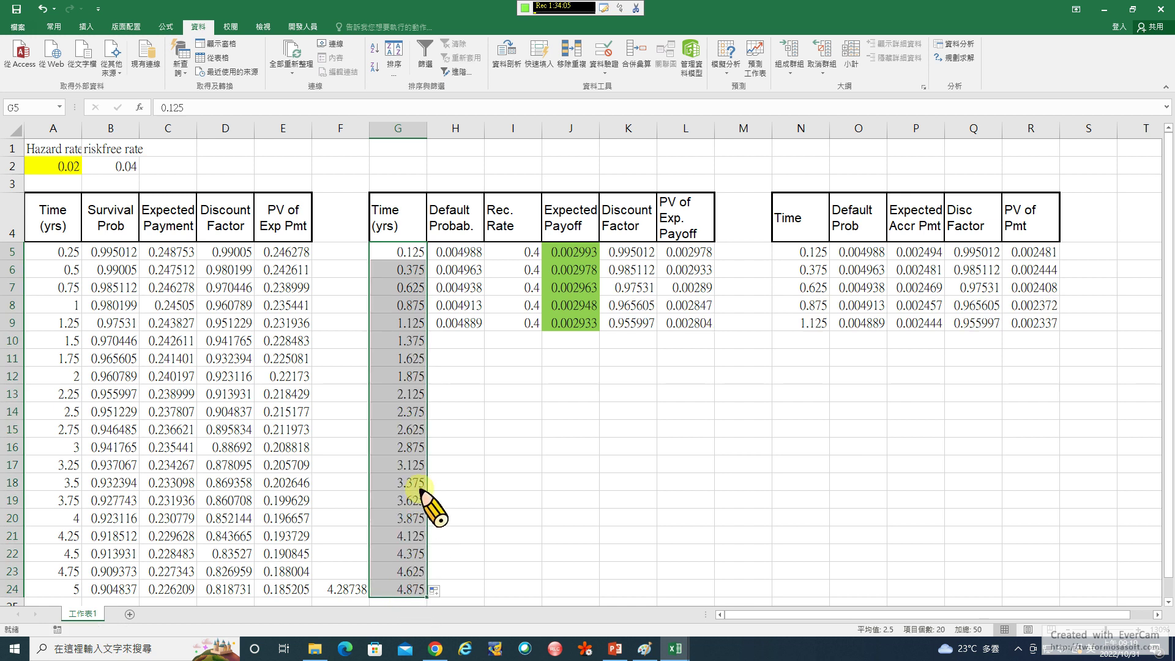
Check the Default Probab. formula in H5 and fill the formula =B5-B6 from H6 down to H24
click(466, 252)
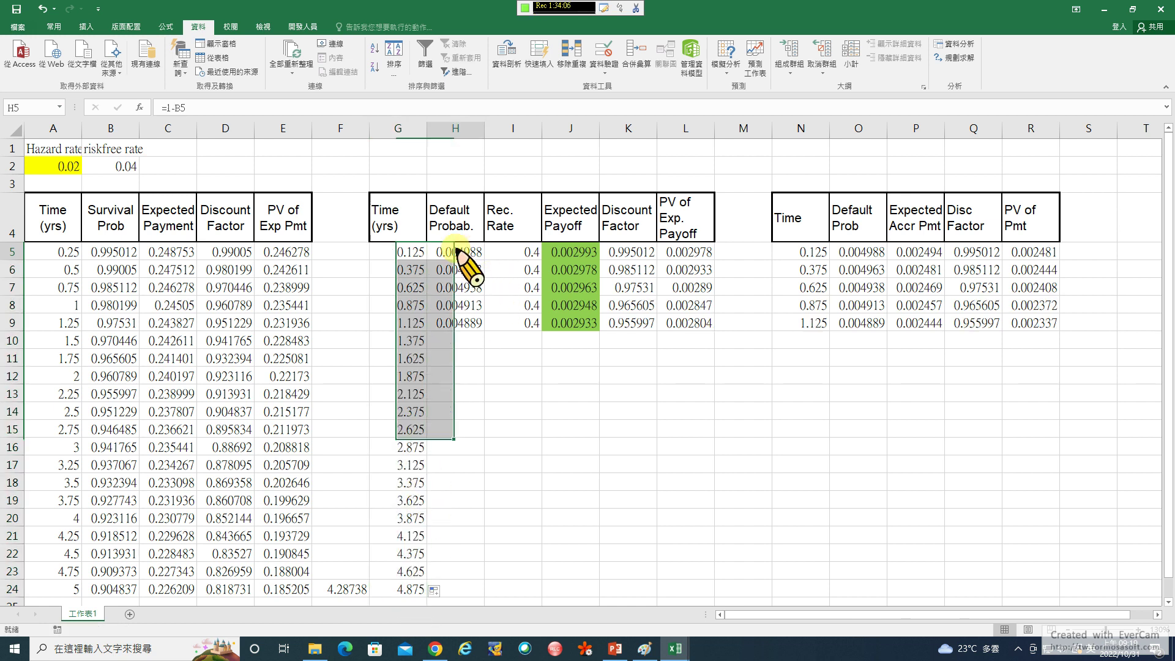
click(176, 108)
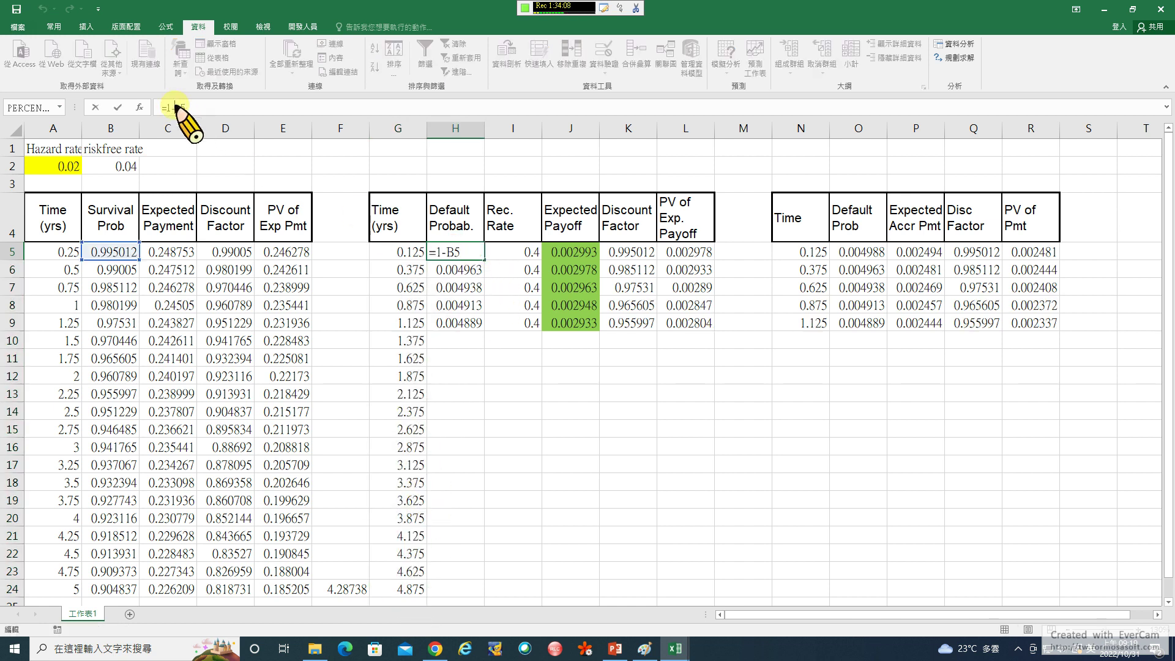
click(119, 108)
click(459, 270)
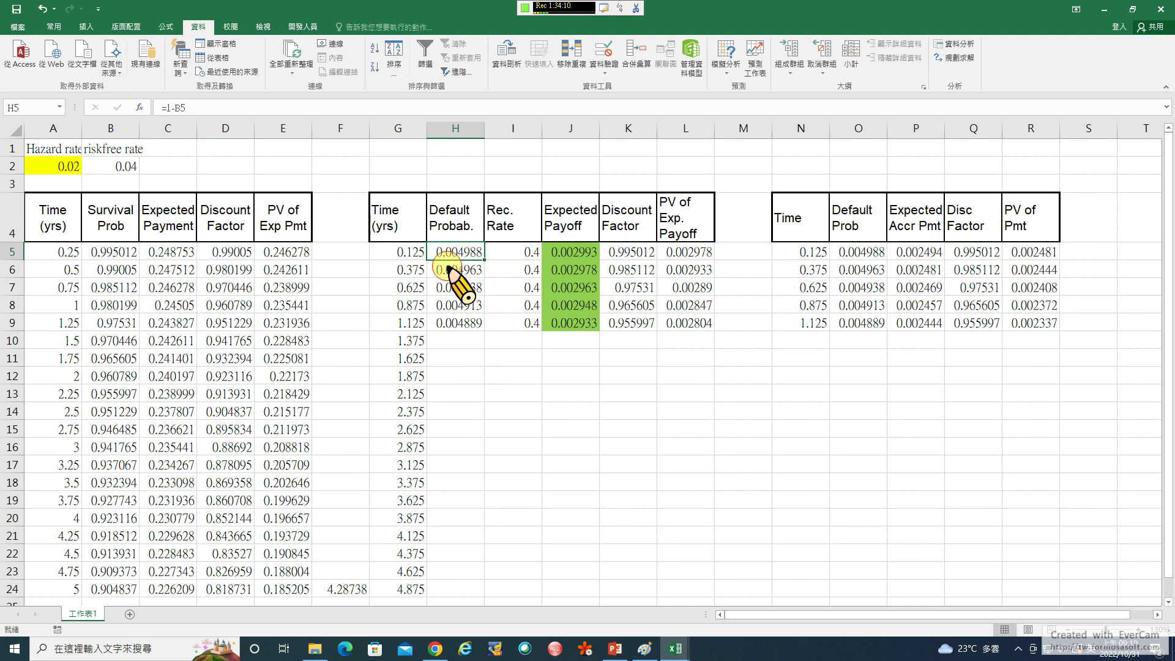
click(189, 108)
click(118, 108)
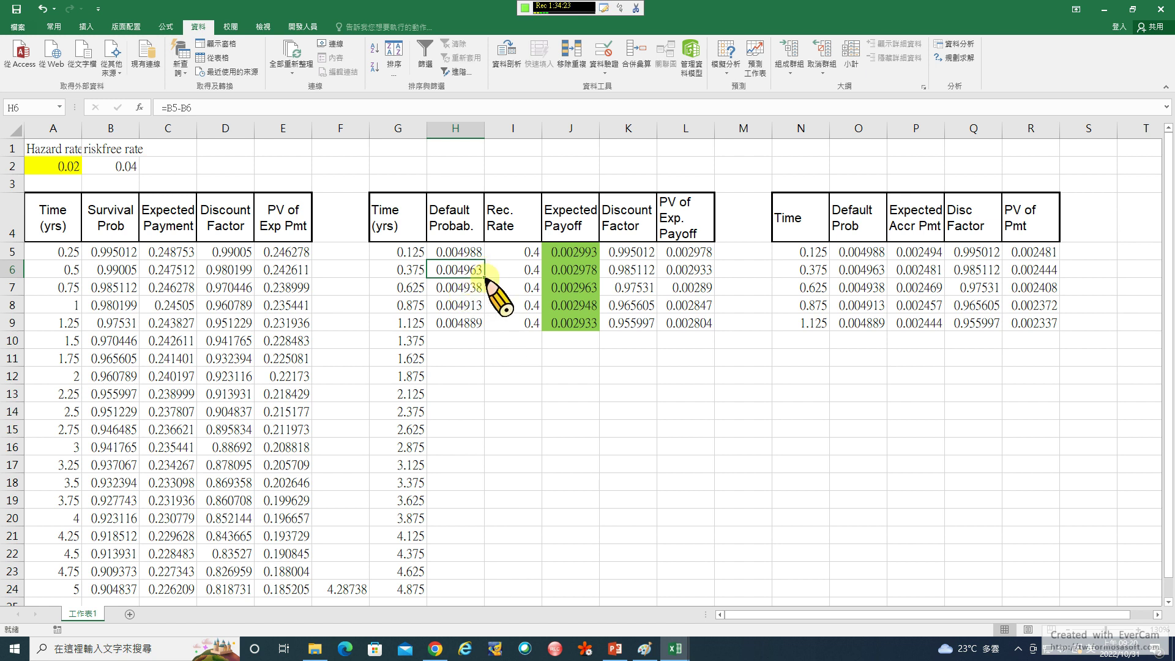
drag(486, 277, 480, 590)
Fill the Rec. Rate, Expected Payoff, Discount Factor and PV of Exp. Payoff columns from row 6 down to row 24
click(525, 271)
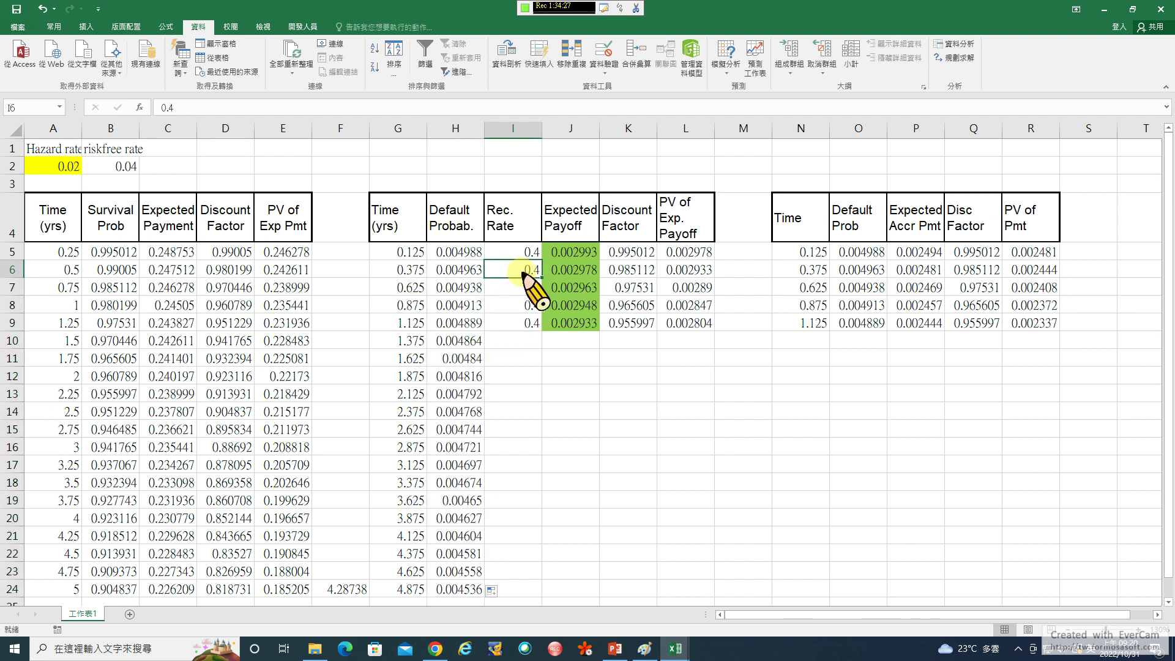
drag(542, 278, 514, 588)
click(585, 274)
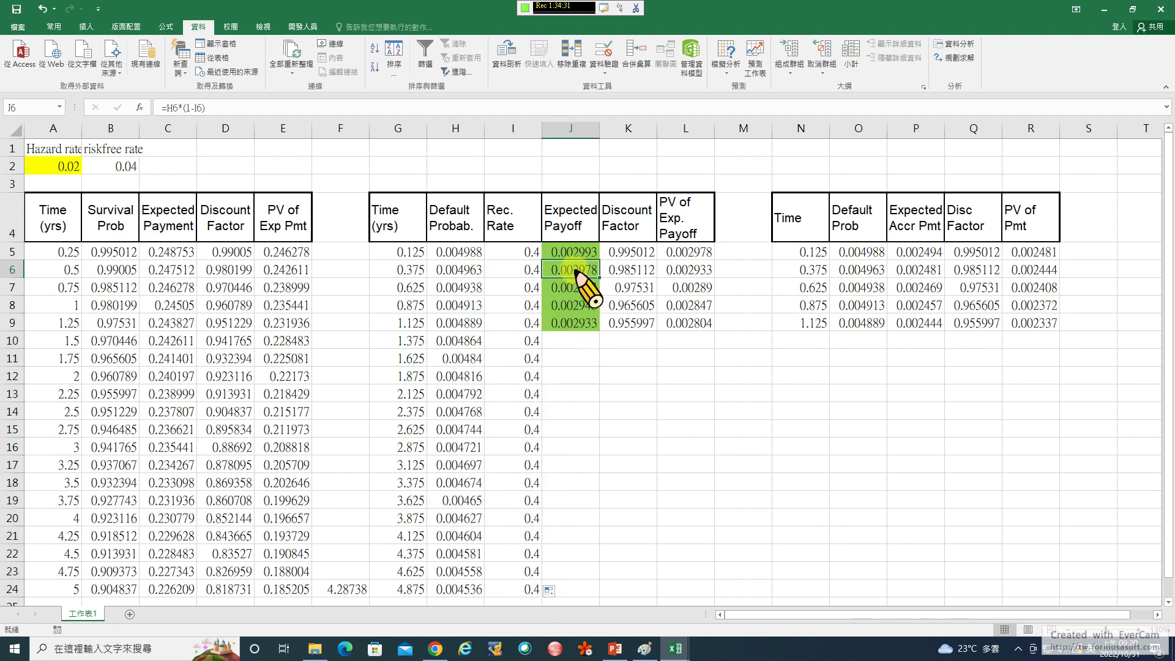
drag(602, 280, 577, 593)
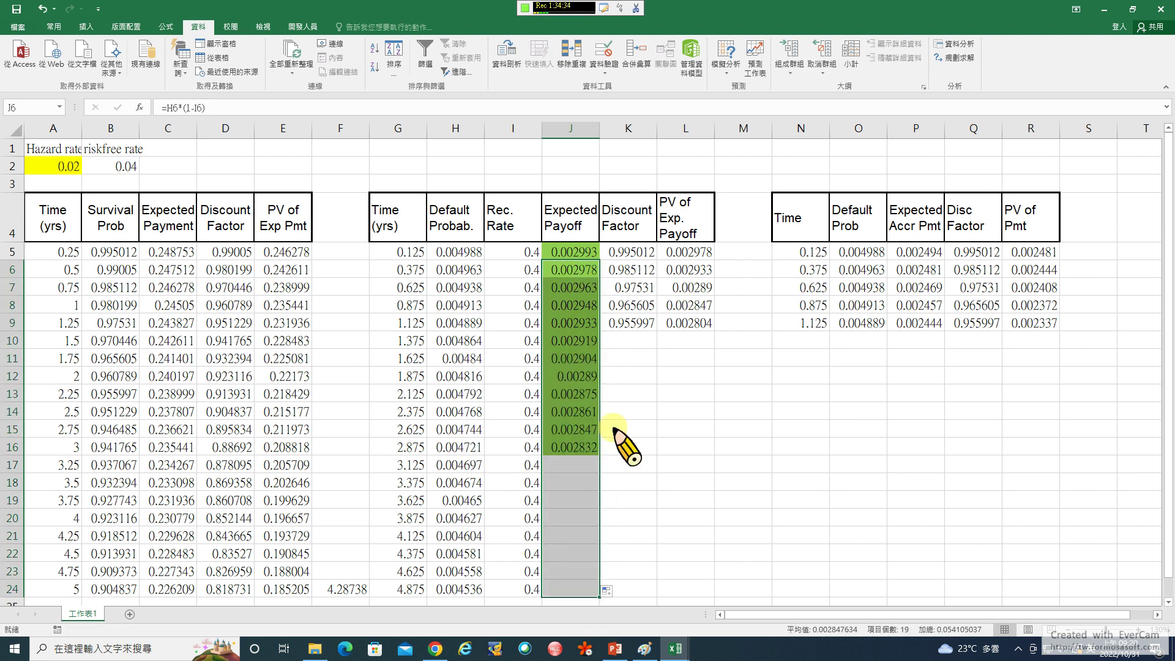
click(634, 272)
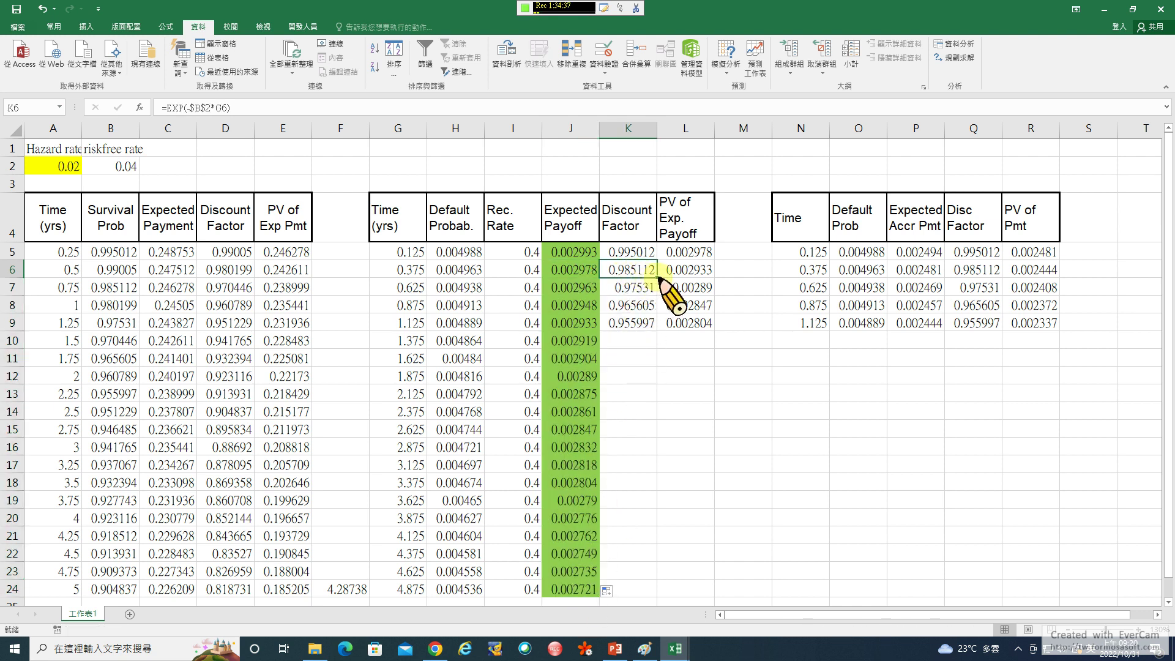
drag(657, 279, 673, 591)
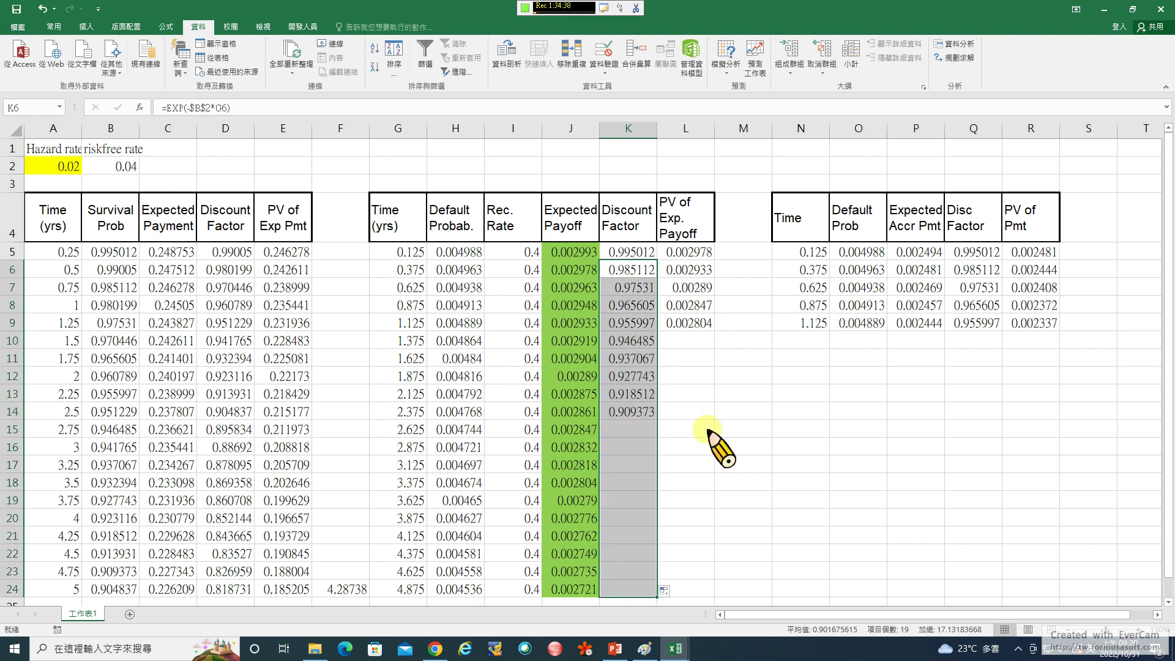
click(698, 273)
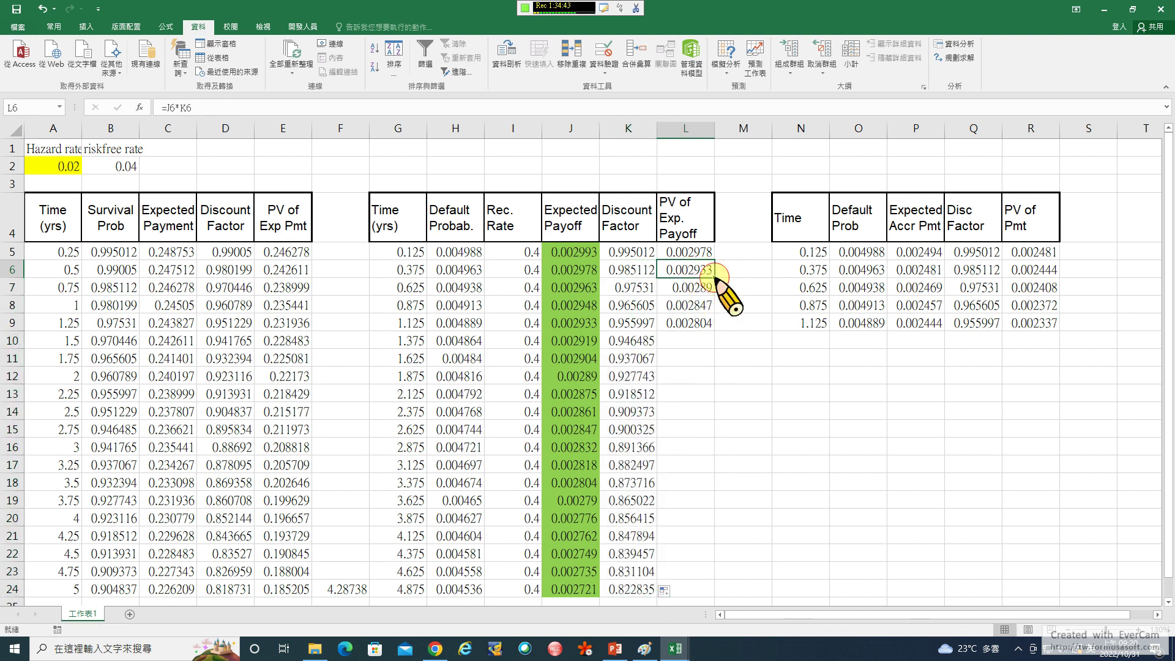
drag(715, 279, 694, 595)
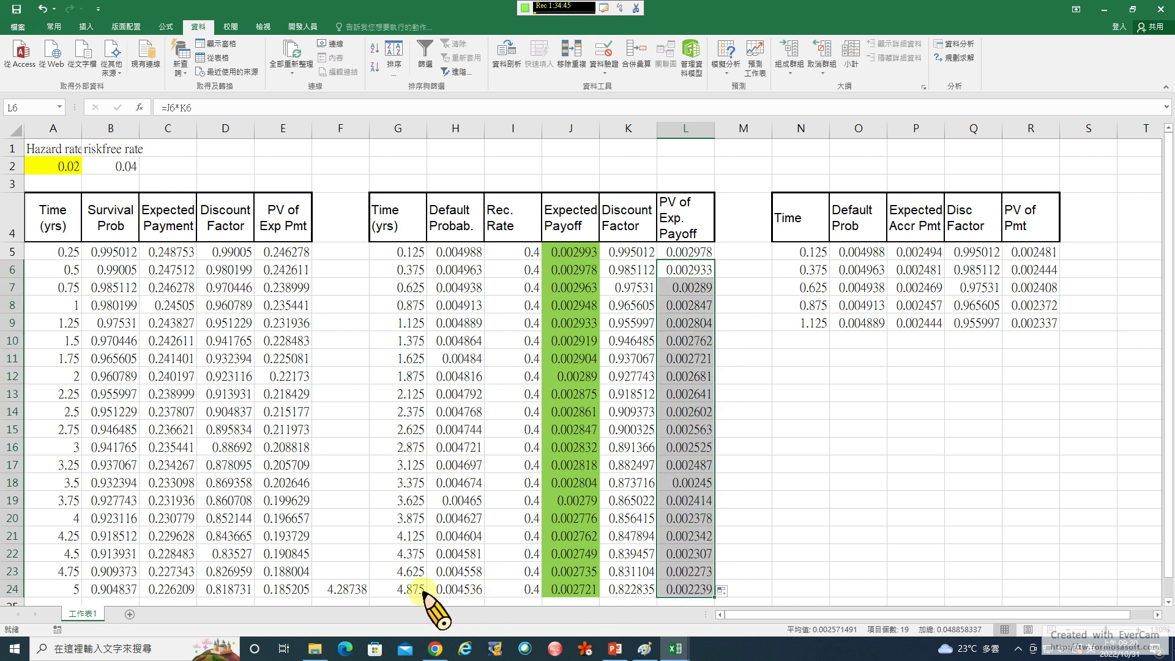
Copy the sum formula from F24 to M24 to total the PV of Exp. Payoff column L5:L24
click(341, 589)
key(ctrl+c)
click(757, 589)
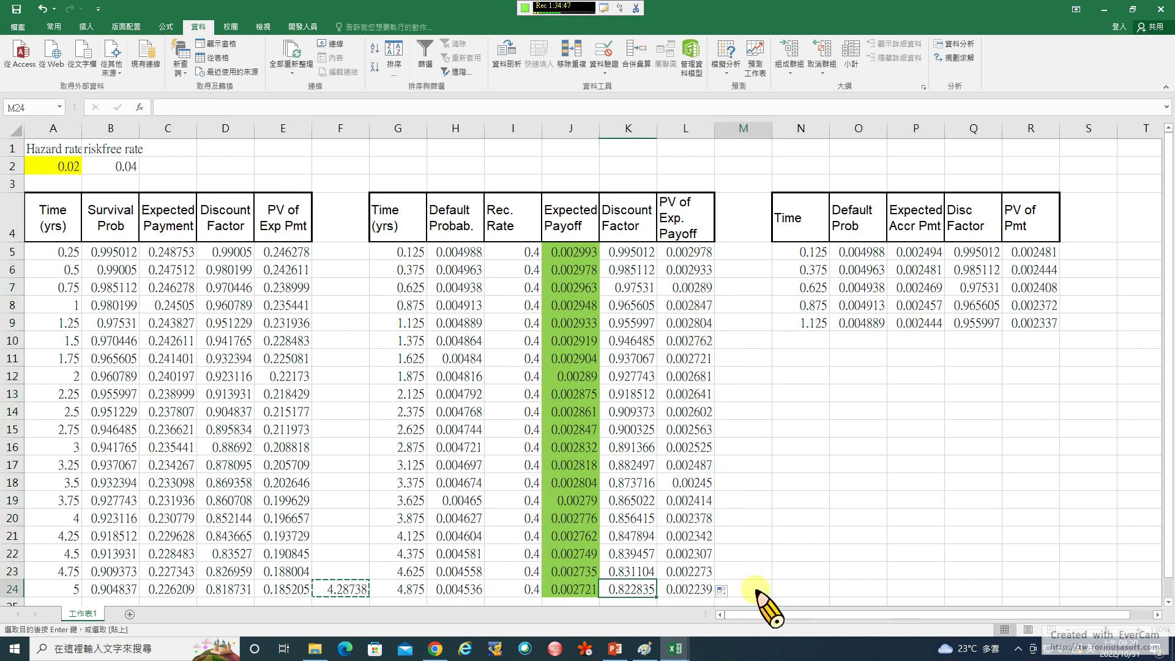
key(ctrl+v)
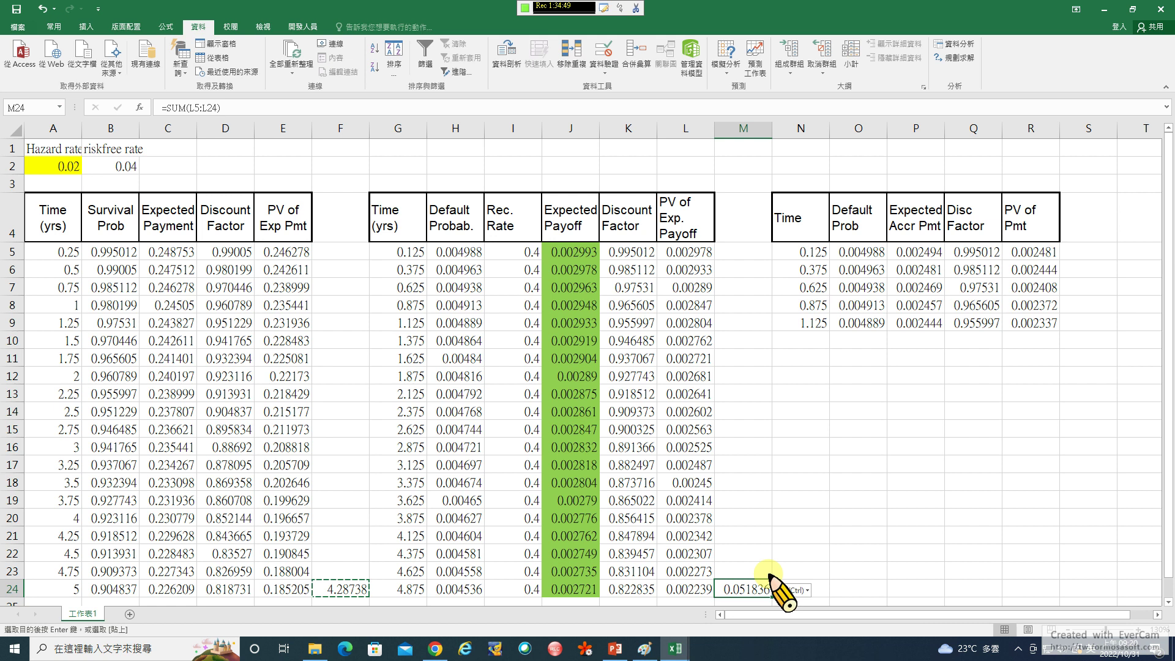
Highlight the payoff total in M24 with orange fill and the payment total in F24 with yellow fill
right_click(743, 590)
click(804, 626)
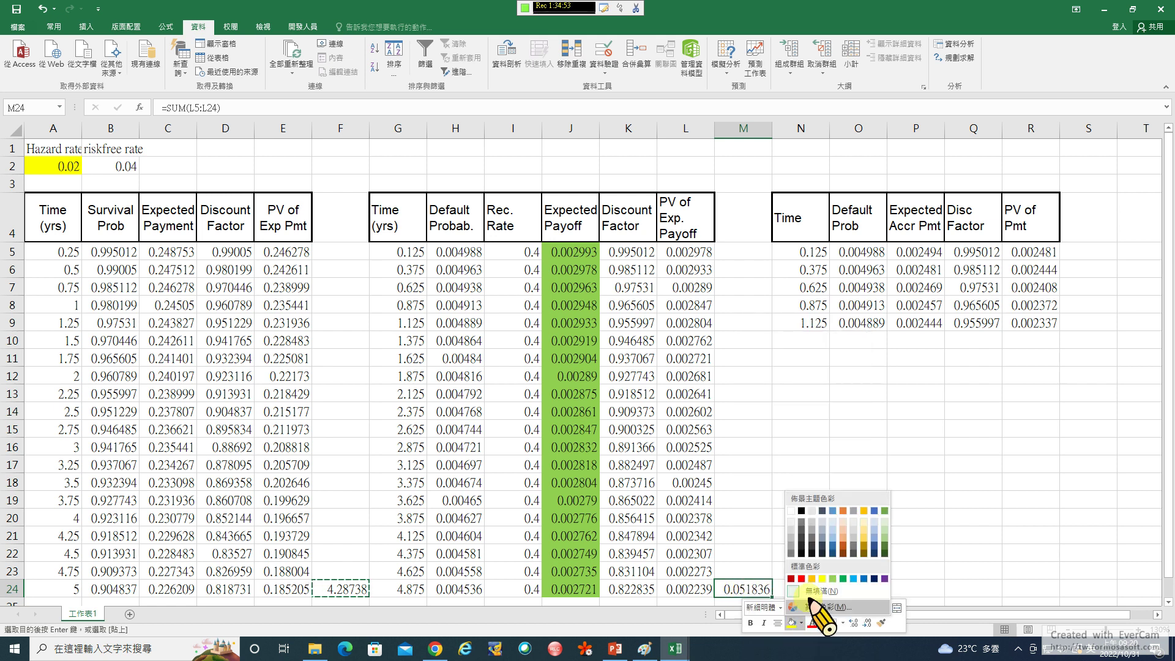
click(819, 594)
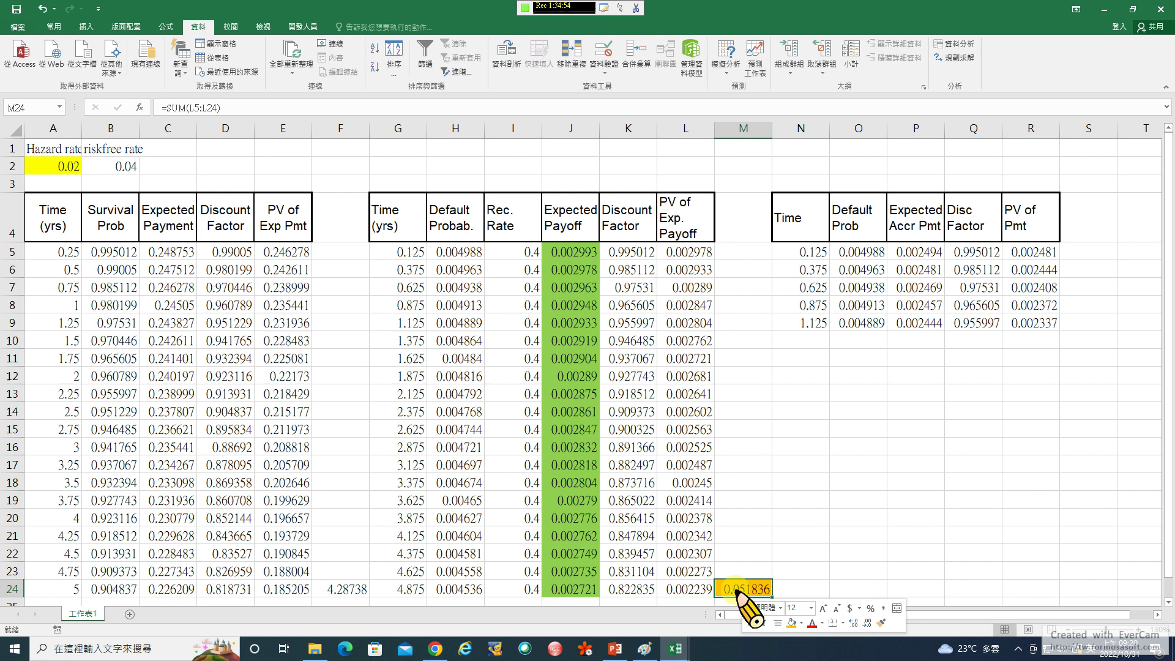
click(355, 589)
right_click(343, 589)
click(404, 619)
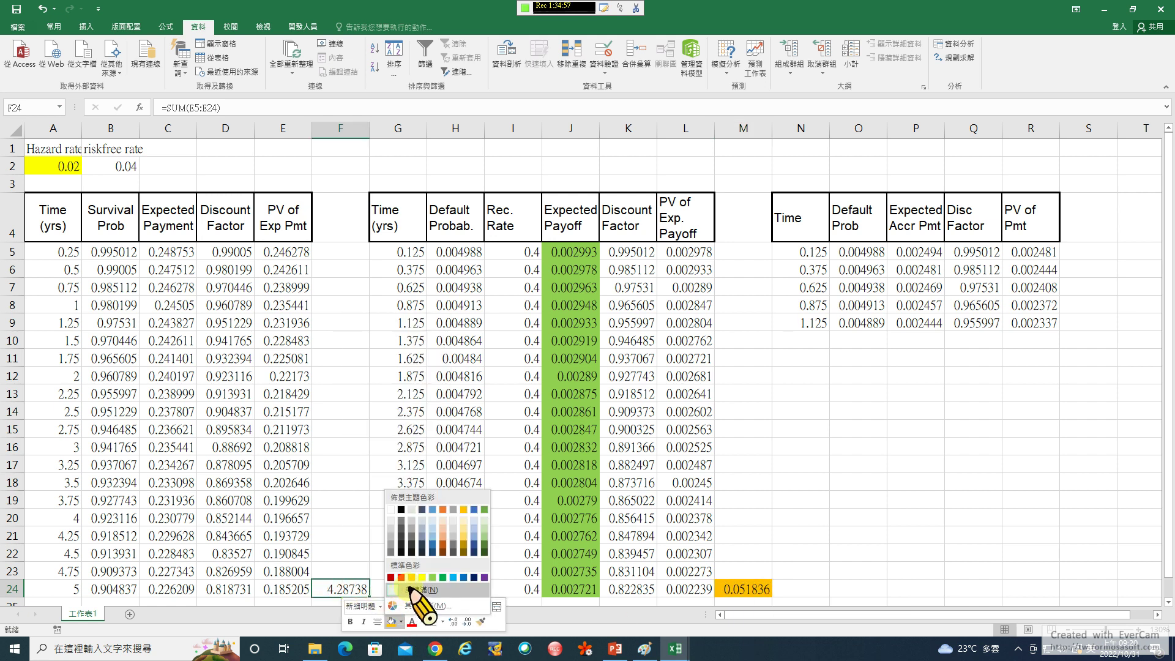
click(431, 589)
Fill the accrual table's Time and Default Prob formulas in N5:O5 down to row 24
click(855, 481)
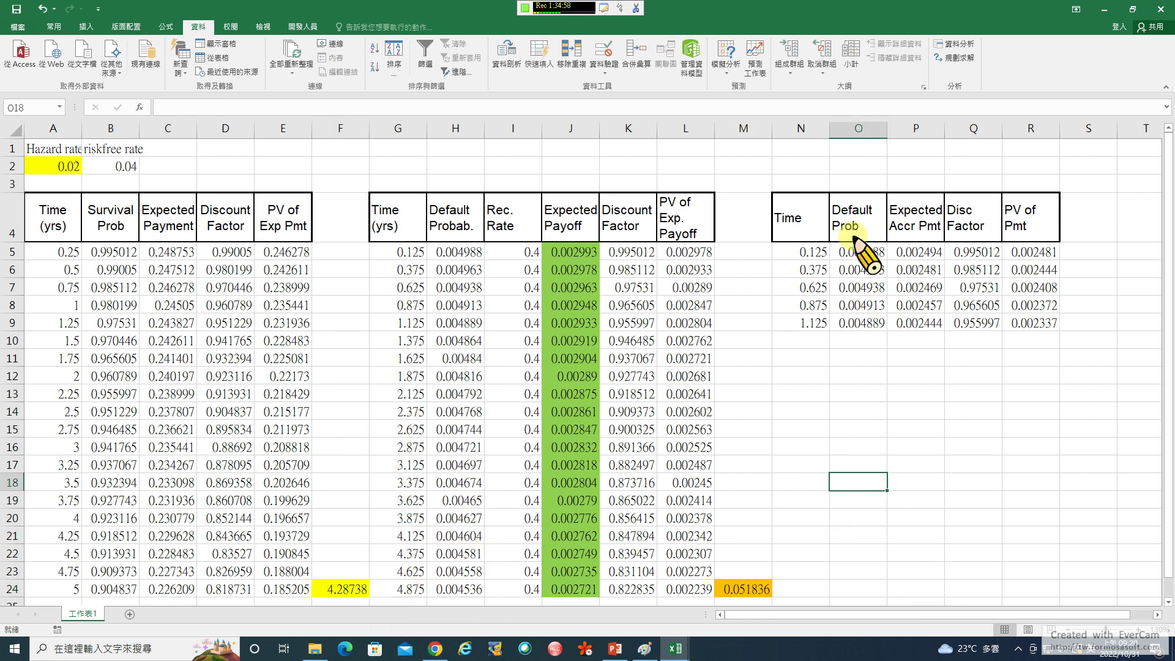
click(810, 251)
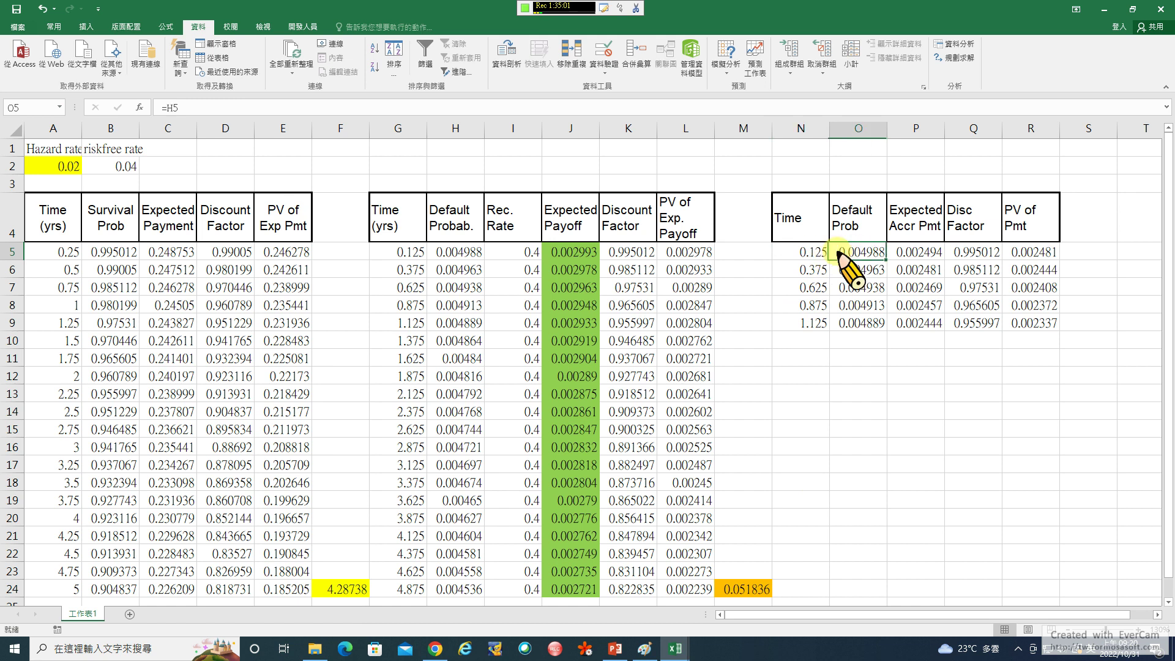
mouse_move(808, 262)
mouse_down()
mouse_move(886, 259)
mouse_move(865, 590)
mouse_up()
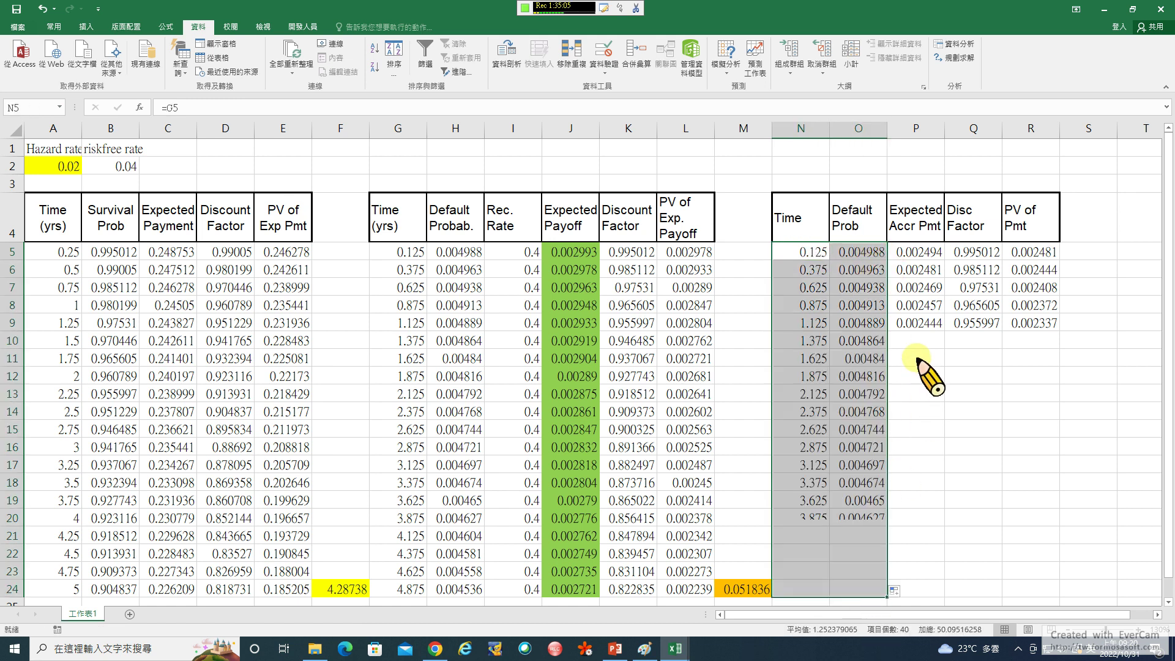
Change the Expected Accr Pmt formula in P5 to =O5*0.5/4 and fill it down to row 24
click(918, 252)
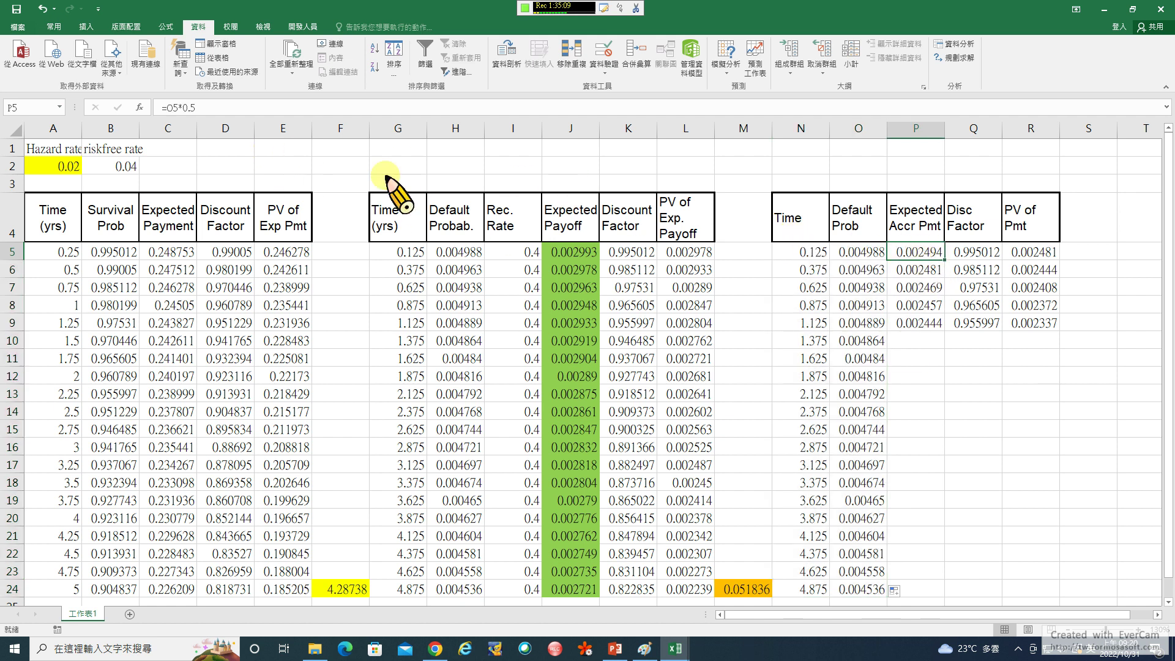
click(206, 109)
text(/)
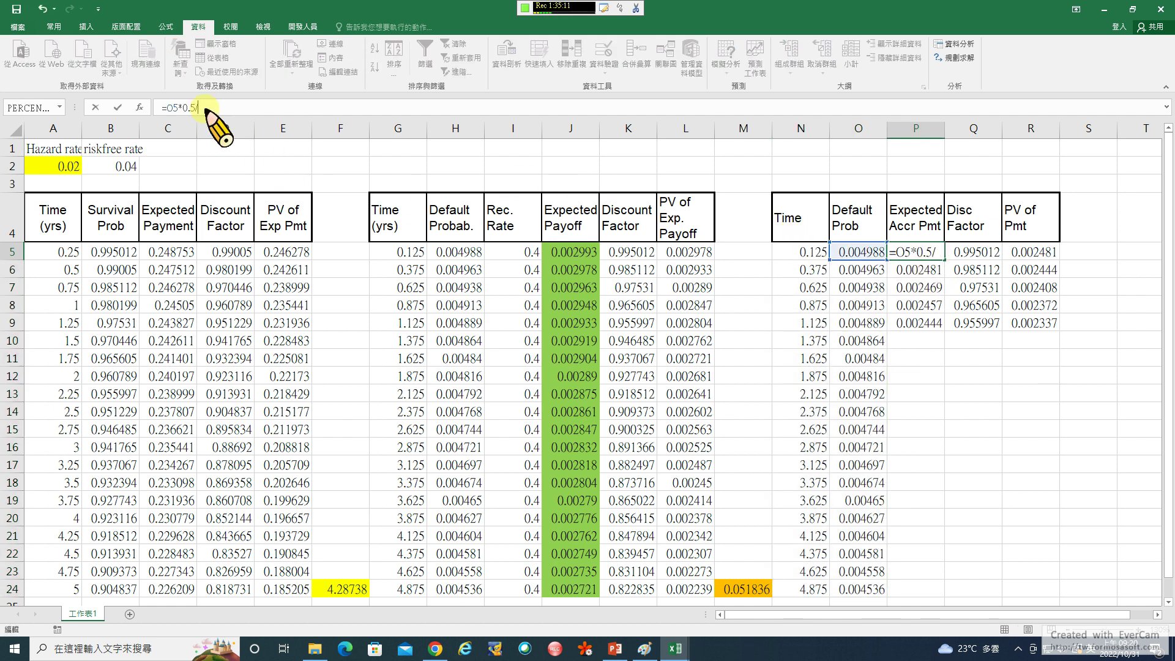
text(4)
key(Return)
click(932, 252)
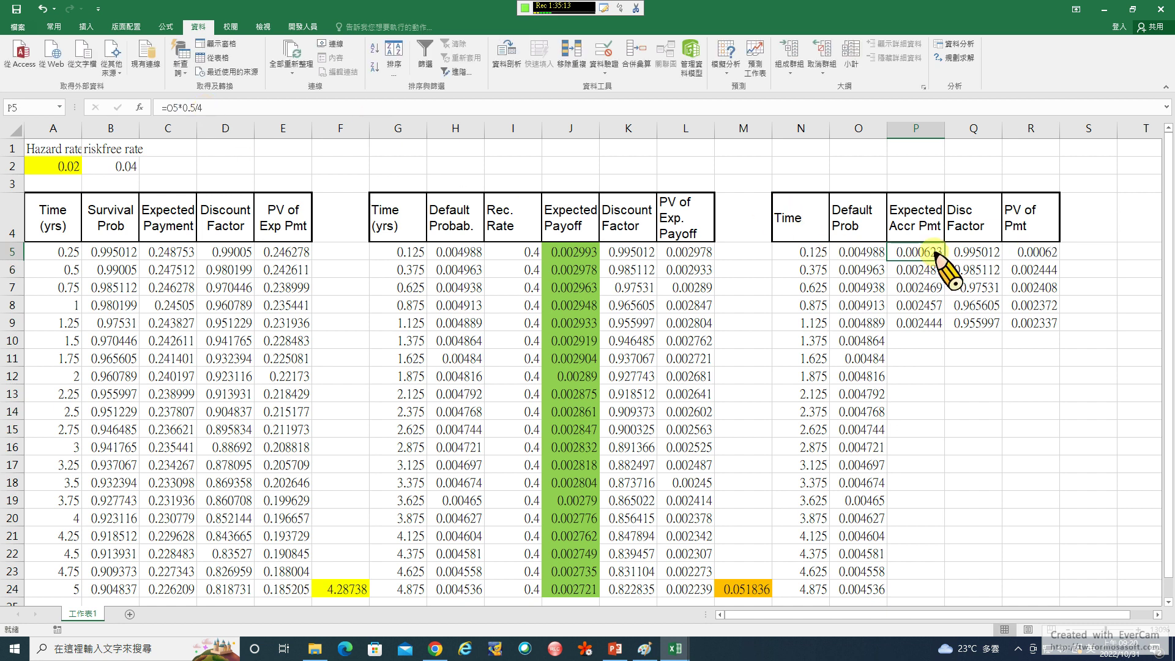
drag(945, 260, 928, 594)
Fill the accrual table's Disc Factor and PV of Pmt formulas in Q5 and R5 down to row 24
click(996, 254)
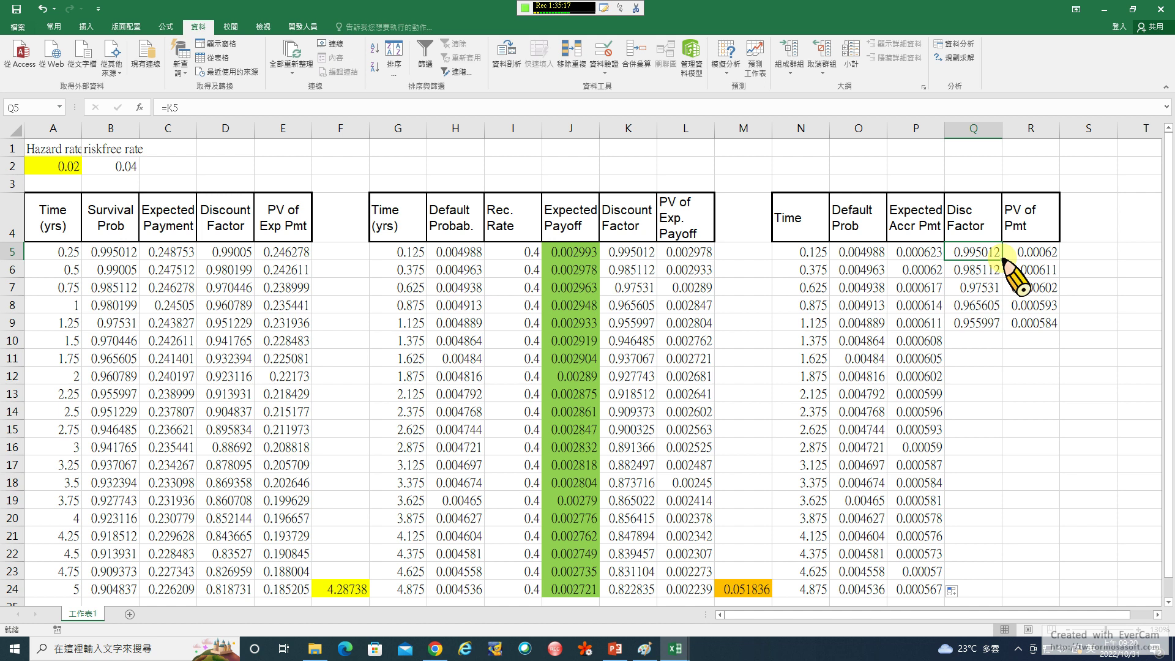
drag(1004, 260, 996, 593)
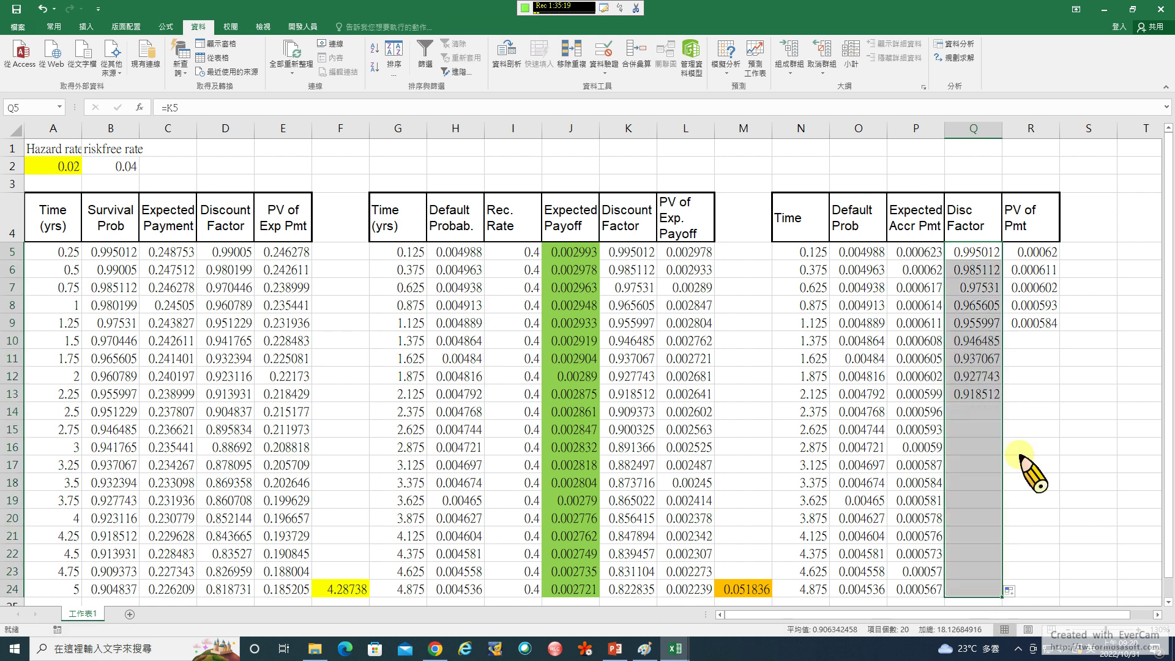
click(1040, 253)
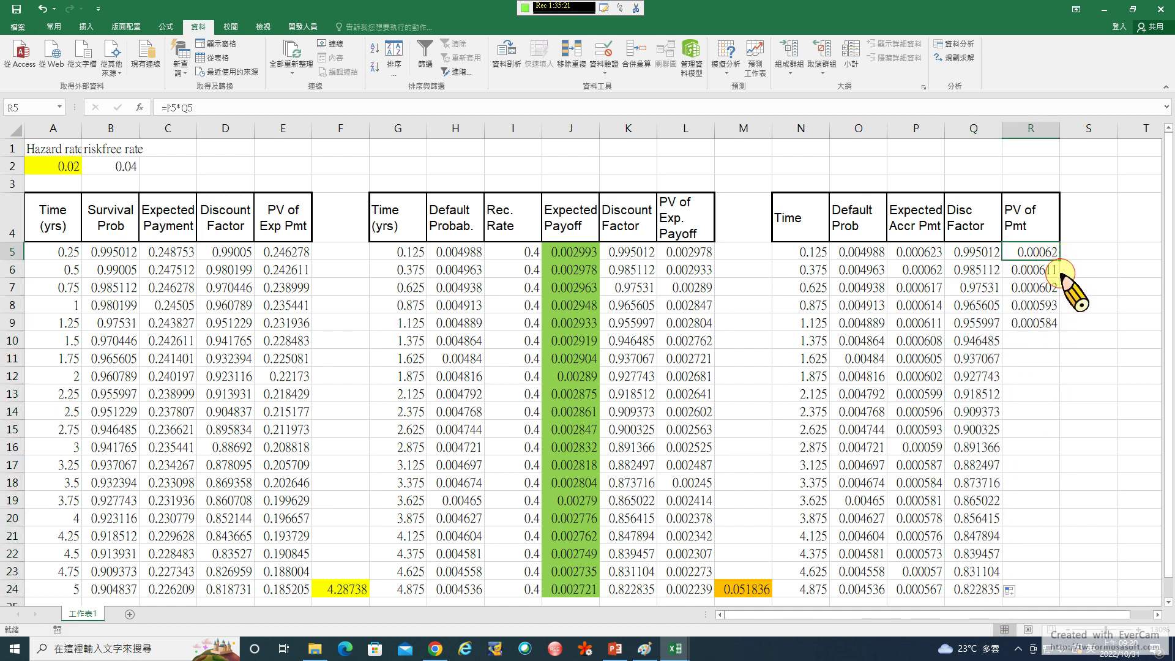
drag(1060, 260, 1047, 589)
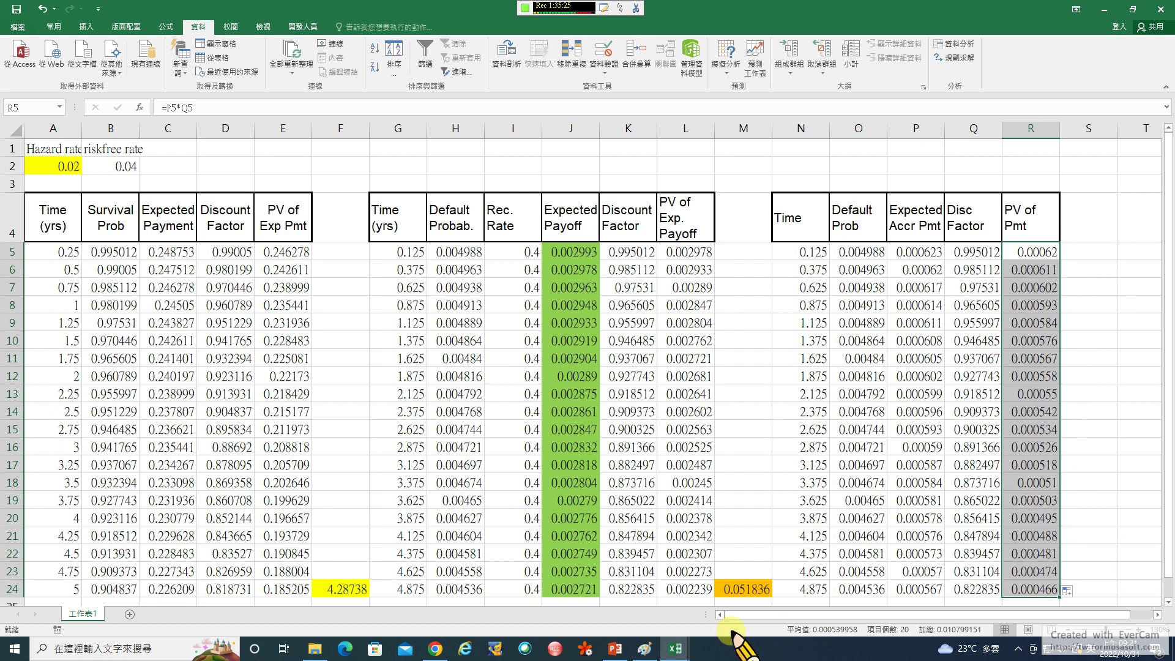
Copy the sum formula from F24 to S24 to total the accrual PV of Pmt column R5:R24
click(349, 589)
key(ctrl+c)
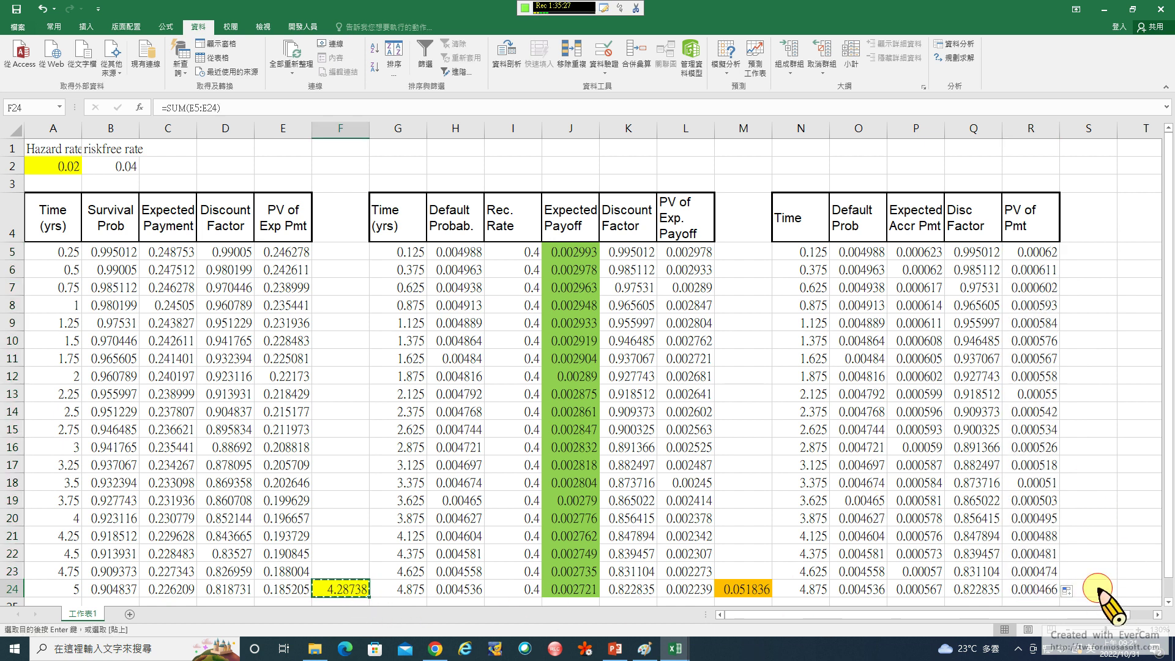
click(1089, 589)
key(ctrl+v)
Enter the label Spread in J27 below the payoff table
scroll(1097, 512, down, 2)
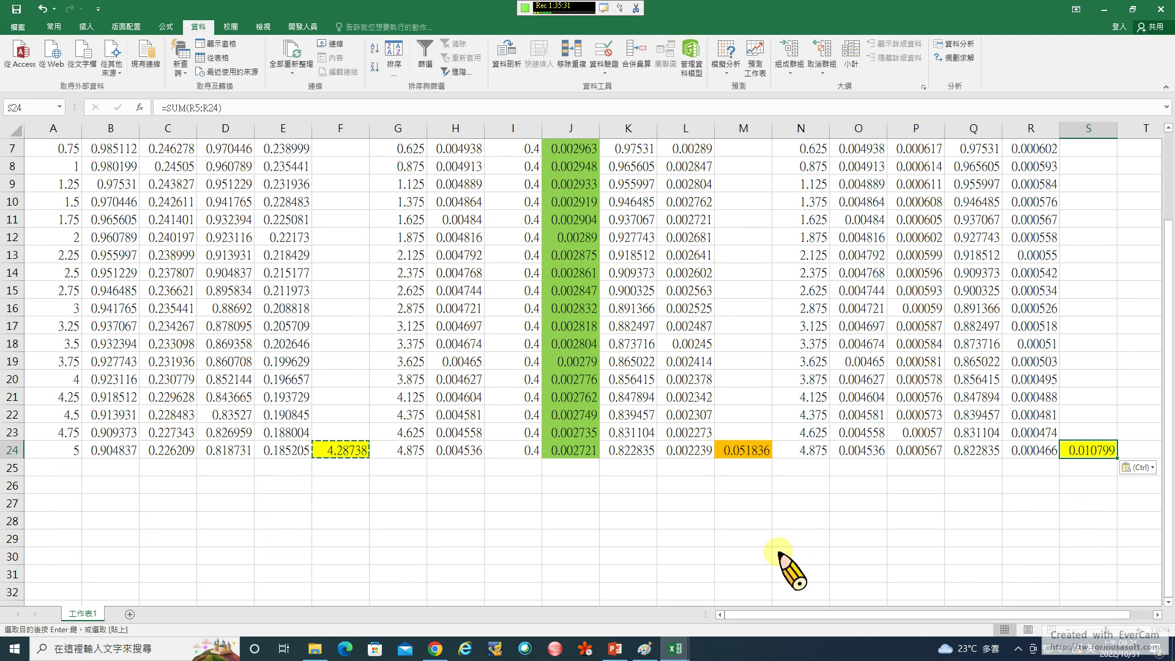
click(578, 505)
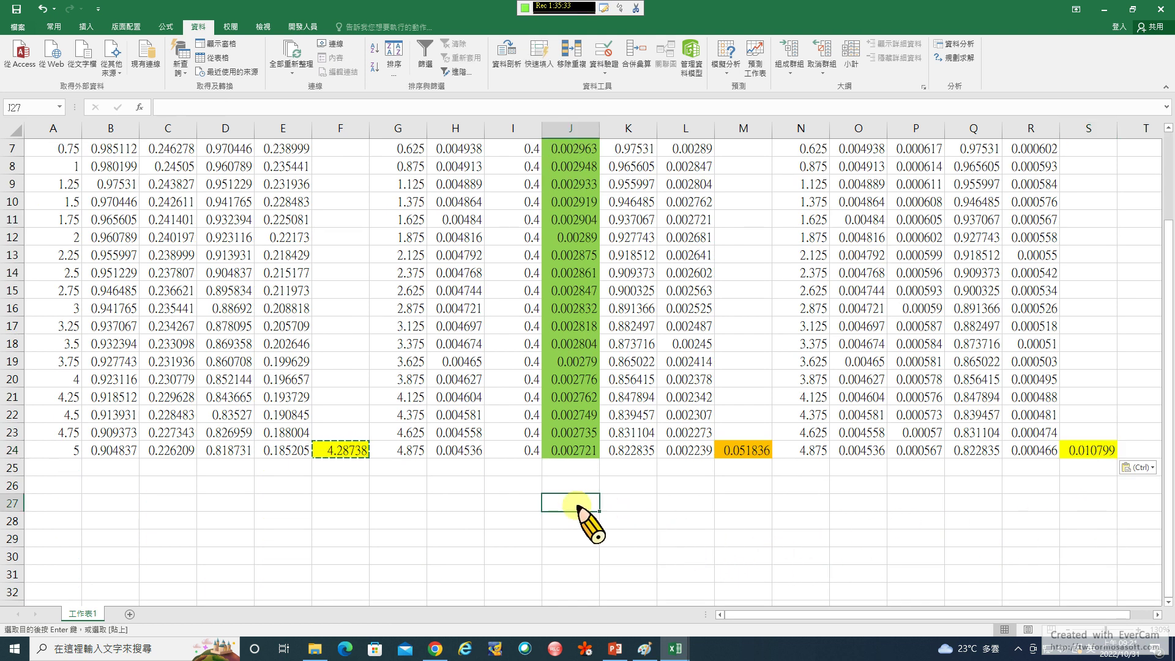
text(Spr)
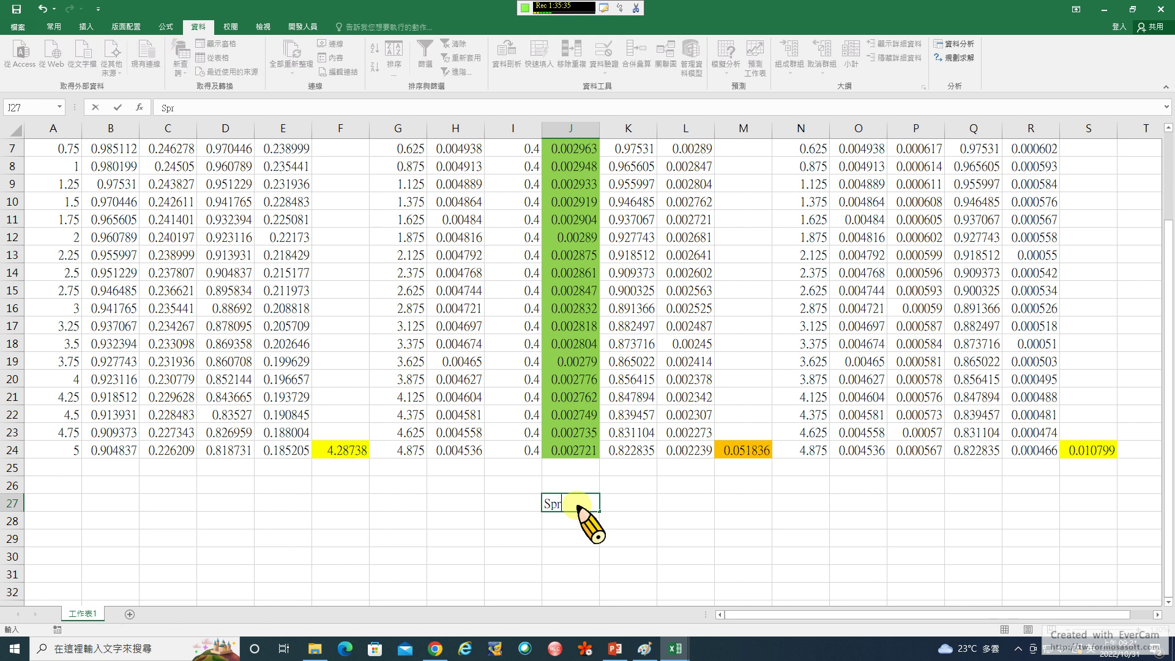
text(ead)
key(Return)
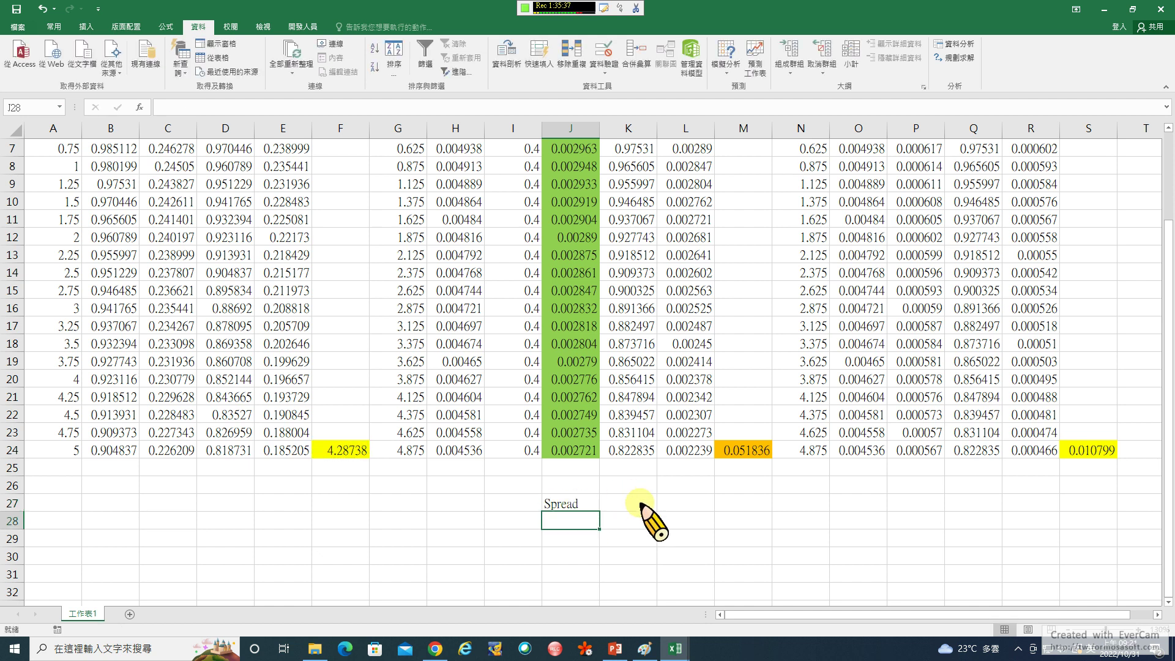
Calculate the spread in L27 with the formula =M24/(F24+S24)
click(680, 504)
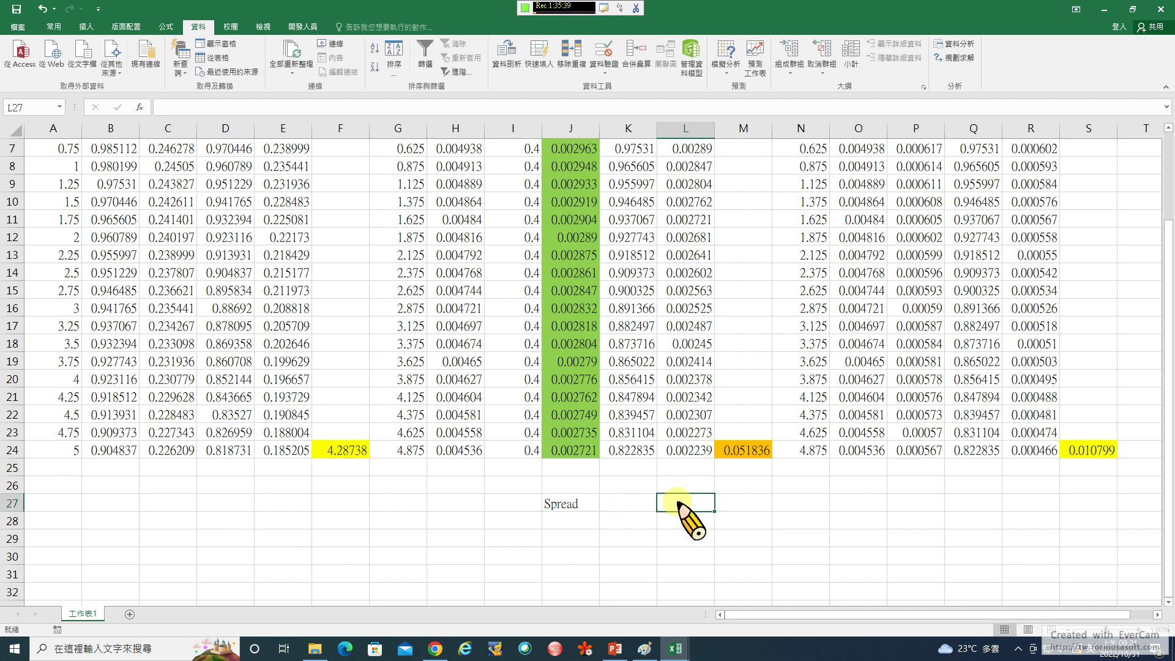
text(=)
click(748, 452)
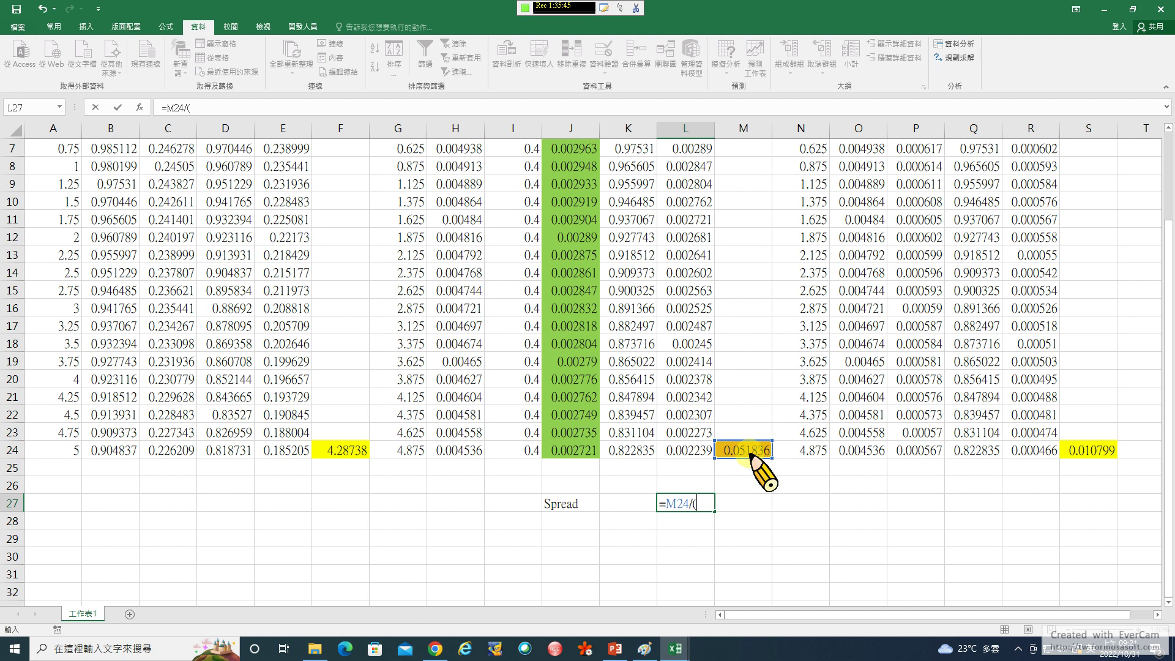
click(348, 453)
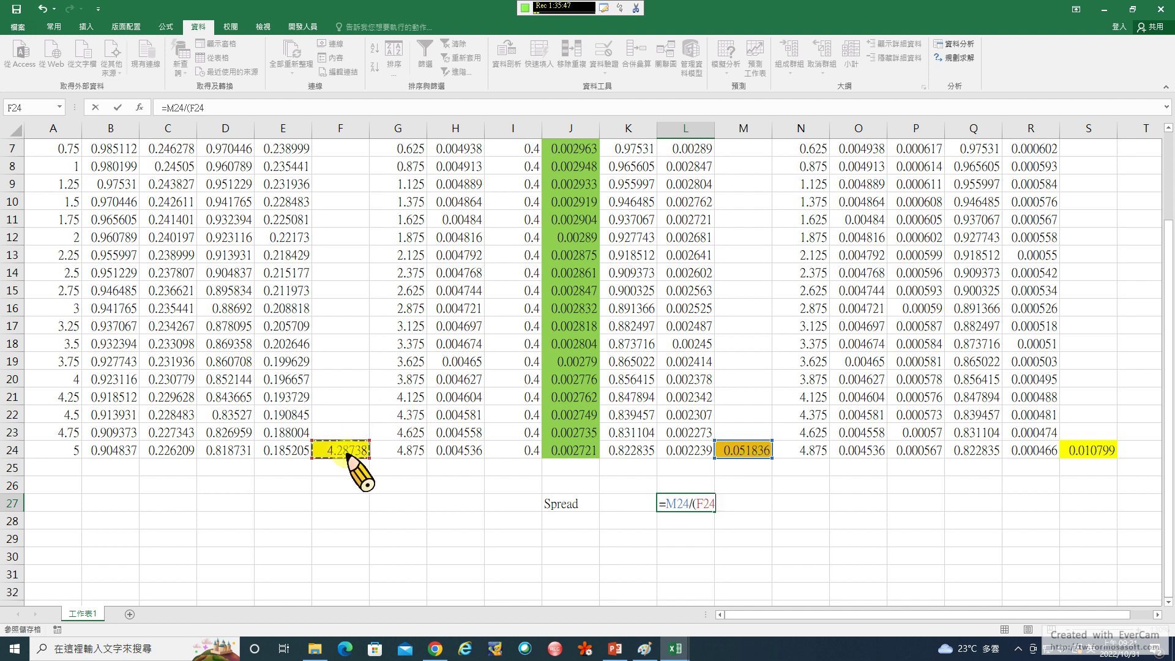
click(1080, 454)
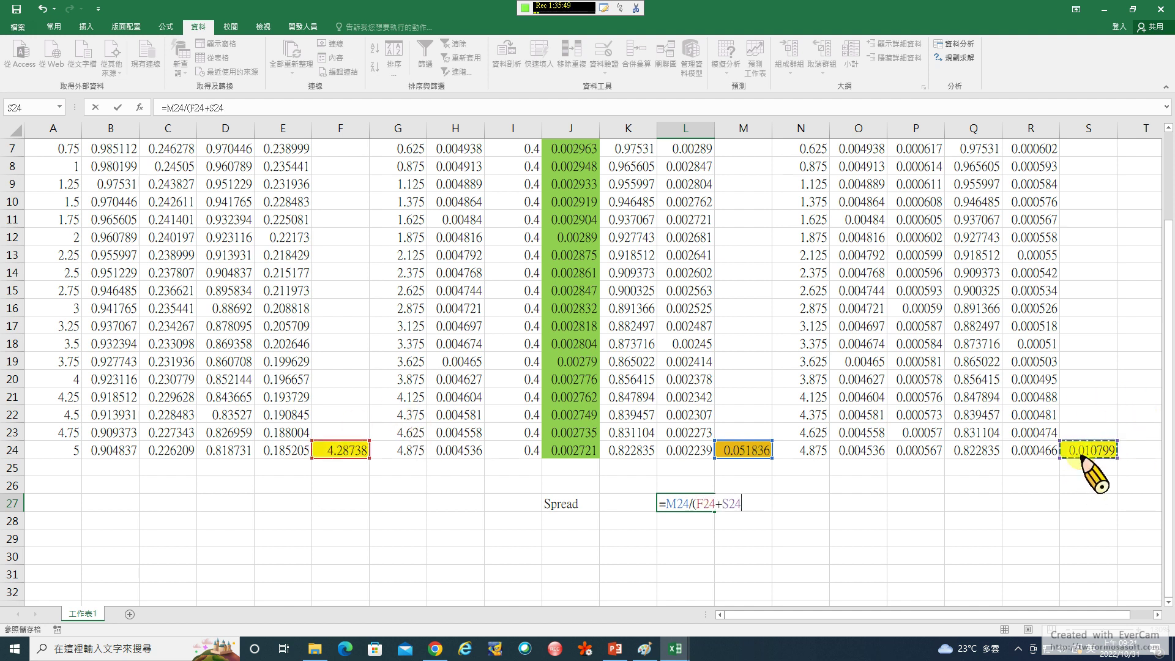
text())
key(Return)
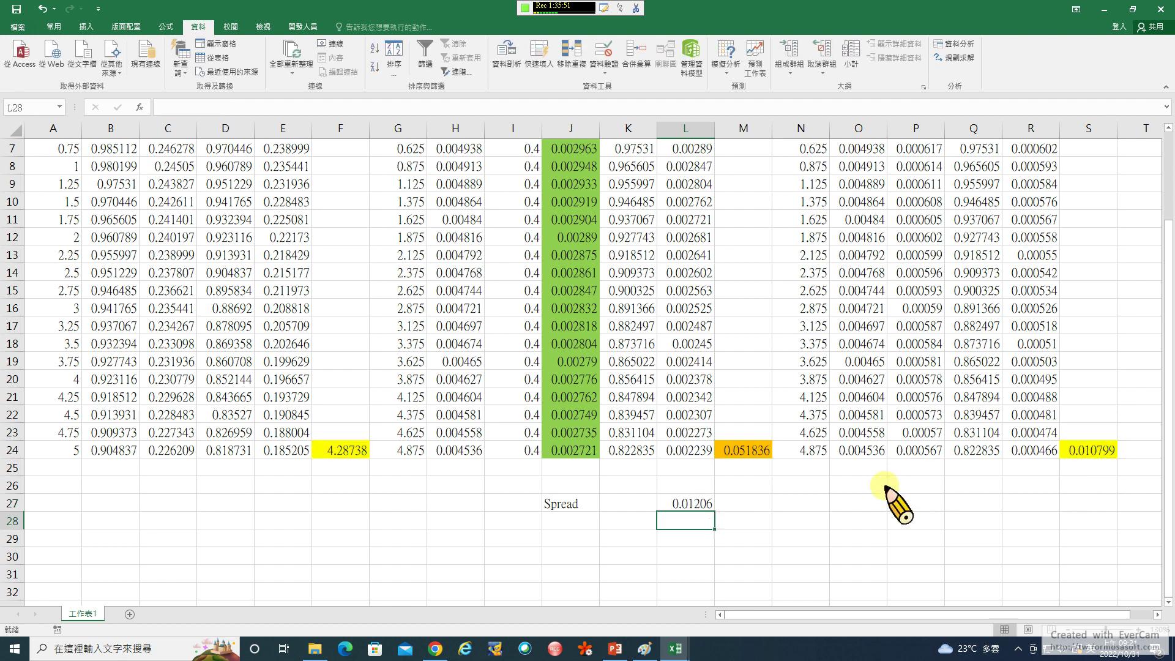
click(688, 503)
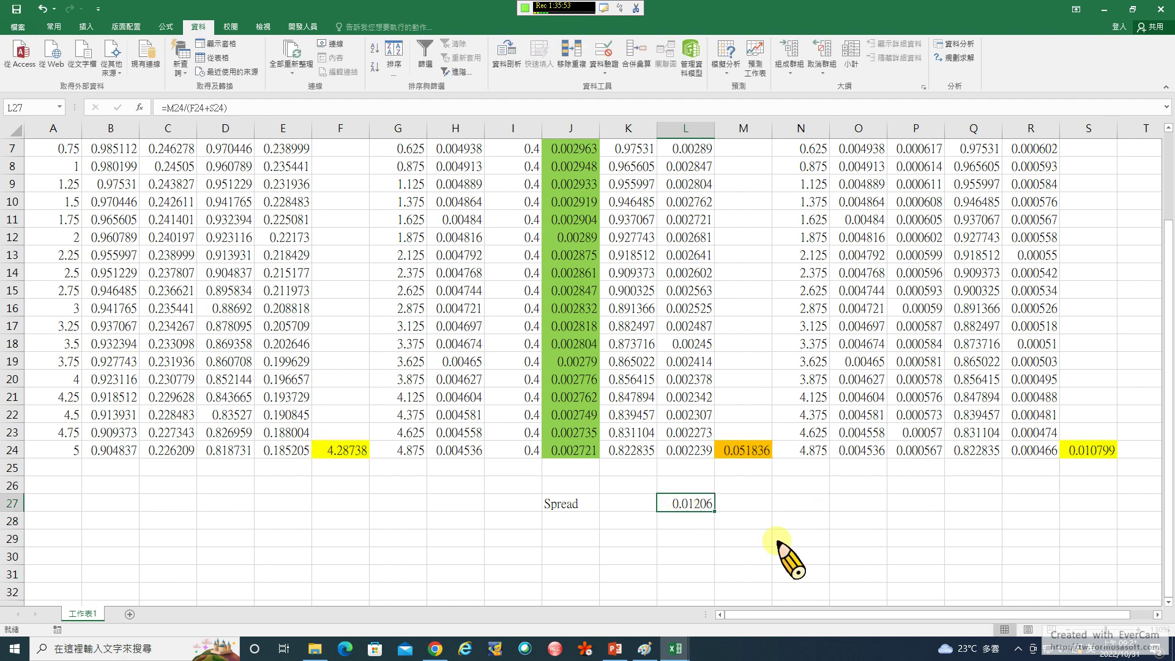
Enter the label Market Spread in J28 under the Spread label
click(566, 521)
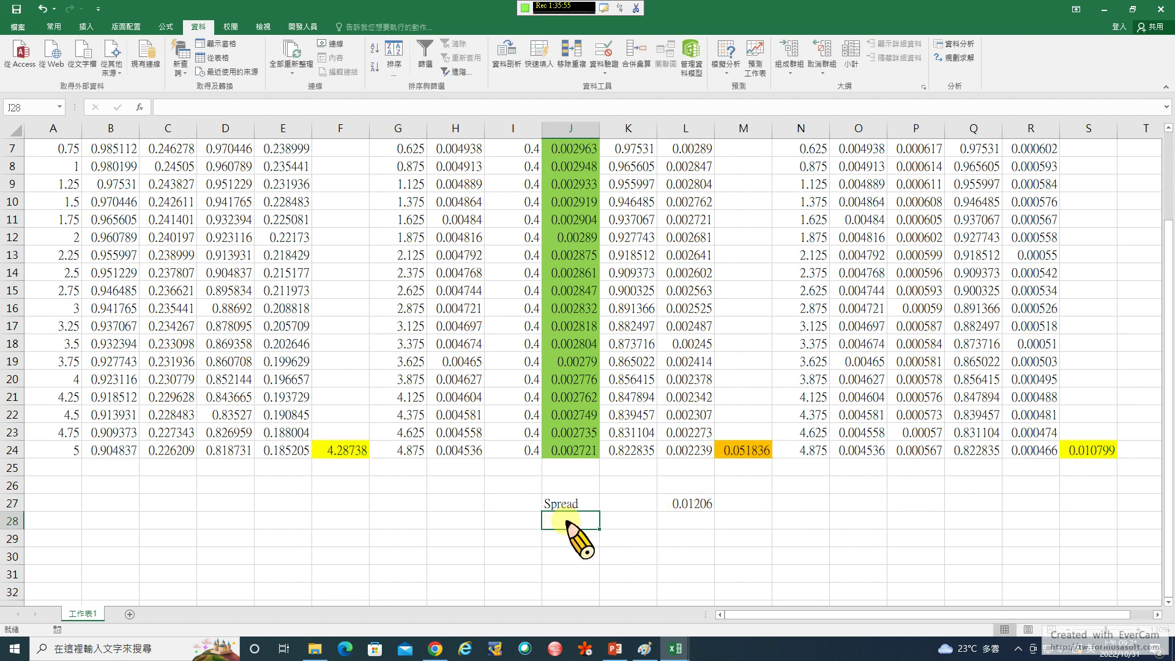
text(Market Spread)
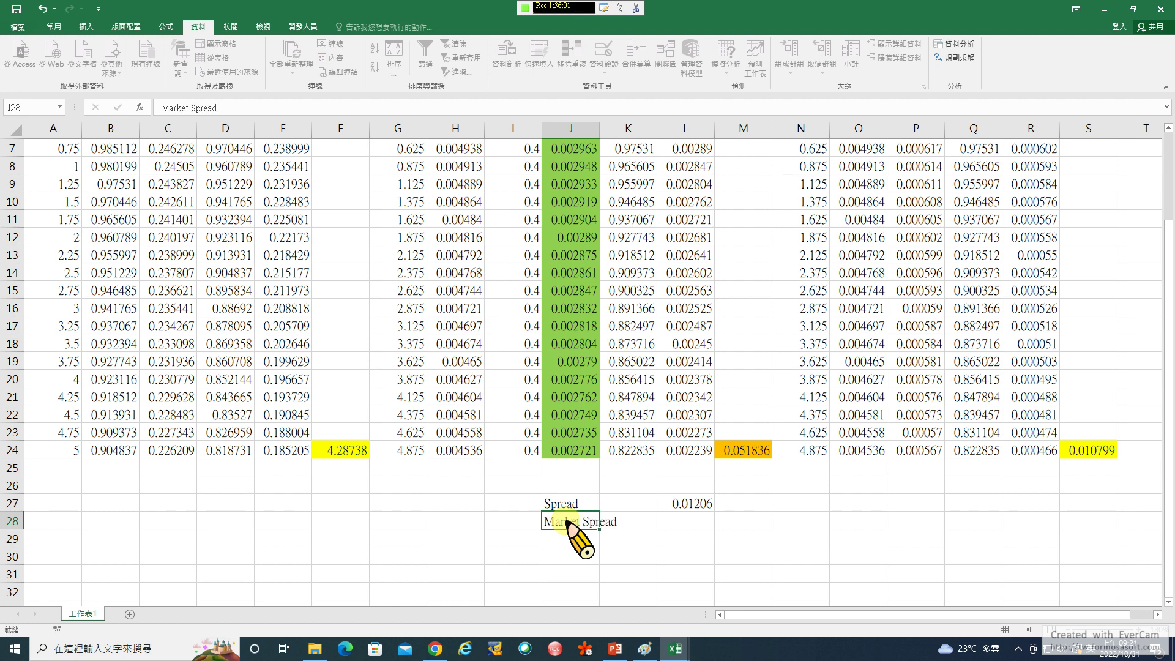
click(567, 521)
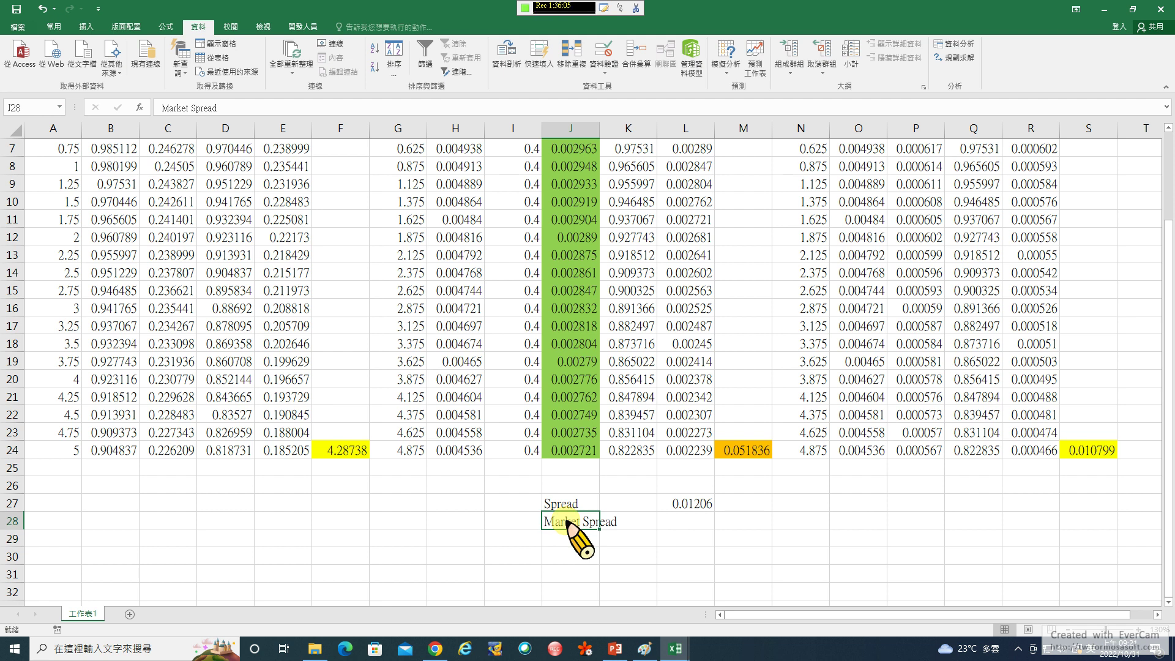
Switch to Paint to check the handwritten market spread and day-count notes, and return to the Excel valuation workbook
click(644, 648)
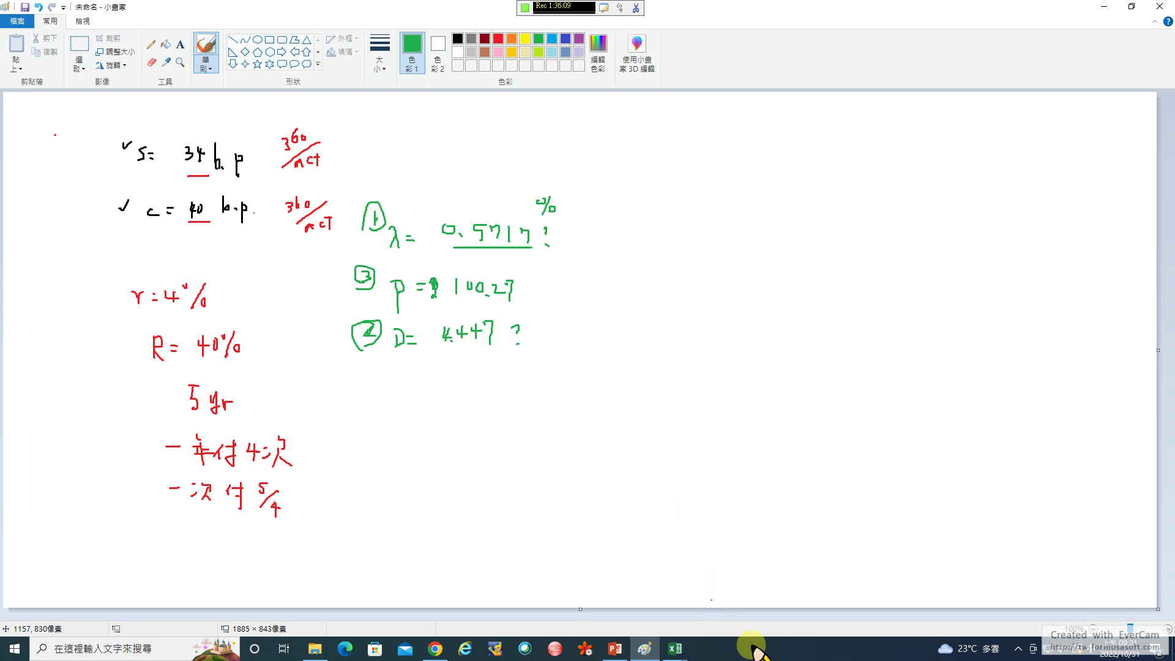
click(675, 648)
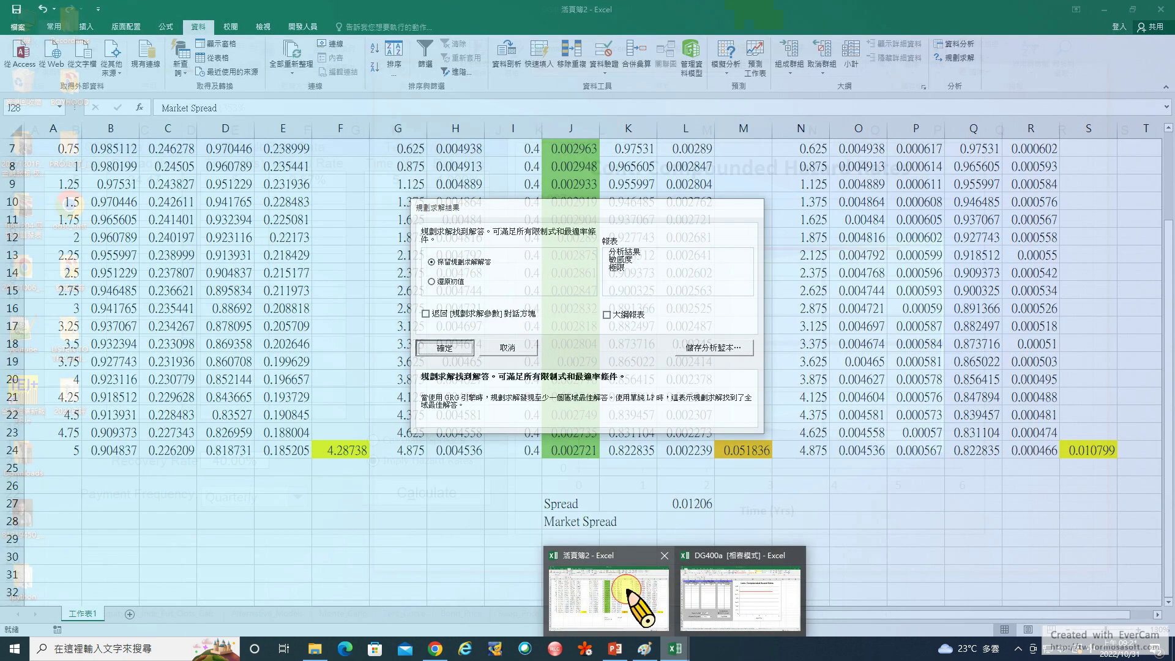
click(691, 581)
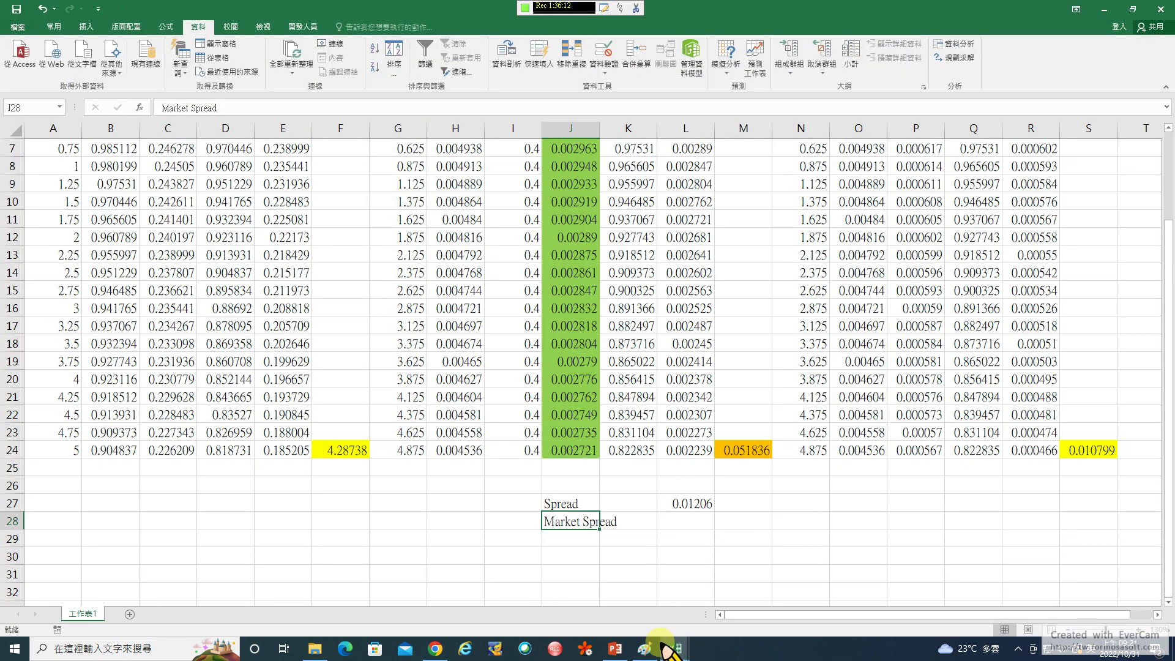
mouse_move(679, 649)
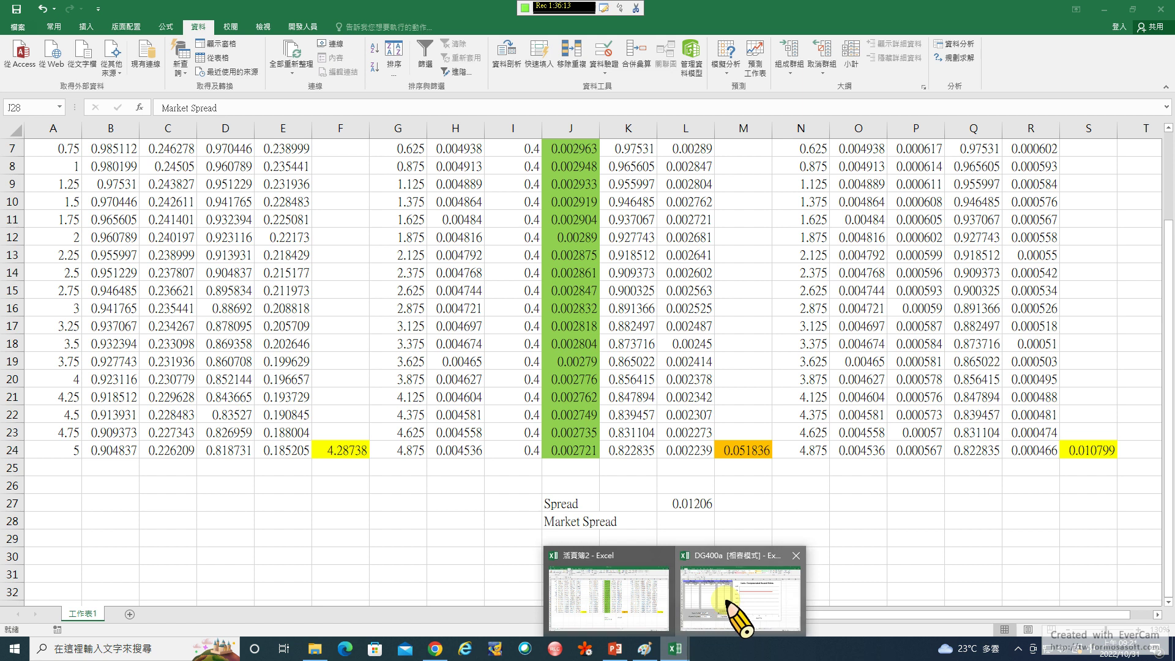
click(738, 597)
click(677, 560)
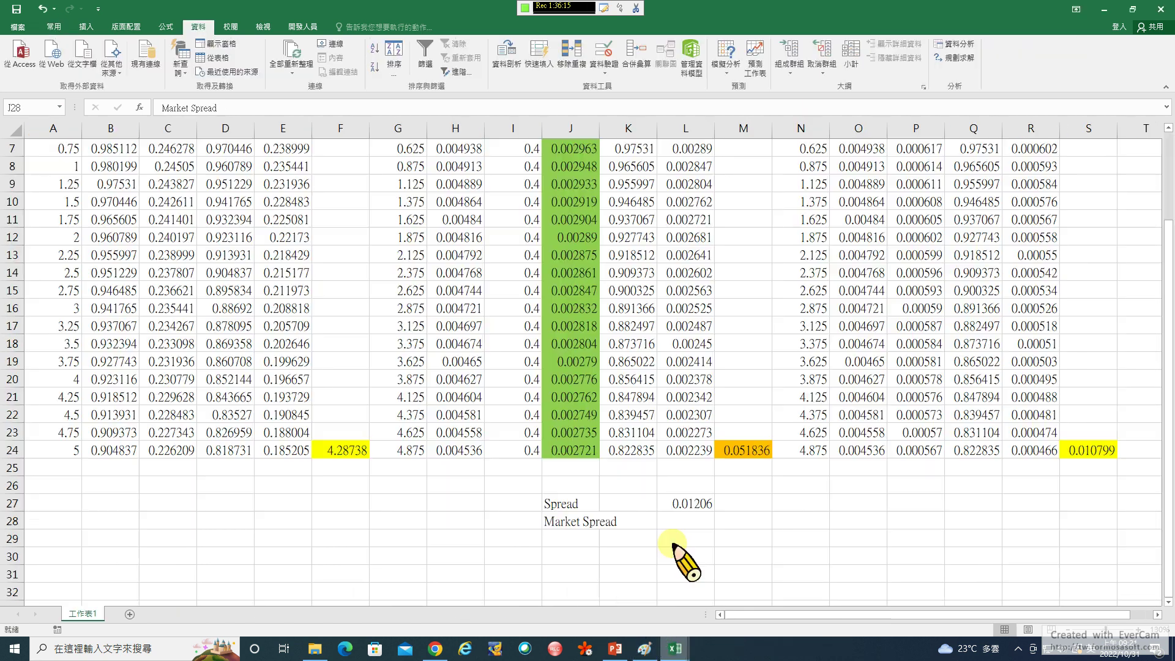
Enter the day-count adjusted market spread in L28 as =0.0034*365/360
click(695, 521)
text(=0.0034*365/360)
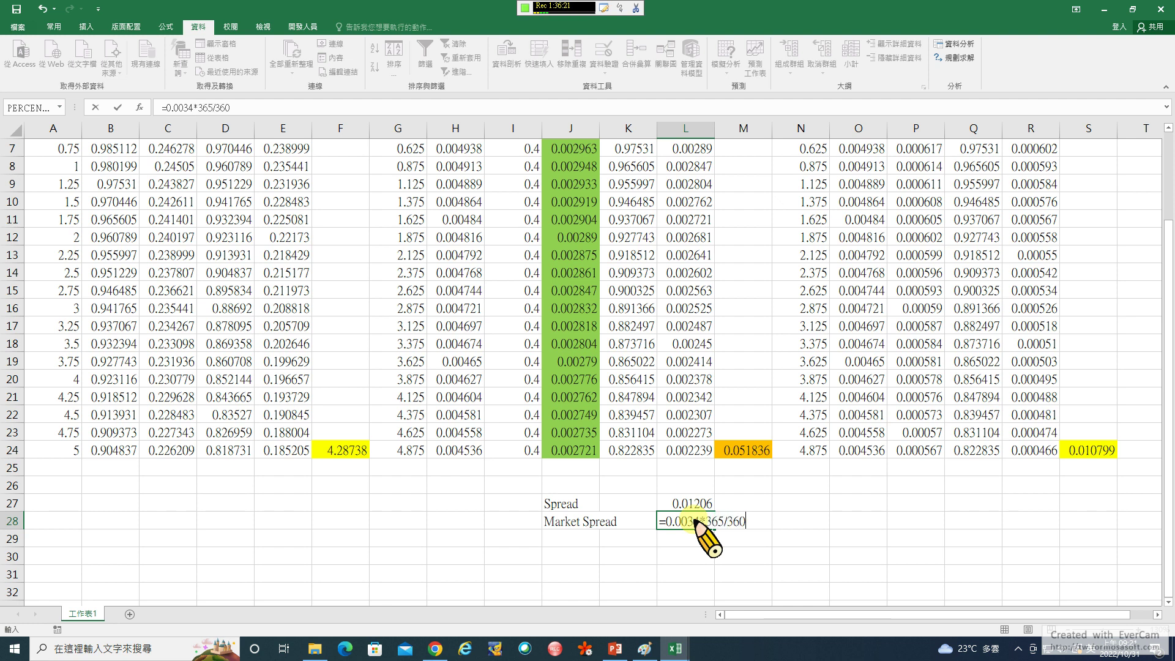
key(Return)
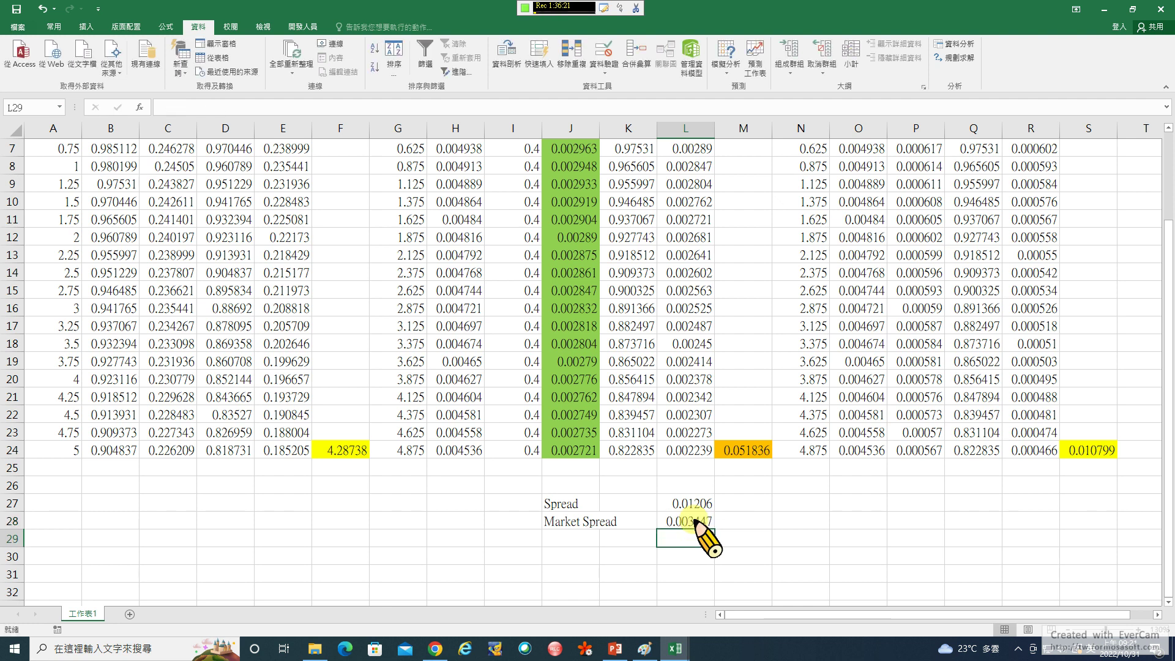
Label J30 as diff and calculate the spread difference in L30 with =L27-L28
click(564, 556)
text(diff)
key(Return)
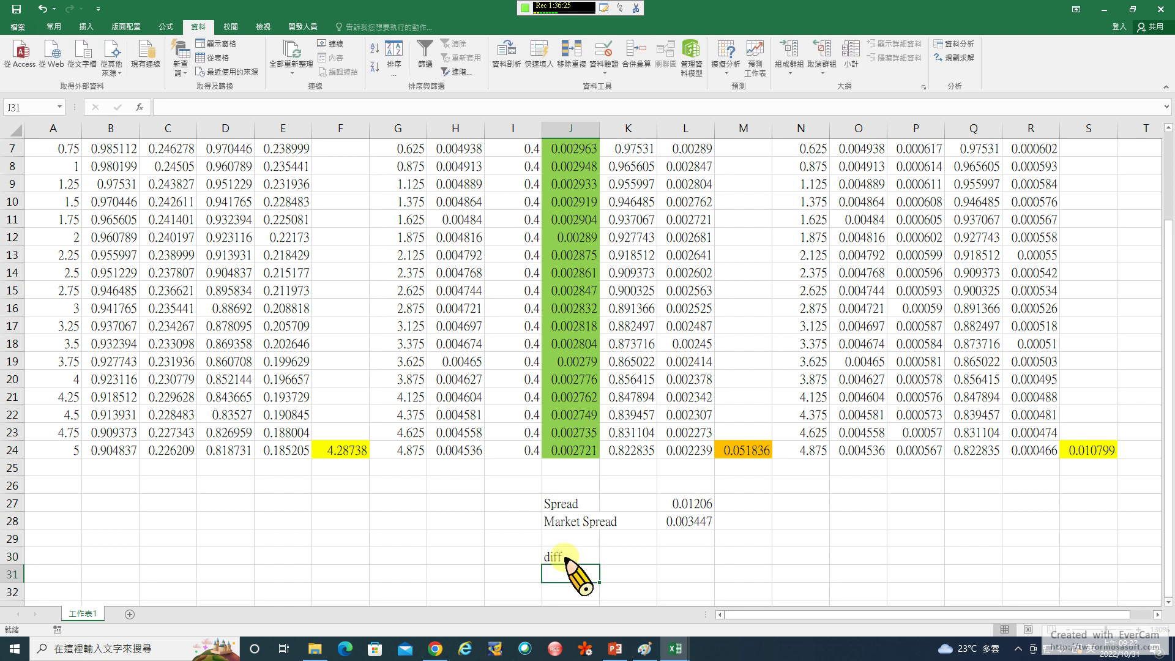
click(690, 556)
text(=)
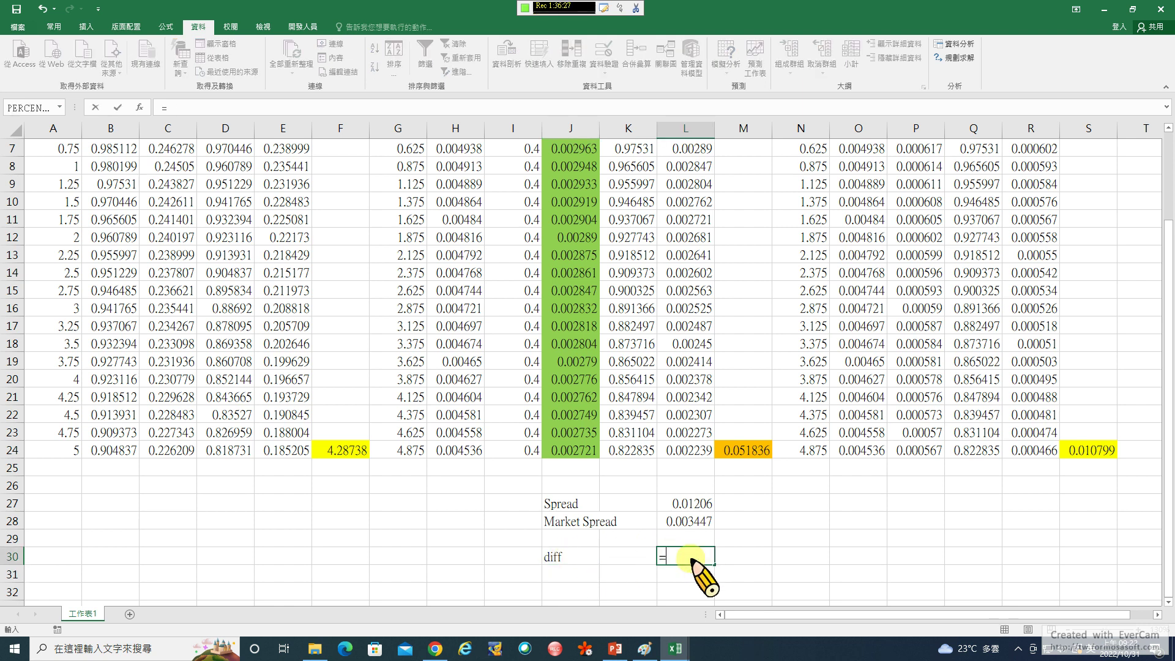
click(688, 503)
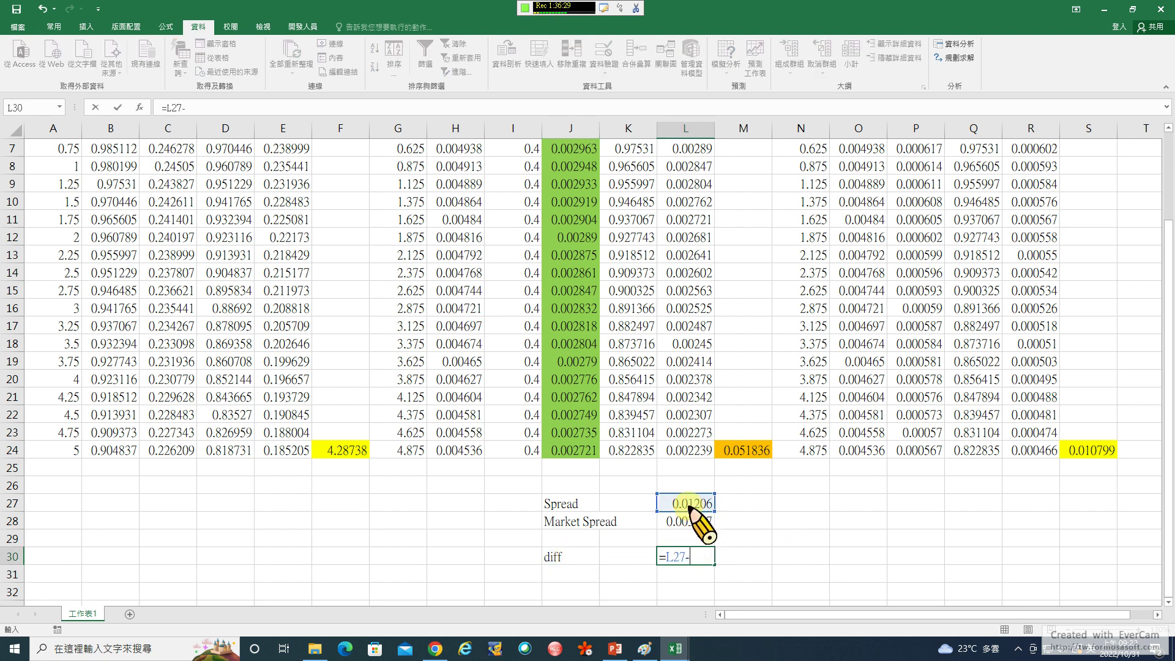
text(-)
click(688, 520)
key(Return)
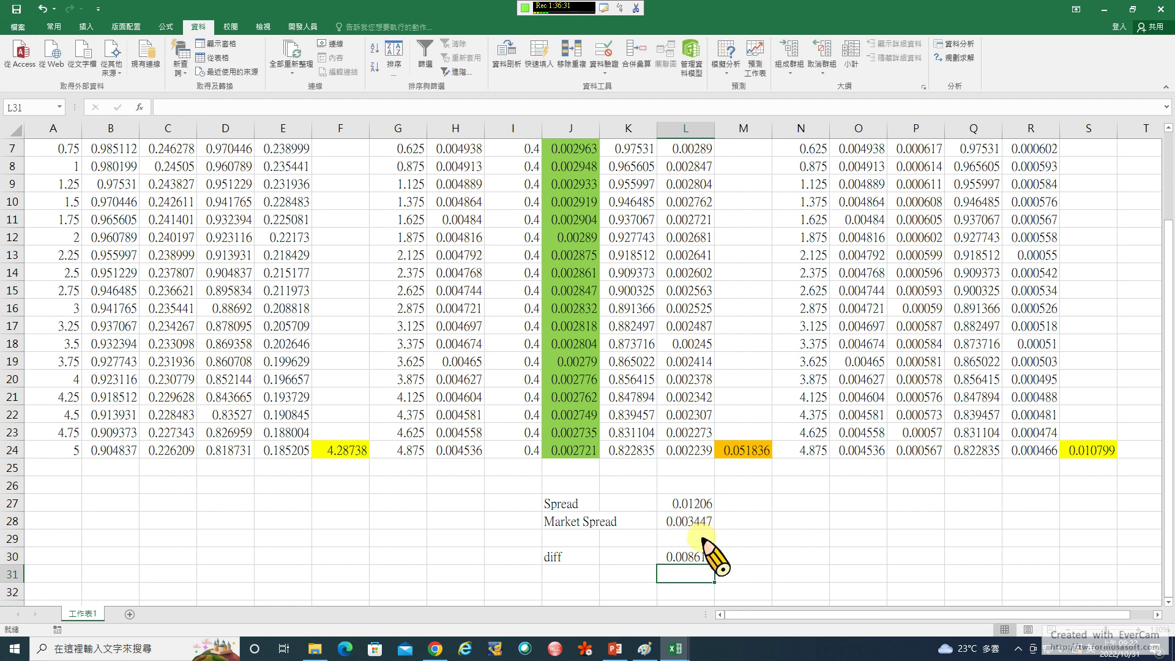
Open Solver with the spread difference cell L30 selected
click(688, 556)
scroll(924, 428, up, 2)
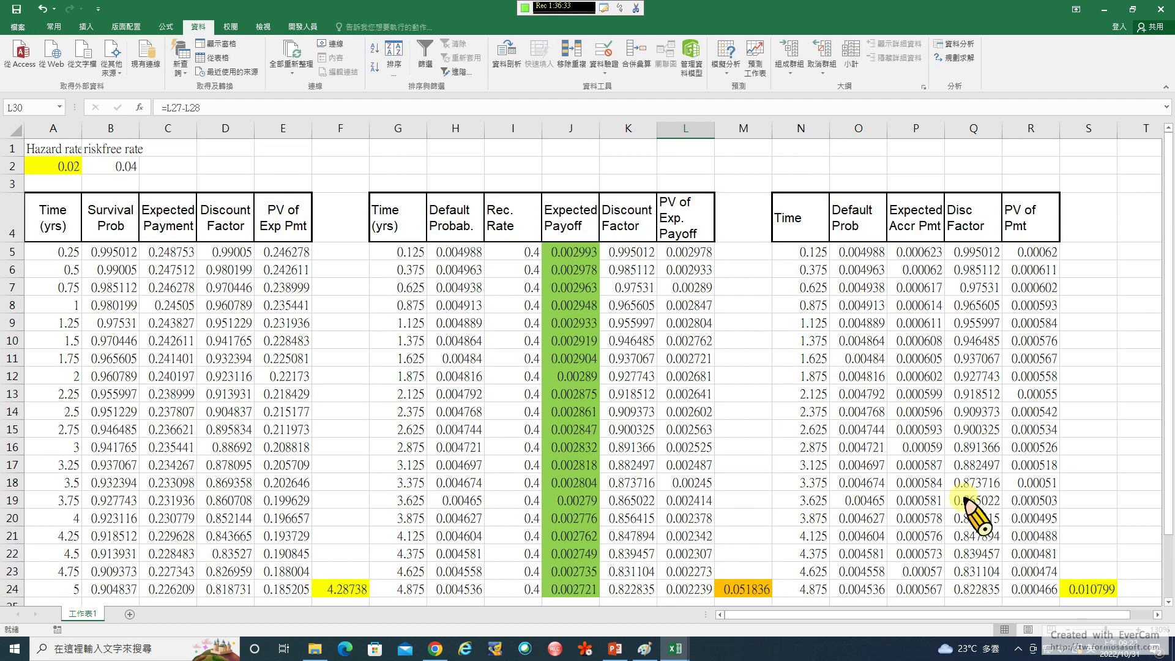
click(1066, 629)
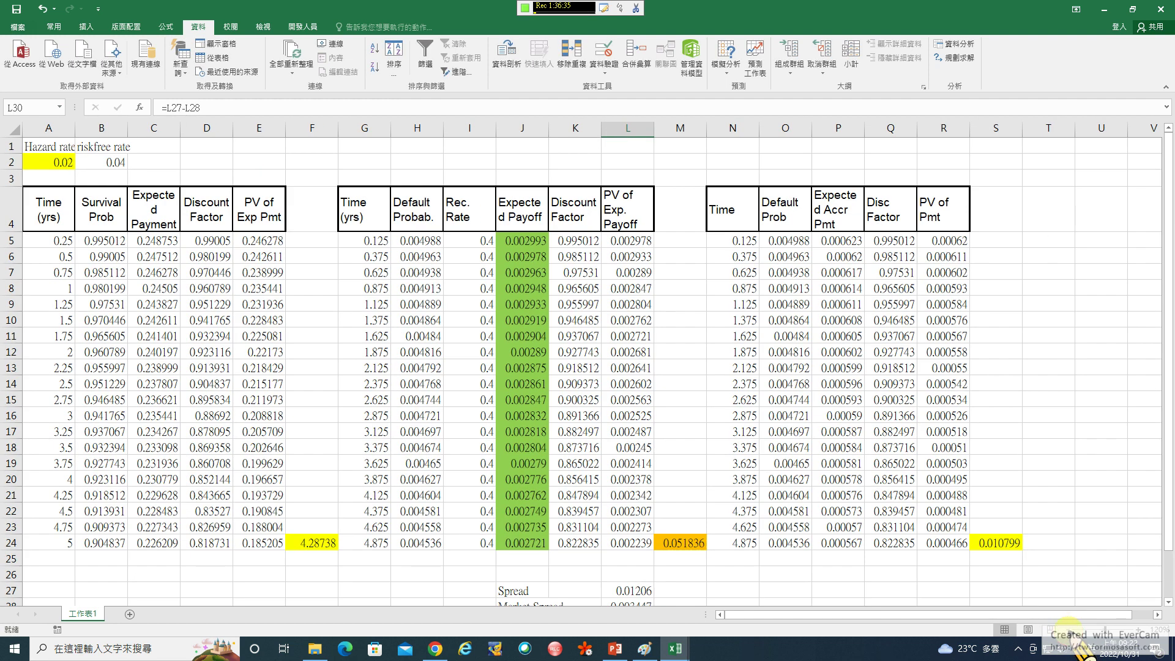
click(1066, 629)
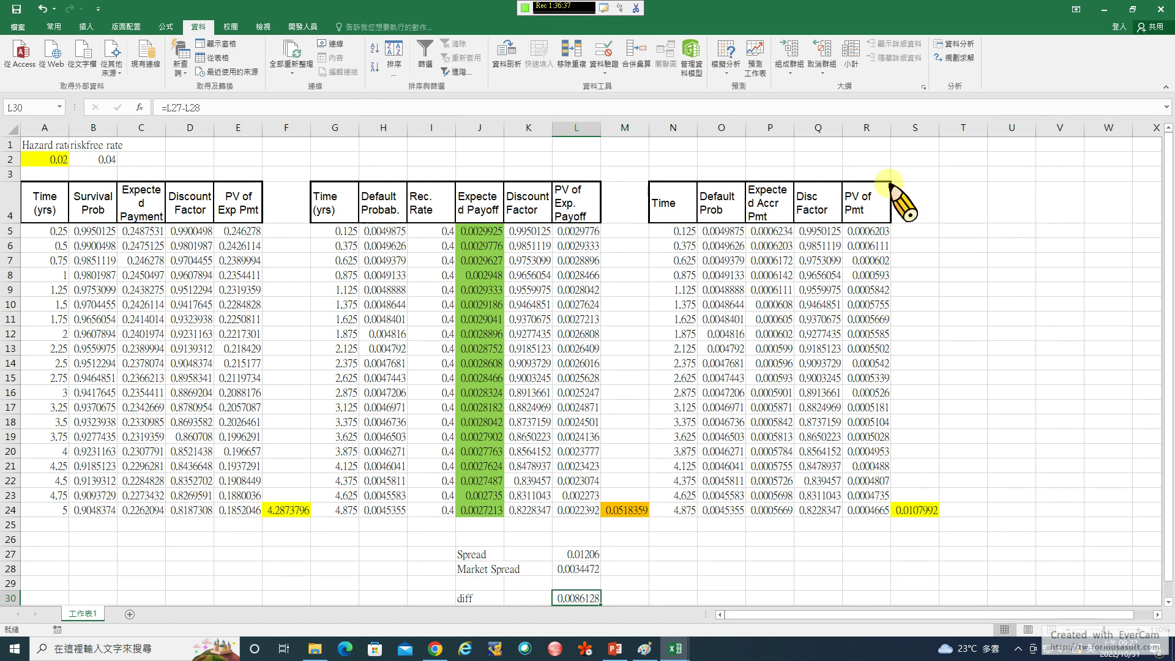
click(956, 57)
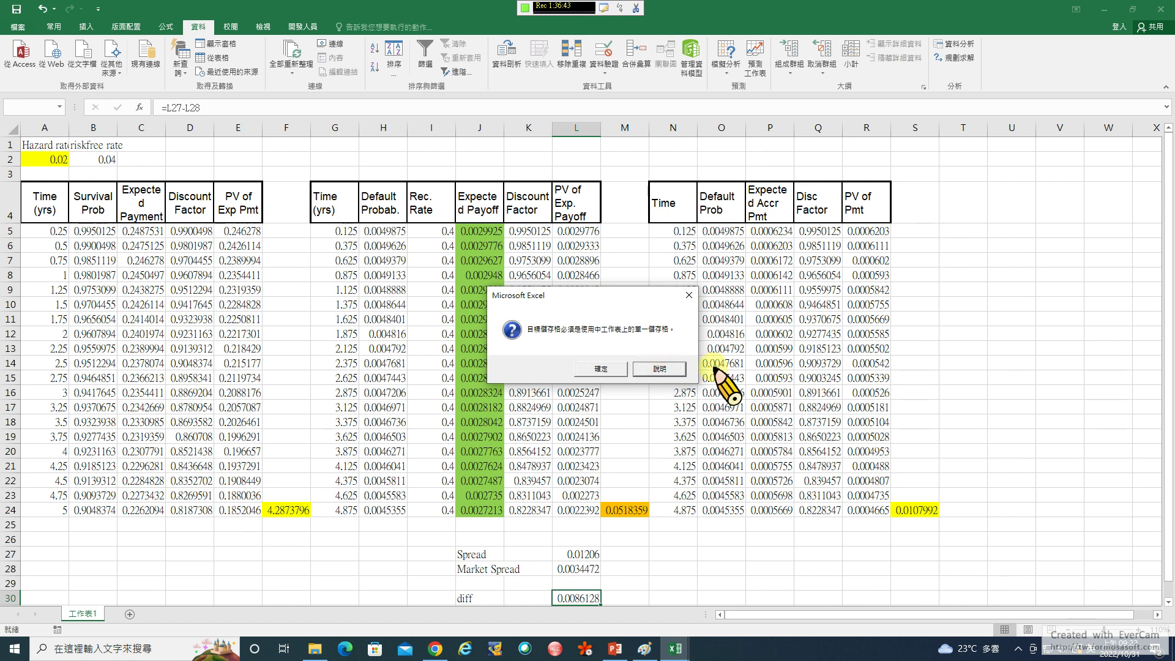
click(660, 368)
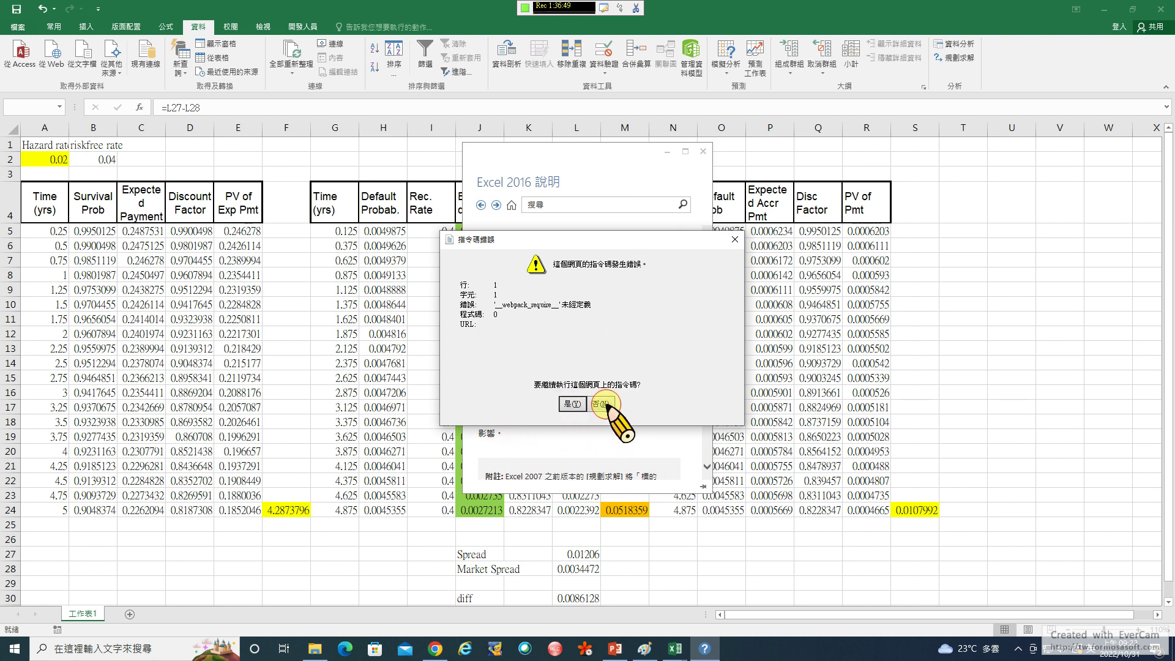
click(573, 404)
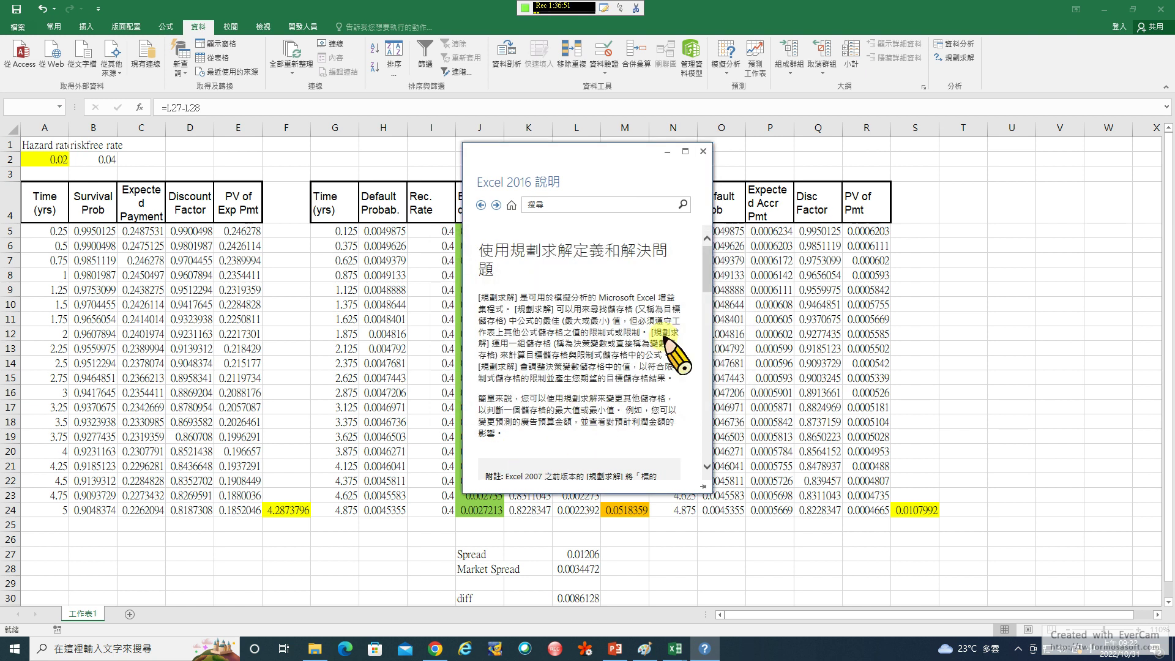
click(702, 151)
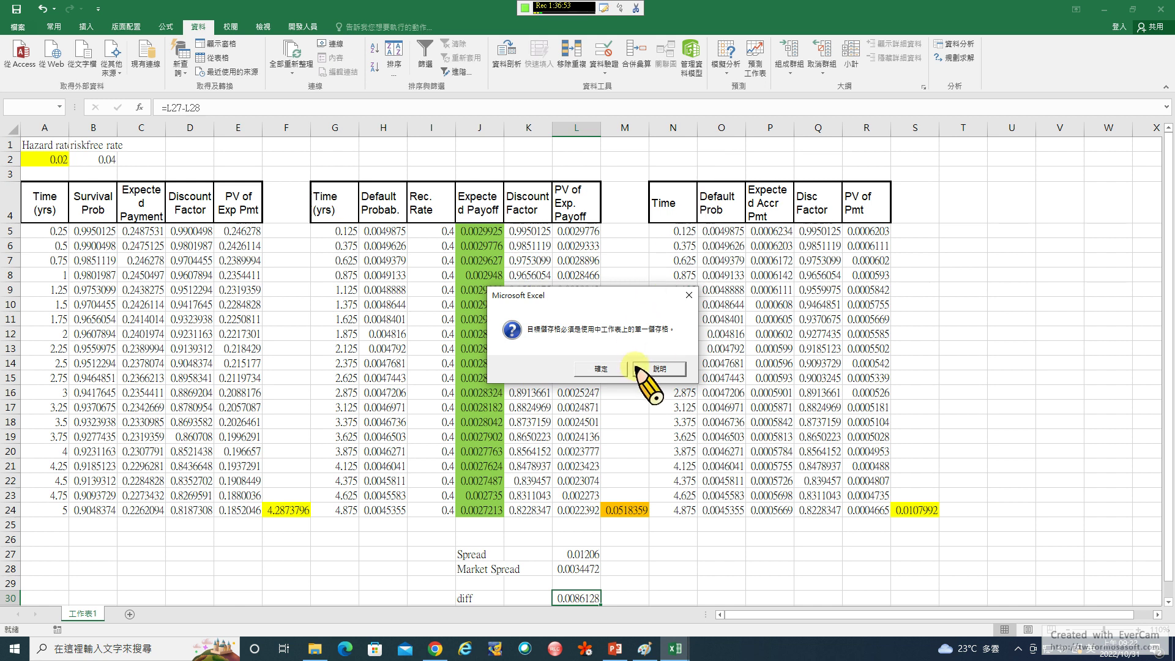
Use Solver to set the difference in L30 to a value of 0 by changing the hazard rate in A2, and keep the solution
click(601, 368)
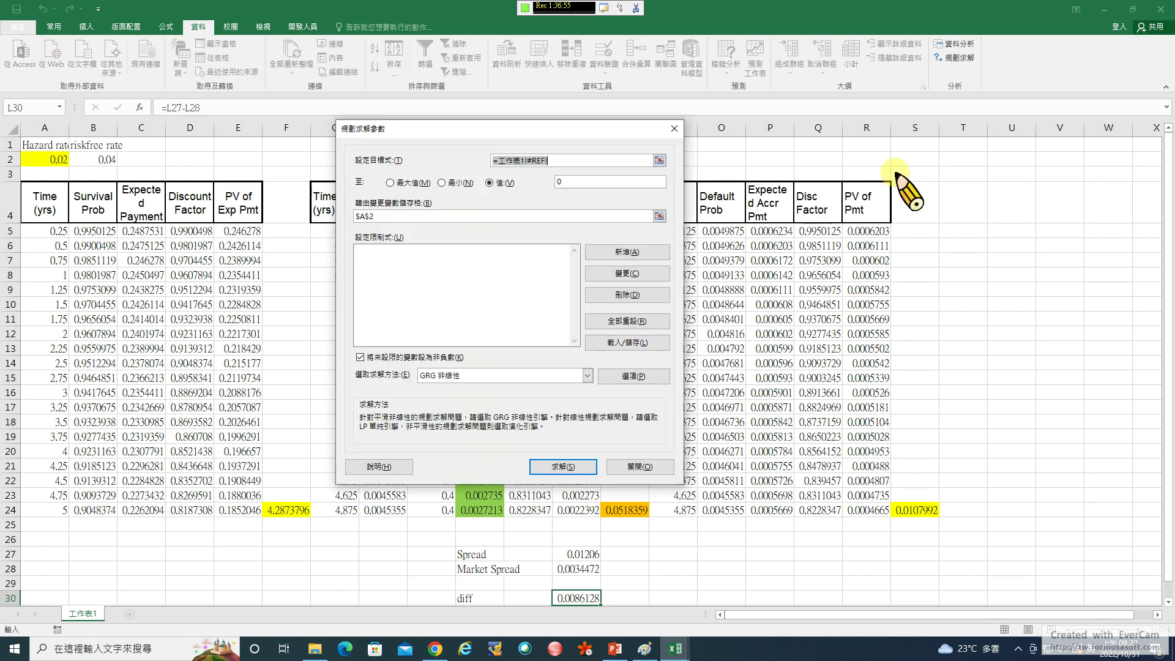
click(659, 160)
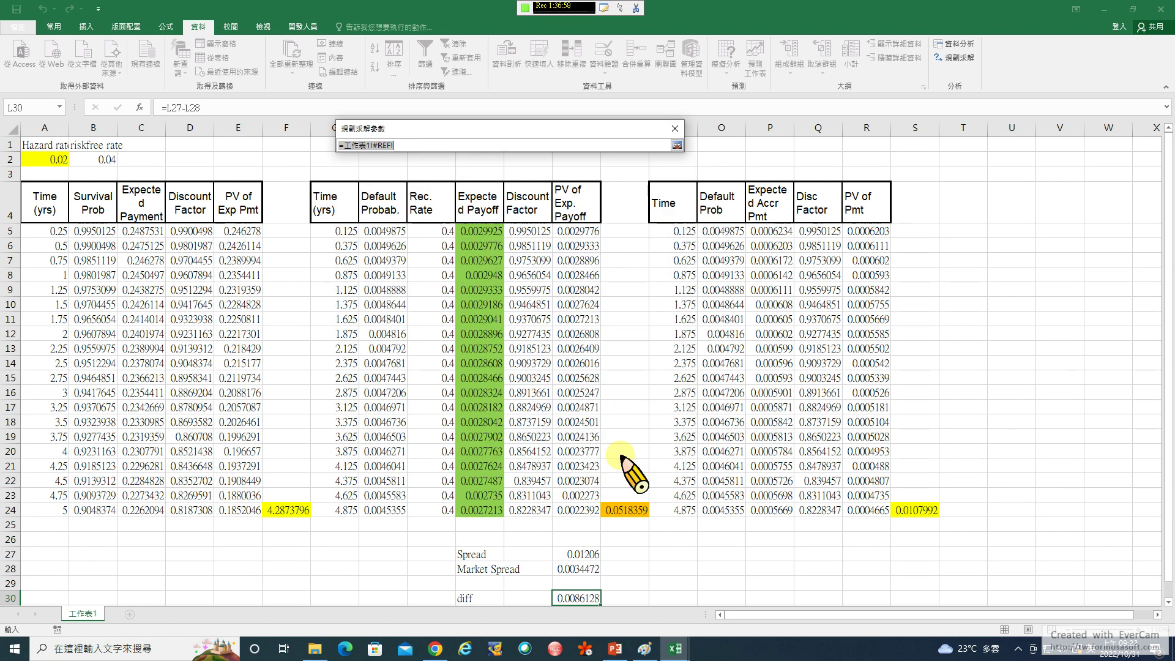
click(576, 601)
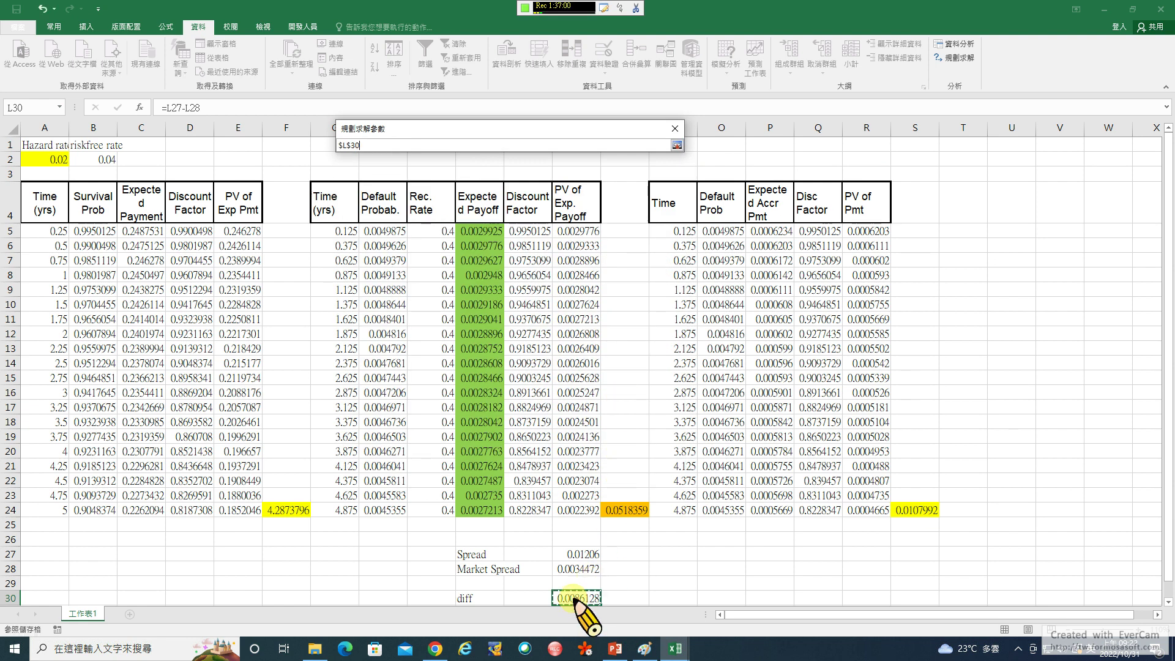
click(675, 130)
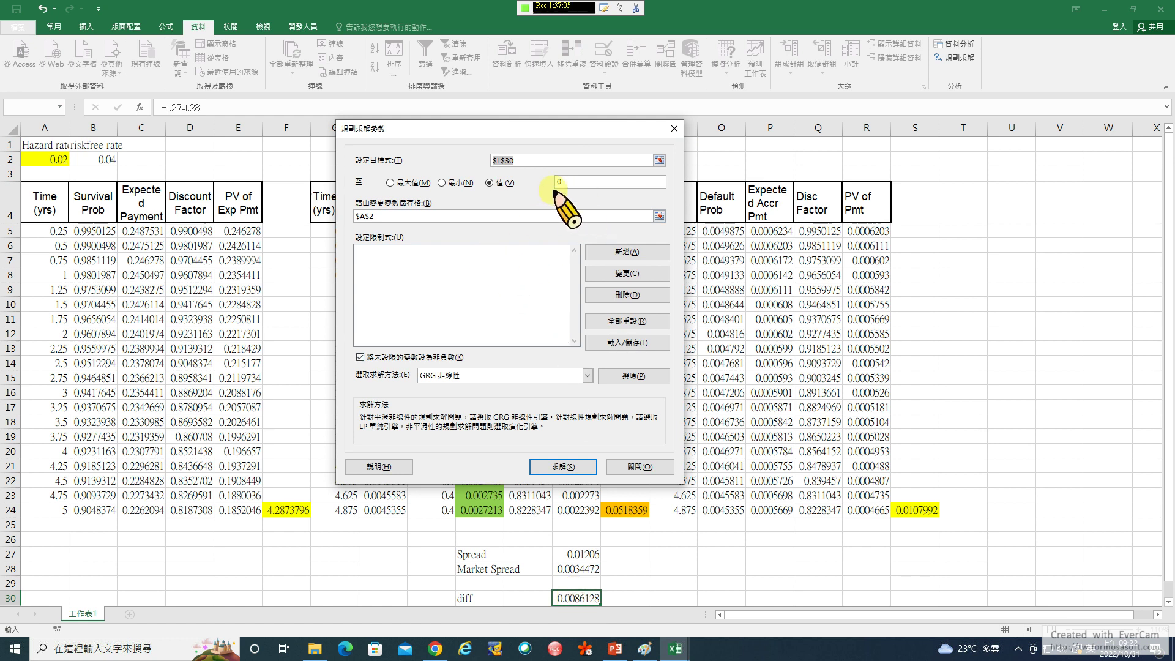
click(370, 205)
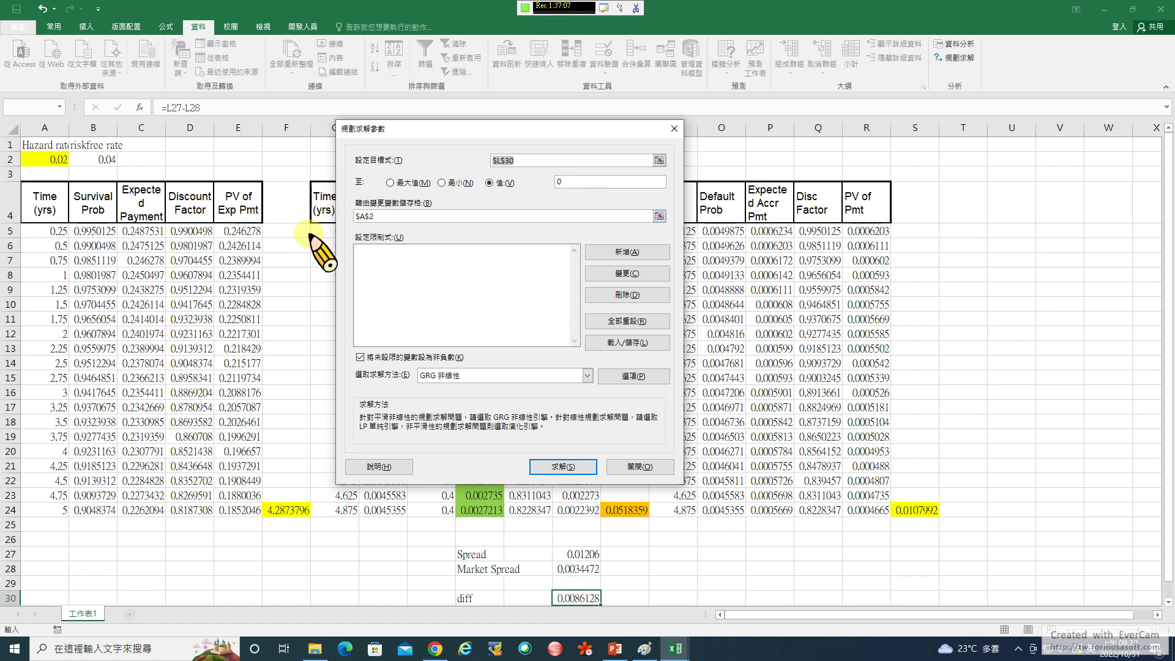
click(562, 467)
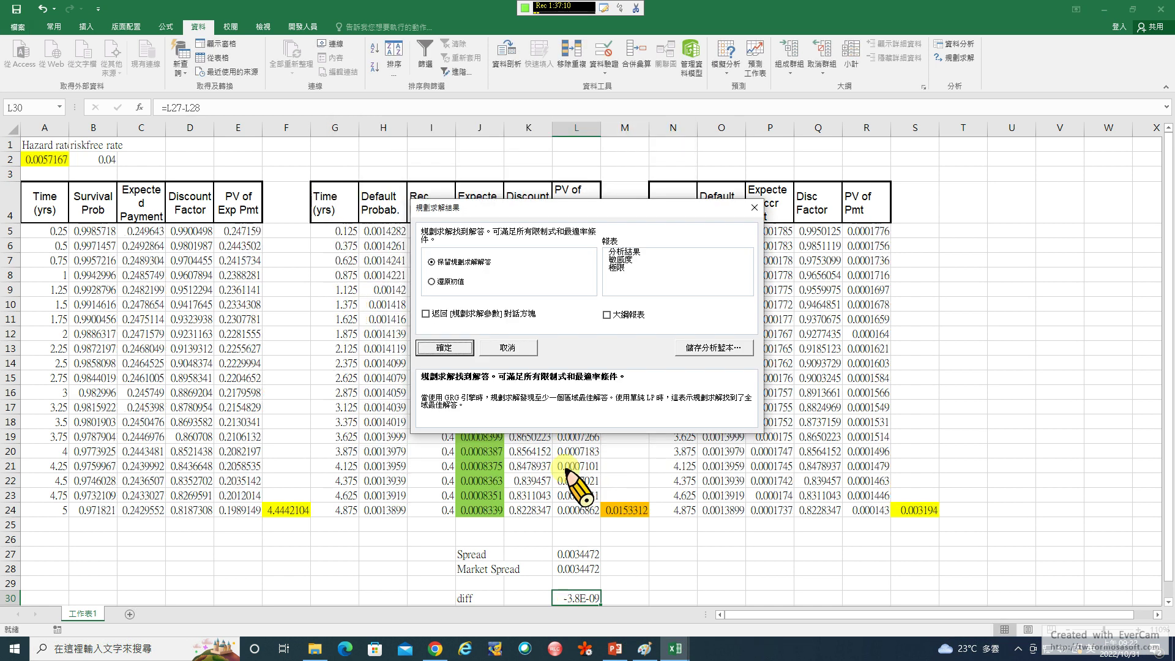
click(453, 351)
Inspect the solved hazard rate in A2 and switch to the DG400a workbook to compare it with the implied hazard rate
click(60, 162)
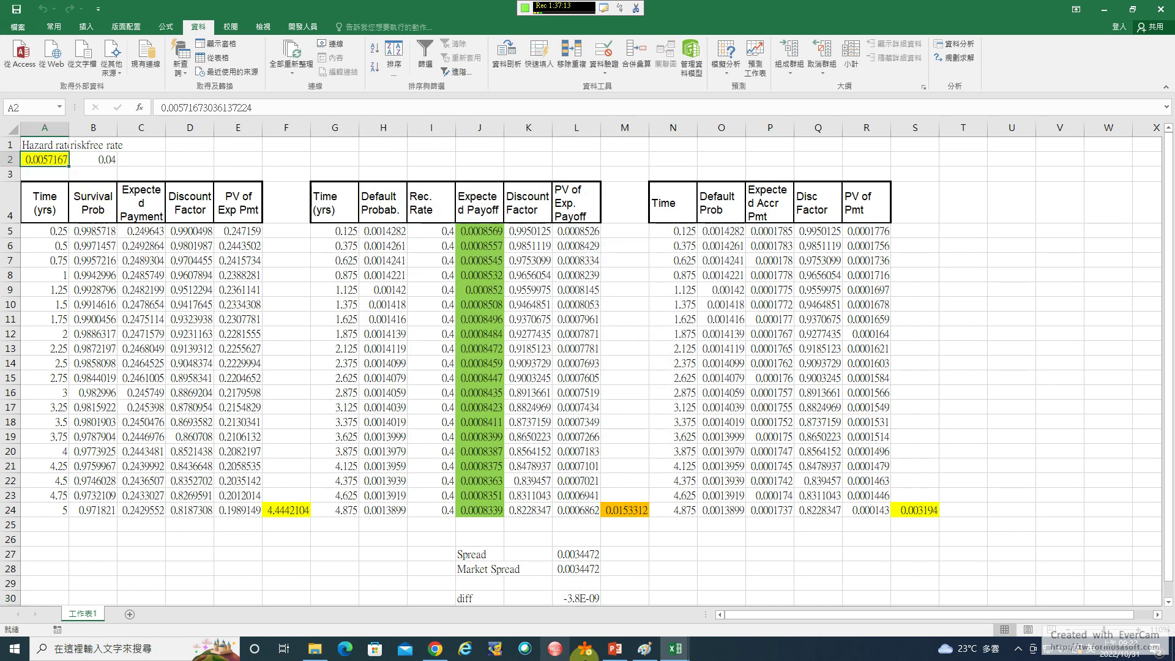
click(675, 648)
click(737, 581)
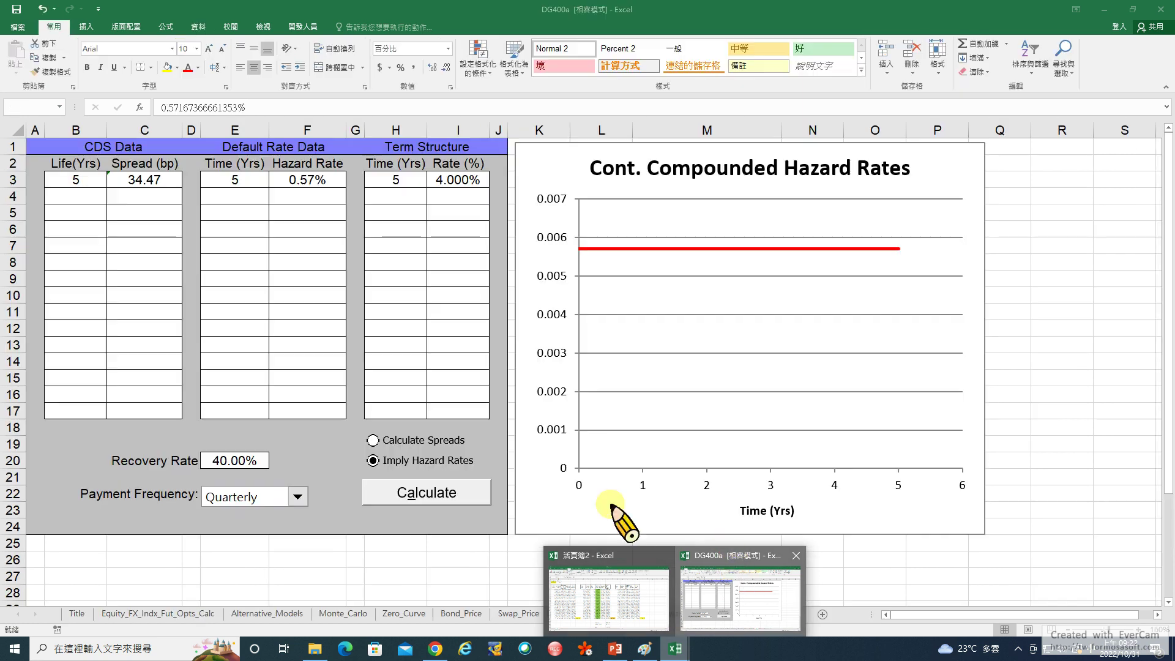
Preview the DG400a hazard rate in F3 as a percentage with 5 decimal places, discard the format change, and return to the valuation workbook
right_click(301, 183)
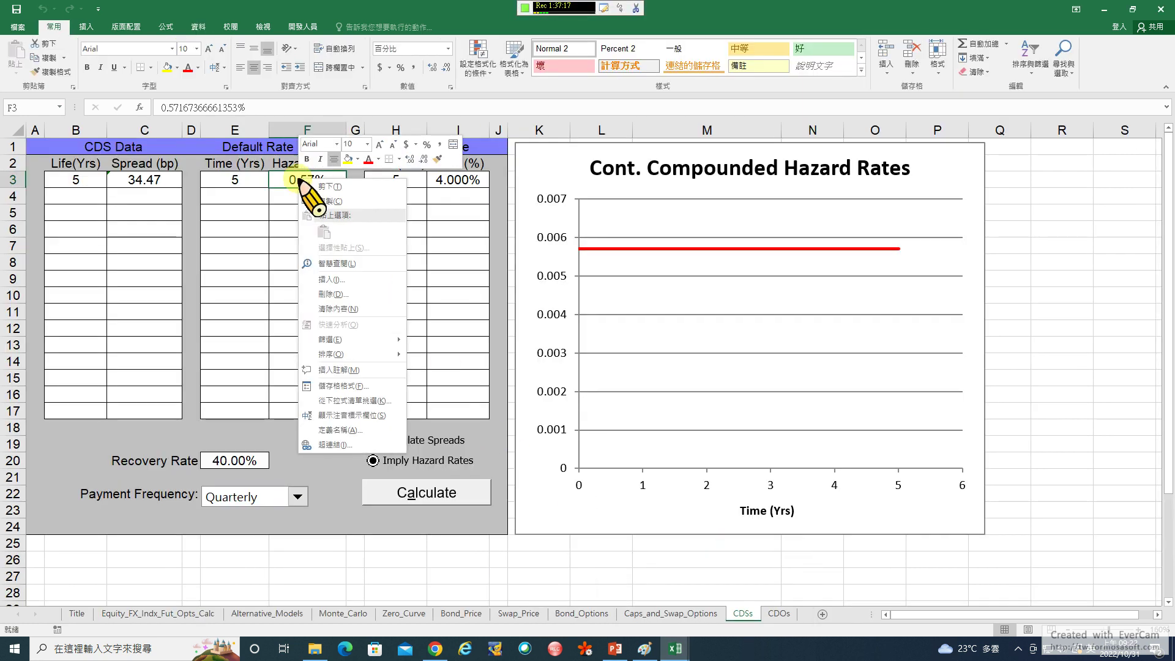
click(416, 366)
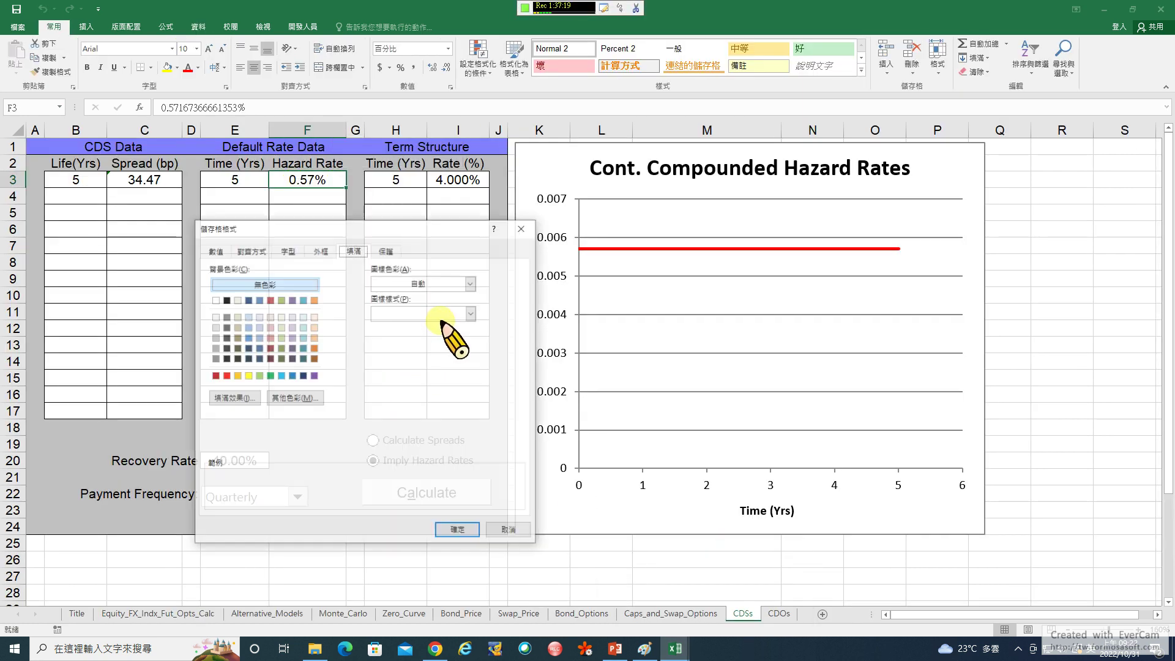
click(221, 251)
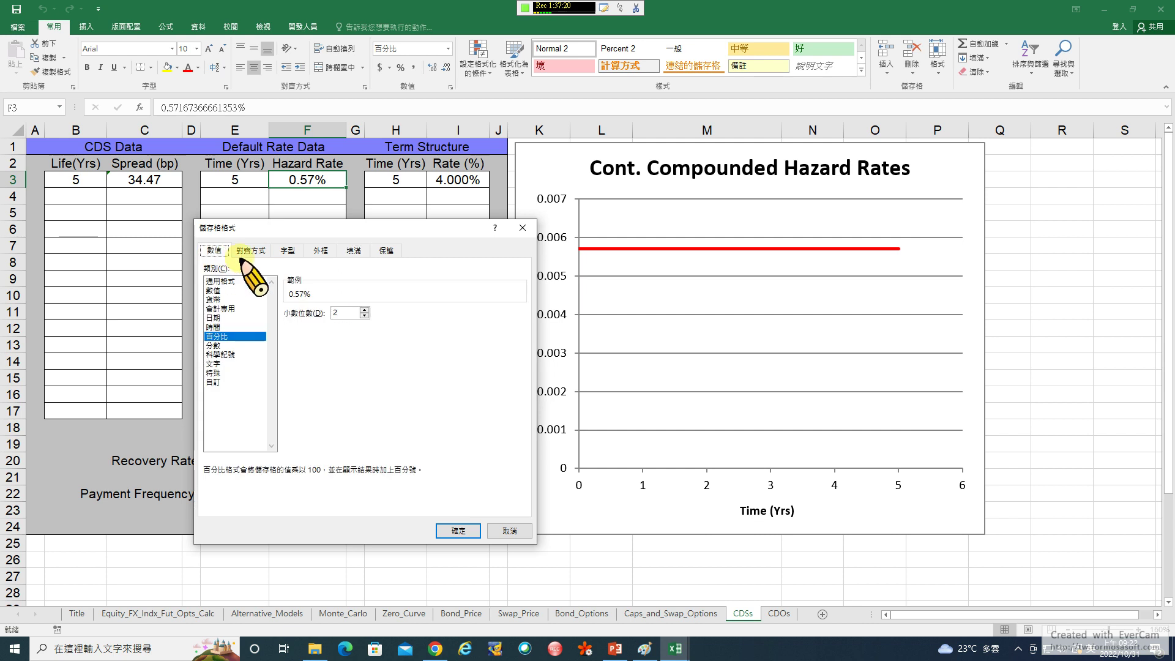
click(365, 309)
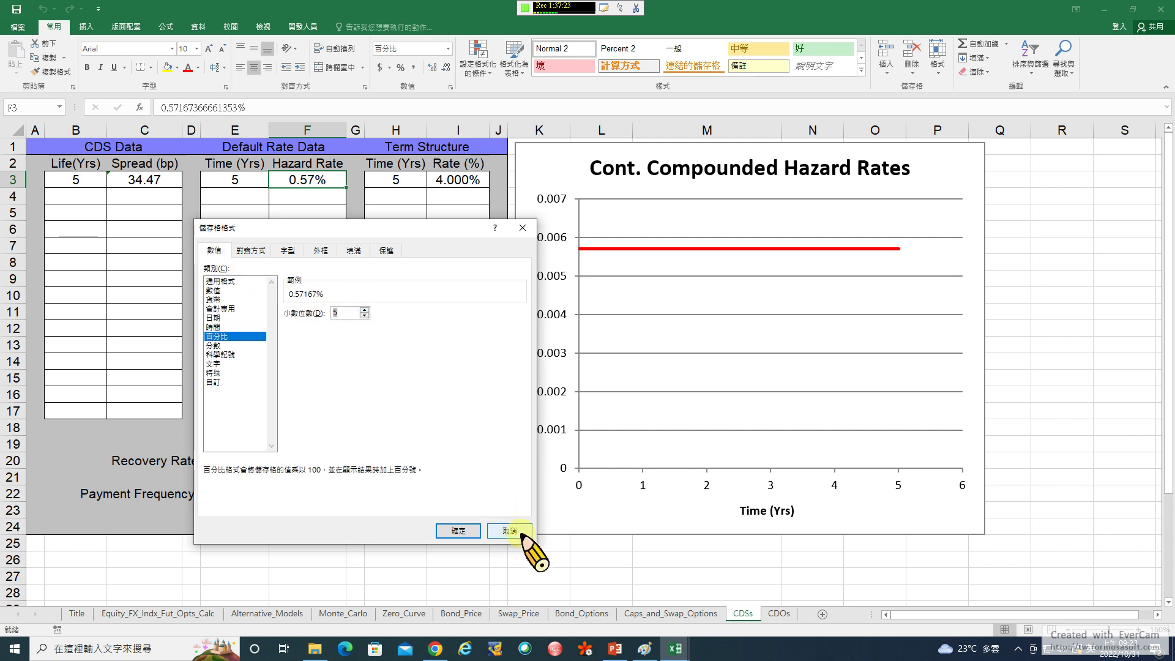
click(516, 530)
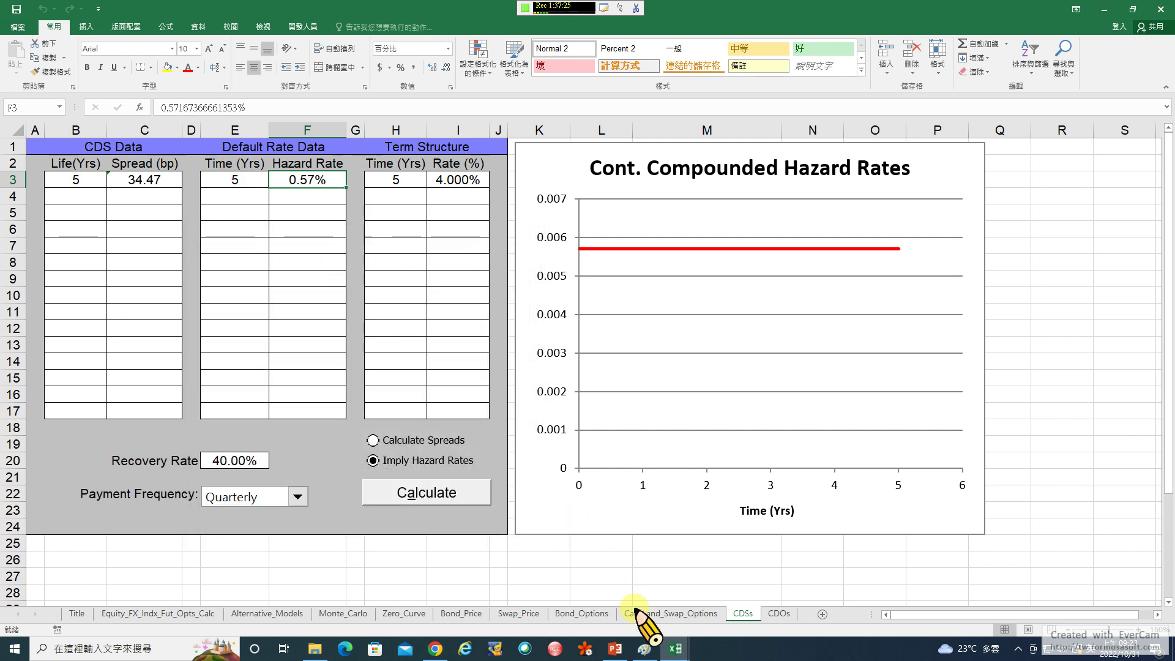
click(675, 647)
click(618, 569)
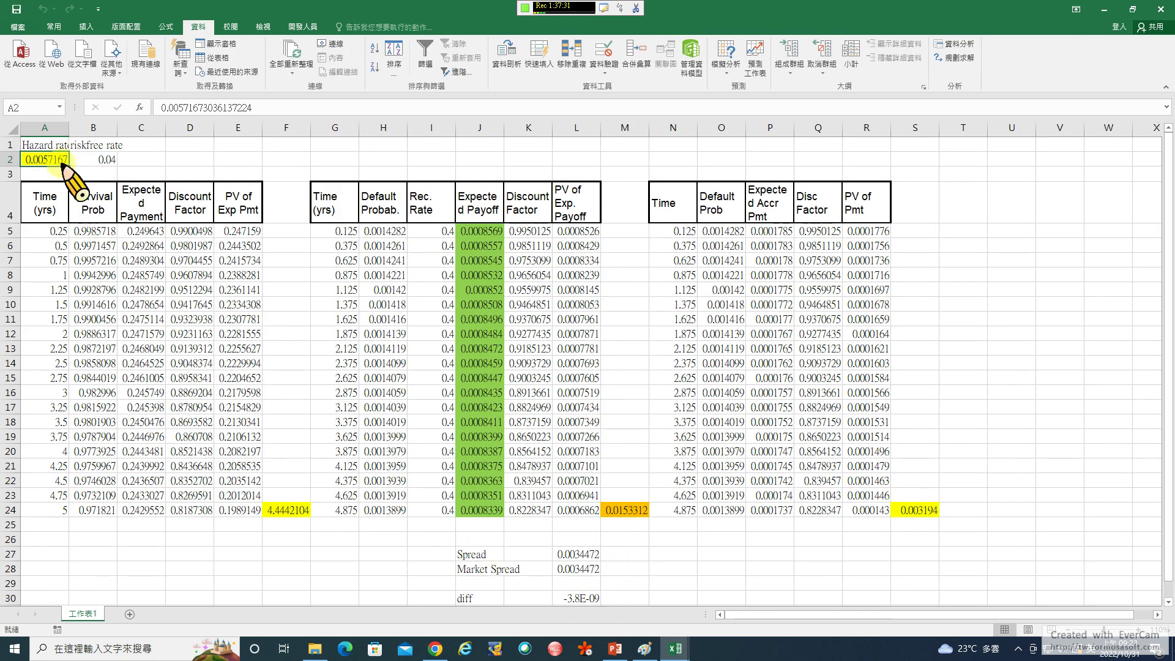
Label E27 as Duration and calculate it in F27 with =F24+S24
click(289, 542)
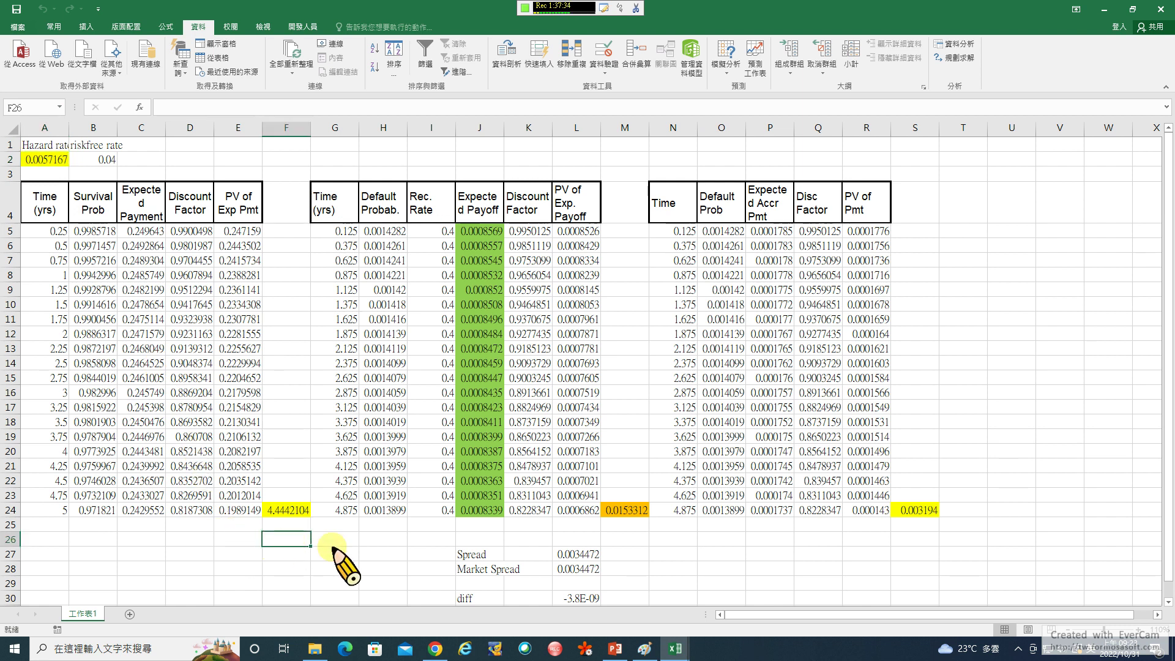
click(239, 556)
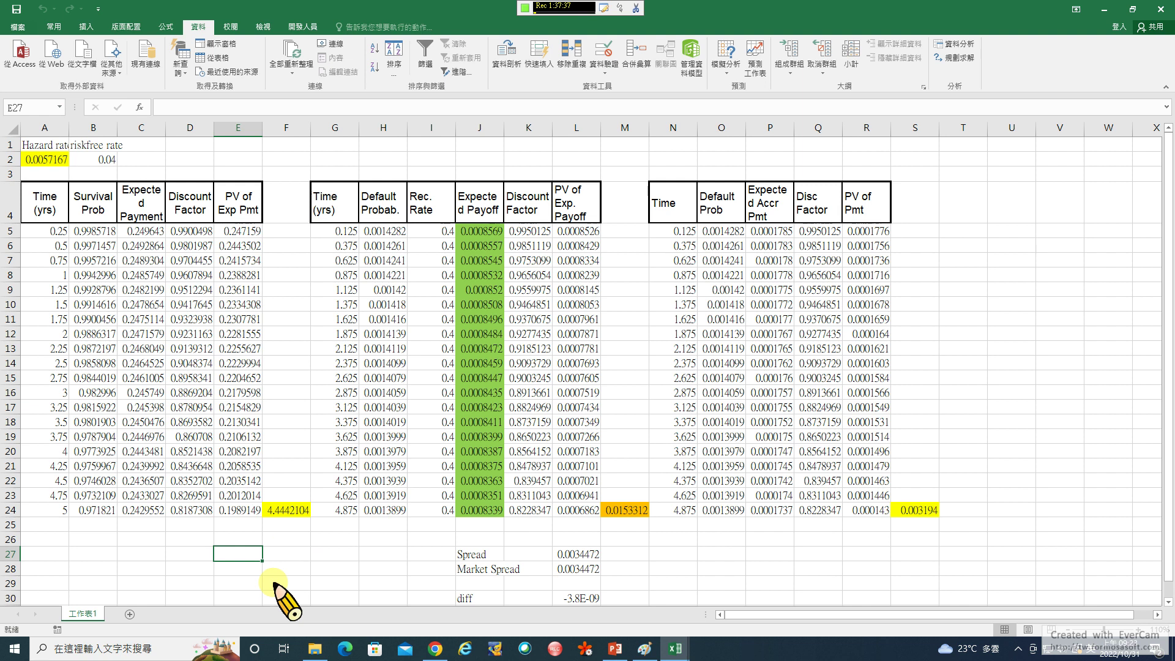
text(Duration)
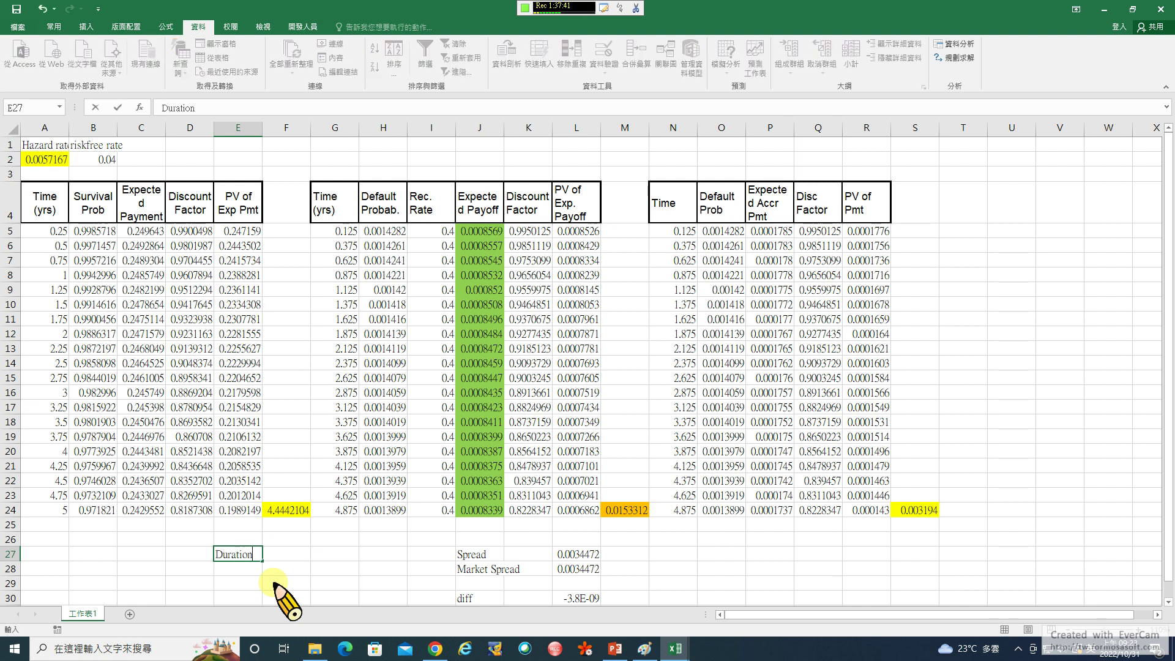
key(Return)
key(Right)
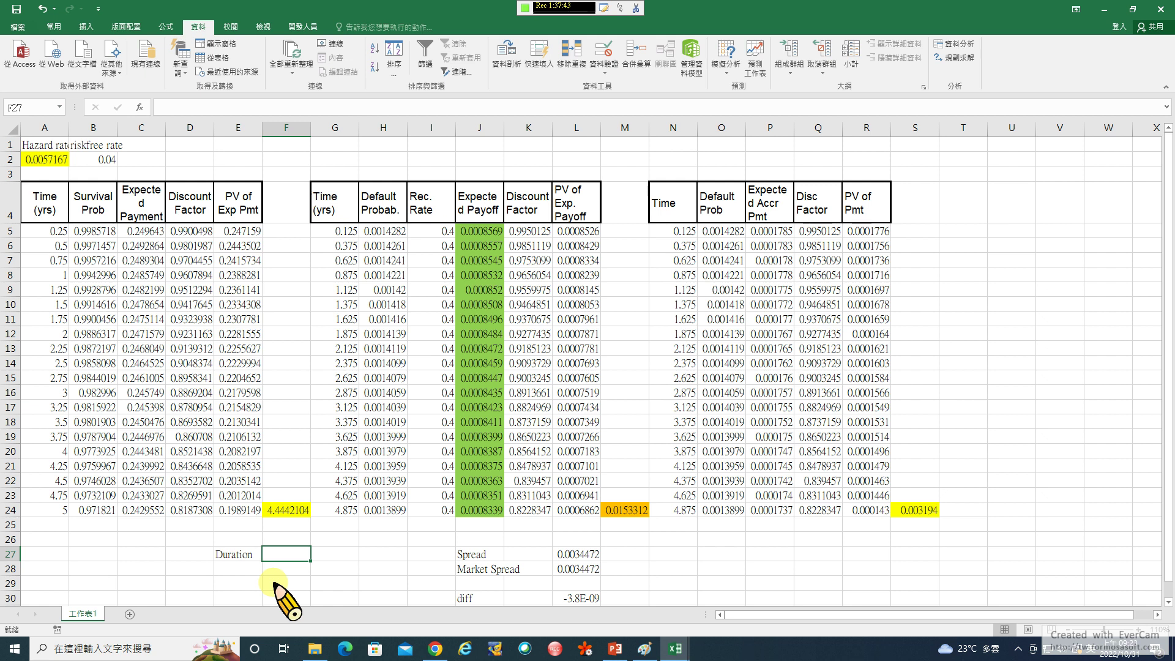
text(=F24)
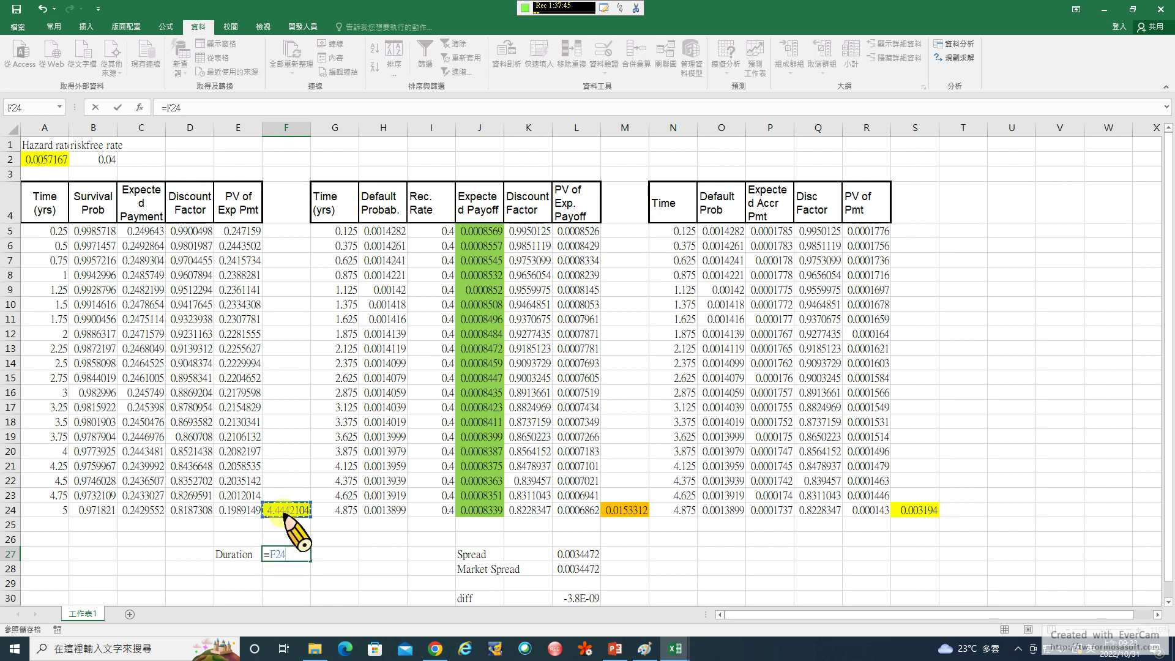
text(+)
key(Return)
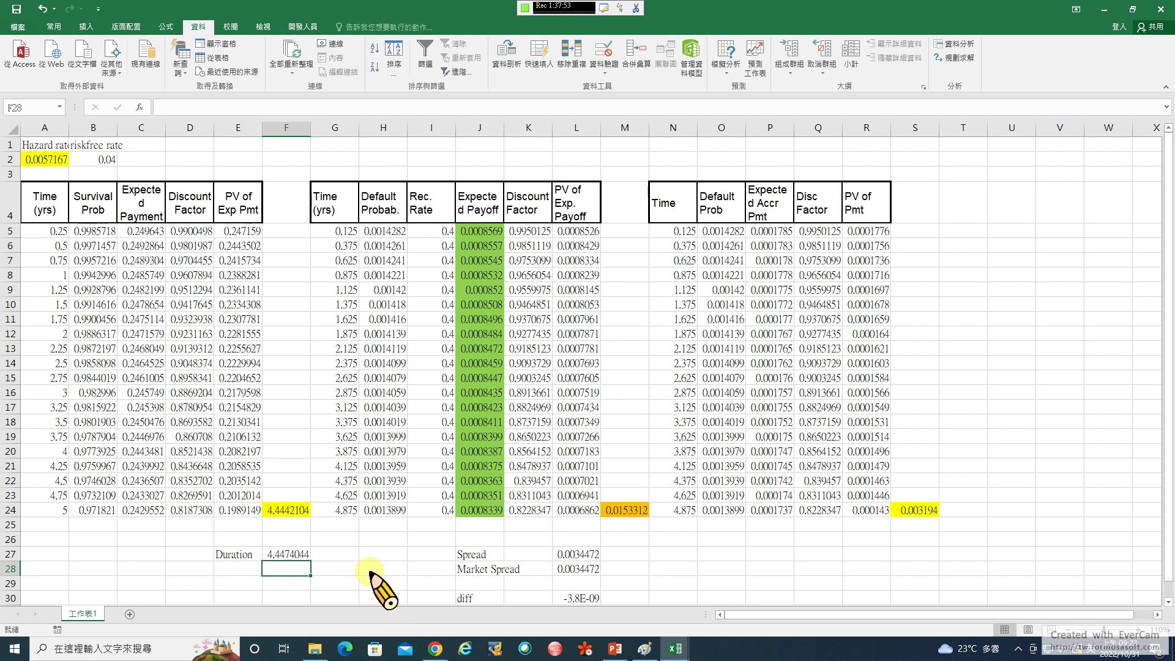
Fill the Duration result in F27 with green
right_click(297, 557)
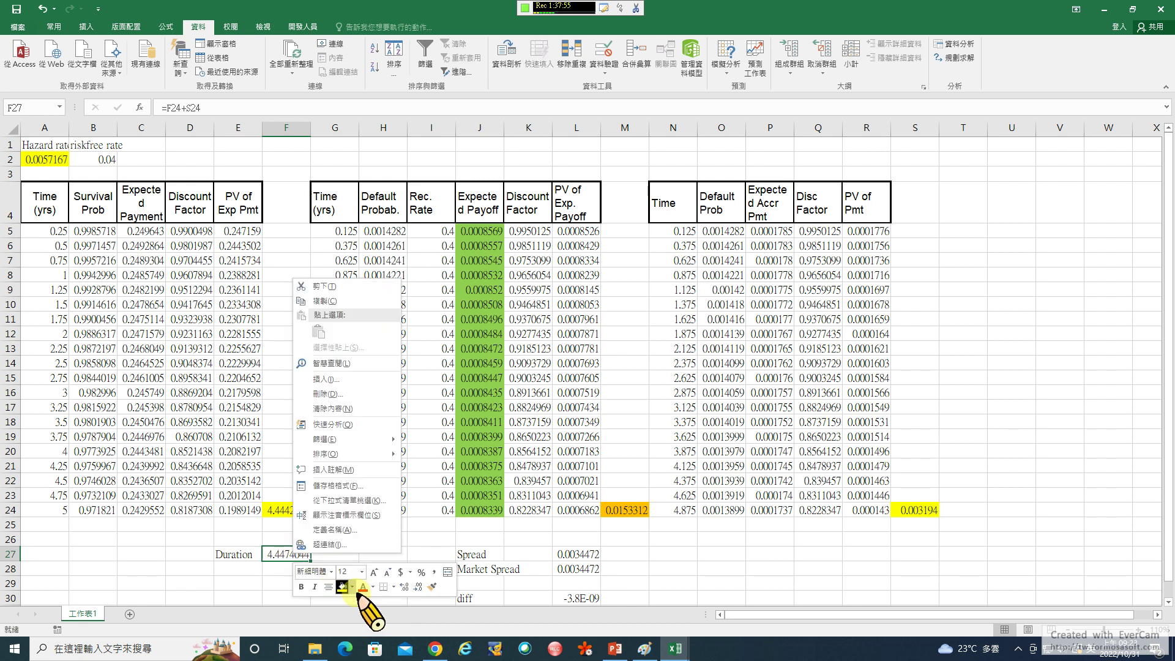
click(353, 587)
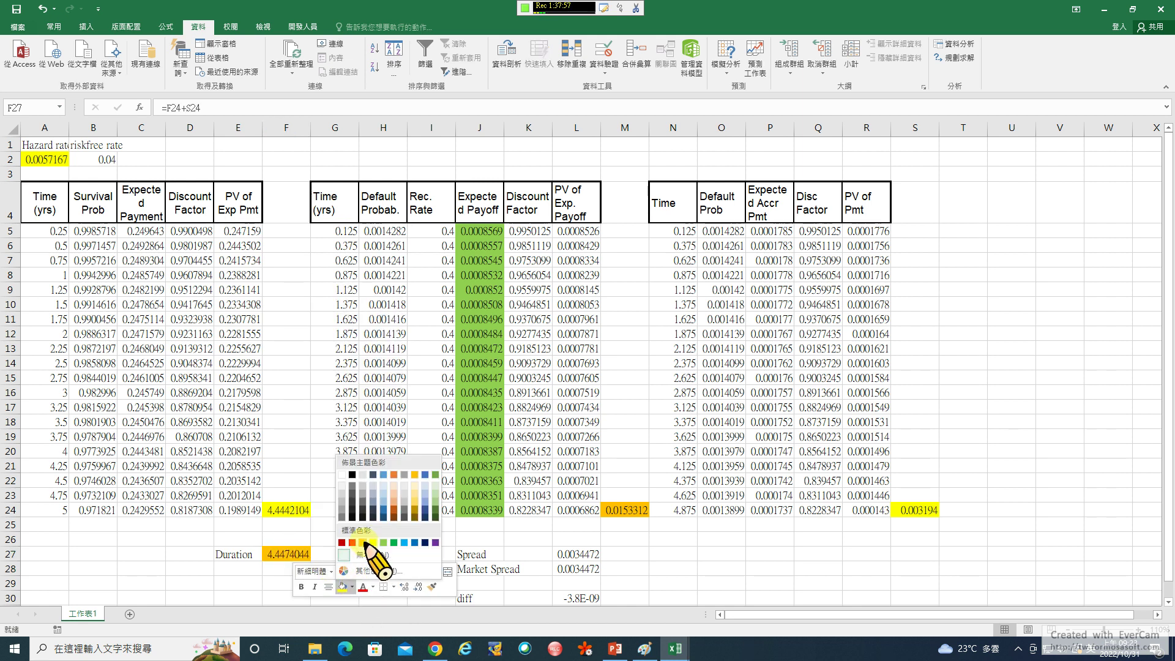
click(384, 542)
click(294, 436)
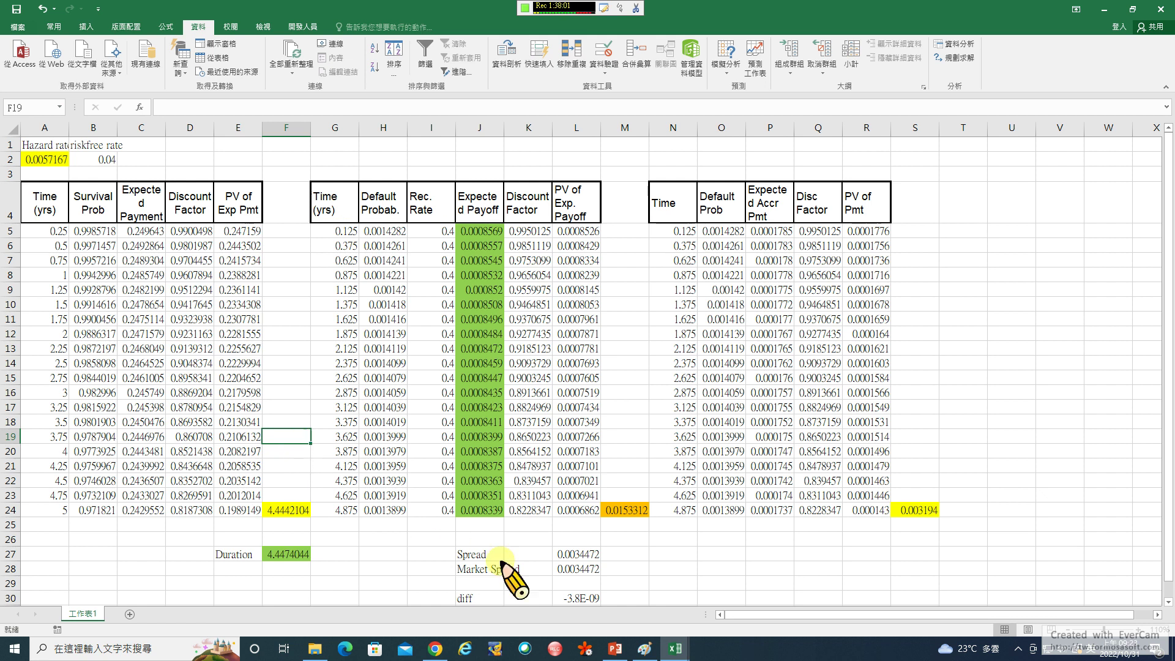
Switch to Paint, underline the handwritten D = 4.447 note in green, and return to the Excel valuation workbook
click(645, 648)
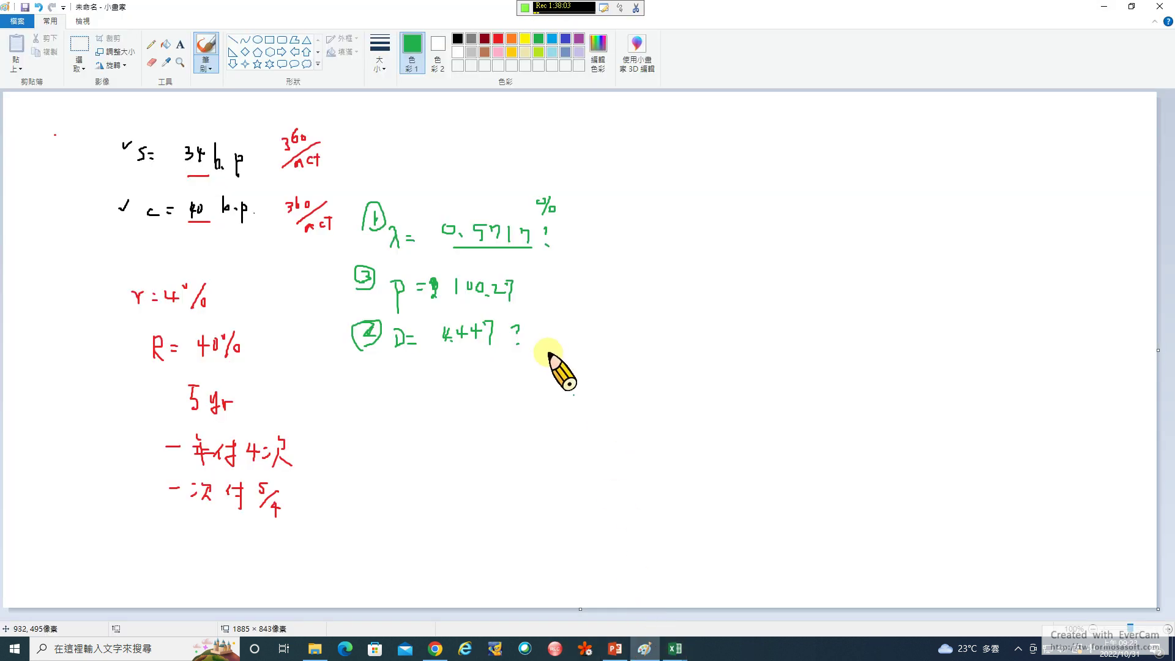
drag(437, 354, 527, 352)
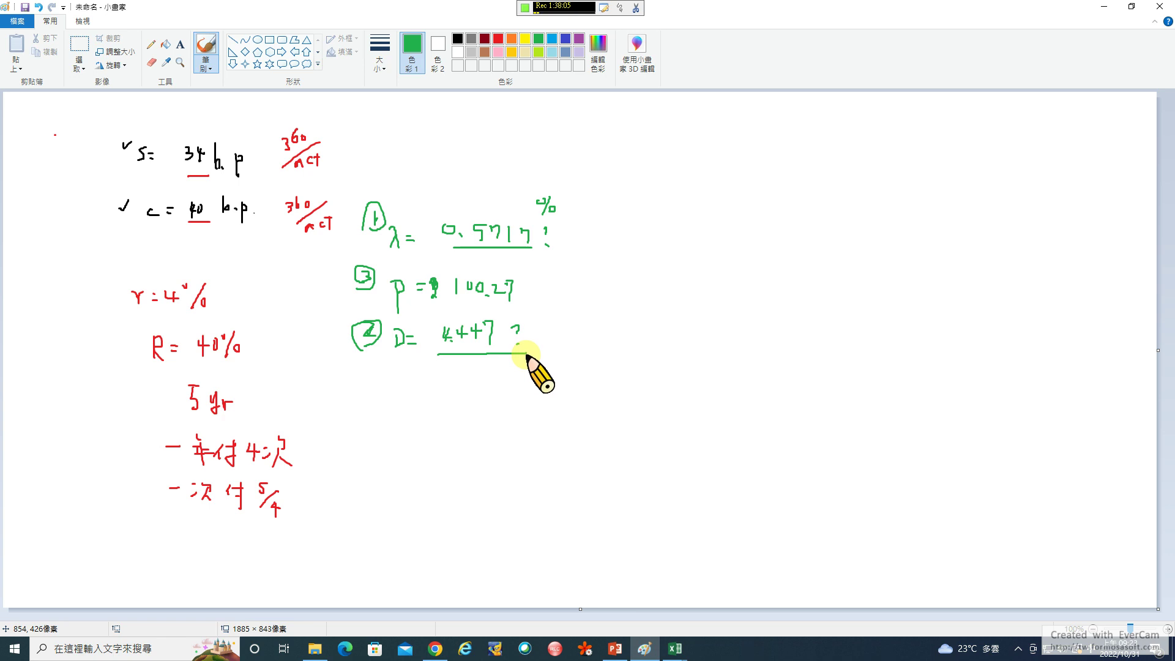
click(675, 648)
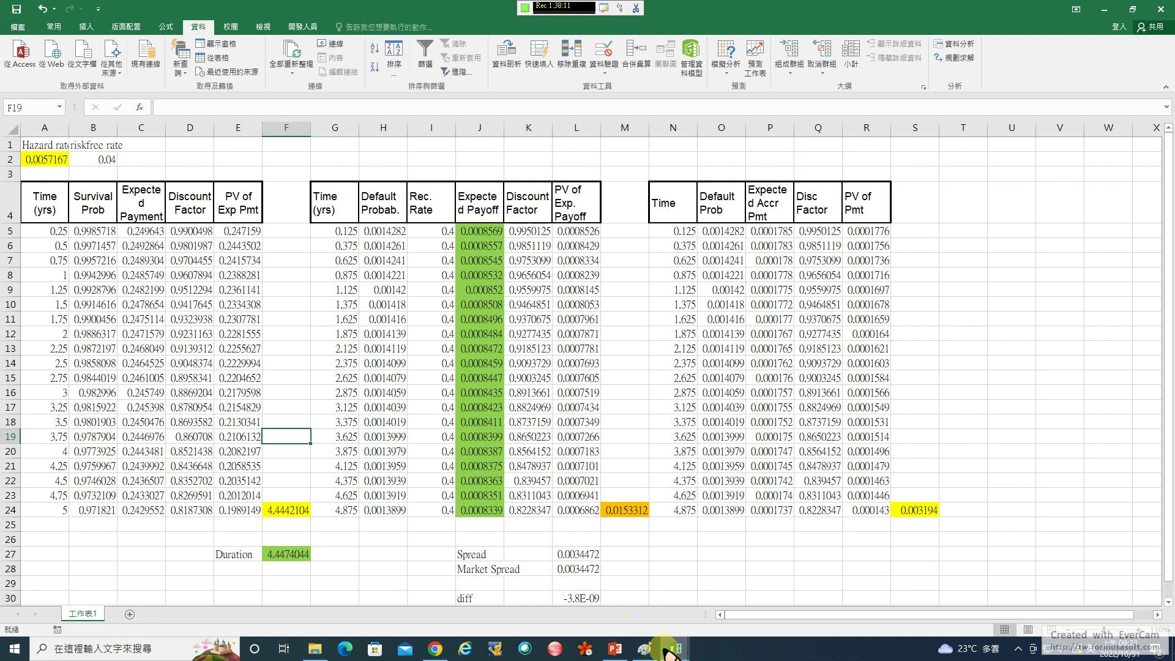
Switch to Paint and handwrite the price formula P = 100 - 100 × D × (S - C) in green in the blank area
click(644, 650)
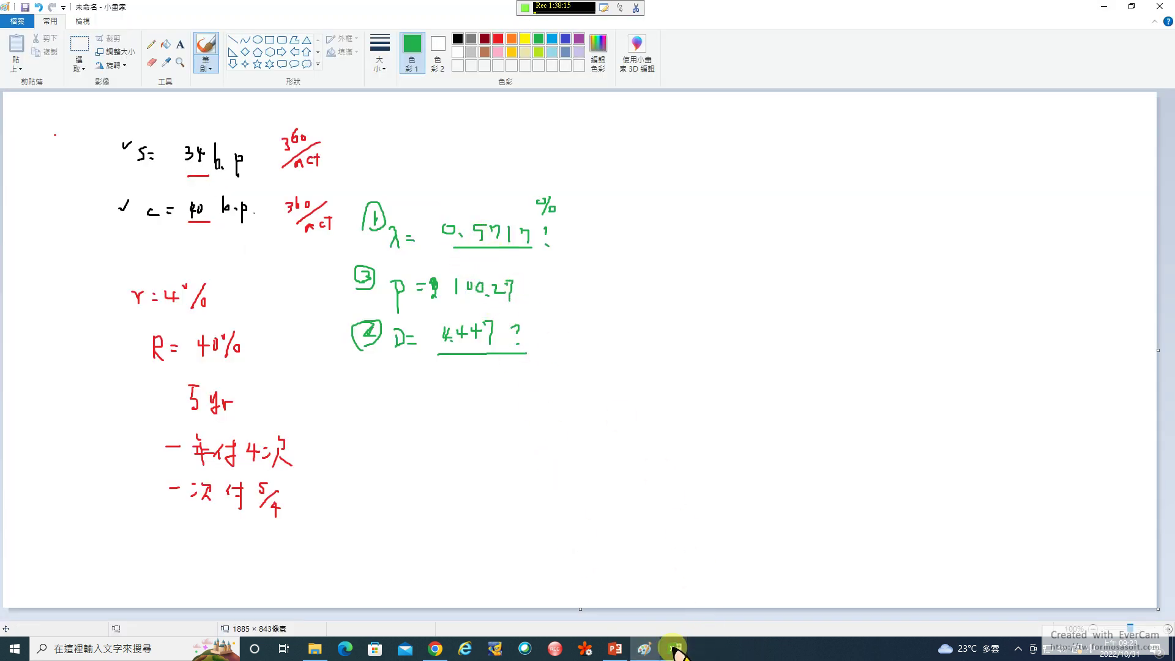
mouse_move(675, 650)
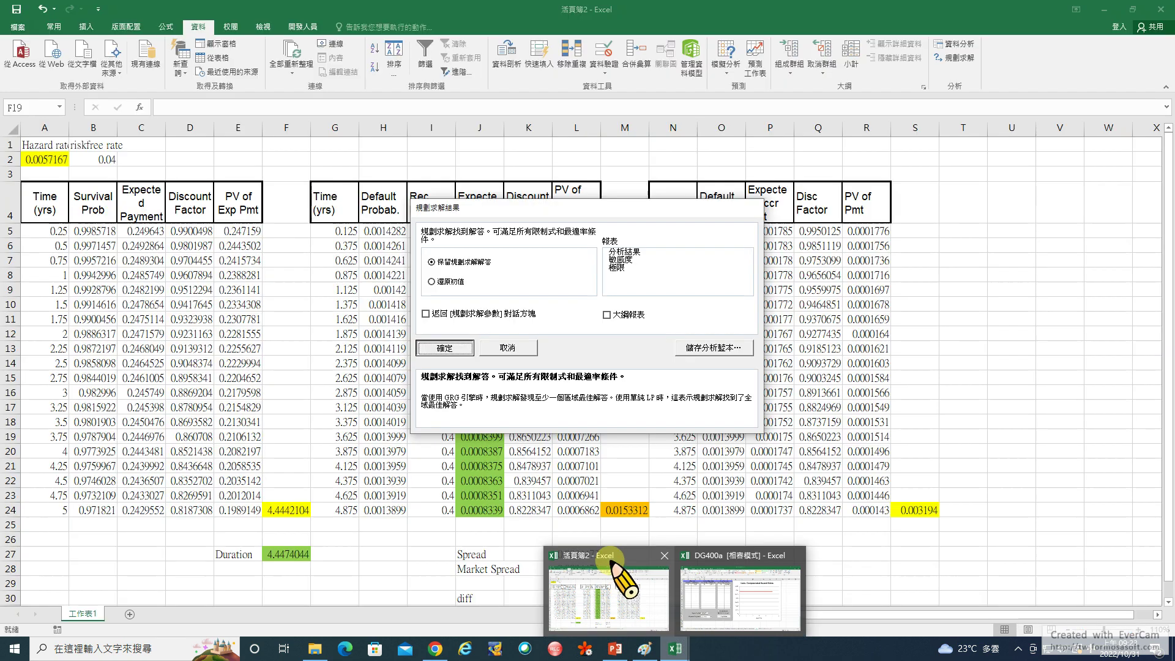
click(611, 575)
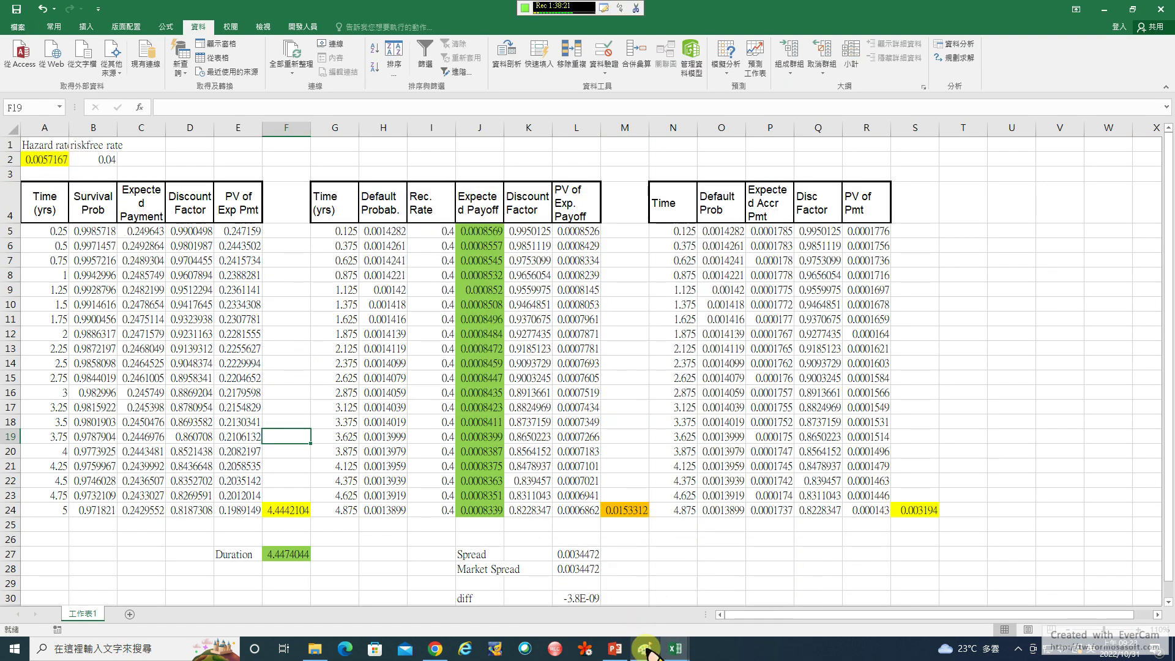
click(645, 588)
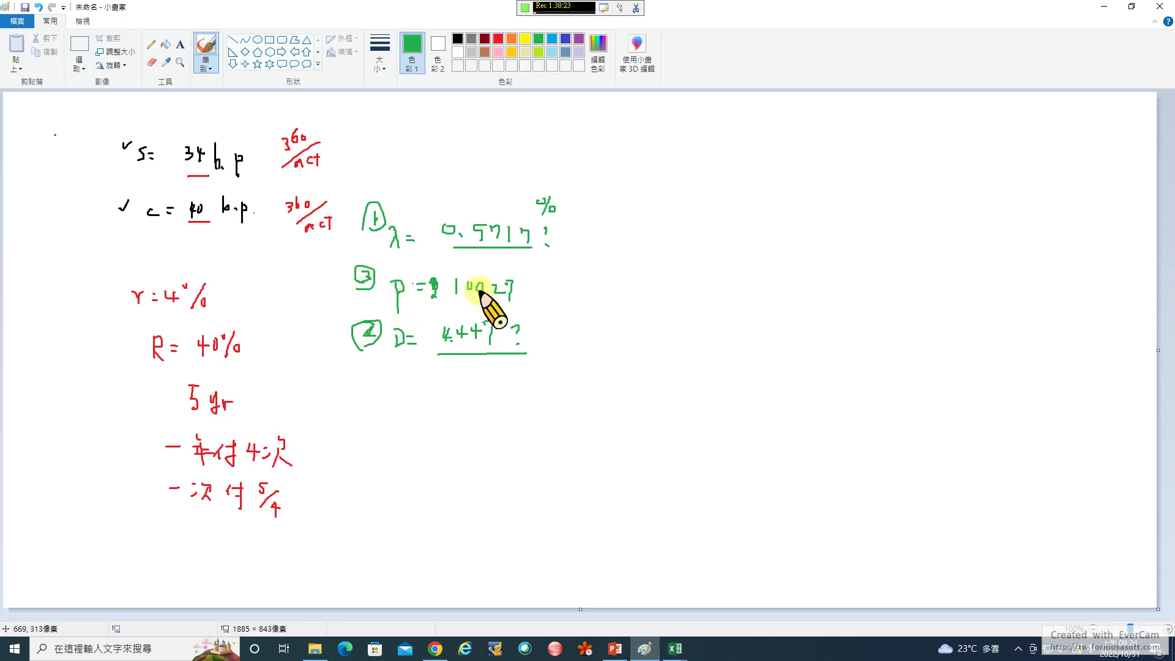
mouse_move(669, 217)
mouse_down()
mouse_move(674, 253)
mouse_move(673, 229)
mouse_move(694, 221)
mouse_up()
drag(687, 227, 877, 230)
mouse_move(876, 219)
mouse_down()
mouse_move(863, 232)
mouse_move(899, 237)
mouse_move(937, 222)
mouse_move(974, 232)
mouse_up()
Annotate D in the handwritten price formula with an upward arrow and the value 4.447 beneath it
mouse_move(854, 282)
mouse_down()
mouse_move(853, 244)
mouse_move(864, 249)
mouse_up()
mouse_move(837, 298)
mouse_down()
mouse_move(842, 313)
mouse_move(886, 317)
mouse_up()
click(850, 312)
Annotate S with an arrow and 34bp × 365/360 below the formula, and C with an arrow and 40bp × 365/360 above it
drag(915, 240, 919, 258)
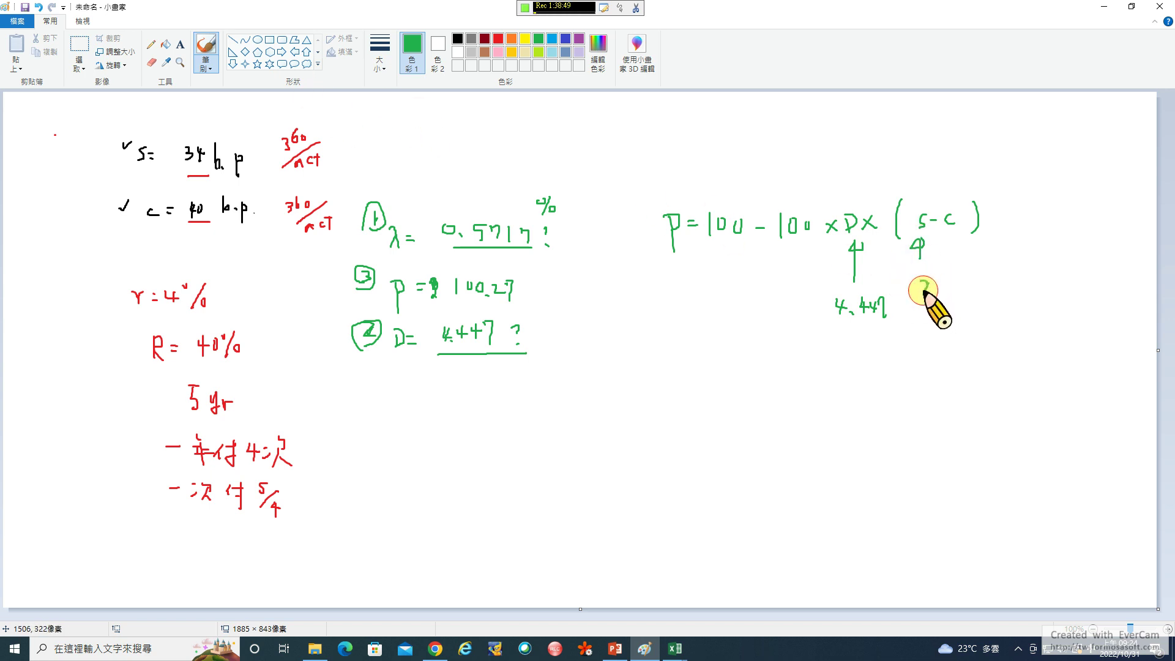
mouse_move(921, 282)
mouse_down()
mouse_move(924, 297)
mouse_move(938, 287)
mouse_move(977, 306)
mouse_move(1007, 284)
mouse_move(976, 299)
mouse_move(981, 315)
mouse_move(1015, 321)
mouse_up()
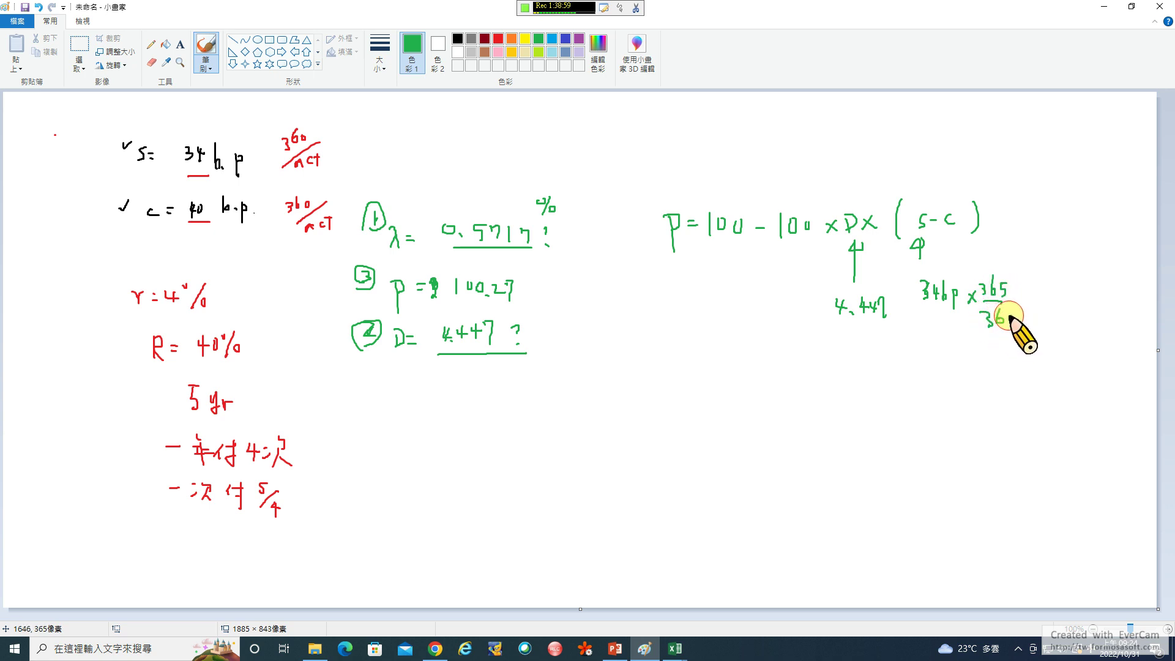
mouse_move(955, 159)
mouse_down()
mouse_move(955, 197)
mouse_move(958, 185)
mouse_up()
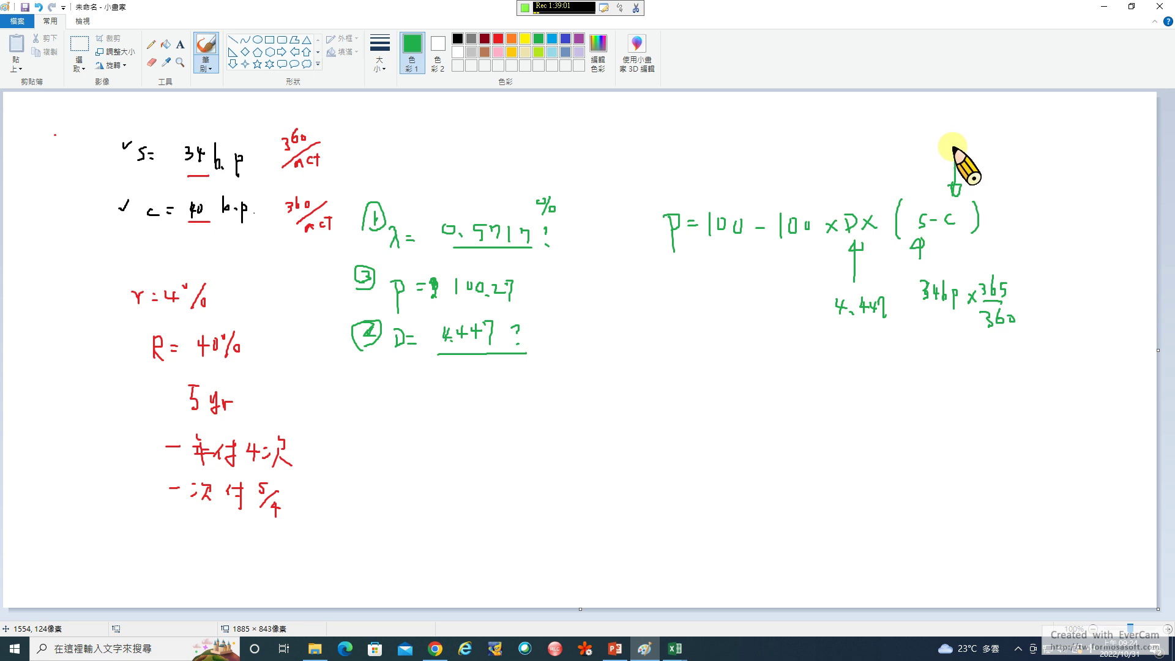
mouse_move(953, 128)
mouse_down()
mouse_move(954, 143)
mouse_move(987, 143)
mouse_up()
mouse_move(995, 129)
mouse_down()
mouse_move(997, 151)
mouse_move(1031, 132)
mouse_move(1033, 146)
mouse_move(1059, 149)
mouse_move(1042, 160)
mouse_move(1049, 149)
mouse_move(1065, 165)
mouse_up()
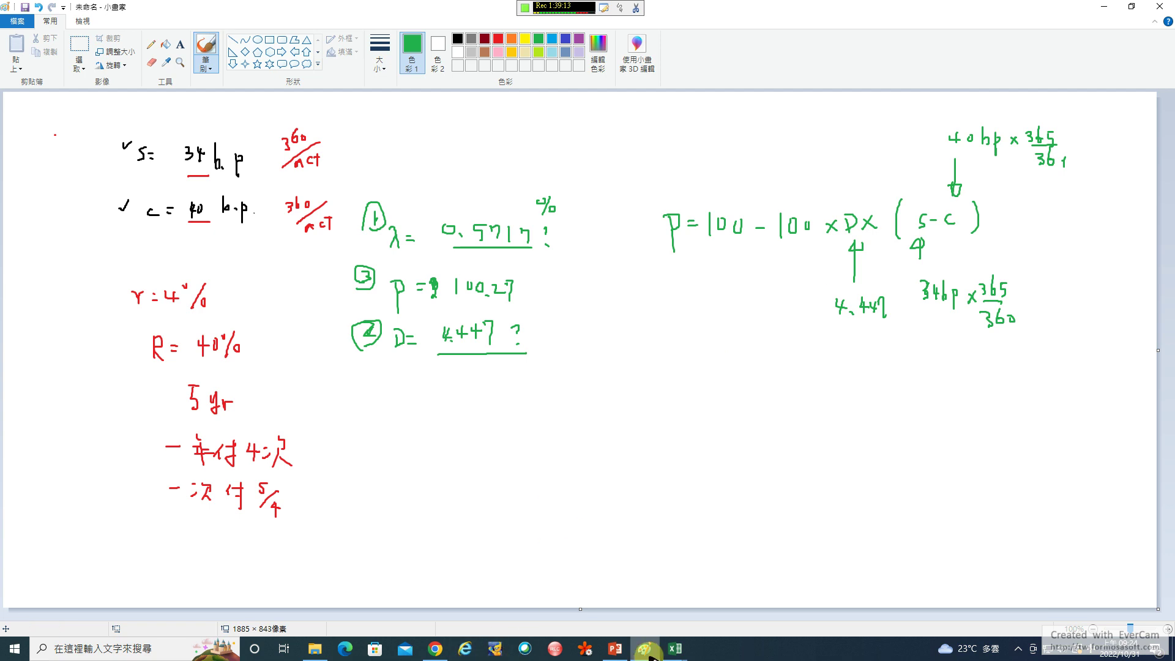
Switch to the Excel valuation workbook, label E28 as Price, and calculate it in F28 with =100-100*F27*(0.0034-0.004)*365/360
mouse_move(675, 648)
click(646, 523)
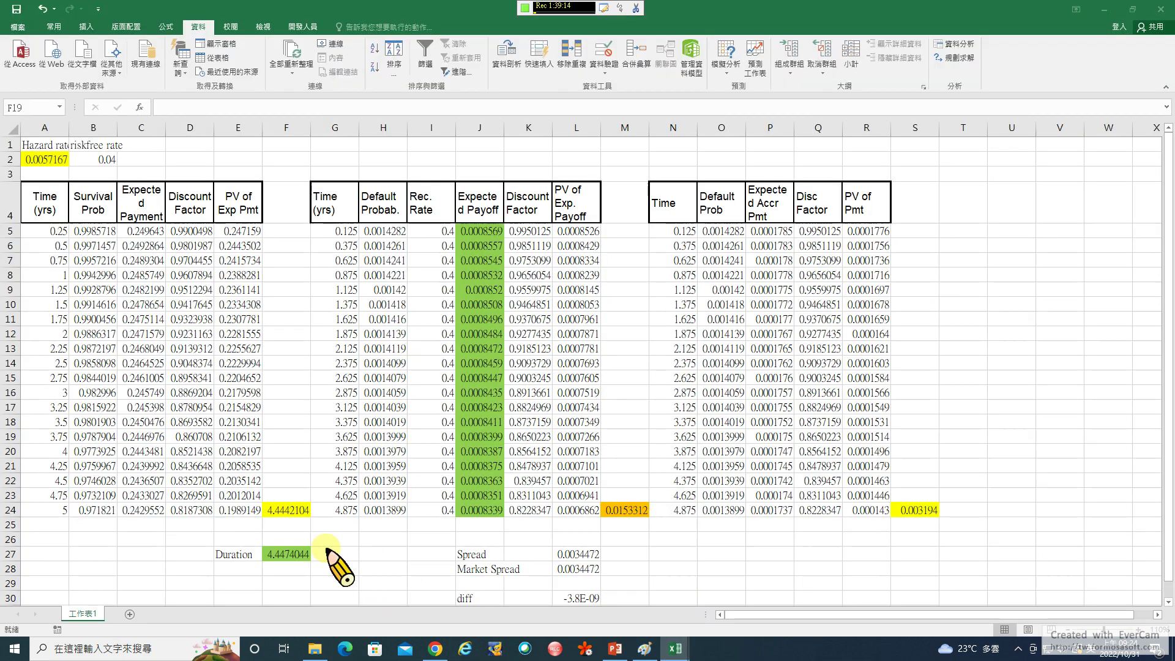
click(228, 571)
text(Pr)
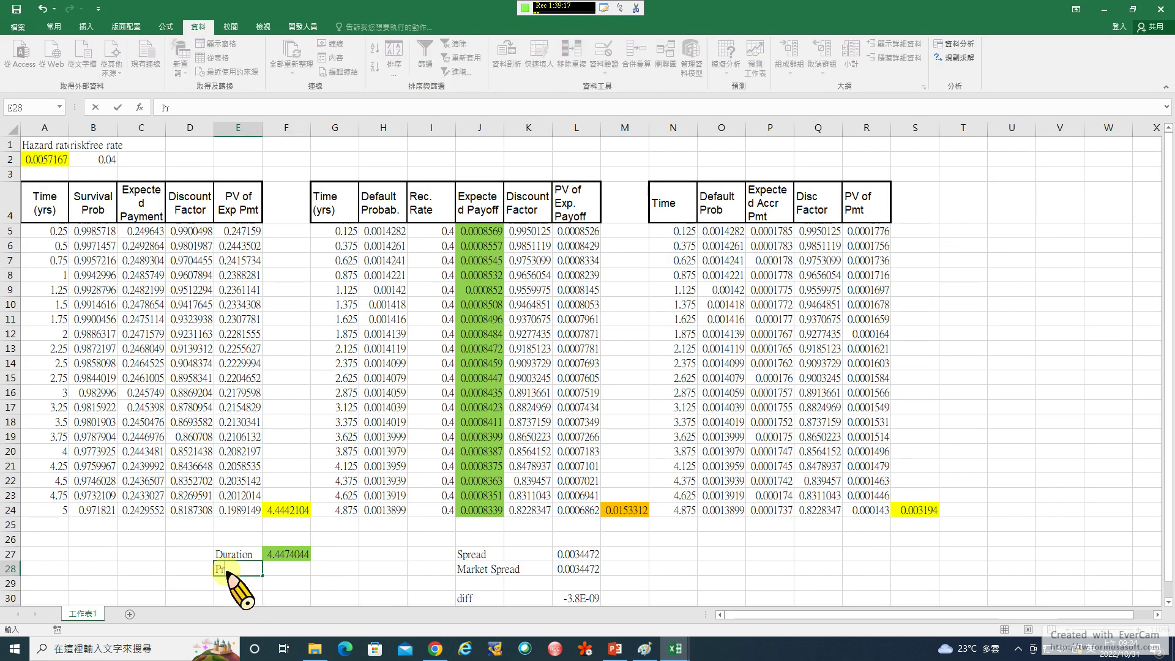
text(ice)
key(Tab)
text(=)
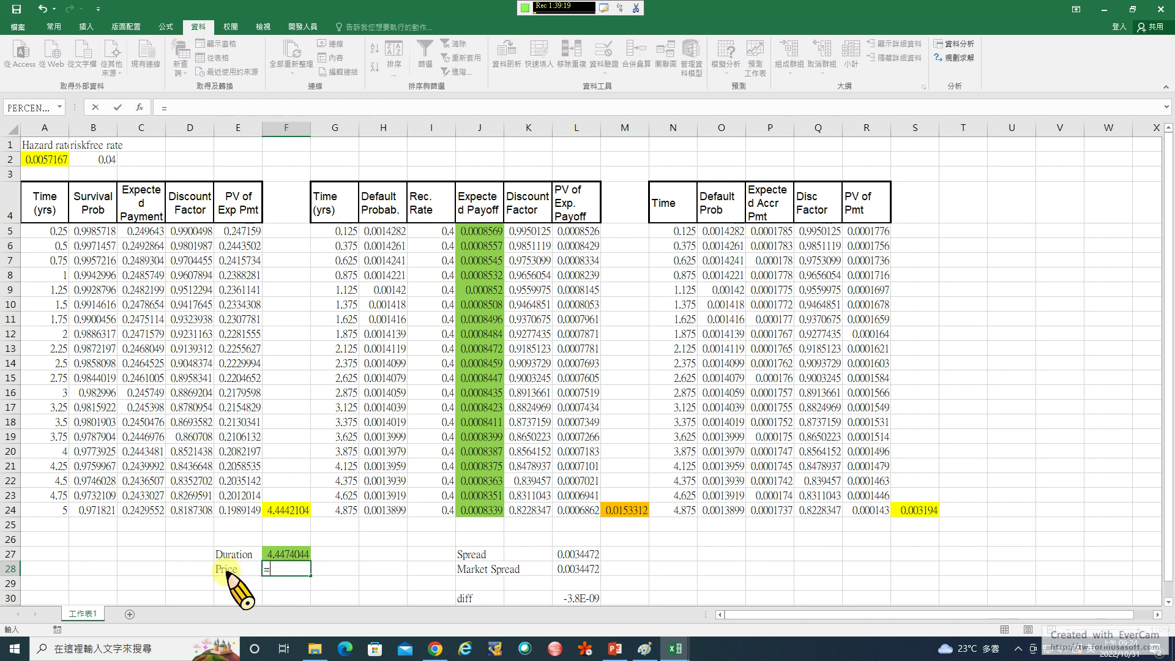
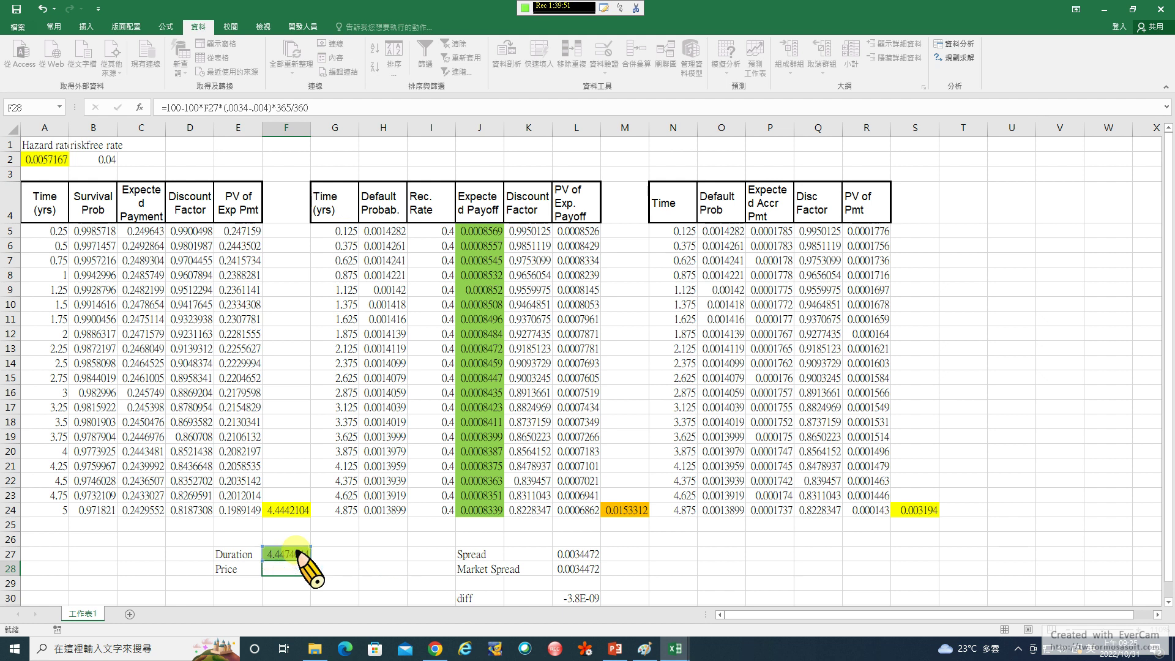
key(Return)
click(299, 568)
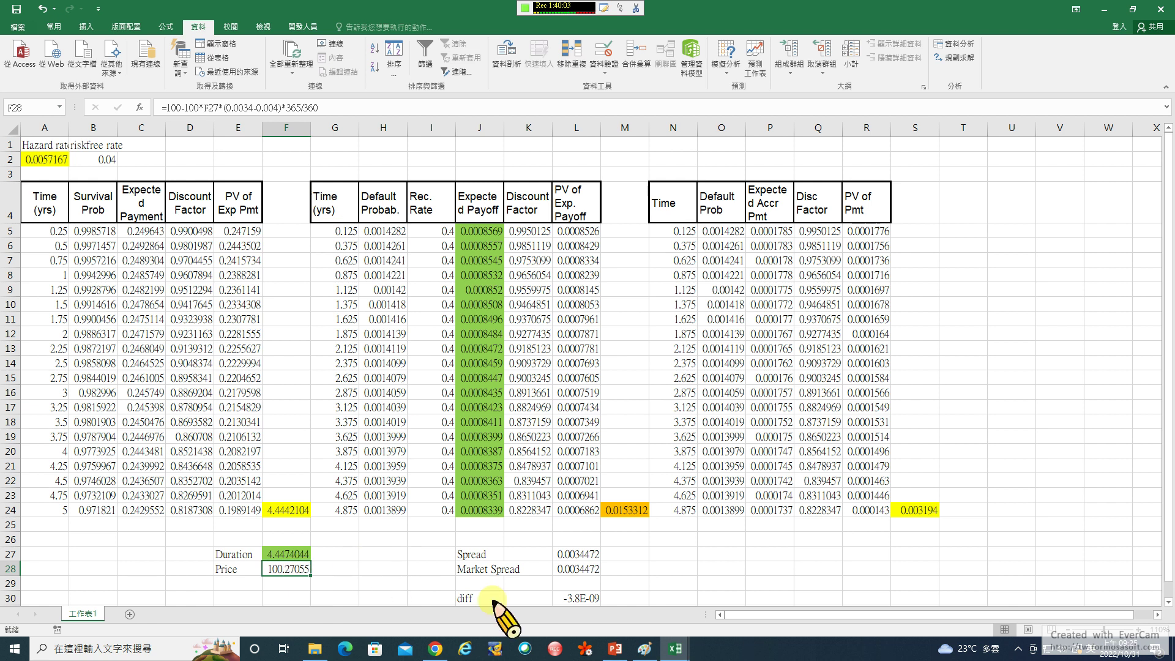
Switch to Paint, tick the C = 40 b.p. note in red, and outline the 100 × D × (S - C) term in purple
click(648, 650)
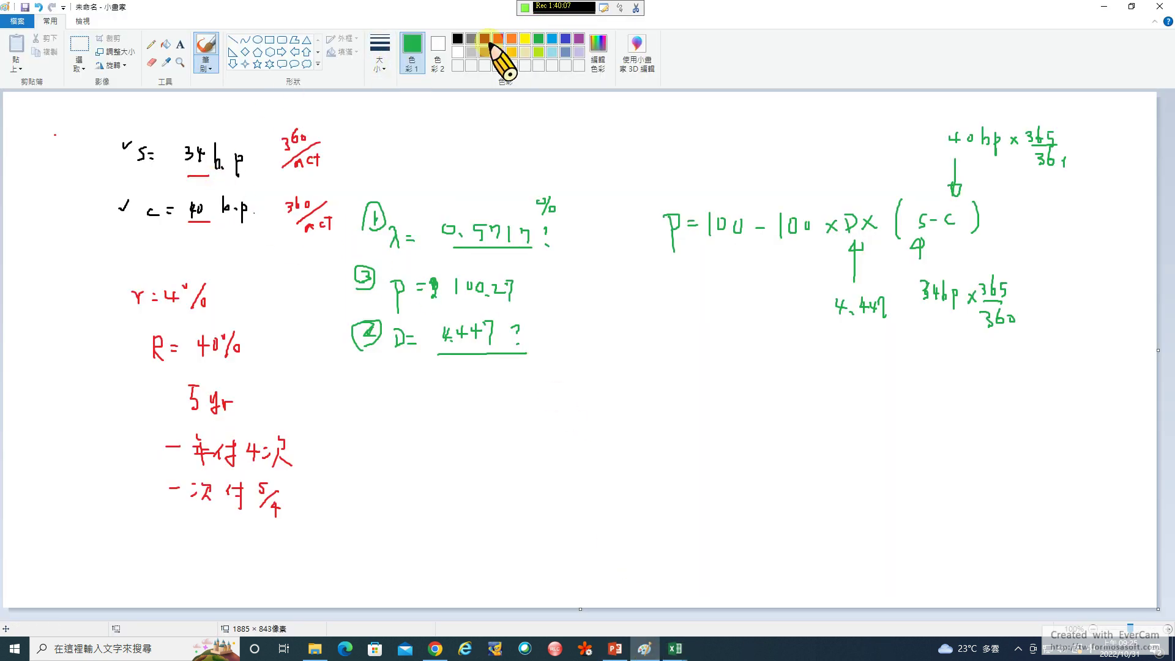
click(496, 38)
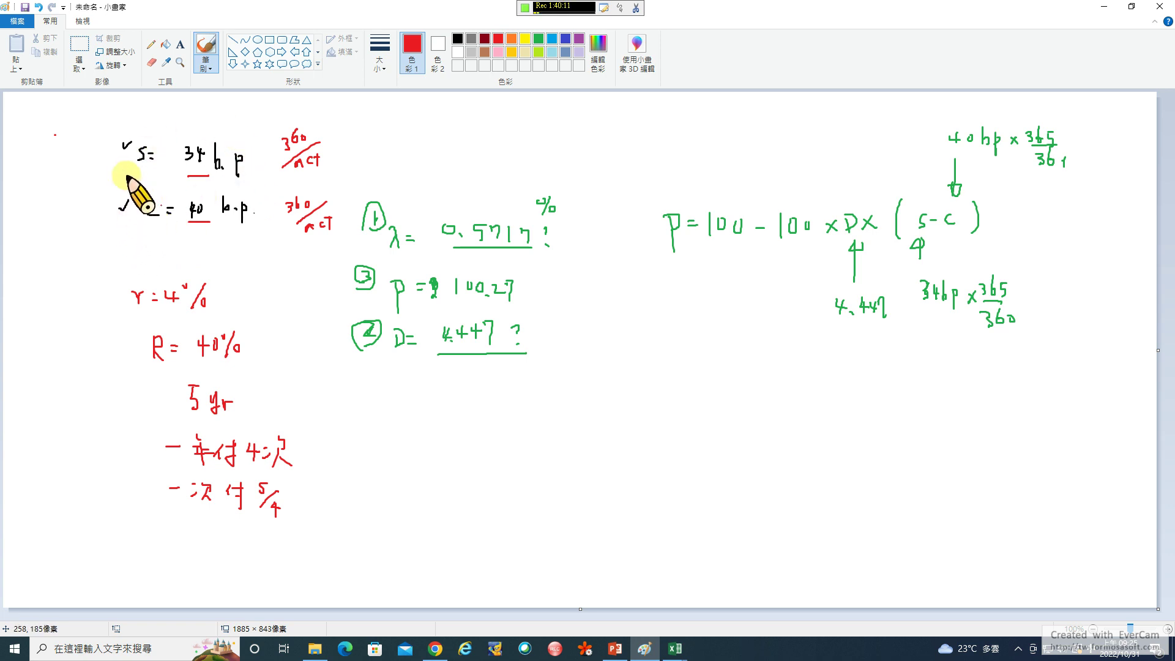
drag(119, 204, 130, 200)
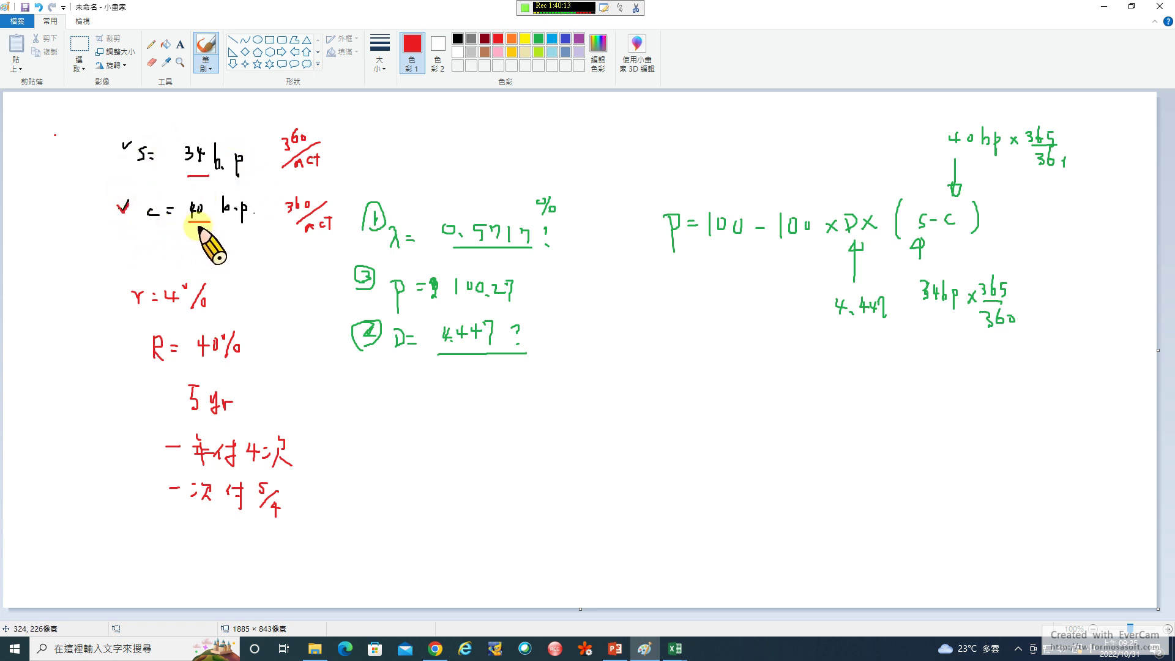
click(578, 38)
mouse_move(774, 256)
mouse_down()
mouse_move(782, 184)
mouse_move(964, 183)
mouse_move(1009, 203)
mouse_move(776, 248)
mouse_up()
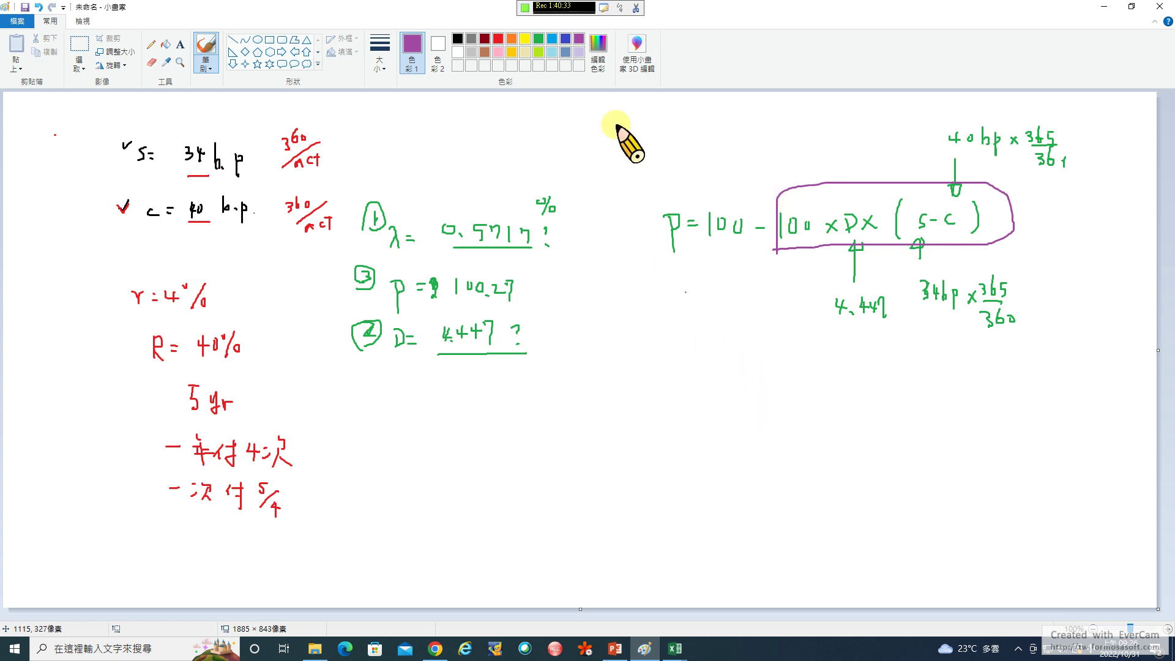
Handwrite 1M × 125 × 0.0027 in red below the price formula, with a label and tick before it and an underline beneath
click(498, 39)
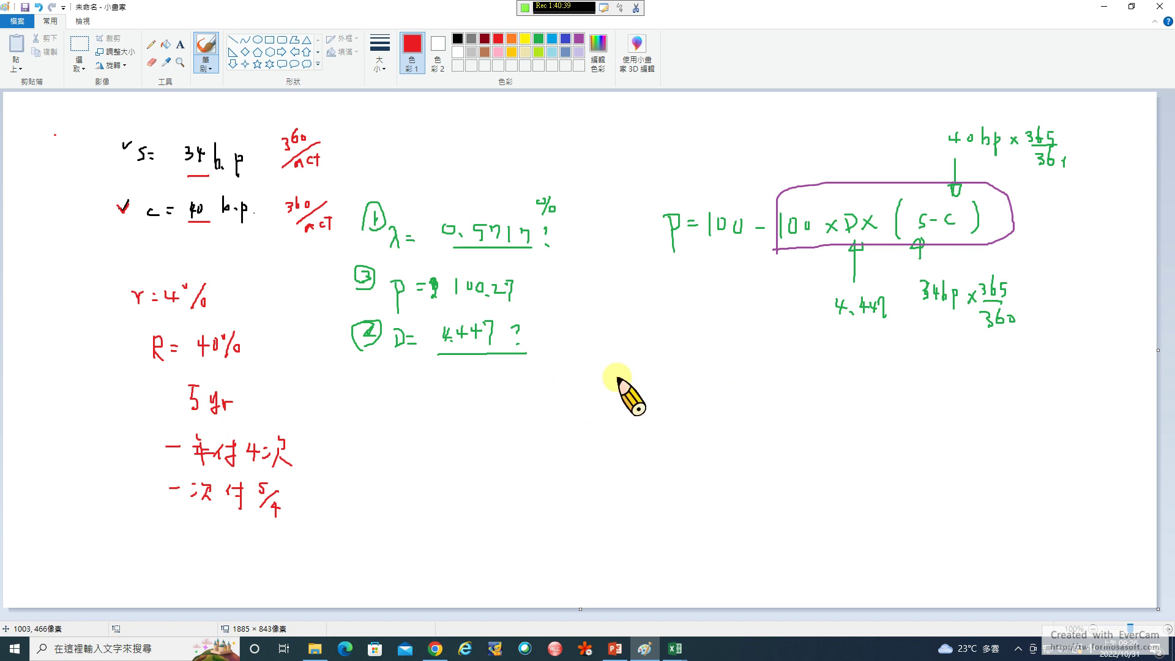
mouse_move(617, 377)
mouse_down()
mouse_move(617, 391)
mouse_move(641, 375)
mouse_move(669, 387)
mouse_up()
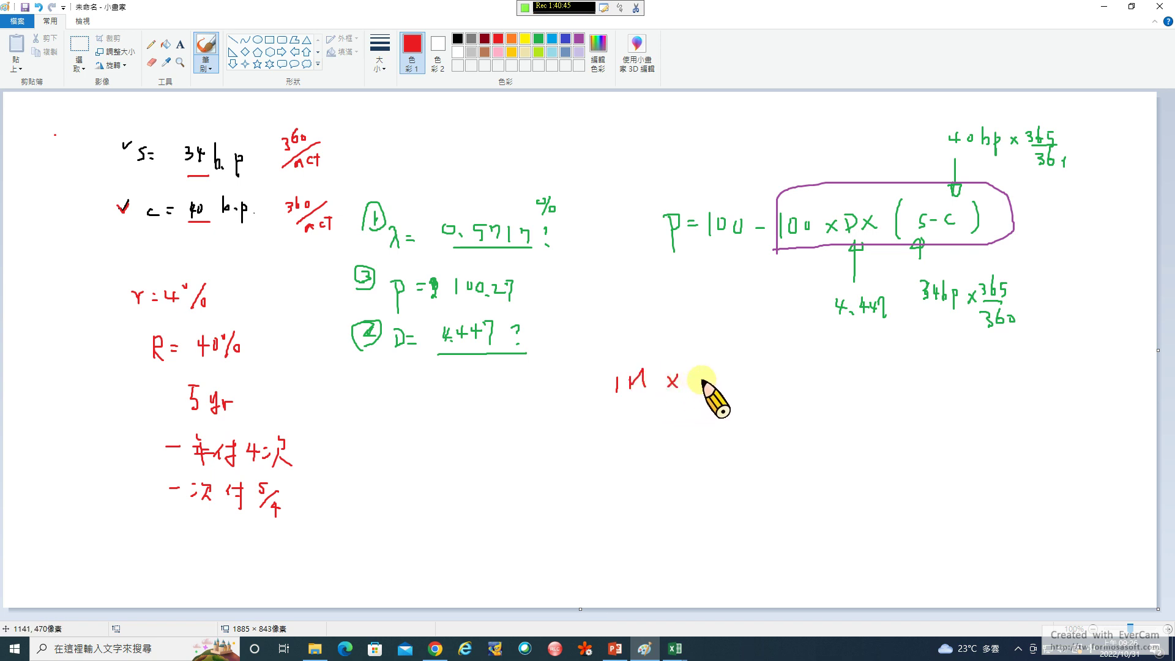
mouse_move(707, 370)
mouse_down()
mouse_move(707, 392)
mouse_move(748, 370)
mouse_up()
mouse_move(737, 371)
mouse_down()
mouse_move(740, 384)
mouse_move(844, 380)
mouse_up()
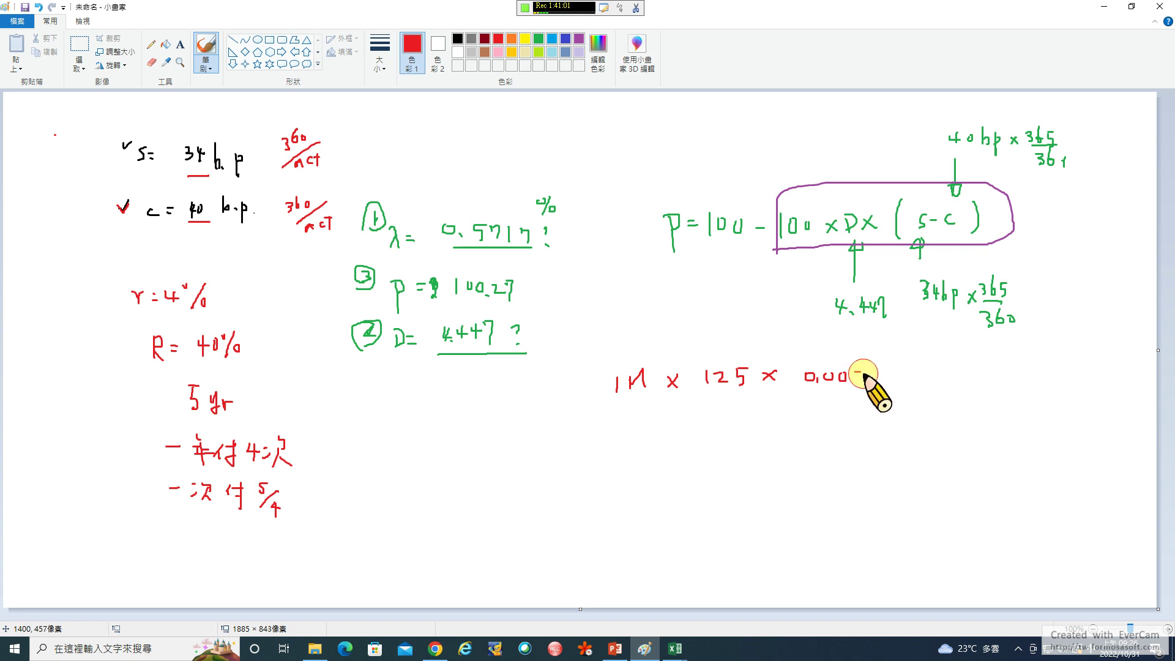
drag(856, 371, 878, 392)
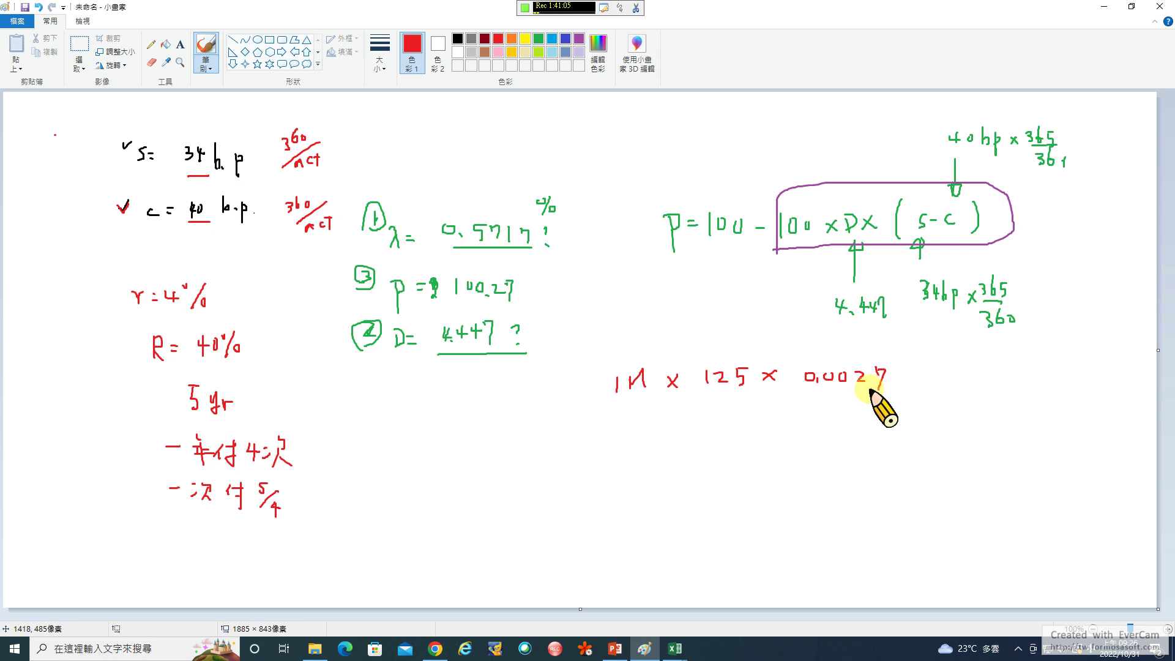
mouse_move(530, 377)
mouse_down()
mouse_move(534, 405)
mouse_move(558, 391)
mouse_move(550, 407)
mouse_up()
mouse_move(550, 386)
mouse_down()
mouse_move(551, 404)
mouse_move(922, 396)
mouse_up()
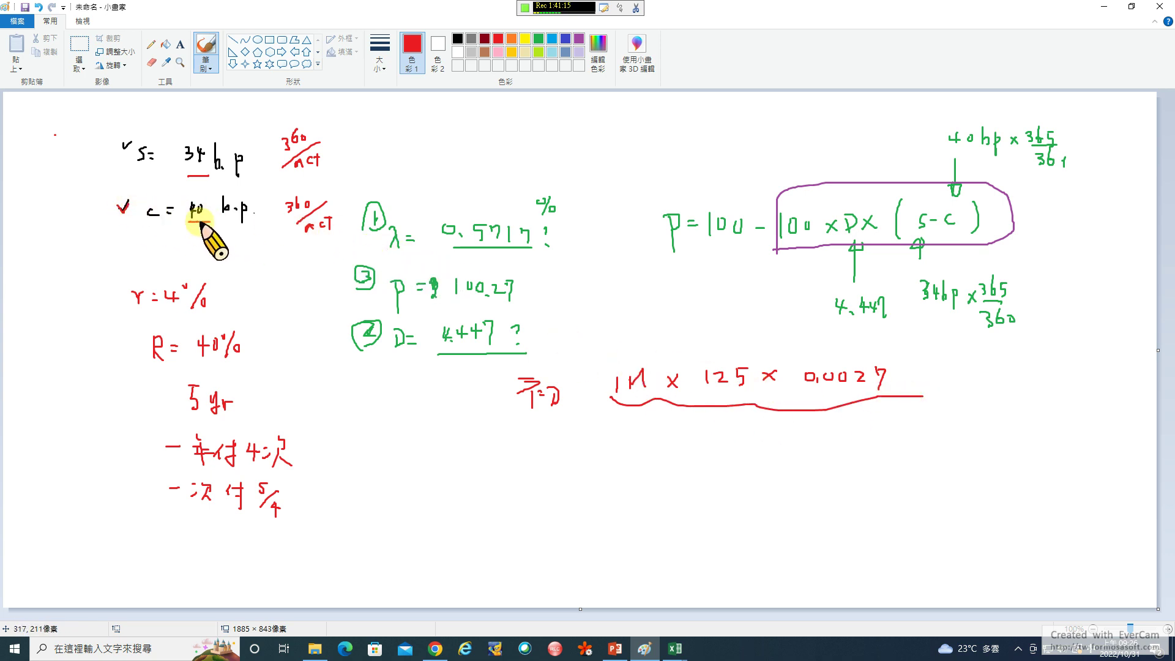
click(183, 168)
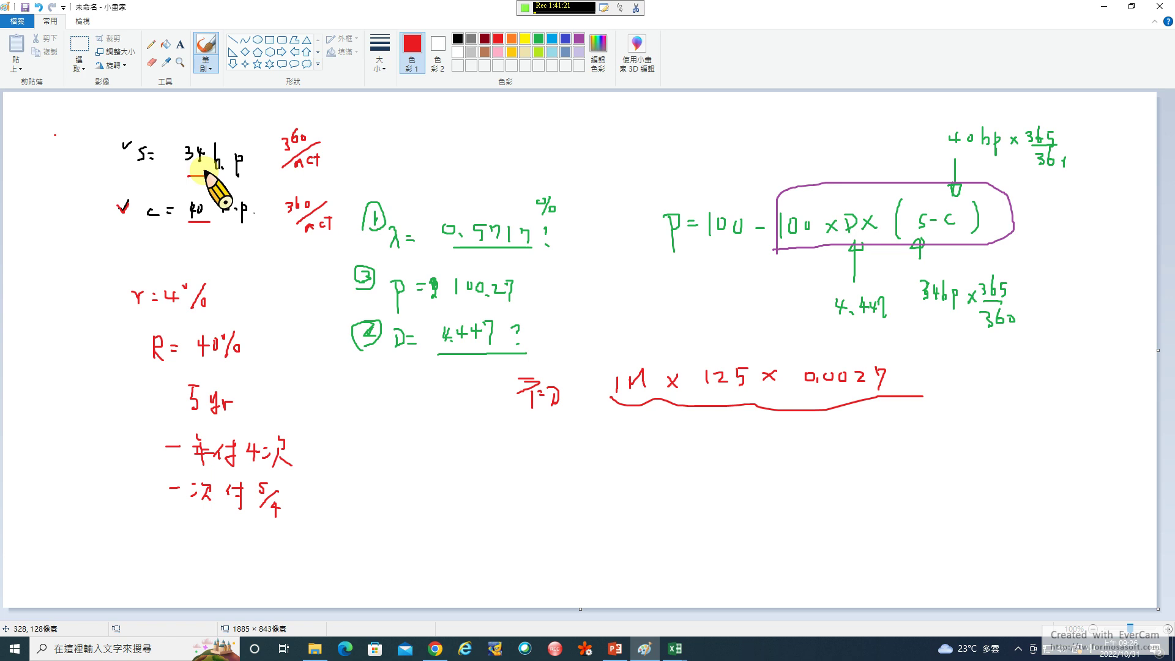
click(543, 338)
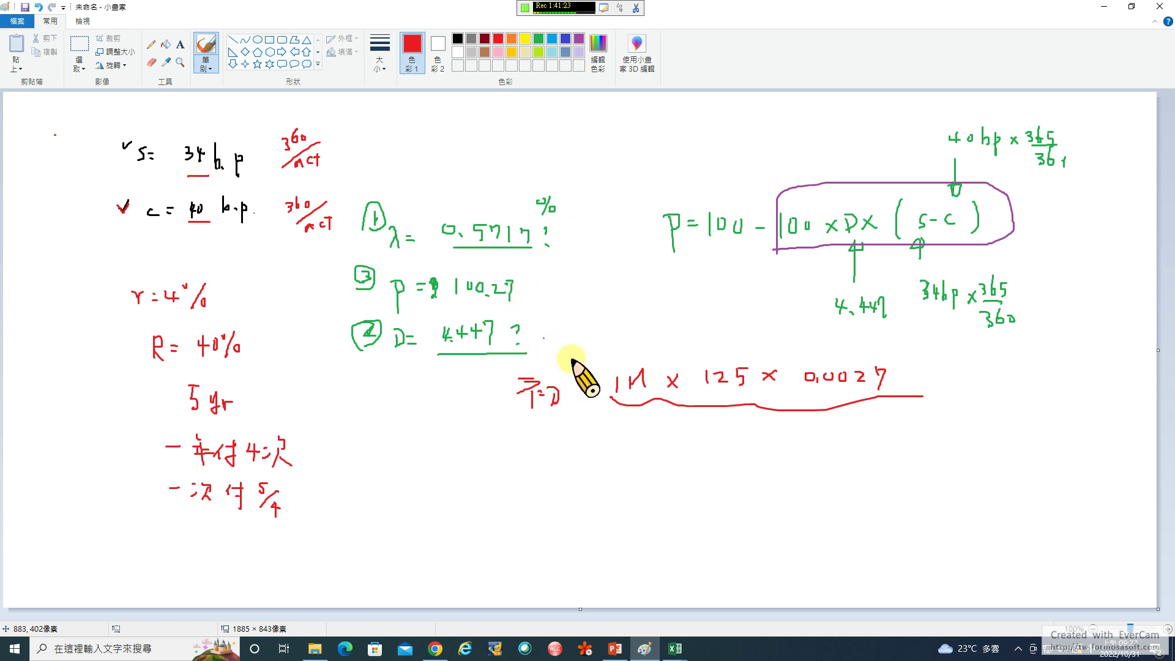
drag(582, 357, 588, 364)
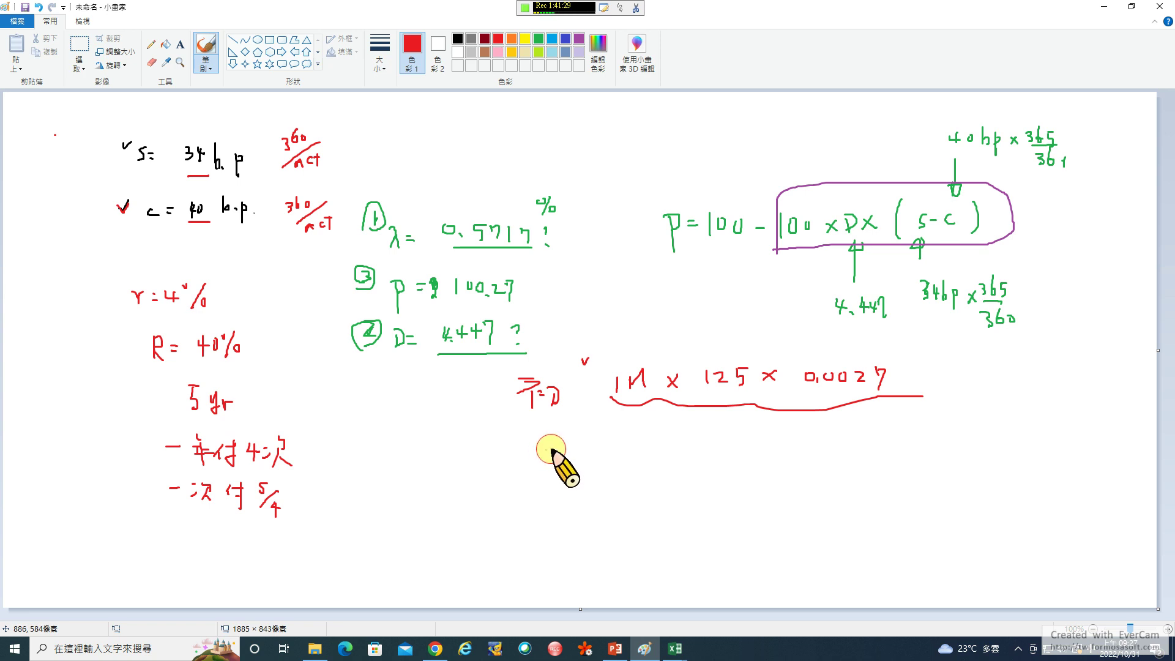
Handwrite the quarterly line 季 1M × n × 0.00406 in red under the first expression, and complete the 360 denominator of the 40bp note
mouse_move(541, 454)
mouse_down()
mouse_move(560, 454)
mouse_move(548, 470)
mouse_move(564, 490)
mouse_move(650, 468)
mouse_move(656, 480)
mouse_move(669, 466)
mouse_move(668, 476)
mouse_up()
drag(668, 461, 680, 476)
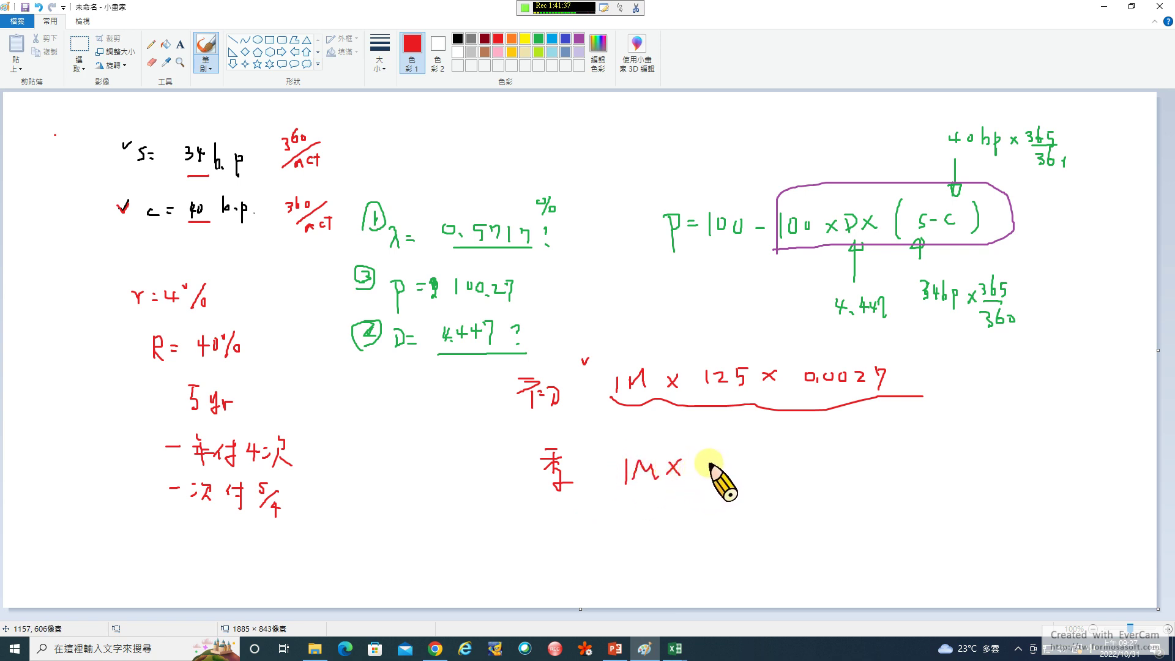
drag(704, 463, 724, 474)
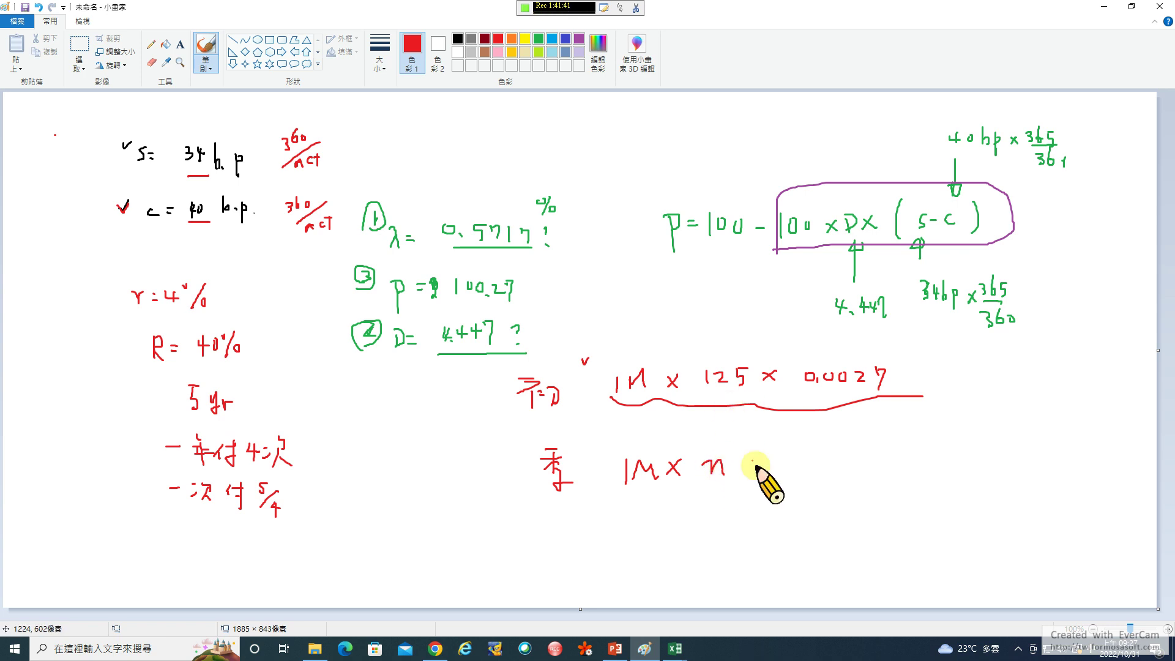
drag(747, 463, 745, 476)
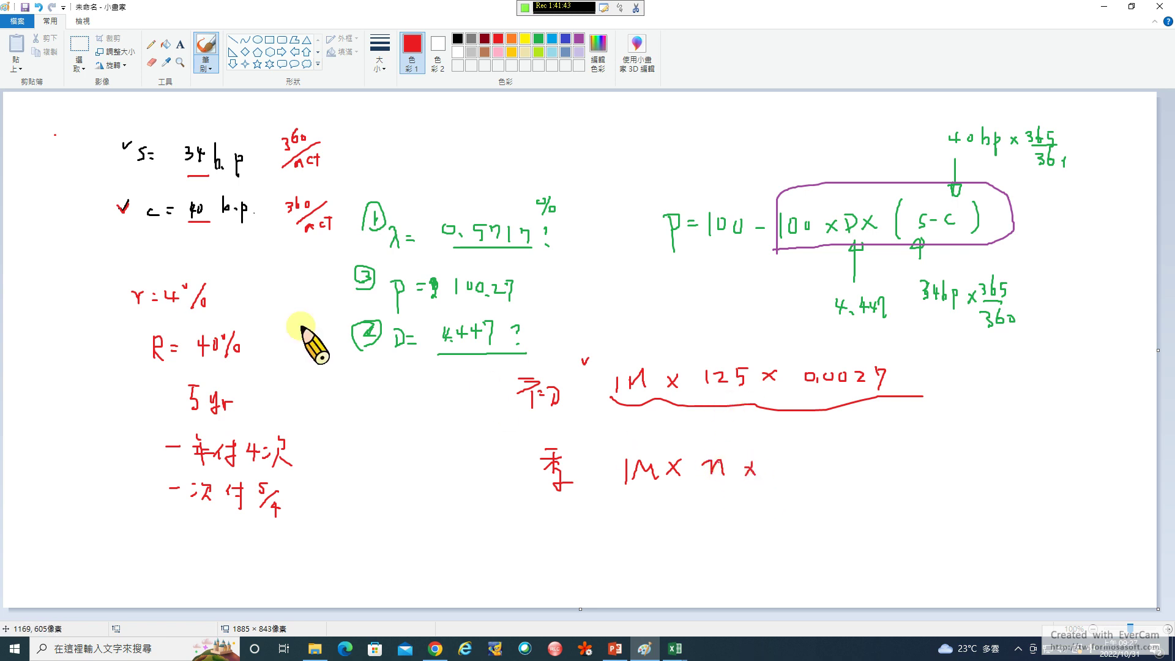
drag(782, 464, 782, 465)
click(788, 470)
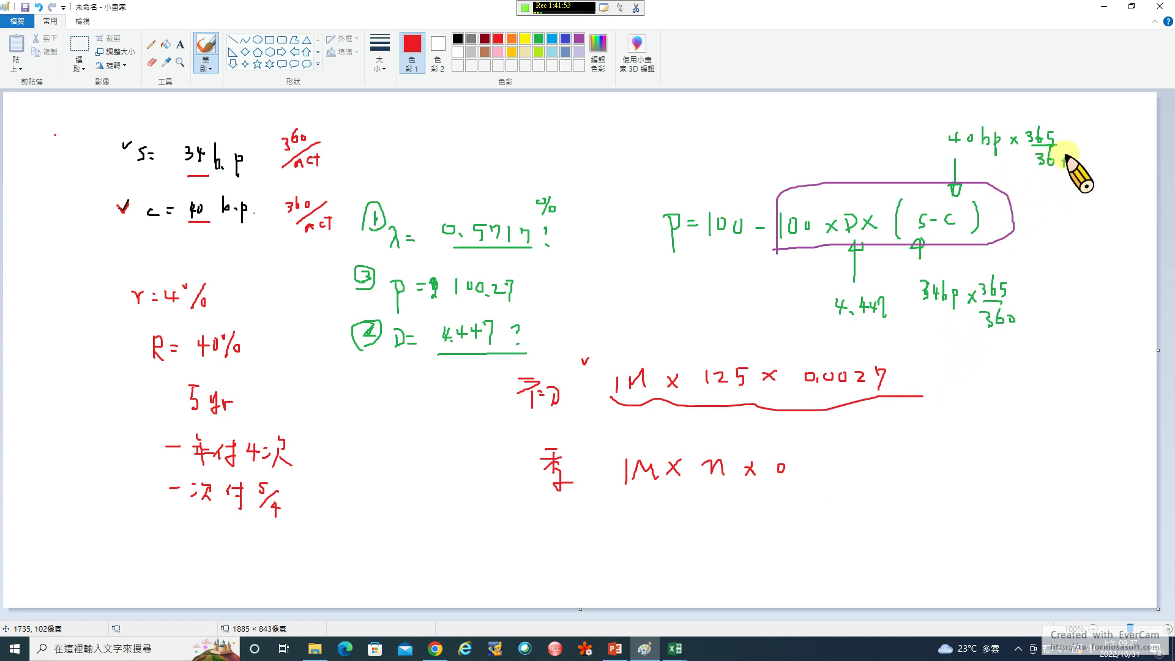
drag(1067, 158, 1061, 163)
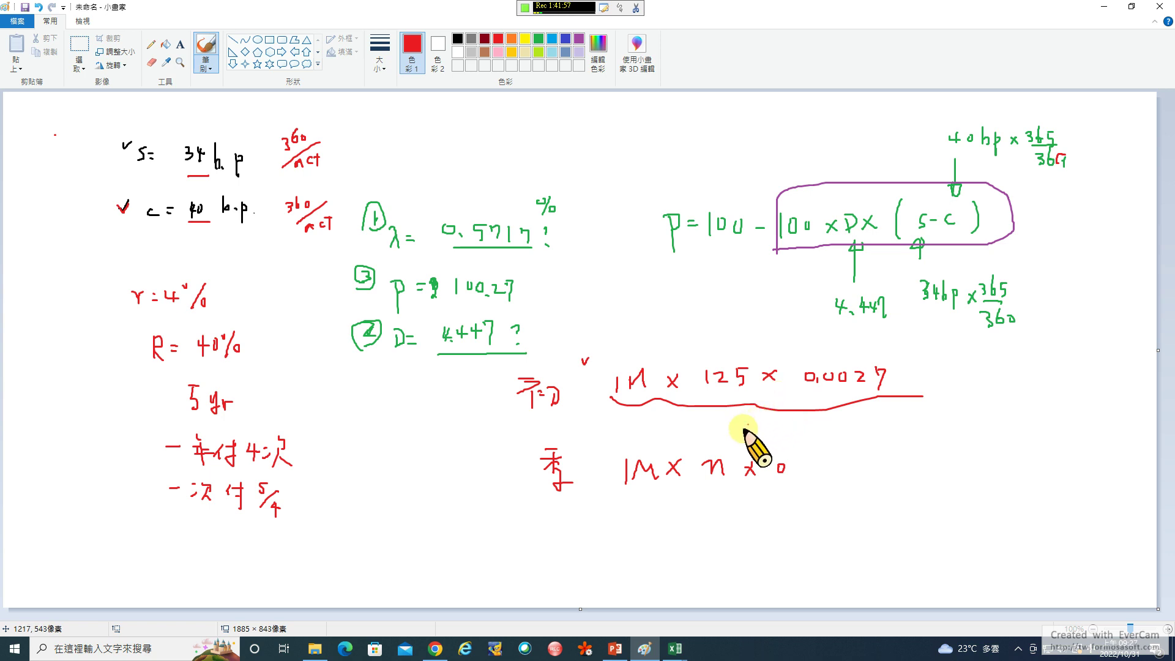
mouse_move(794, 471)
mouse_down()
mouse_move(827, 472)
mouse_move(838, 459)
mouse_move(844, 470)
mouse_move(867, 461)
mouse_move(877, 475)
mouse_up()
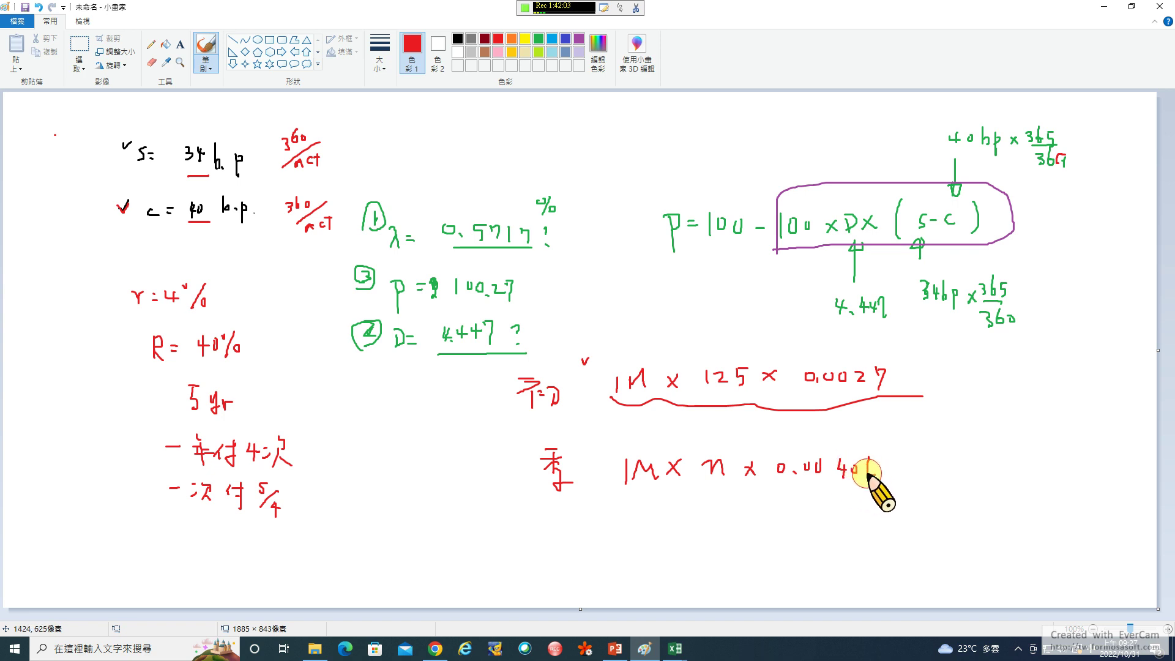
Outline the 1M × n × 0.00406 expression in red and write a division by 4 after it
mouse_move(623, 490)
mouse_down()
mouse_move(724, 440)
mouse_move(888, 484)
mouse_move(604, 481)
mouse_up()
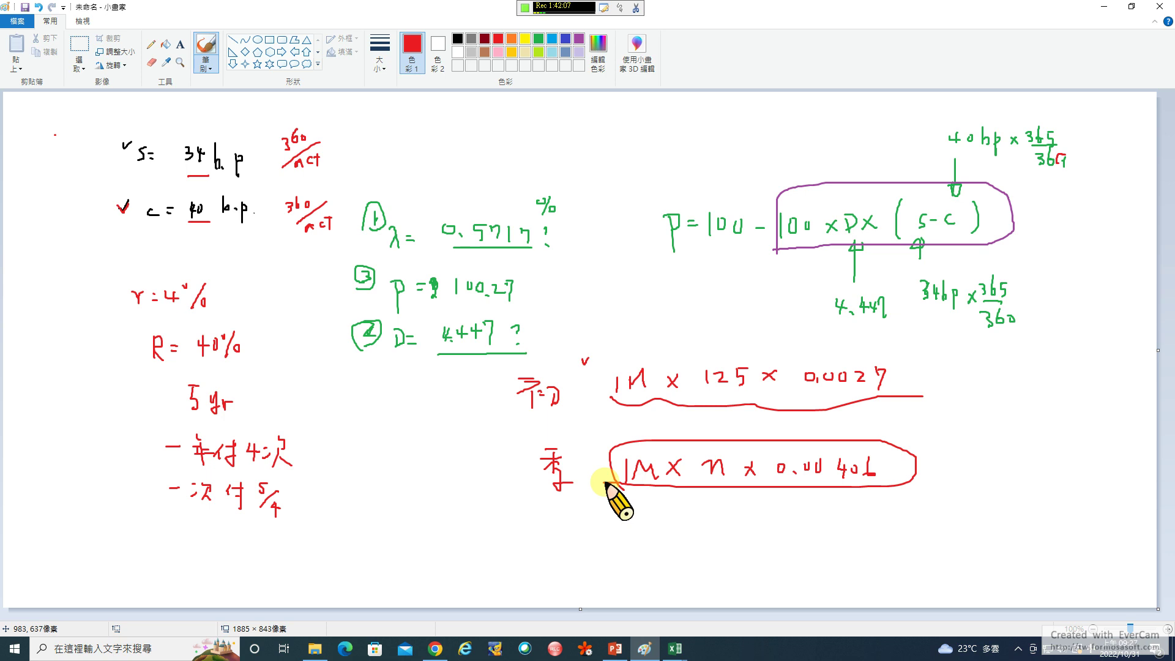
drag(606, 483, 624, 489)
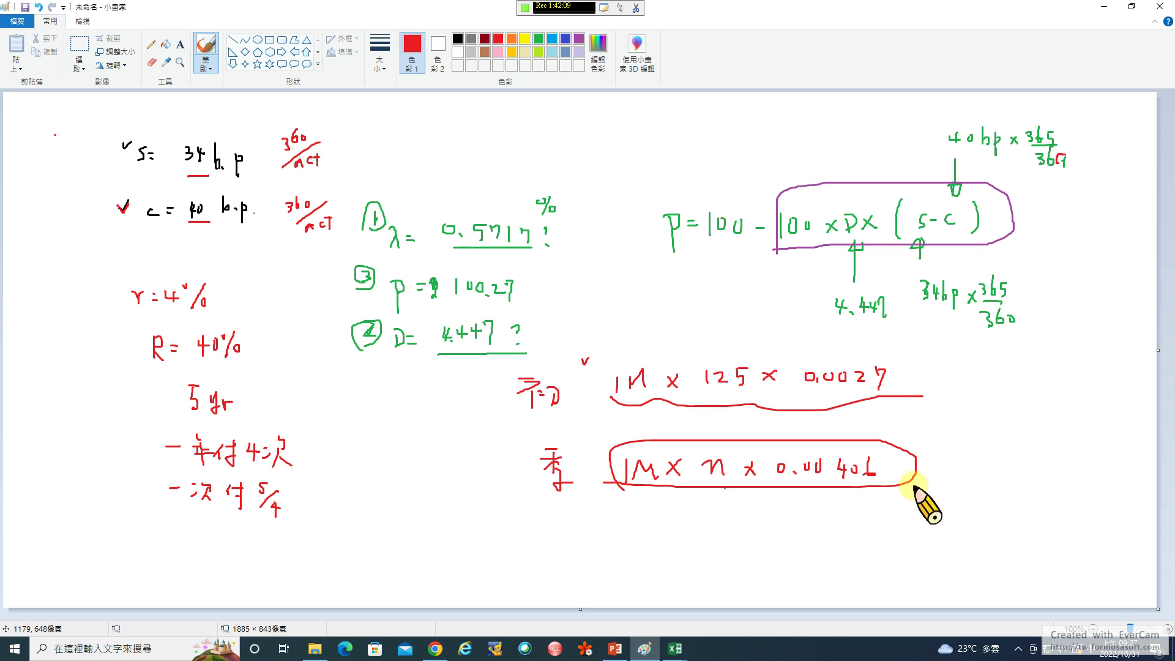
mouse_move(945, 446)
mouse_down()
mouse_move(922, 486)
mouse_move(950, 480)
mouse_move(943, 497)
mouse_up()
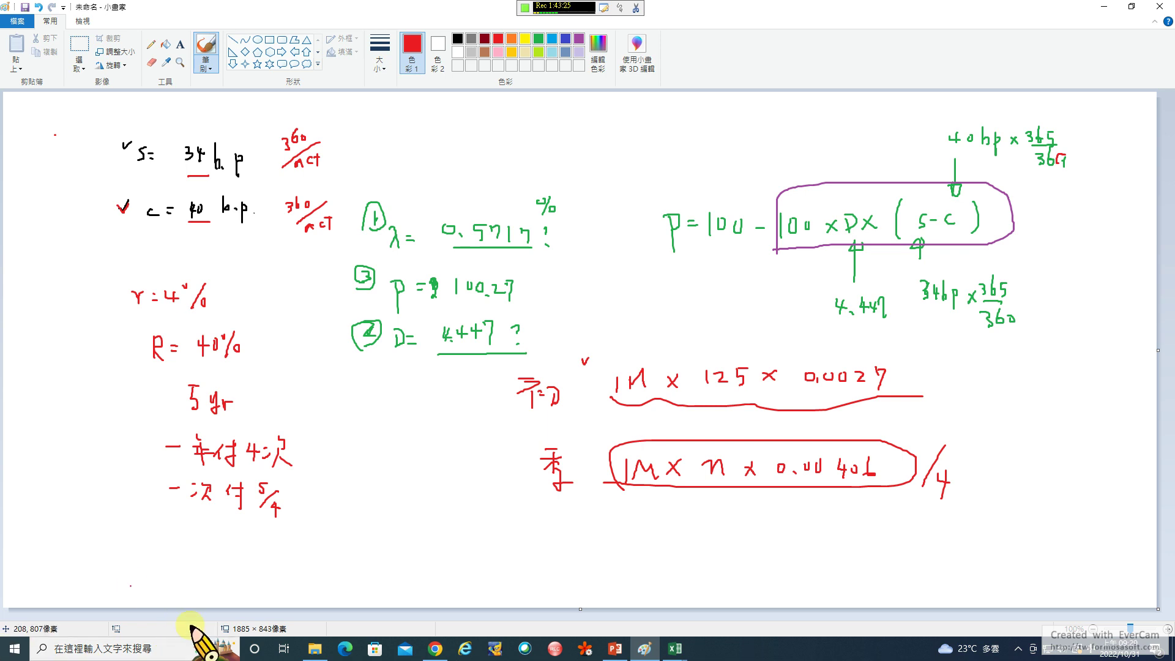
click(176, 601)
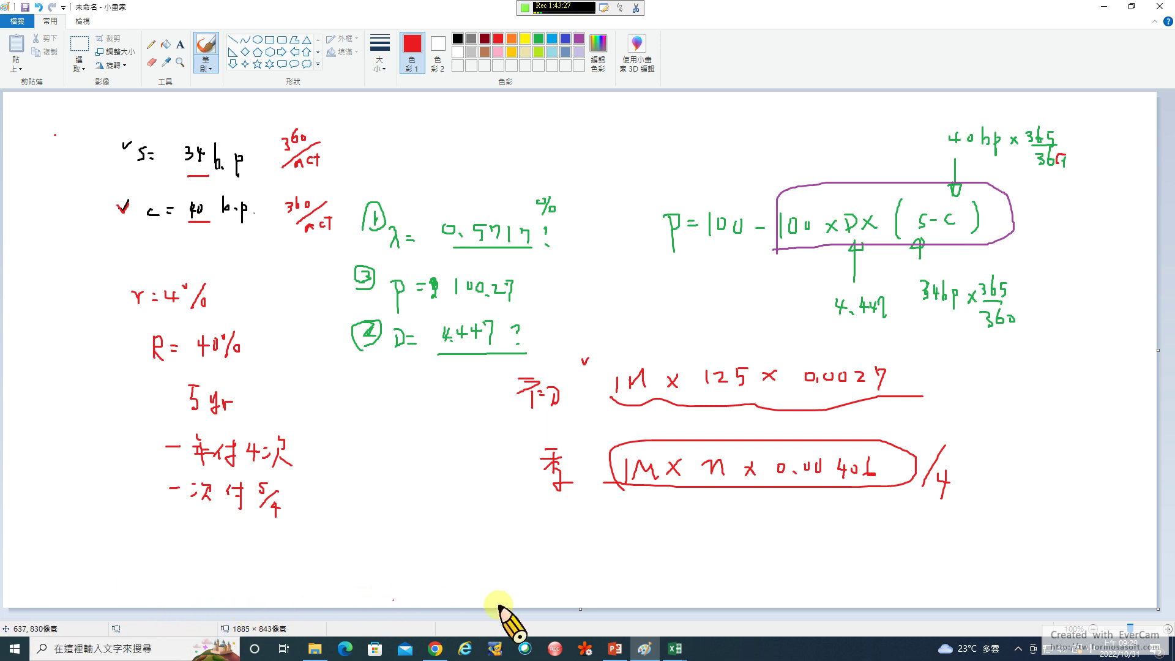
Switch to PowerPoint to view the slide on the use of fixed coupons
mouse_move(620, 649)
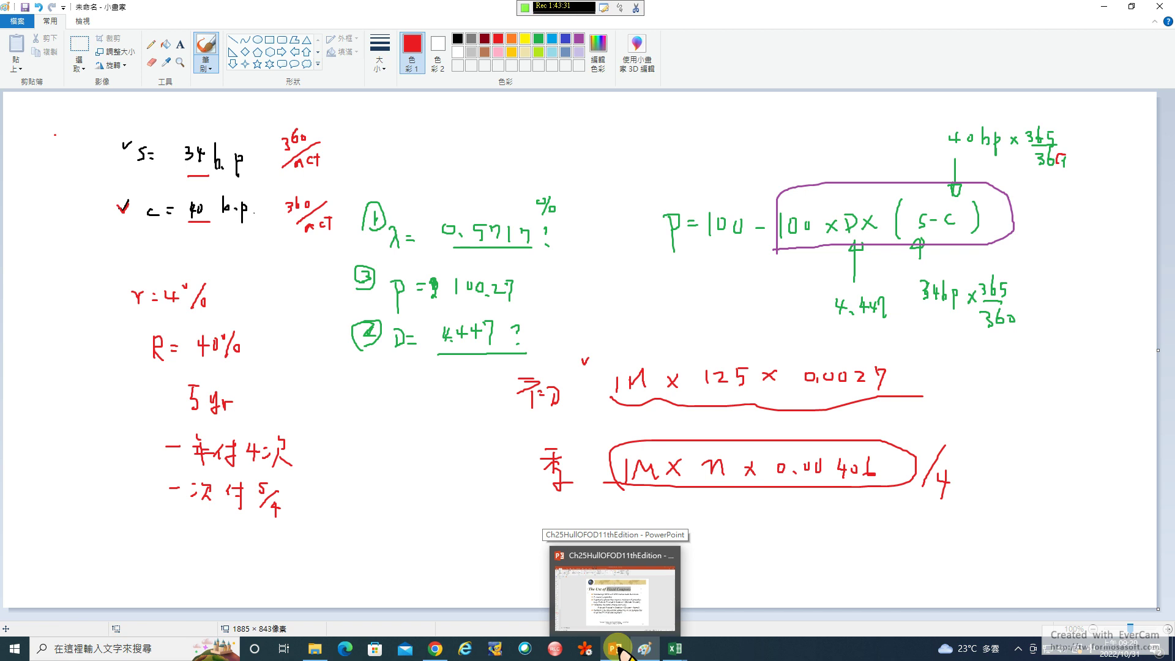
click(517, 512)
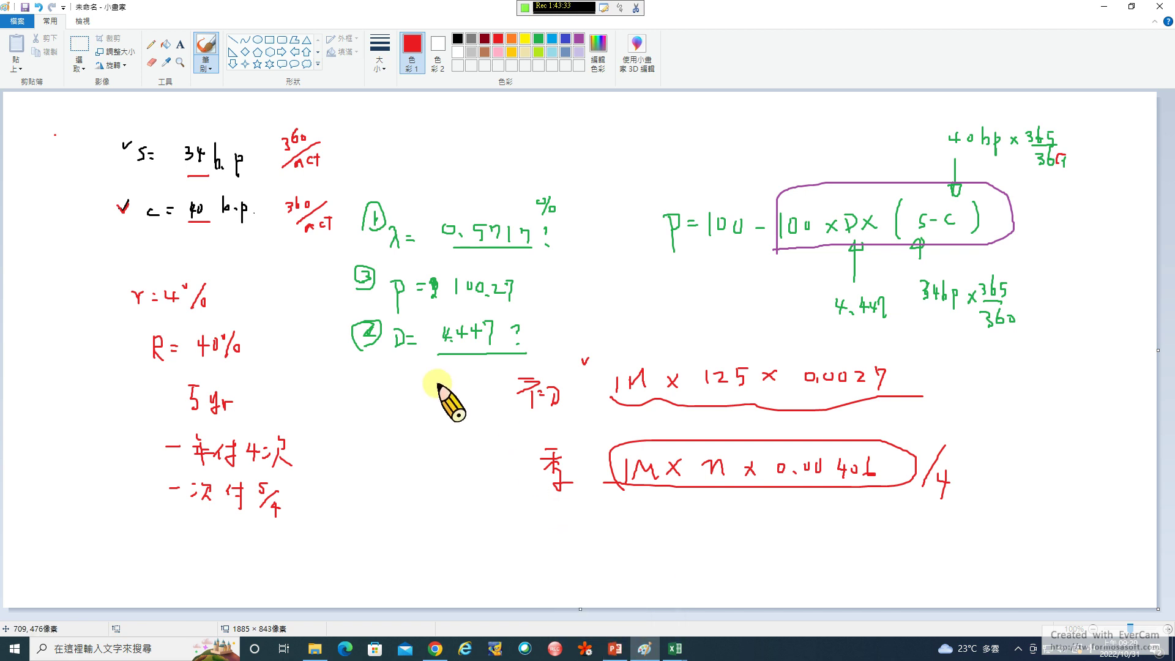
click(615, 648)
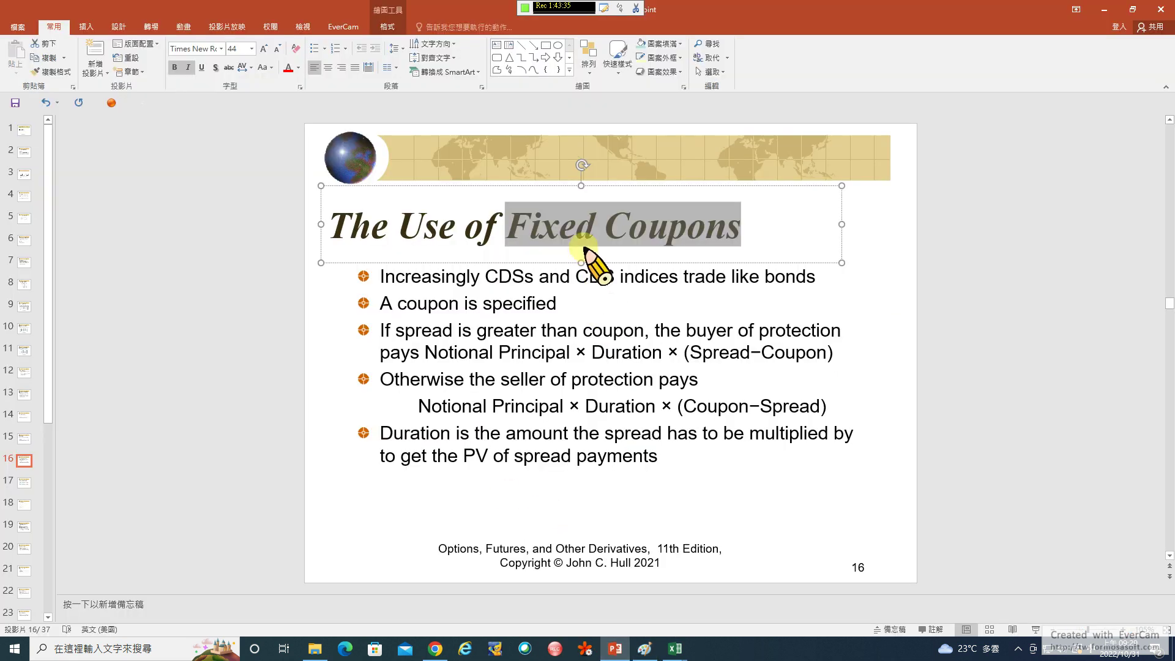
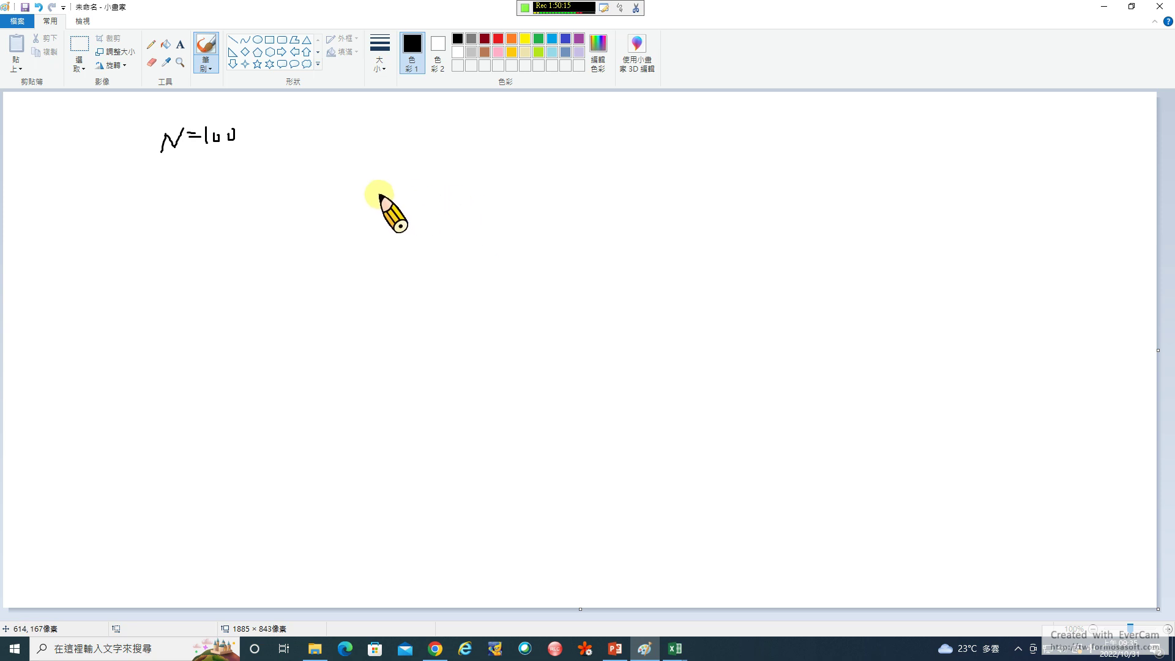
Handwrite if ρ=0 with ticked entries 1st and 10th, ρ→1 below, and p=0.02 under N=100 in black
mouse_move(293, 186)
mouse_down()
mouse_move(302, 202)
mouse_move(324, 178)
mouse_move(347, 178)
mouse_up()
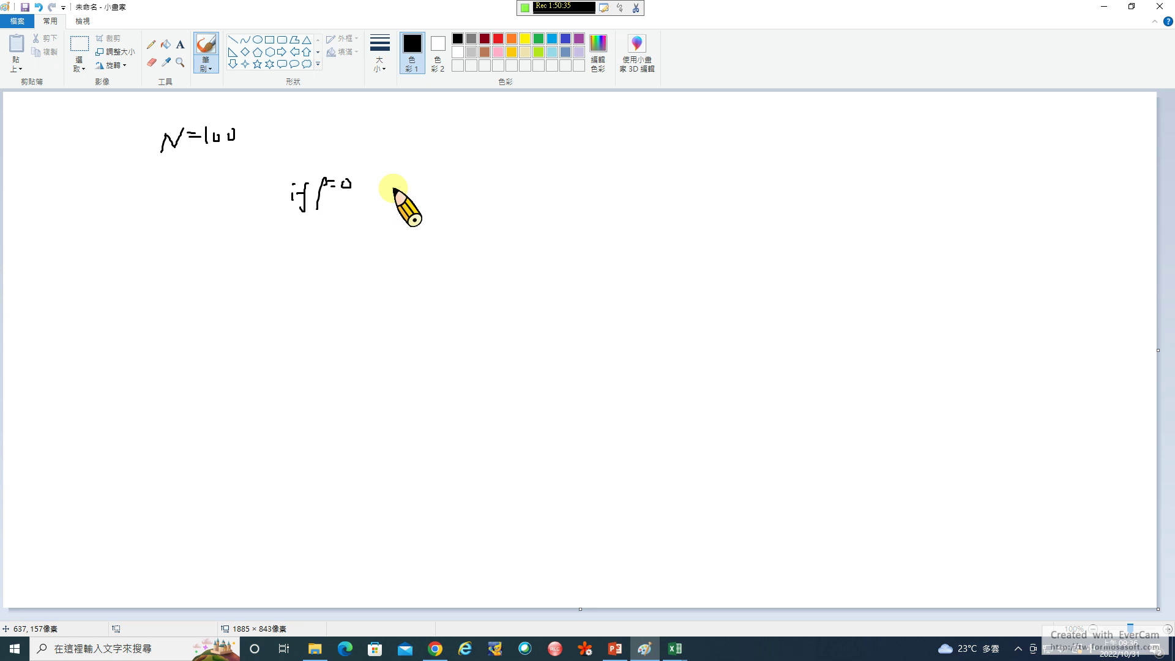
mouse_move(414, 176)
mouse_down()
mouse_move(414, 193)
mouse_move(431, 181)
mouse_up()
mouse_move(414, 233)
mouse_down()
mouse_move(415, 245)
mouse_move(420, 229)
mouse_move(435, 242)
mouse_move(417, 234)
mouse_up()
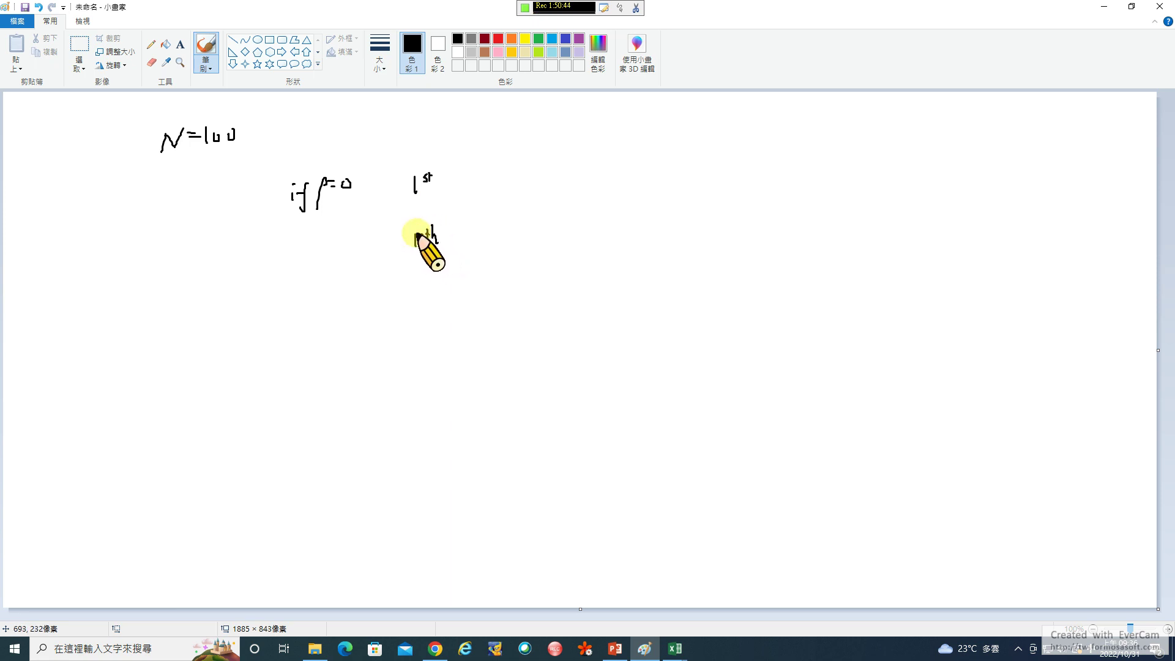
mouse_move(315, 371)
mouse_down()
mouse_move(323, 330)
mouse_move(380, 329)
mouse_up()
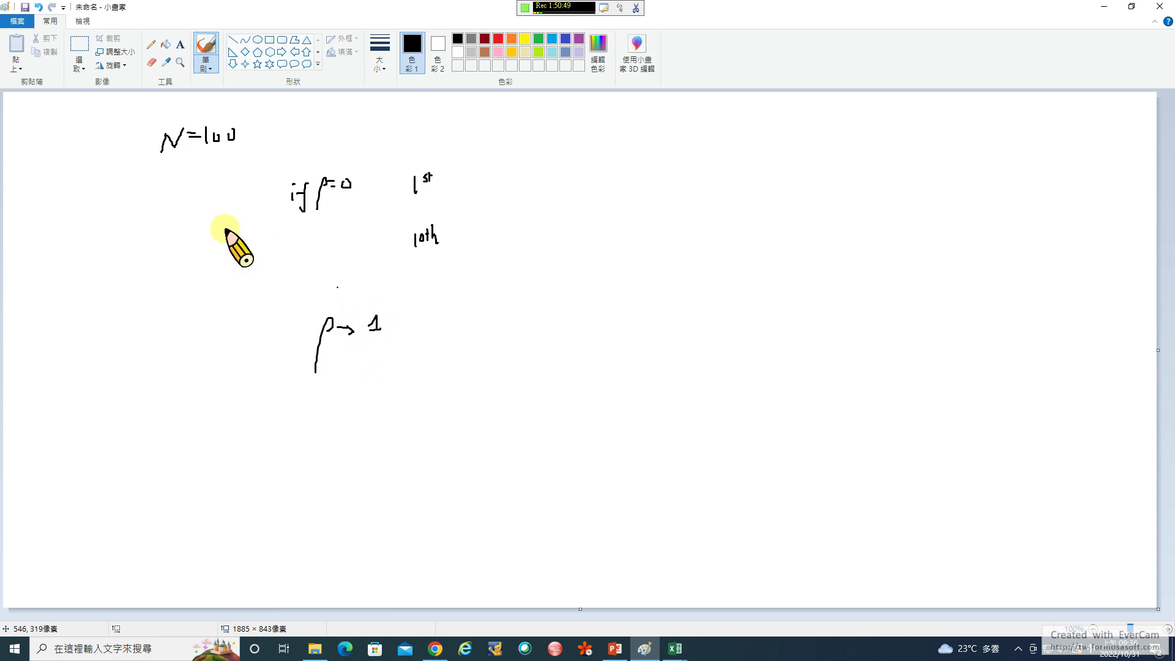
mouse_move(141, 197)
mouse_down()
mouse_move(196, 189)
mouse_move(216, 200)
mouse_up()
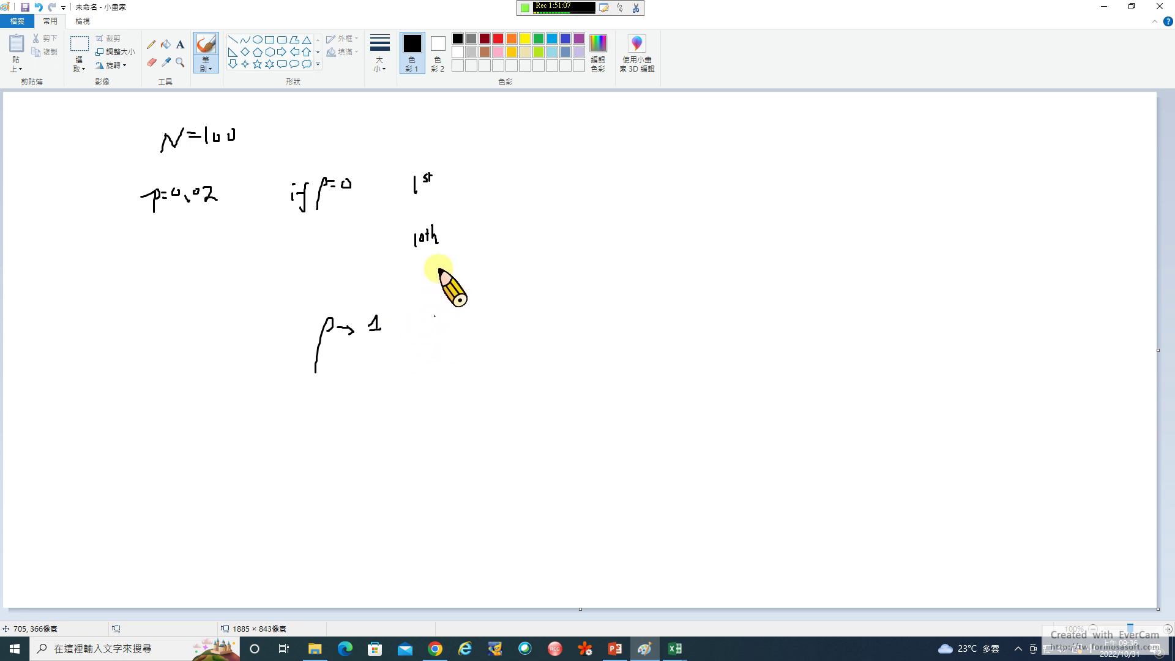
click(409, 173)
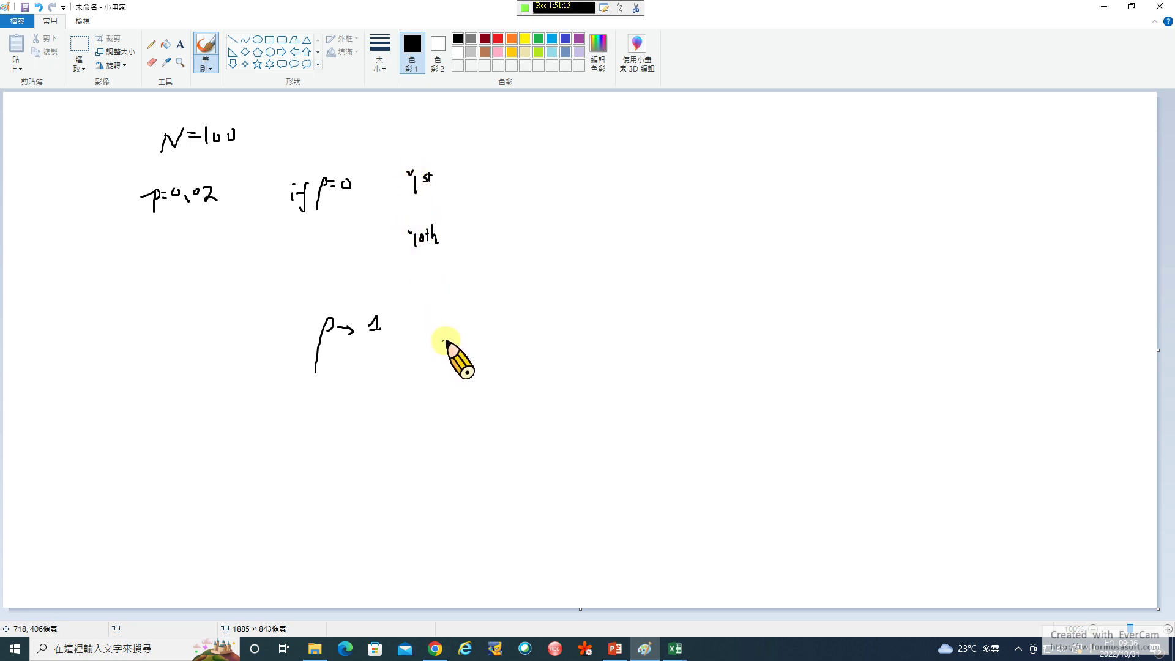
Handwrite p→0.02 beside ρ→1, followed by 1st with a double down arrow and 10th with a double up arrow
mouse_move(445, 341)
mouse_down()
mouse_move(467, 338)
mouse_move(438, 340)
mouse_move(436, 355)
mouse_move(505, 334)
mouse_move(526, 342)
mouse_up()
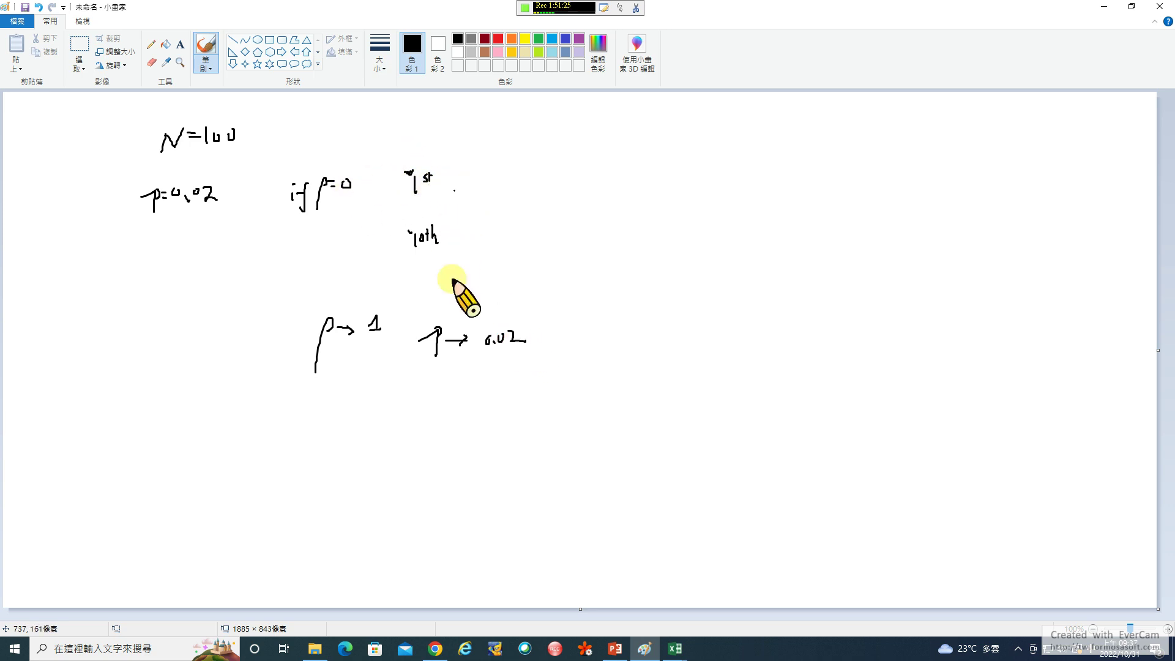
mouse_move(601, 302)
mouse_down()
mouse_move(601, 325)
mouse_move(627, 304)
mouse_up()
click(609, 335)
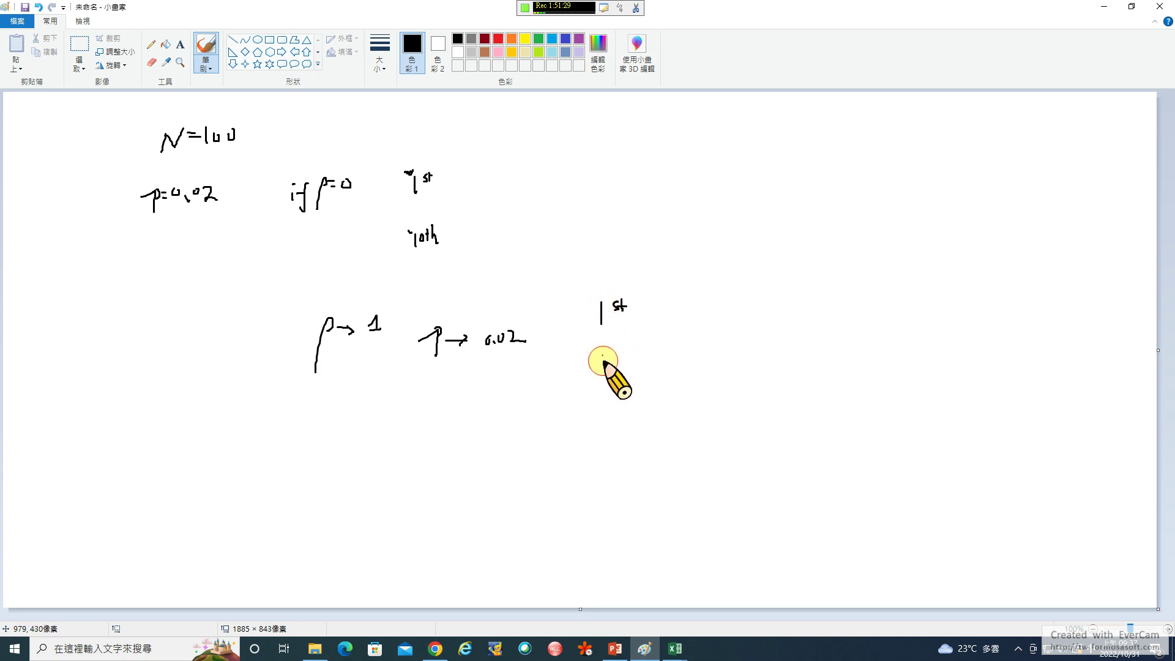
mouse_move(603, 353)
mouse_down()
mouse_move(604, 370)
mouse_move(622, 359)
mouse_up()
drag(616, 353, 636, 361)
mouse_move(670, 298)
mouse_down()
mouse_move(669, 380)
mouse_move(683, 367)
mouse_up()
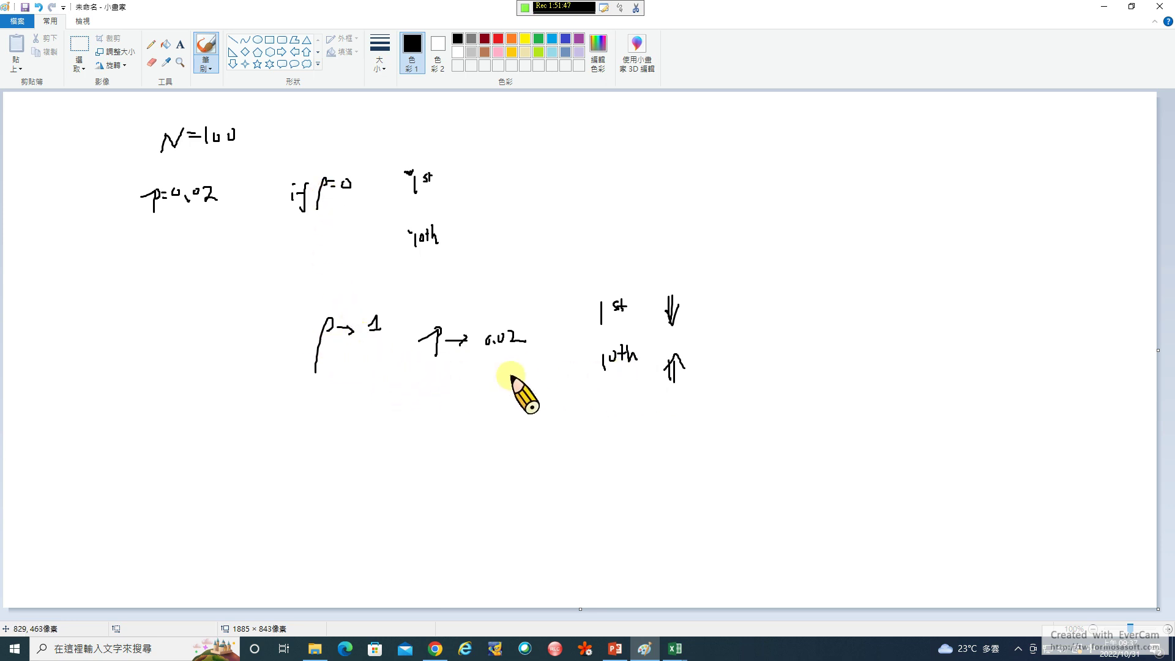
click(675, 650)
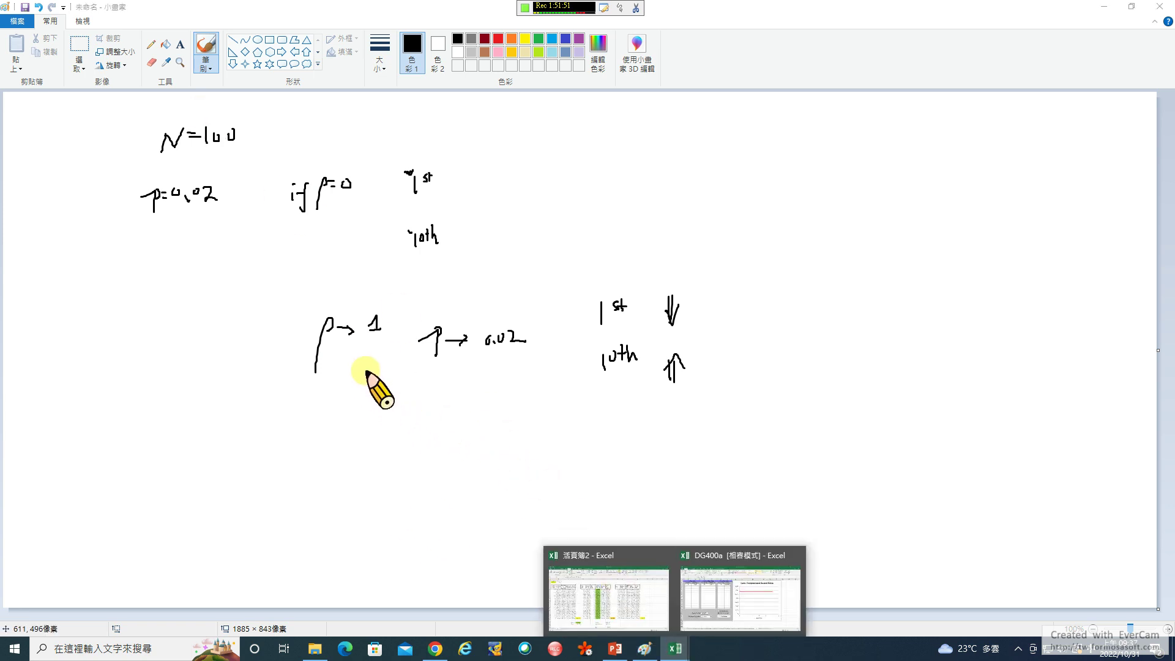
click(3, 171)
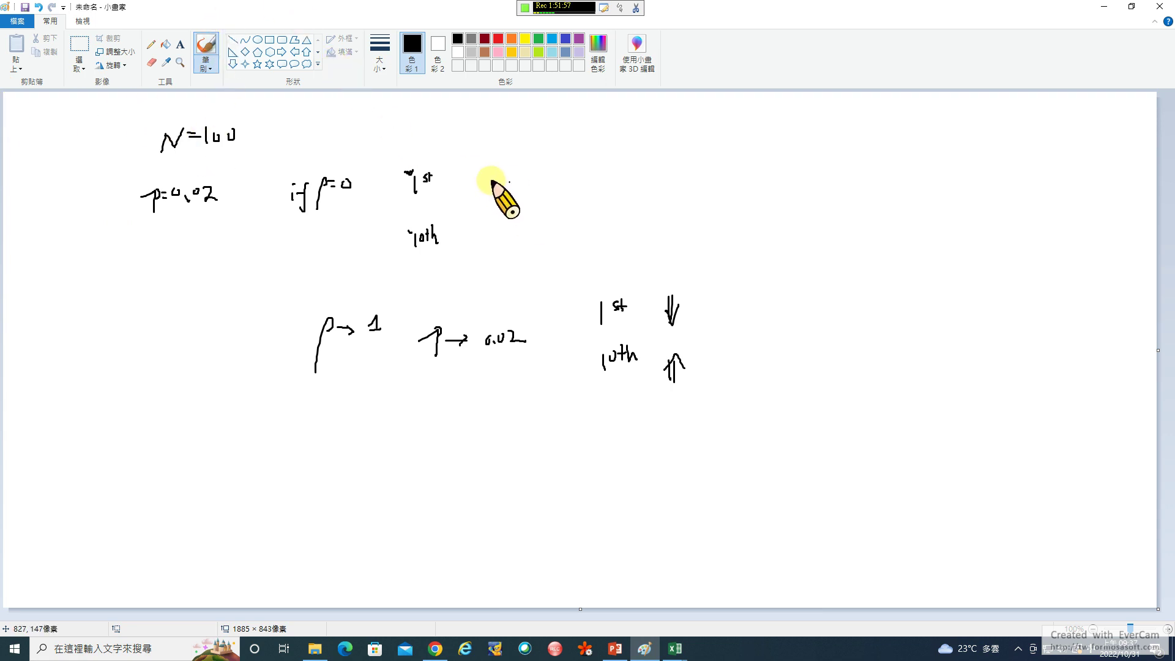
Handwrite P(X≥1) beside the ρ=0 entry 1st and P(X≥10) beside the 10th entry
mouse_move(477, 173)
mouse_down()
mouse_move(478, 192)
mouse_move(489, 178)
mouse_move(496, 189)
mouse_up()
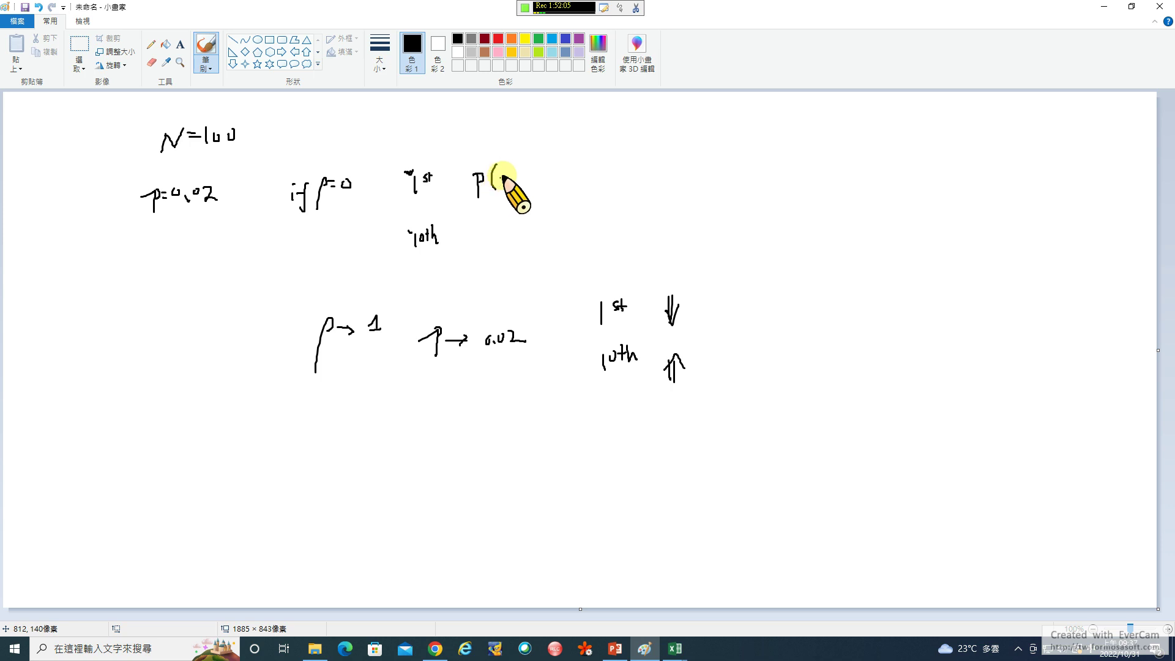
mouse_move(503, 174)
mouse_down()
mouse_move(514, 186)
mouse_move(503, 188)
mouse_move(568, 187)
mouse_up()
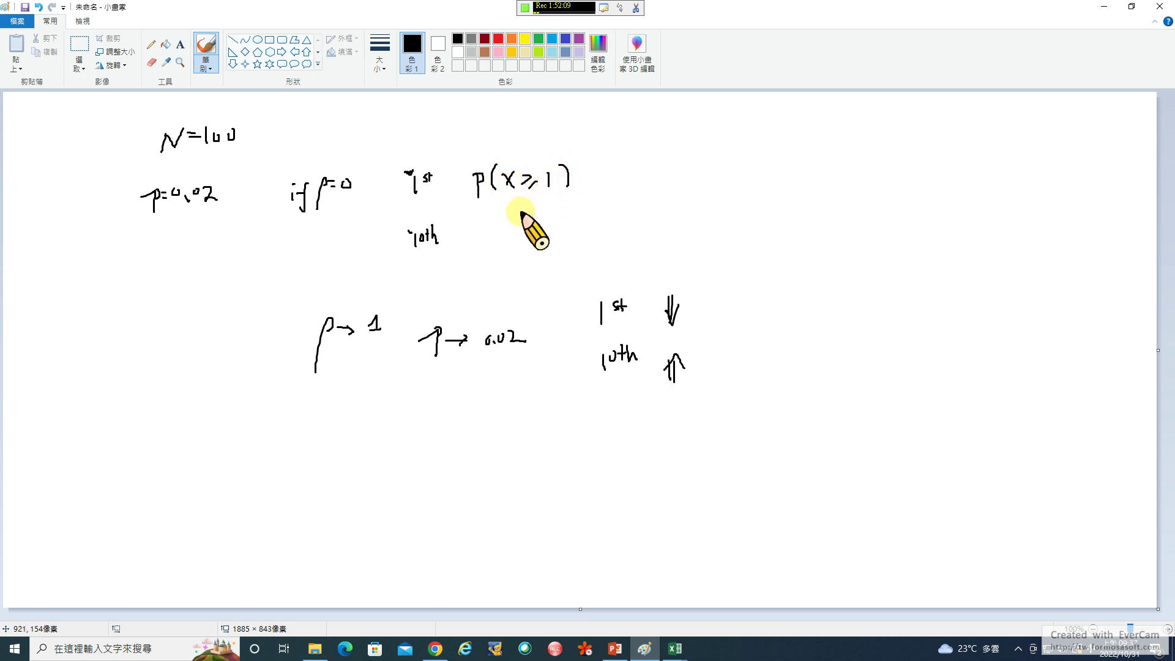
click(460, 233)
mouse_move(482, 227)
mouse_down()
mouse_move(483, 252)
mouse_move(488, 236)
mouse_move(564, 235)
mouse_move(585, 251)
mouse_up()
Switch to Excel and create a new blank workbook
mouse_move(675, 648)
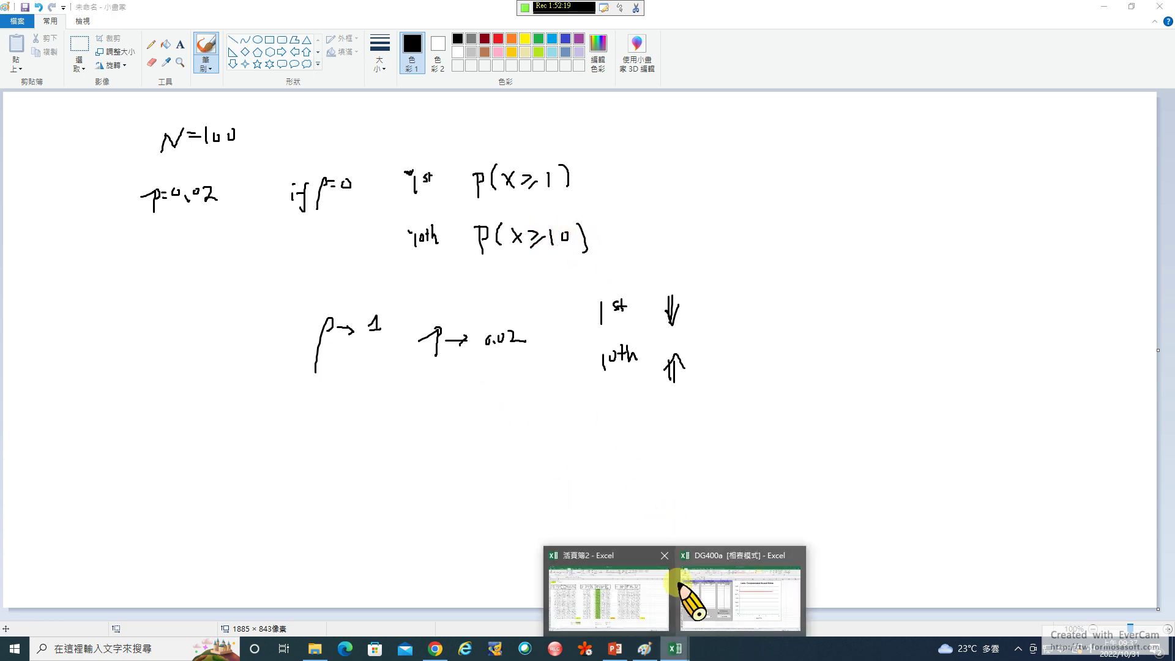
click(597, 572)
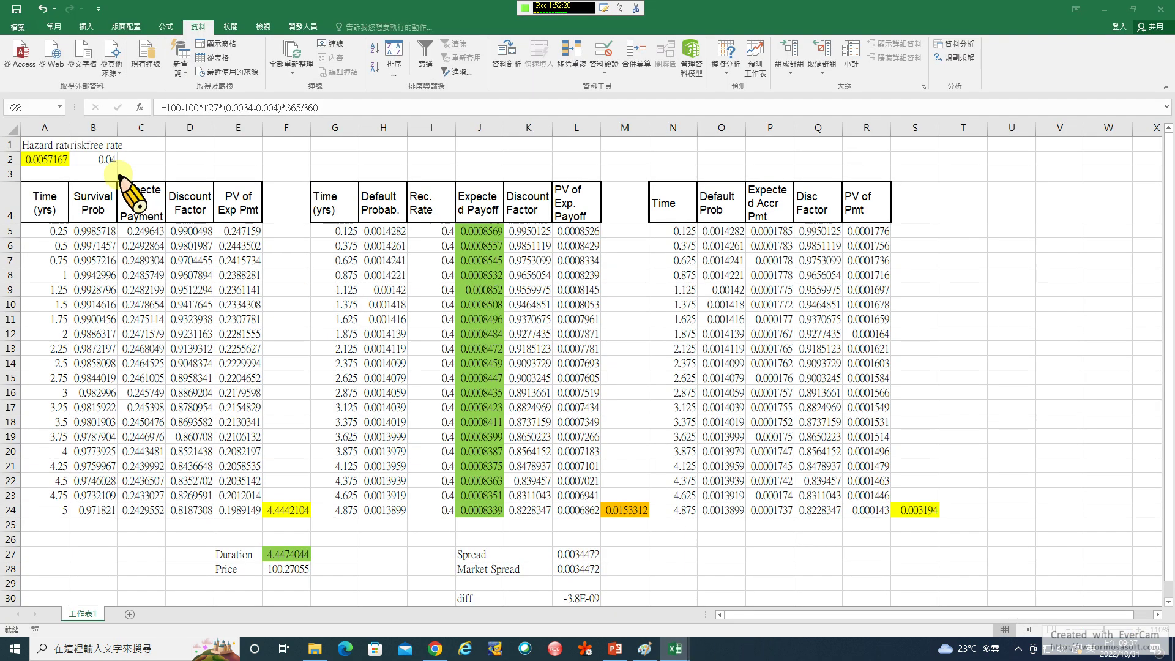
click(18, 27)
click(25, 79)
click(202, 205)
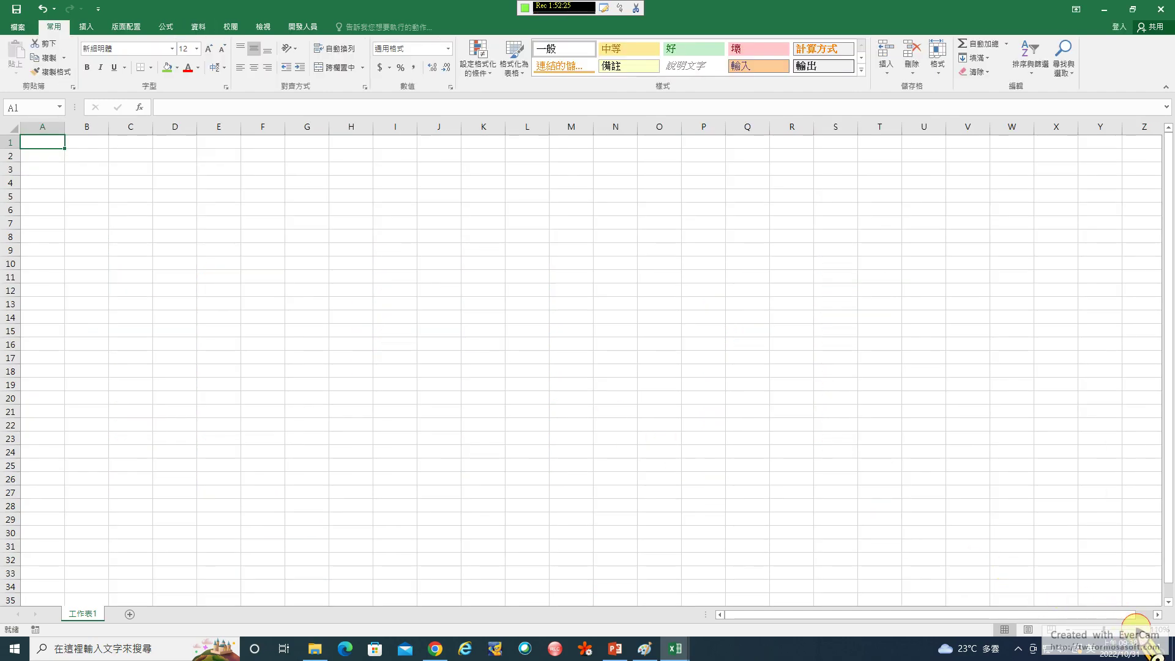
click(1138, 629)
click(1138, 630)
click(1138, 629)
click(1138, 629)
click(1138, 629)
click(1138, 630)
click(1138, 629)
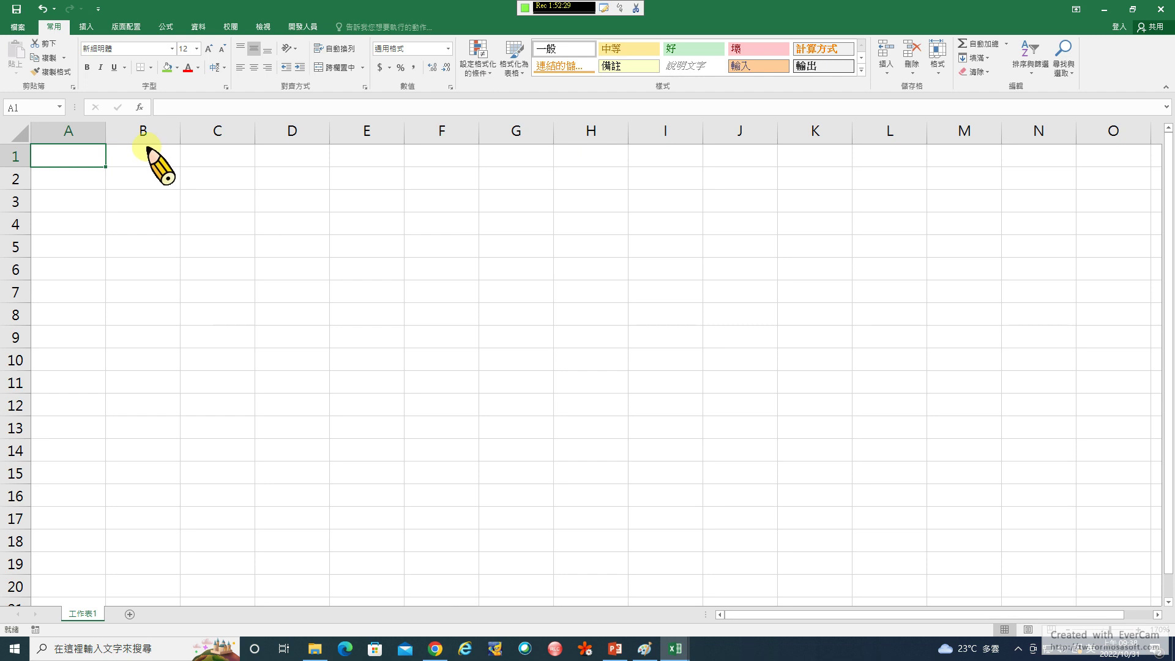
click(140, 107)
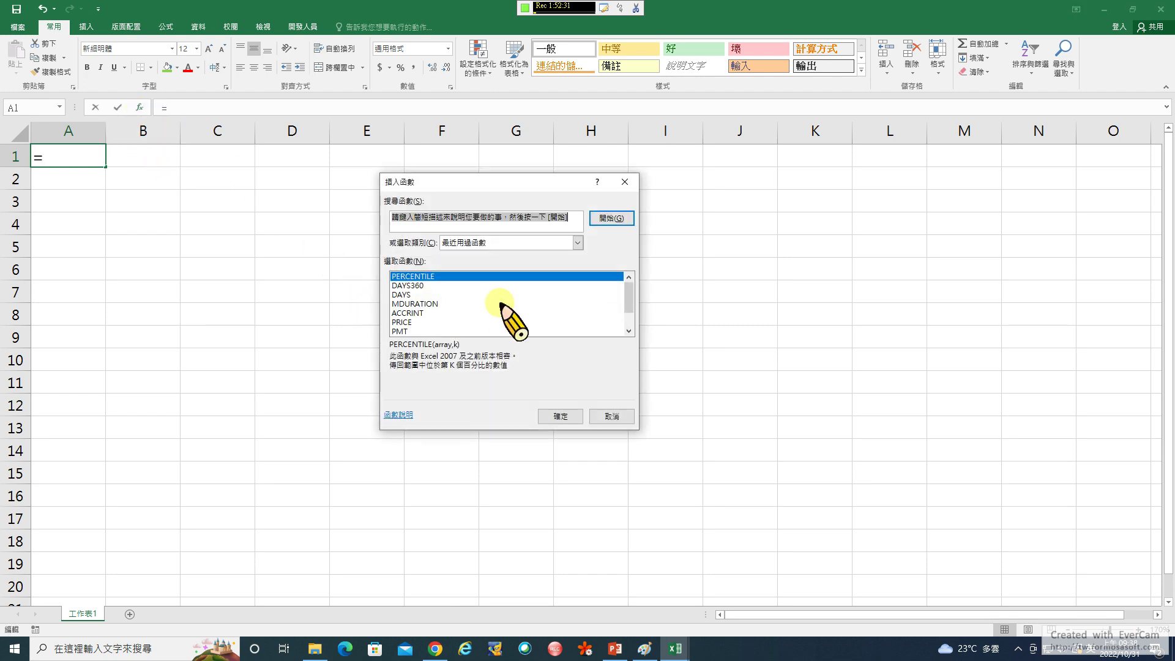
click(577, 243)
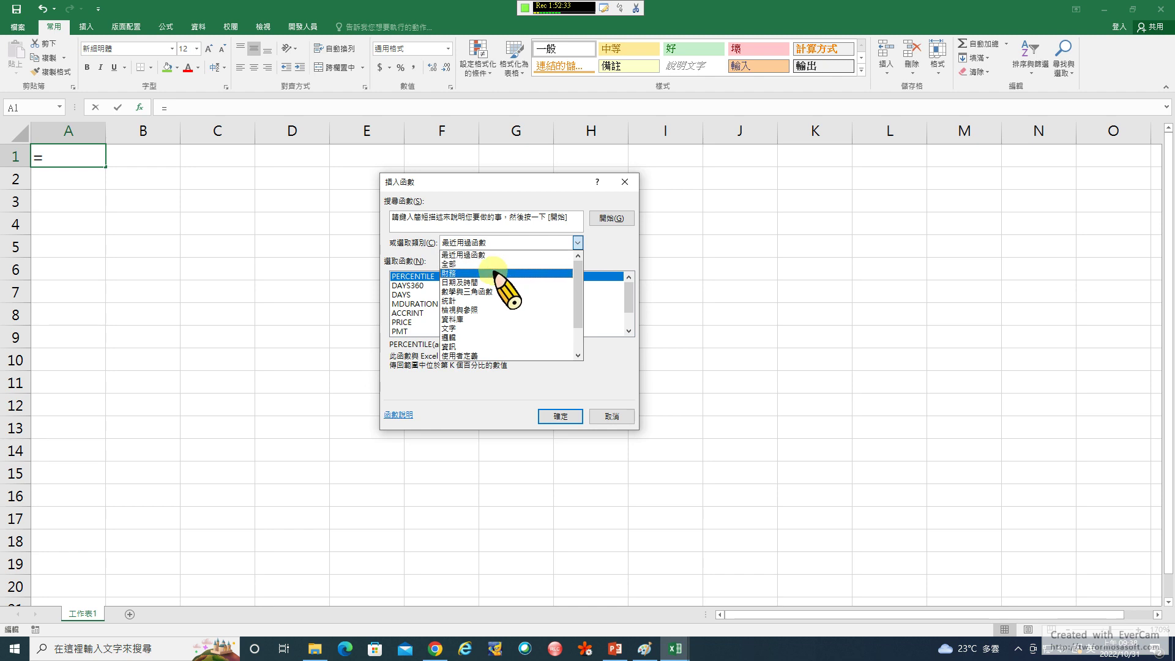
click(465, 300)
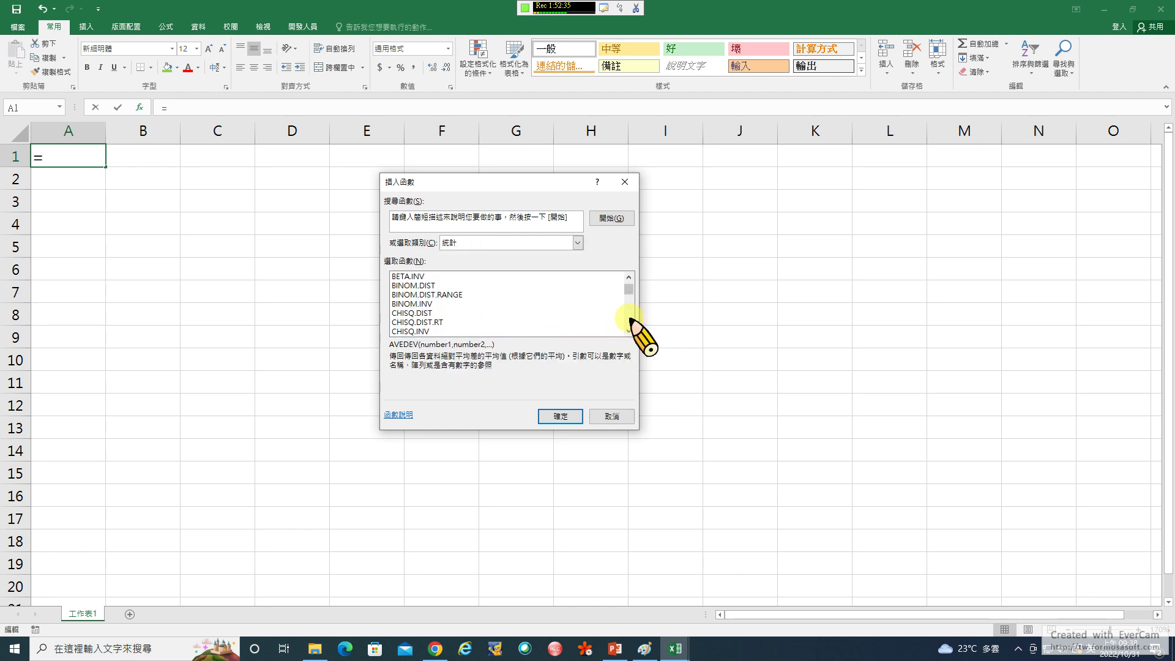
click(434, 286)
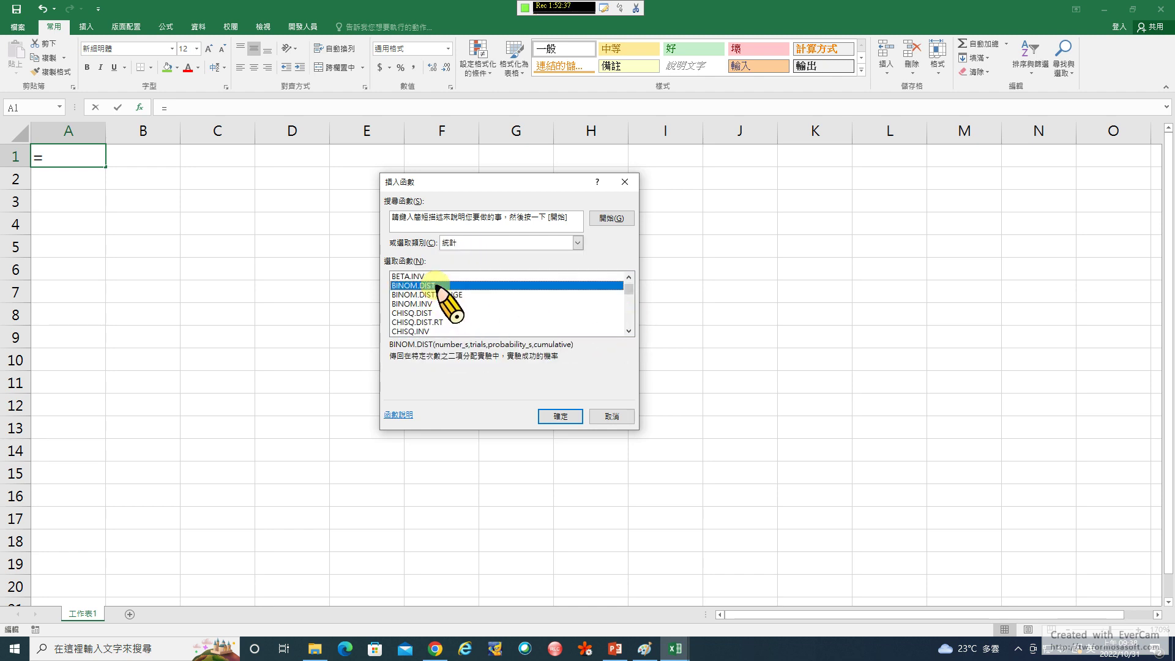
click(560, 416)
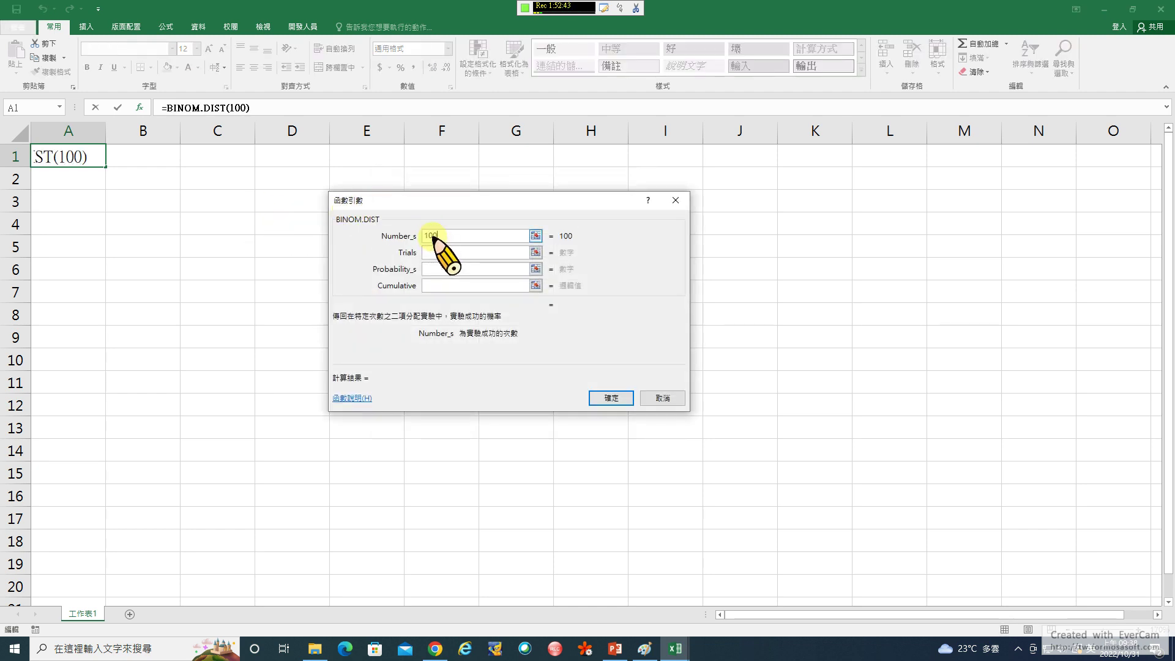
click(430, 253)
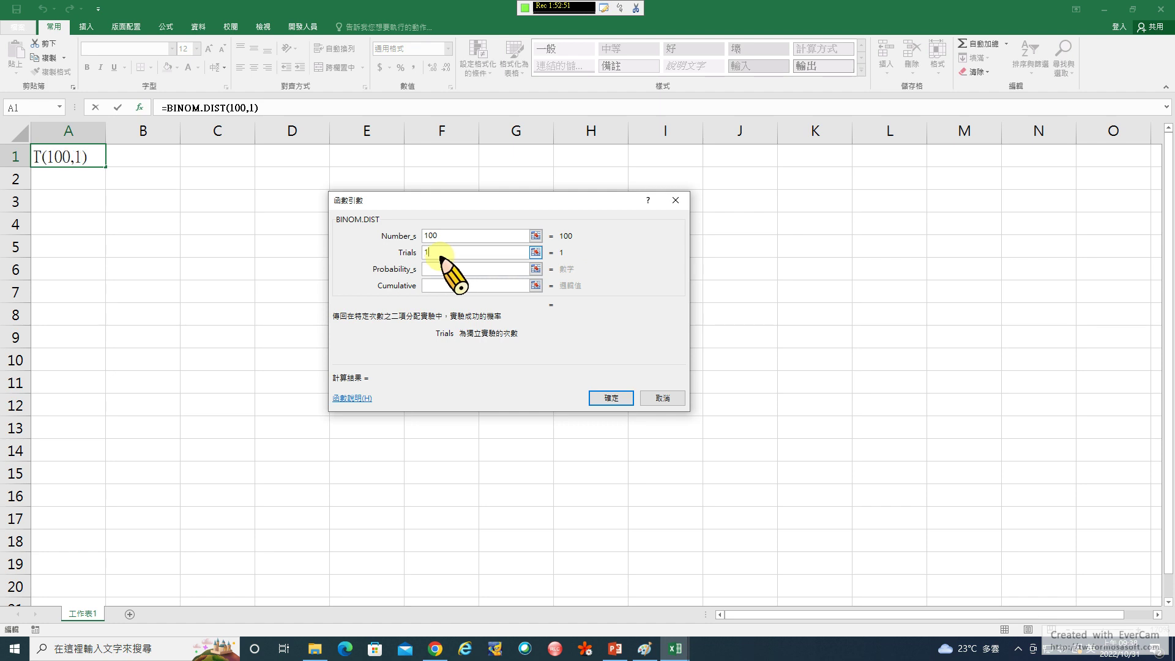
click(431, 270)
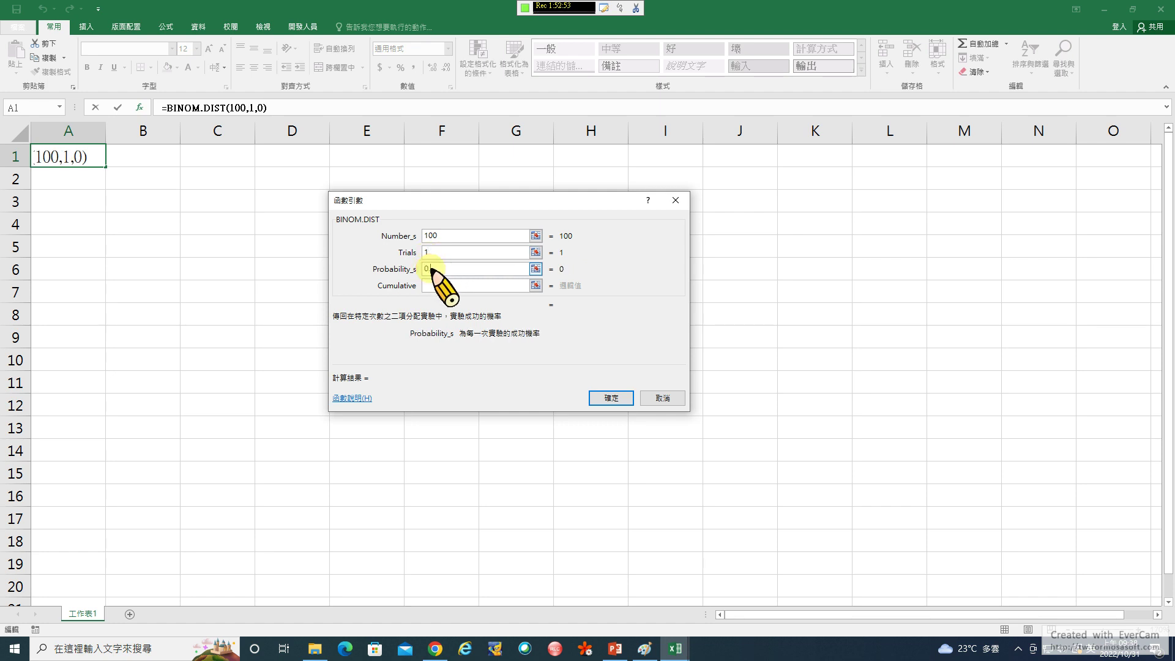
click(436, 286)
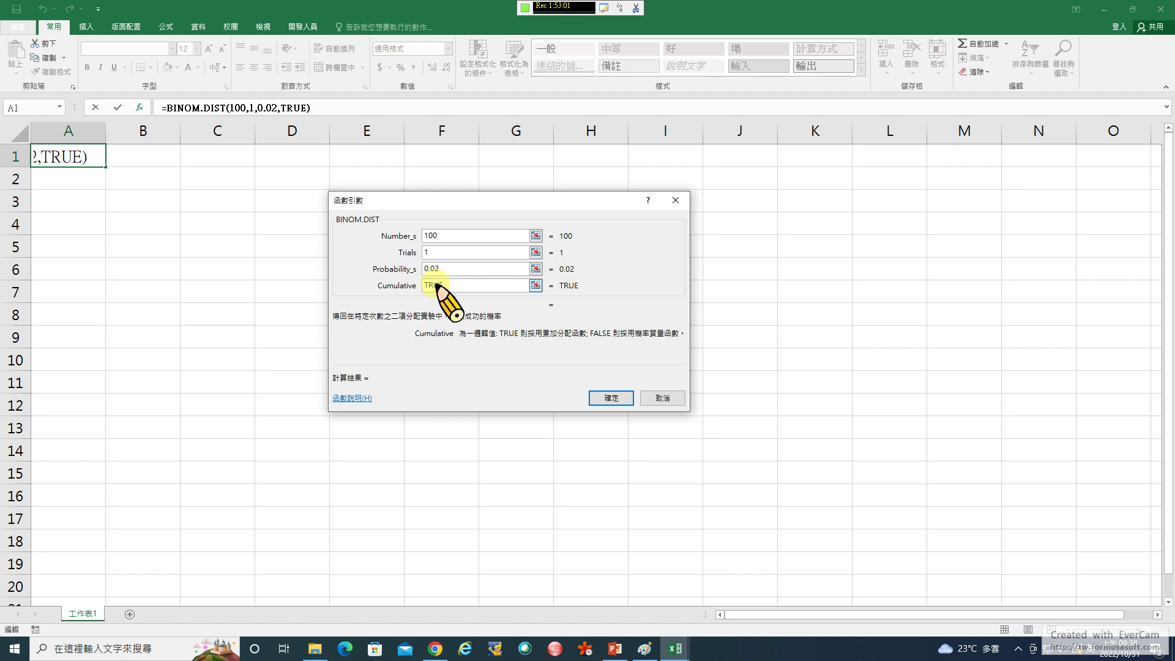
click(451, 252)
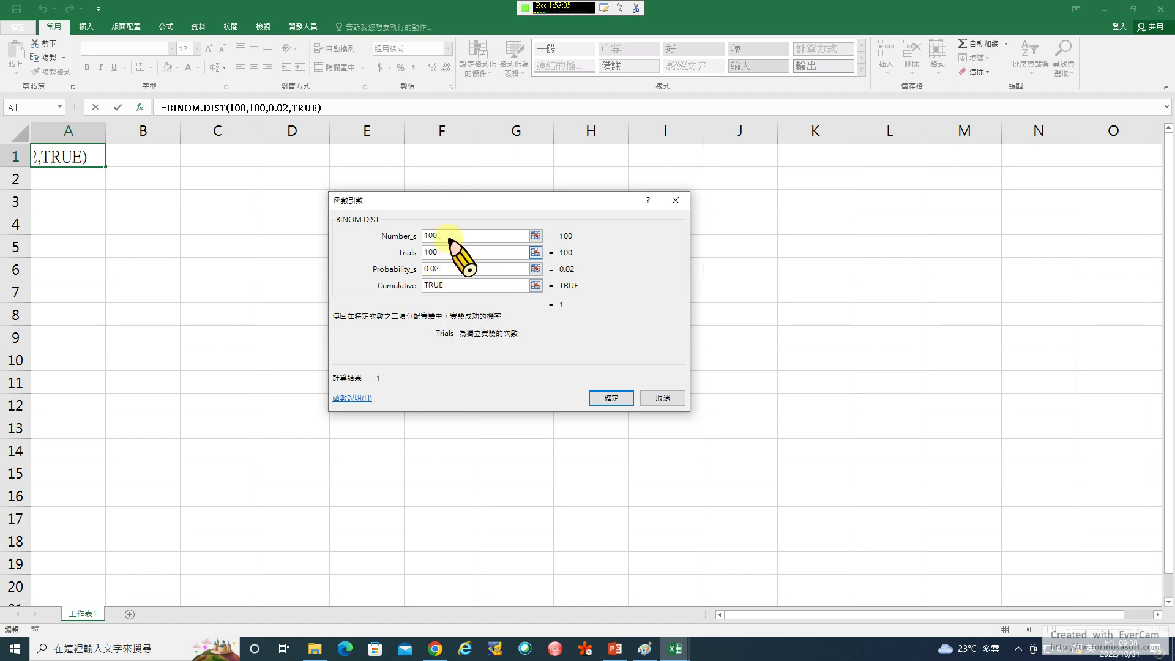
click(415, 240)
text(1)
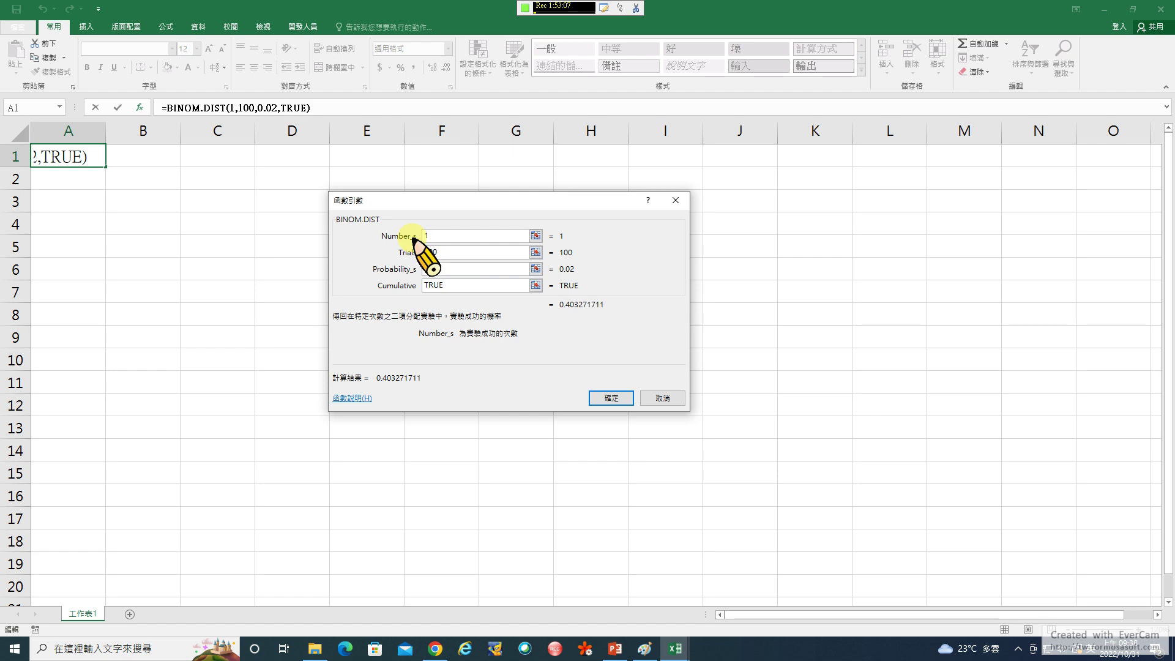
drag(438, 233, 401, 234)
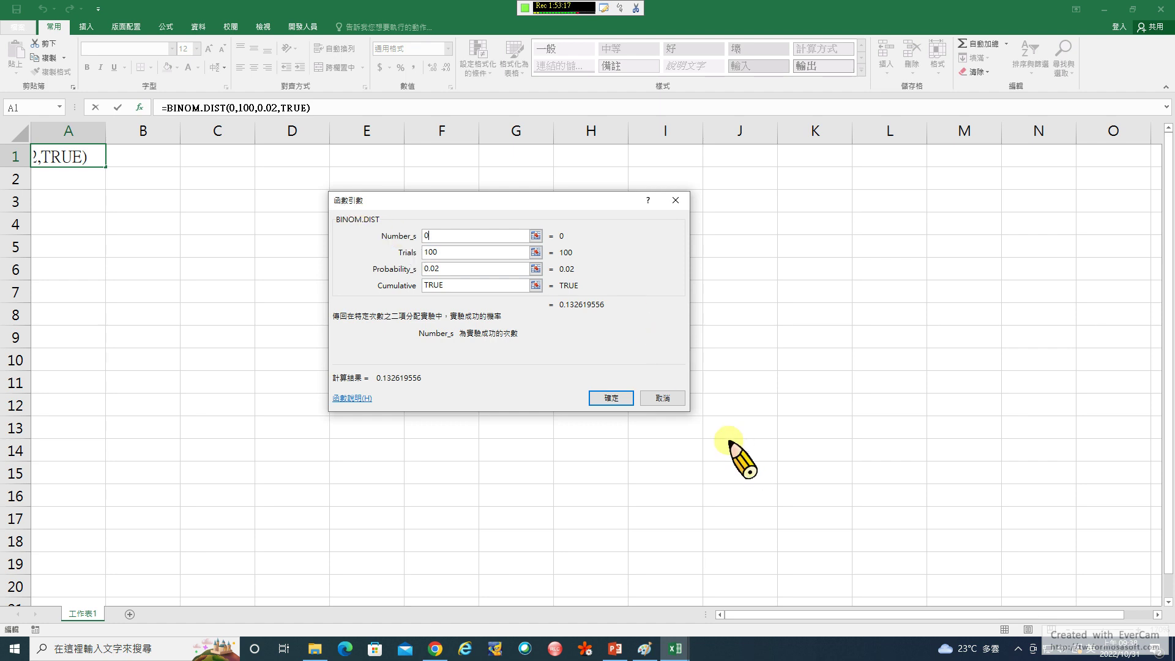
click(663, 398)
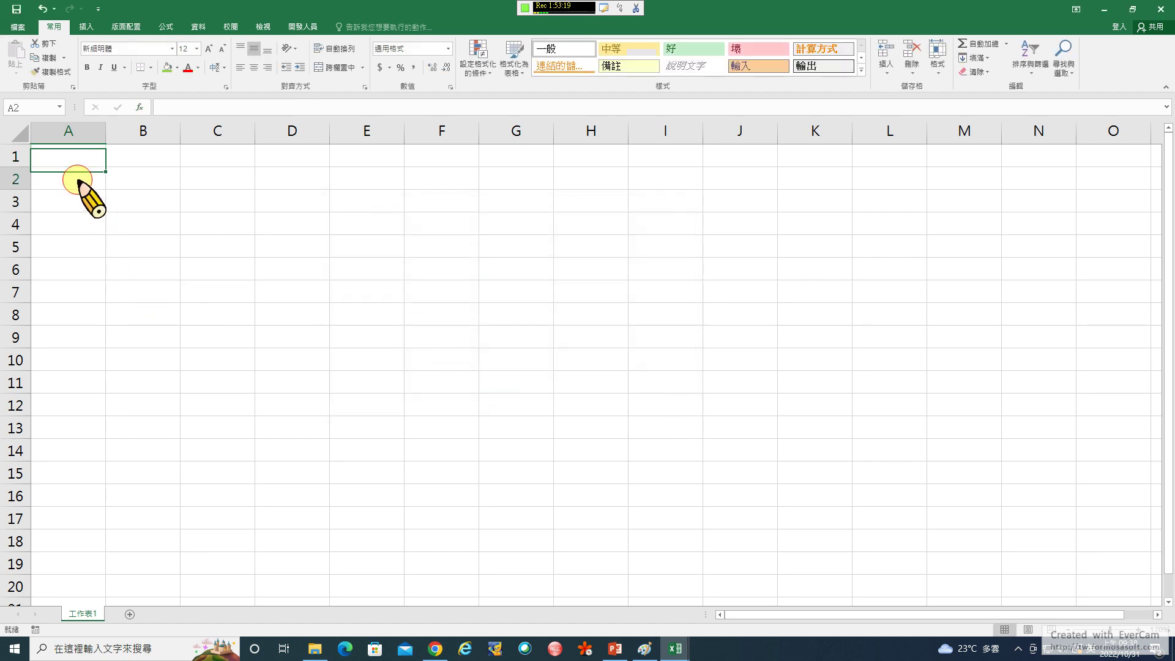
Enter the heading X in cell A1 and list the values 0 through 10 below it in A2:A12
text(X)
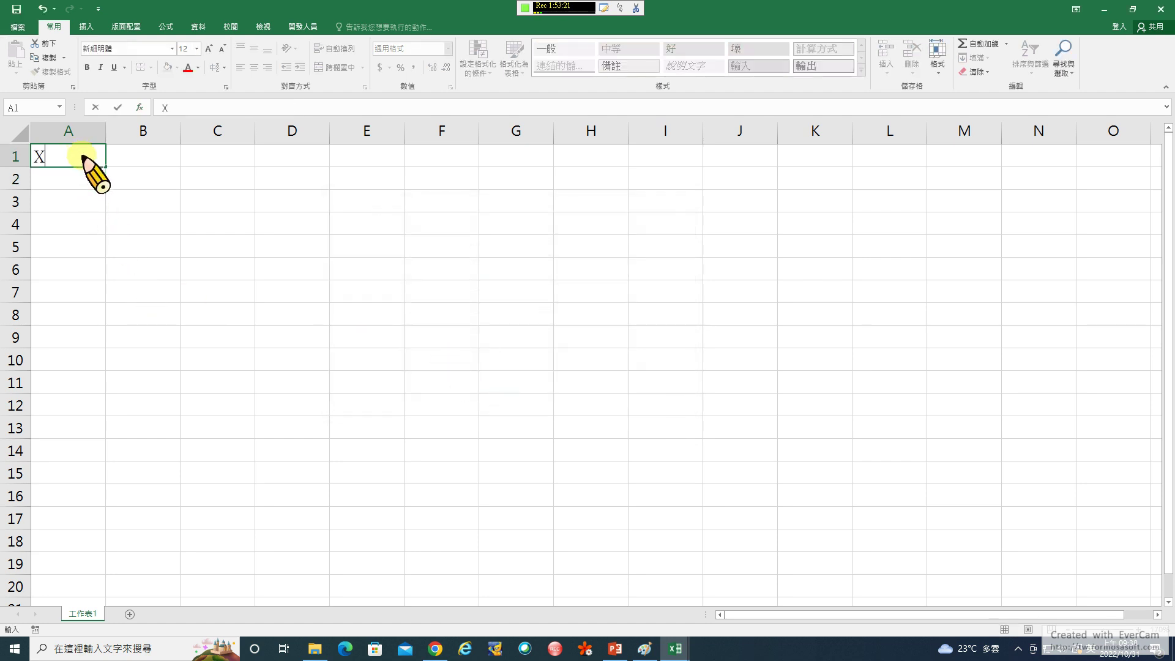
key(Return)
key(Return)
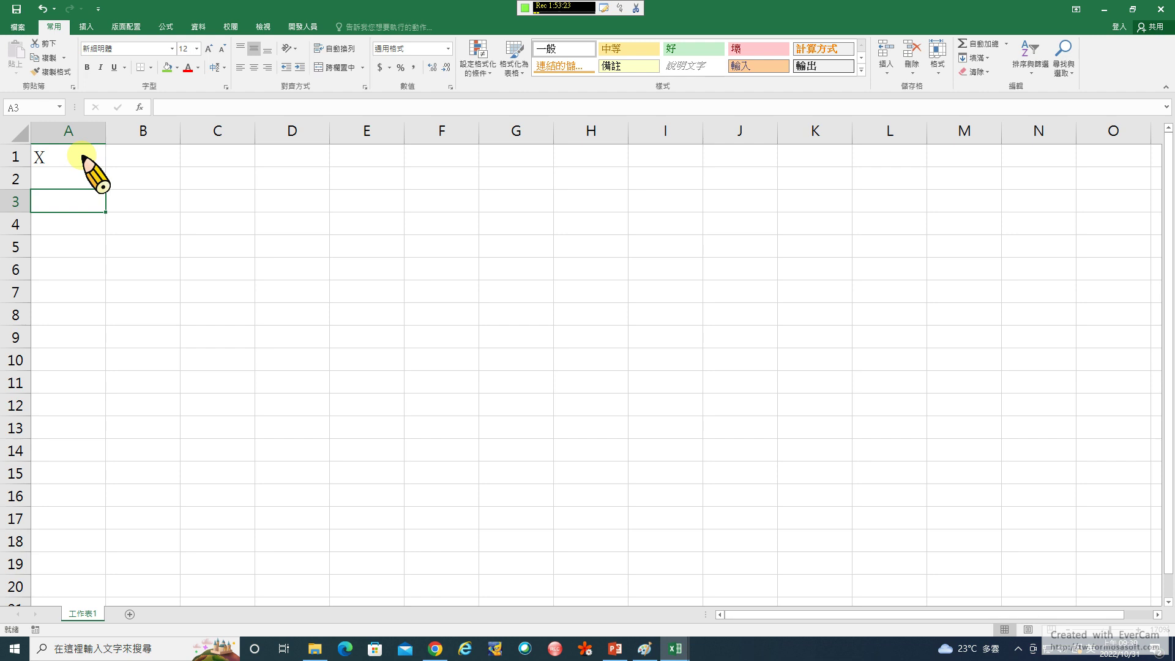
text(1)
key(Return)
text(2)
key(Return)
text(3)
key(Return)
text(4)
key(Return)
text(5)
key(Return)
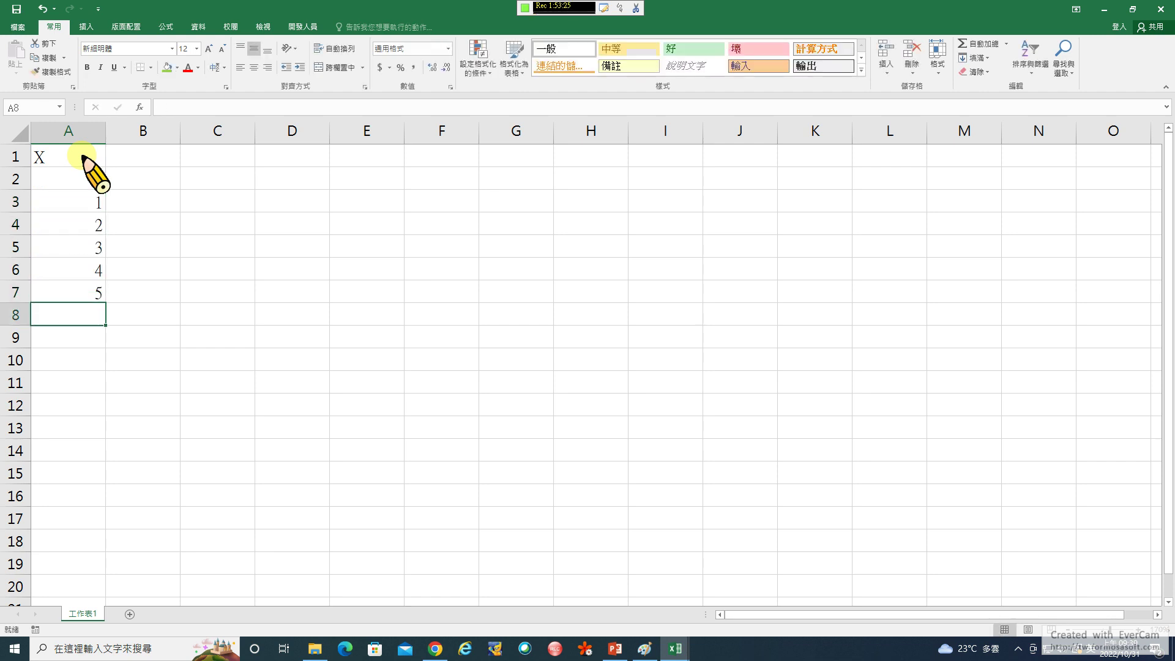
text(6)
key(Return)
text(7)
key(Return)
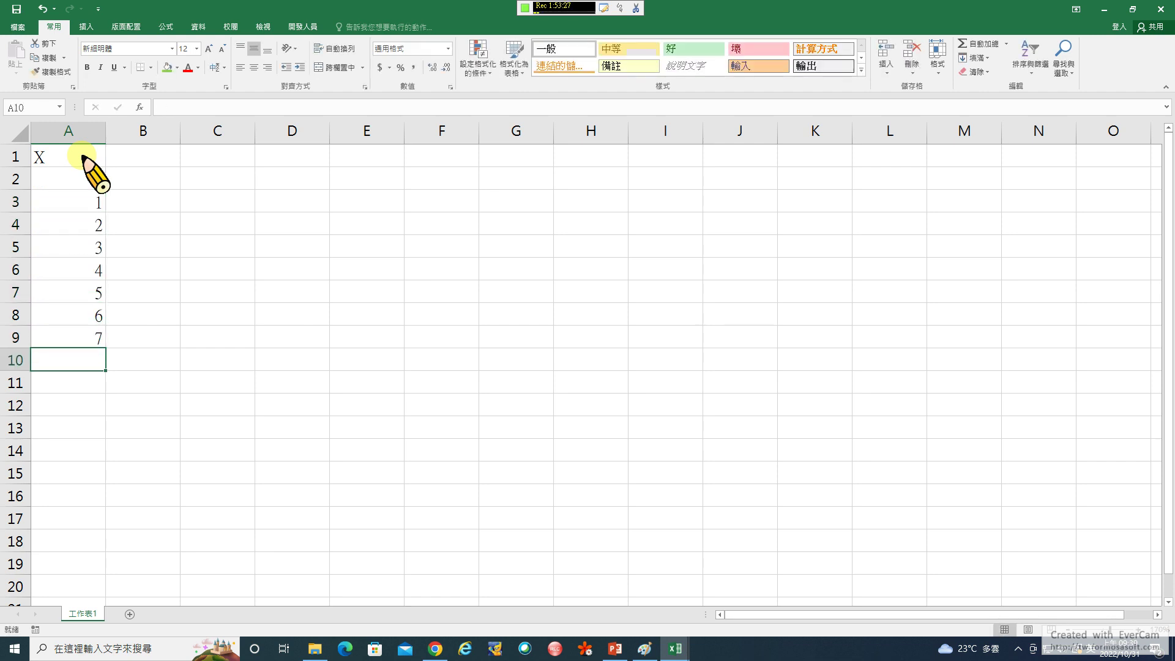
text(8)
key(Return)
text(9)
key(Return)
text(10)
key(Return)
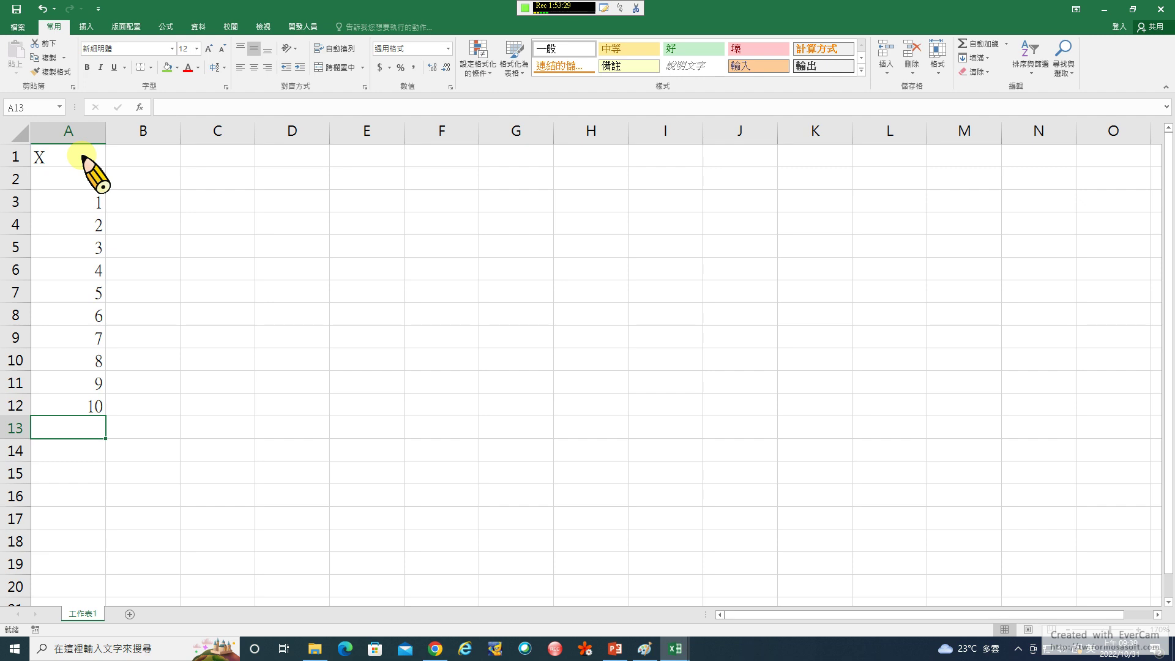
Start a formula in B2 with the statistical function BINOM.DIST
click(150, 179)
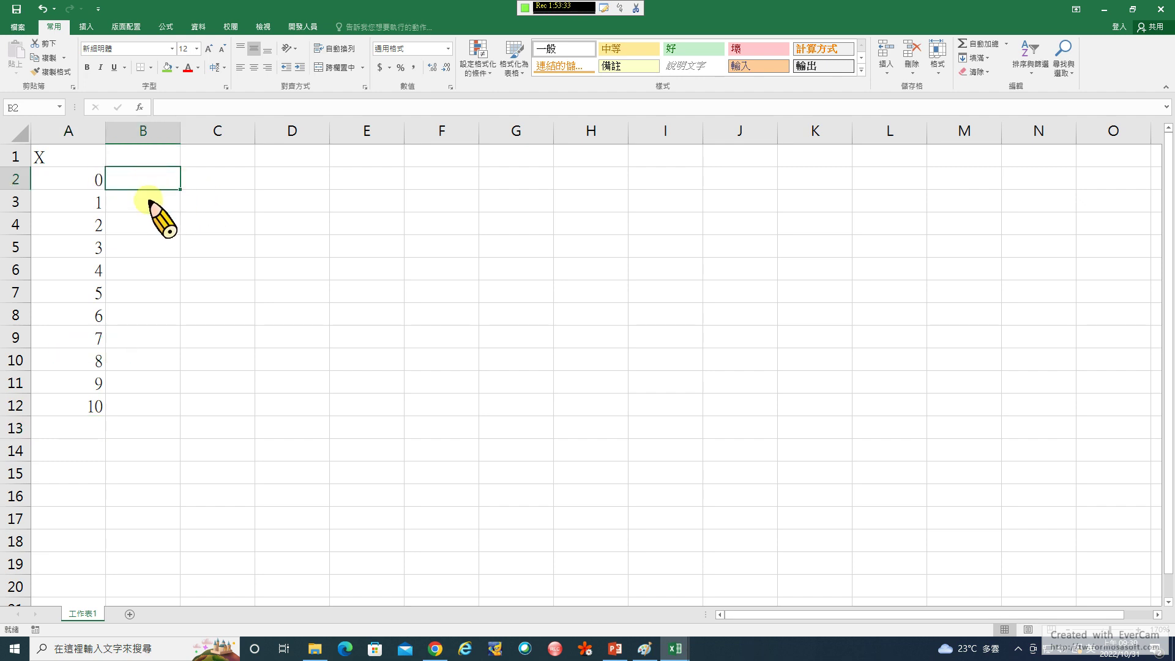
click(74, 185)
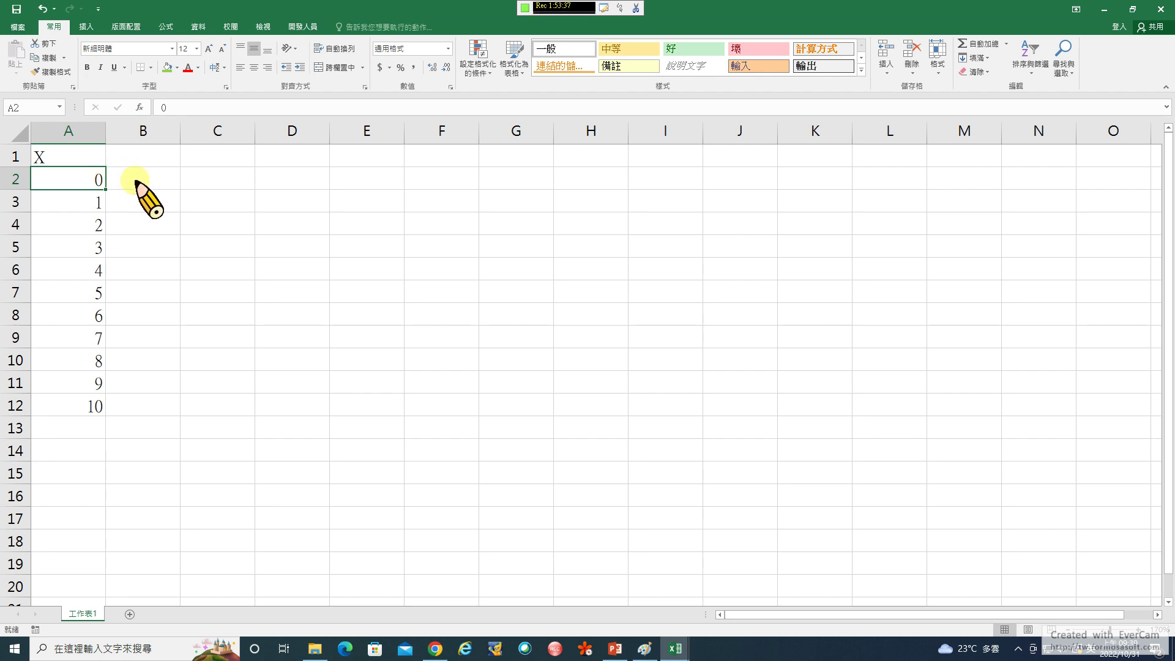
click(136, 182)
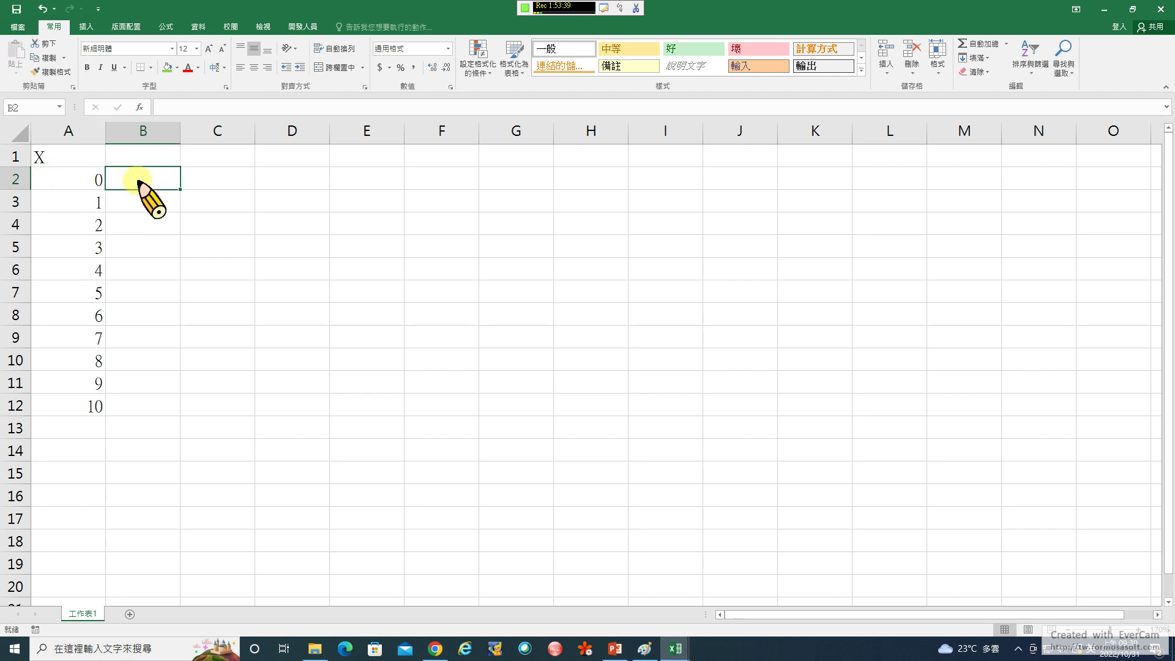
text(=)
click(140, 108)
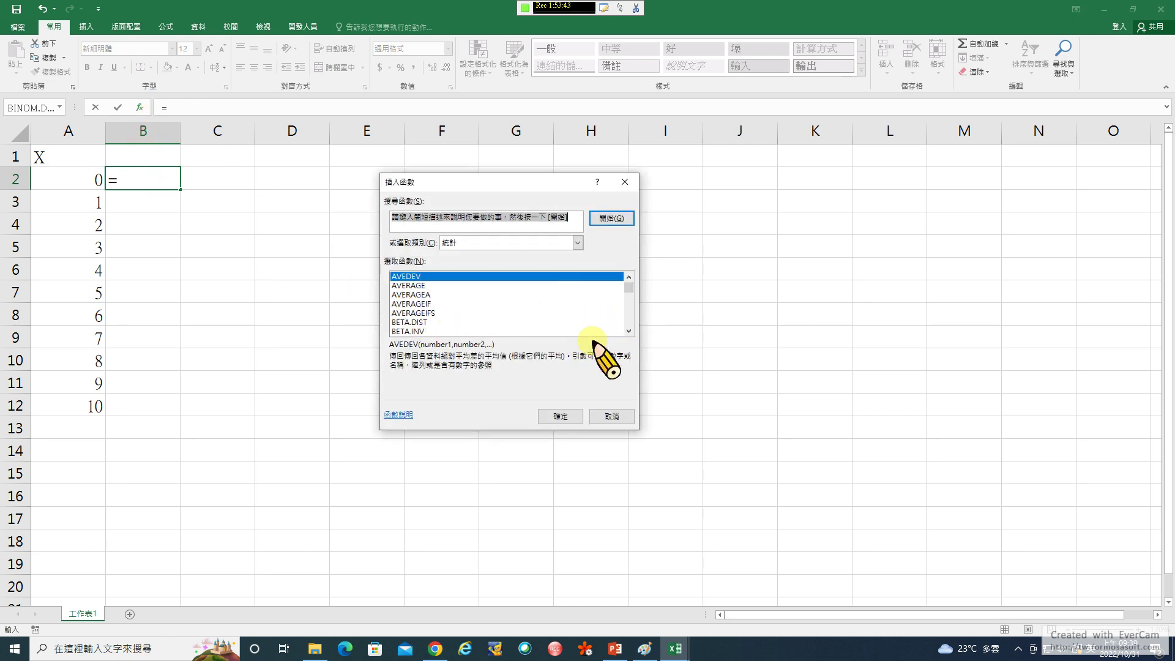
scroll(631, 319, down, 2)
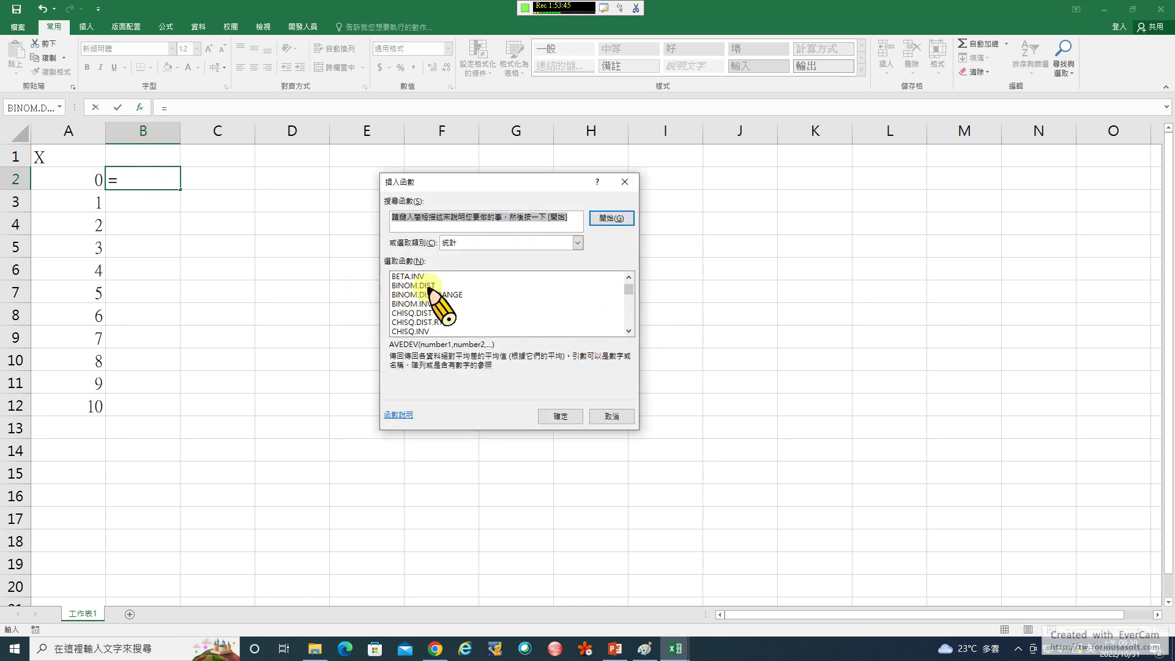
click(429, 286)
click(560, 416)
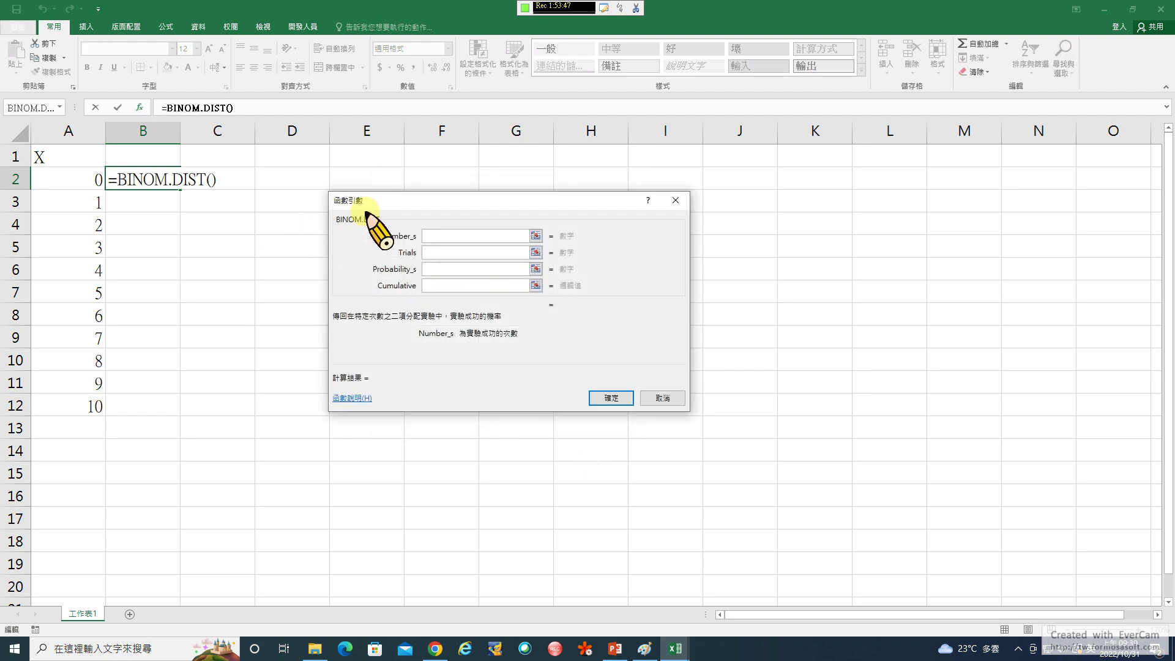
Set the BINOM.DIST arguments in B2 to A2 successes, 100 trials, probability 0.02 and cumulative TRUE
click(92, 179)
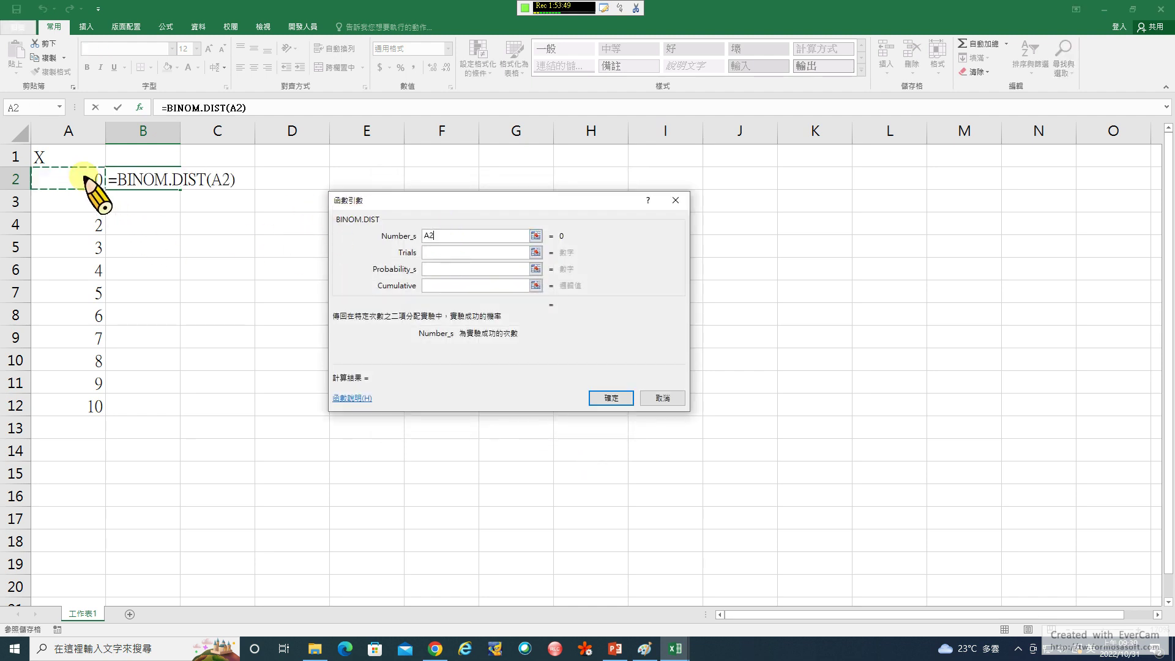
click(443, 254)
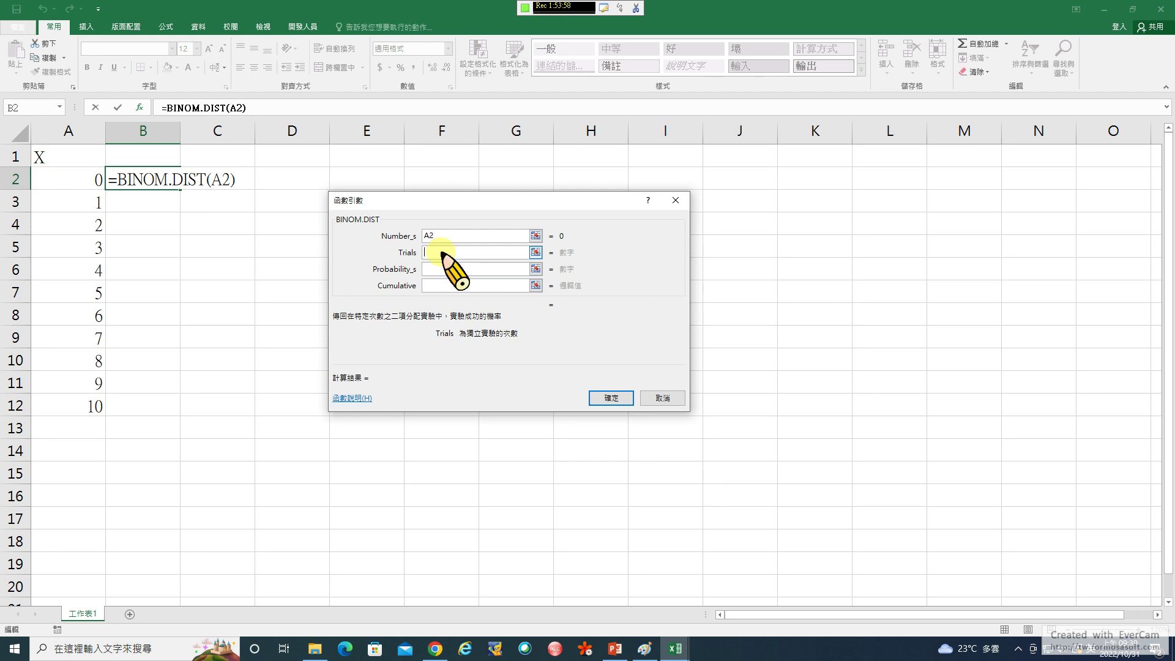
text(100)
click(441, 269)
text(0.02)
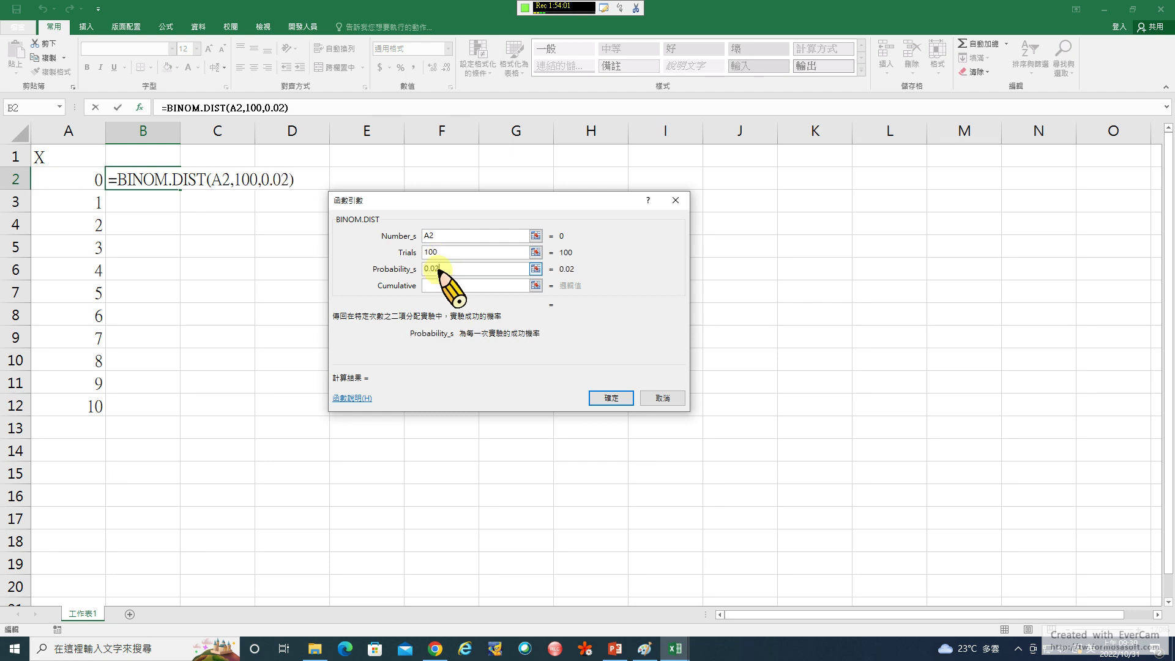
click(438, 287)
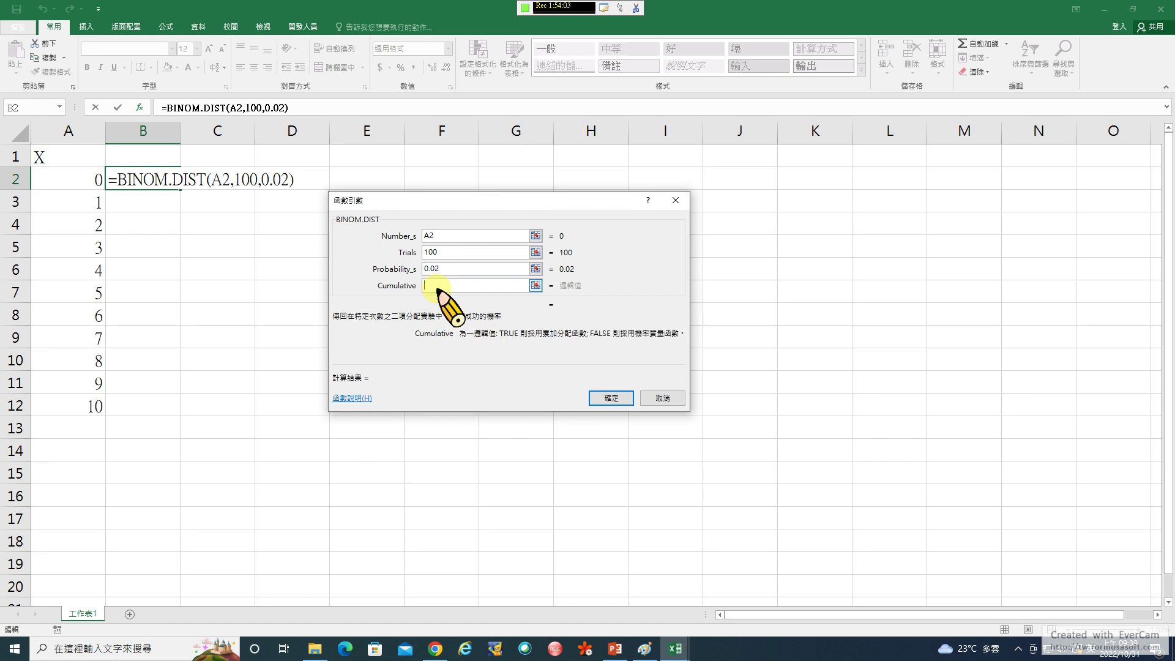
text(TRUE)
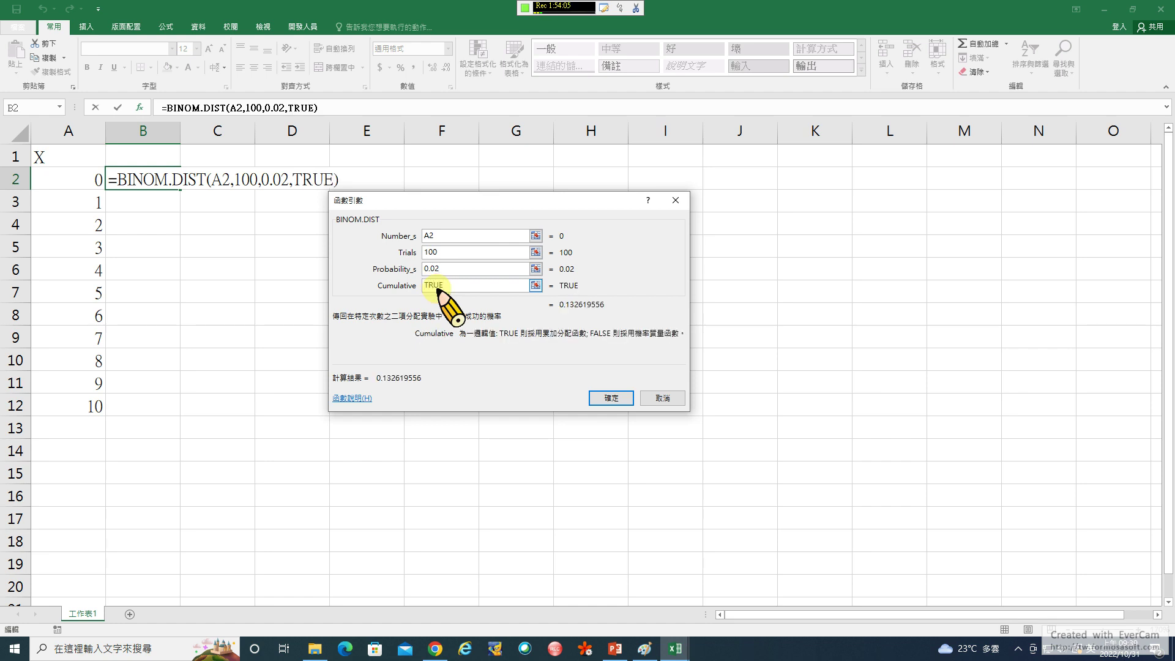
key(Return)
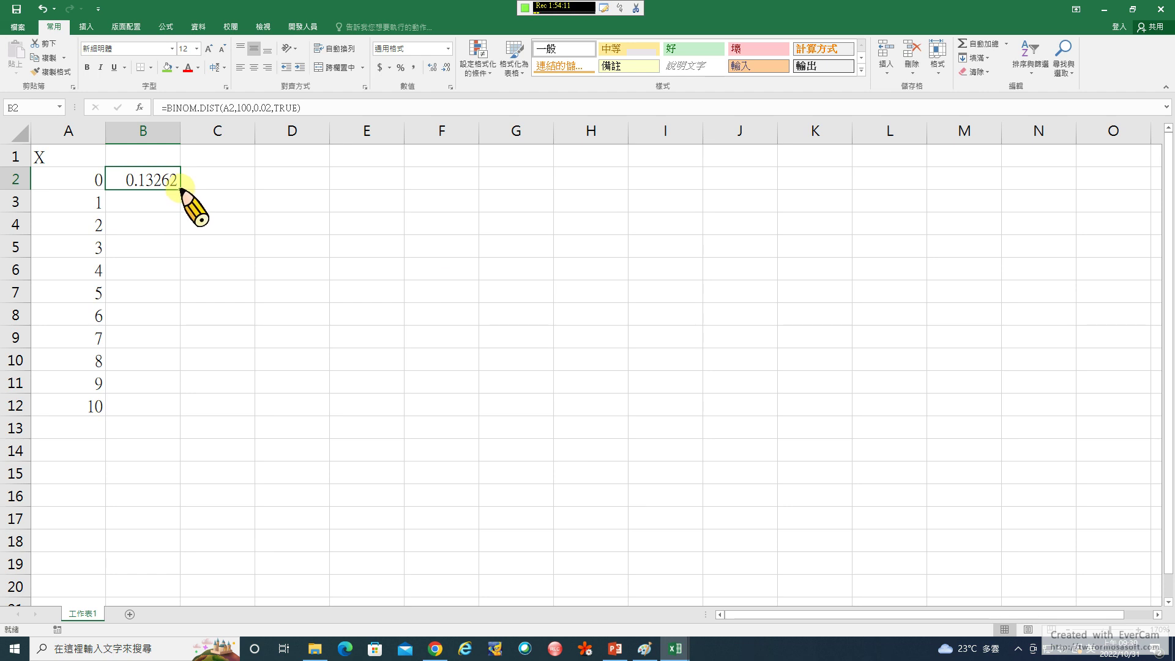
Fill the binomial formula from B2 down to B12
double_click(179, 190)
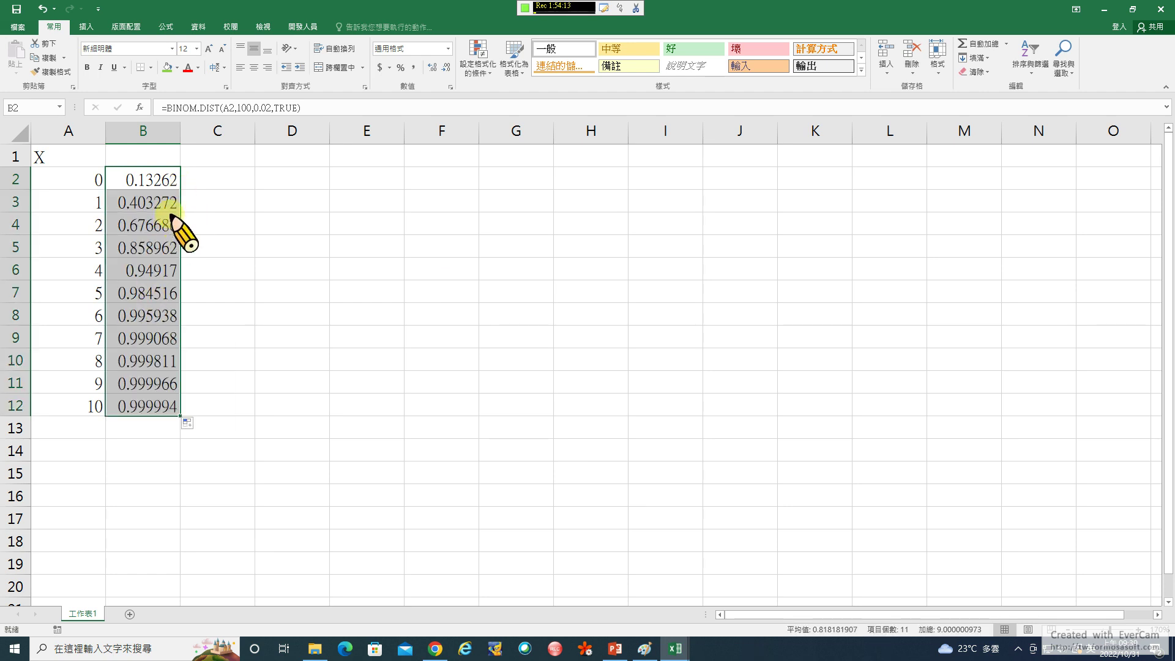
click(132, 180)
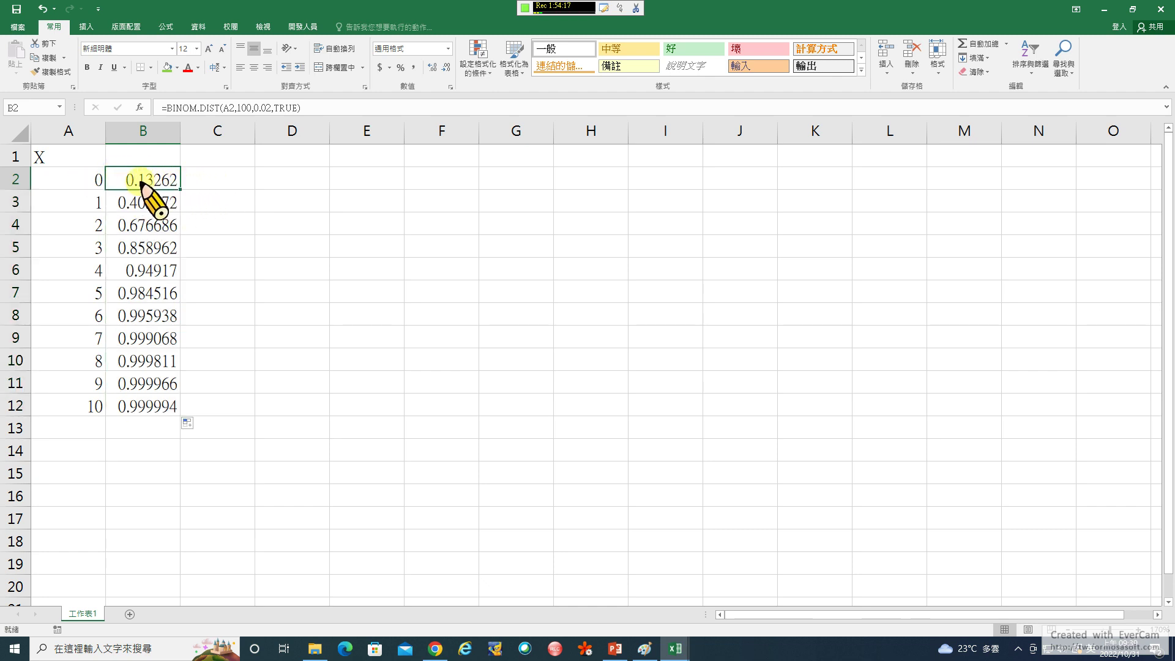
click(97, 179)
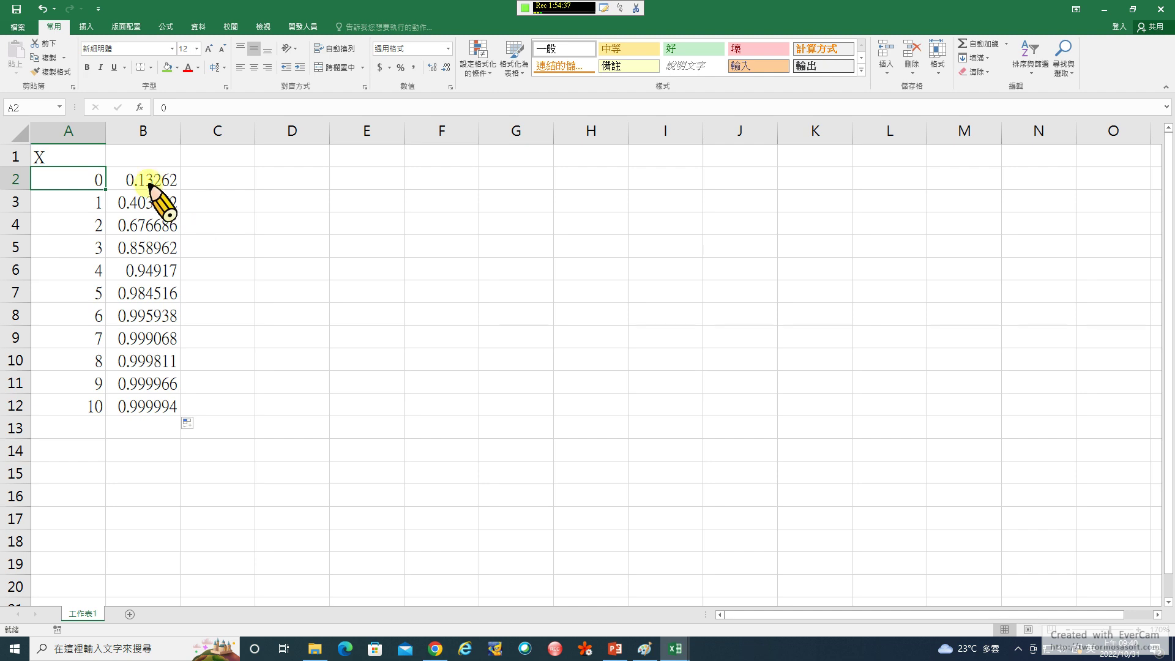
Move the probabilities in B2:B12 down one row to start at B3, and clear the surplus value in B13
drag(156, 184, 153, 395)
right_click(152, 392)
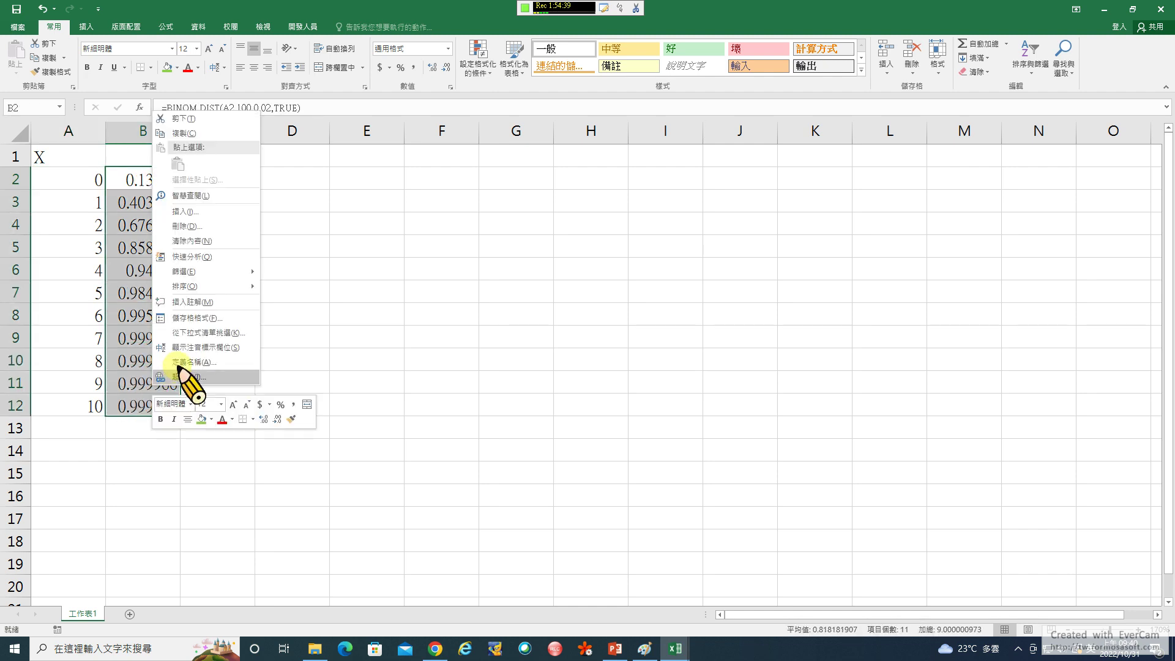
click(184, 118)
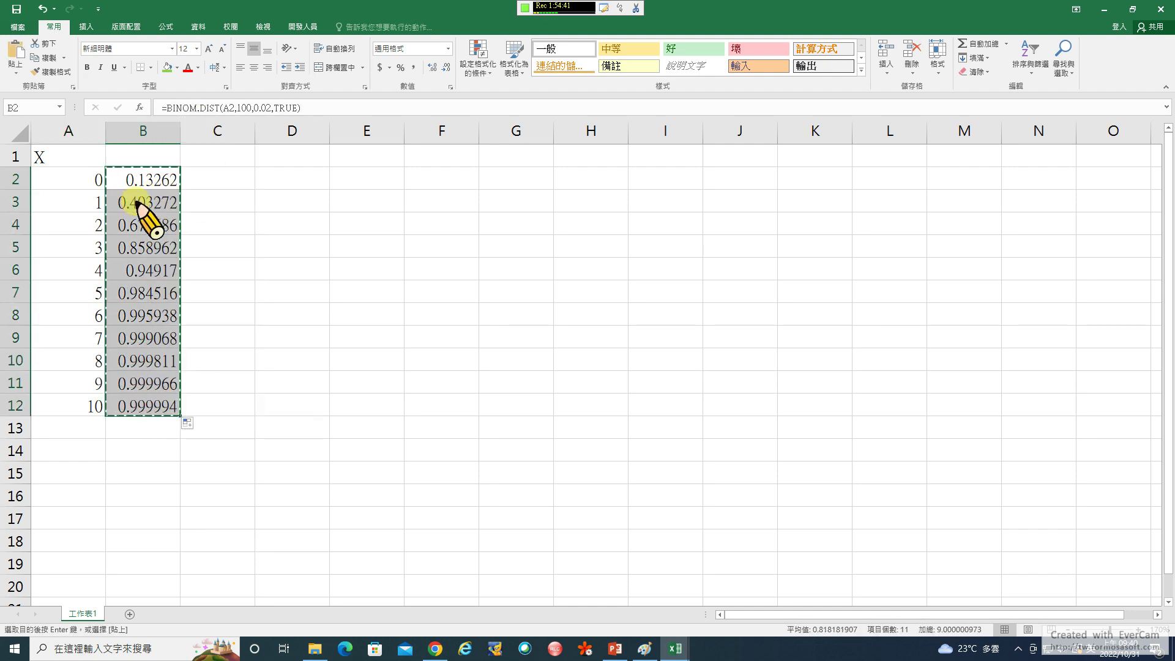
right_click(153, 194)
click(164, 245)
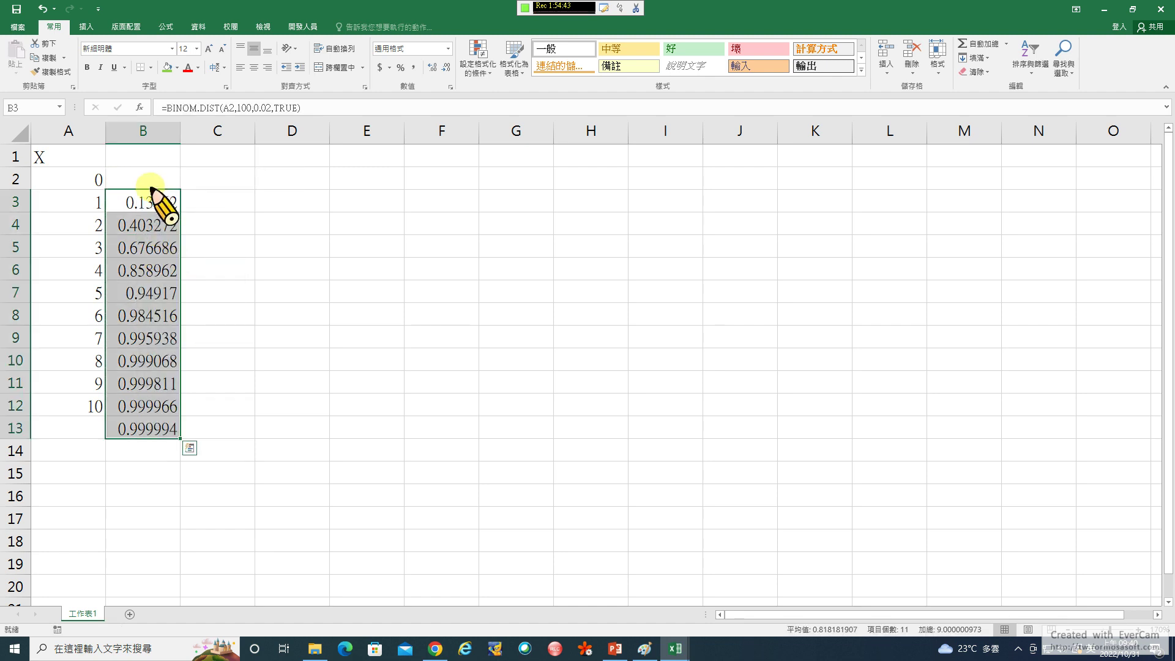
click(150, 428)
key(Delete)
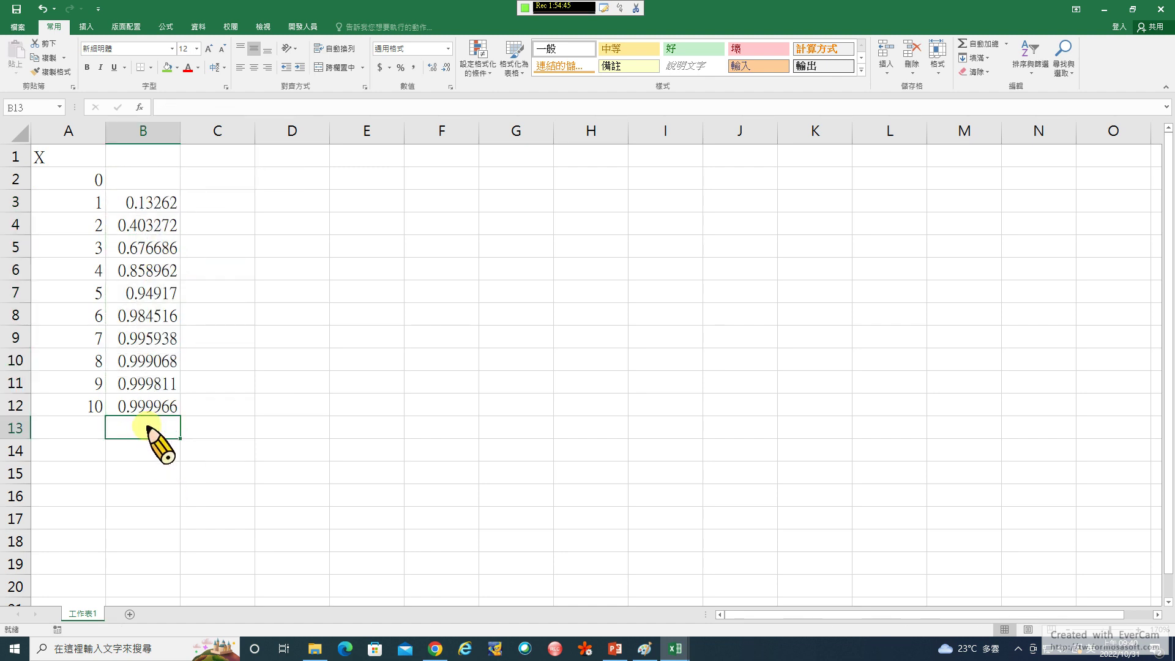
Enter the heading Prob(X>=a) in cell B1
click(150, 202)
key(Left)
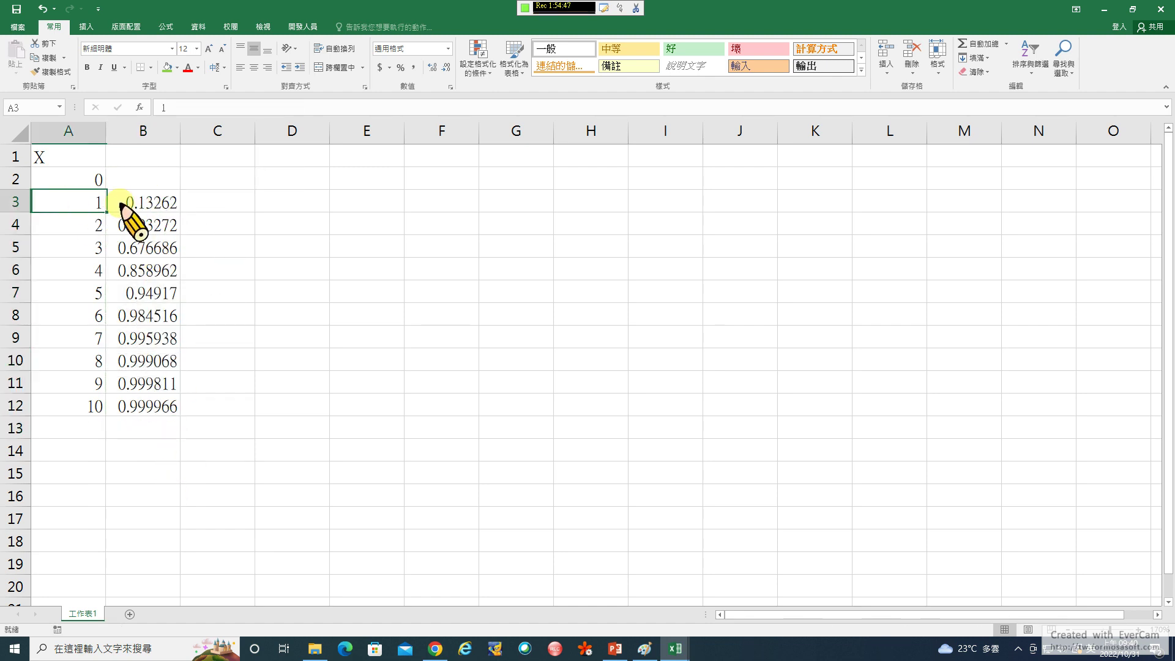
click(158, 163)
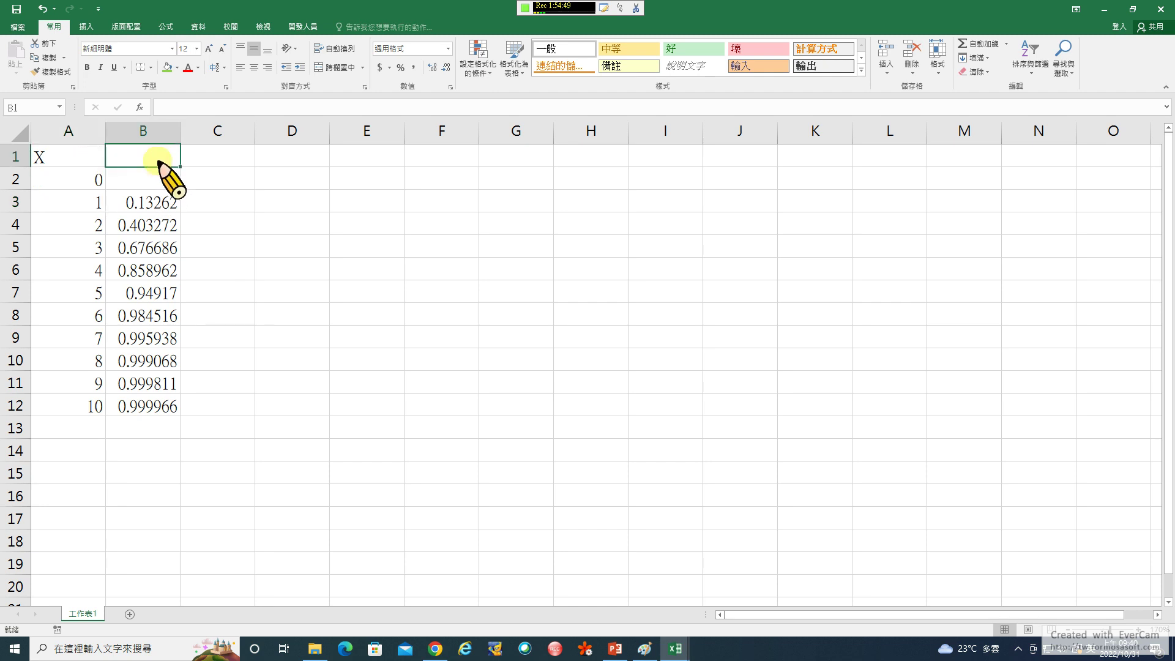
text(Prob)
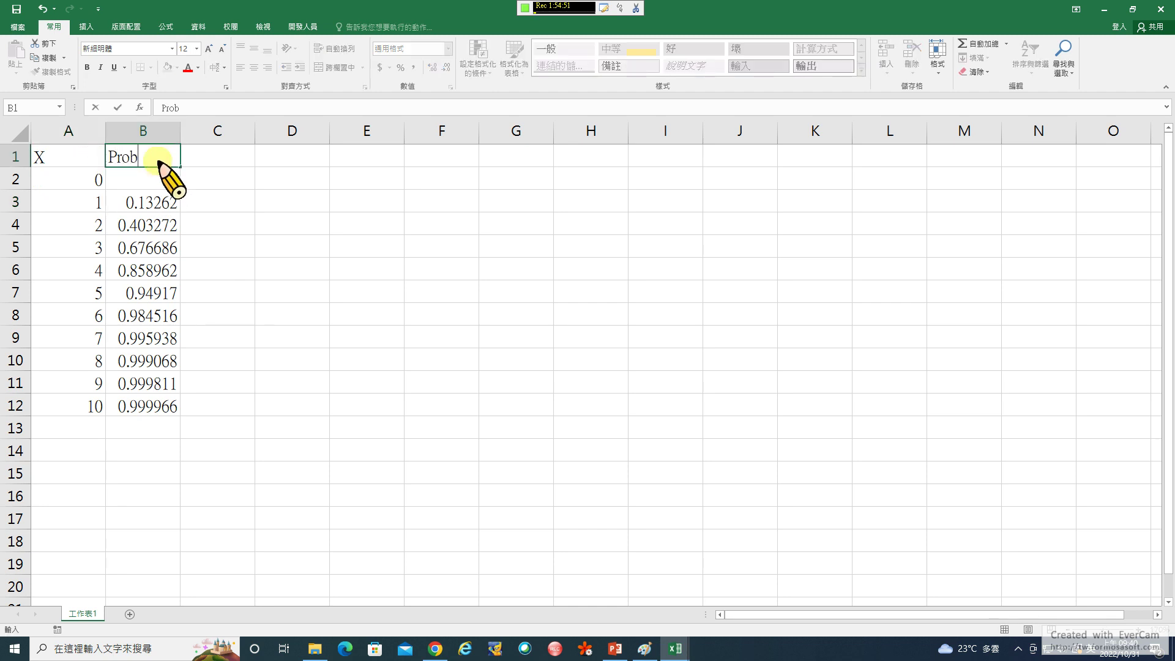
text((X>=)
text(a)
key(Return)
Enter =1-B3 in C3 and fill the formula down to C12
click(150, 205)
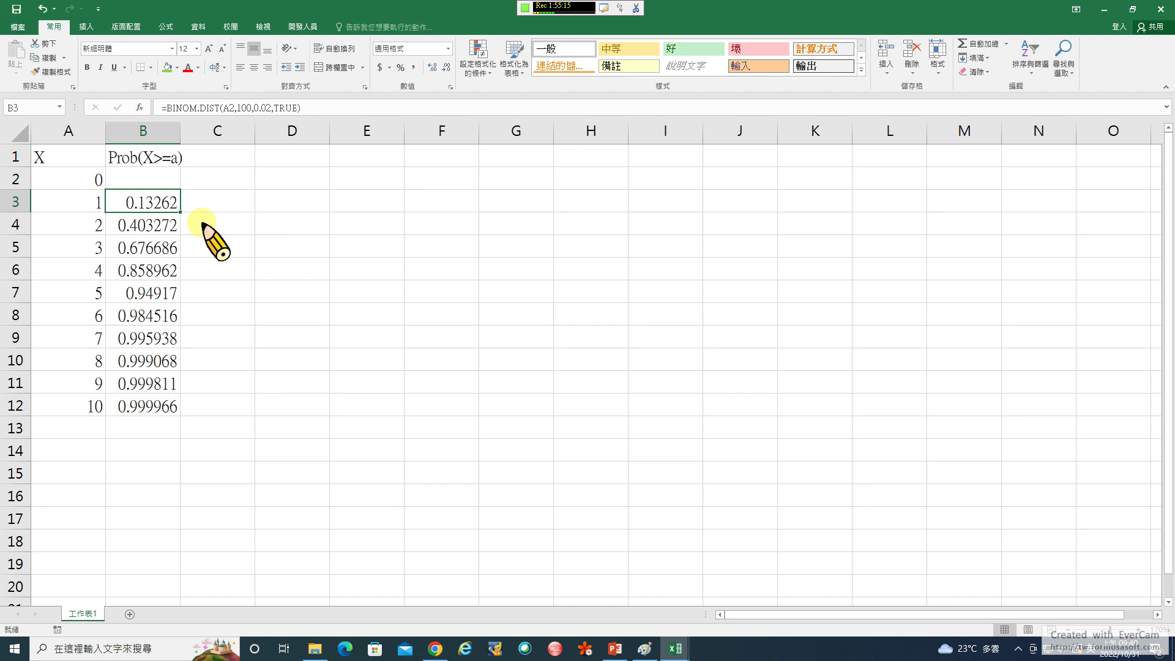
click(77, 202)
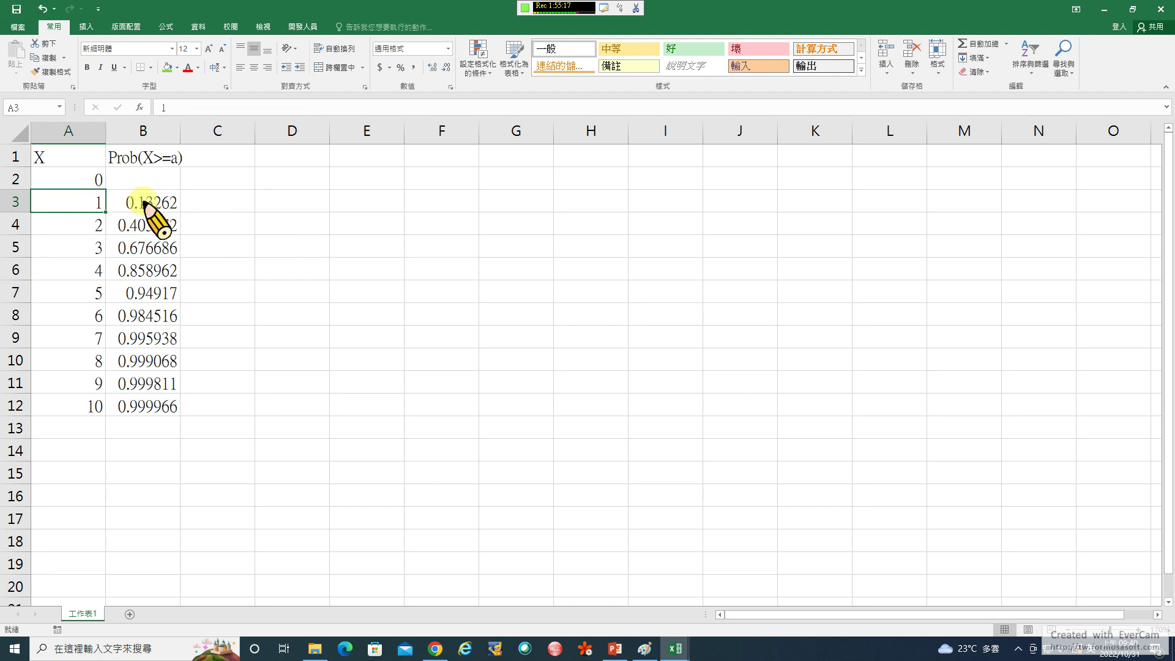
click(144, 203)
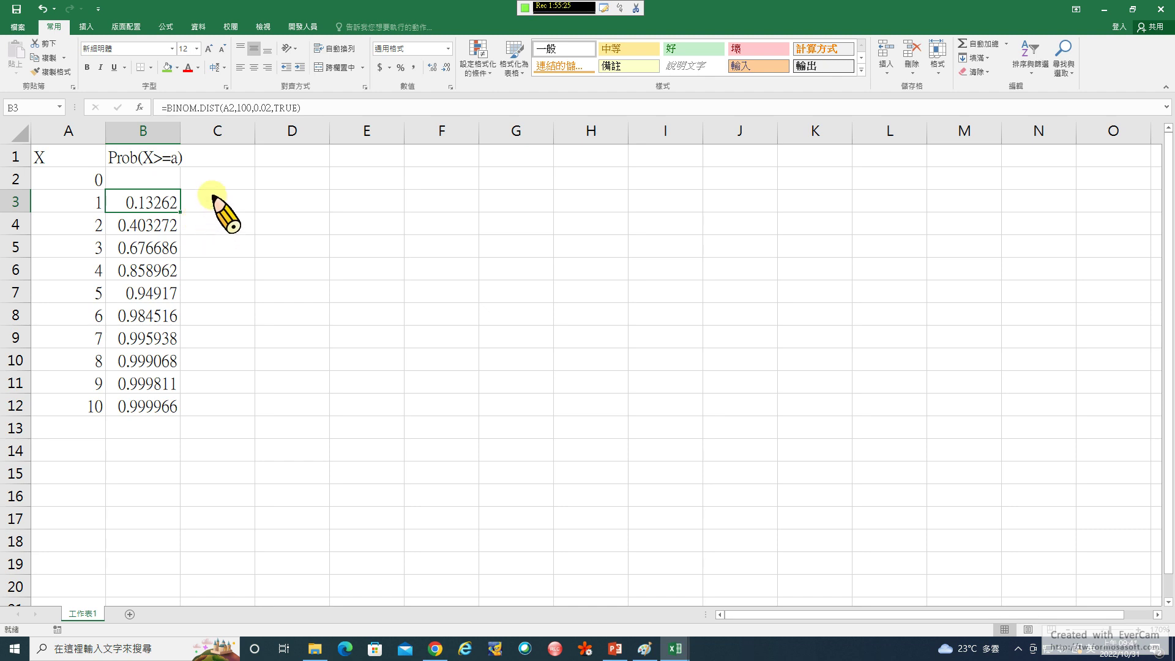
click(213, 198)
text(=)
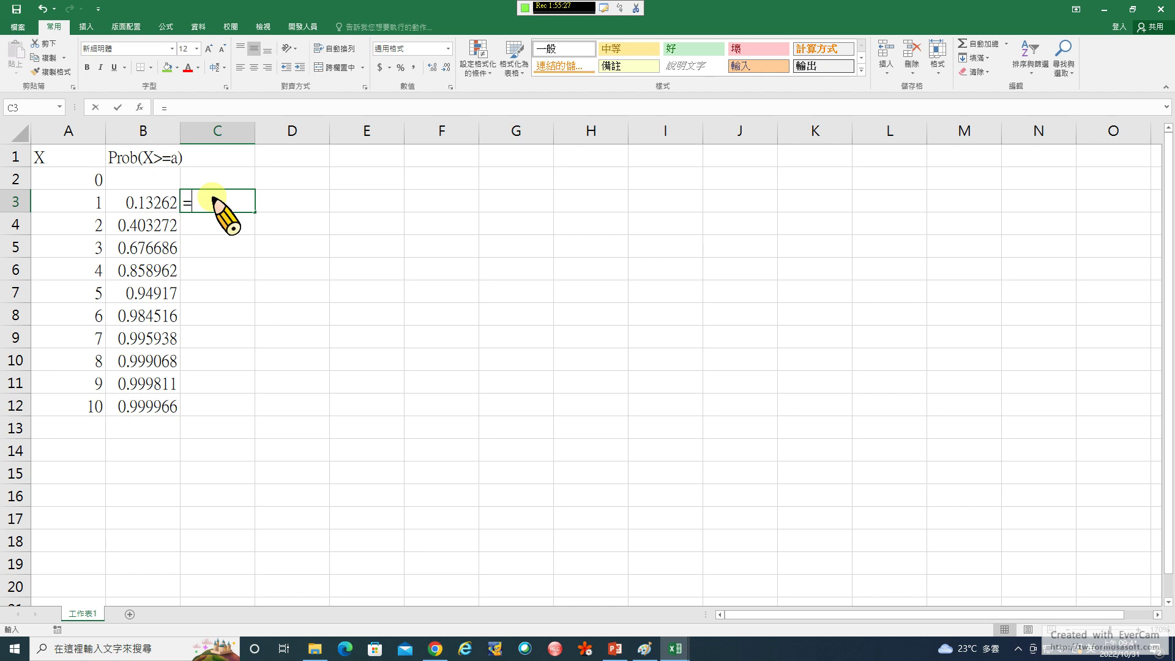
text(1-)
click(139, 200)
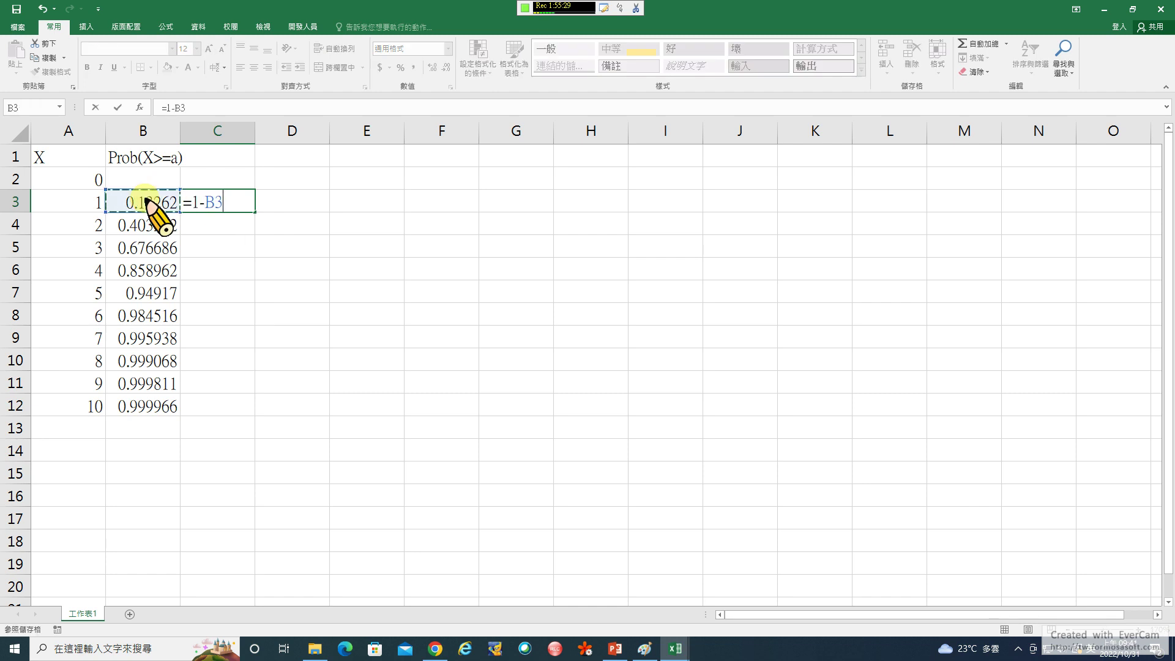
key(Return)
click(246, 196)
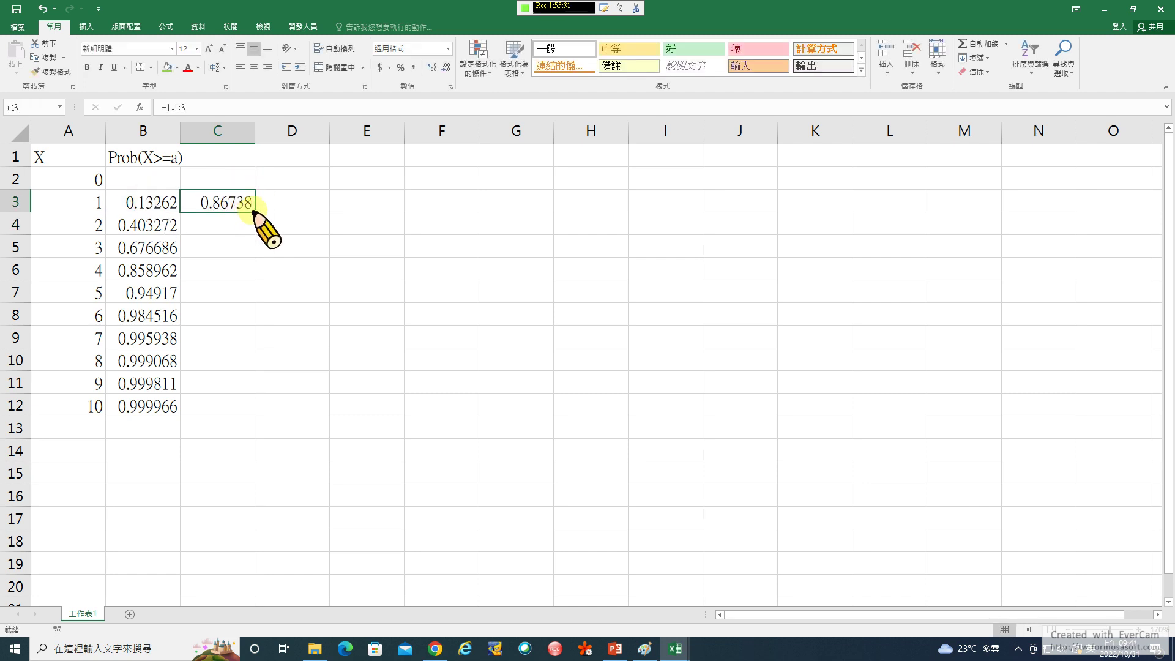
double_click(254, 211)
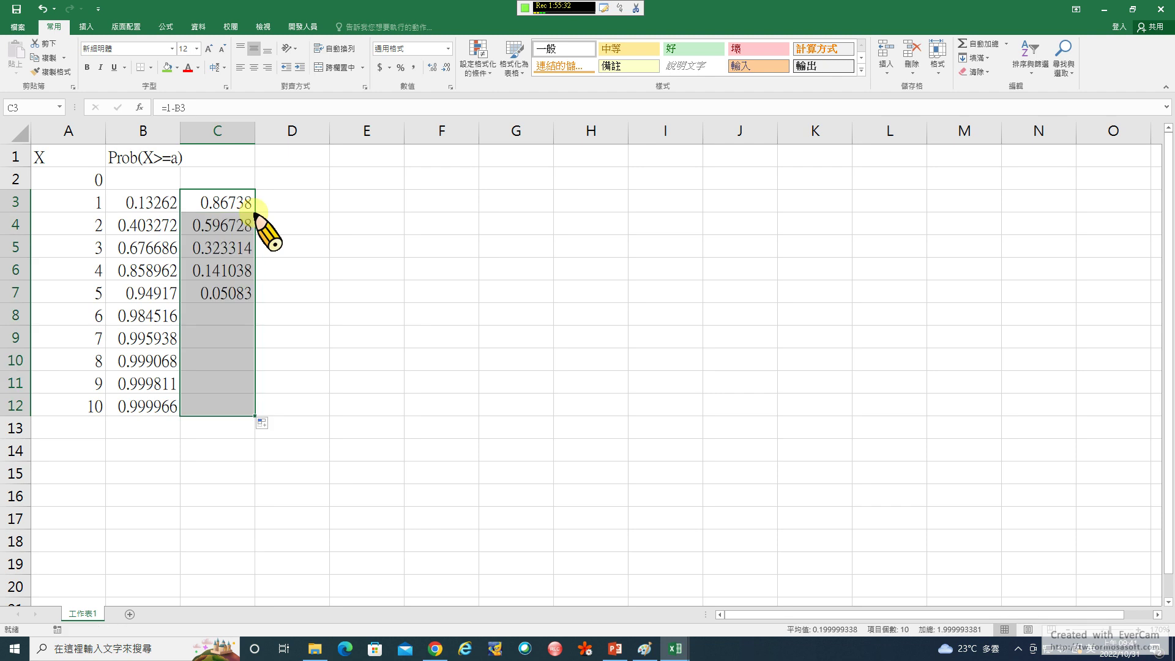
Move the Prob(X>=a) heading from B1 to C1
click(158, 161)
right_click(153, 161)
click(181, 165)
click(224, 160)
right_click(226, 161)
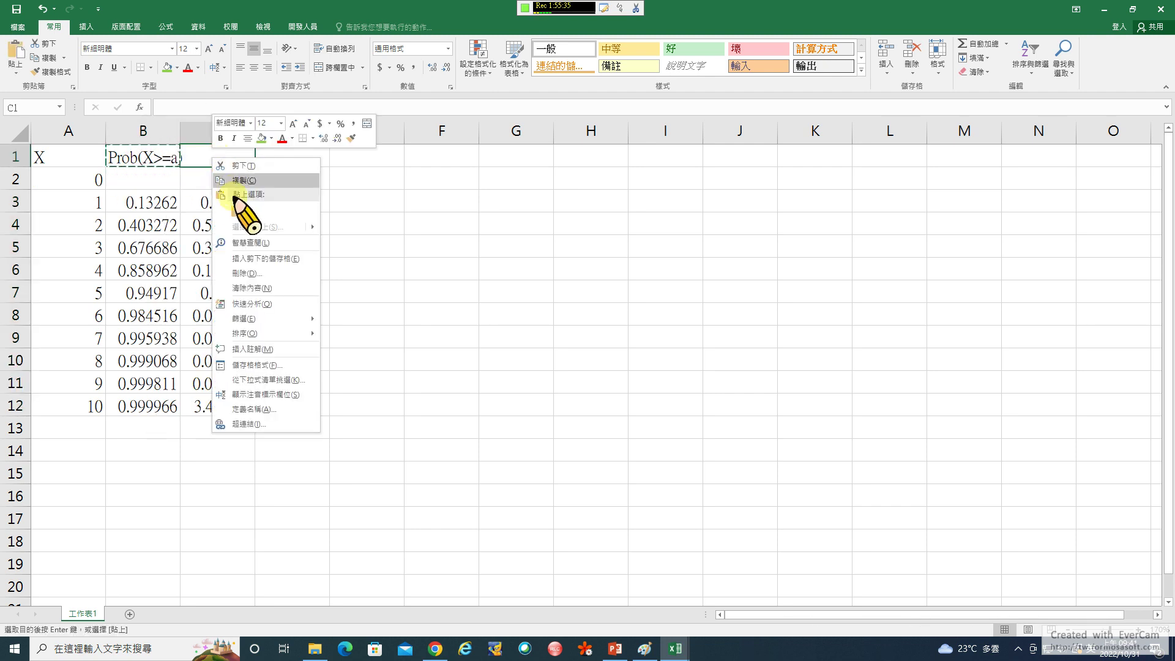
click(240, 212)
click(358, 199)
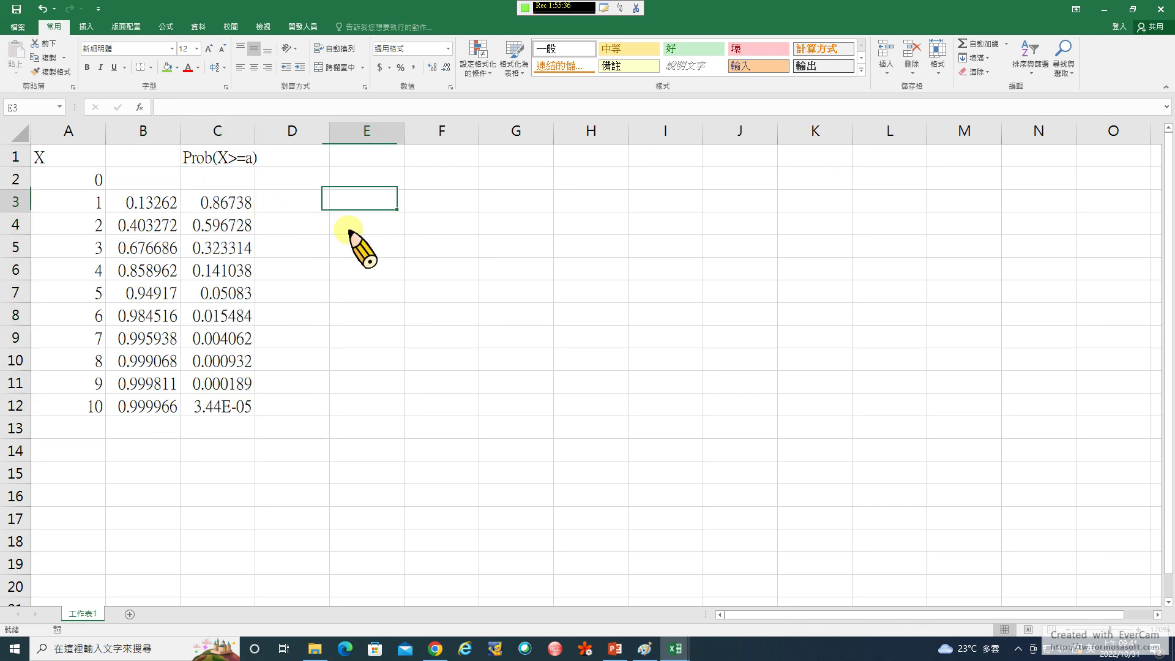
Highlight the first-to-default probability in C3 and the 10th-to-default probability in C12 with a green fill
click(232, 207)
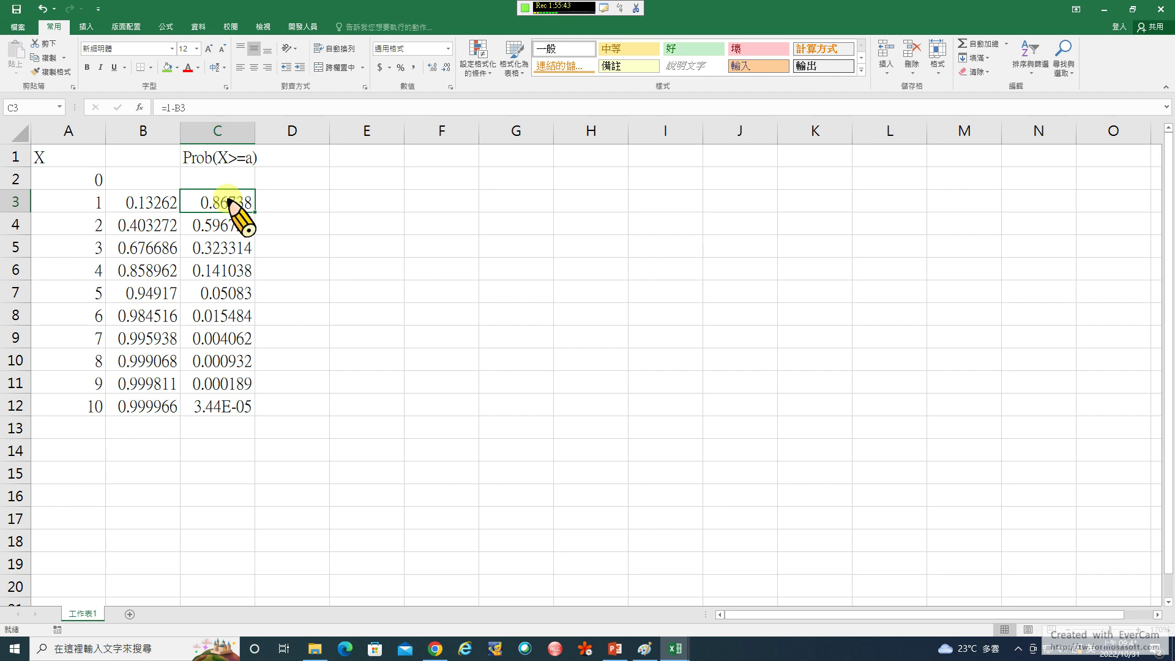
right_click(228, 201)
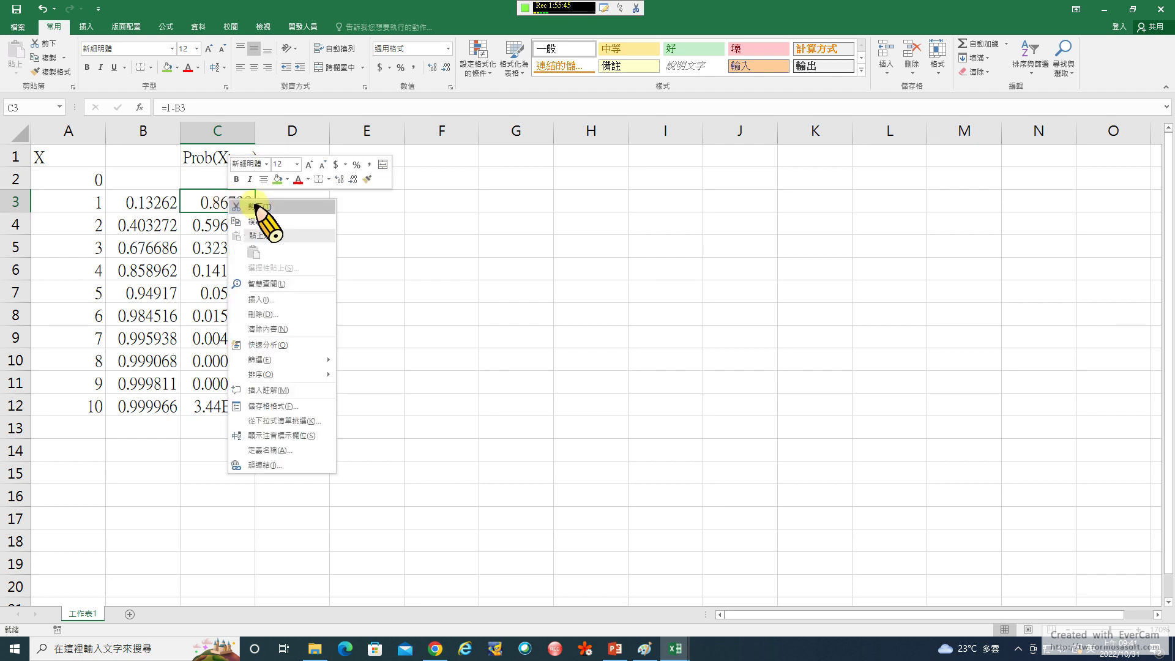
click(279, 180)
click(333, 245)
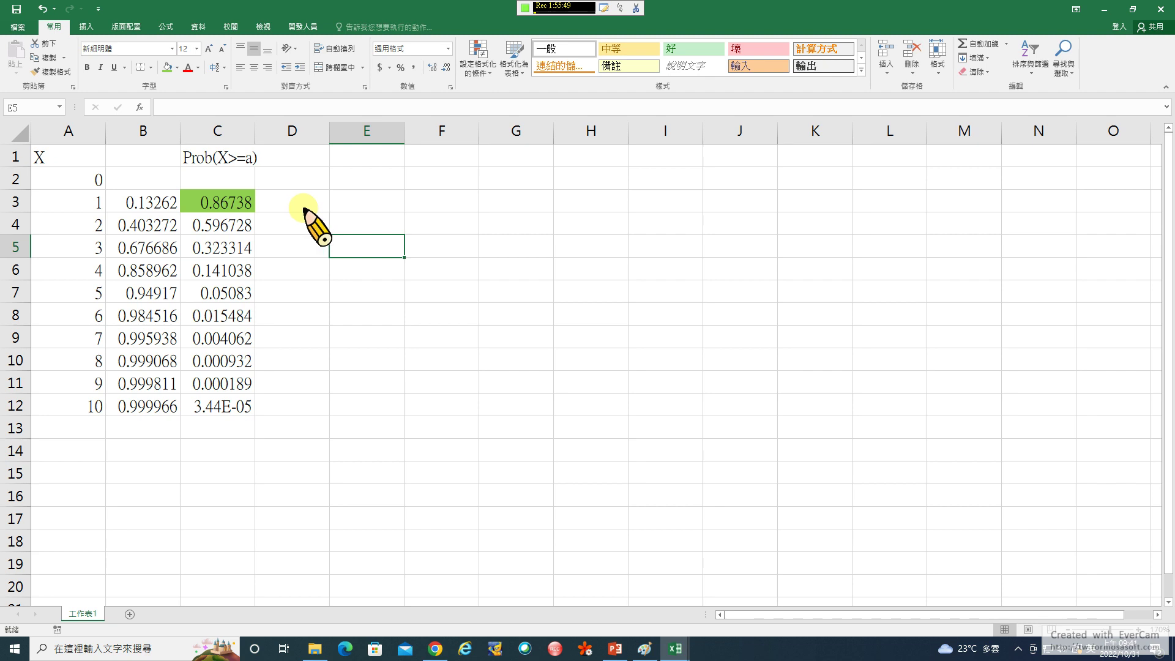
click(230, 203)
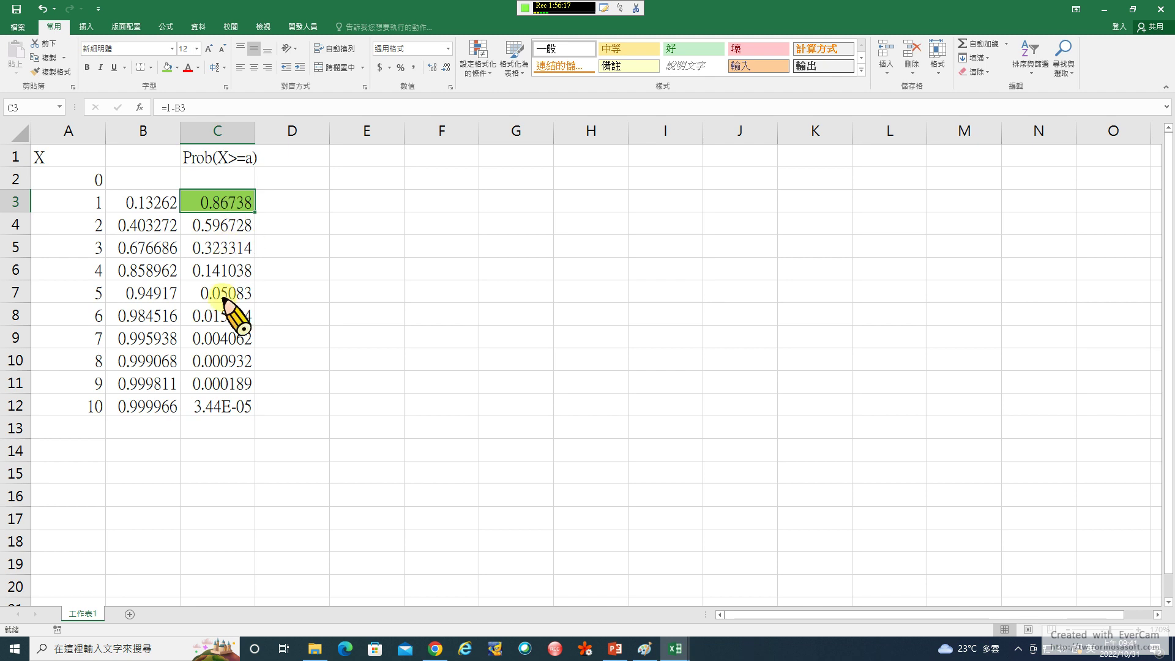
click(209, 410)
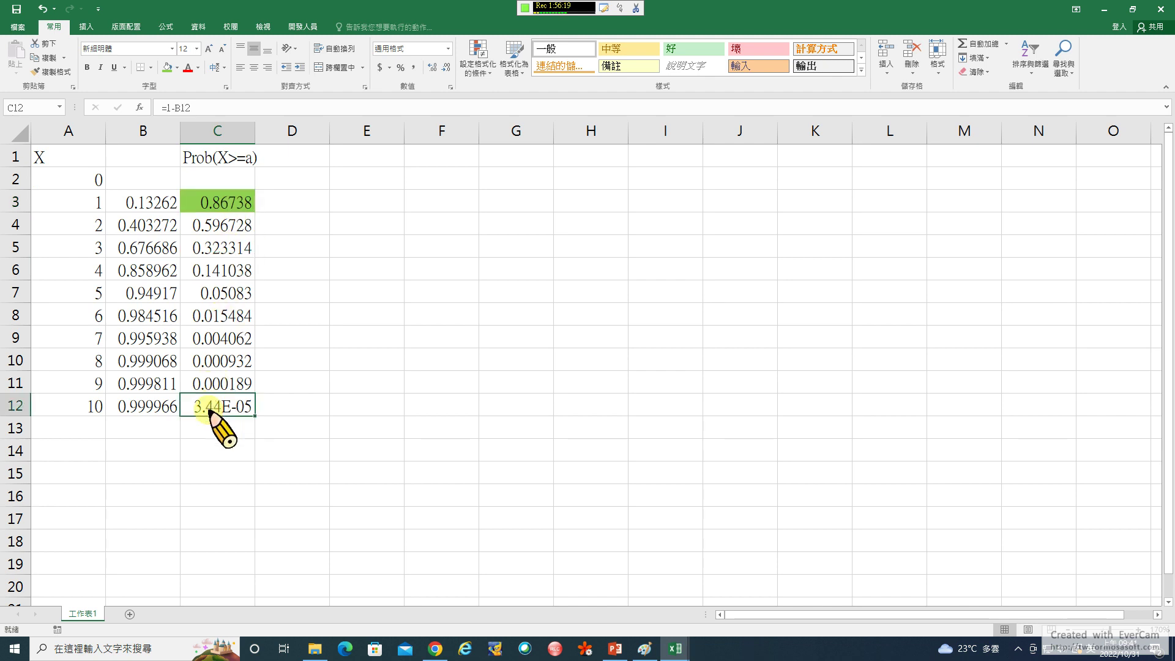
right_click(209, 410)
click(262, 443)
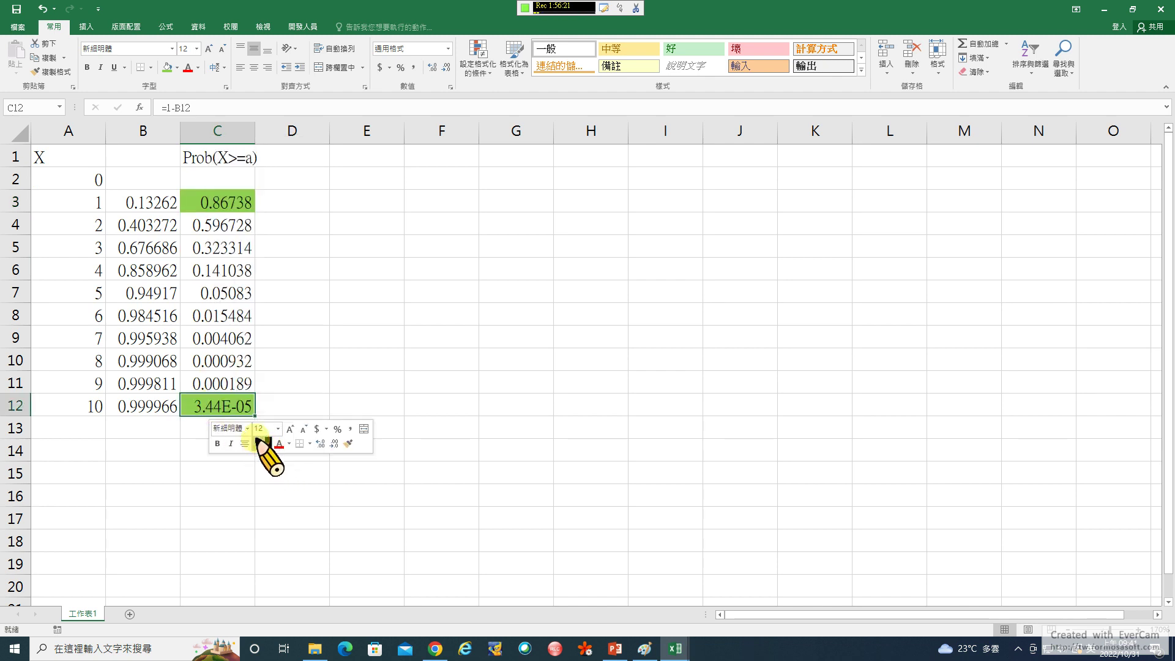
click(287, 339)
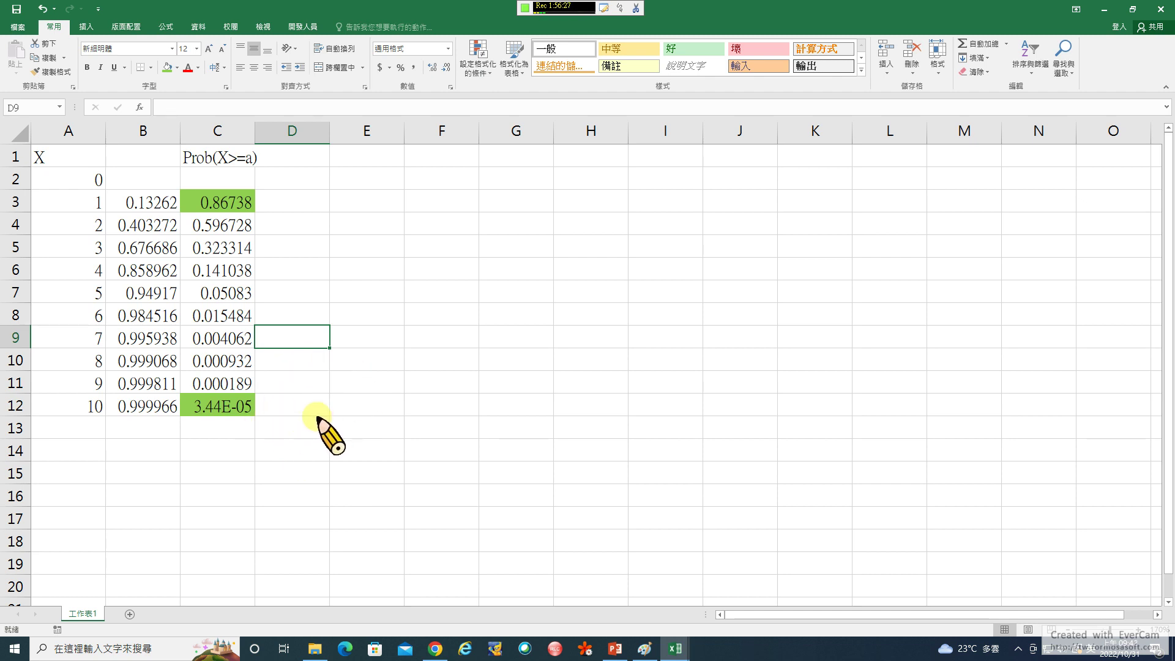
click(223, 407)
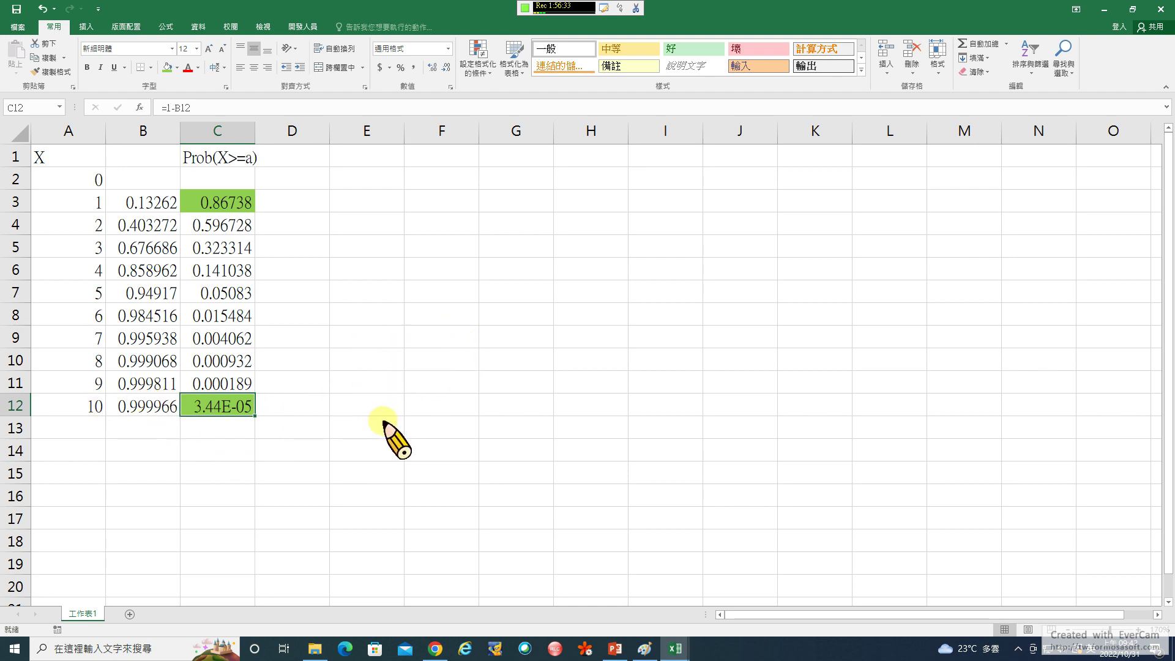
Enter the default probability 0.02 in E3 and copy it down to E12
click(343, 202)
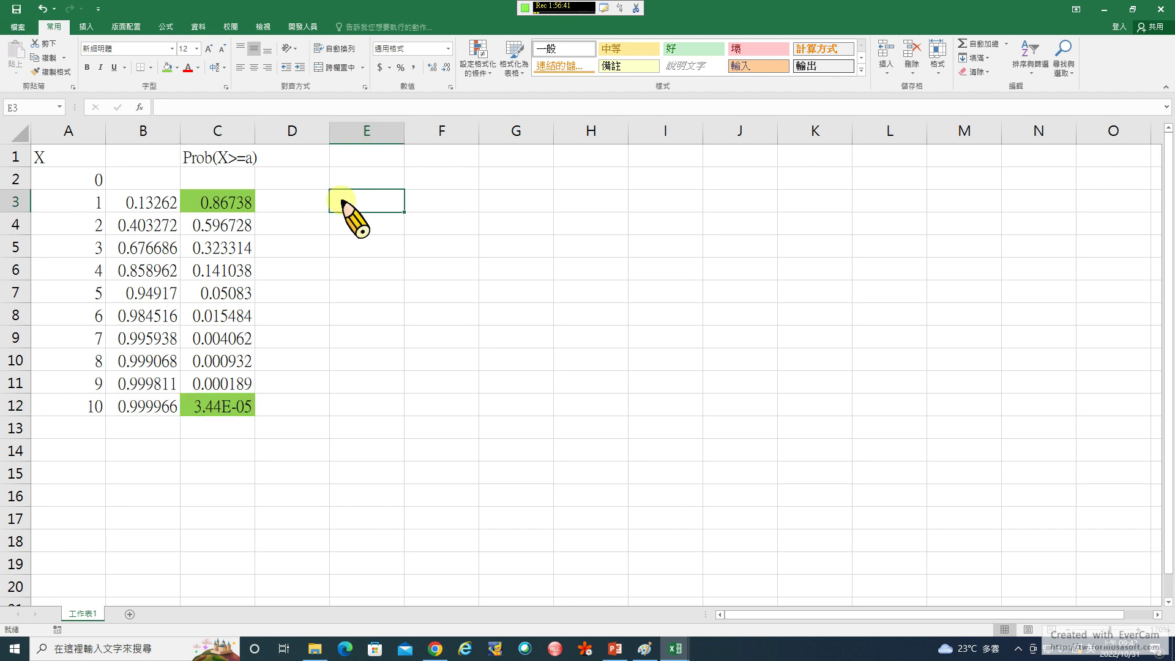
text(.)
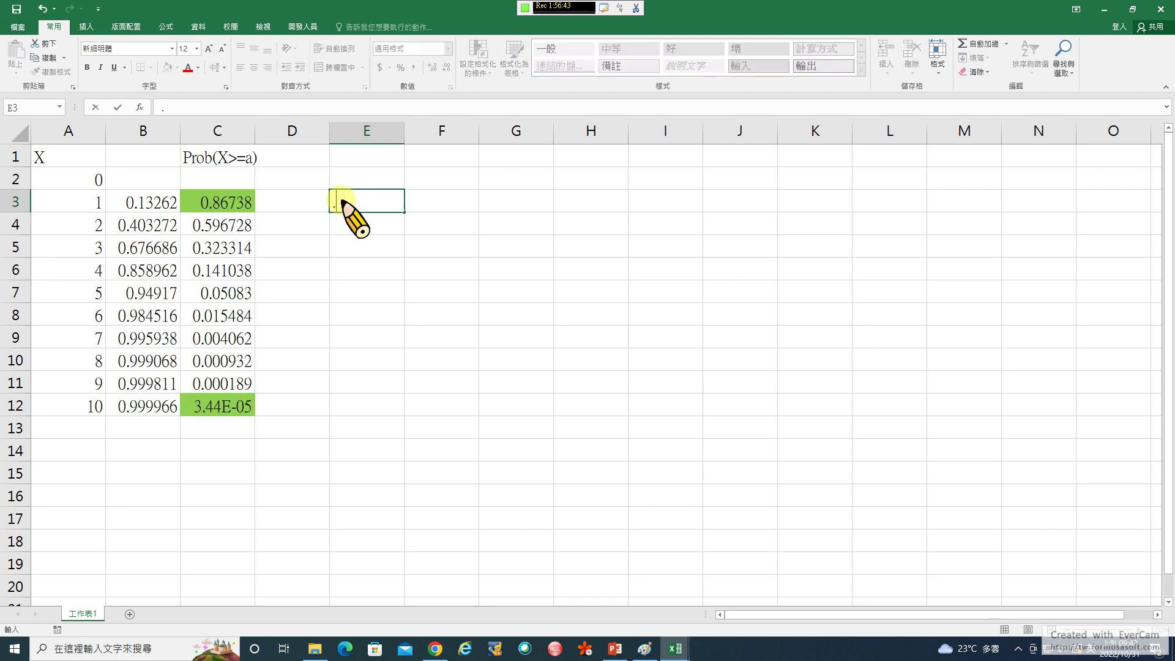
text(02)
key(Return)
click(382, 204)
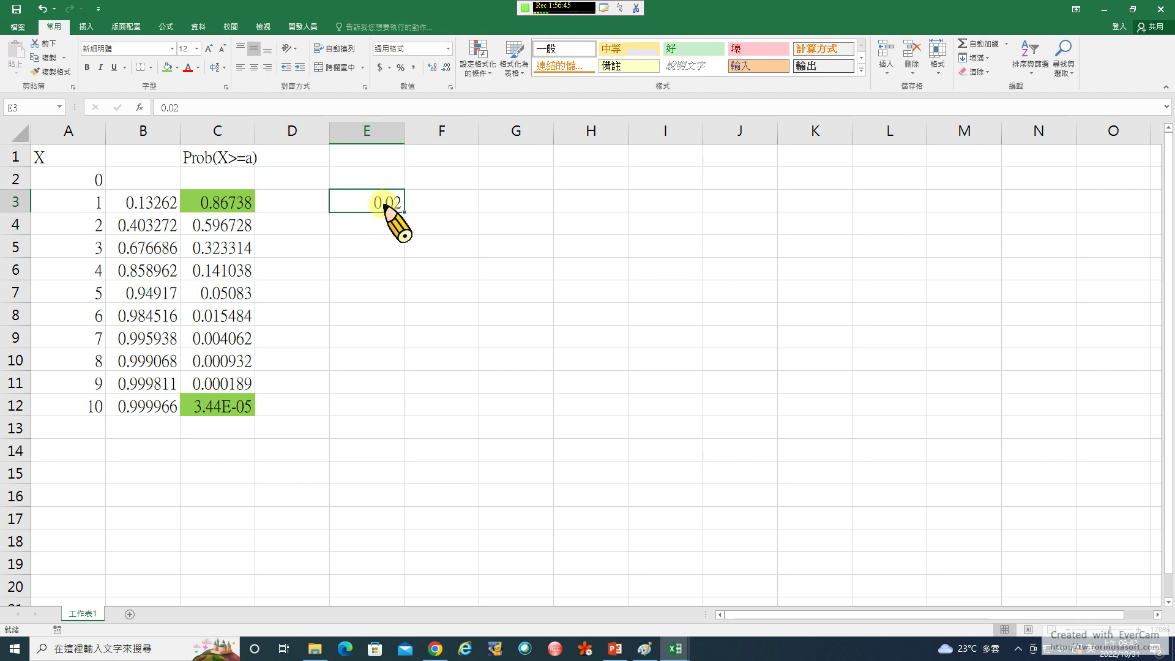
drag(405, 212, 398, 405)
Compare the highlighted probabilities in C3 and C12 with the corresponding values in E3 and E12
click(226, 204)
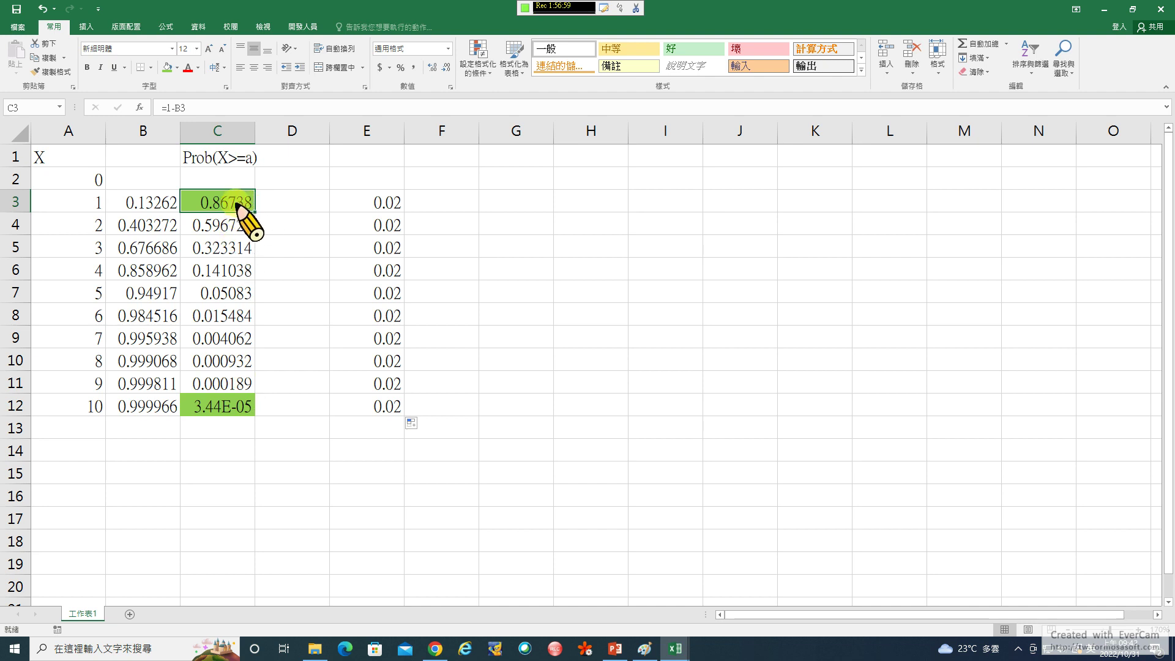
click(381, 200)
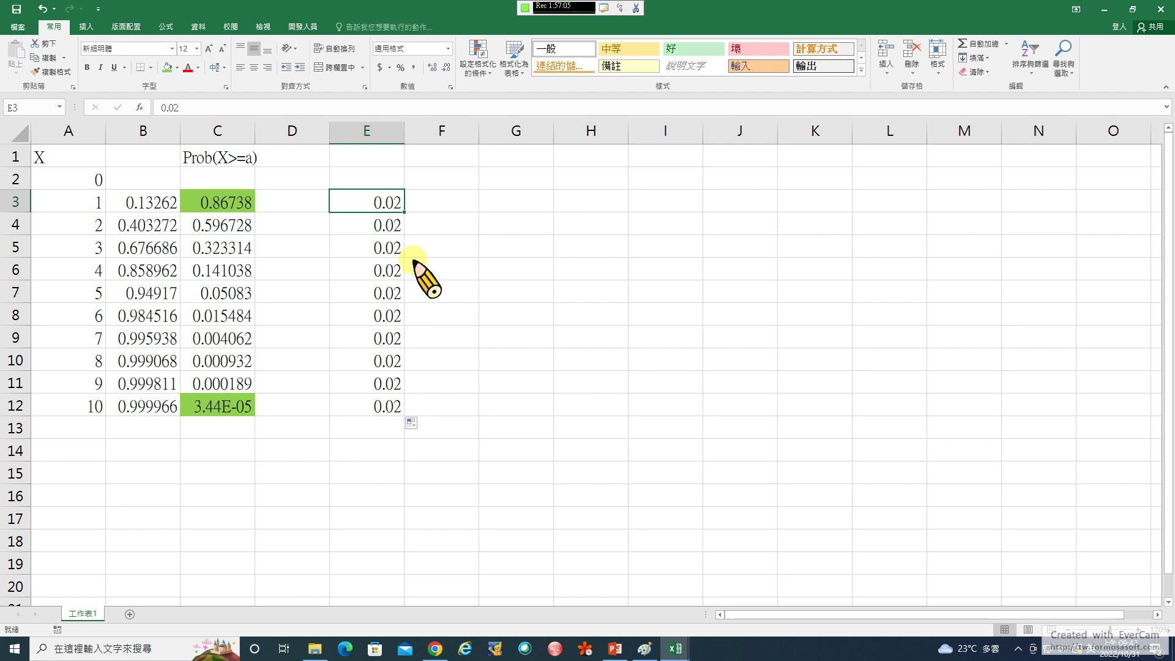
click(236, 200)
click(383, 206)
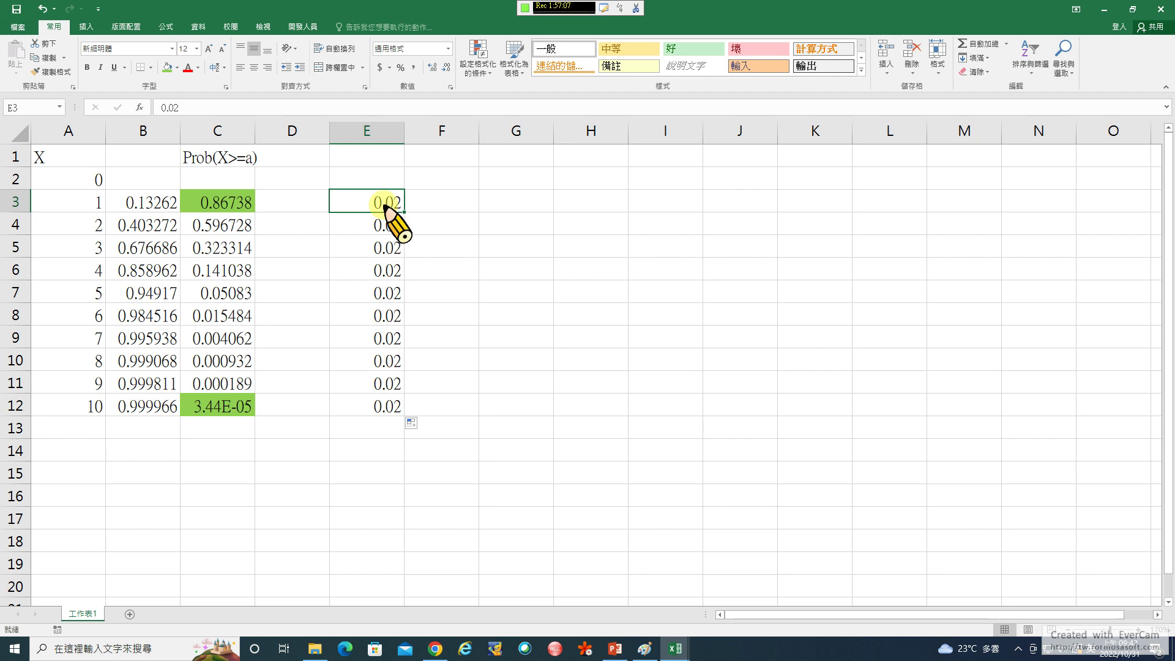
click(210, 206)
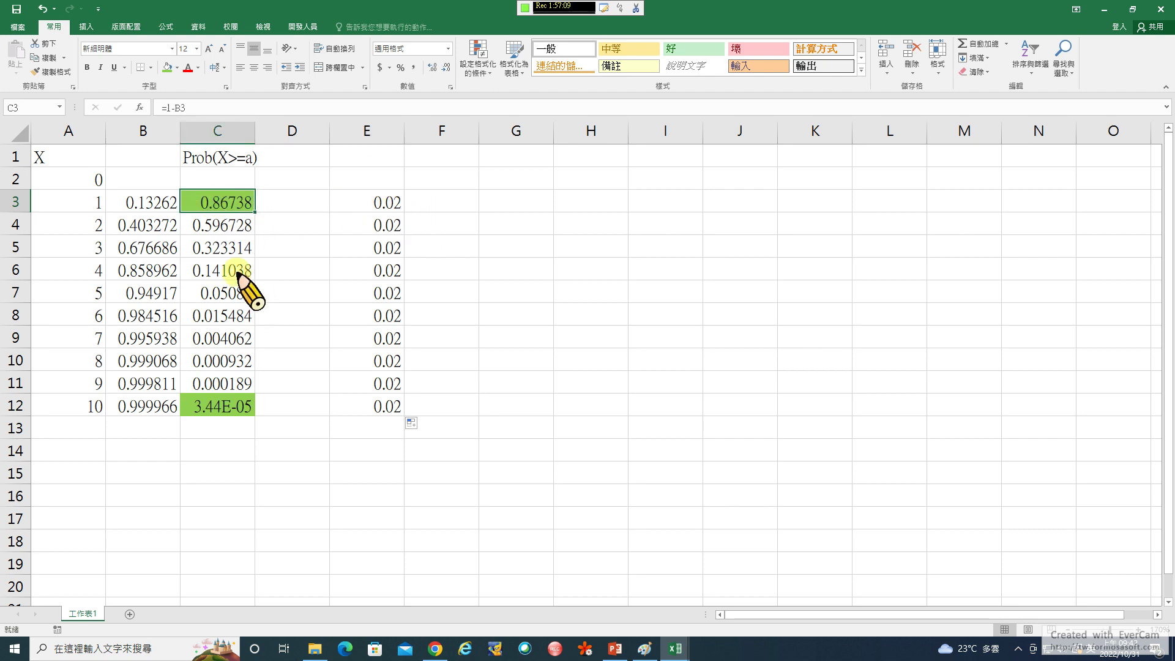
click(227, 404)
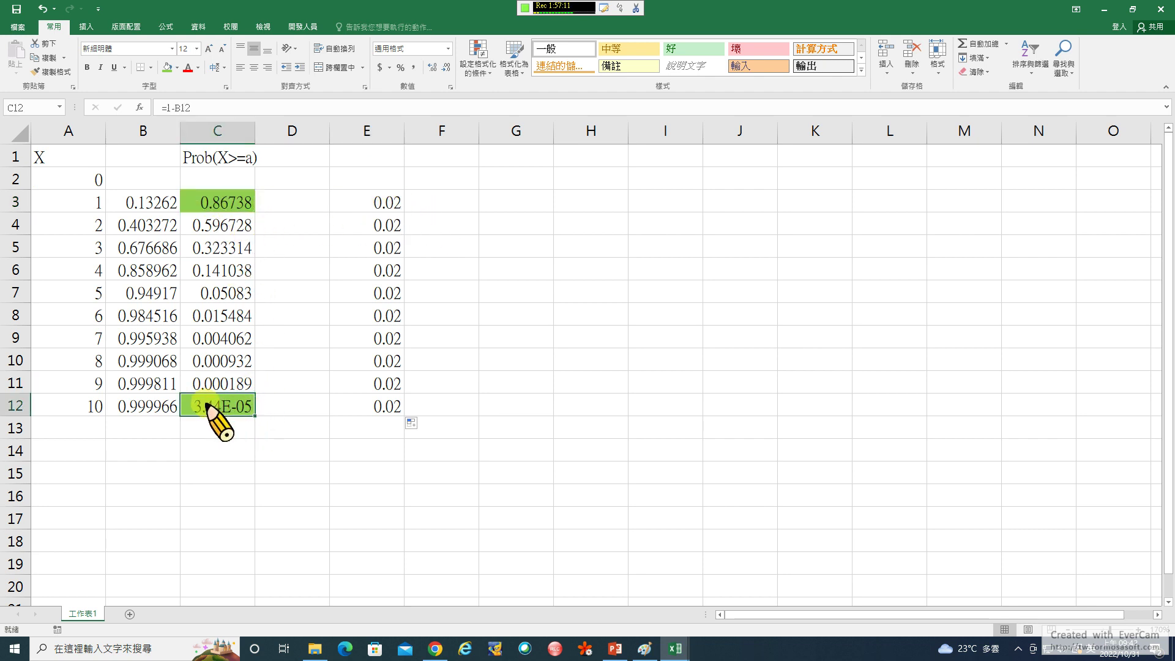
click(384, 407)
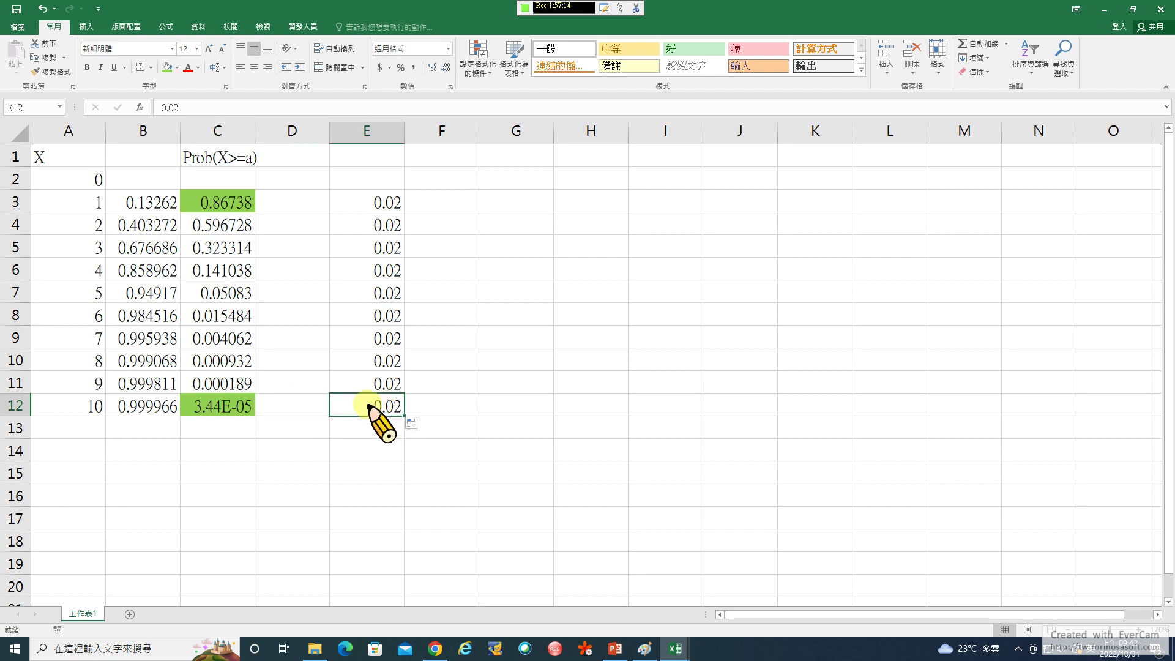
click(377, 205)
click(382, 407)
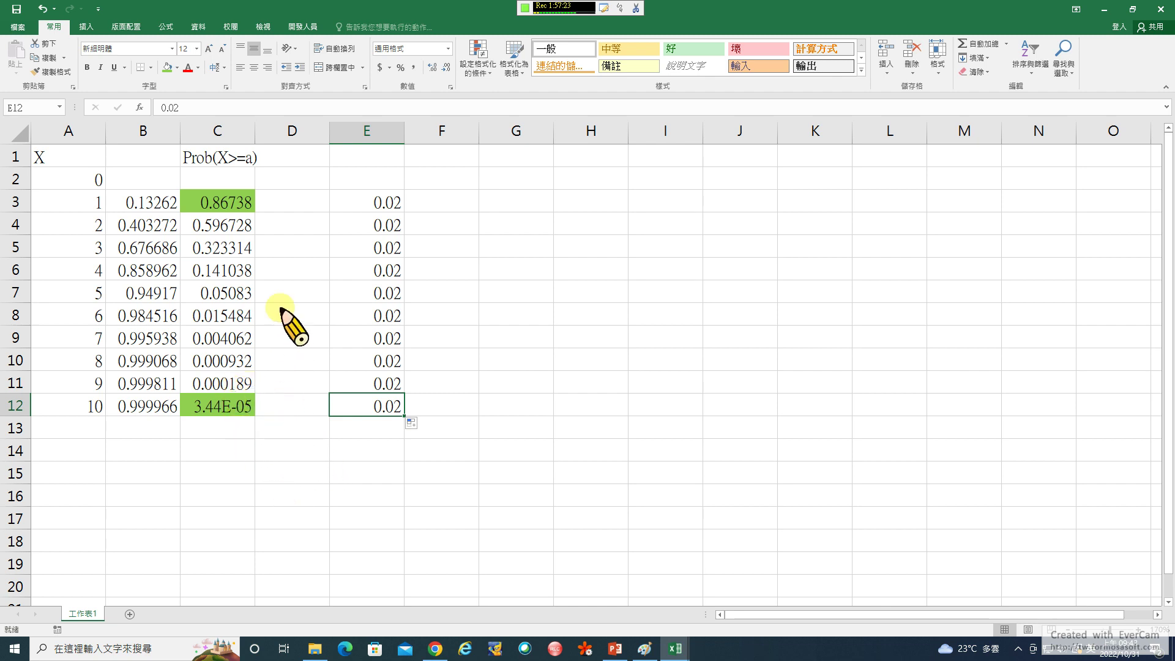
click(236, 201)
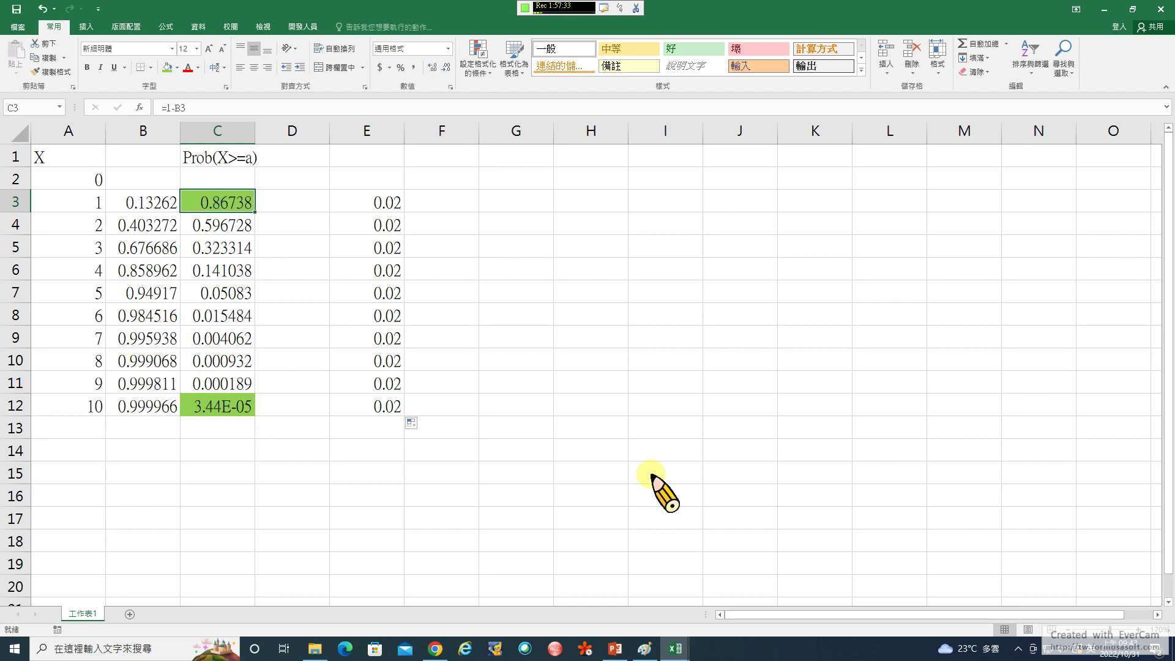
Switch to the PowerPoint presentation and advance from the Basket CDS slide to the Total Return Swap slide
click(615, 649)
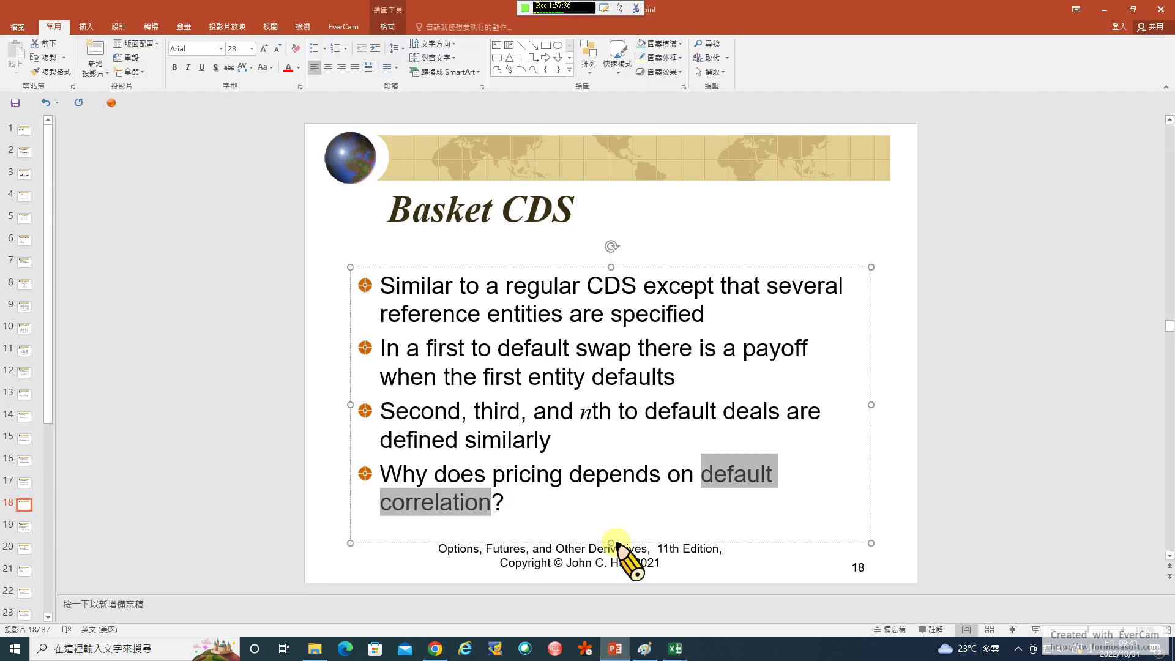
click(900, 493)
scroll(900, 494, down, 1)
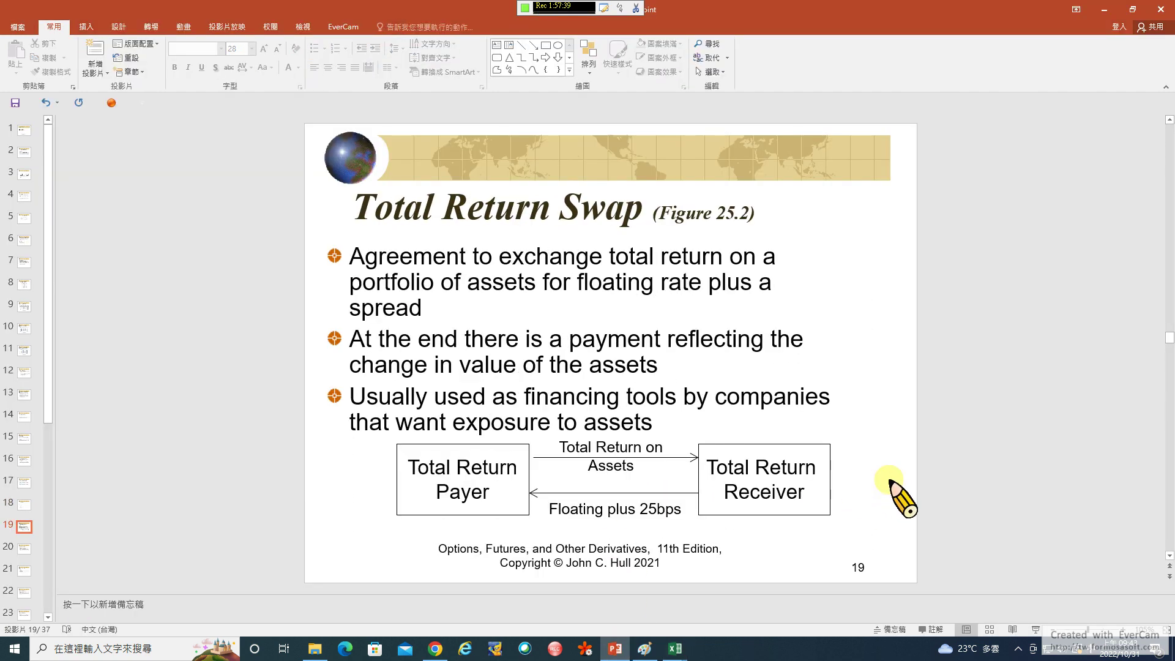